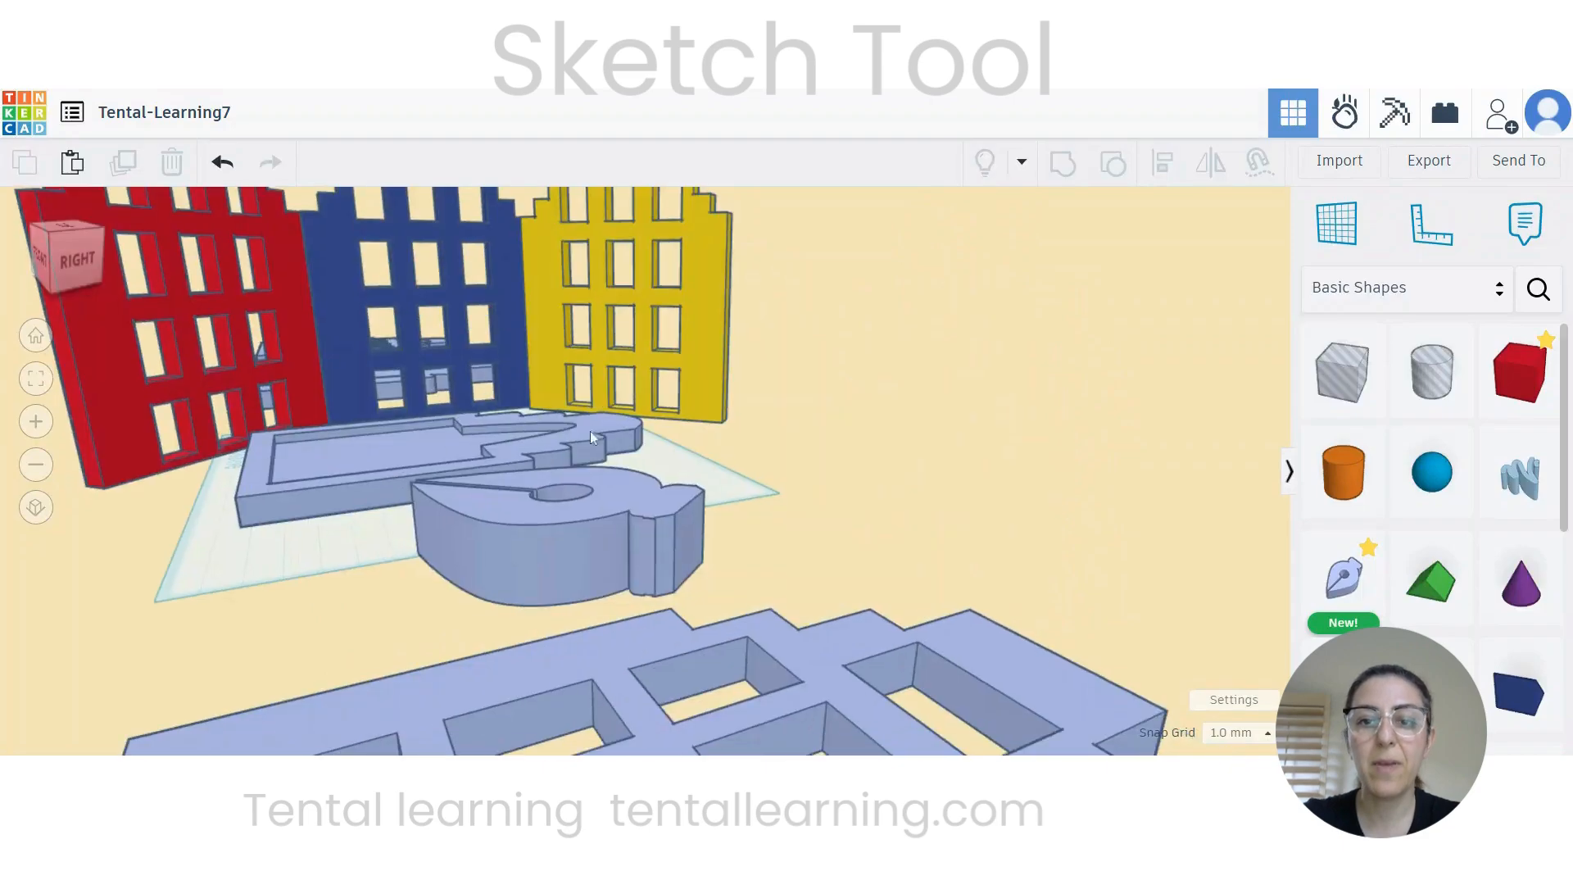
# Step: Examine the sketched pen nib, building facades and neighbouring models from above and from the side
pyautogui.scroll(-2, 548, 597)
pyautogui.moveTo(548, 597); pyautogui.dragTo(783, 676, button='right')
pyautogui.scroll(4, 510, 573)
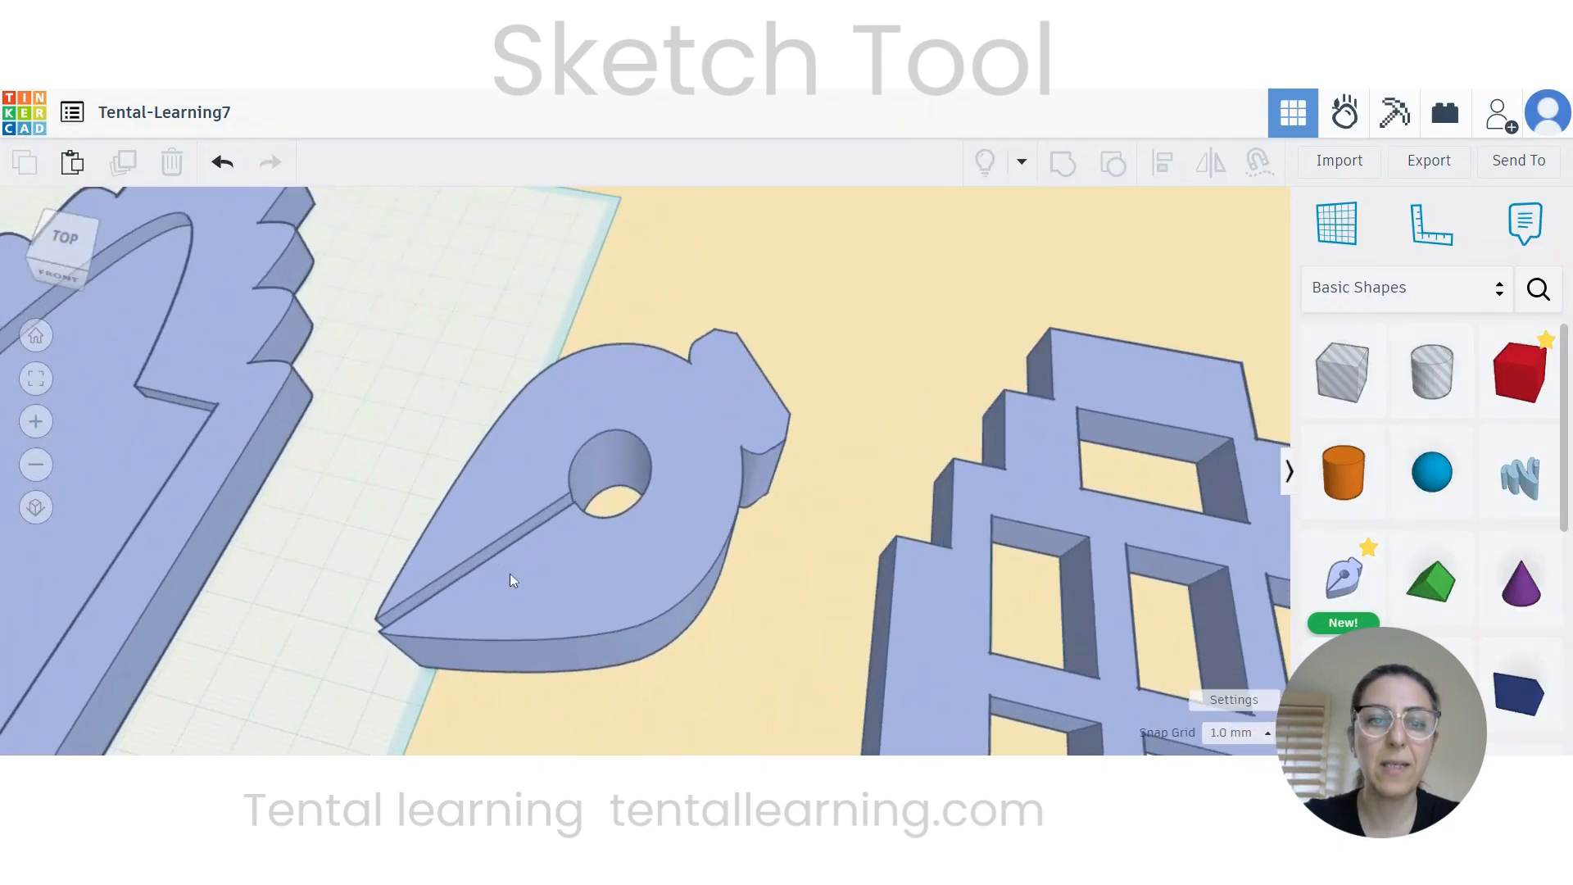
pyautogui.moveTo(684, 617); pyautogui.dragTo(485, 609, button='right')
pyautogui.scroll(-5, 497, 603)
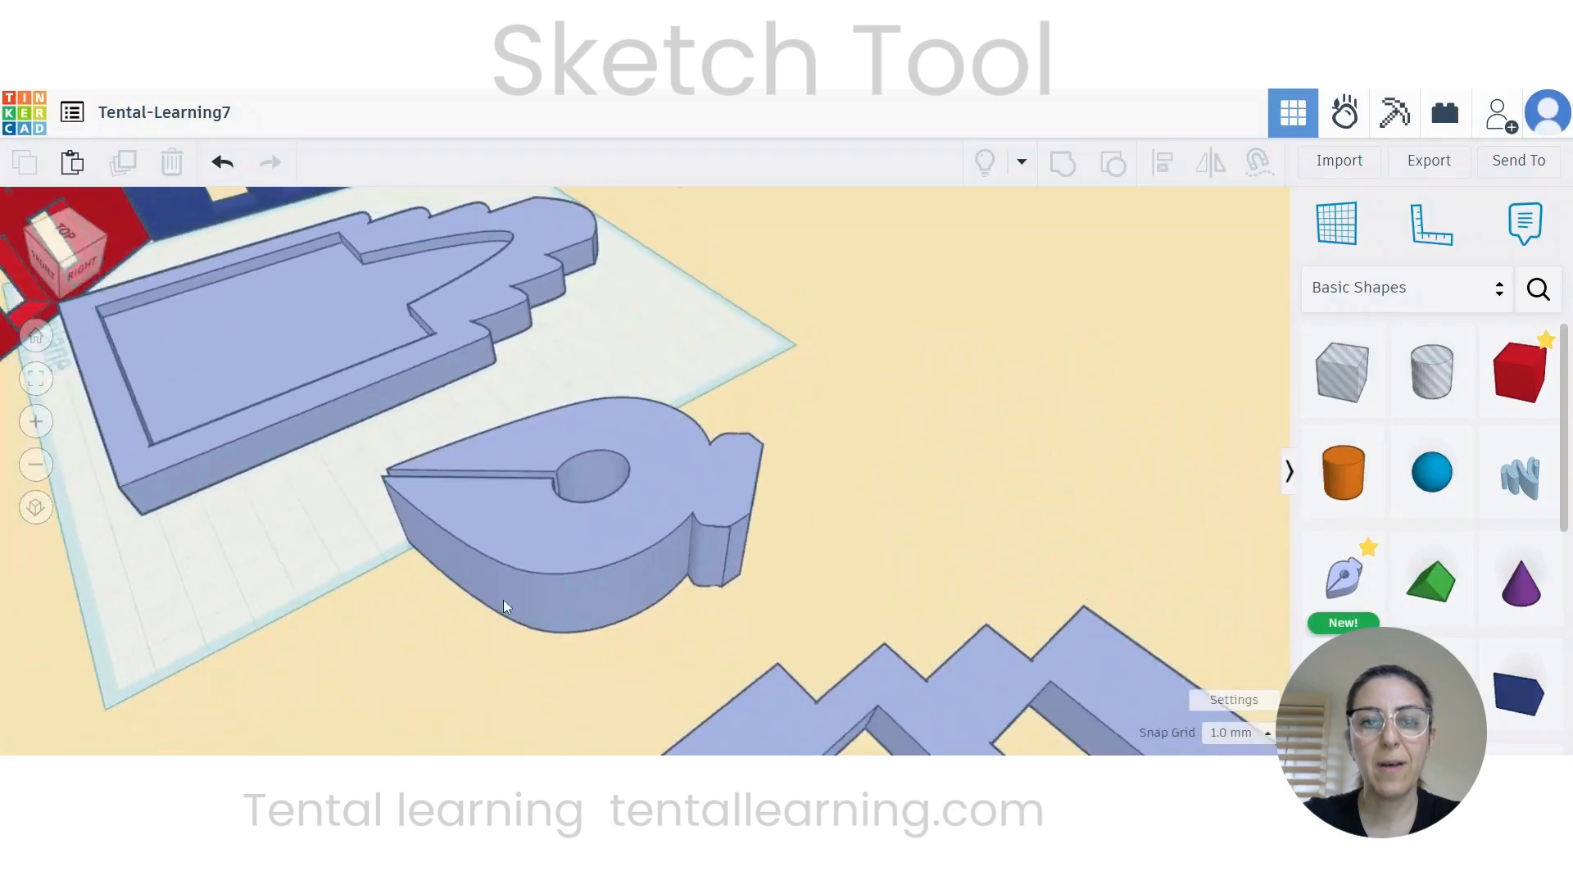
pyautogui.moveTo(360, 608); pyautogui.dragTo(485, 554, button='right')
pyautogui.scroll(-6, 485, 554)
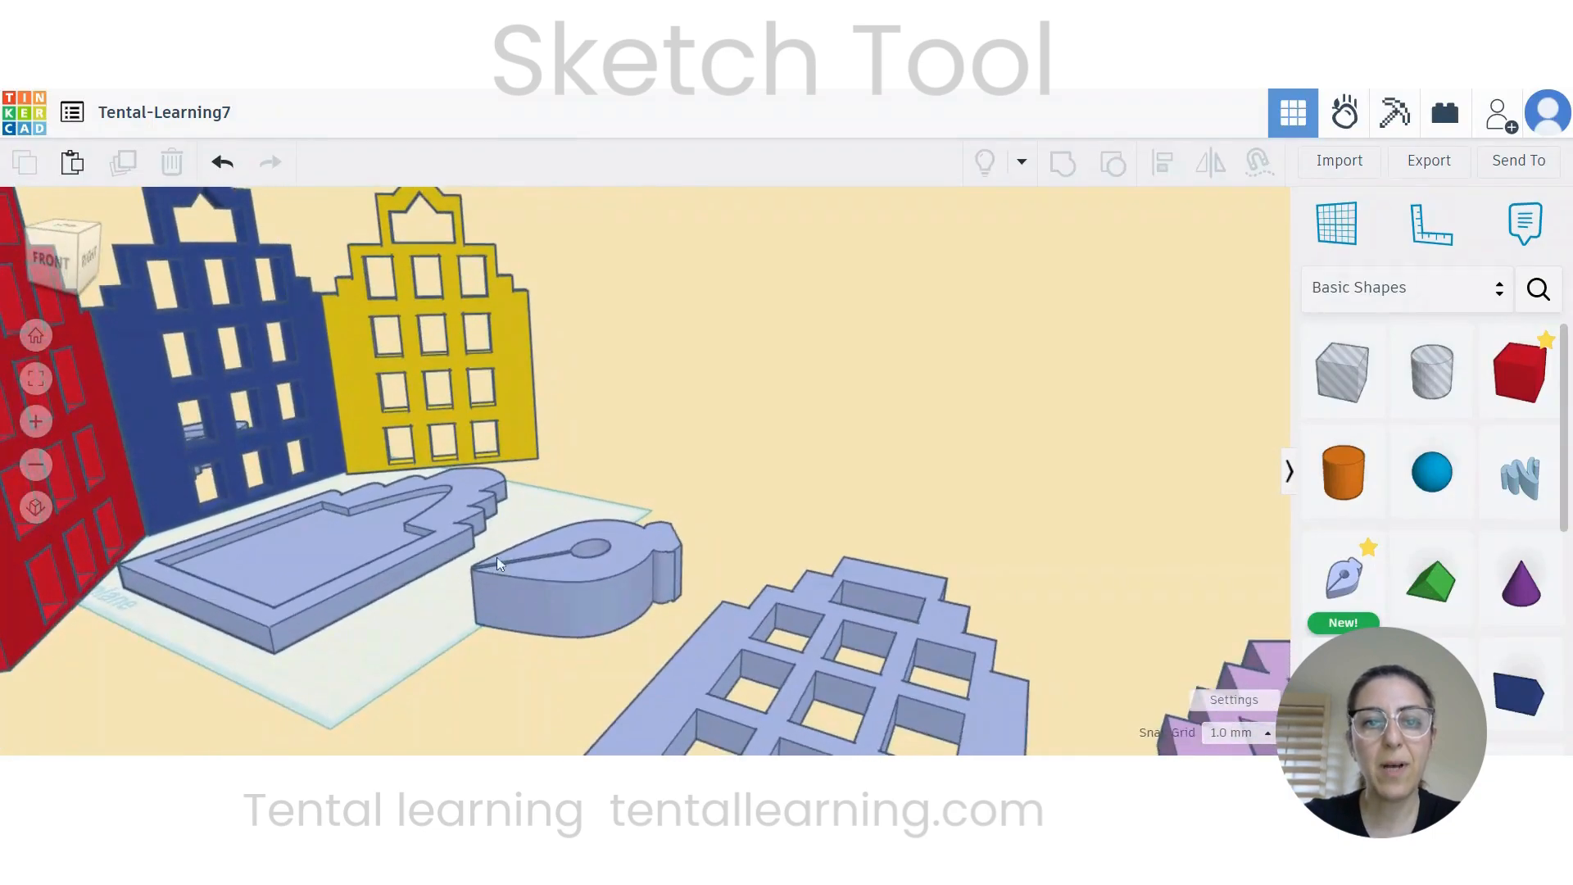
pyautogui.moveTo(412, 609)
pyautogui.mouseDown(button='right')
pyautogui.moveTo(557, 554)
pyautogui.moveTo(439, 601)
pyautogui.mouseUp(button='right')
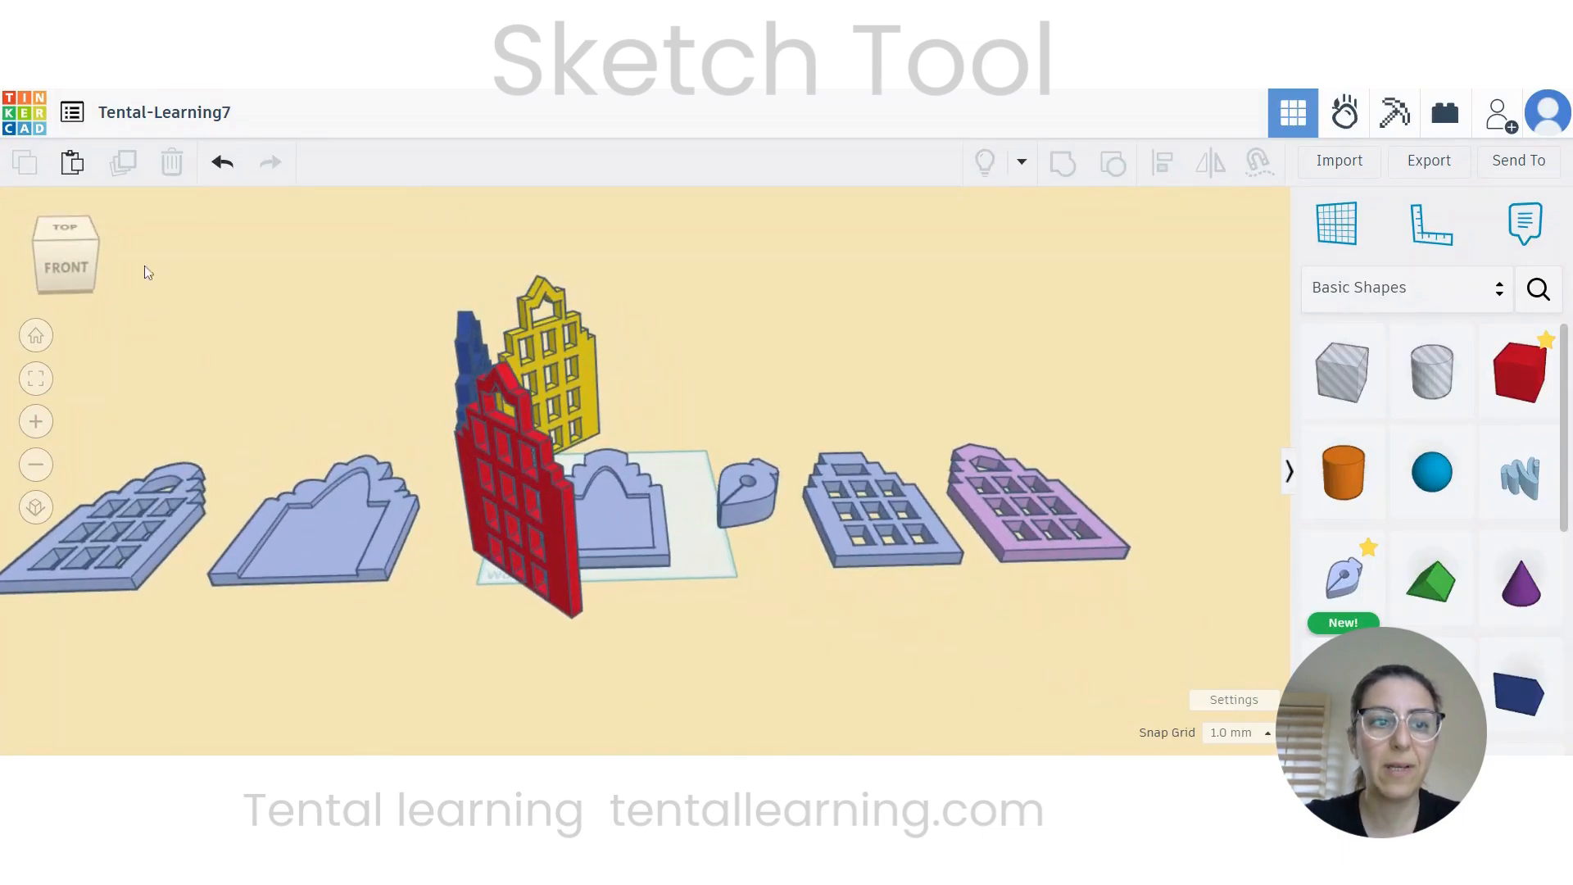
# Step: Select all nine shapes on and around the workplane and delete them
pyautogui.moveTo(145, 265); pyautogui.dragTo(1197, 636)
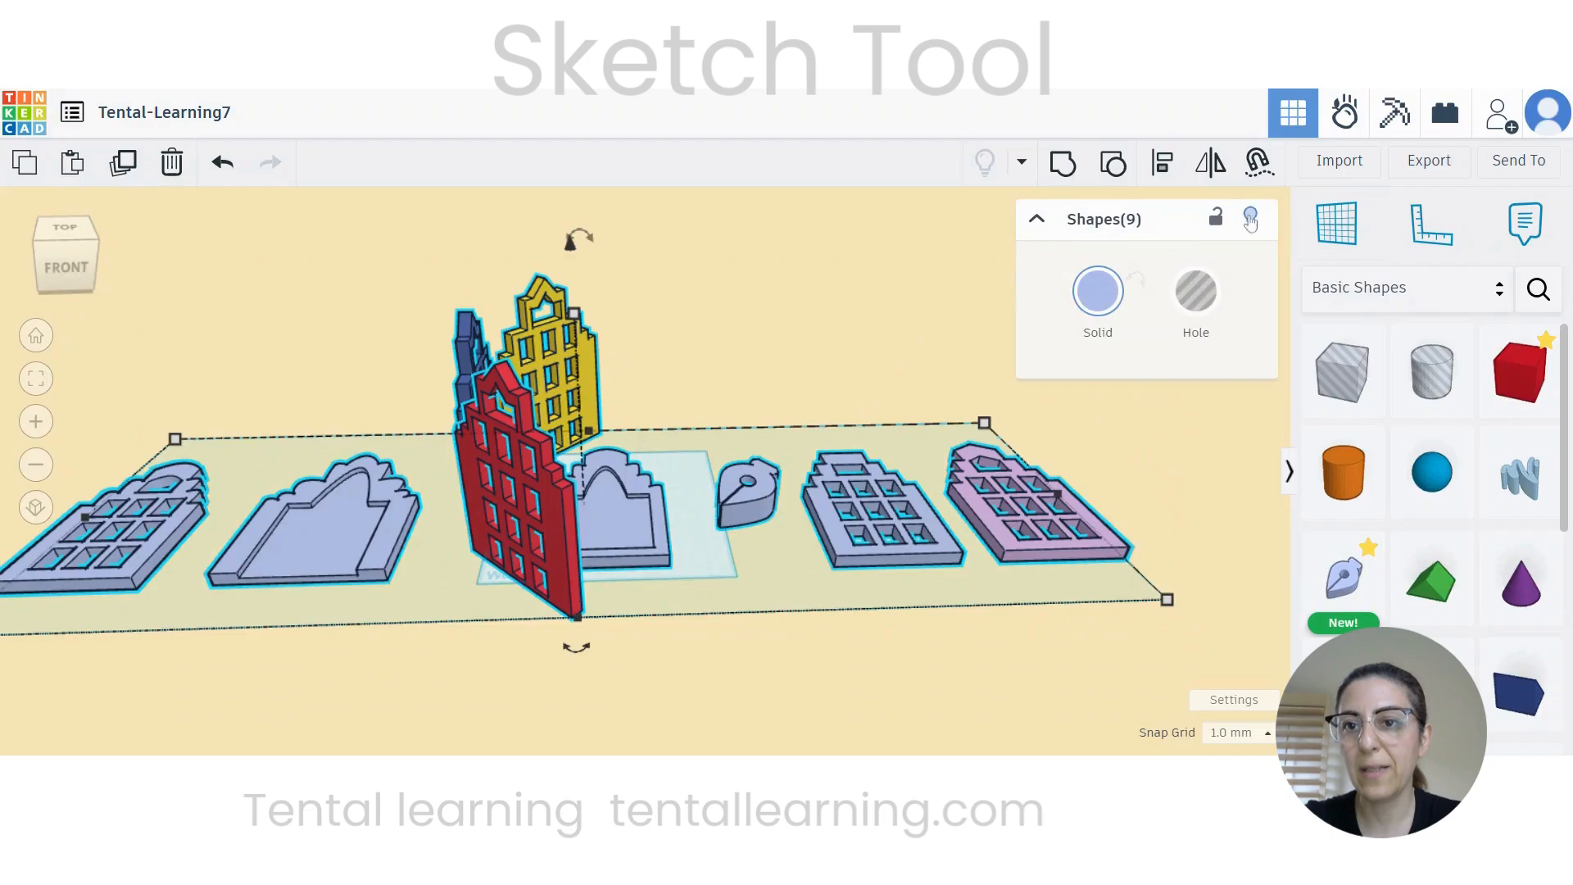
pyautogui.press('Delete')
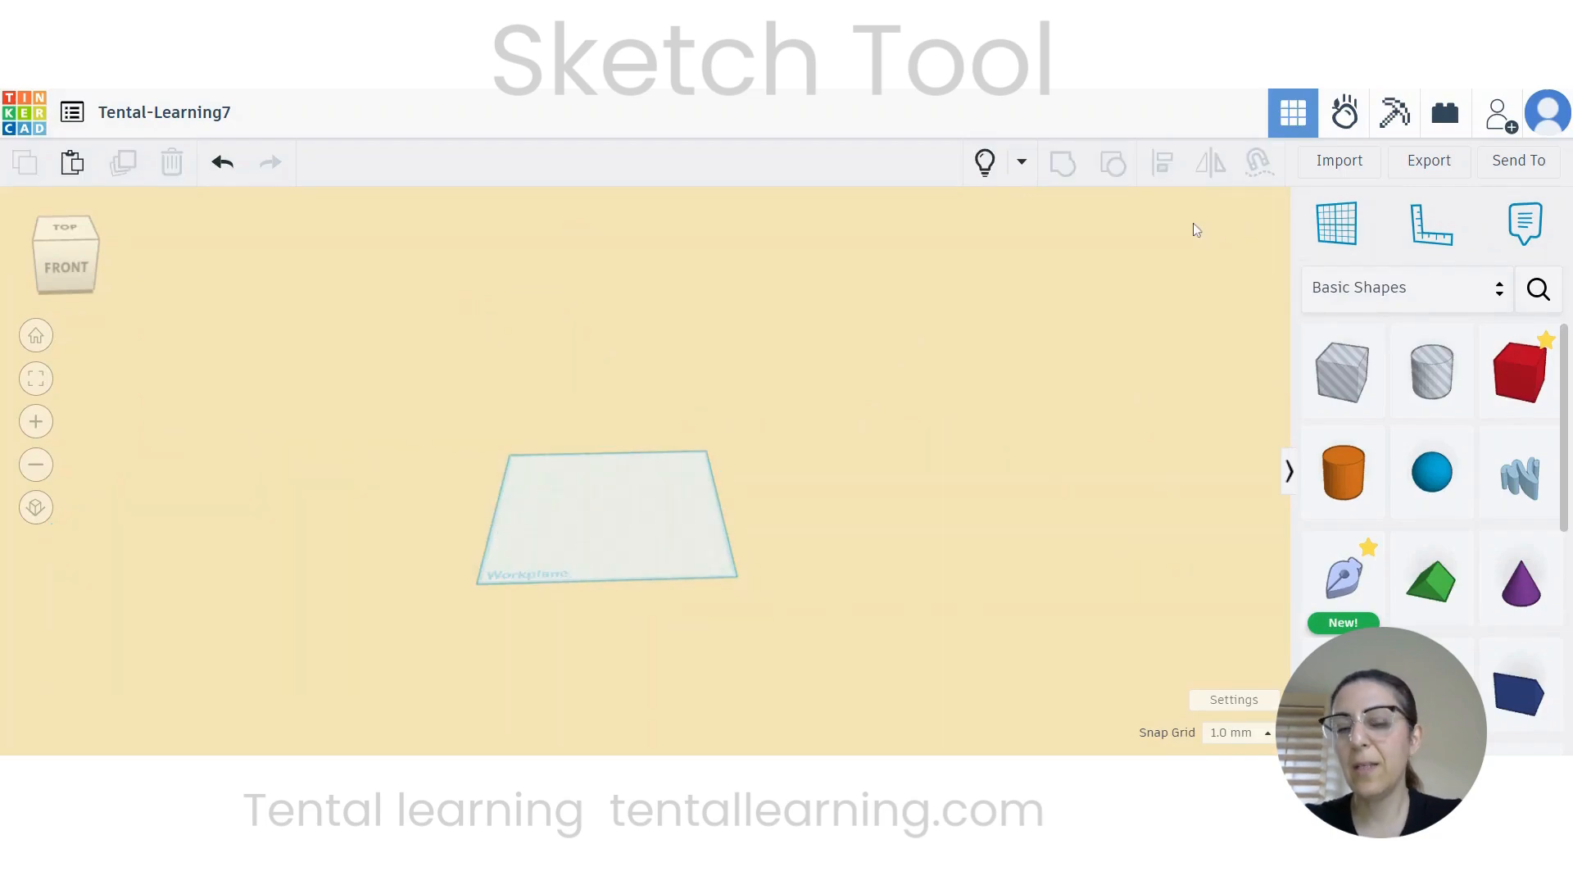
pyautogui.scroll(2, 970, 432)
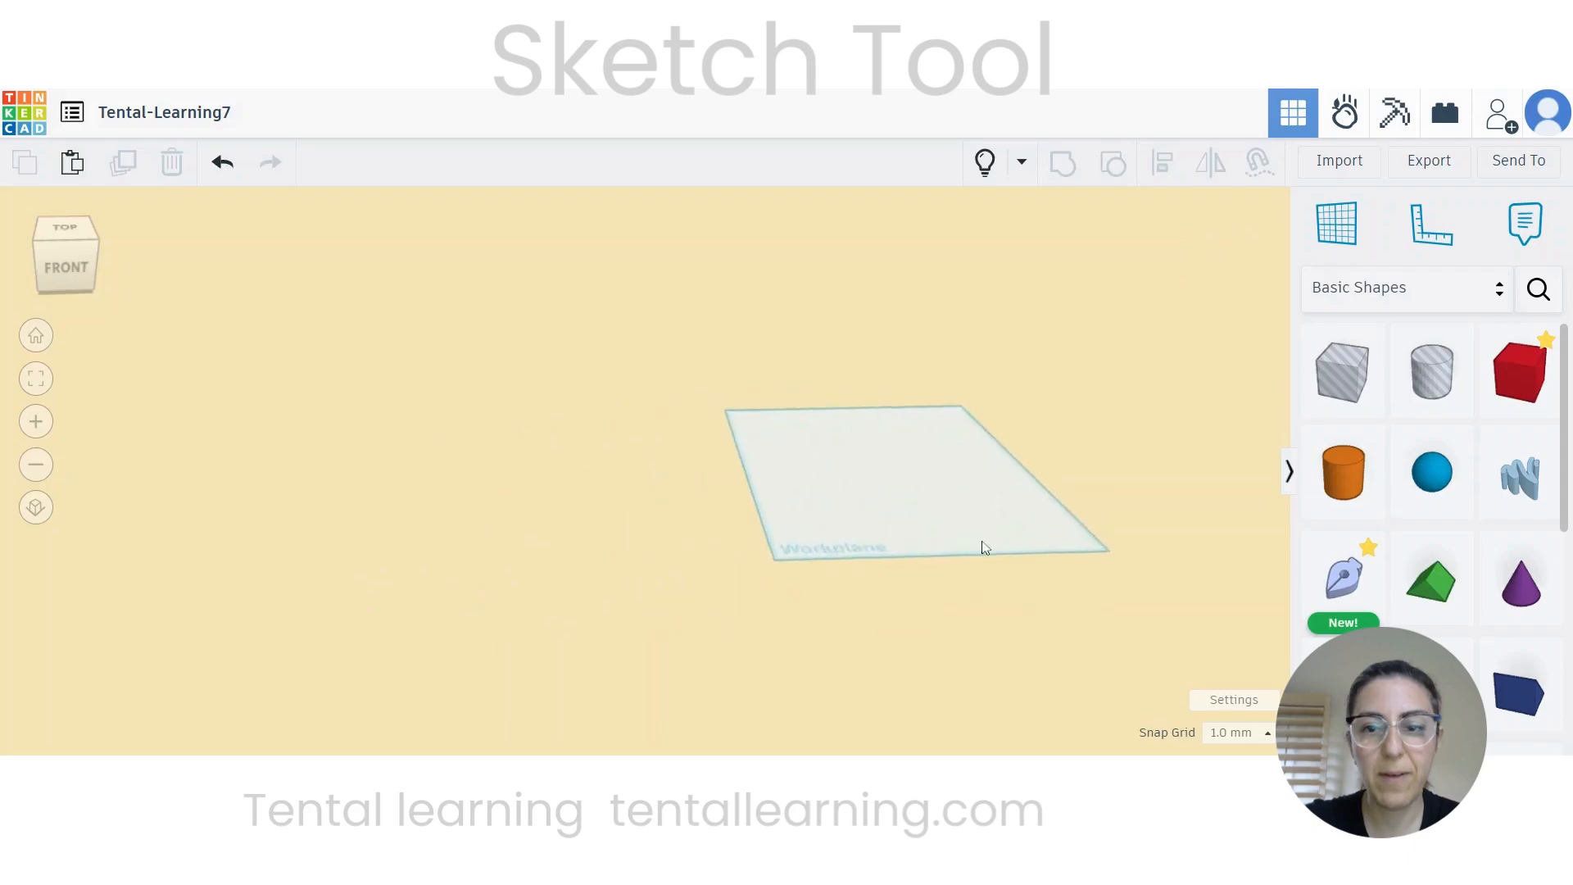
# Step: Set the workspace background color to the white preset in the workspace settings
pyautogui.click(1237, 701)
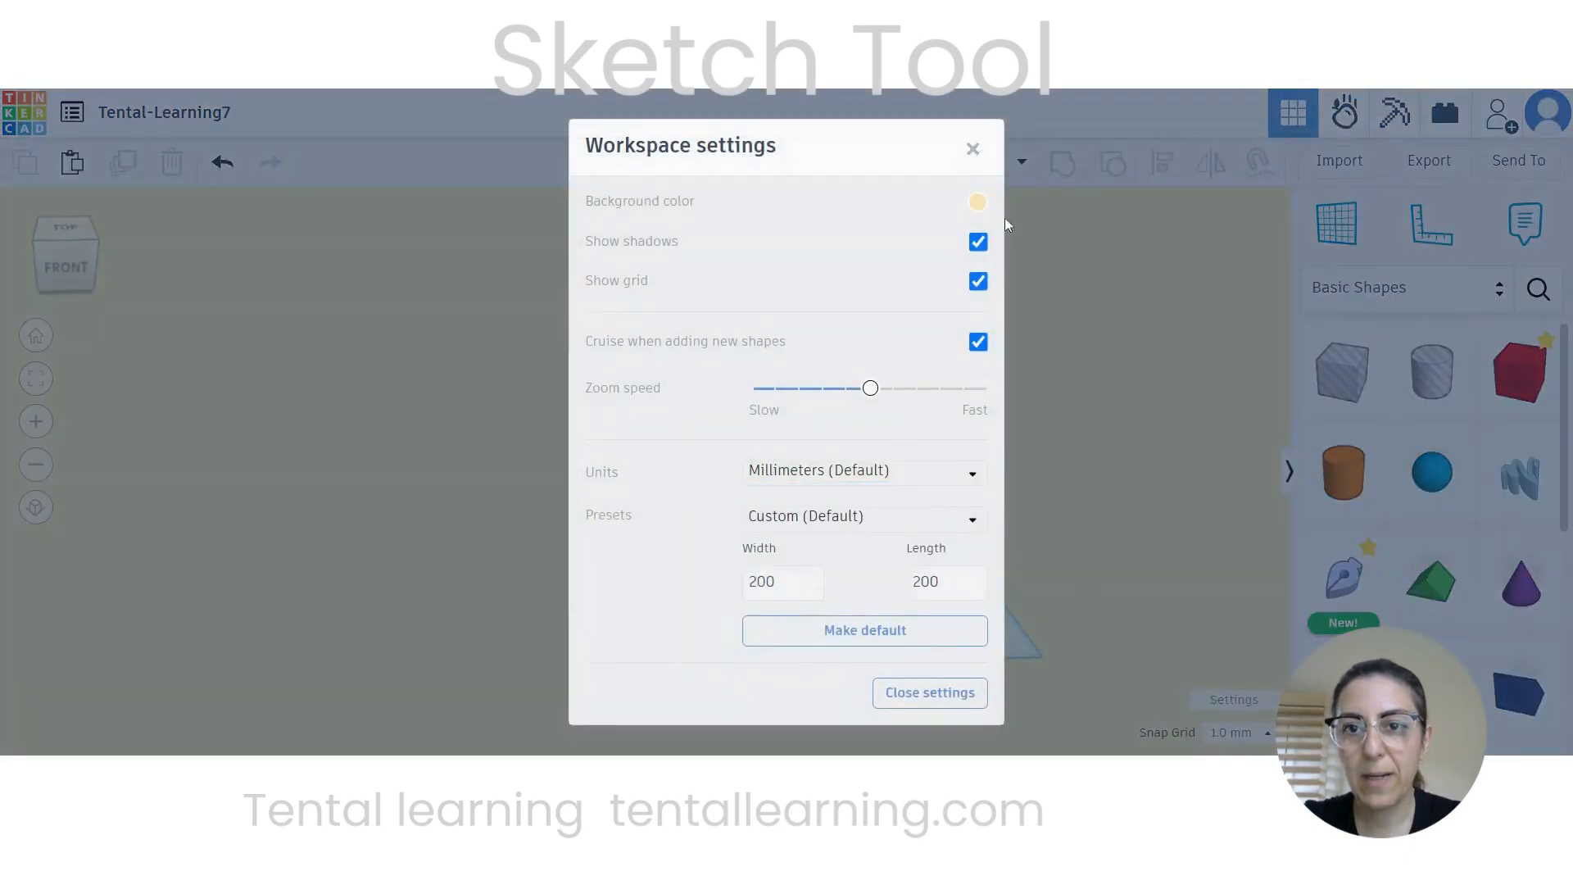
pyautogui.click(978, 201)
pyautogui.click(1162, 320)
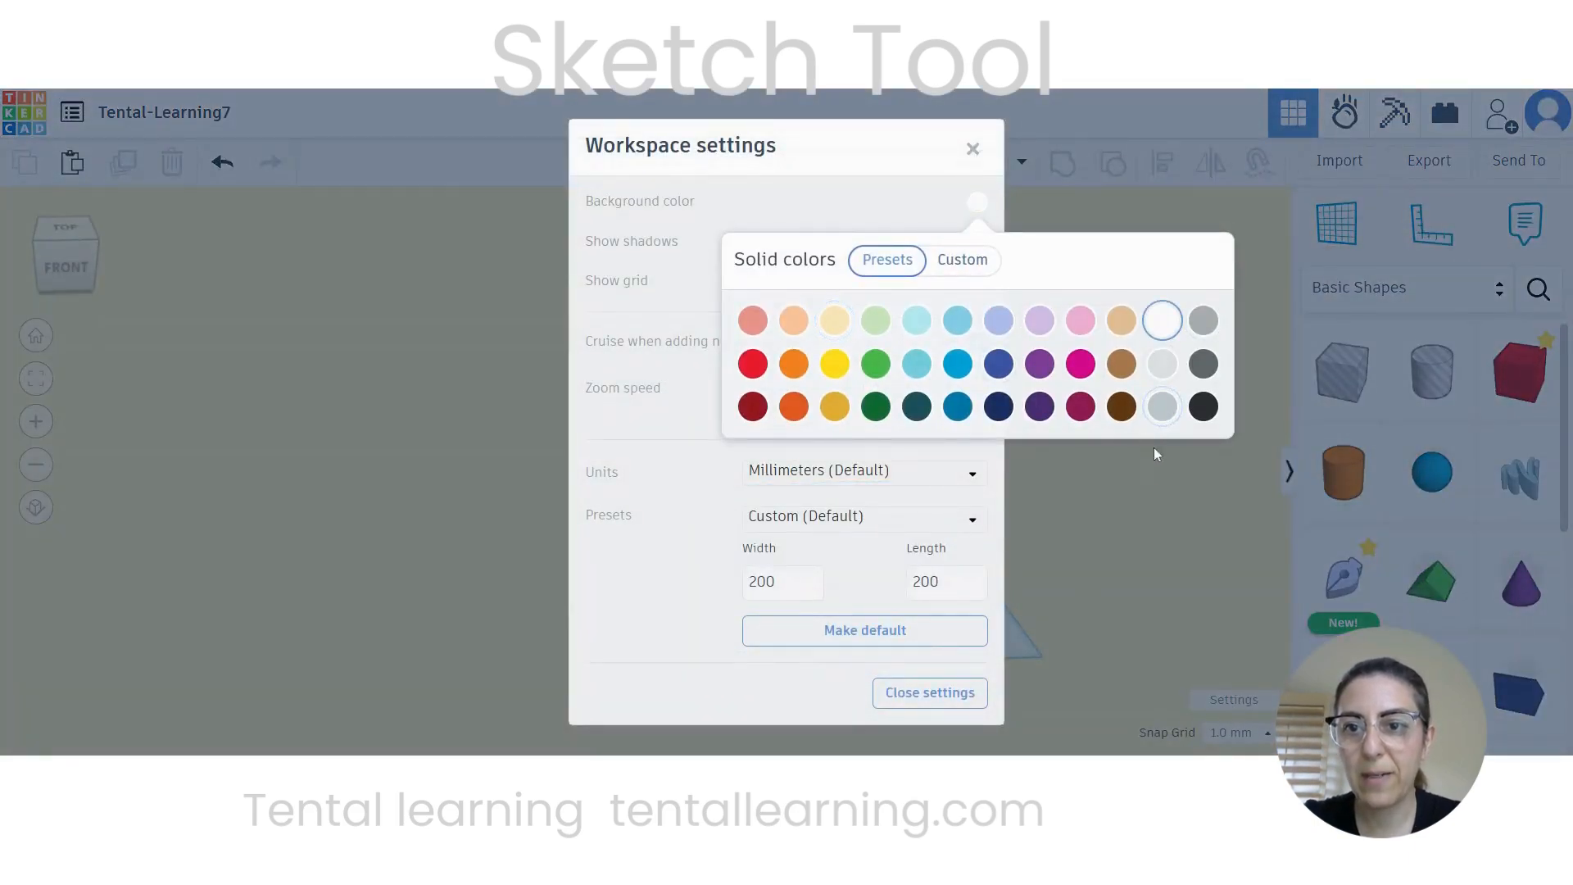
pyautogui.click(1157, 507)
# Step: Place a new Sketch shape on the workplane, draw a closed rectangle about 90 mm wide and 110 mm tall, and finish the sketch
pyautogui.scroll(5, 955, 537)
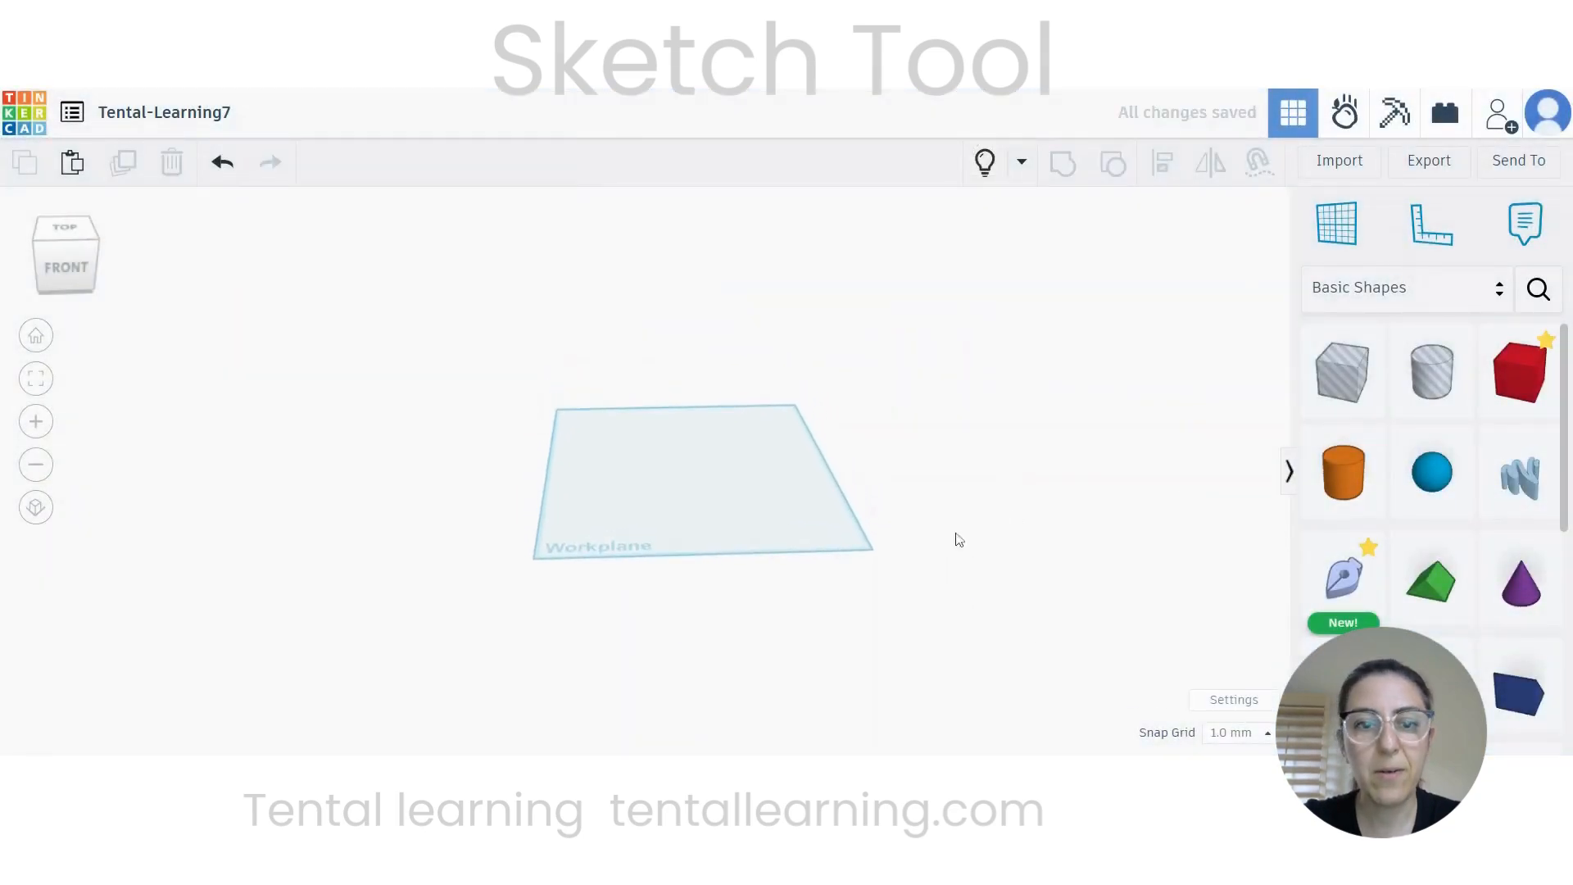
pyautogui.moveTo(878, 527); pyautogui.dragTo(970, 579, button='middle')
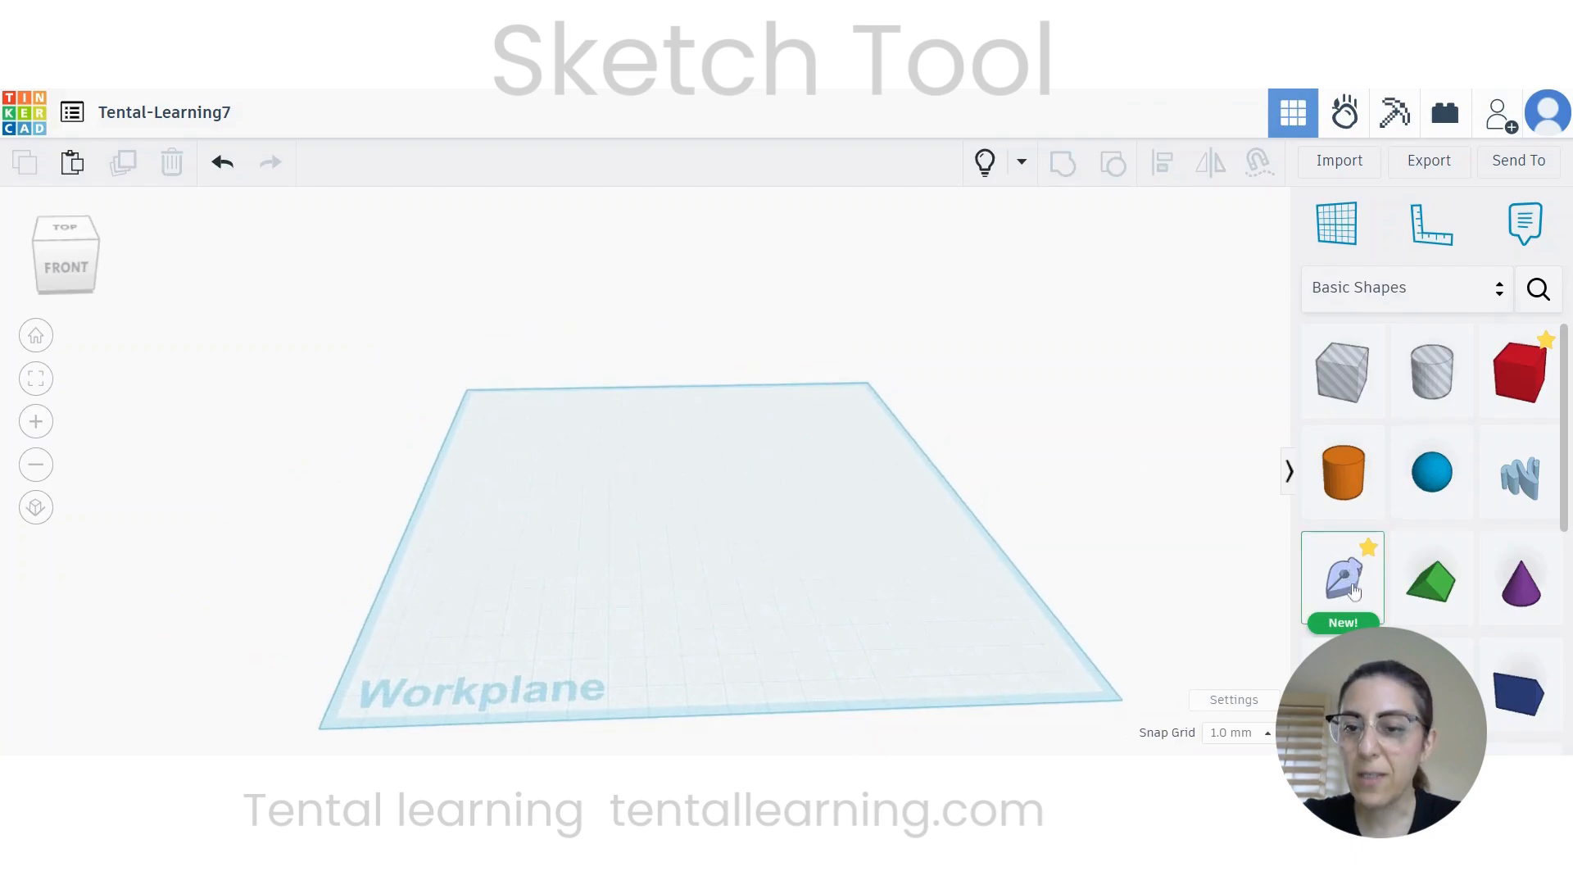
pyautogui.moveTo(1345, 576); pyautogui.dragTo(753, 551)
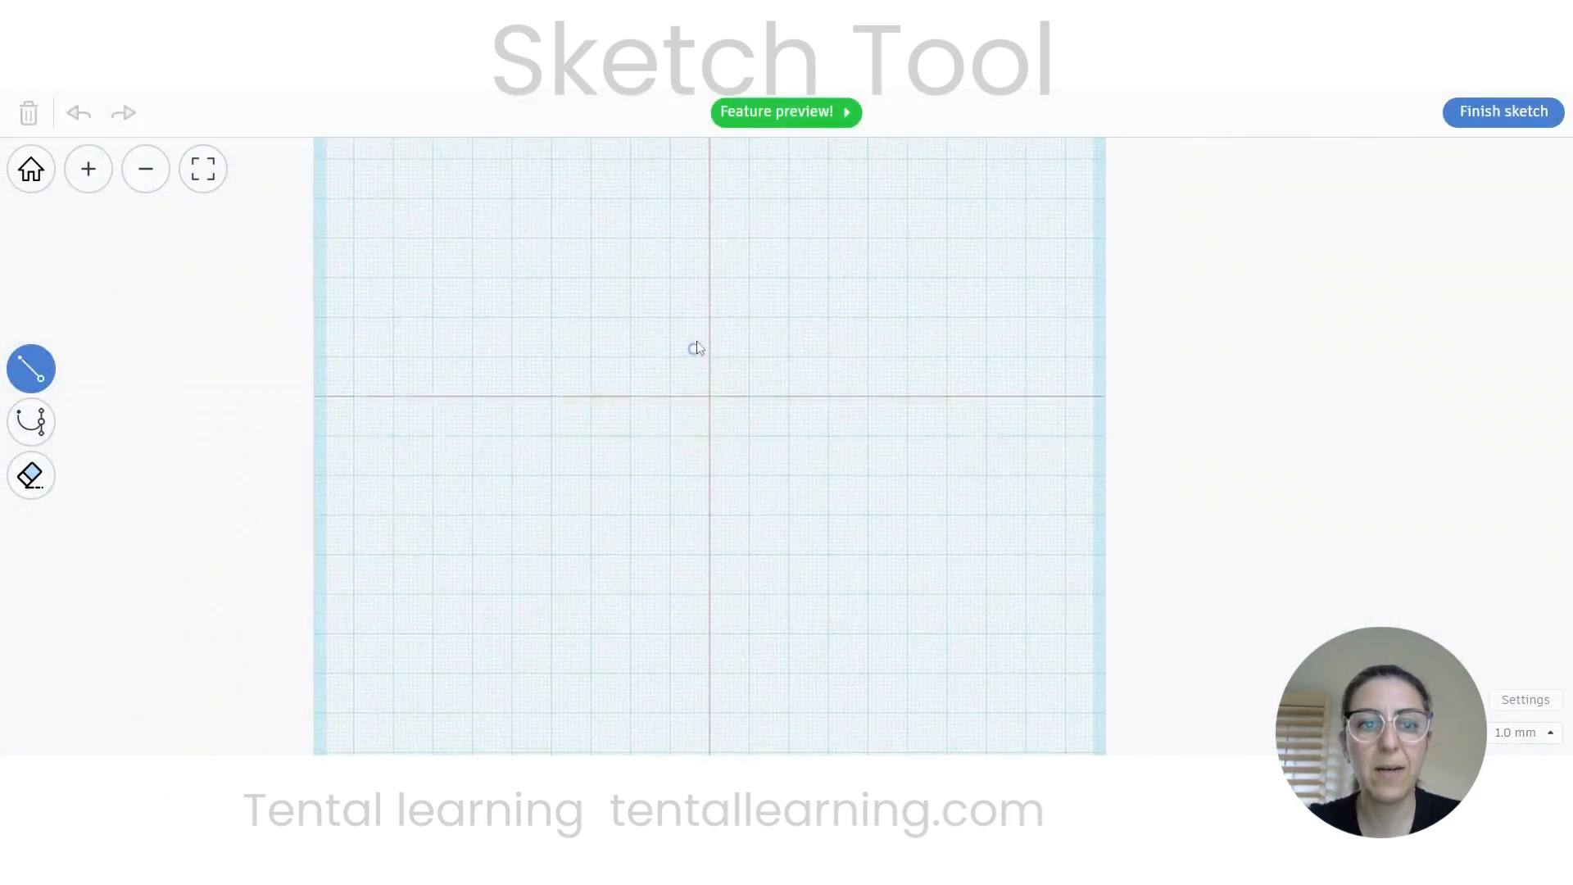
pyautogui.scroll(-2, 695, 597)
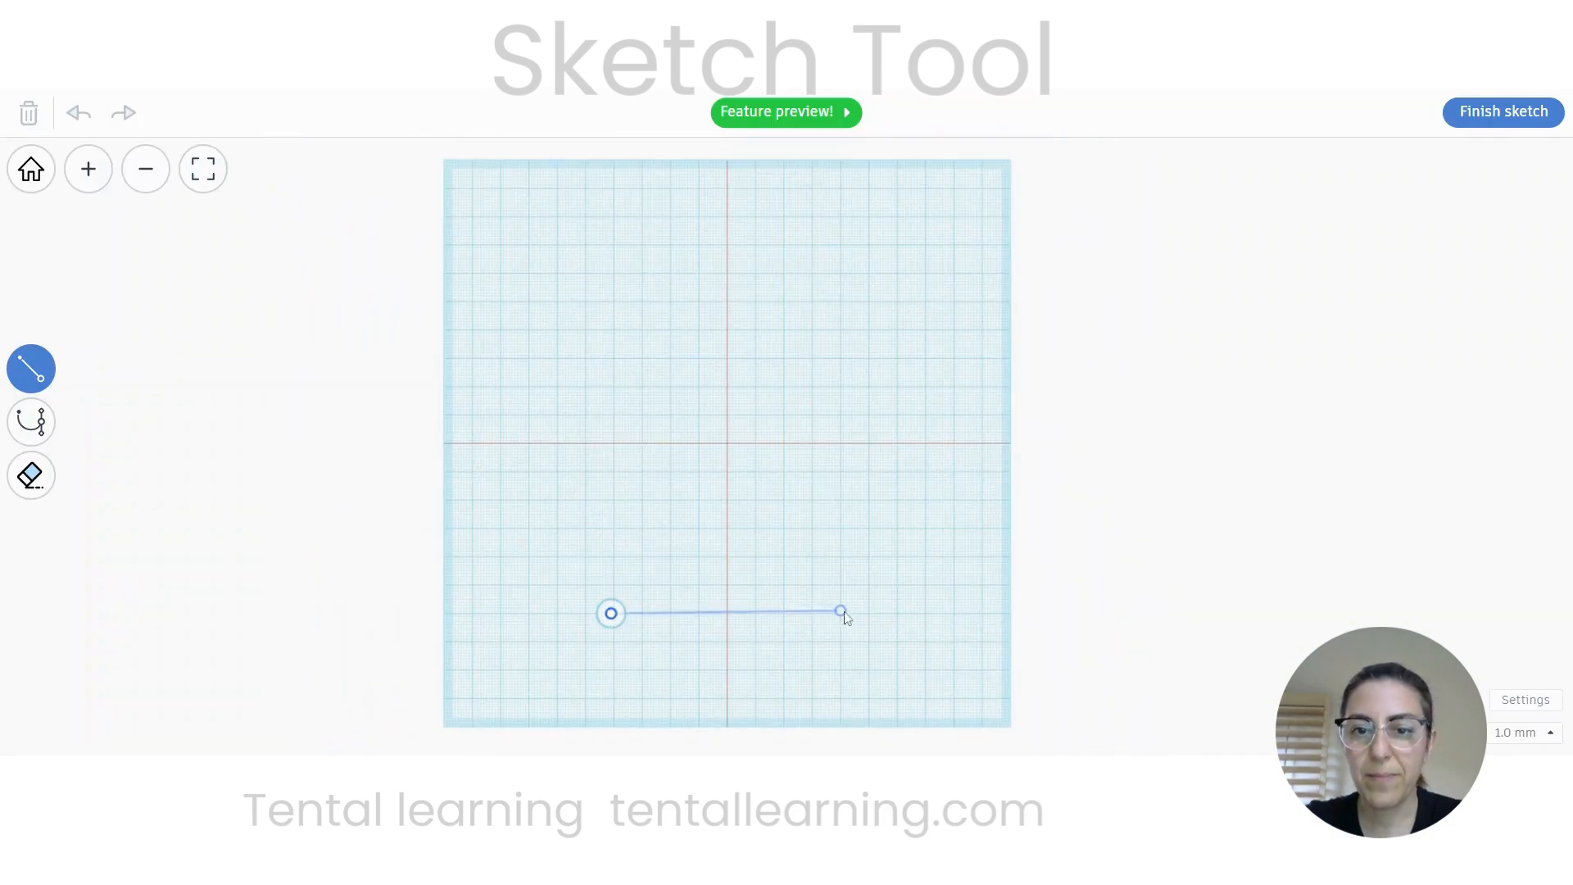
pyautogui.click(868, 613)
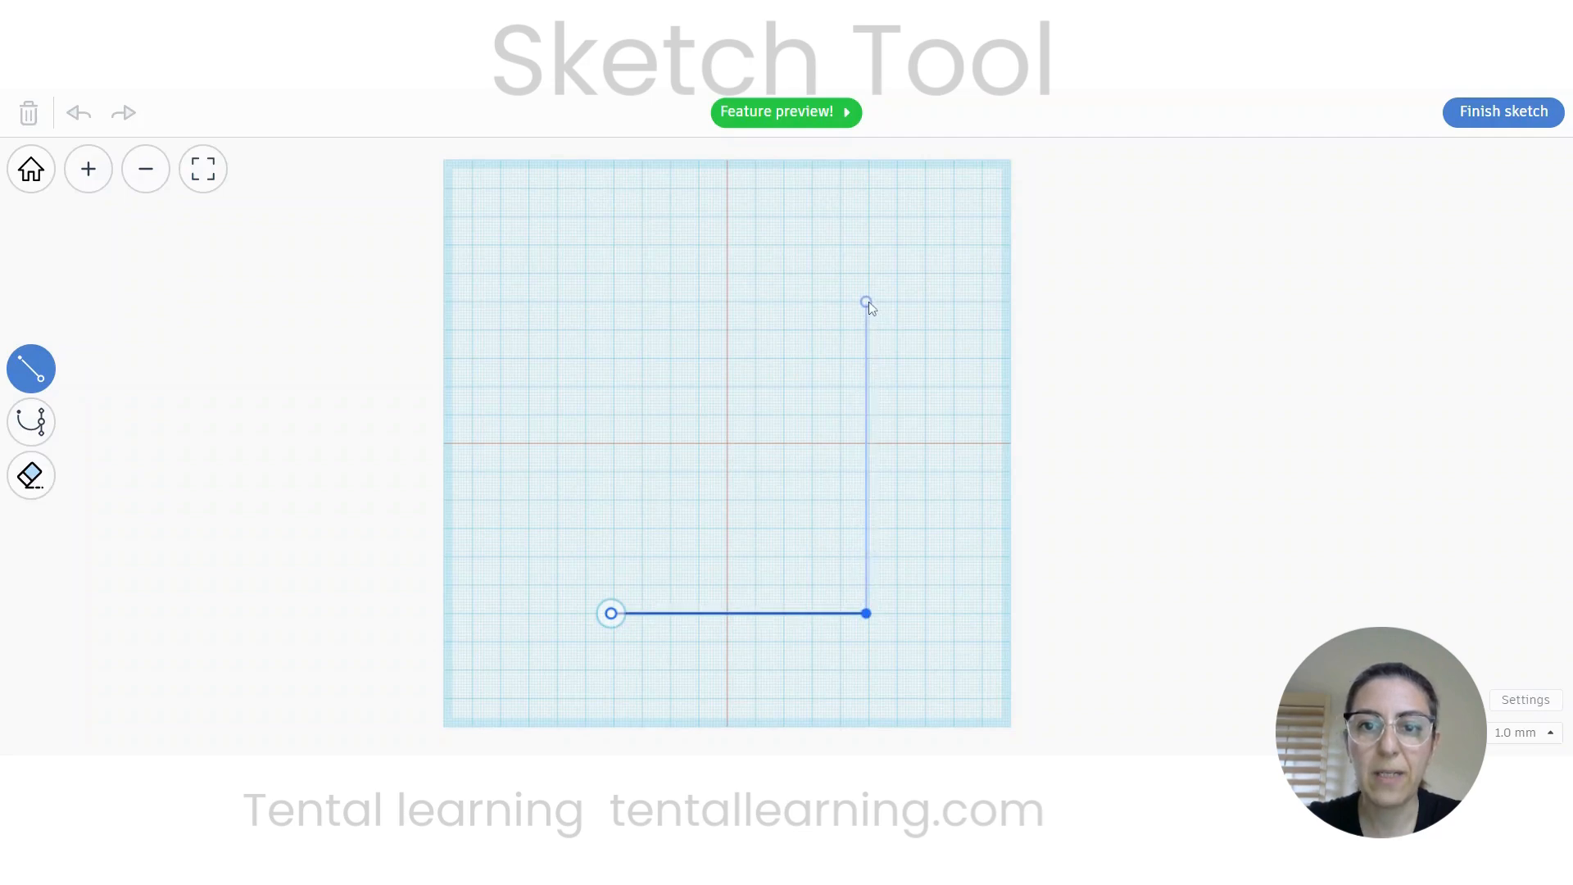
pyautogui.click(870, 299)
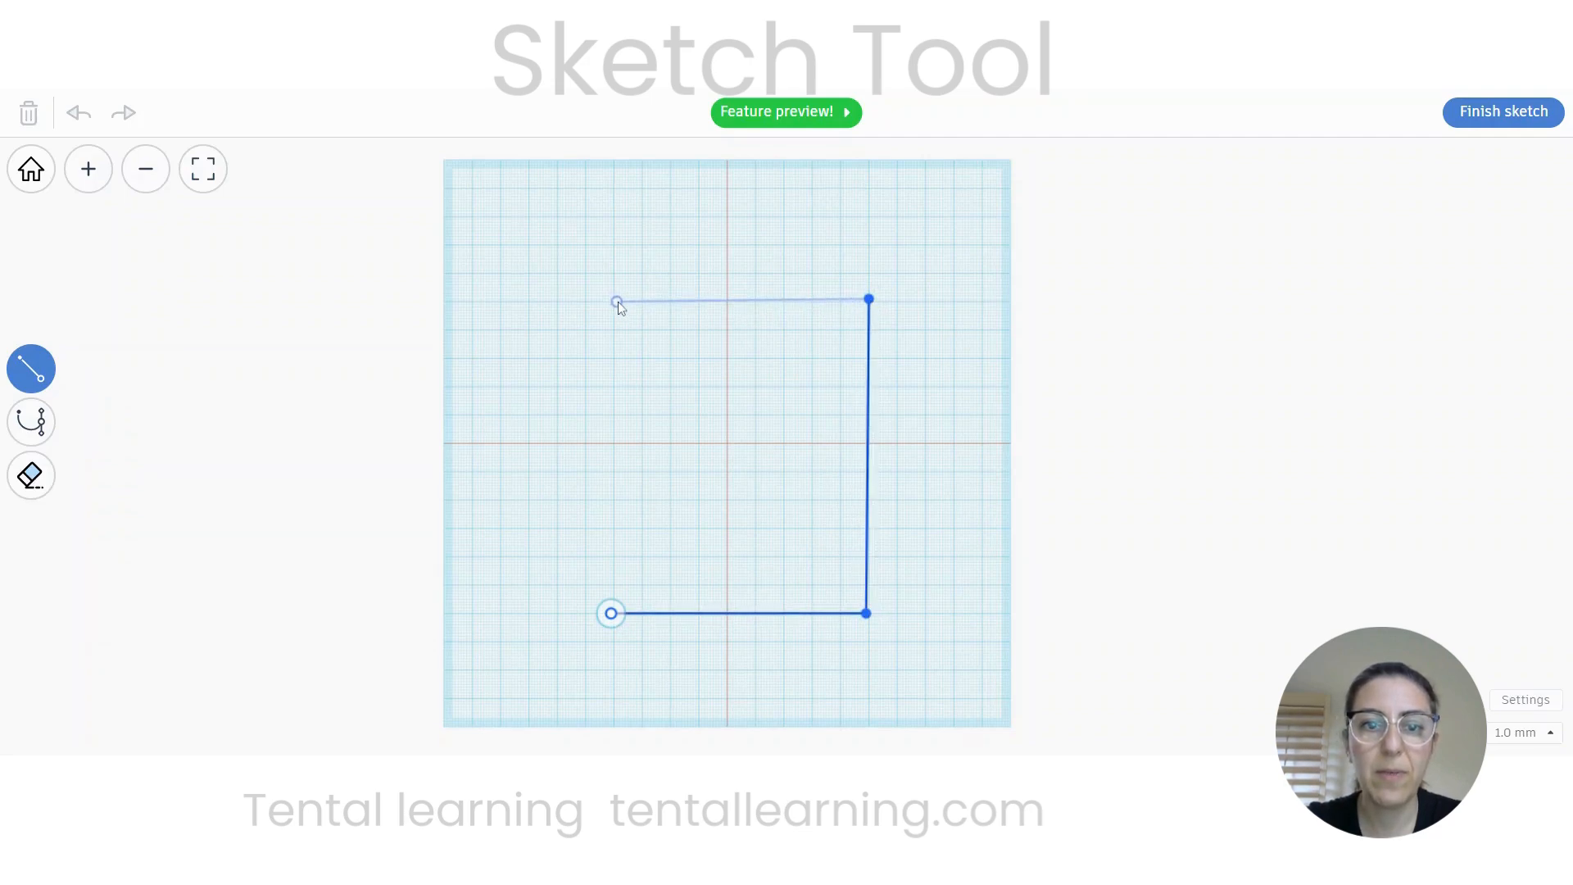
pyautogui.click(616, 302)
pyautogui.click(612, 614)
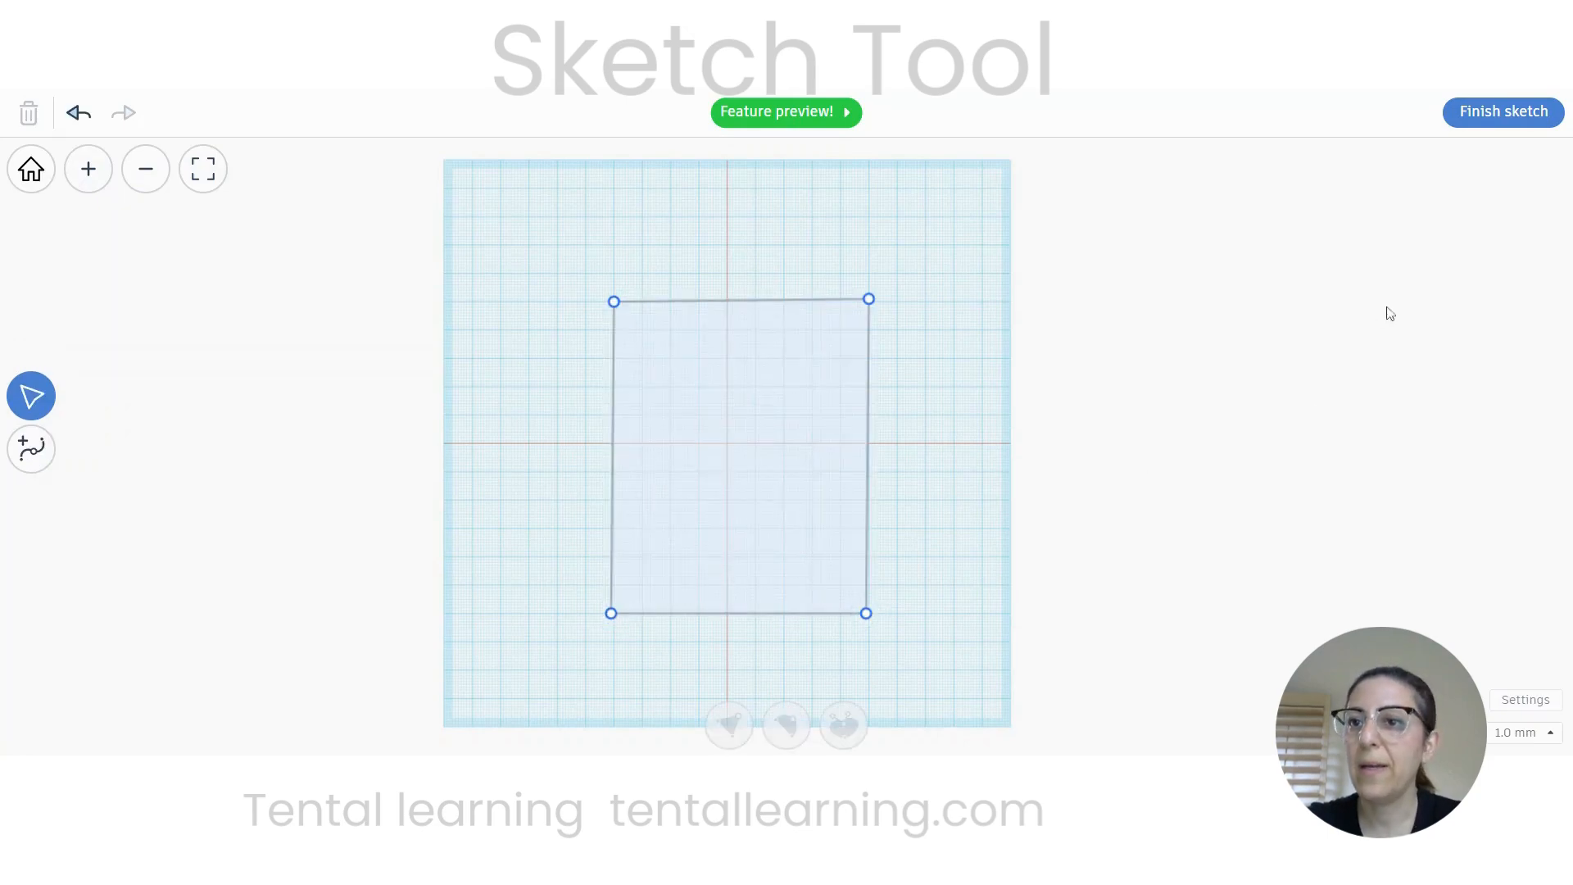
pyautogui.click(1506, 114)
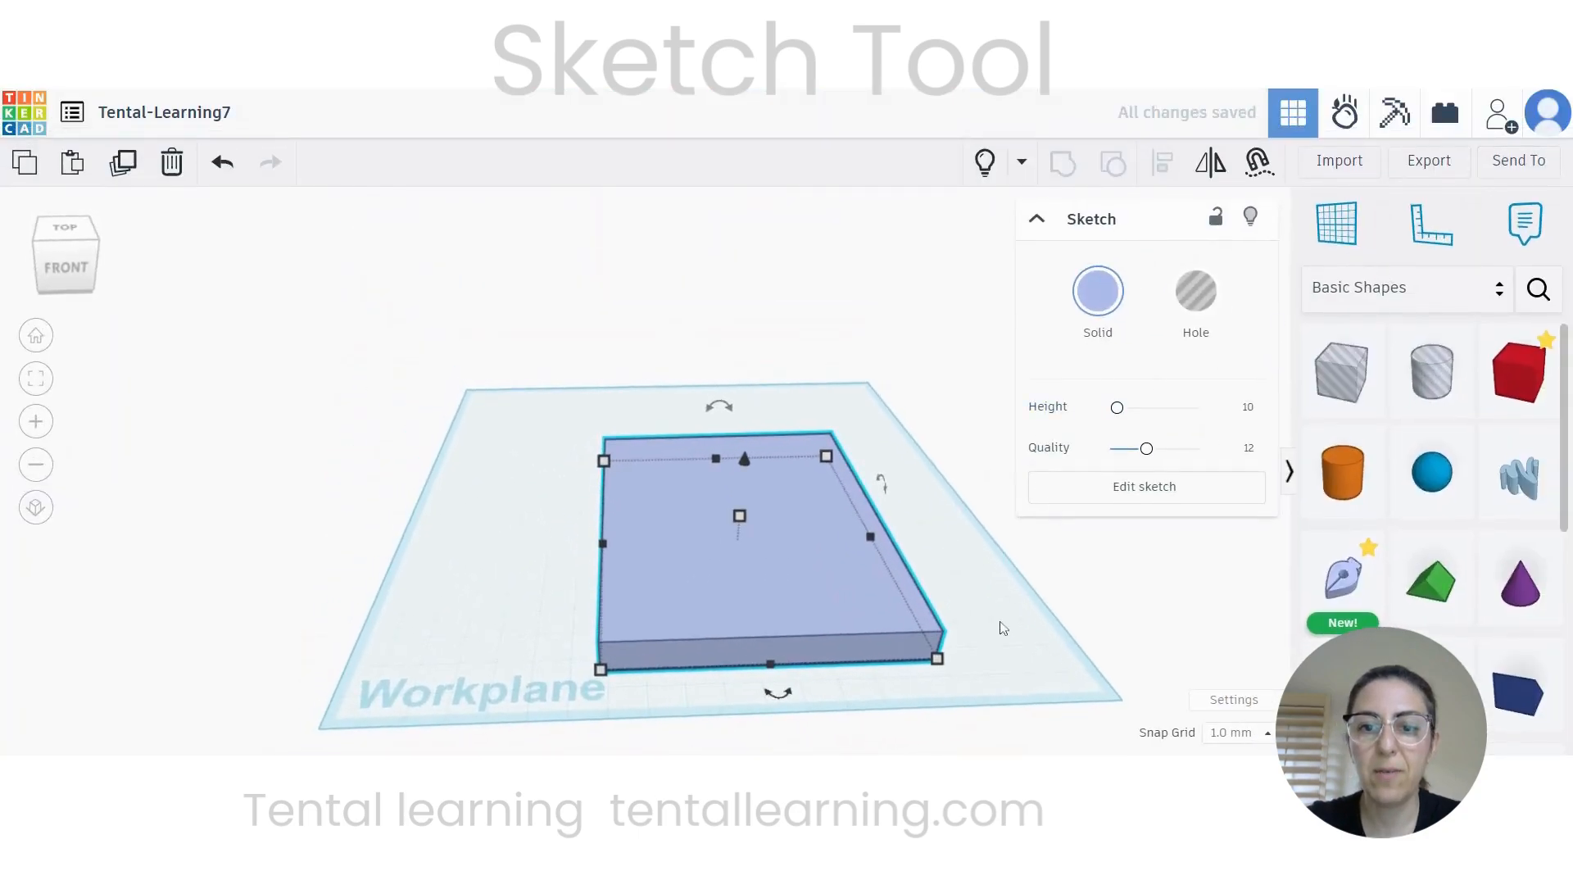
pyautogui.moveTo(1004, 628)
pyautogui.mouseDown(button='right')
pyautogui.moveTo(793, 579)
pyautogui.moveTo(873, 607)
pyautogui.moveTo(1005, 617)
pyautogui.mouseUp(button='right')
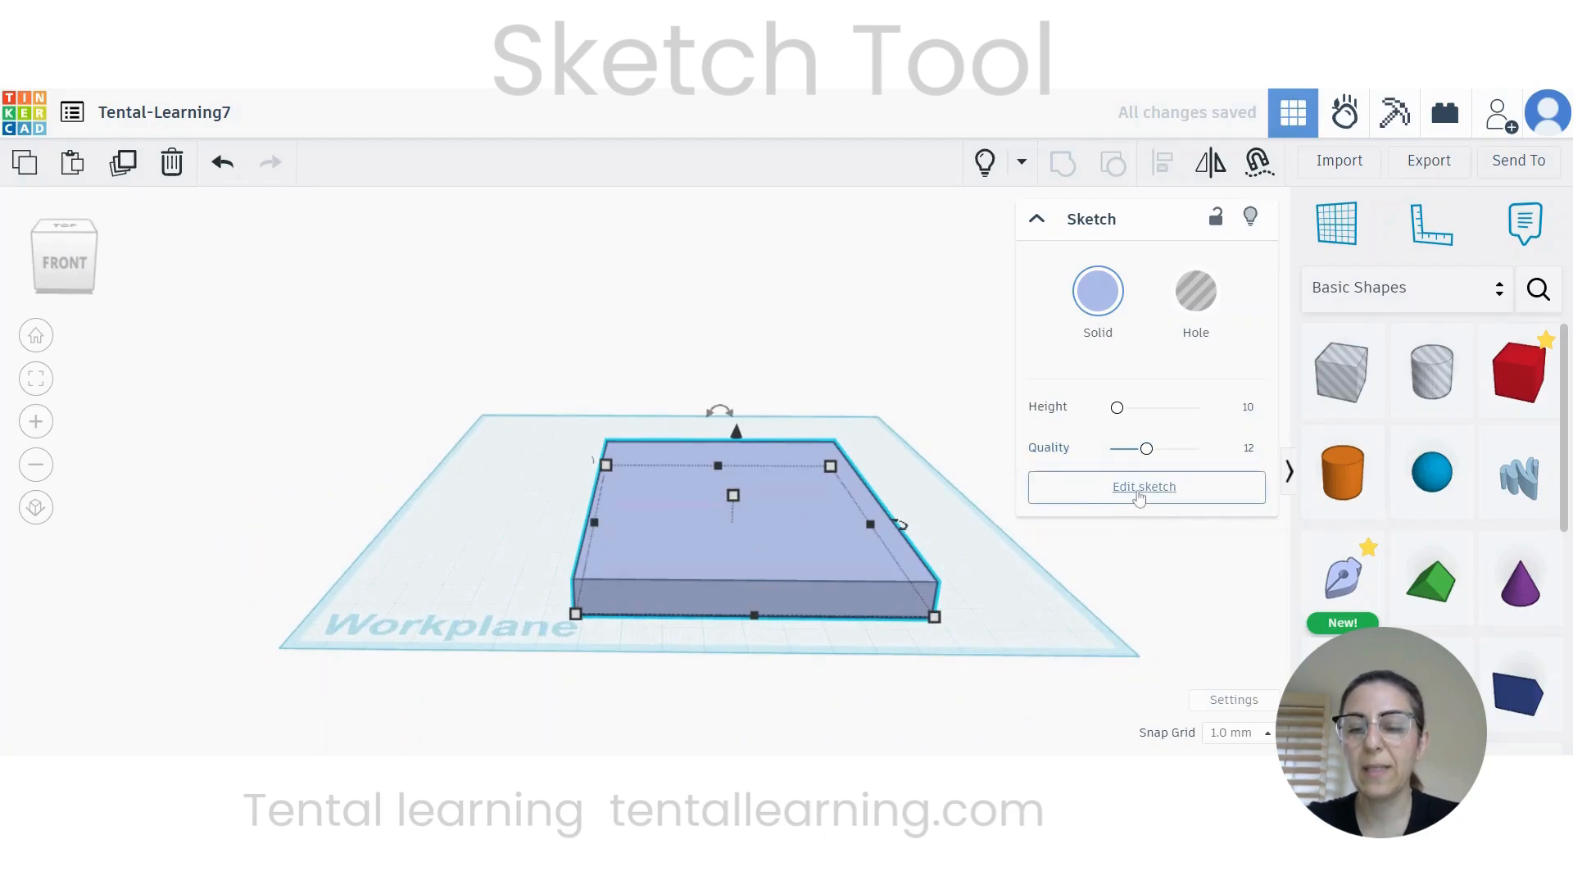
# Step: Reopen the rectangle's sketch and move its top-right corner down about 1 mm onto the grid intersection
pyautogui.click(1141, 488)
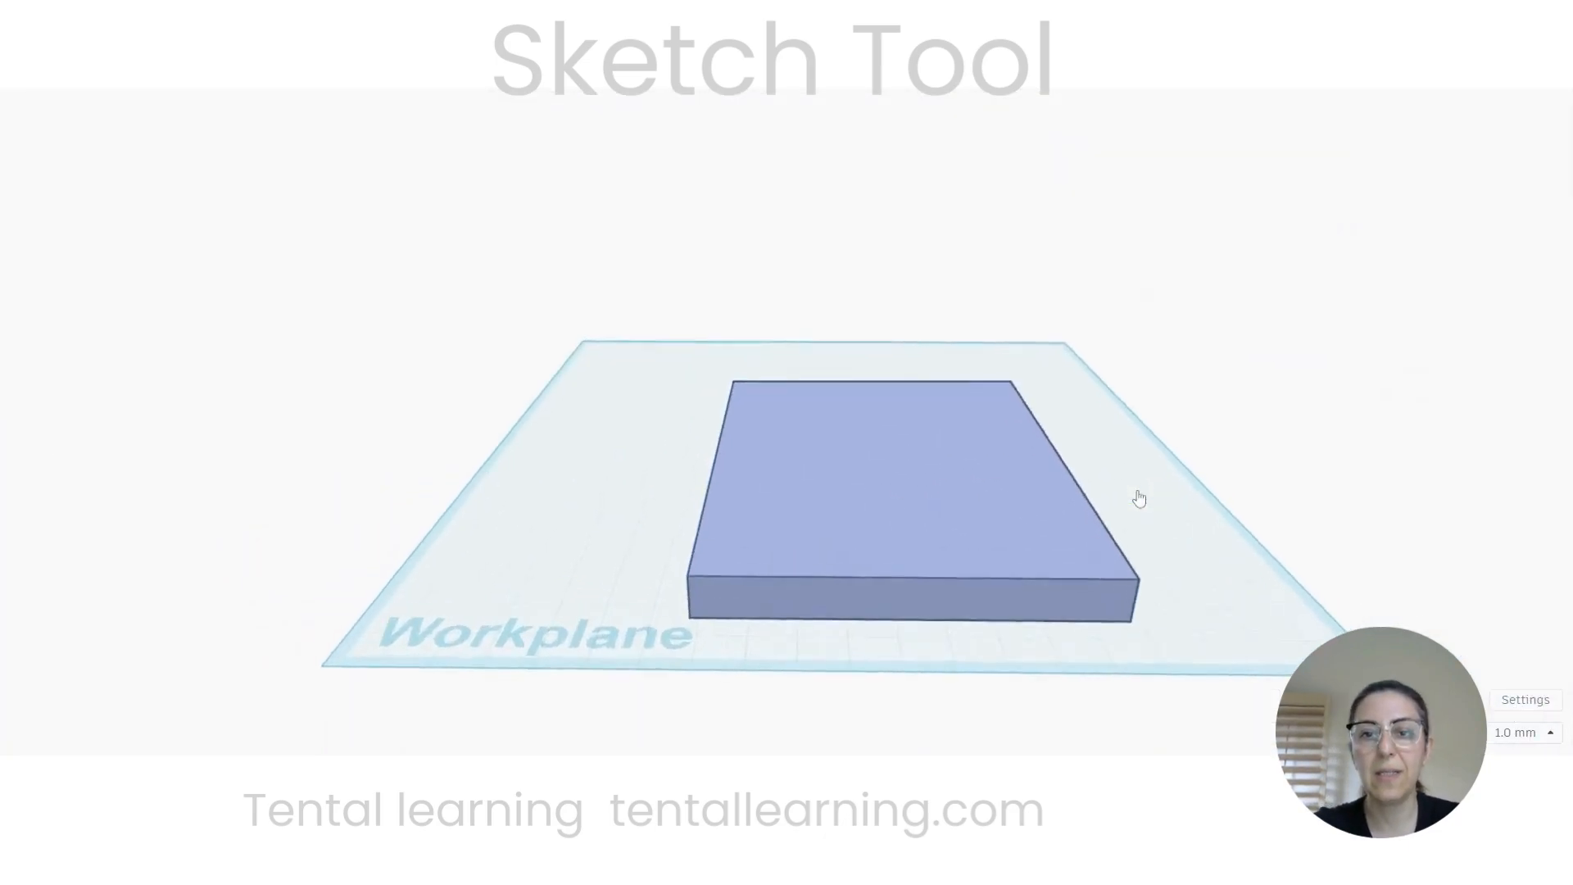
pyautogui.scroll(3, 987, 526)
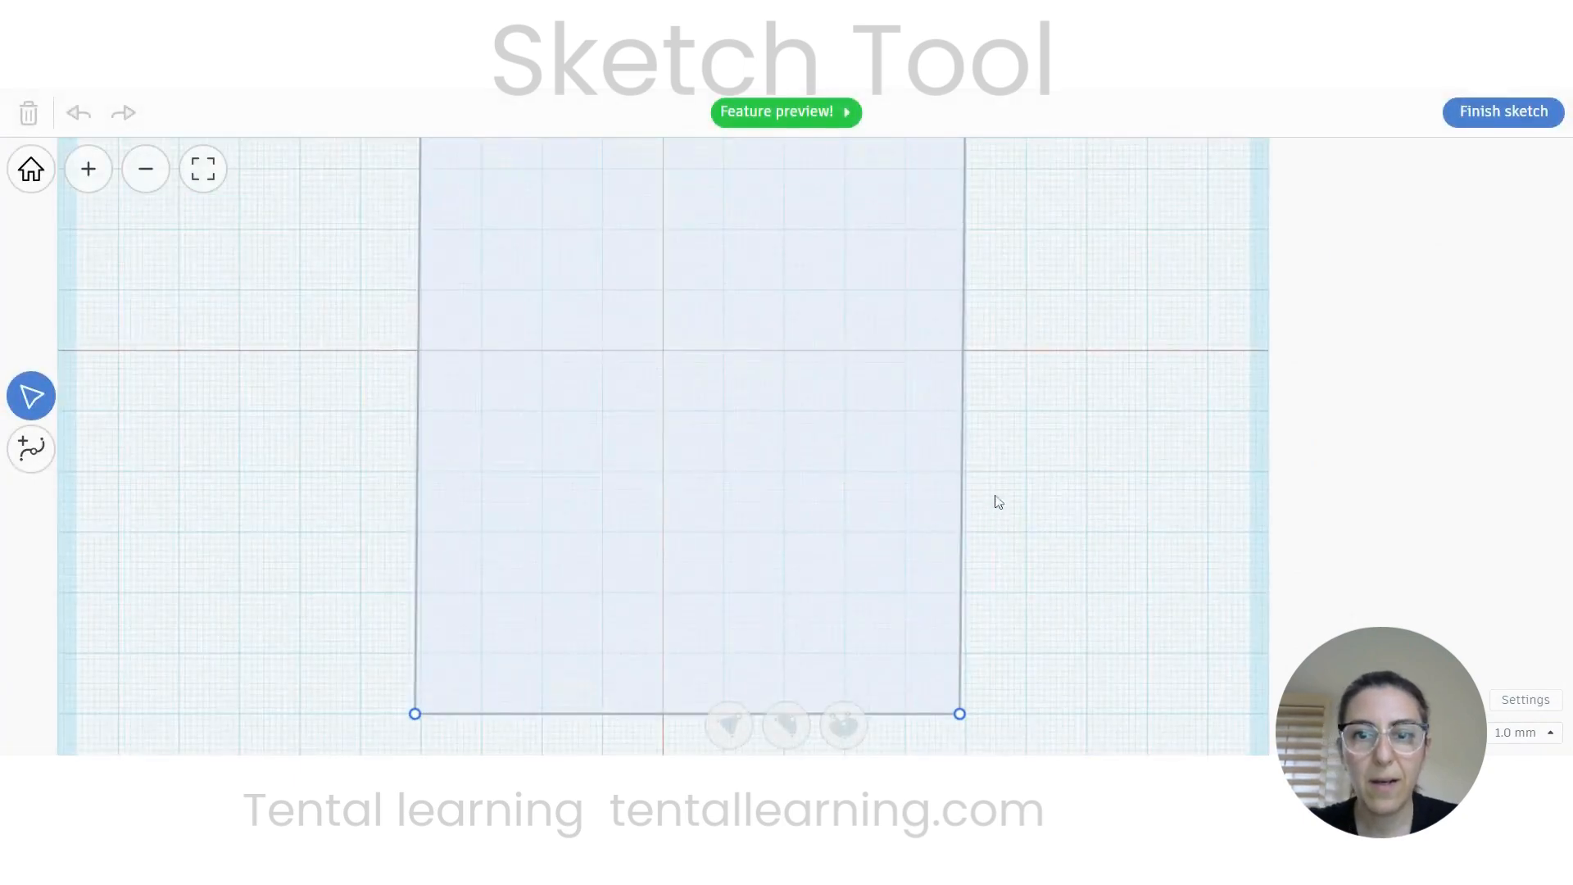
pyautogui.moveTo(1017, 355); pyautogui.dragTo(980, 653, button='middle')
pyautogui.scroll(3, 993, 445)
pyautogui.scroll(3, 993, 443)
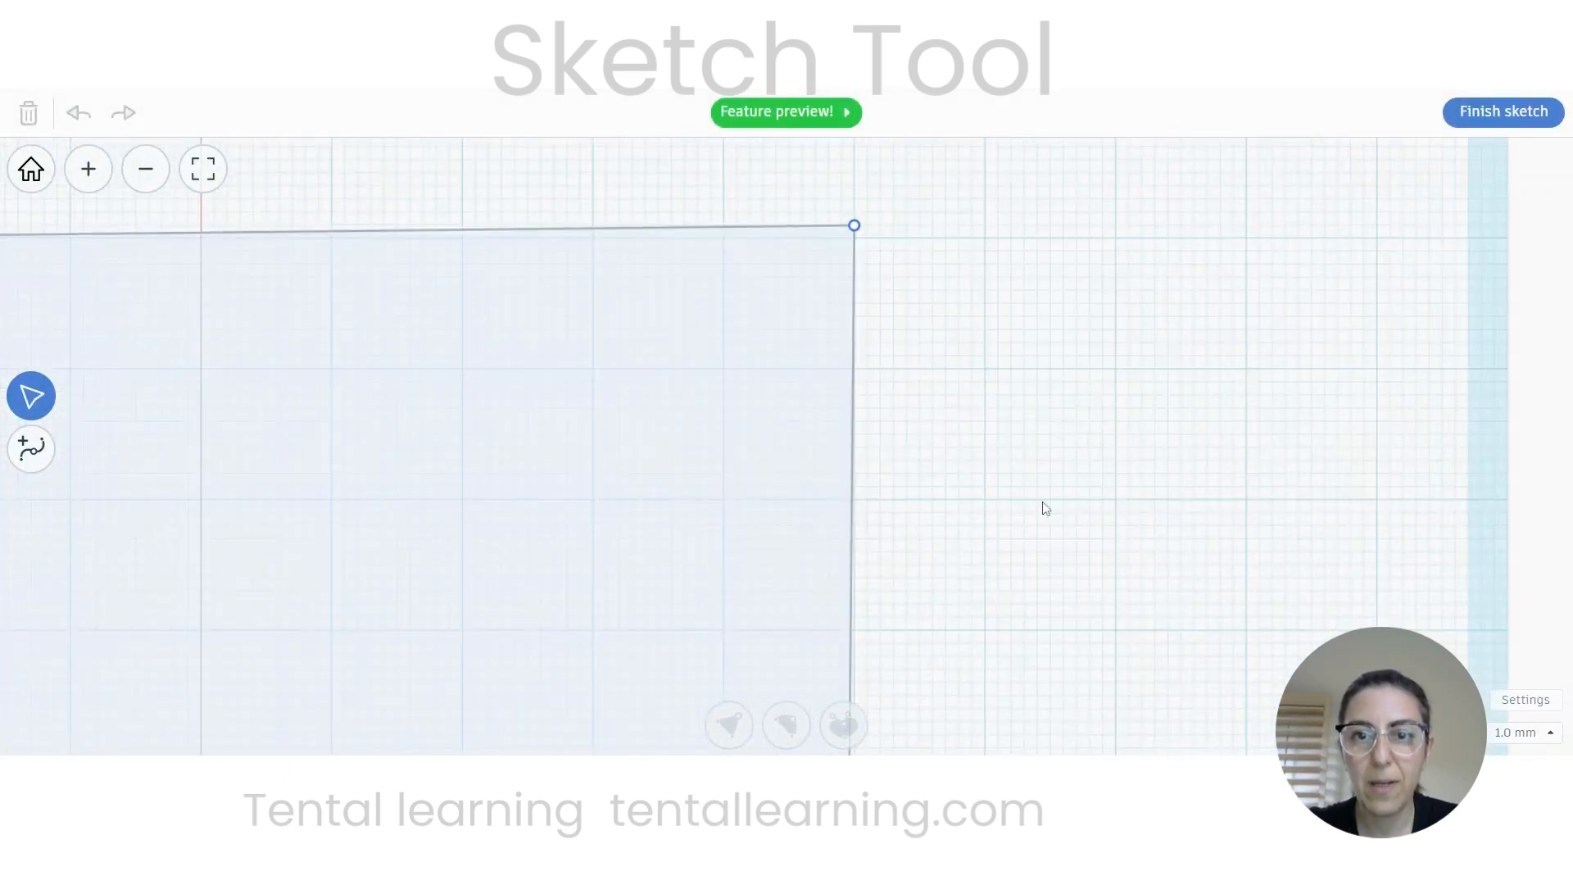
pyautogui.moveTo(1000, 308); pyautogui.dragTo(1046, 473, button='middle')
pyautogui.scroll(3, 979, 525)
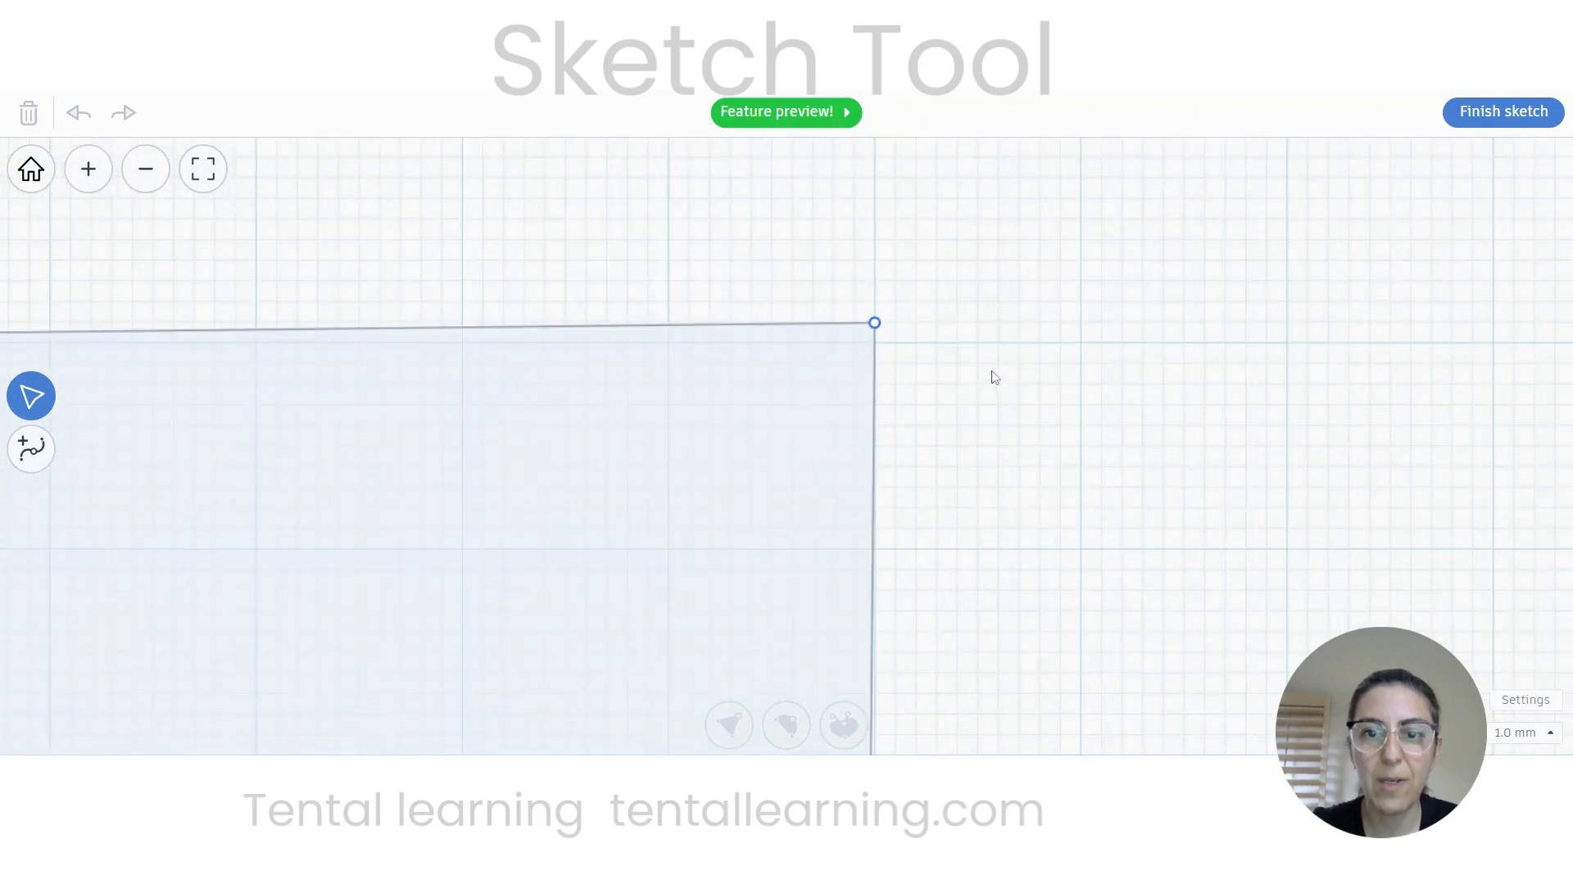
pyautogui.moveTo(875, 324); pyautogui.dragTo(876, 343)
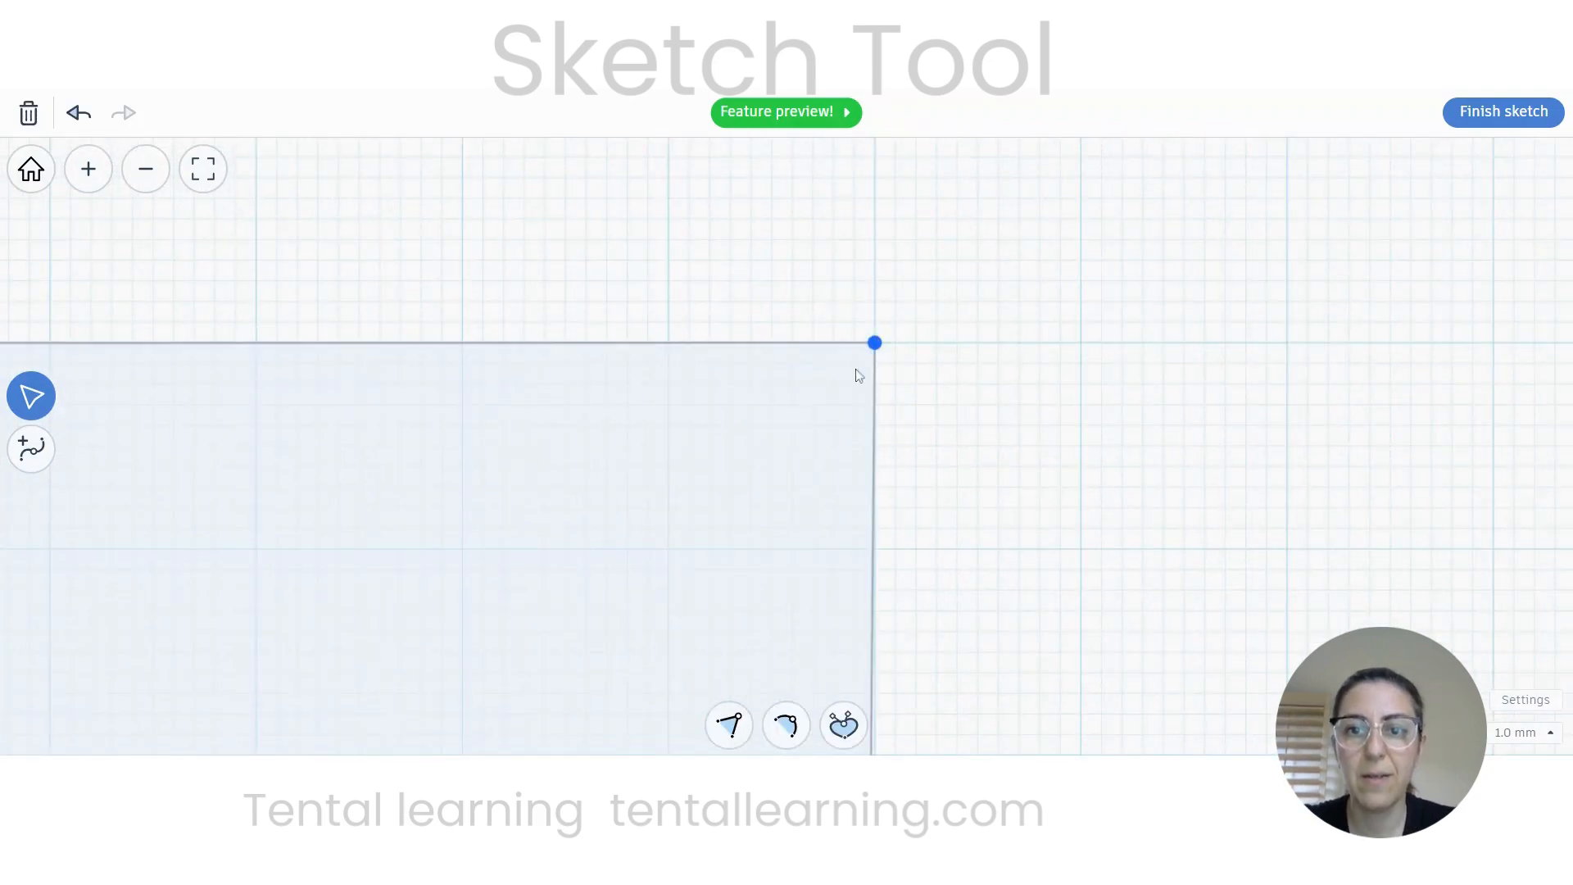
# Step: Check the rectangle's top edge and top-left corner for alignment with the grid lines
pyautogui.moveTo(614, 508); pyautogui.dragTo(1107, 512, button='middle')
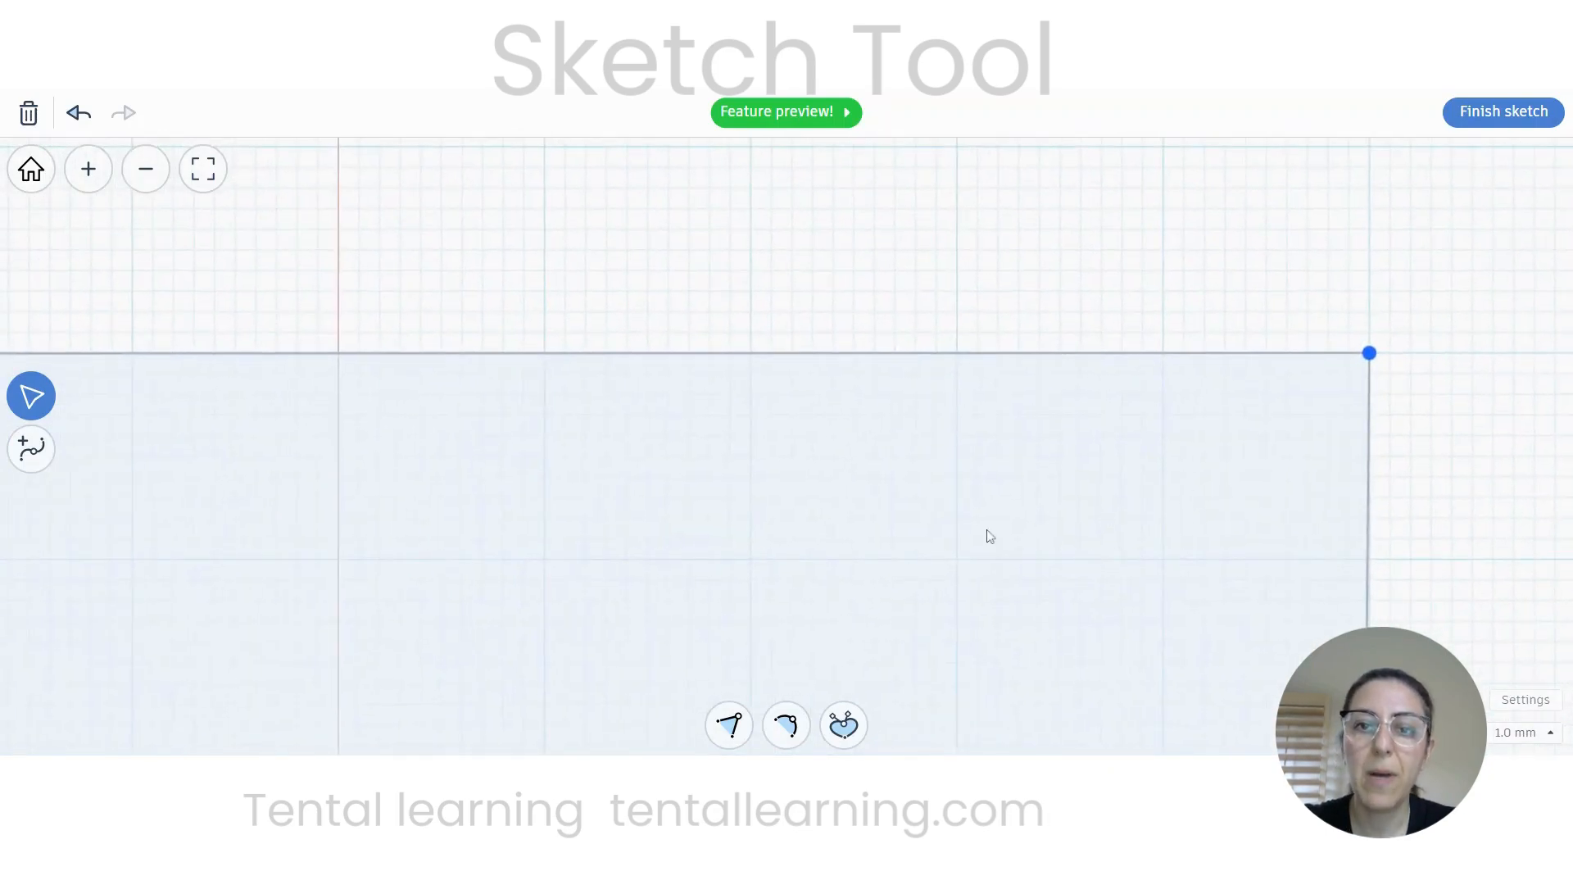
pyautogui.moveTo(739, 519)
pyautogui.mouseDown(button='middle')
pyautogui.moveTo(1015, 534)
pyautogui.moveTo(1057, 564)
pyautogui.mouseUp(button='middle')
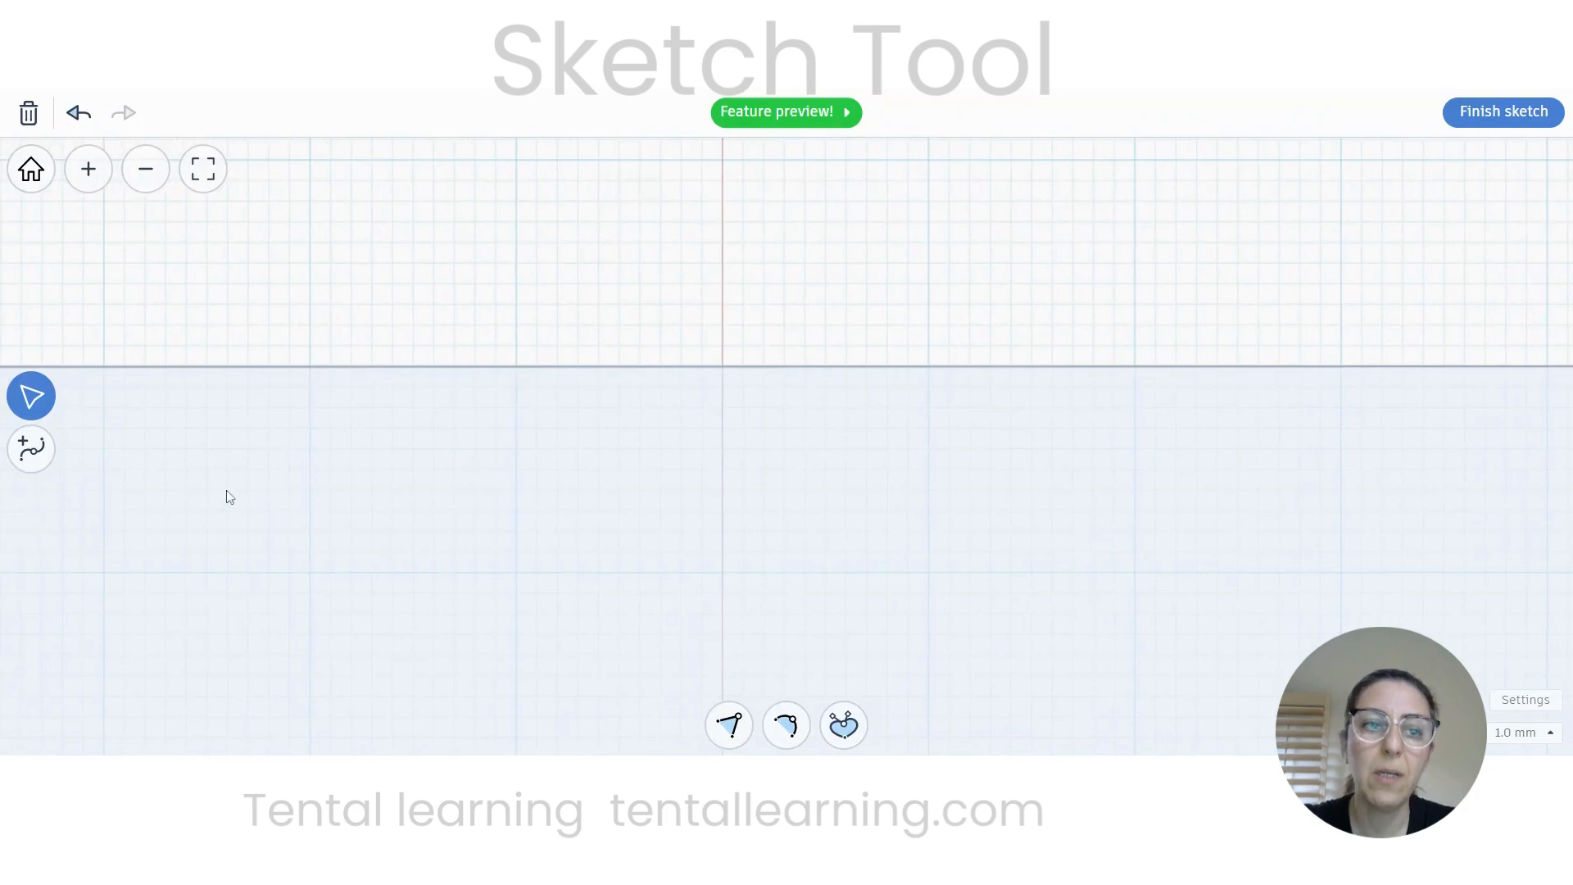
pyautogui.scroll(-1, 230, 493)
pyautogui.moveTo(200, 482); pyautogui.dragTo(688, 519, button='middle')
pyautogui.moveTo(406, 509); pyautogui.dragTo(568, 471, button='middle')
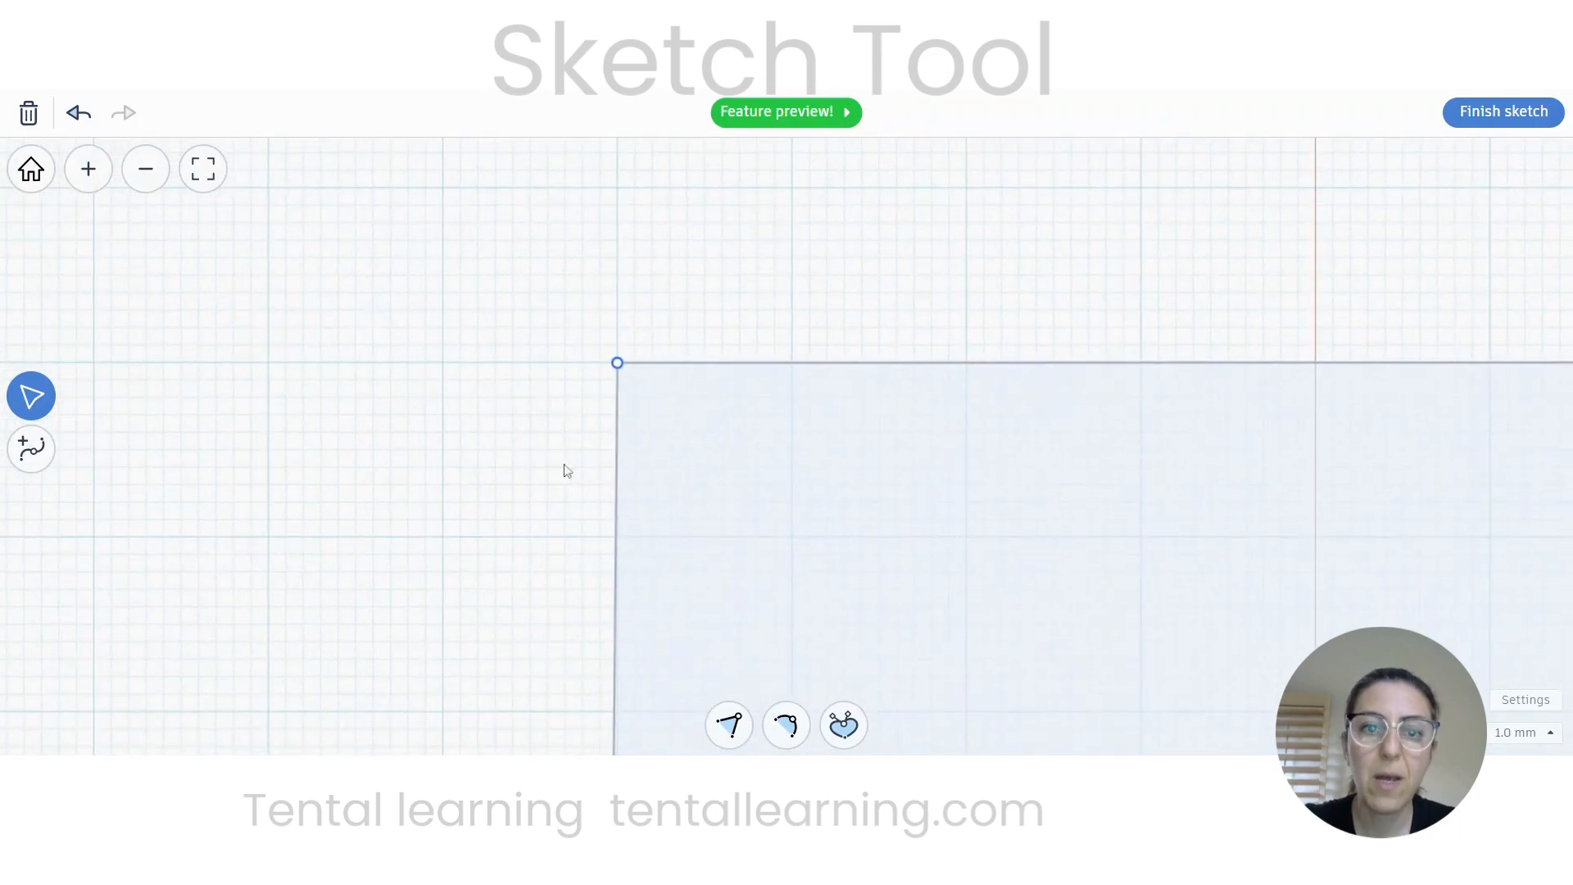
pyautogui.scroll(-5, 631, 456)
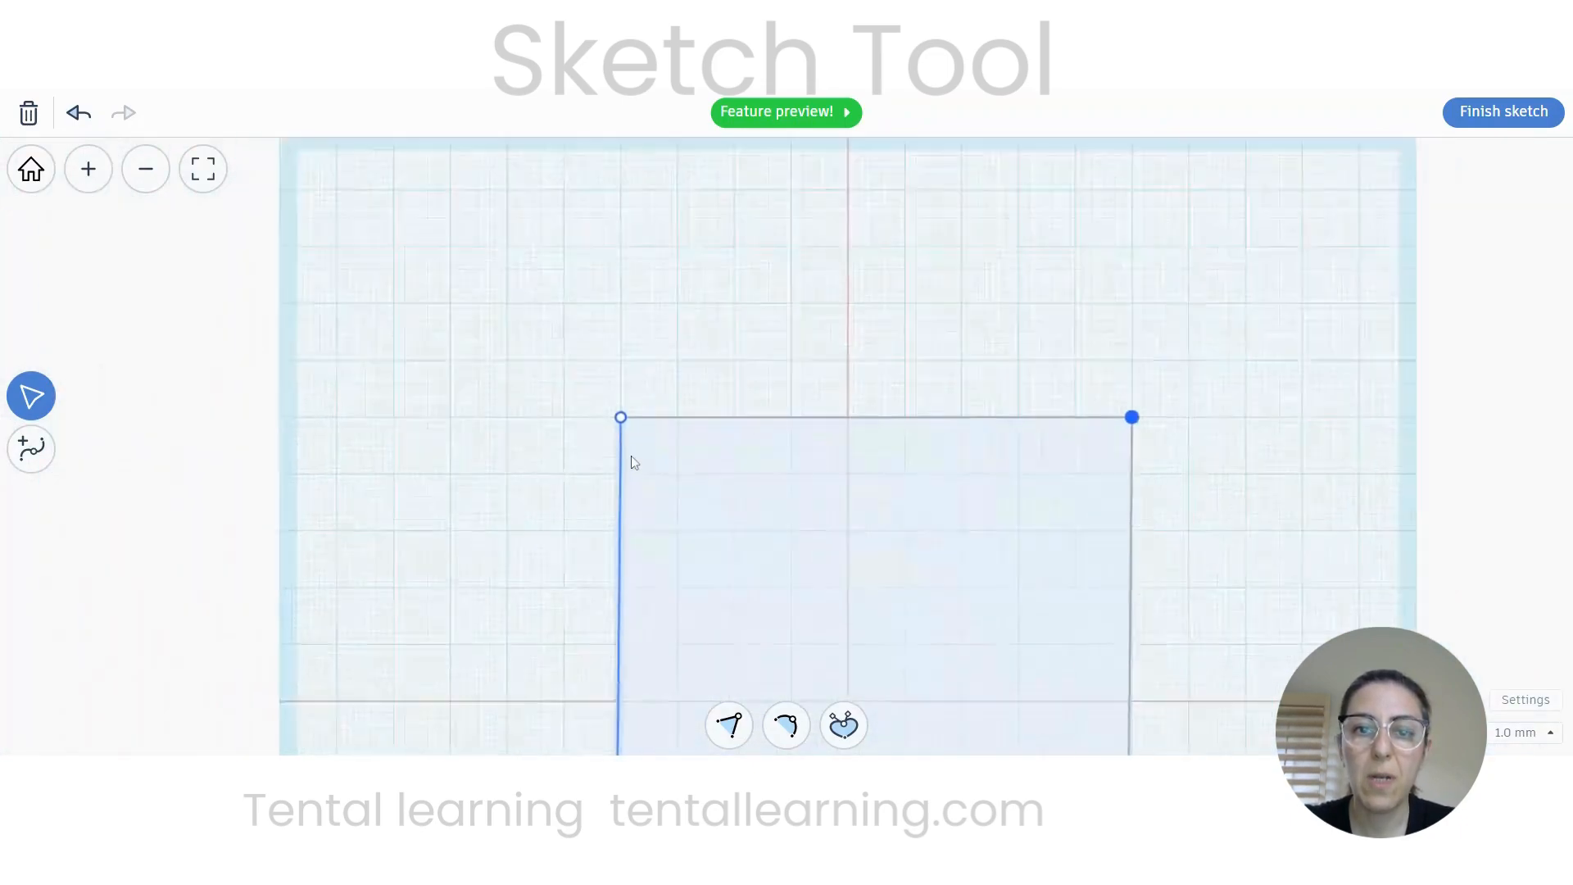
pyautogui.scroll(5, 631, 461)
pyautogui.scroll(1, 627, 410)
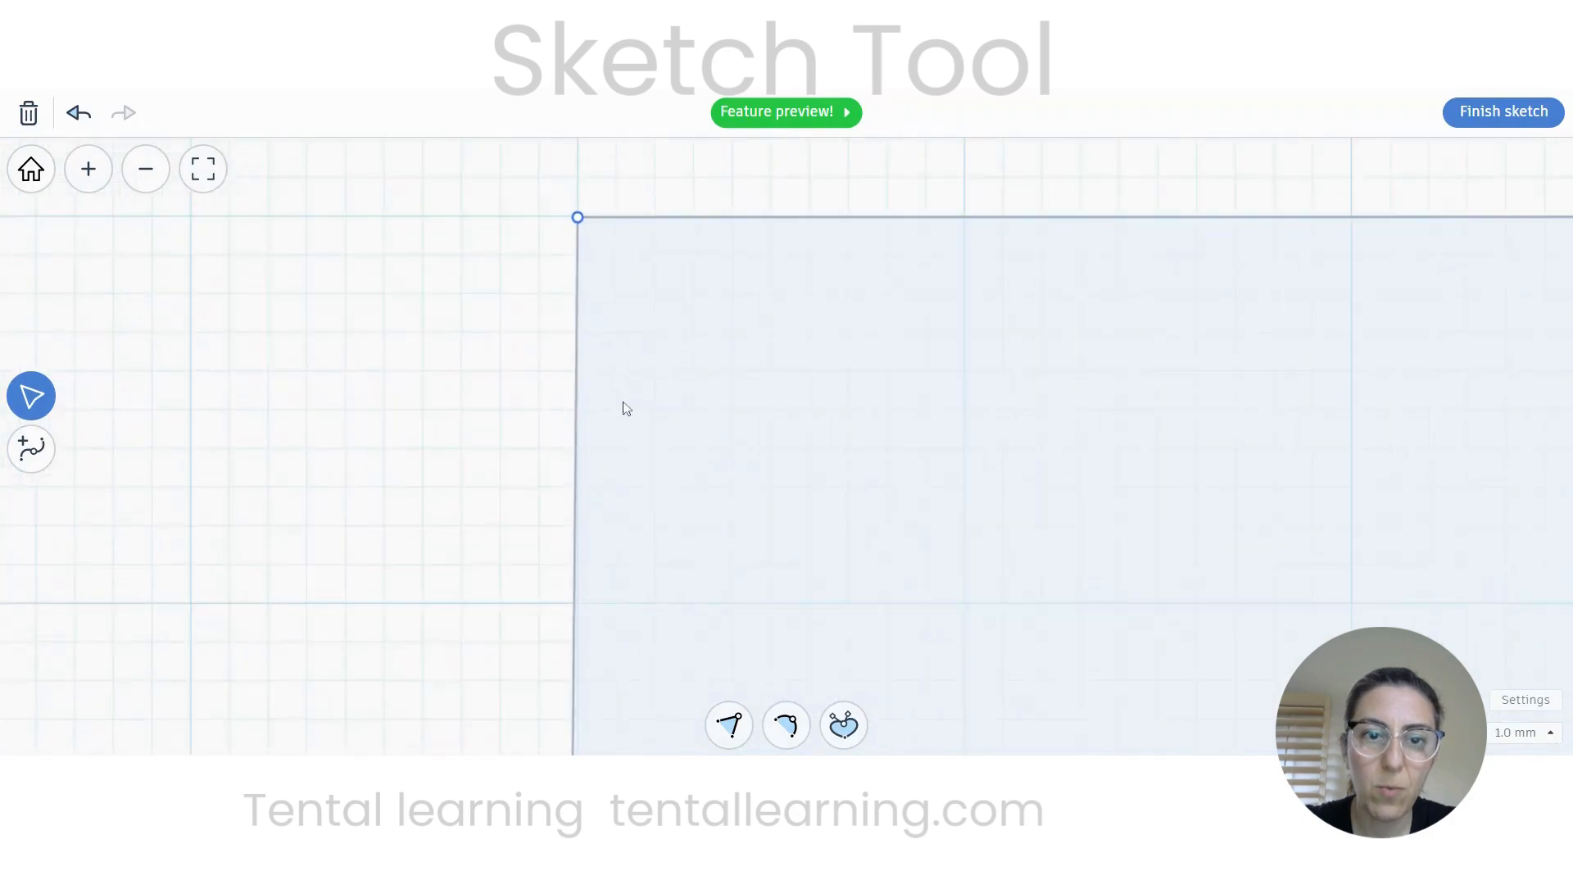
pyautogui.scroll(-5, 758, 549)
pyautogui.moveTo(1065, 618); pyautogui.dragTo(1011, 590, button='middle')
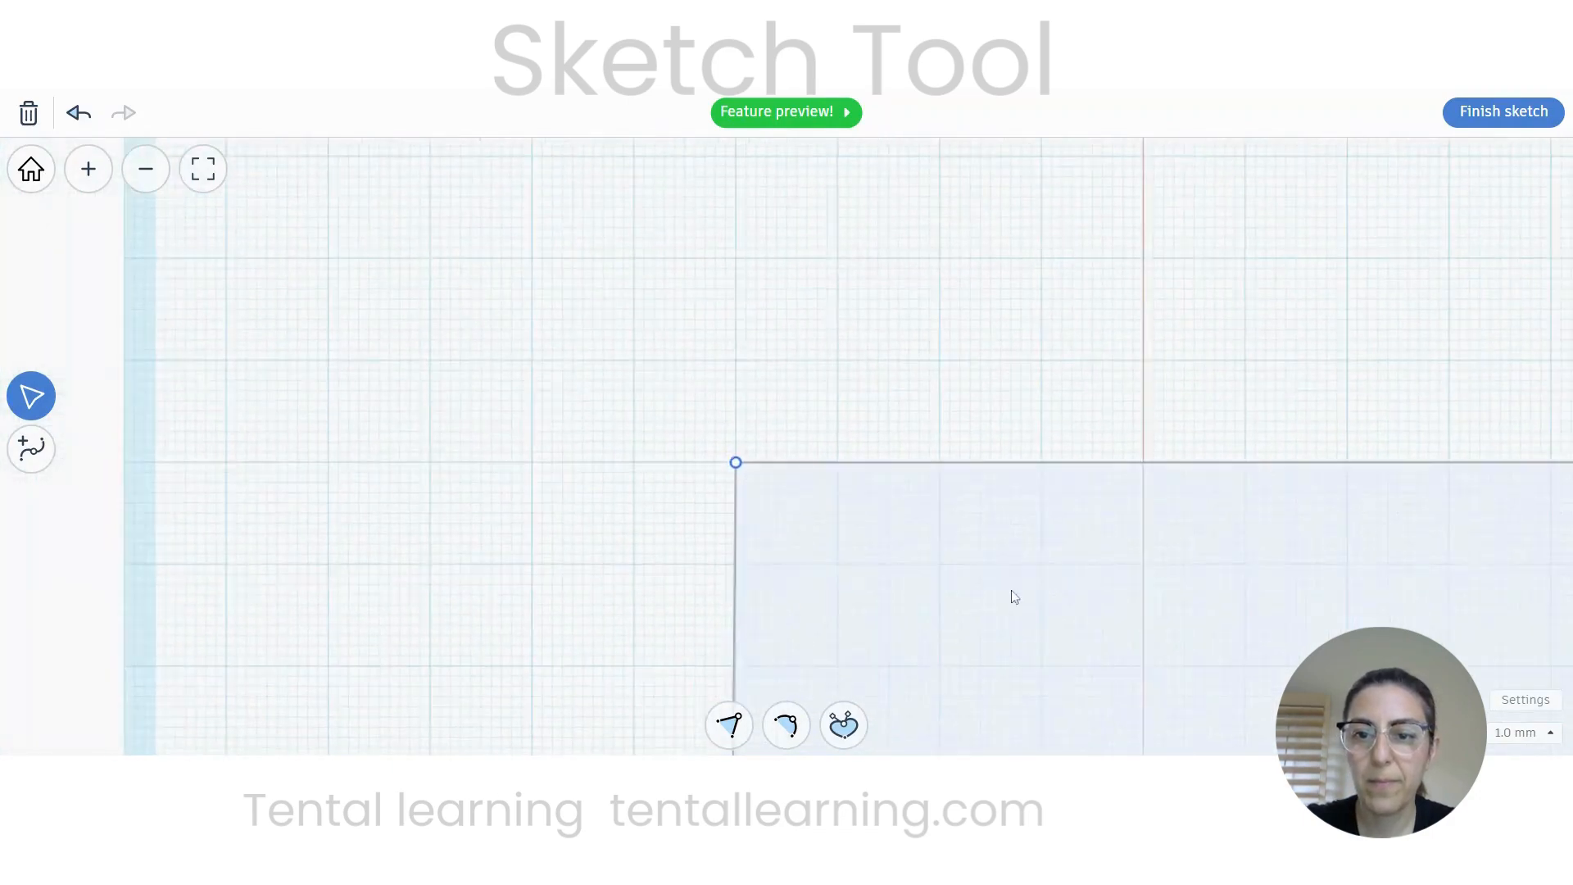
# Step: Move the rectangle's bottom-left corner right about 1 mm onto the grid intersection to straighten the left edge
pyautogui.scroll(-6, 655, 352)
pyautogui.moveTo(678, 530); pyautogui.dragTo(773, 373, button='middle')
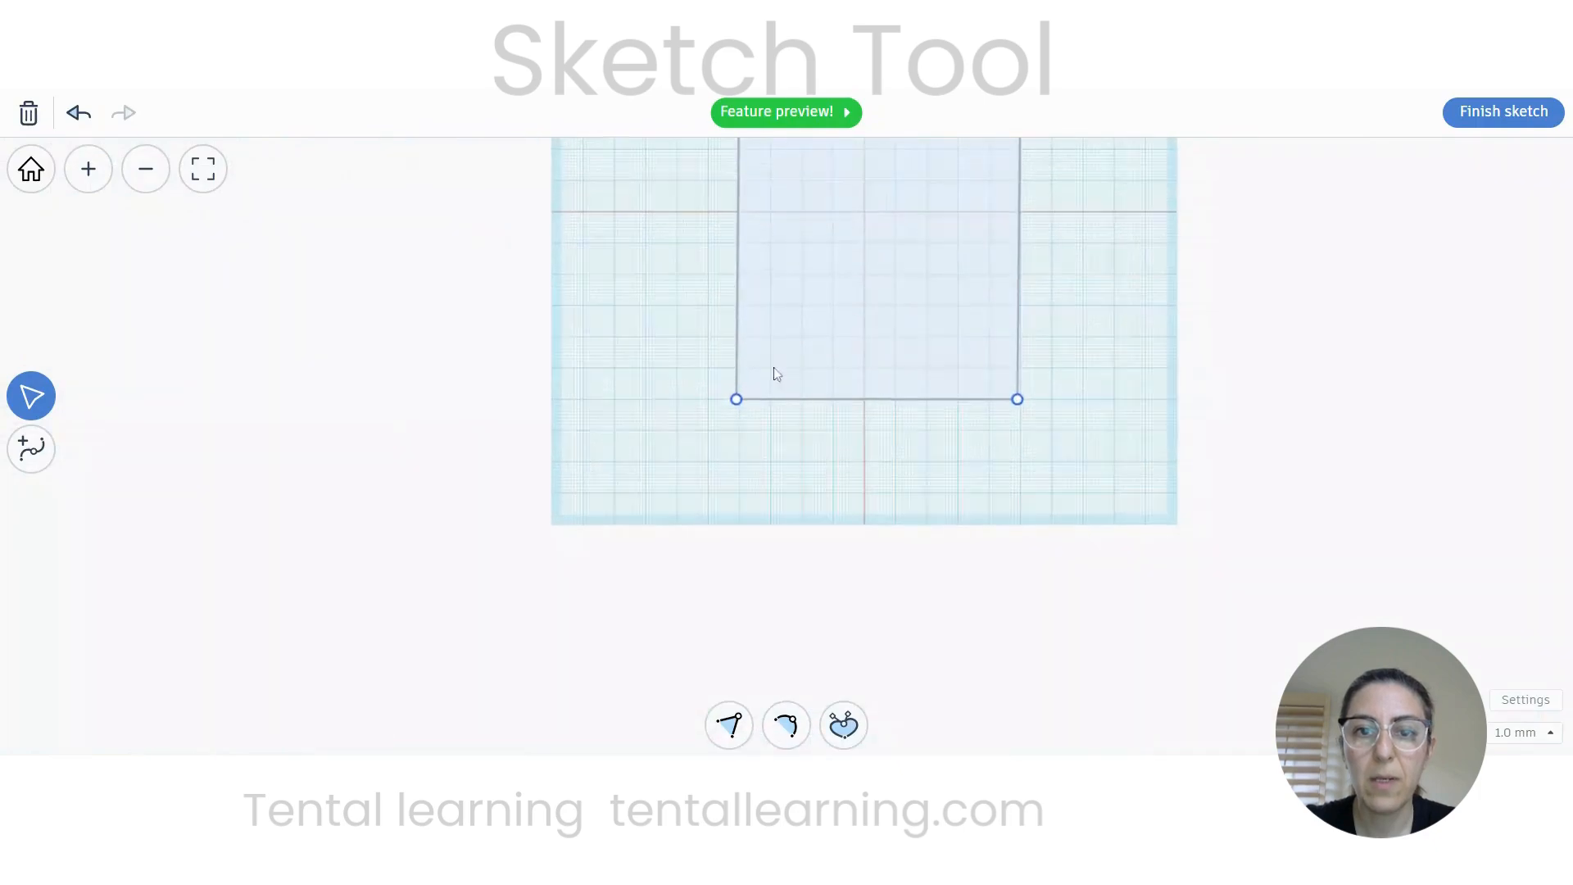
pyautogui.scroll(6, 773, 373)
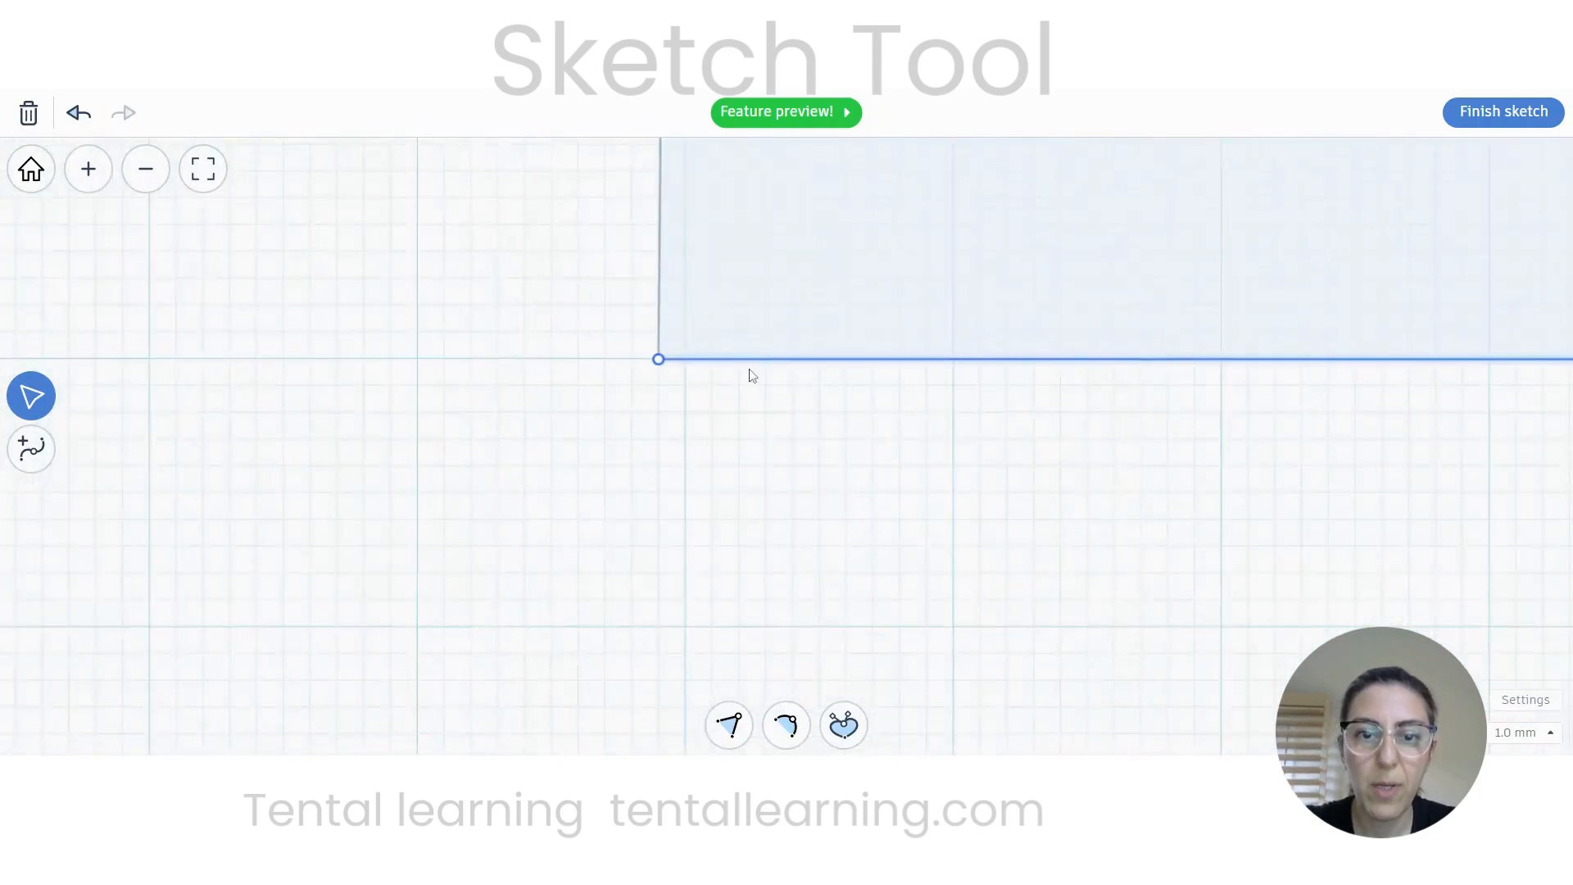
pyautogui.scroll(2, 752, 375)
pyautogui.moveTo(628, 367); pyautogui.dragTo(653, 364)
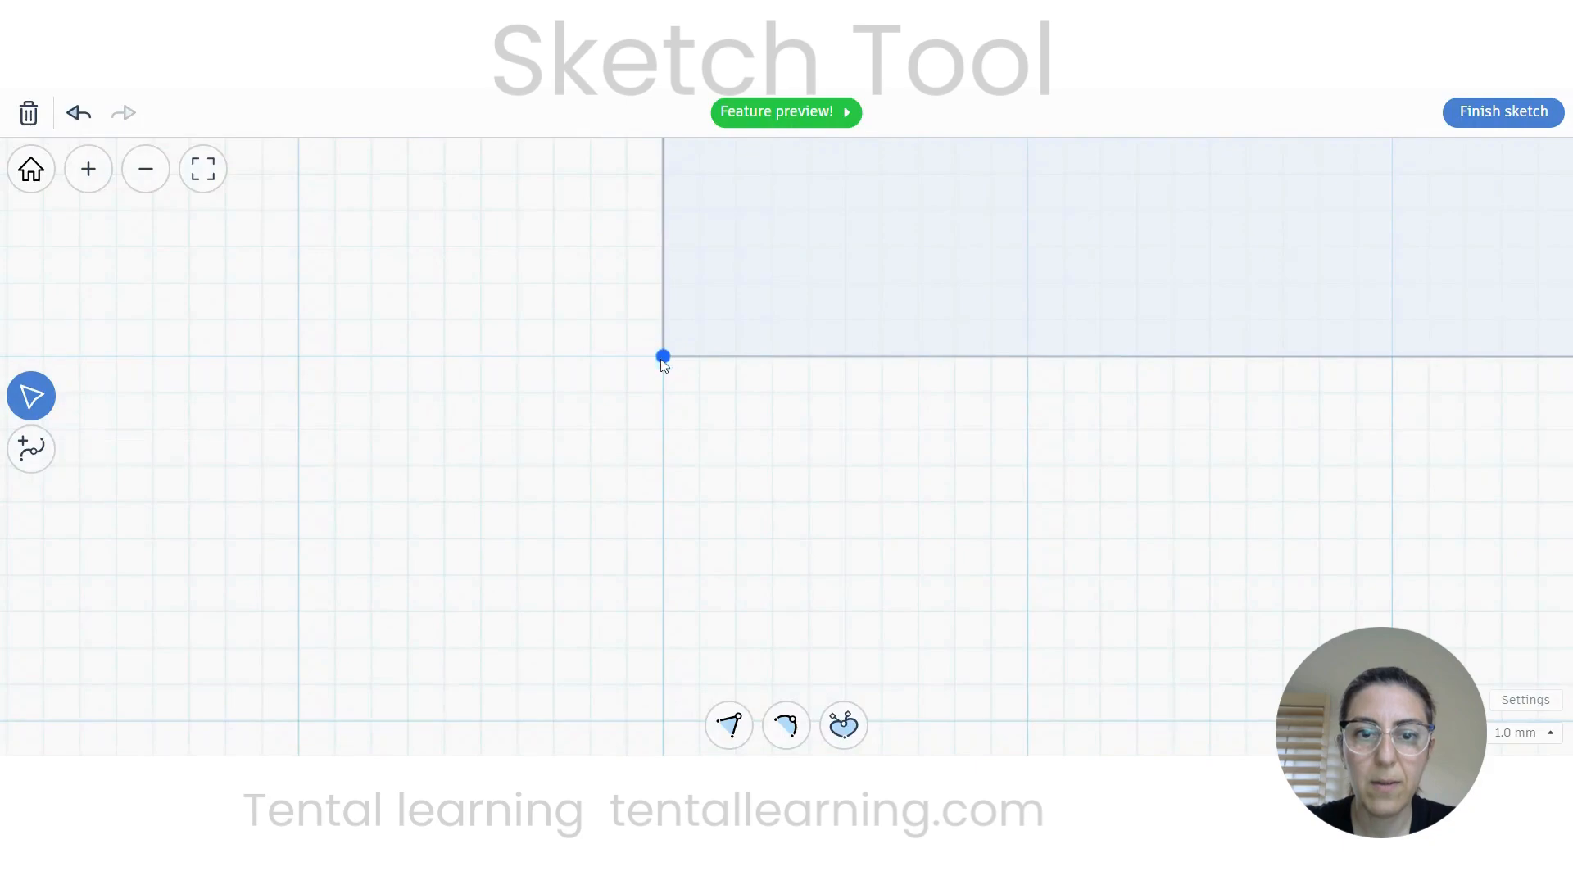
# Step: Move the rectangle's bottom-right corner right about 1 mm onto the grid intersection to straighten the right edge
pyautogui.moveTo(1165, 283); pyautogui.dragTo(990, 365, button='middle')
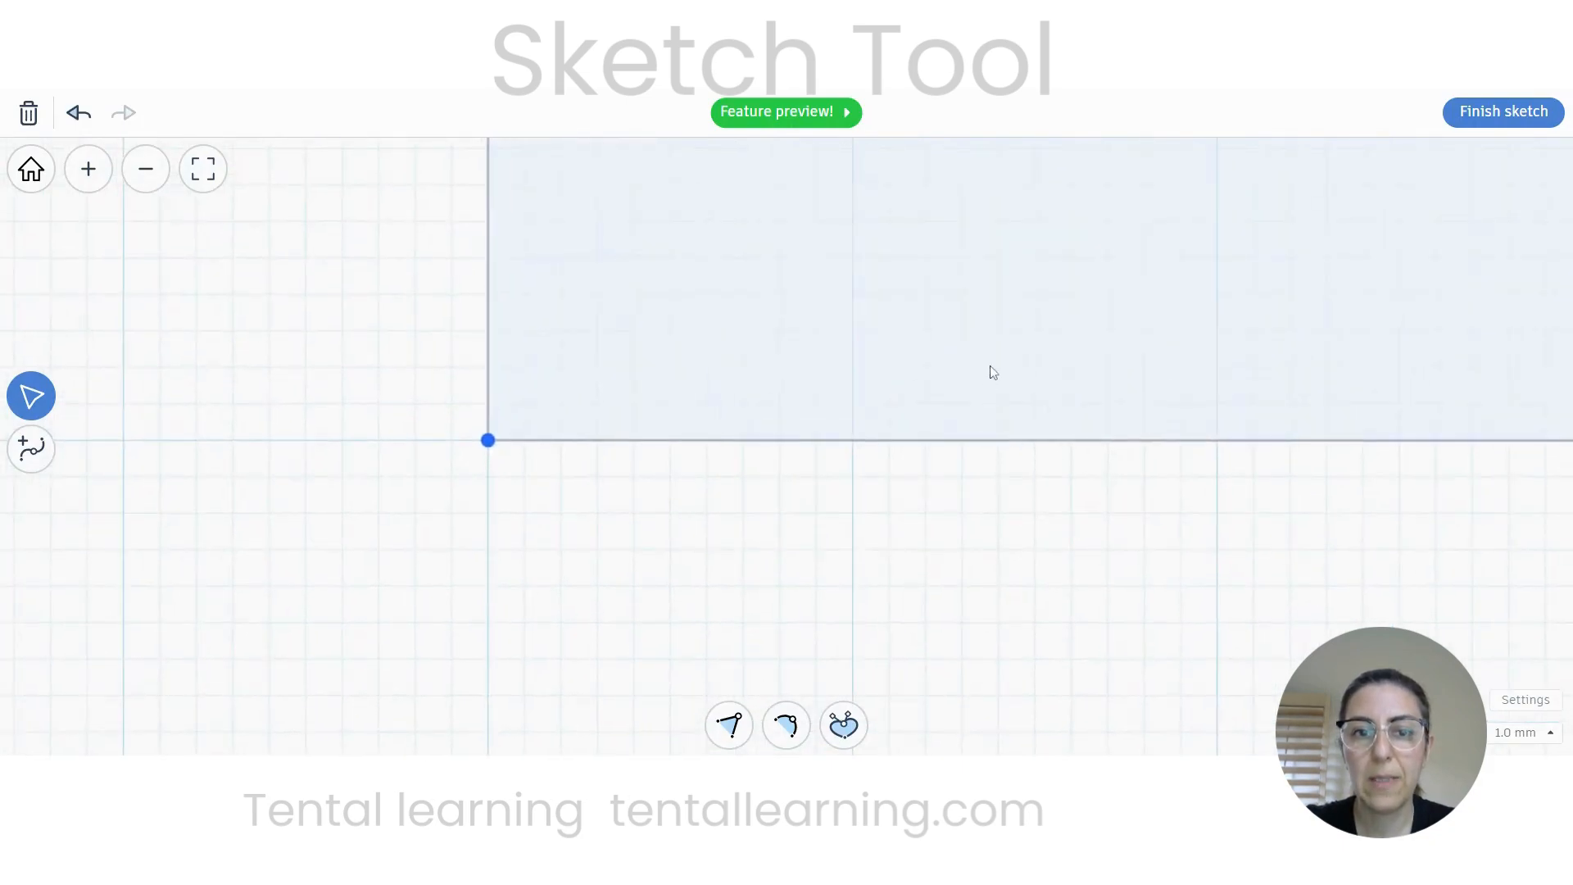
pyautogui.scroll(-3, 990, 365)
pyautogui.moveTo(1237, 345); pyautogui.dragTo(563, 428, button='middle')
pyautogui.scroll(-5, 1033, 434)
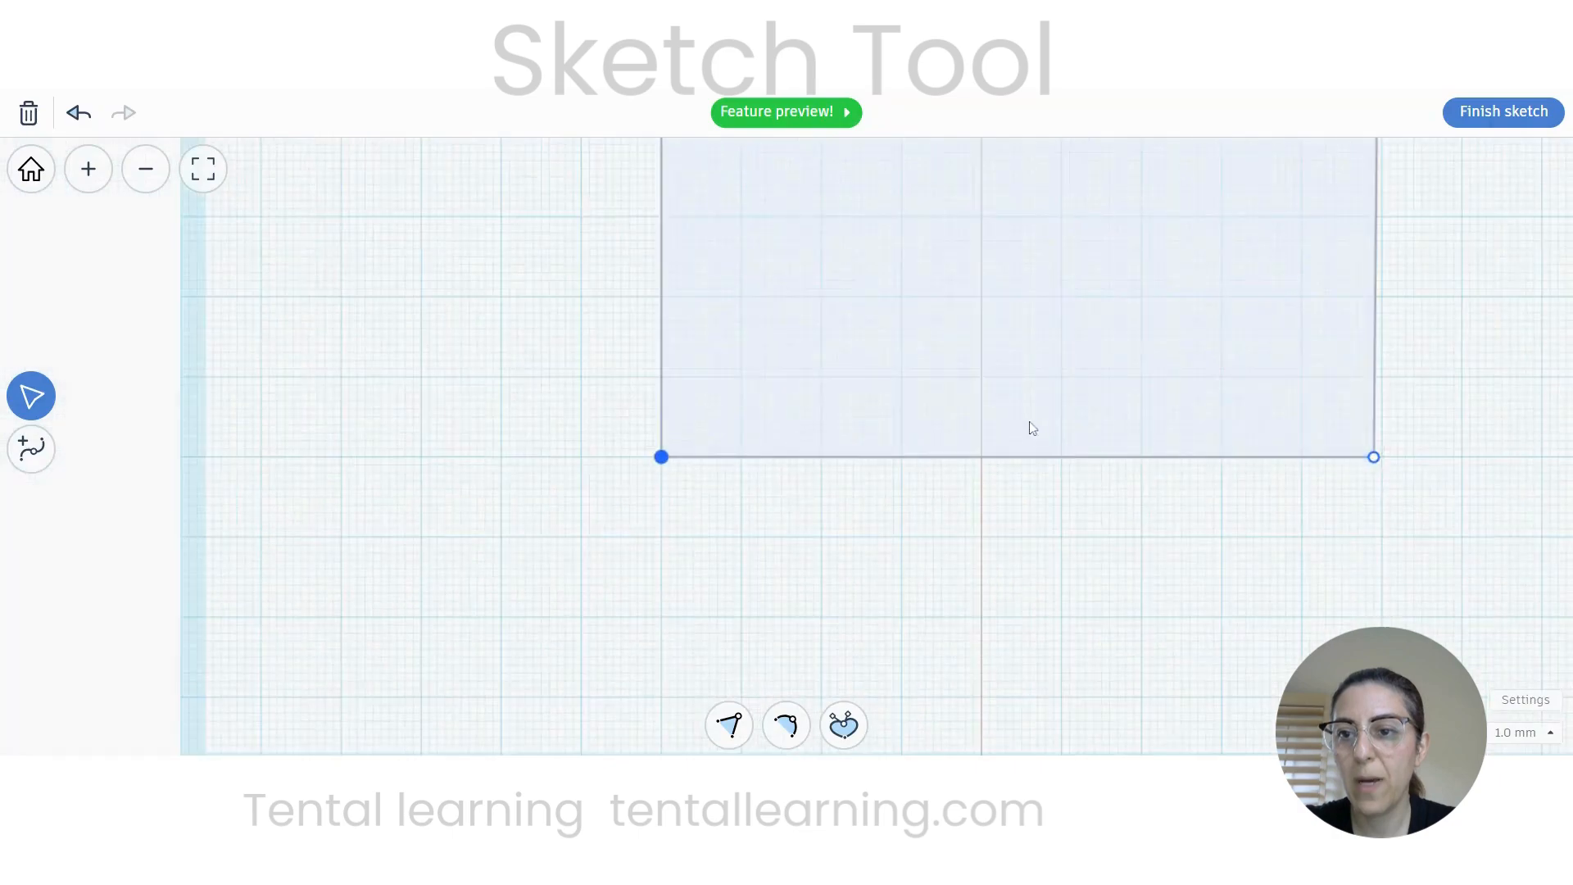
pyautogui.moveTo(1177, 404); pyautogui.dragTo(768, 407, button='middle')
pyautogui.scroll(5, 854, 446)
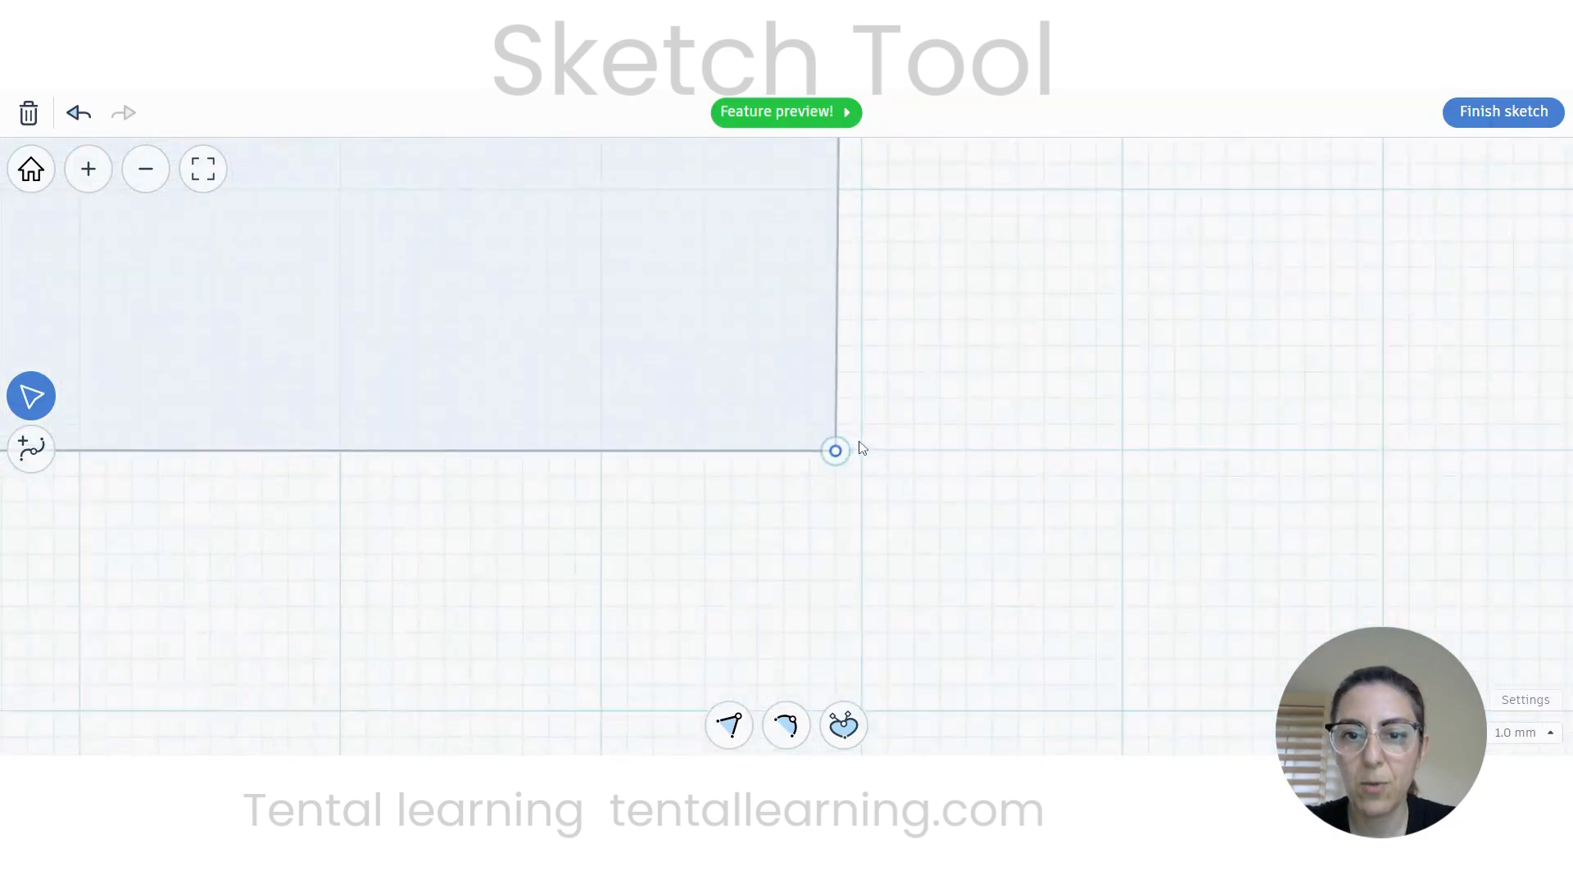
pyautogui.moveTo(806, 466); pyautogui.dragTo(867, 461)
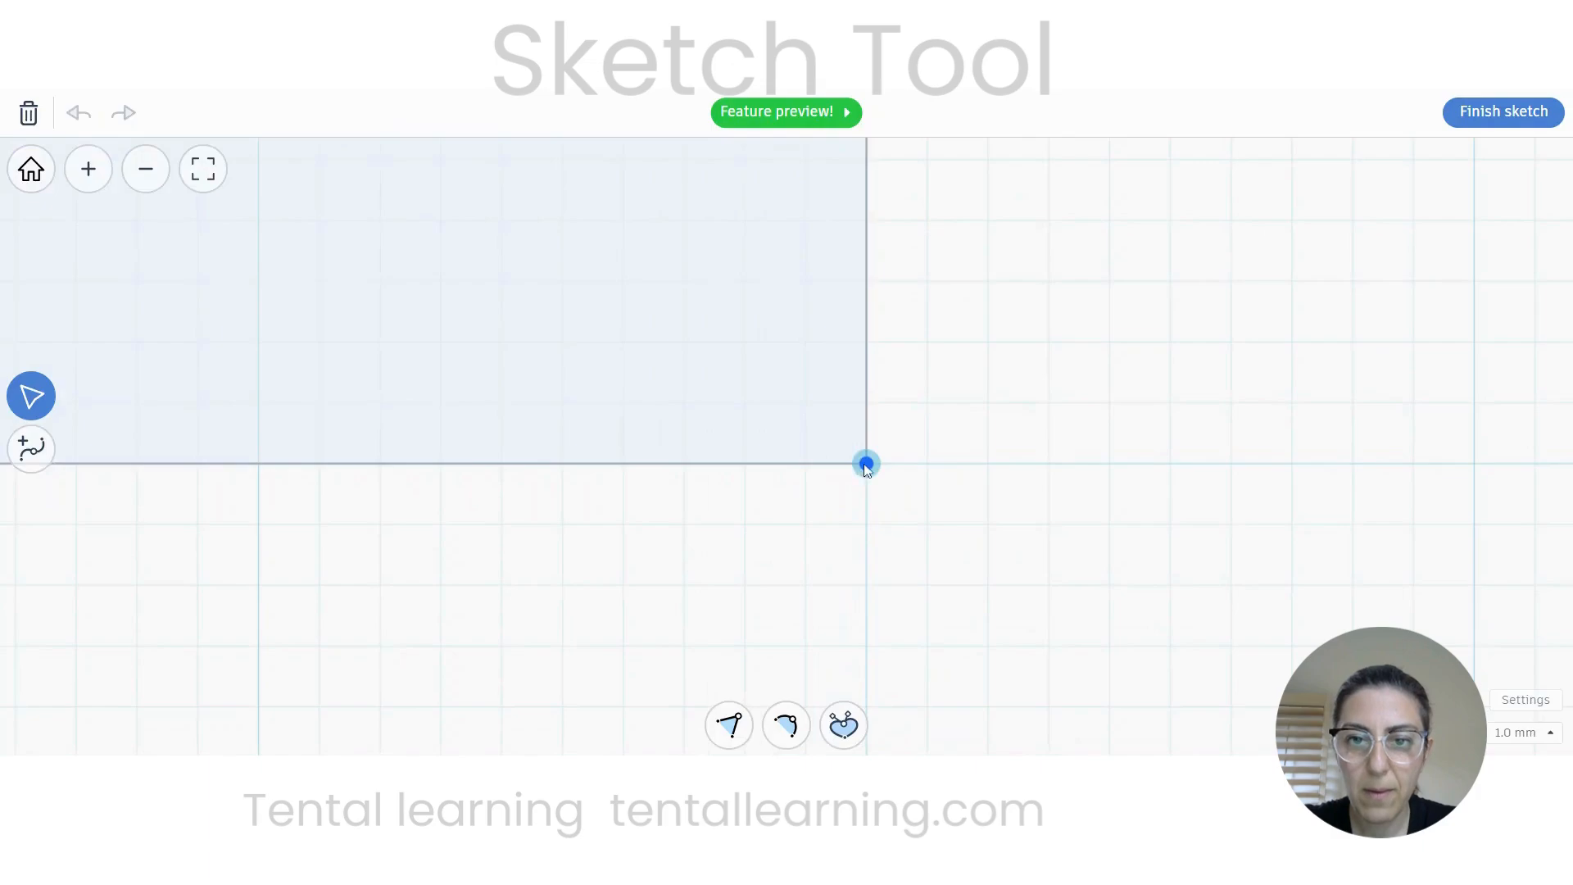
# Step: Check the whole rectangle's outline and corners against the grid lines of the workplane
pyautogui.scroll(-5, 923, 385)
pyautogui.scroll(-1, 493, 252)
pyautogui.moveTo(494, 252); pyautogui.dragTo(636, 604, button='middle')
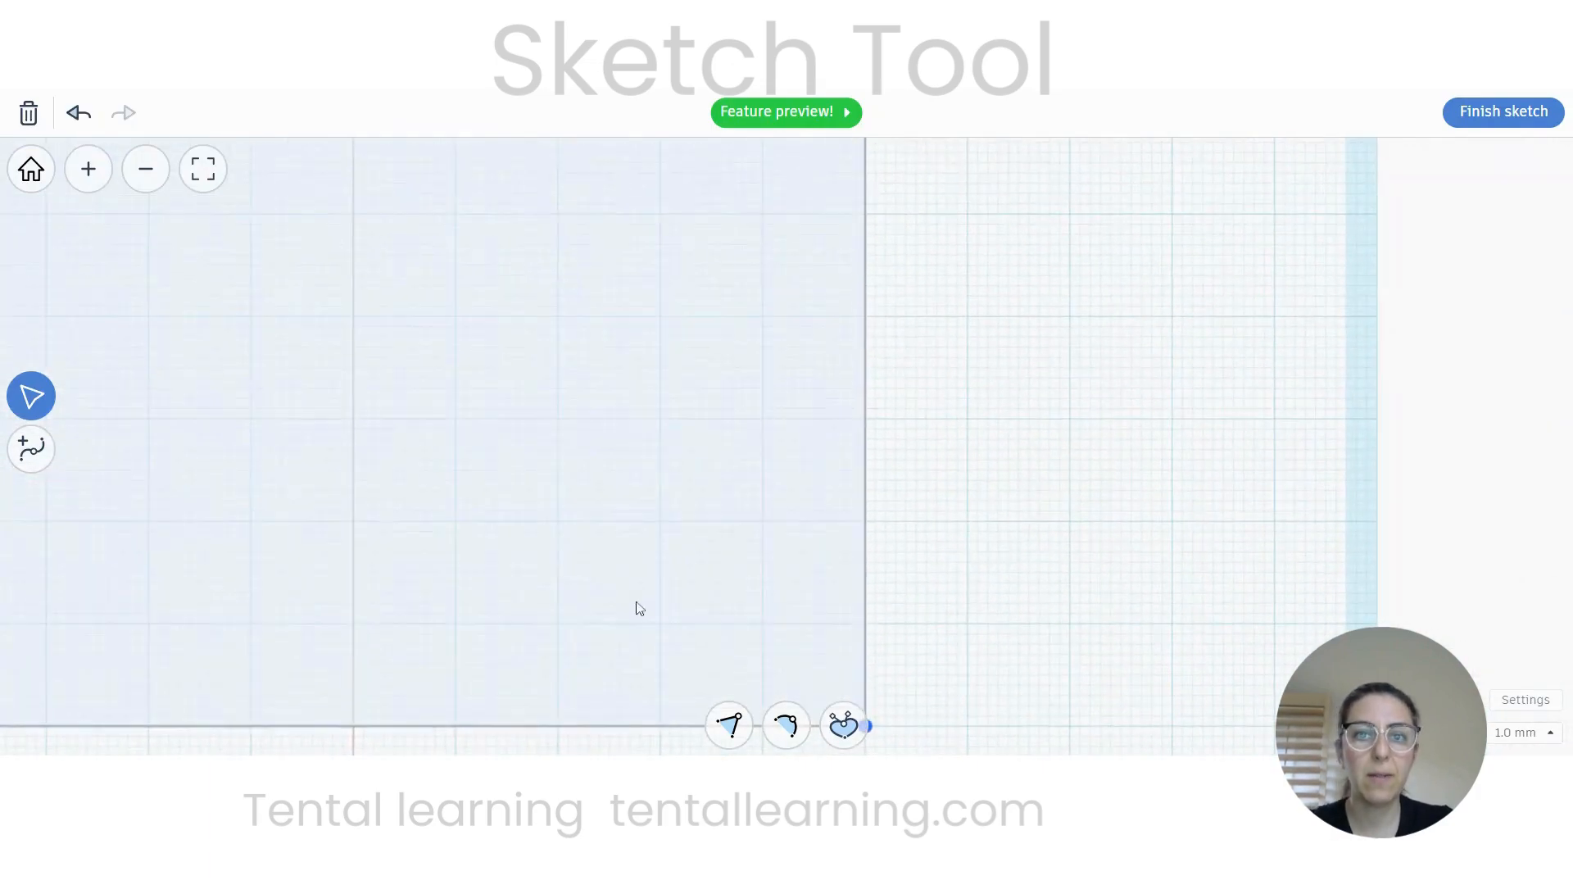
pyautogui.scroll(-8, 669, 394)
pyautogui.moveTo(550, 351); pyautogui.dragTo(611, 500, button='middle')
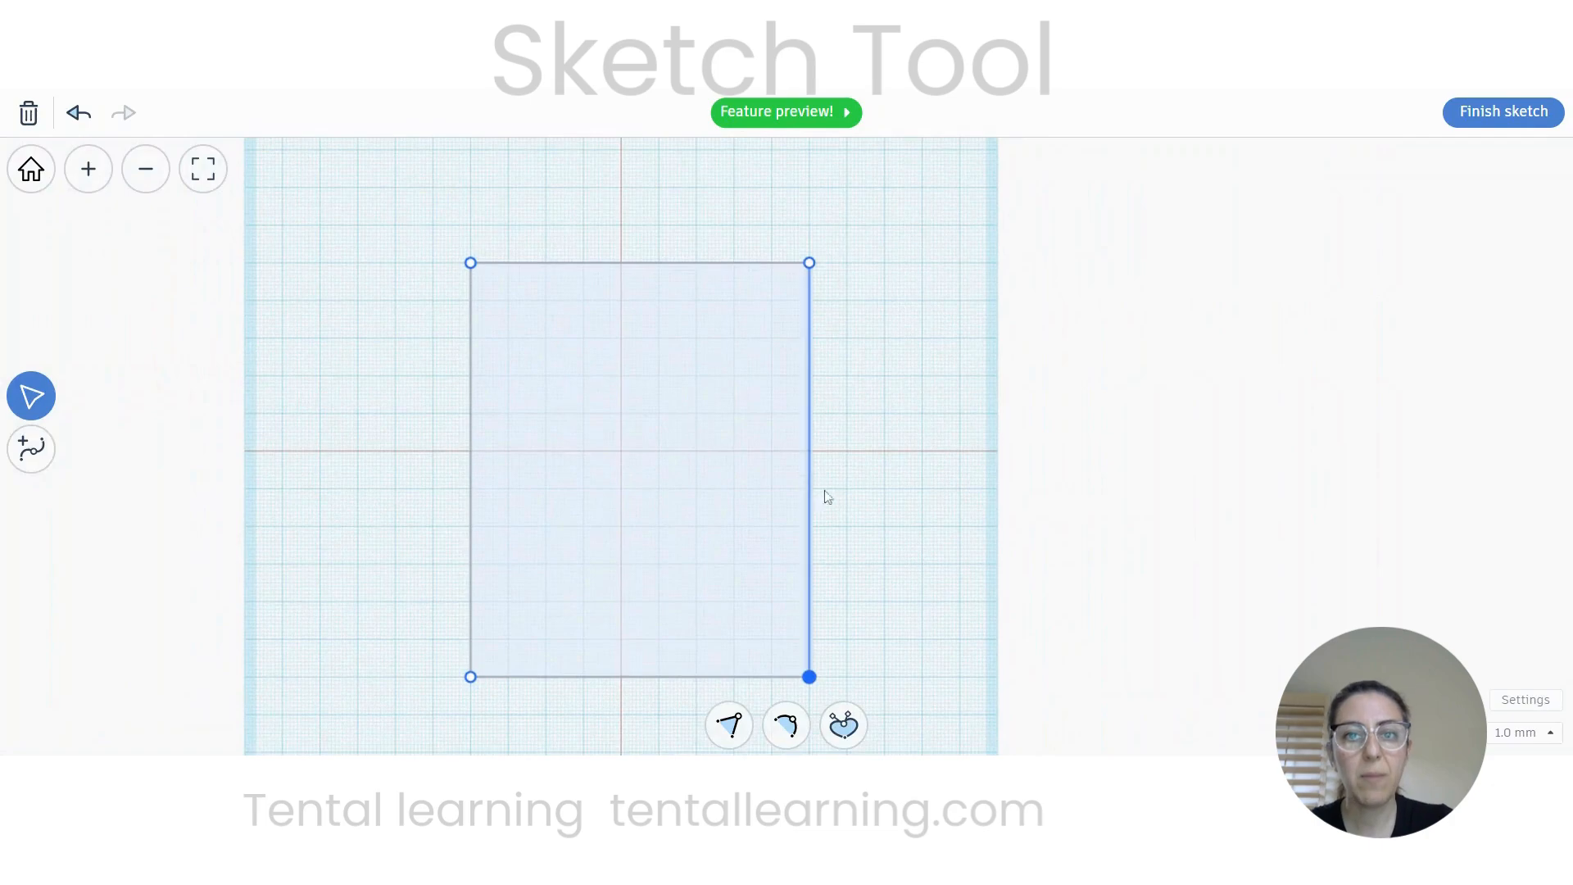
pyautogui.scroll(-1, 742, 613)
pyautogui.moveTo(747, 612); pyautogui.dragTo(830, 517, button='middle')
pyautogui.moveTo(792, 327); pyautogui.dragTo(764, 462, button='middle')
pyautogui.scroll(-4, 763, 462)
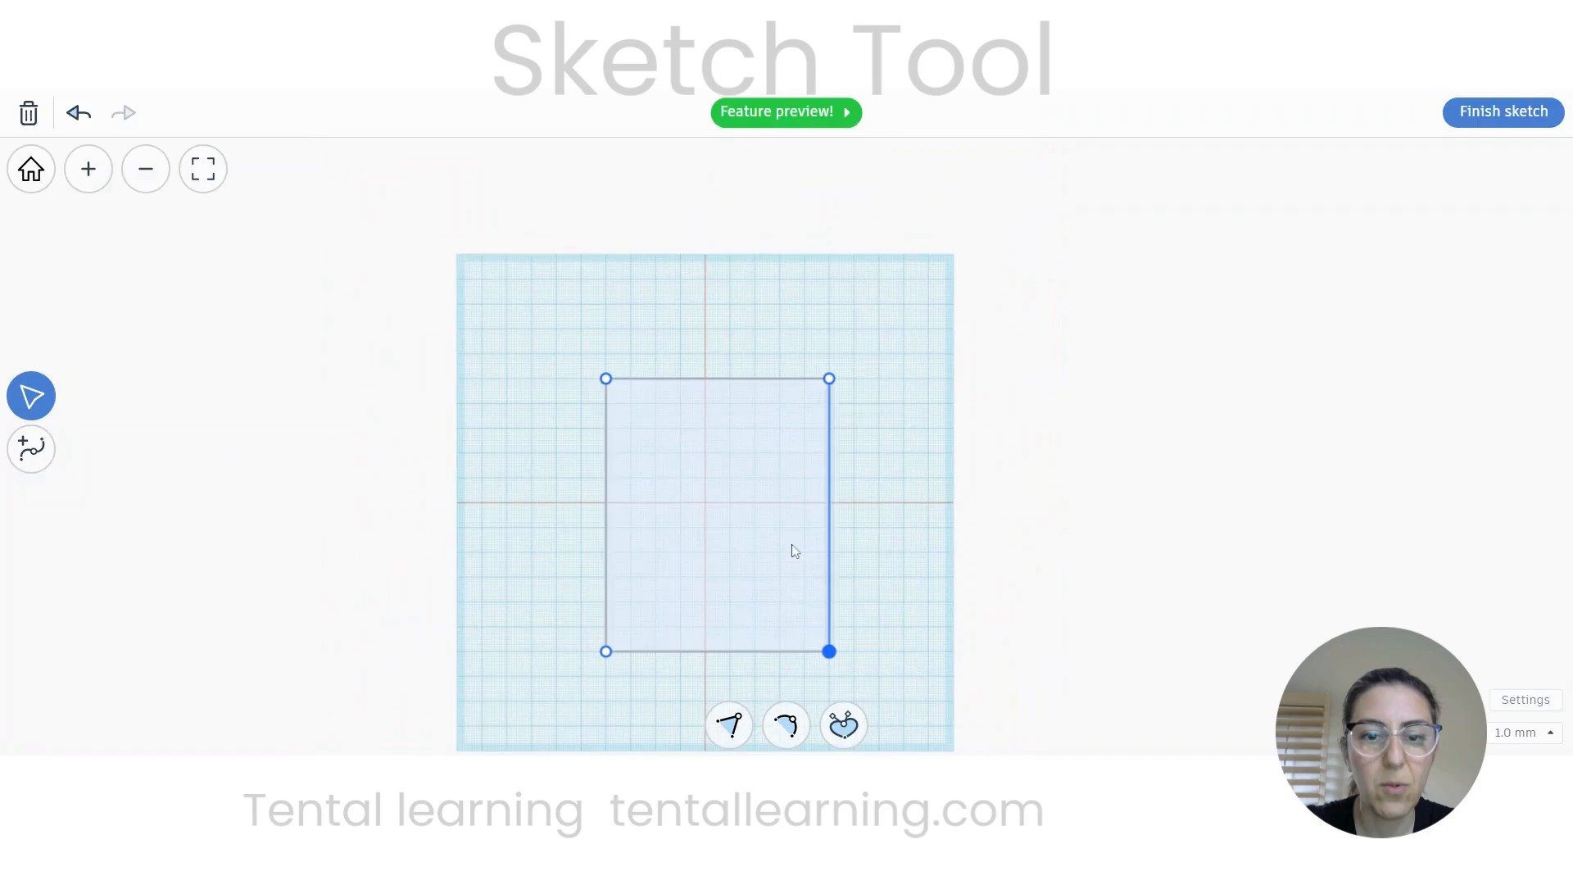
# Step: Add three points along the rectangle's top edge
pyautogui.click(34, 459)
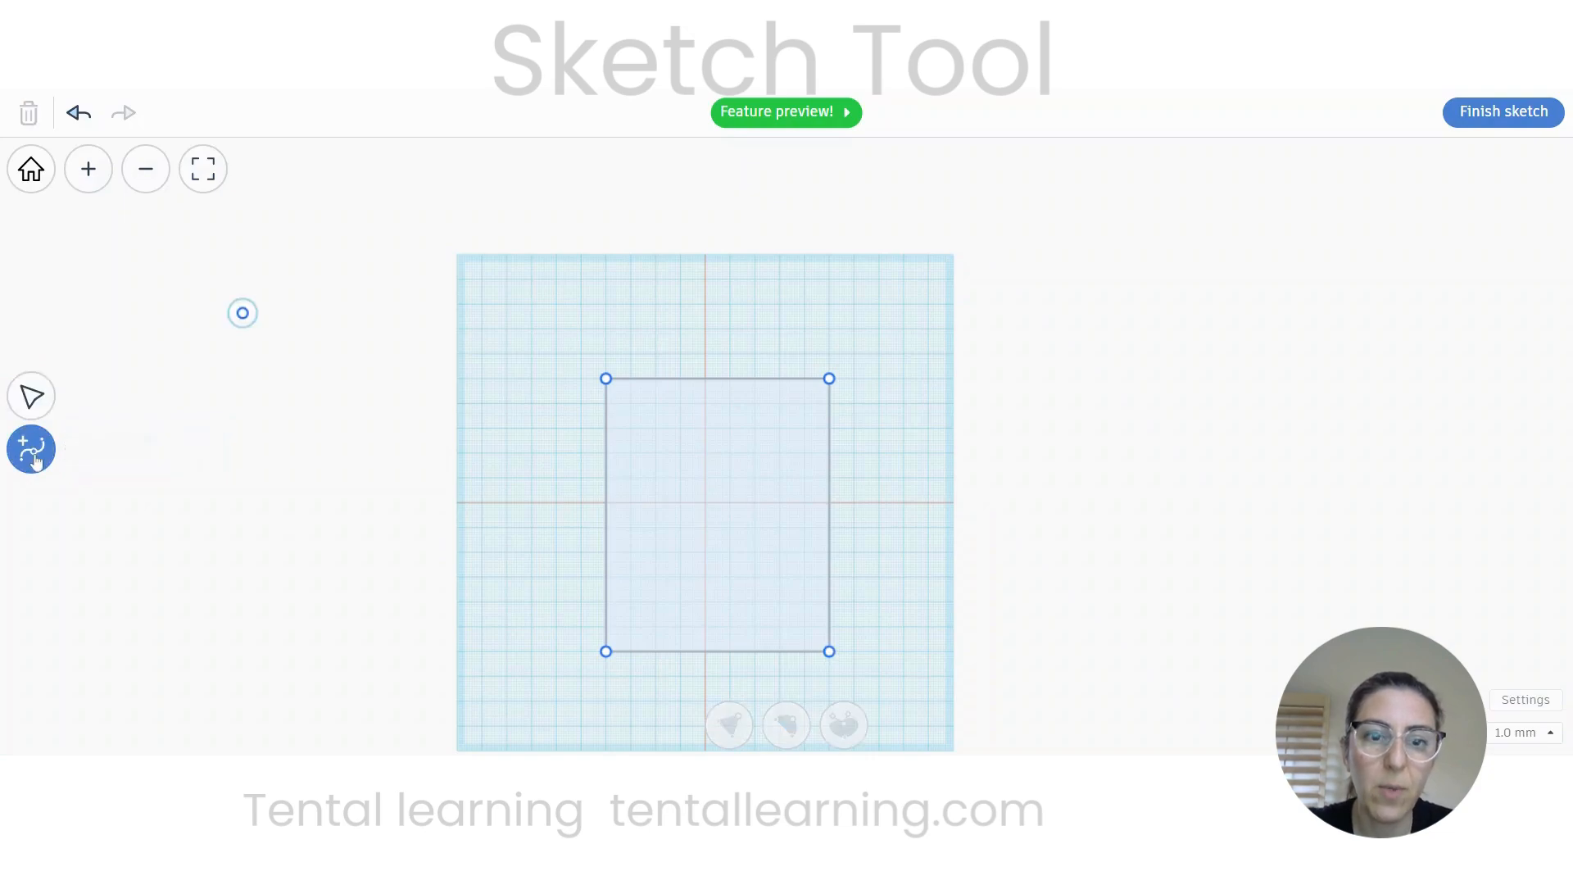
pyautogui.click(657, 379)
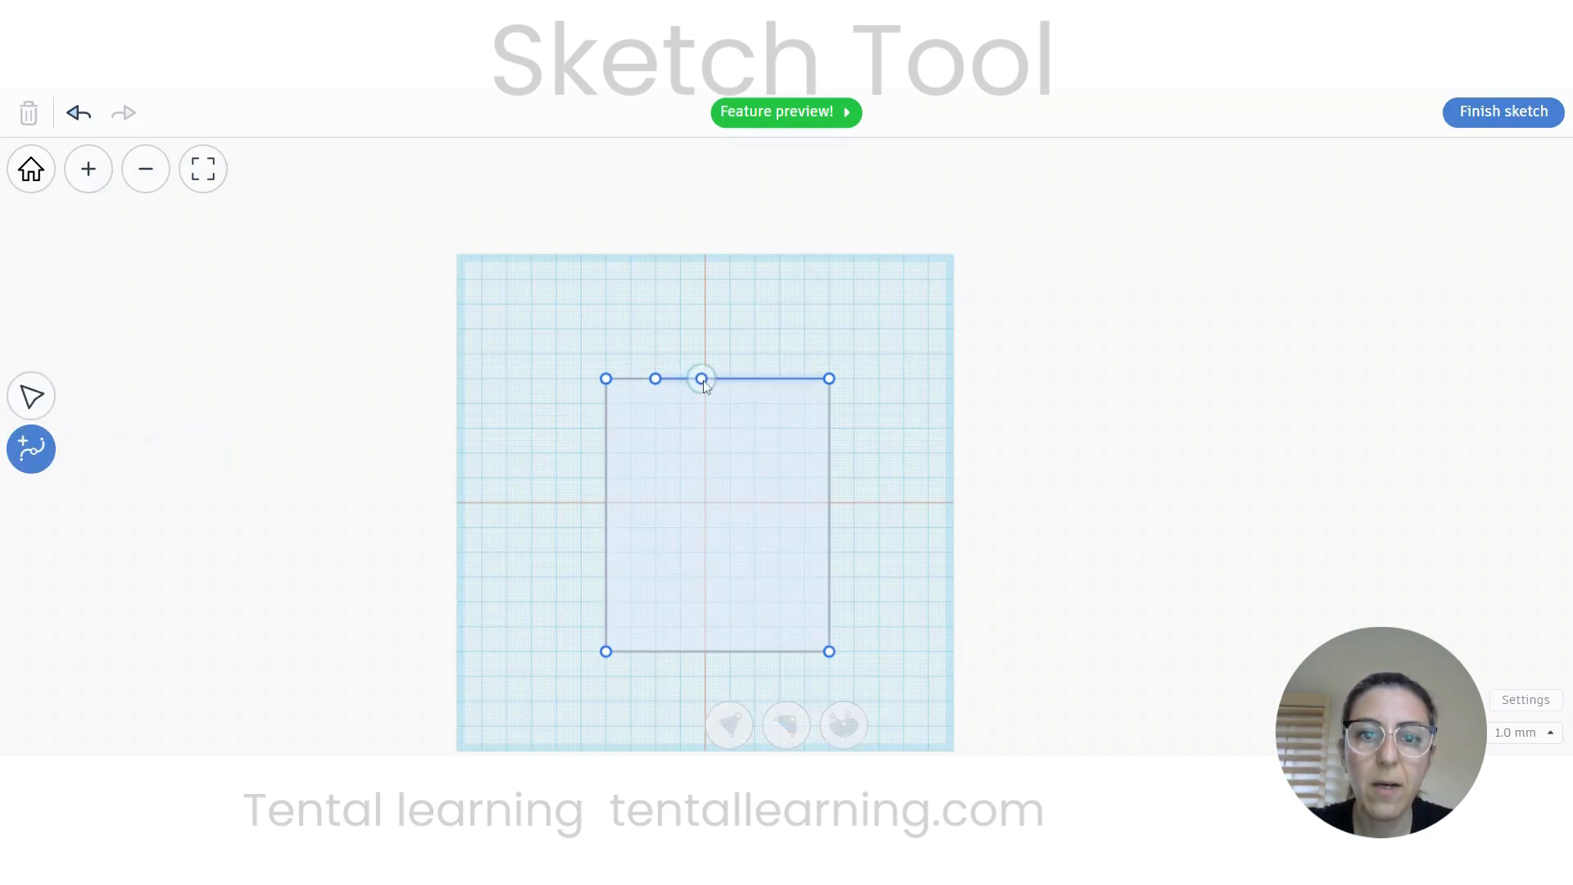
pyautogui.click(702, 379)
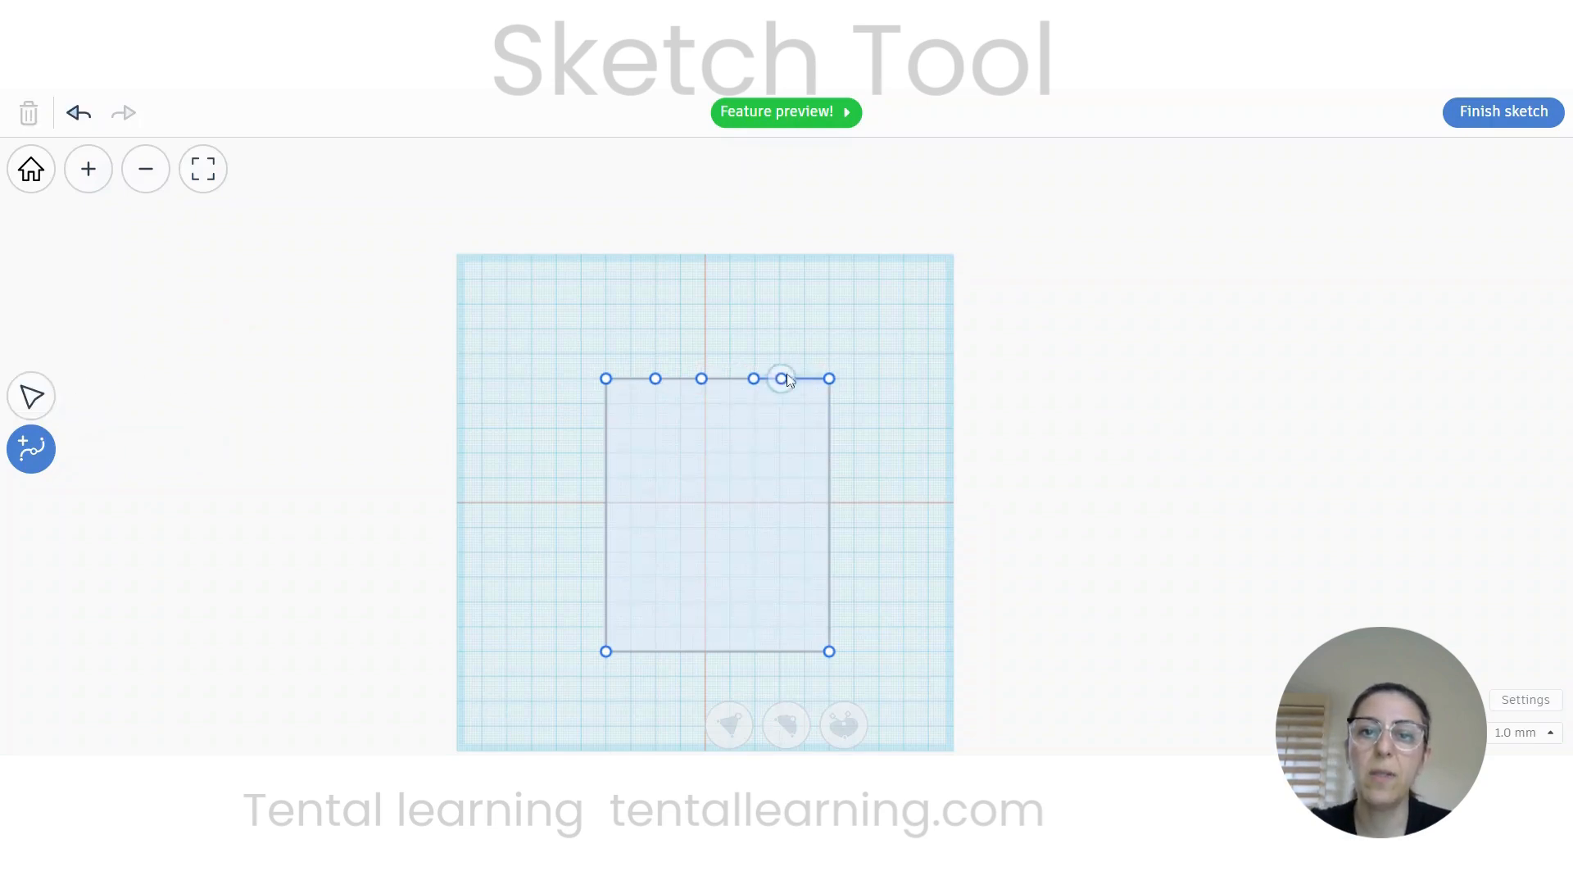
# Step: Try reshaping the top edge by moving one added point down and another up, and undo both moves
pyautogui.click(32, 396)
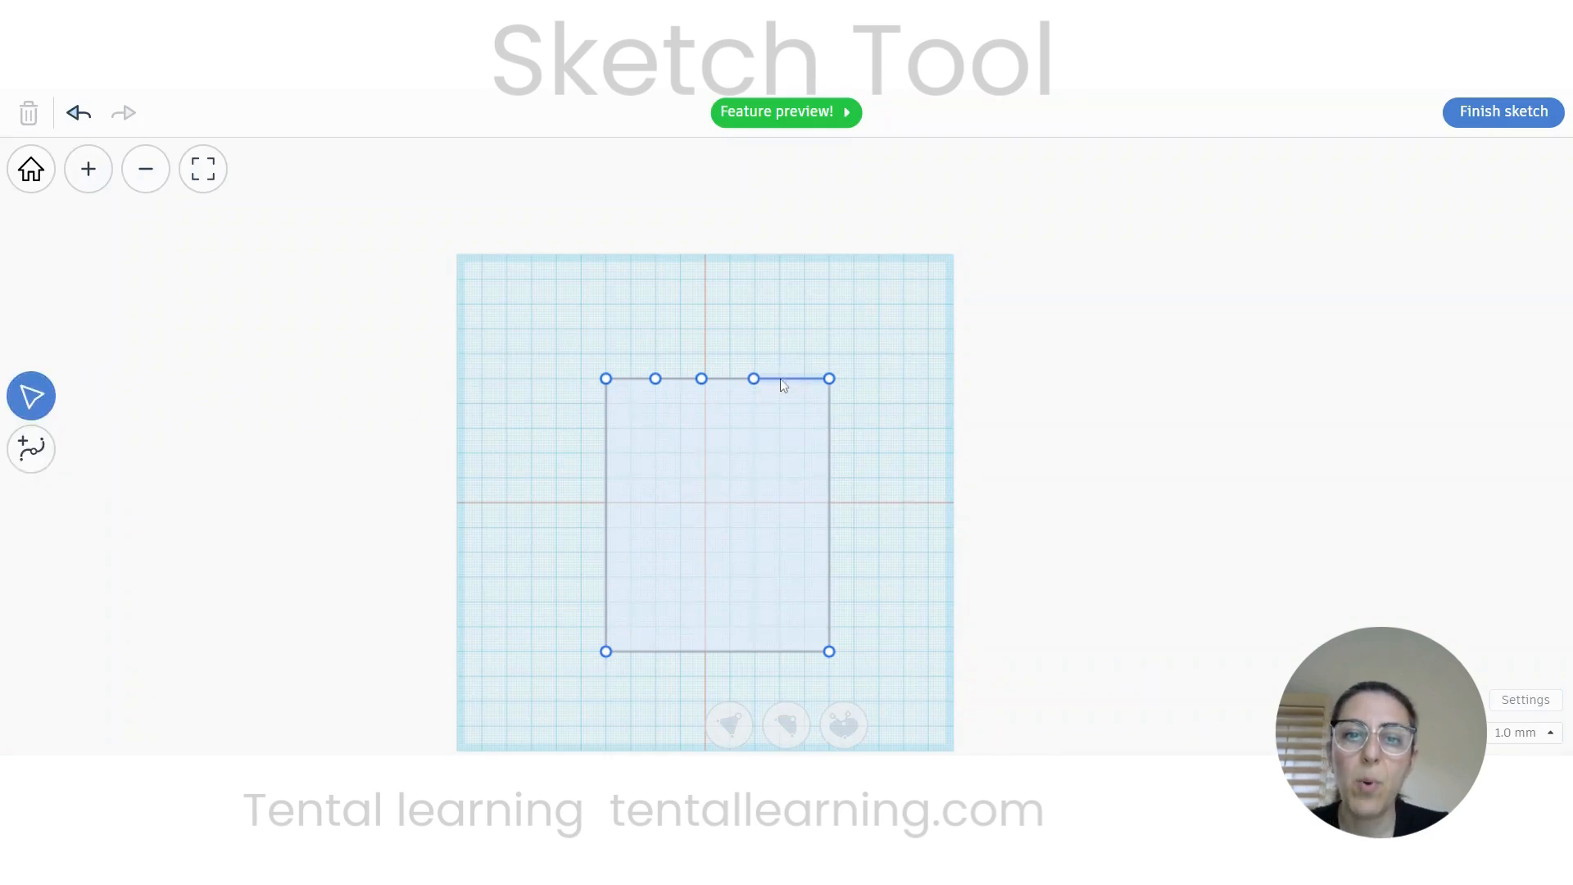
pyautogui.click(753, 379)
pyautogui.moveTo(754, 378); pyautogui.dragTo(760, 487)
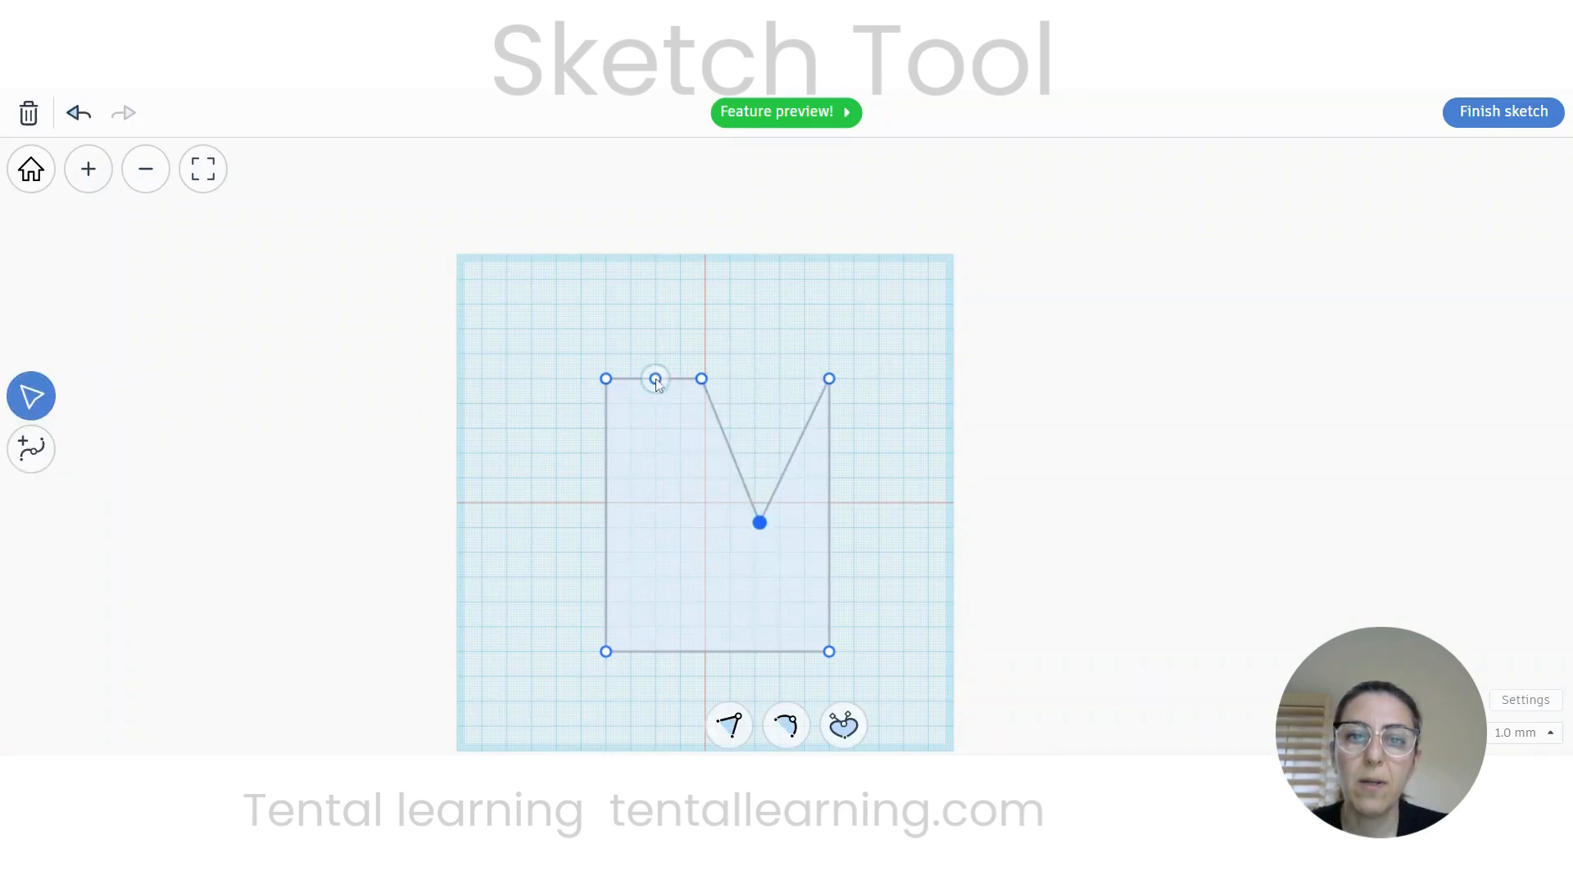
pyautogui.moveTo(656, 379)
pyautogui.mouseDown()
pyautogui.moveTo(664, 282)
pyautogui.moveTo(667, 513)
pyautogui.moveTo(676, 314)
pyautogui.moveTo(557, 276)
pyautogui.moveTo(696, 298)
pyautogui.mouseUp()
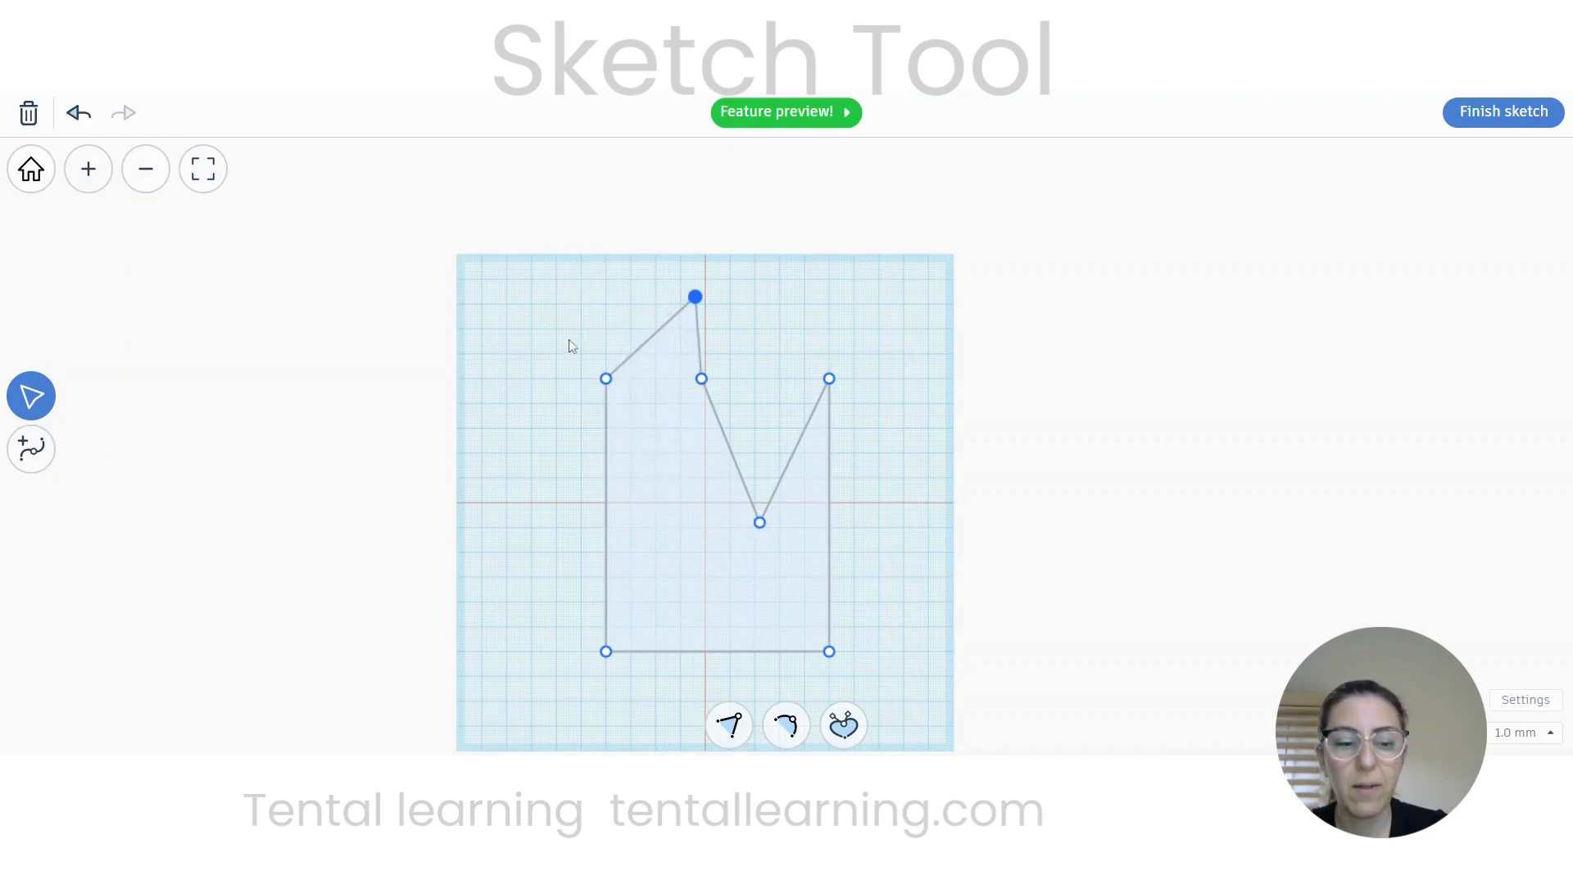
pyautogui.hotkey('ctrl', 'z')
pyautogui.hotkey('ctrl', 'z')
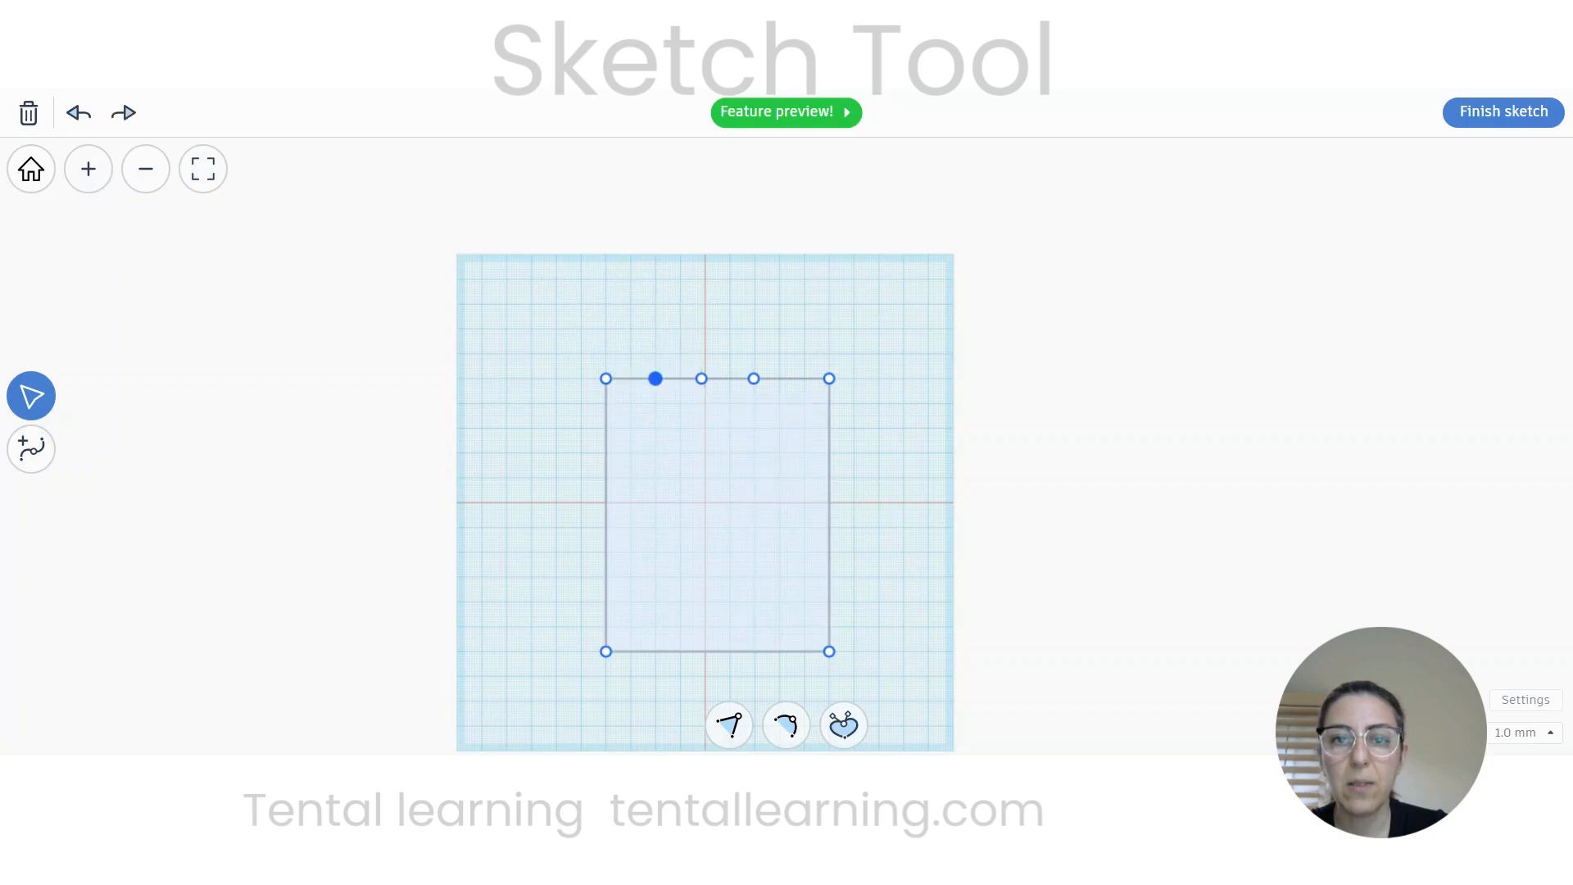
# Step: Move the three added points onto grid intersections to form a step 10 mm wide and 10 mm high beside the top-left corner
pyautogui.scroll(5, 685, 430)
pyautogui.moveTo(678, 318); pyautogui.dragTo(776, 545, button='middle')
pyautogui.scroll(1, 622, 511)
pyautogui.moveTo(717, 470); pyautogui.dragTo(721, 556, button='middle')
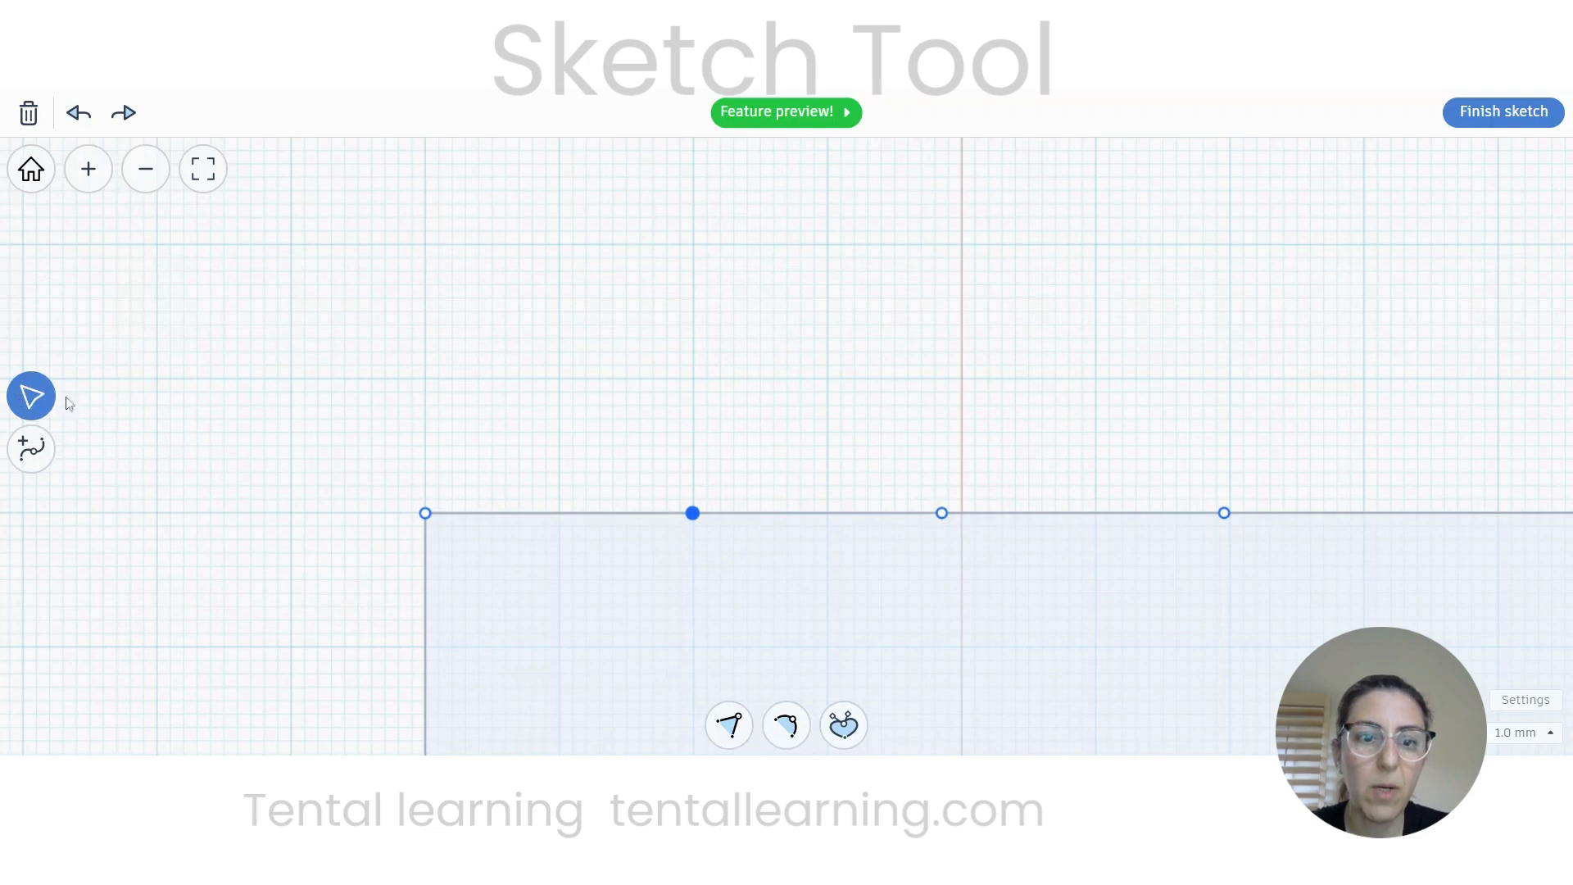
pyautogui.moveTo(585, 515); pyautogui.dragTo(563, 513)
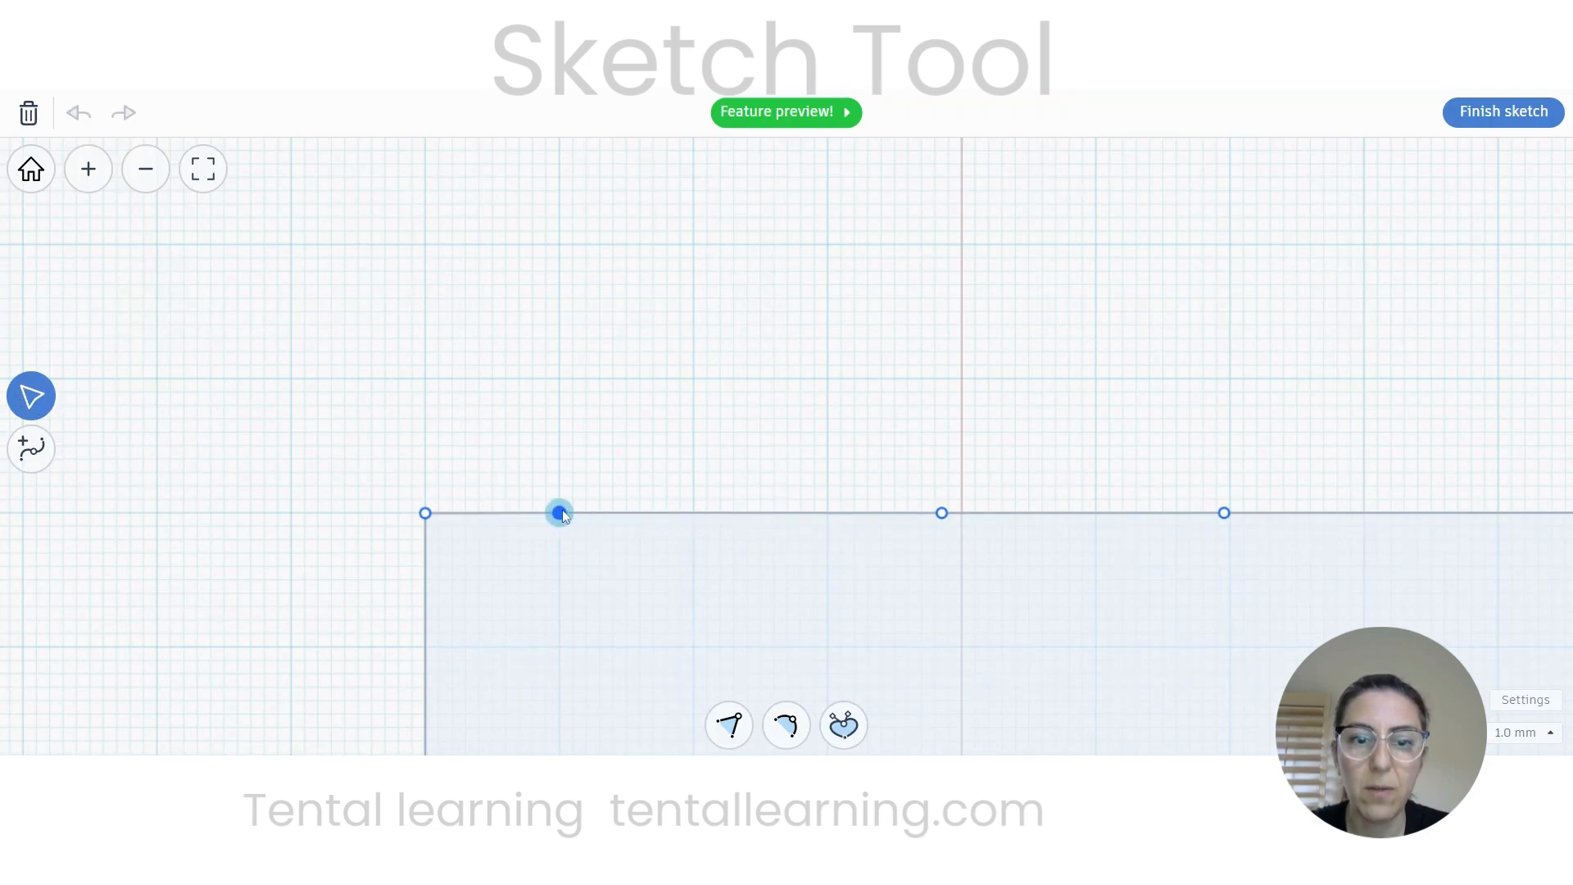
pyautogui.moveTo(881, 513); pyautogui.dragTo(558, 379)
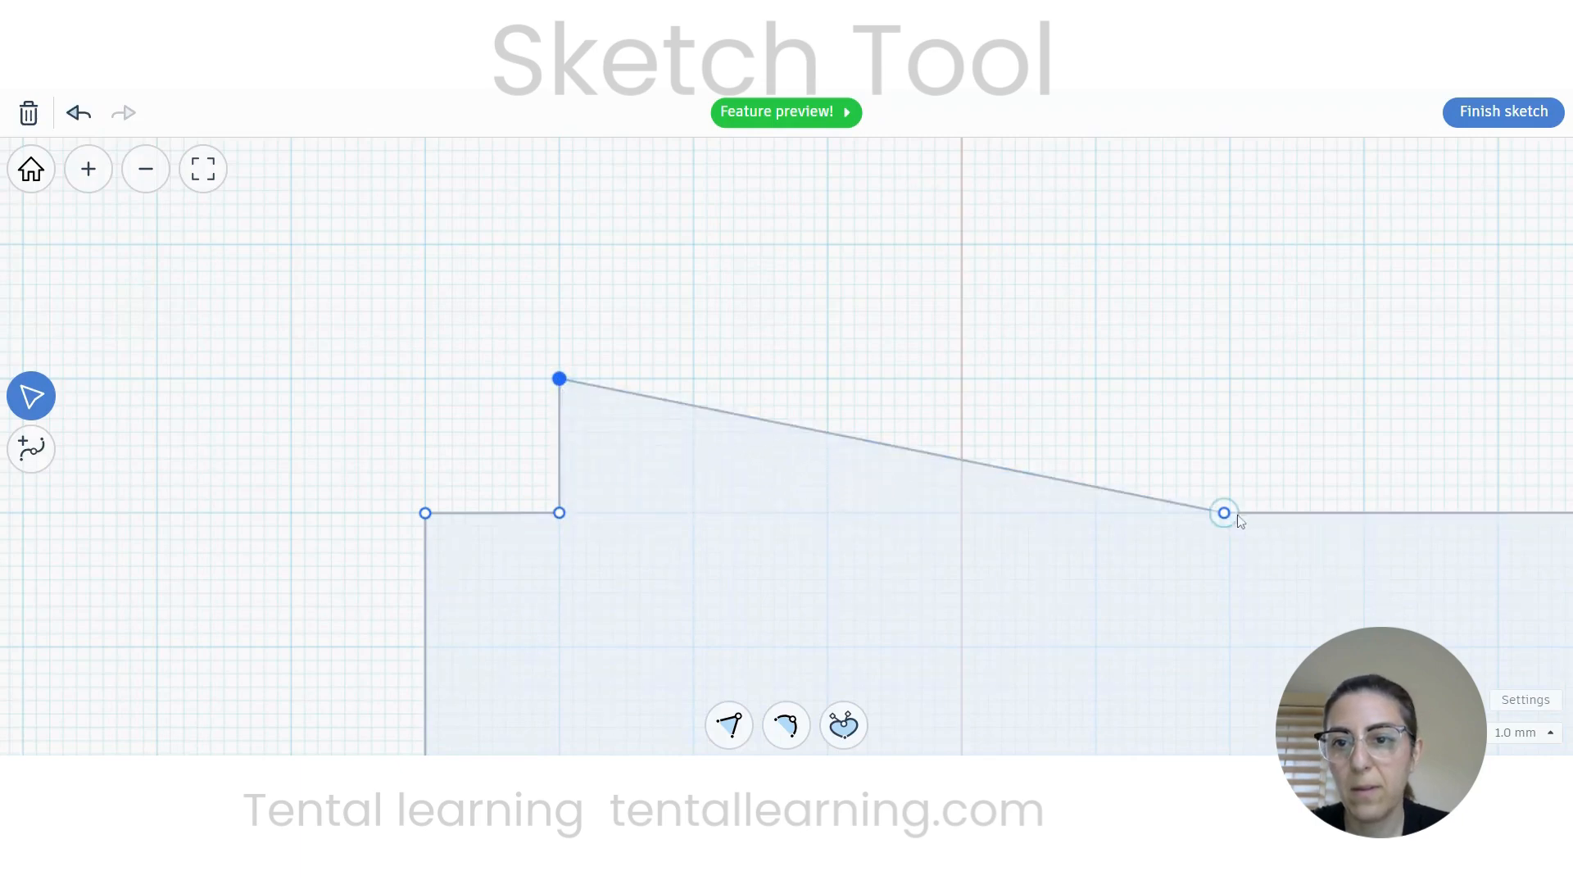
pyautogui.moveTo(1224, 513); pyautogui.dragTo(693, 379)
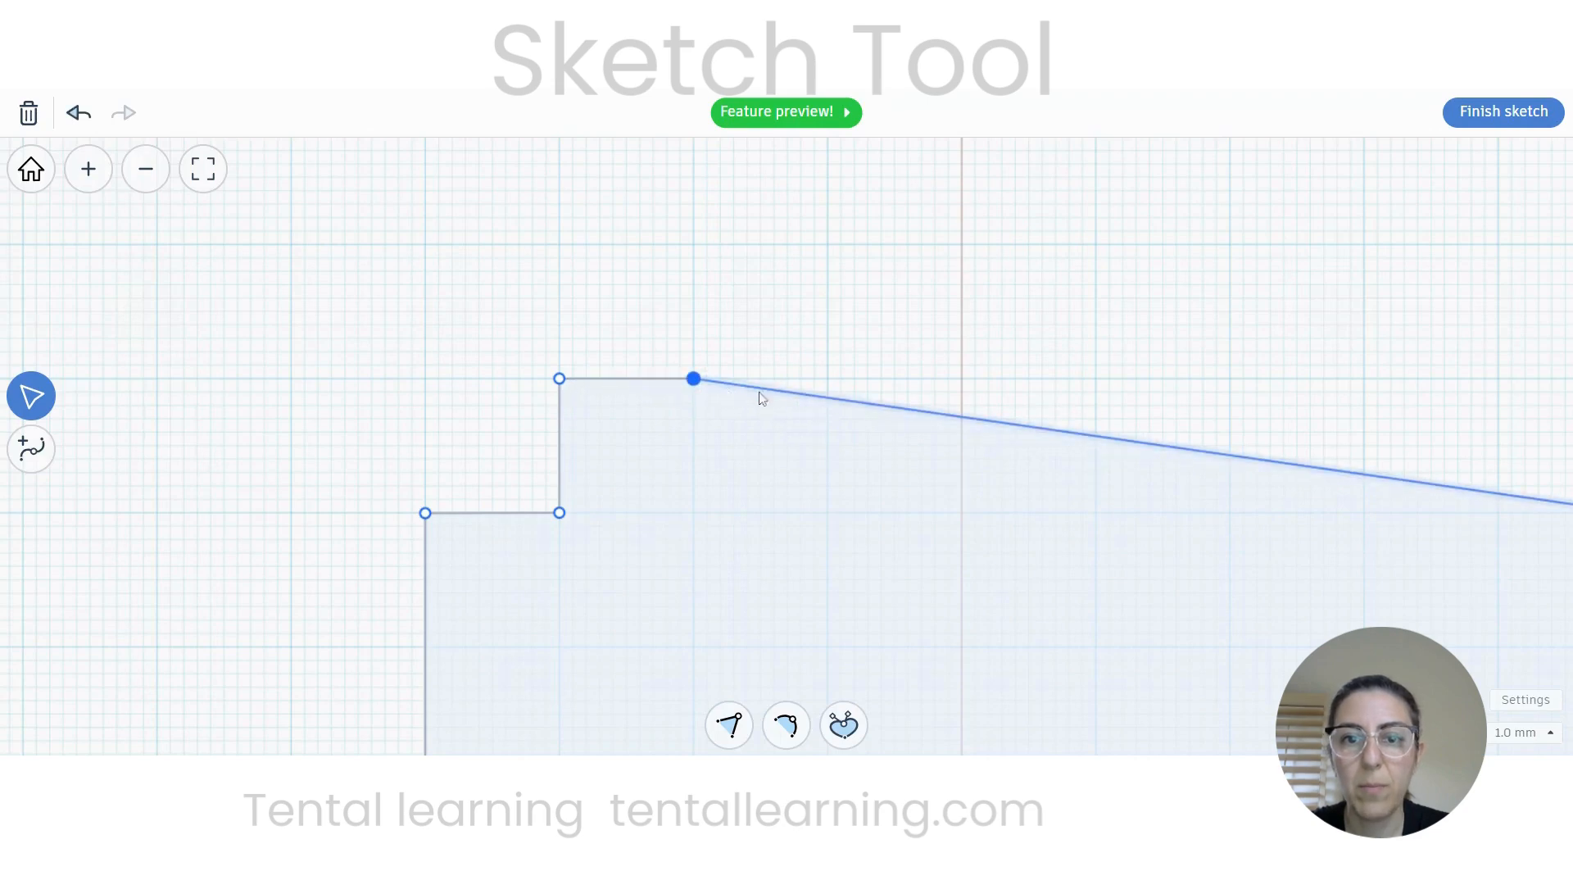
# Step: Add three points along the slanted edge between the step and the top-right corner
pyautogui.scroll(-3, 1302, 490)
pyautogui.moveTo(1339, 525)
pyautogui.mouseDown(button='middle')
pyautogui.moveTo(1160, 501)
pyautogui.moveTo(1184, 502)
pyautogui.mouseUp(button='middle')
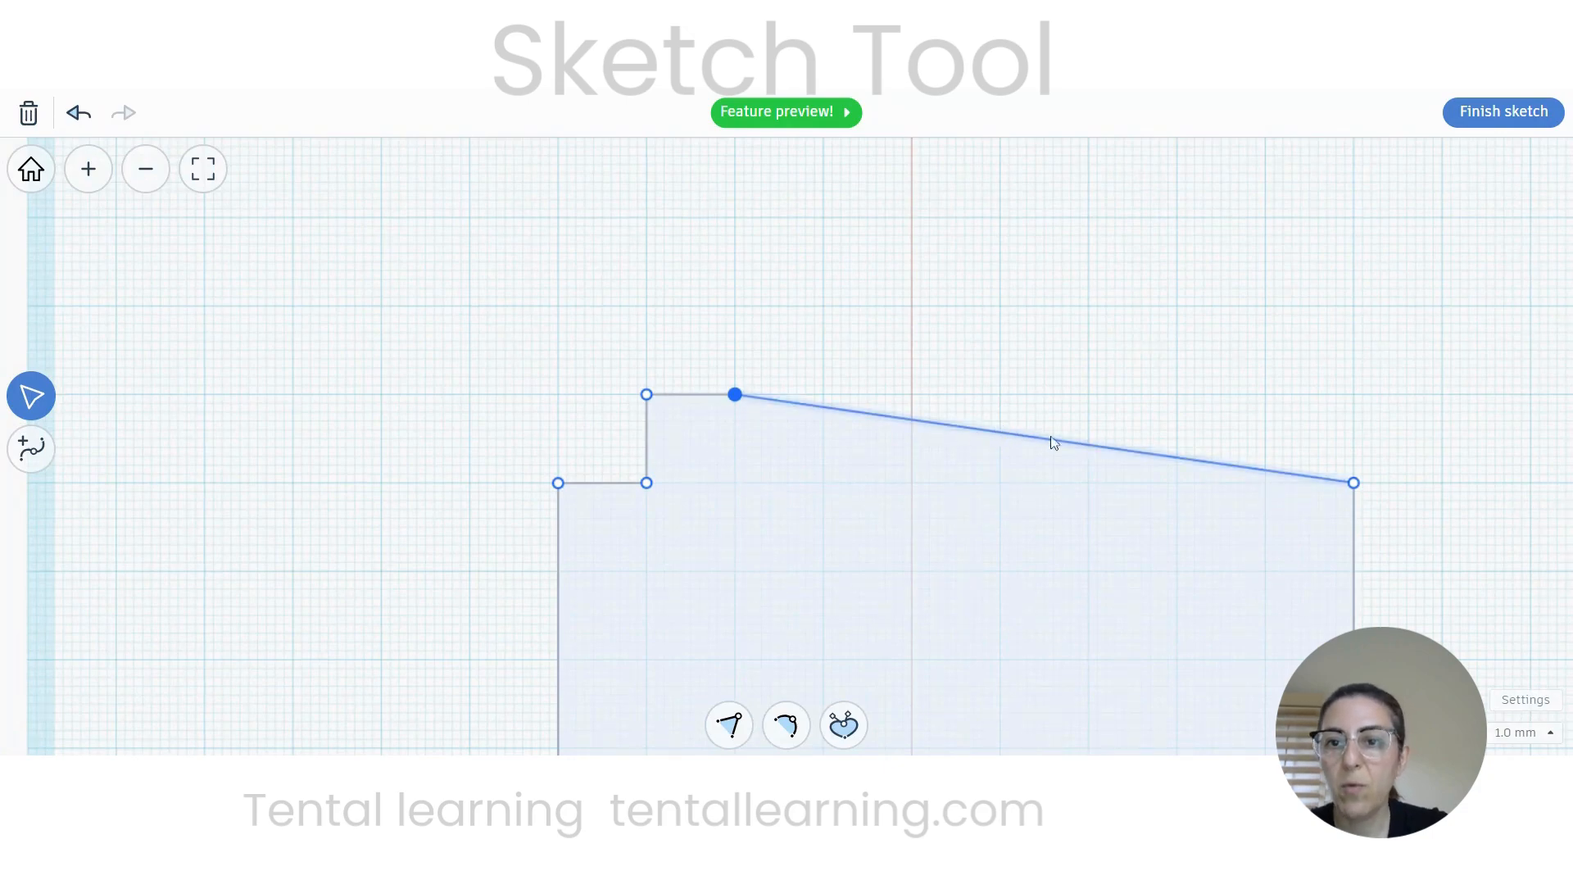
pyautogui.click(37, 457)
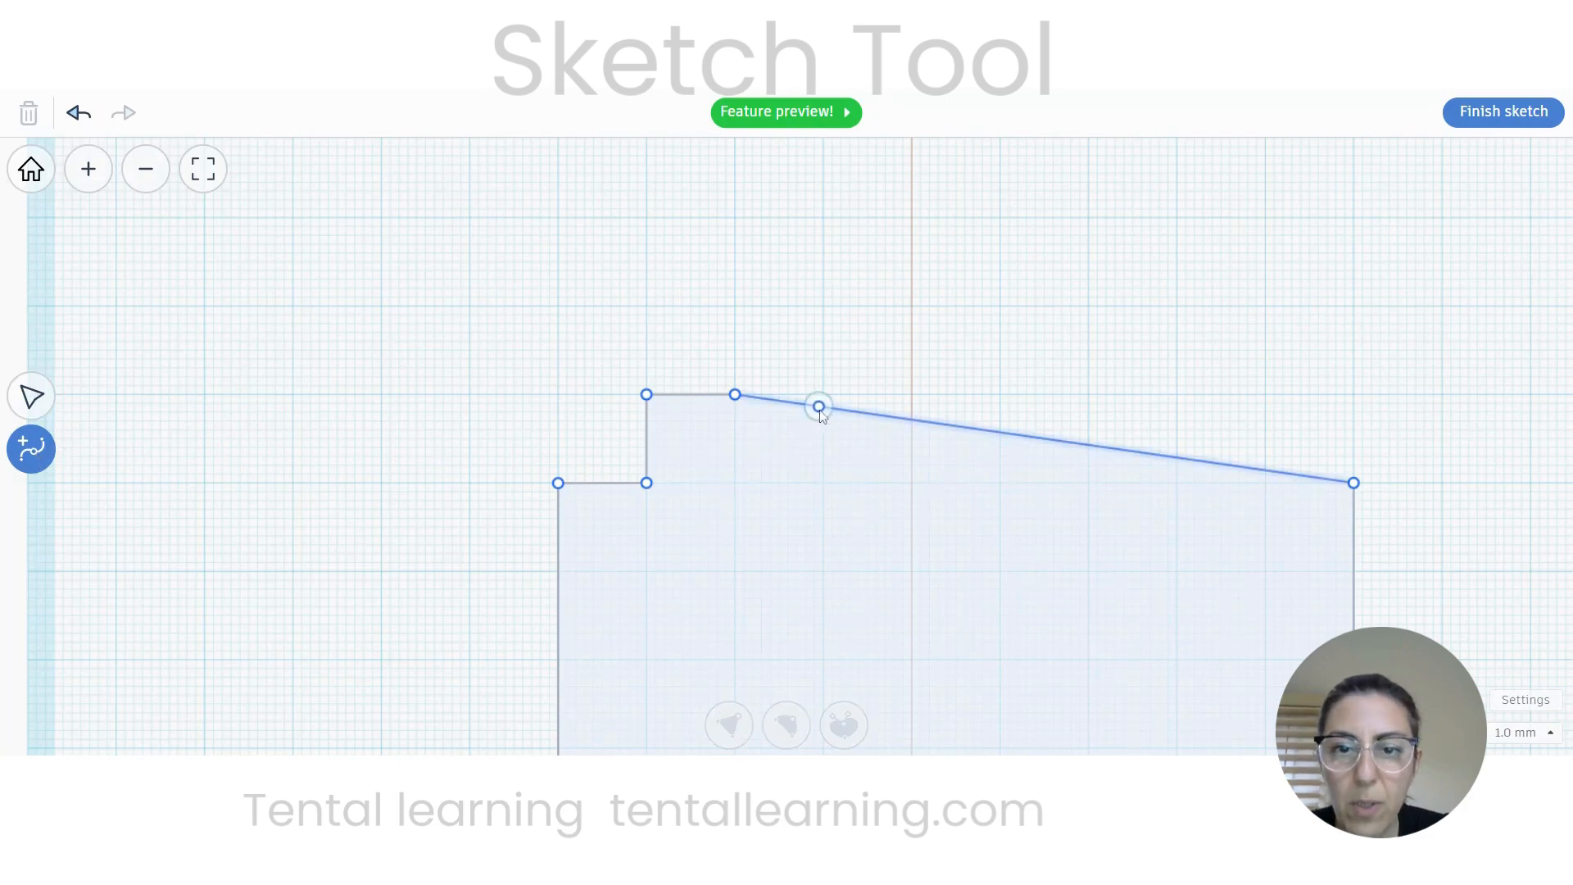
pyautogui.click(825, 407)
pyautogui.click(926, 422)
pyautogui.click(1003, 432)
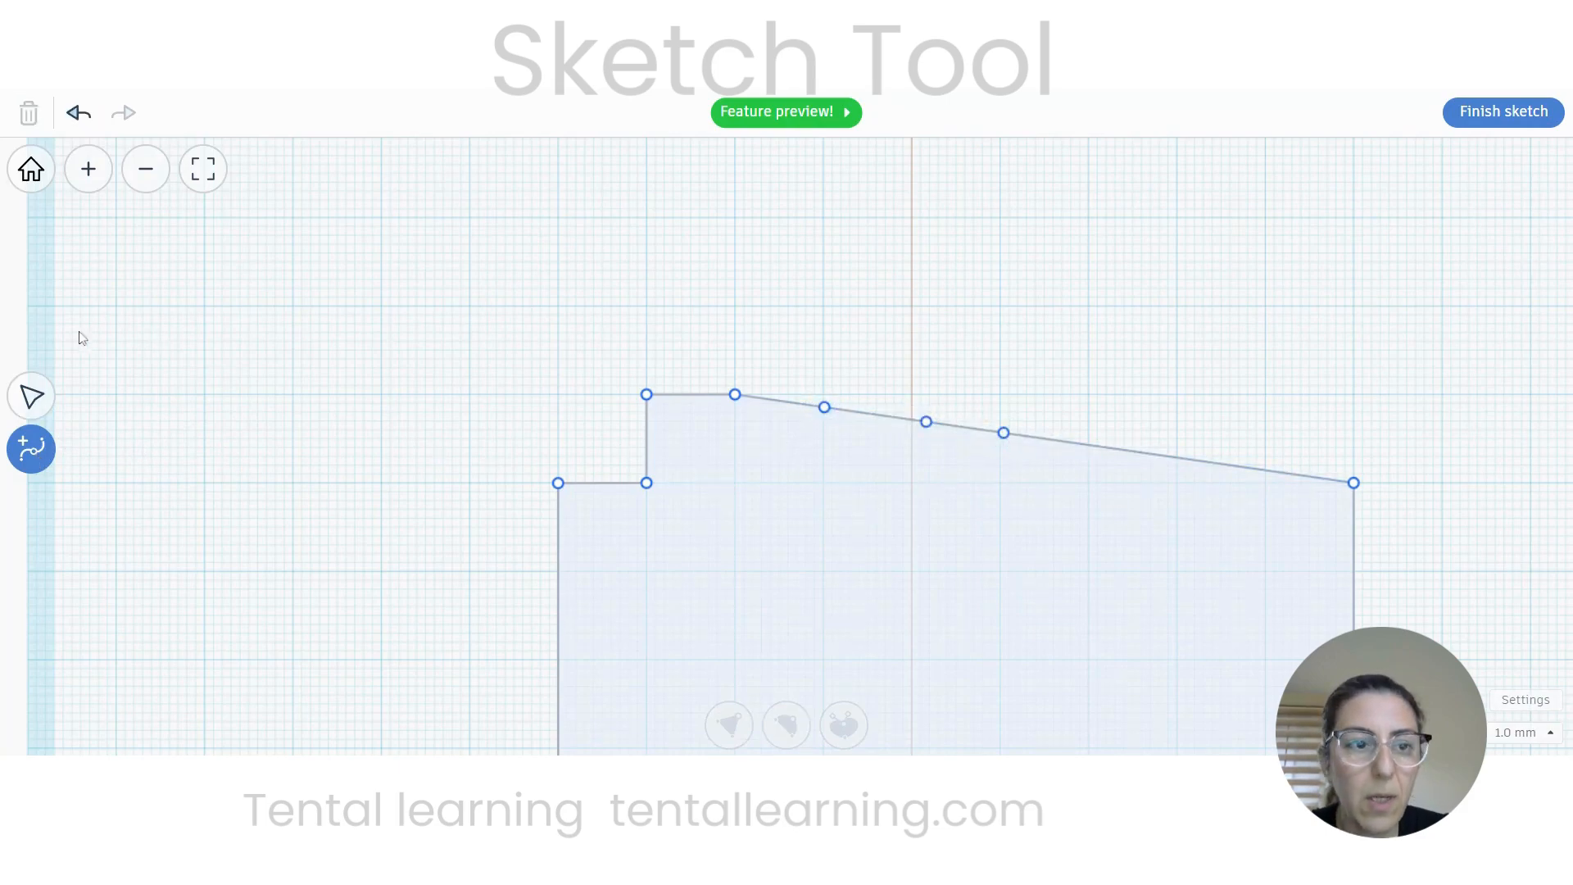
# Step: Move the first two new points onto grid intersections to form a second step 10 mm wide and 10 mm high
pyautogui.click(31, 397)
pyautogui.moveTo(826, 417); pyautogui.dragTo(735, 307)
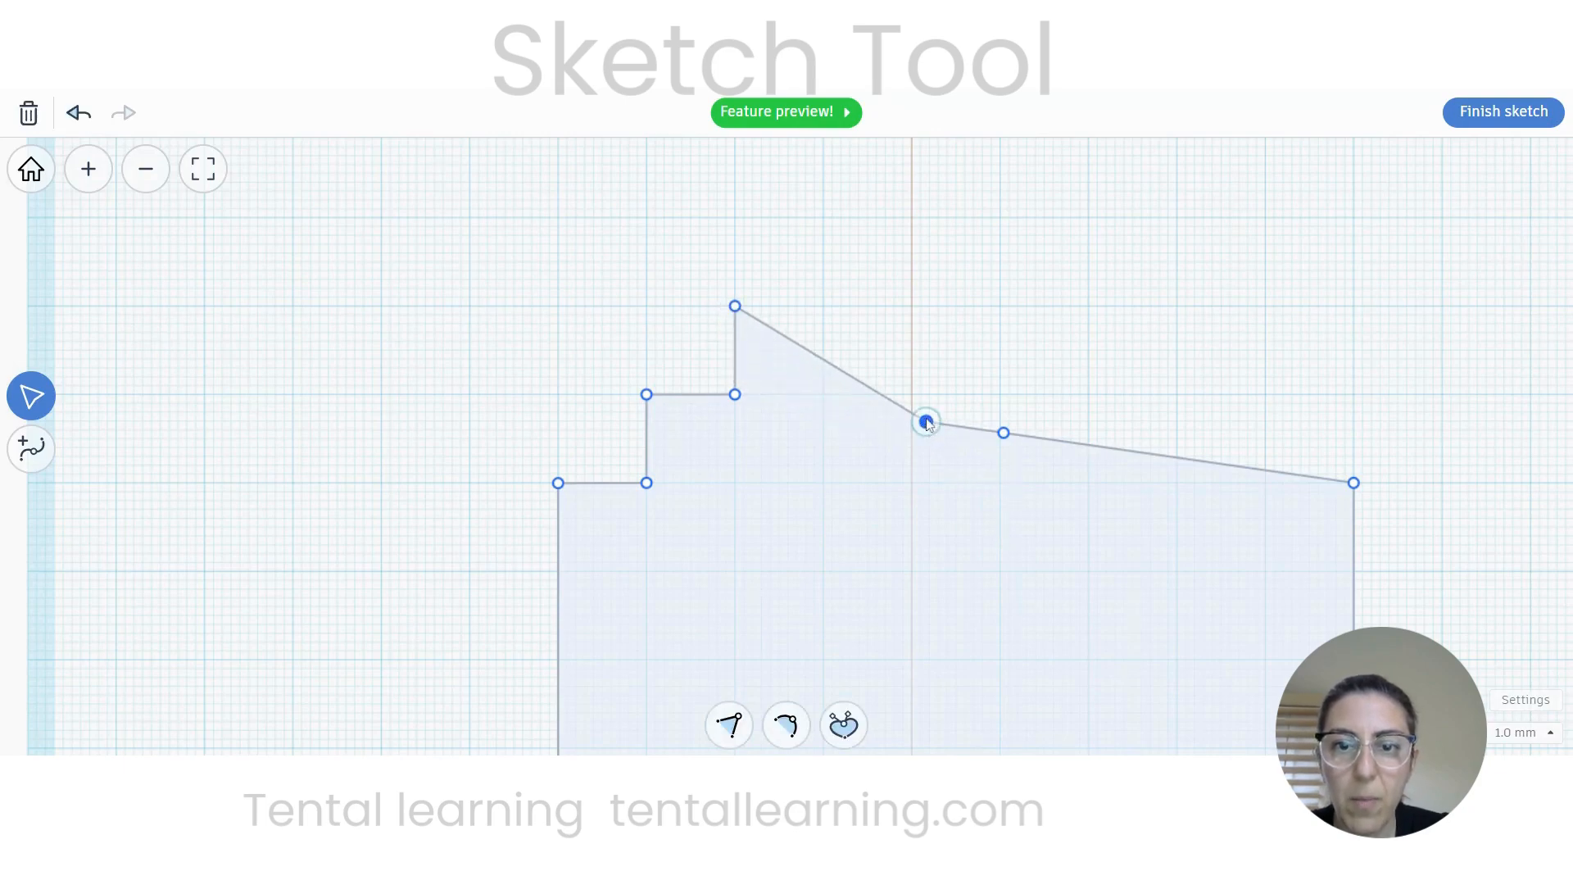
pyautogui.moveTo(926, 422); pyautogui.dragTo(824, 308)
# Step: Move the remaining added point onto the grid intersection 10 mm left of the top-right corner
pyautogui.scroll(-3, 942, 493)
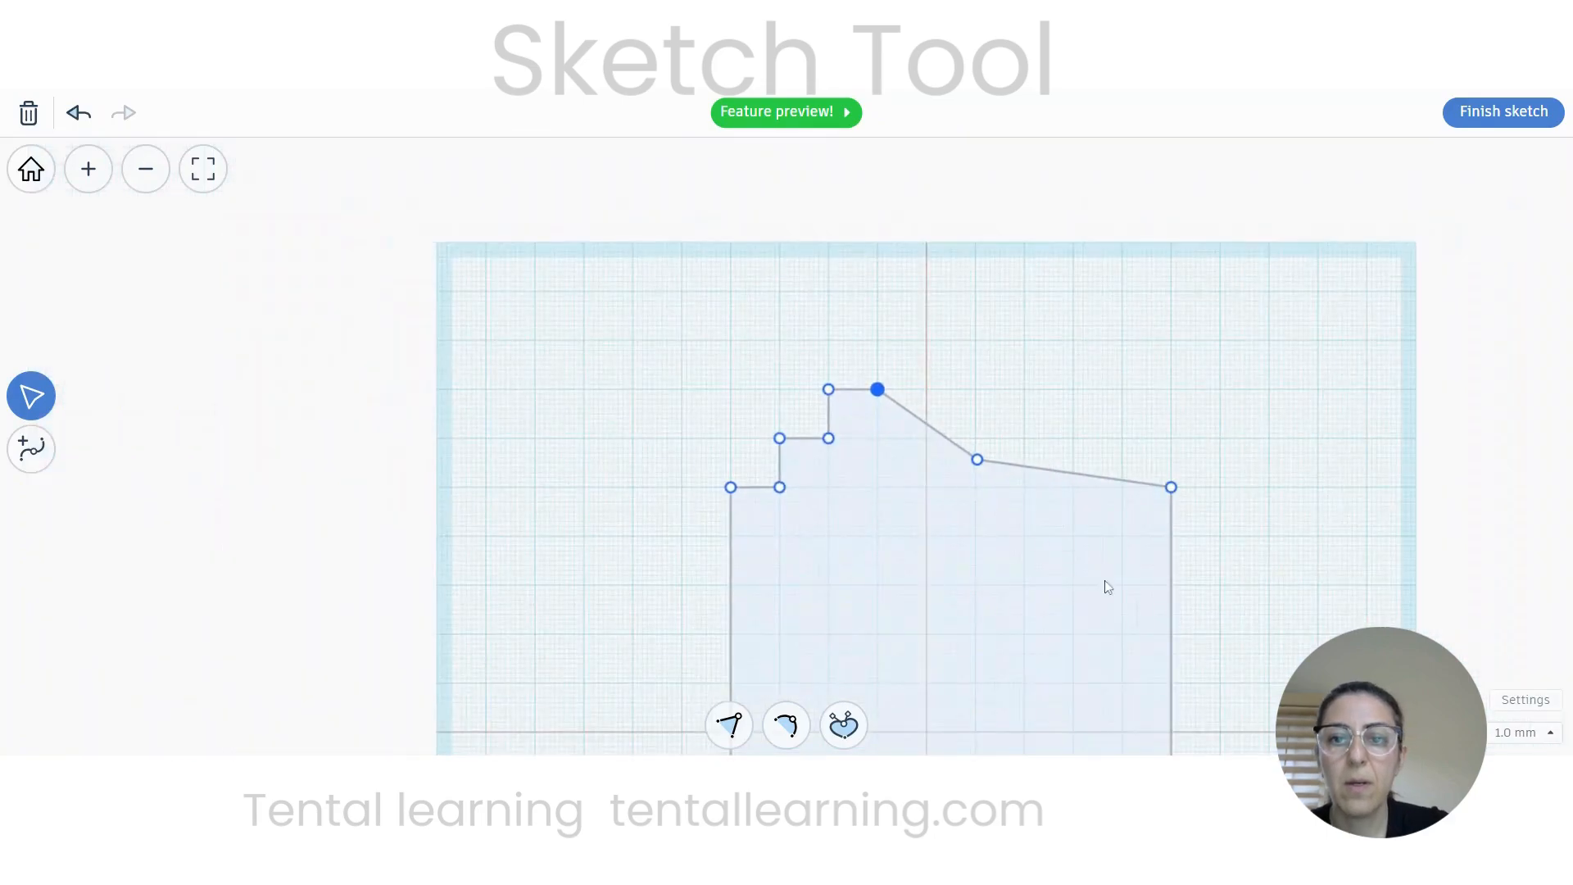
pyautogui.moveTo(1112, 590); pyautogui.dragTo(1058, 420, button='middle')
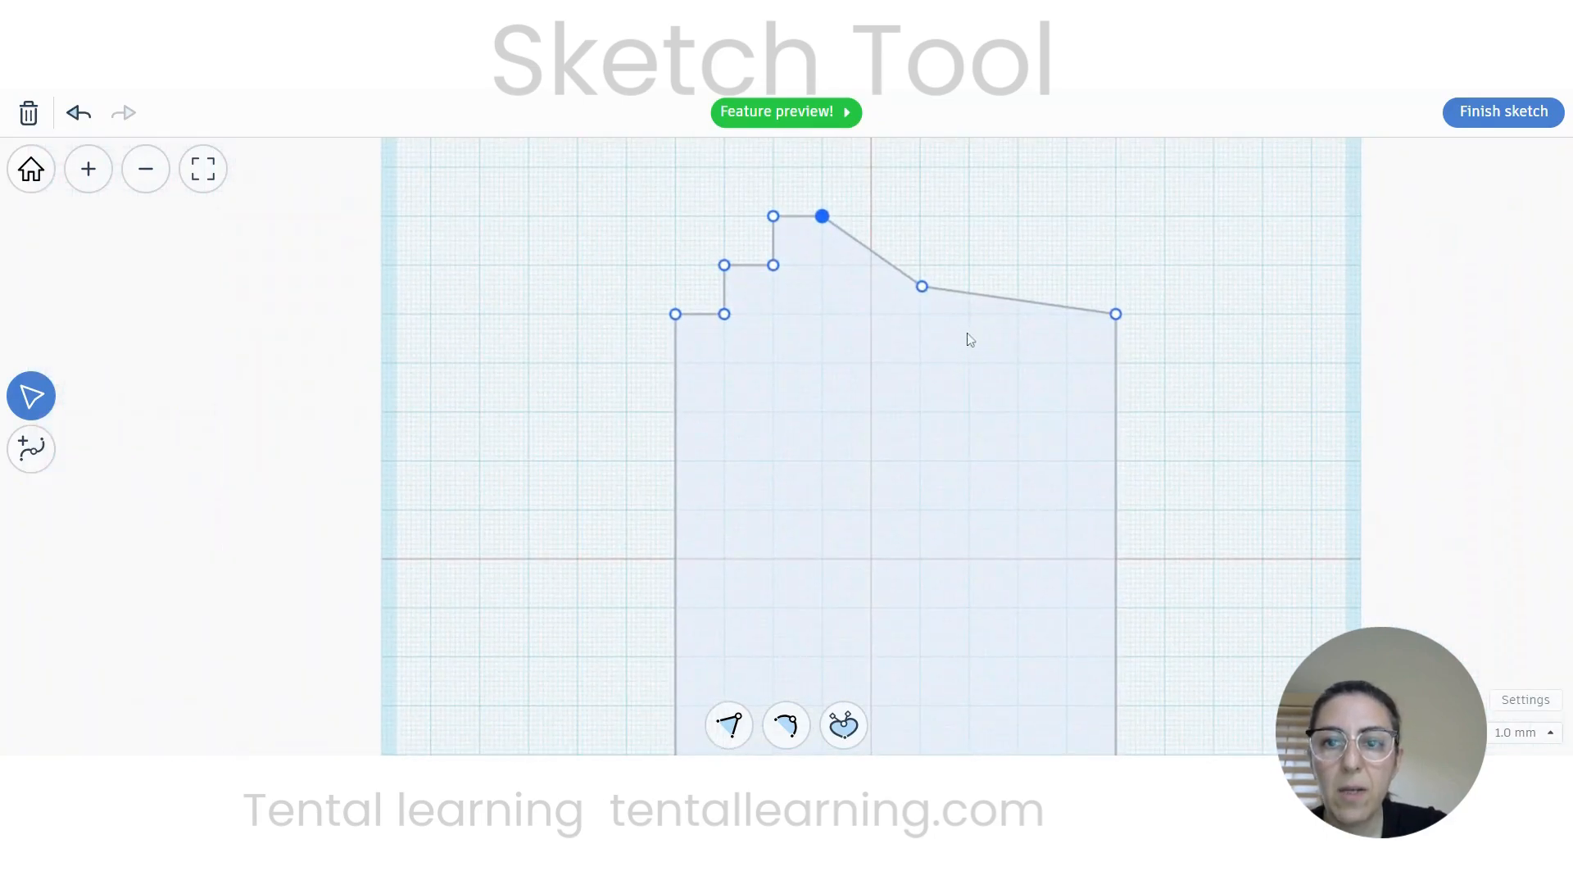
pyautogui.moveTo(922, 286); pyautogui.dragTo(1070, 316)
# Step: Try adding two points on the long slanted edge and remove them again
pyautogui.scroll(5, 1123, 352)
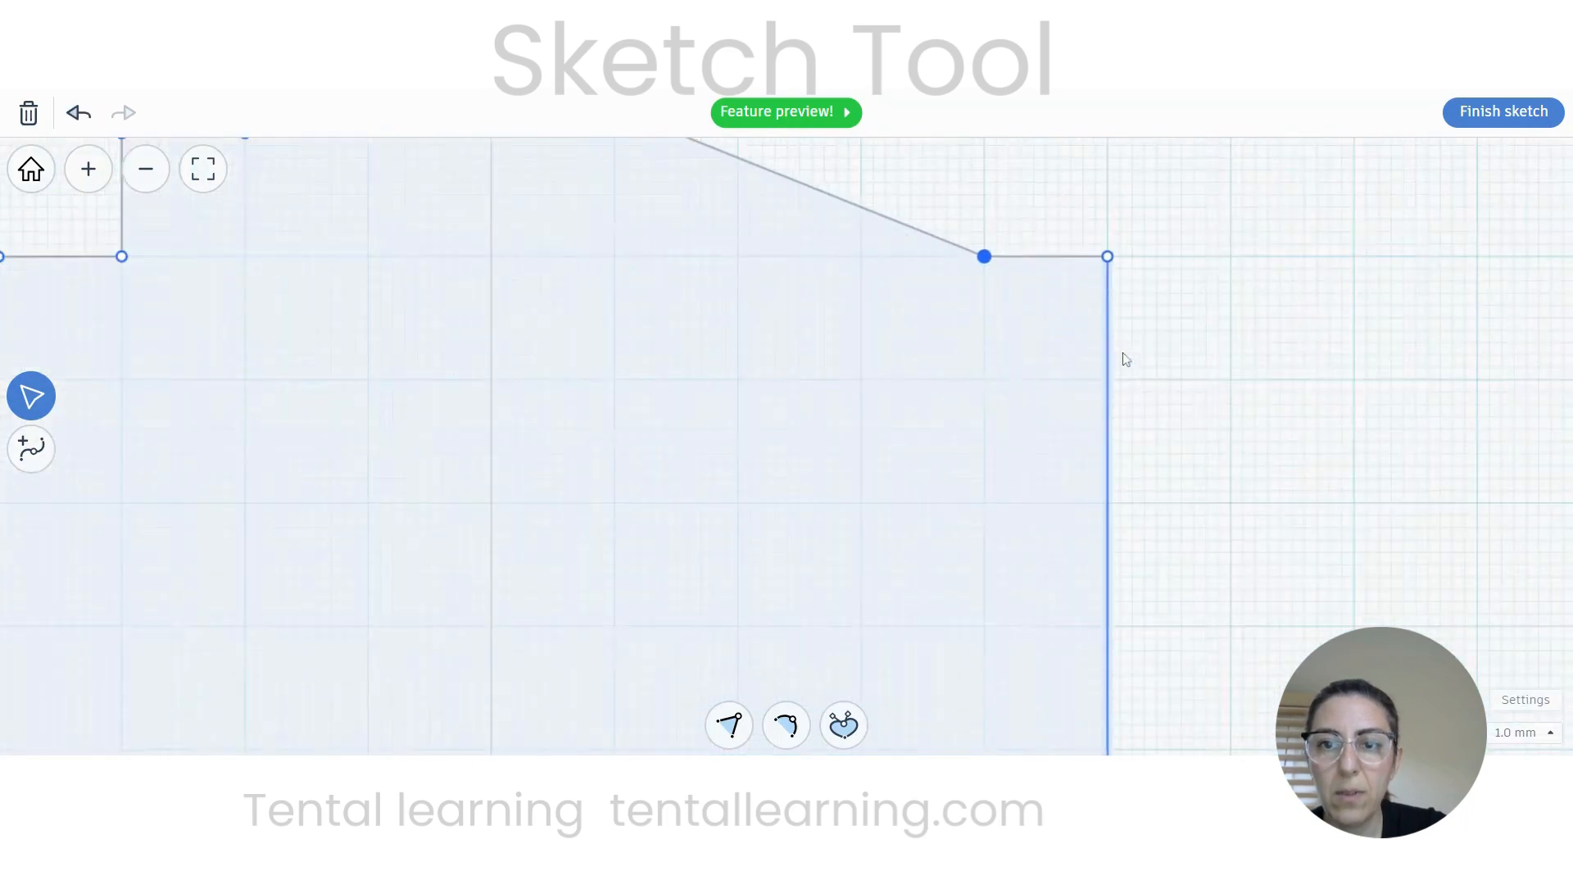
pyautogui.moveTo(800, 309)
pyautogui.mouseDown(button='middle')
pyautogui.moveTo(1036, 513)
pyautogui.moveTo(1032, 545)
pyautogui.mouseUp(button='middle')
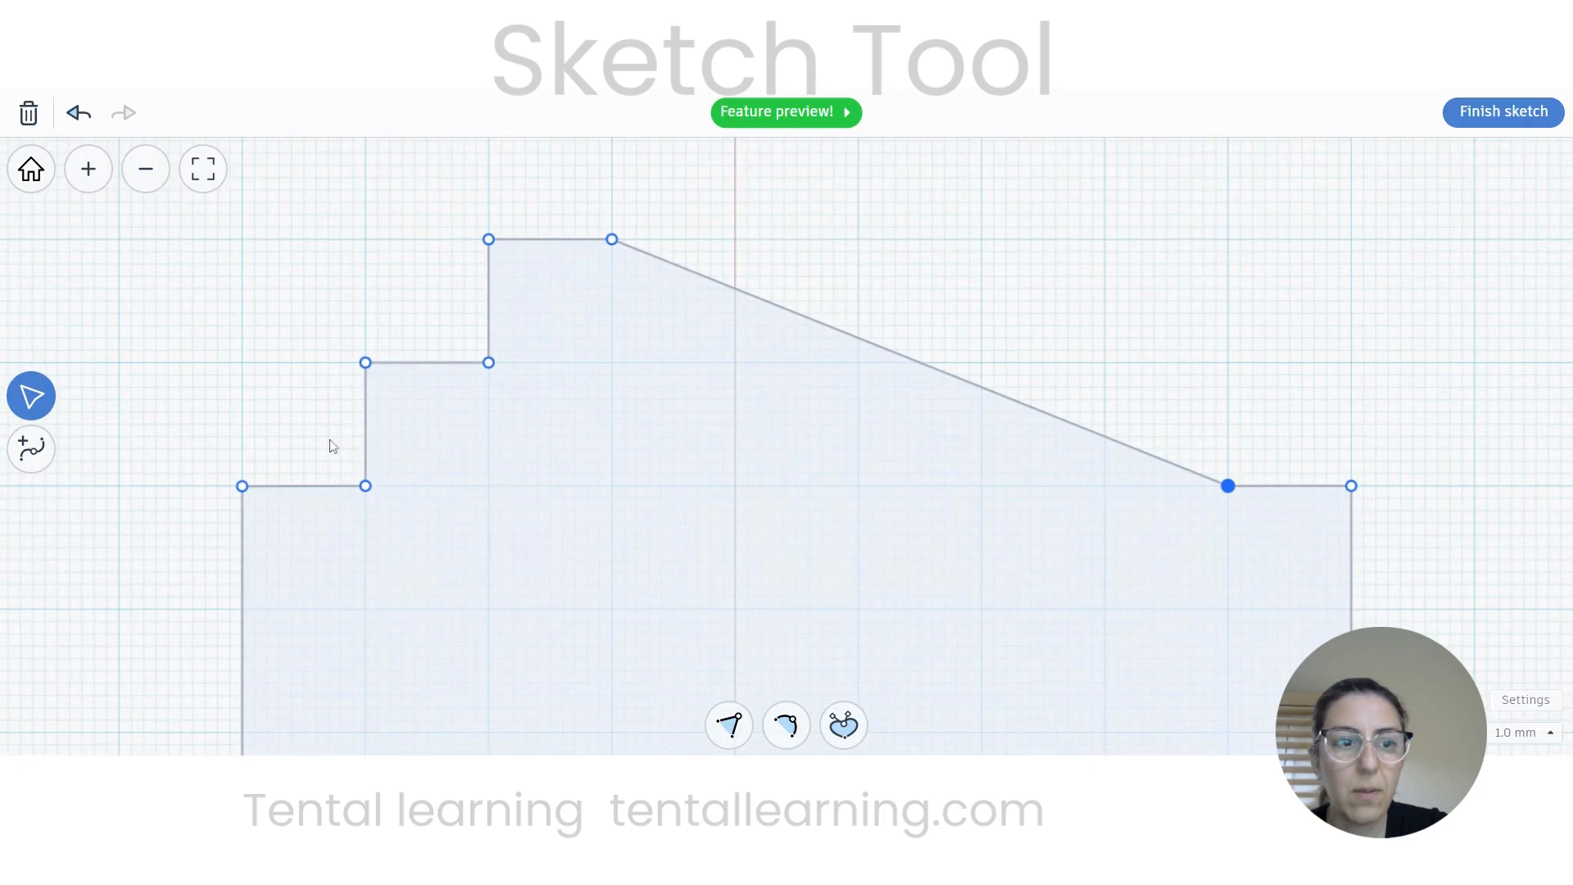
pyautogui.click(31, 449)
pyautogui.click(1037, 409)
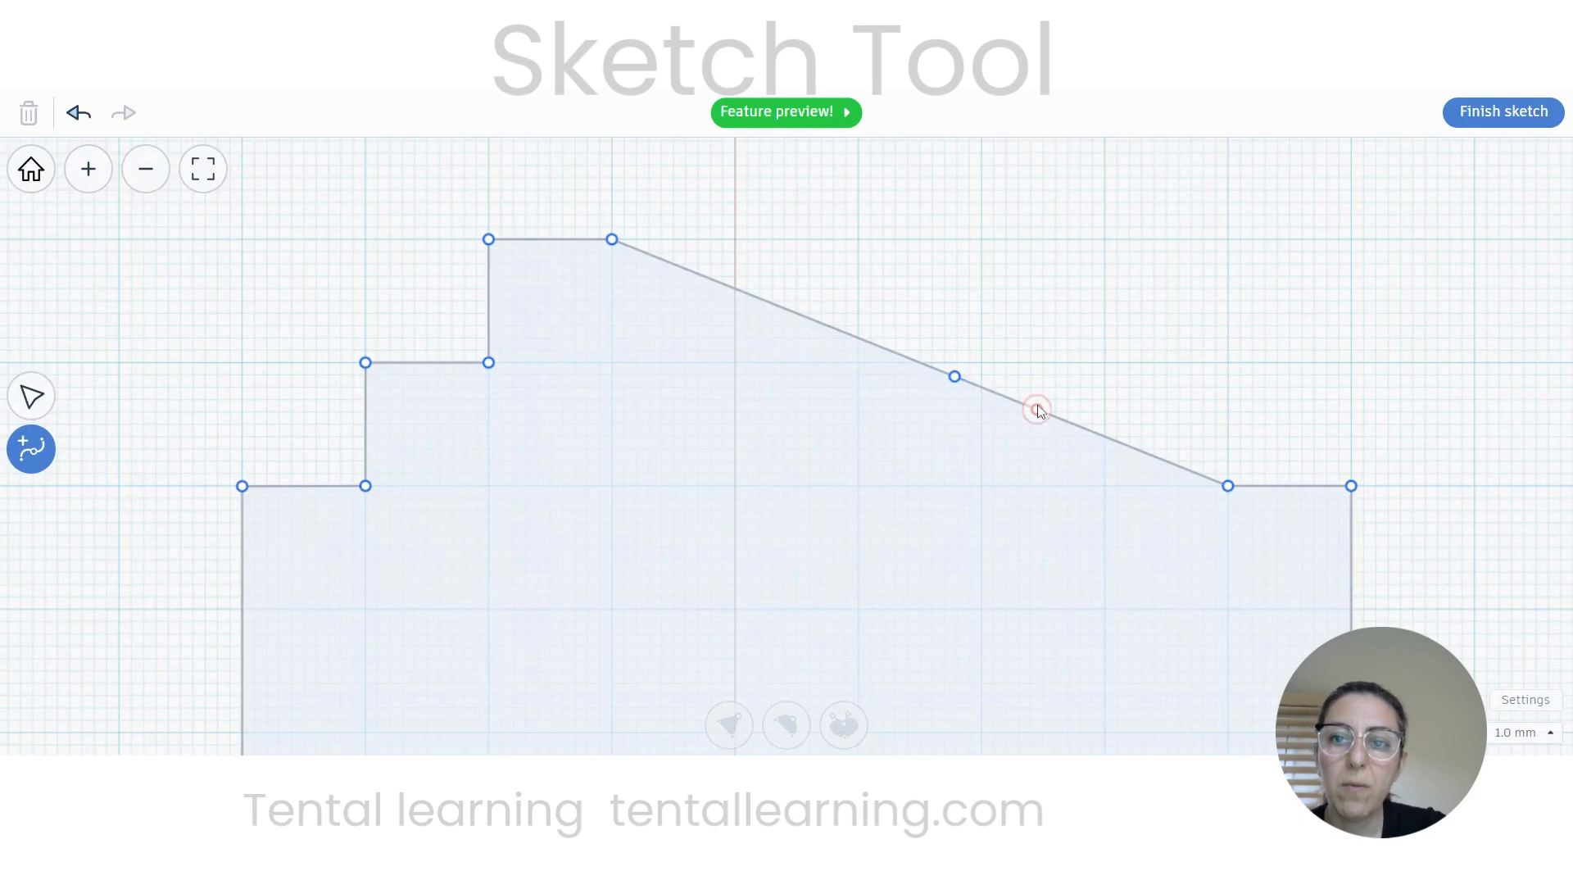
pyautogui.click(955, 377)
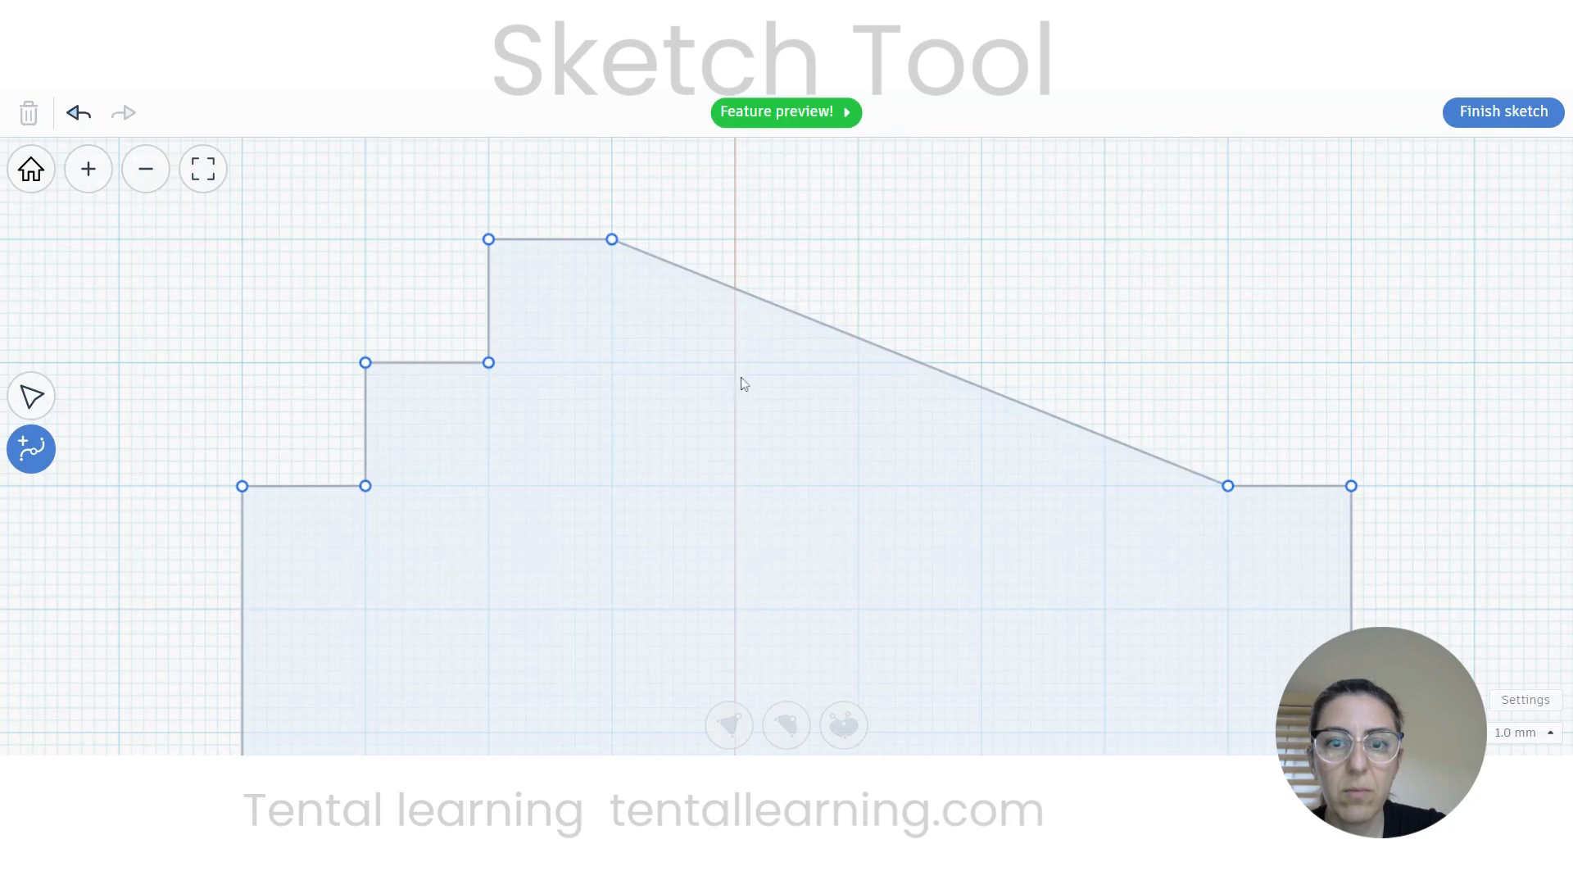
# Step: Add three spaced-out points along the long slanted edge
pyautogui.click(804, 316)
pyautogui.click(989, 390)
pyautogui.click(1121, 443)
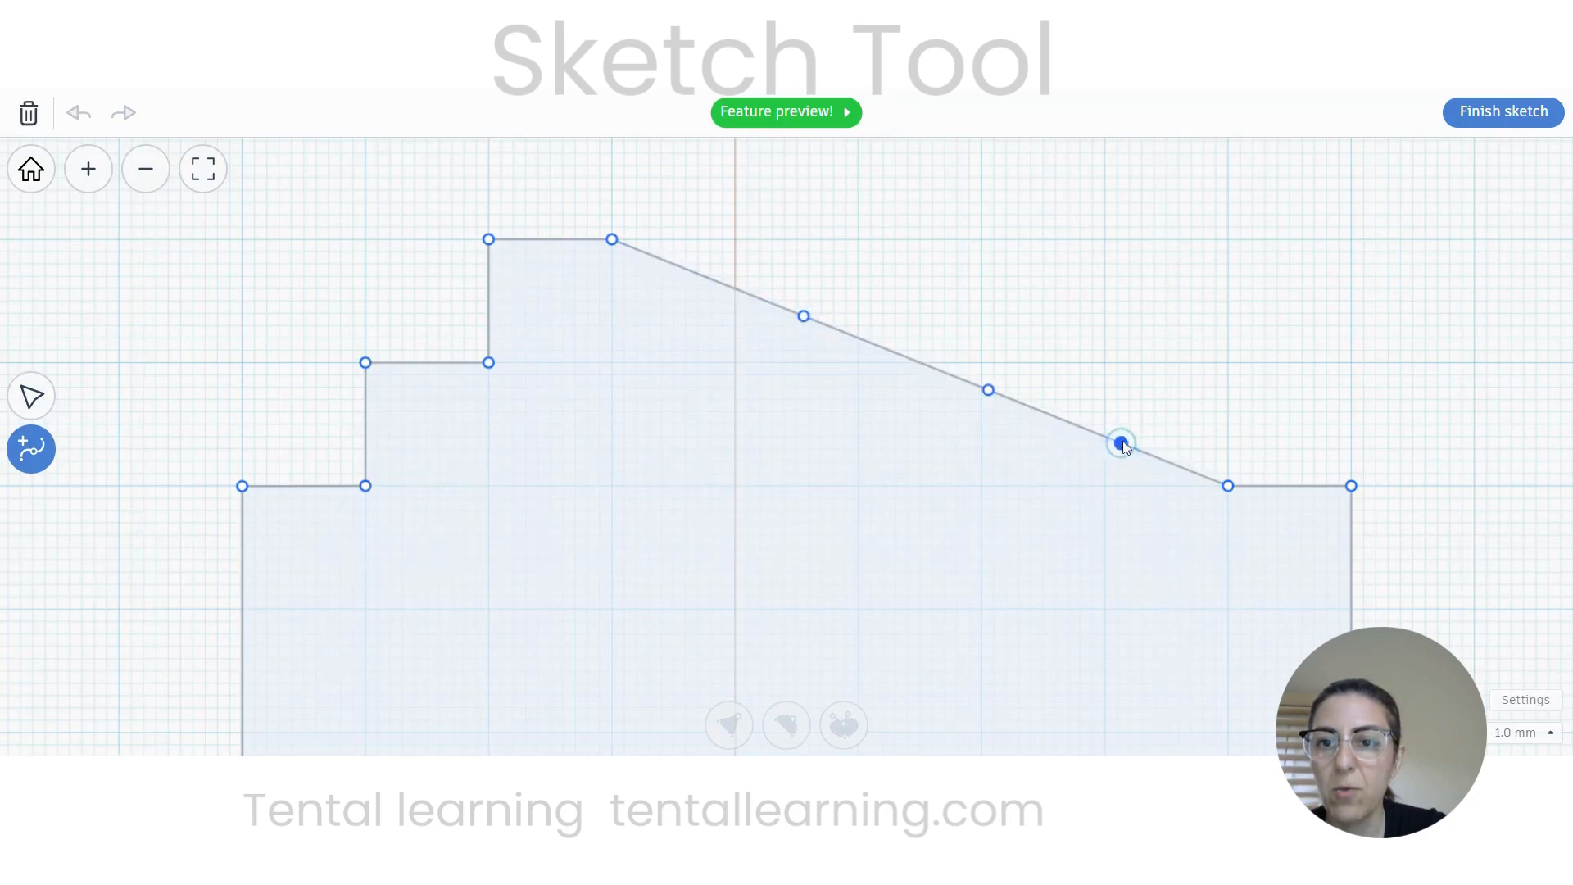
# Step: Move the three new points onto grid intersections to form 10 mm steps on the right that mirror the left side
pyautogui.click(37, 399)
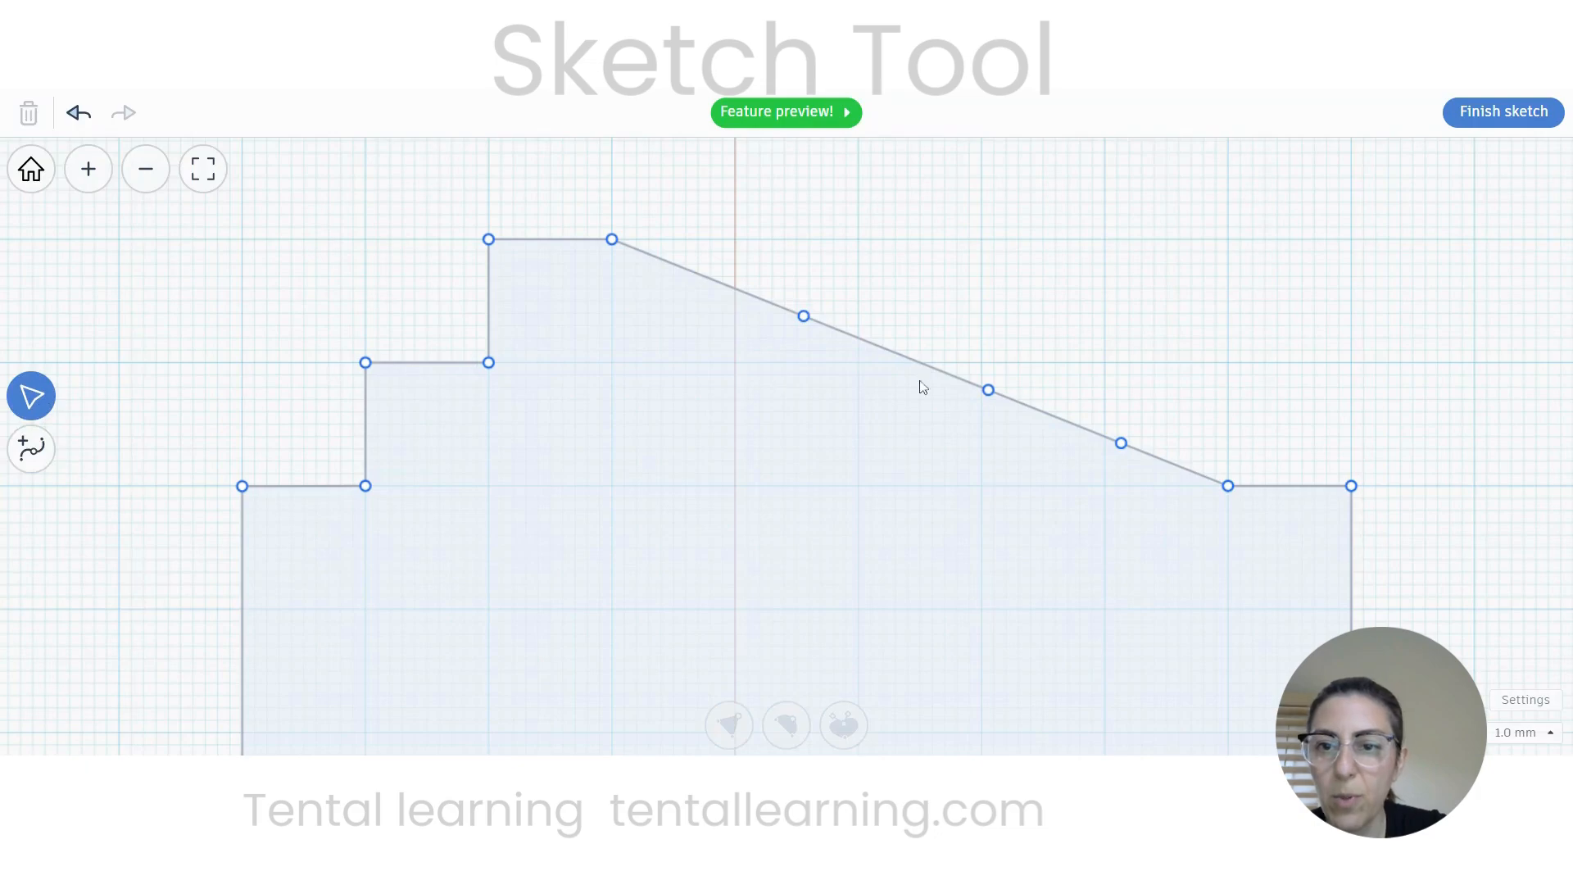
pyautogui.moveTo(1121, 444); pyautogui.dragTo(1228, 363)
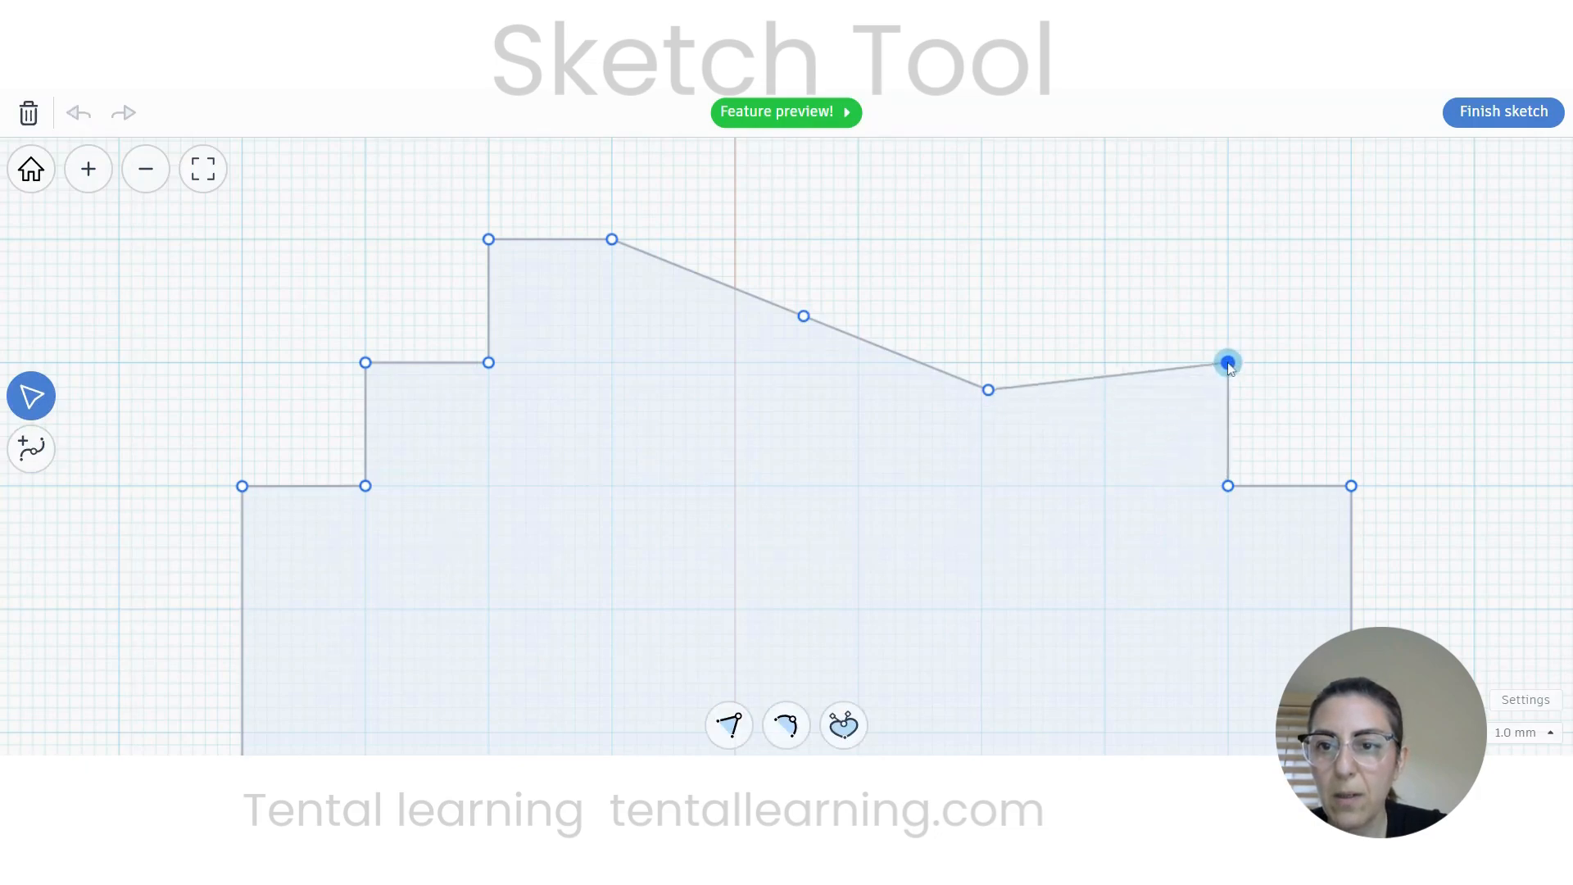
pyautogui.moveTo(996, 392); pyautogui.dragTo(1109, 369)
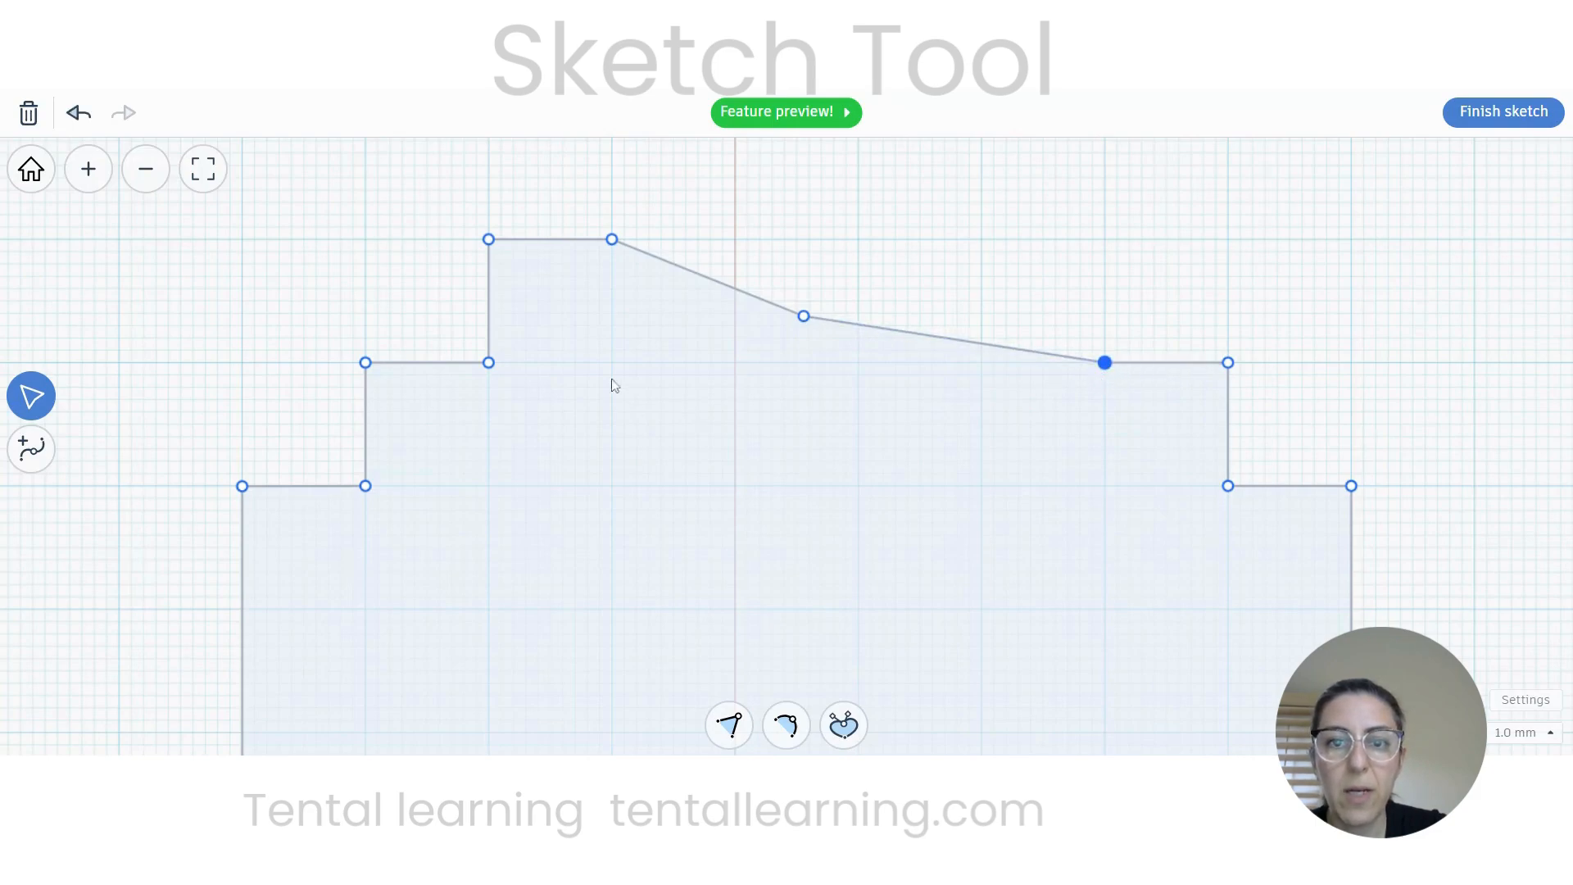
pyautogui.moveTo(807, 321); pyautogui.dragTo(1106, 251)
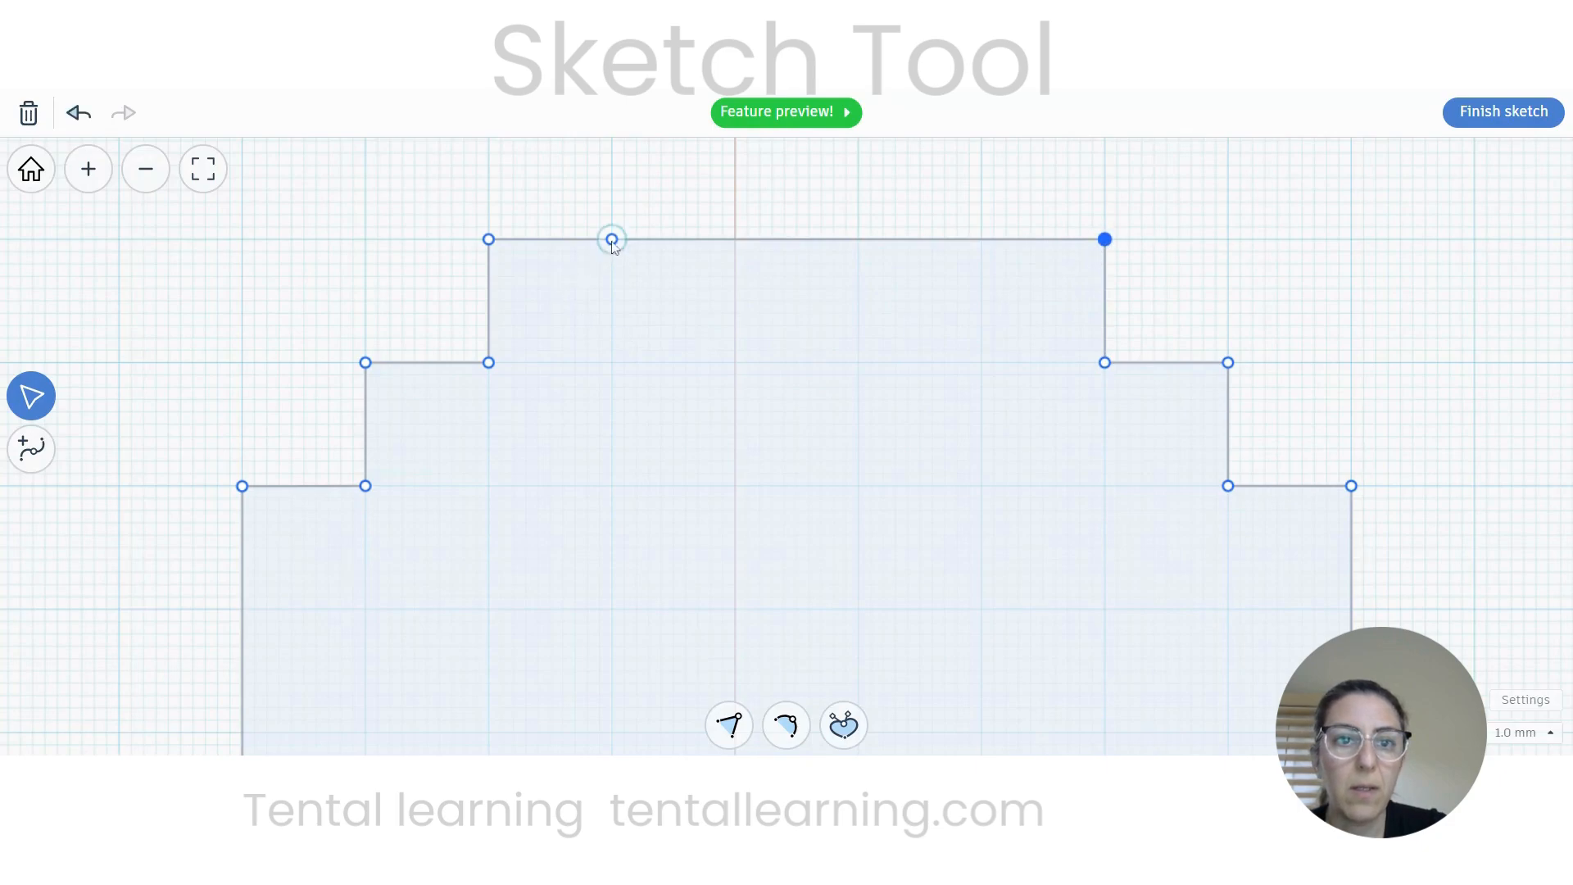
# Step: Remove the surplus point from the flat top edge between the two staircases
pyautogui.click(32, 448)
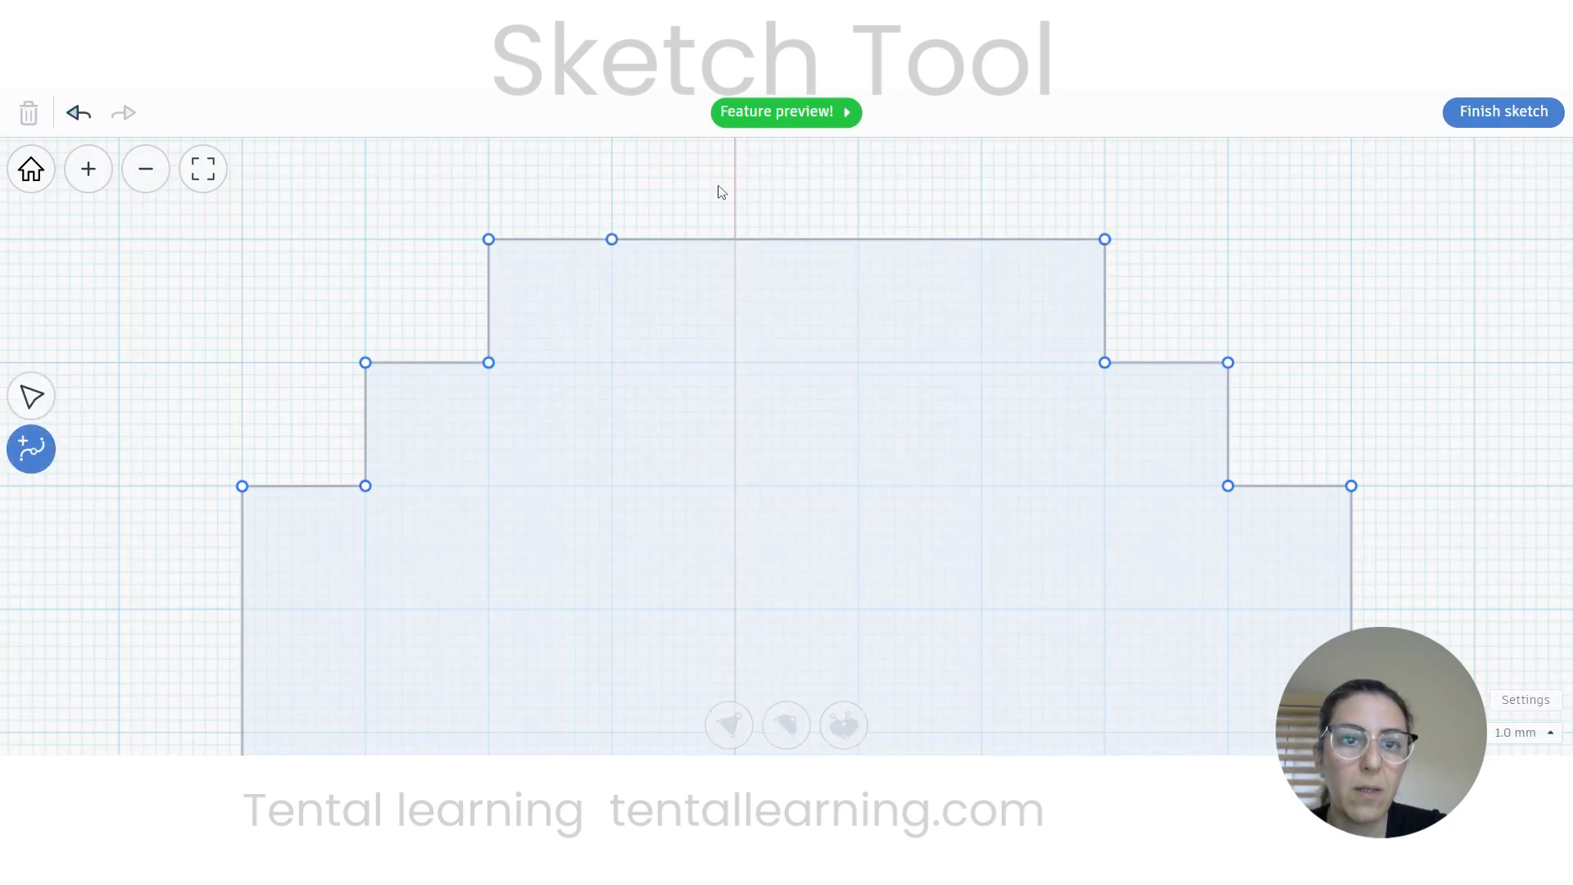
pyautogui.click(607, 239)
pyautogui.click(607, 242)
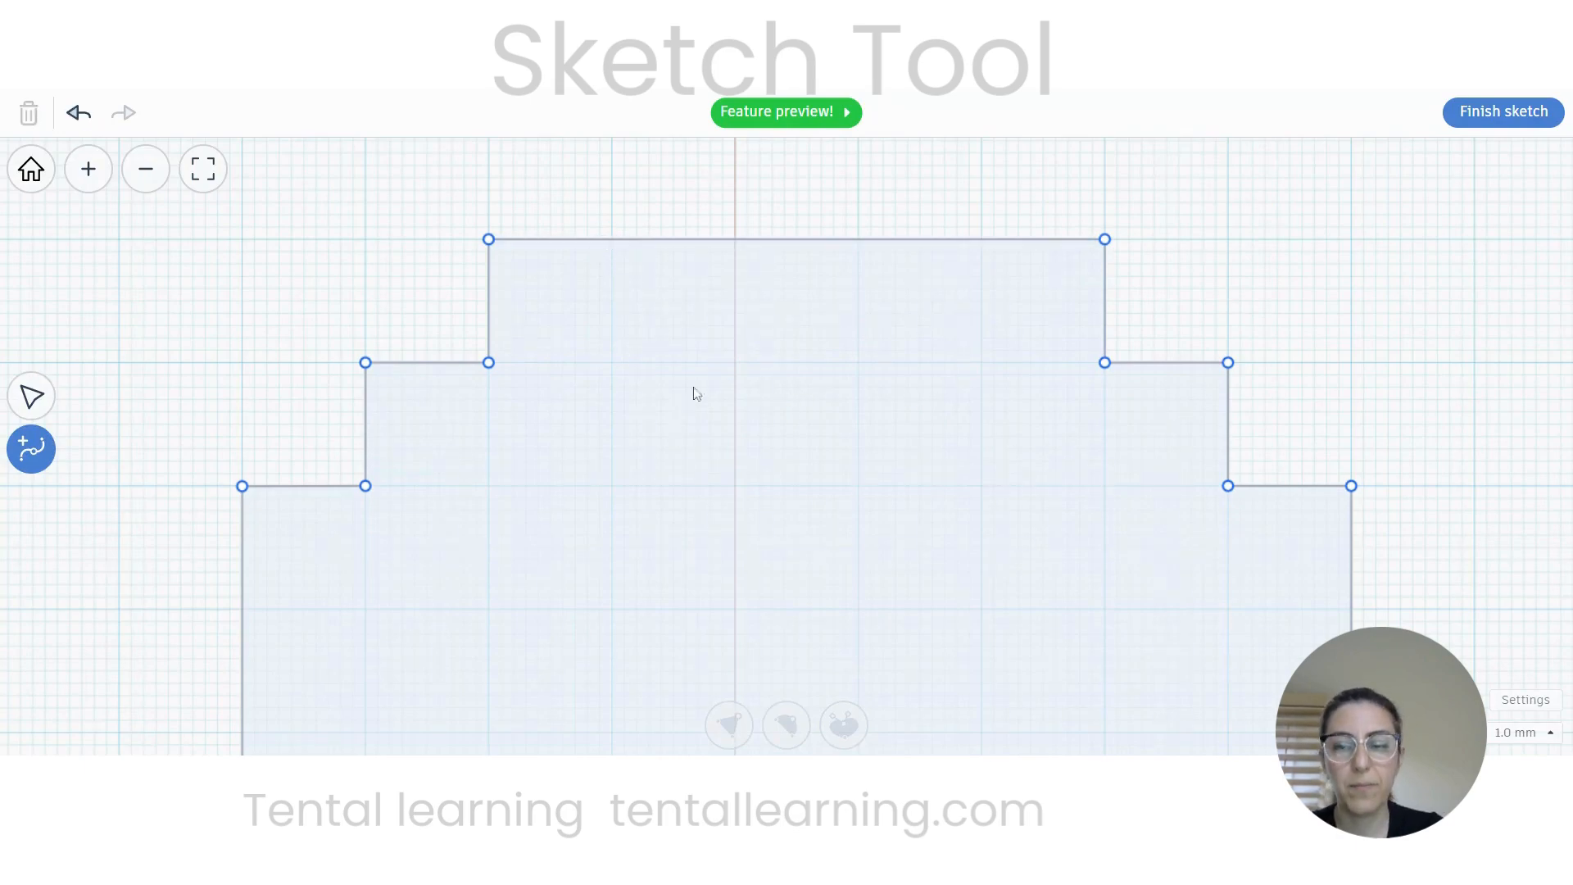
# Step: Finish the stepped sketch and view the resulting solid from above
pyautogui.scroll(-5, 730, 377)
pyautogui.moveTo(797, 490)
pyautogui.mouseDown(button='middle')
pyautogui.moveTo(804, 327)
pyautogui.moveTo(794, 398)
pyautogui.mouseUp(button='middle')
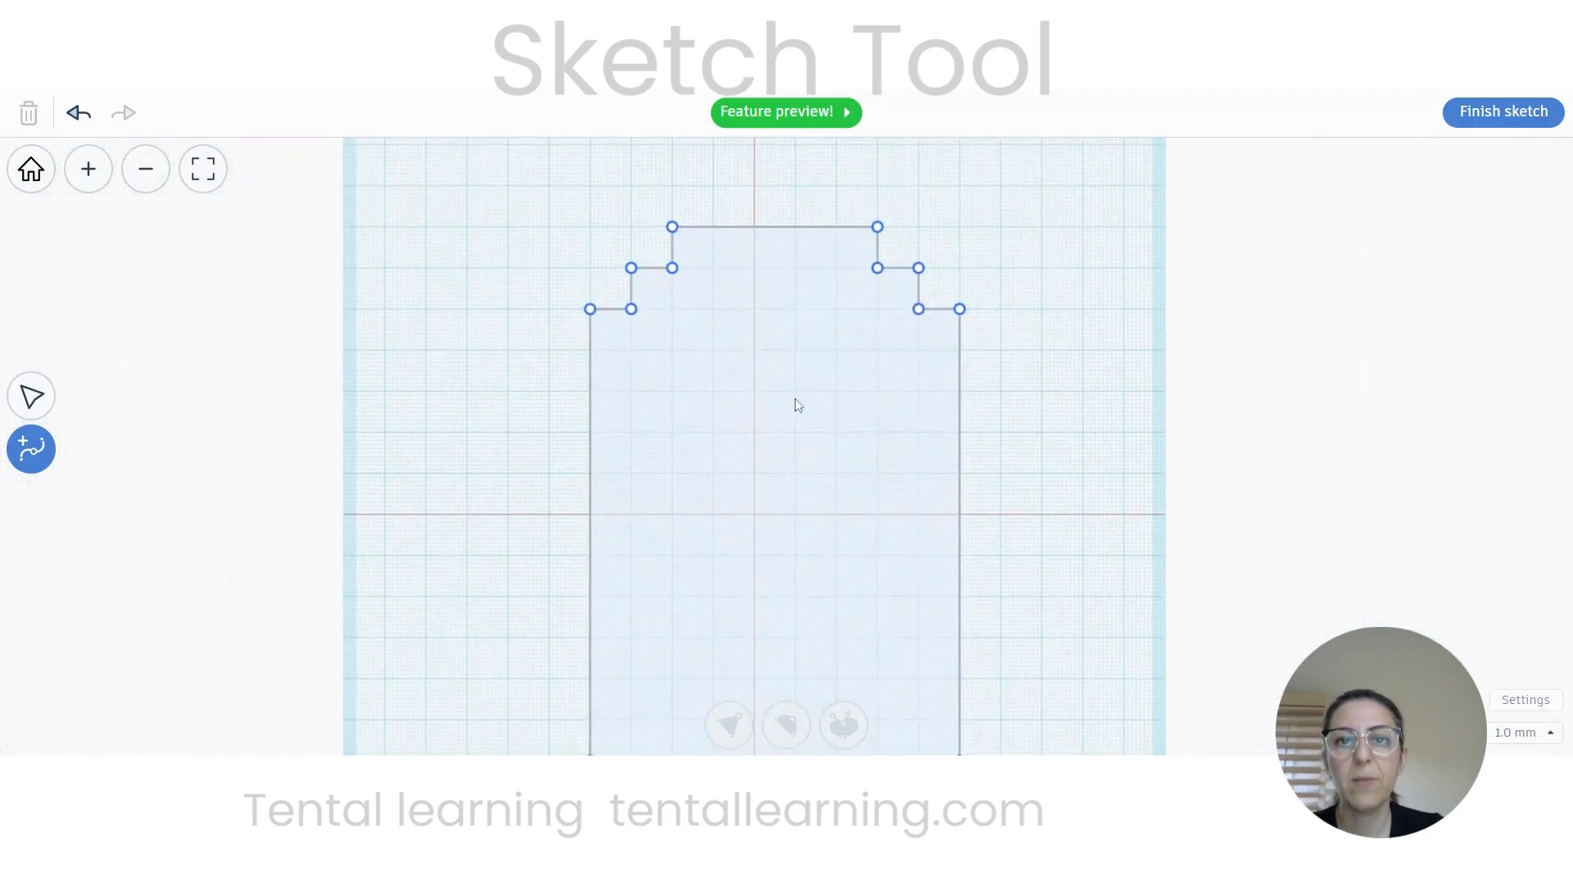
pyautogui.scroll(-3, 775, 414)
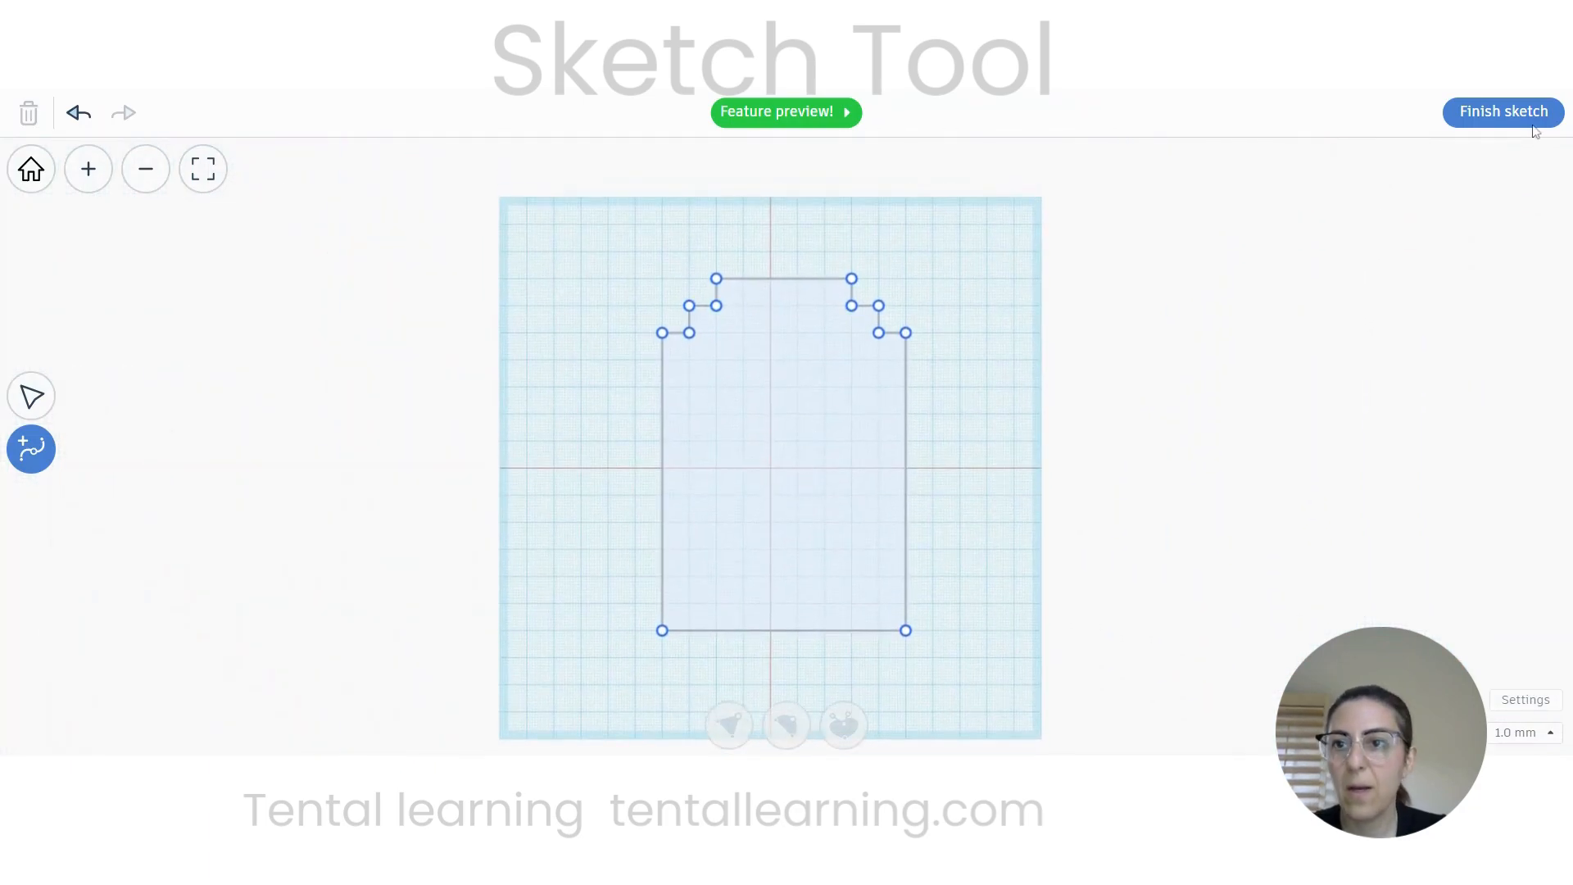
pyautogui.click(1479, 115)
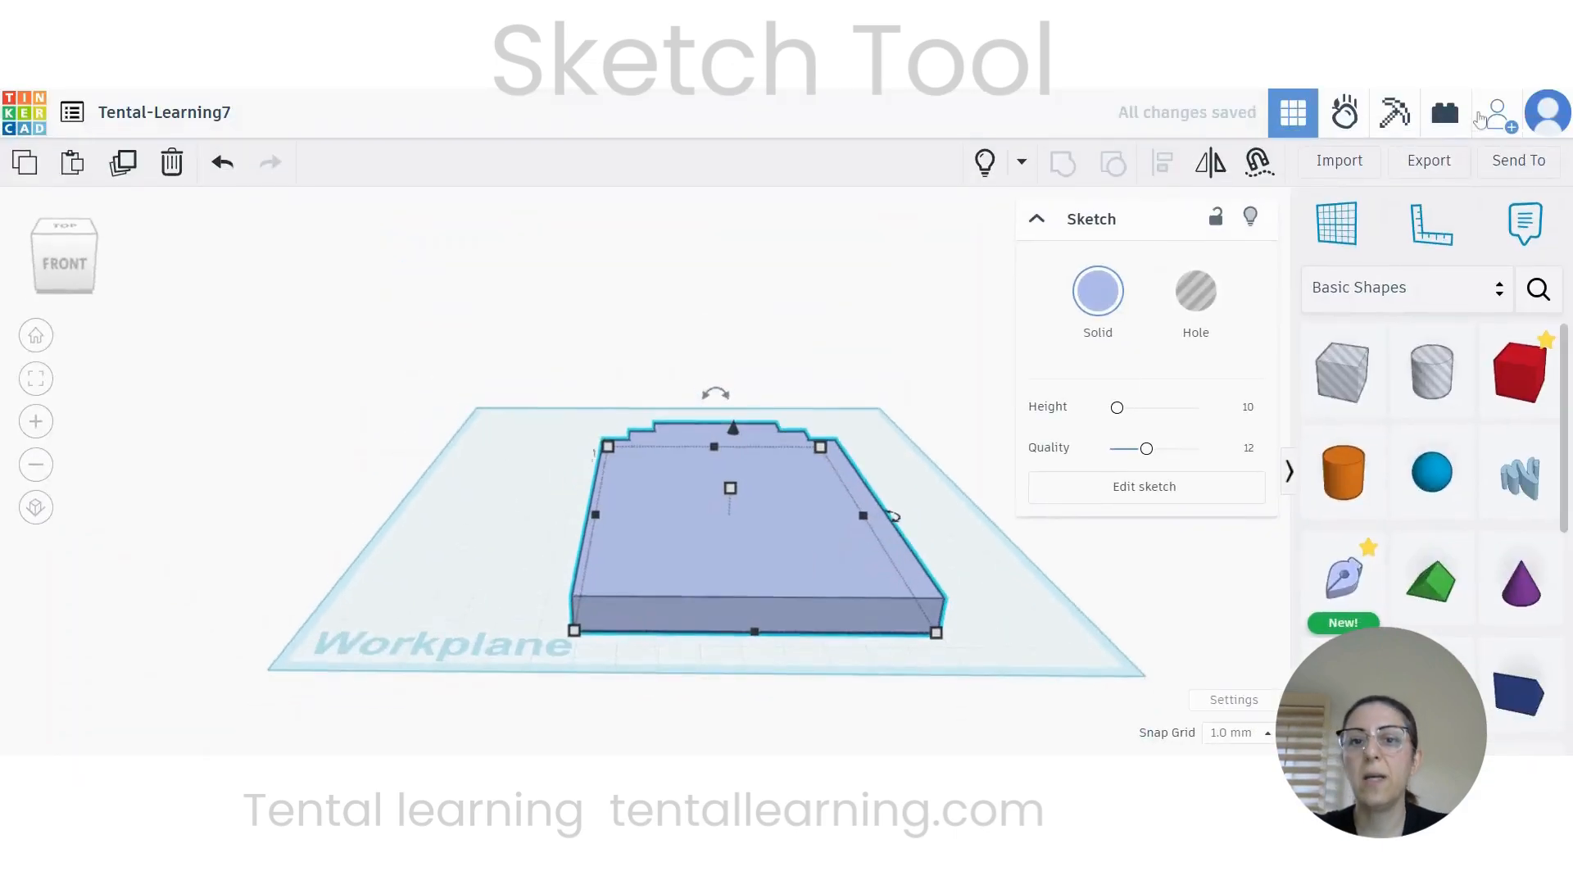
pyautogui.moveTo(745, 339); pyautogui.dragTo(773, 603, button='right')
pyautogui.scroll(-2, 798, 431)
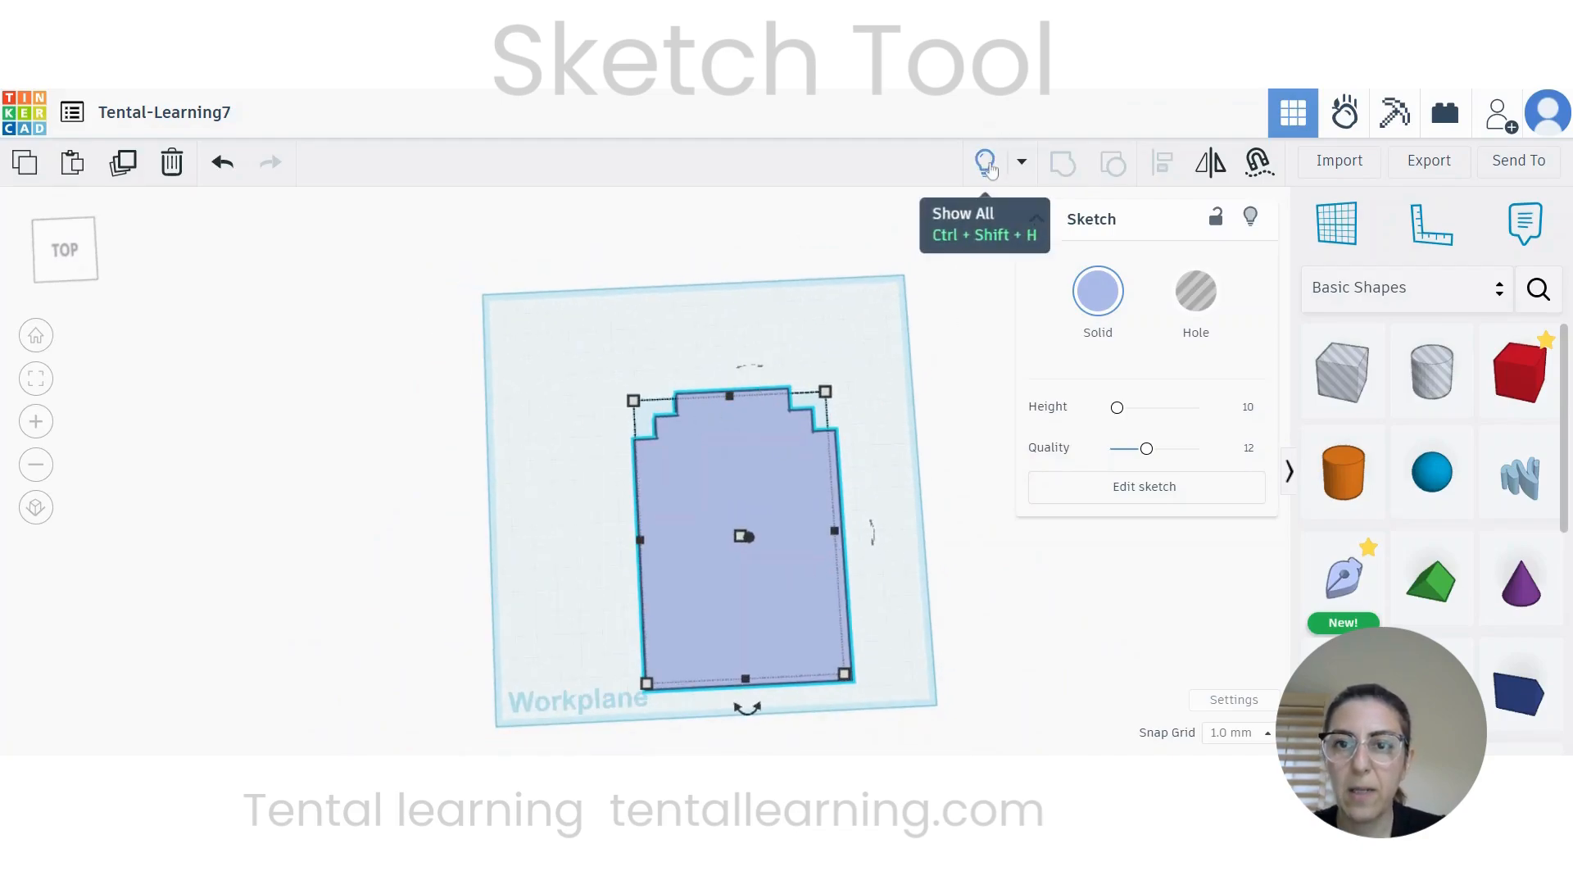
# Step: Show all hidden shapes and examine the example house facades, including their stepped and rounded tops
pyautogui.click(987, 164)
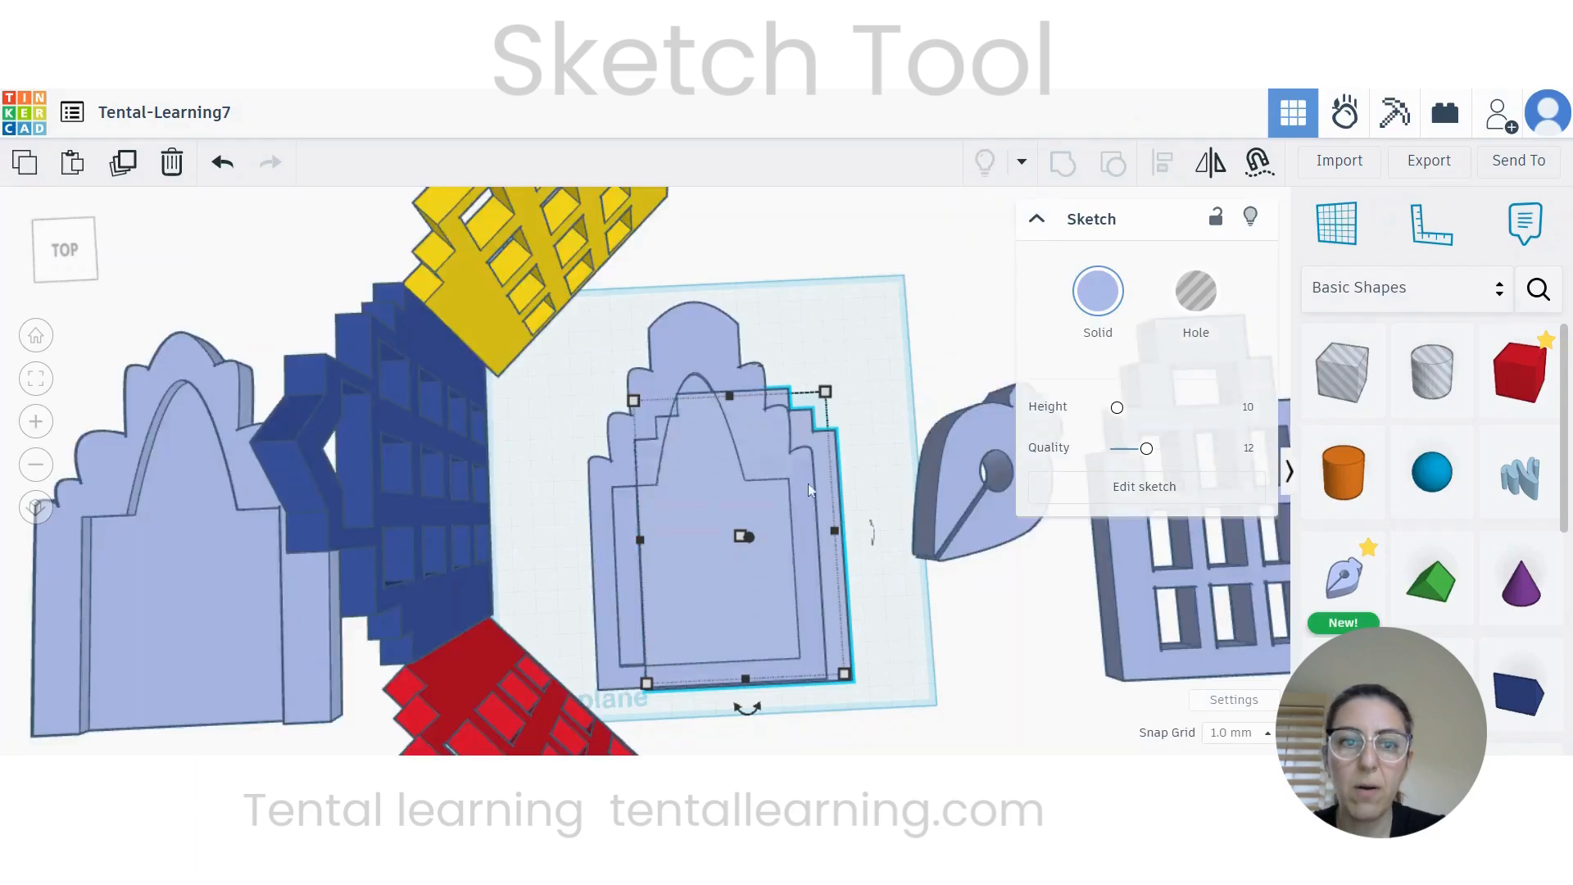
pyautogui.moveTo(804, 529); pyautogui.dragTo(613, 350, button='right')
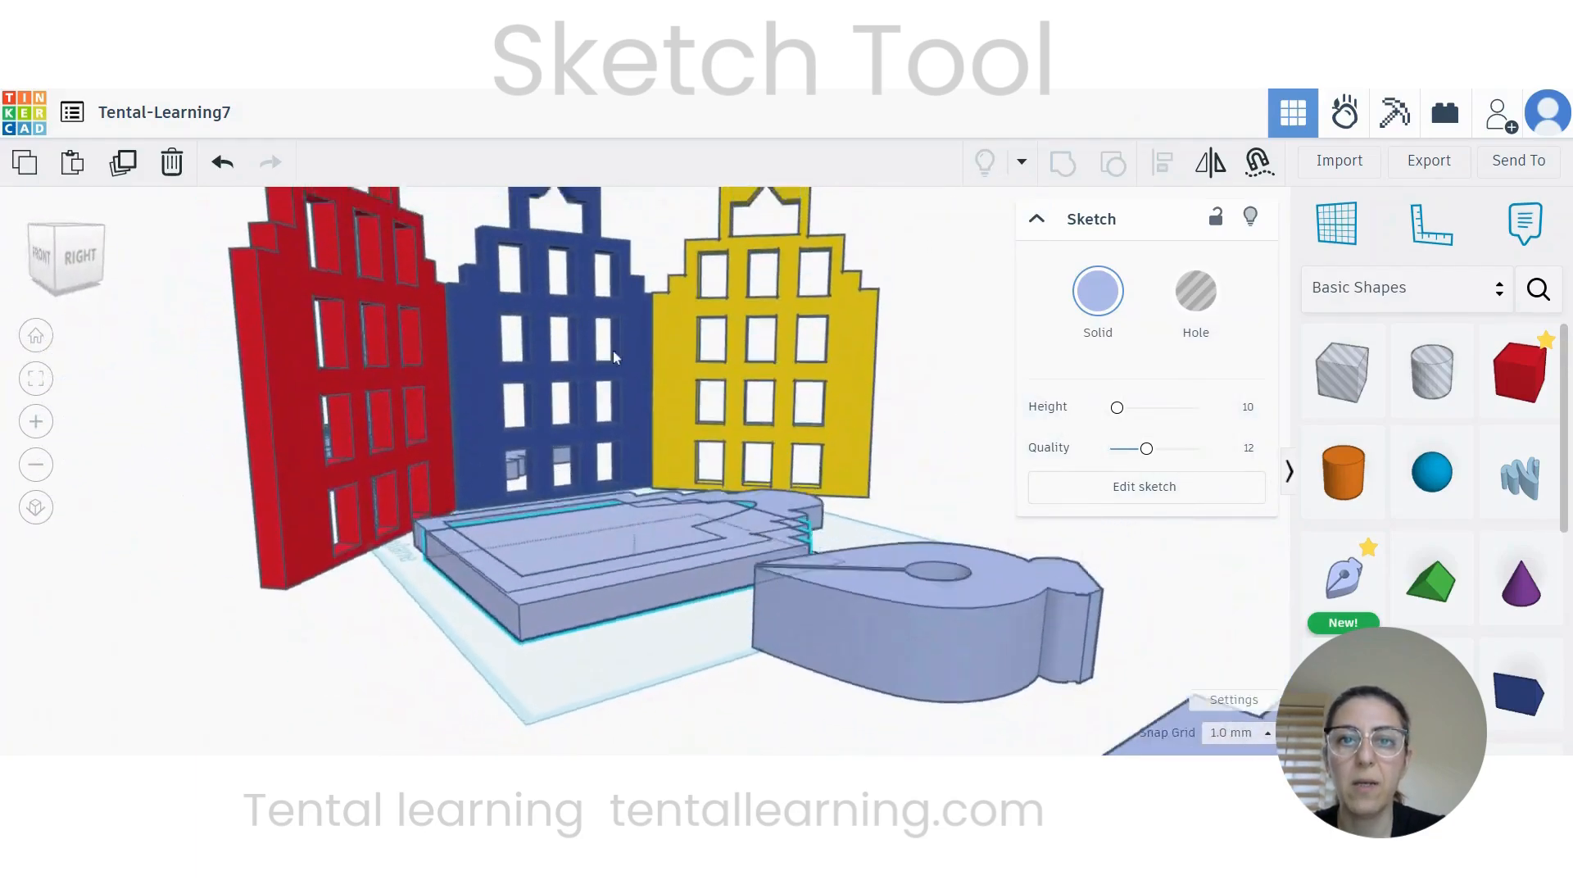
pyautogui.moveTo(613, 351); pyautogui.dragTo(583, 510, button='middle')
pyautogui.scroll(4, 701, 498)
pyautogui.moveTo(665, 559); pyautogui.dragTo(723, 544, button='right')
pyautogui.moveTo(747, 365); pyautogui.dragTo(708, 491, button='middle')
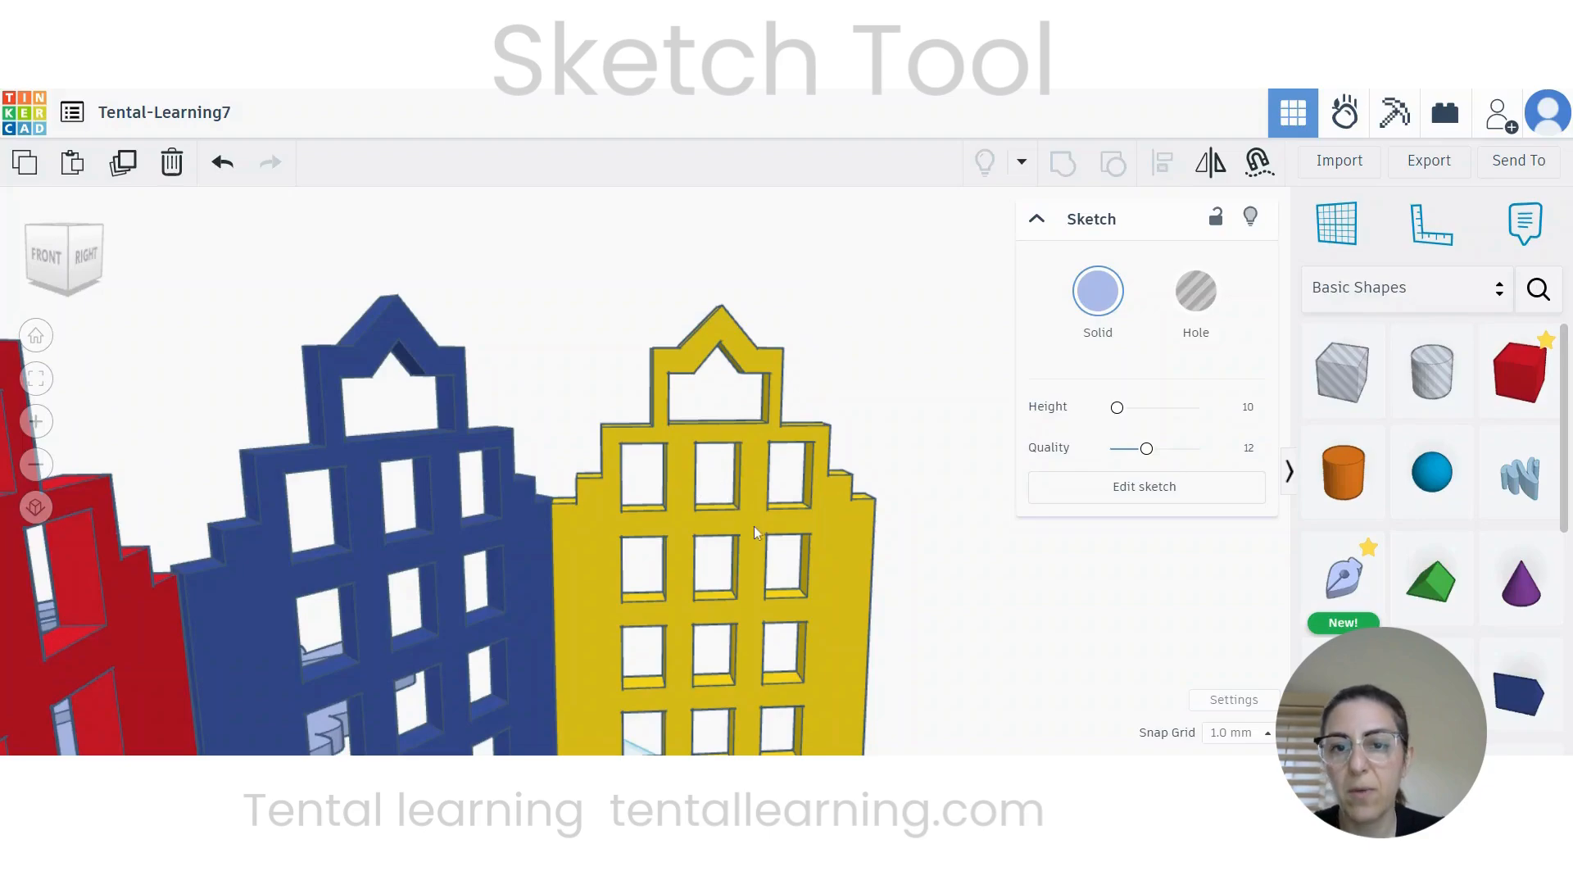
pyautogui.scroll(-2, 503, 565)
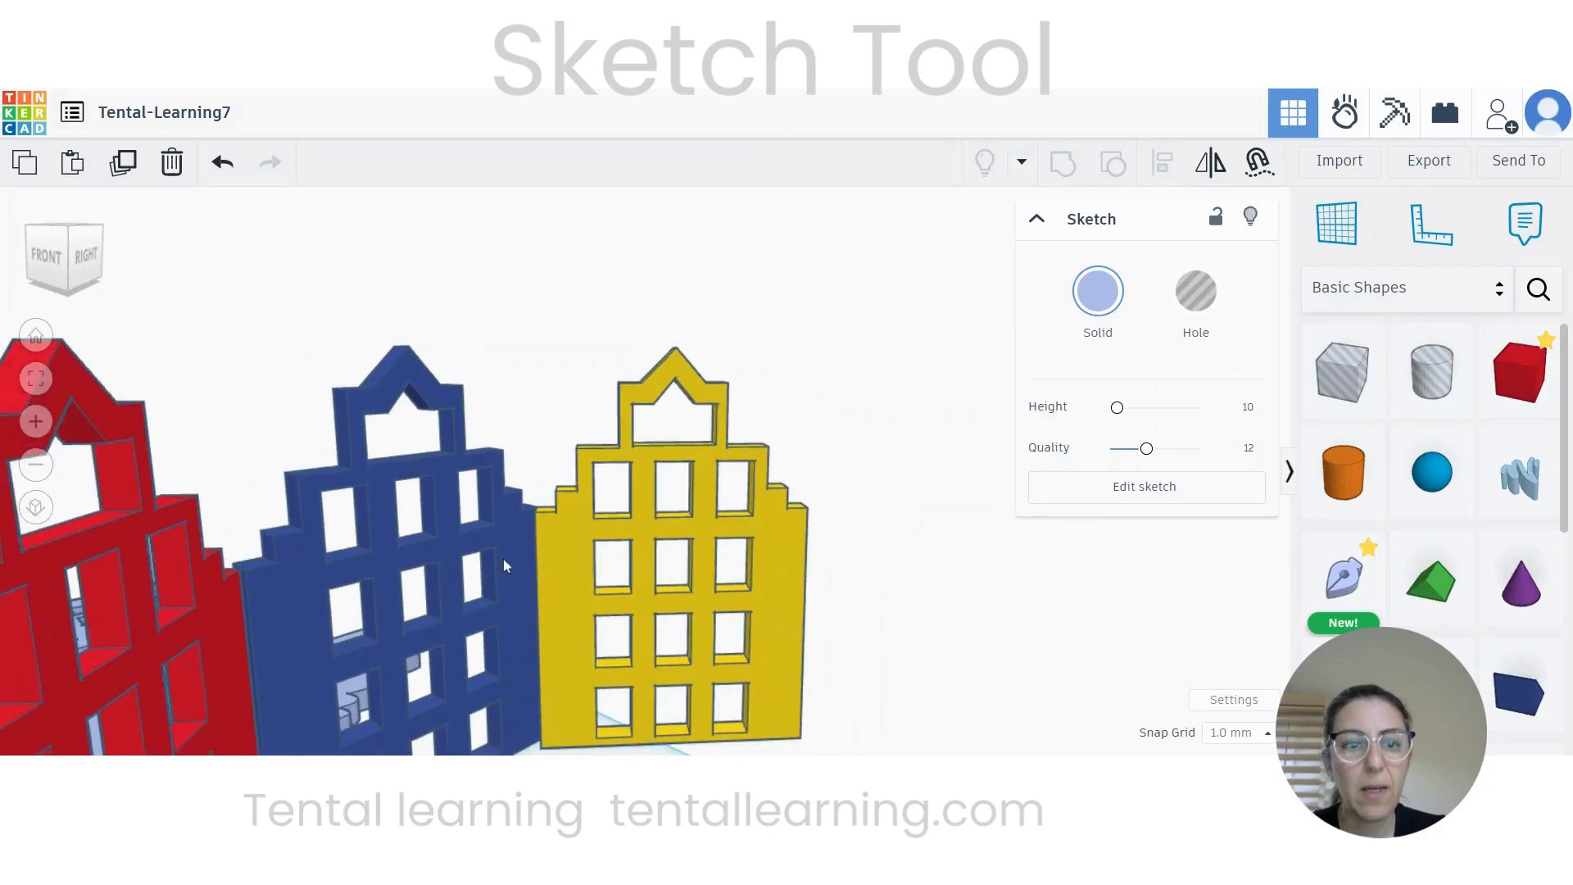
pyautogui.moveTo(503, 566); pyautogui.dragTo(608, 531, button='right')
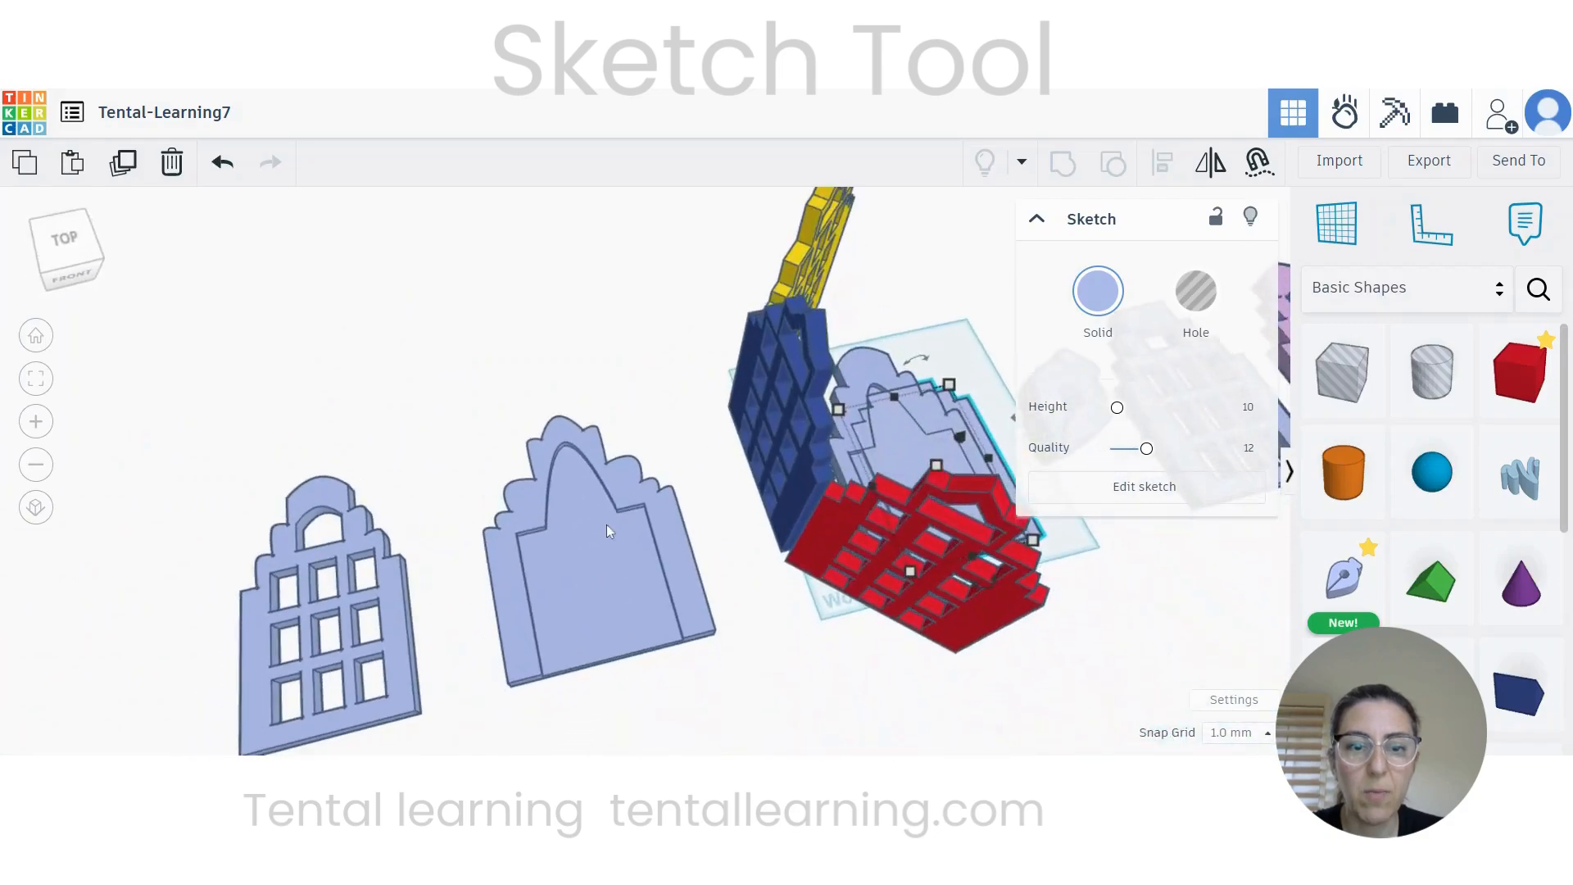
pyautogui.scroll(5, 607, 500)
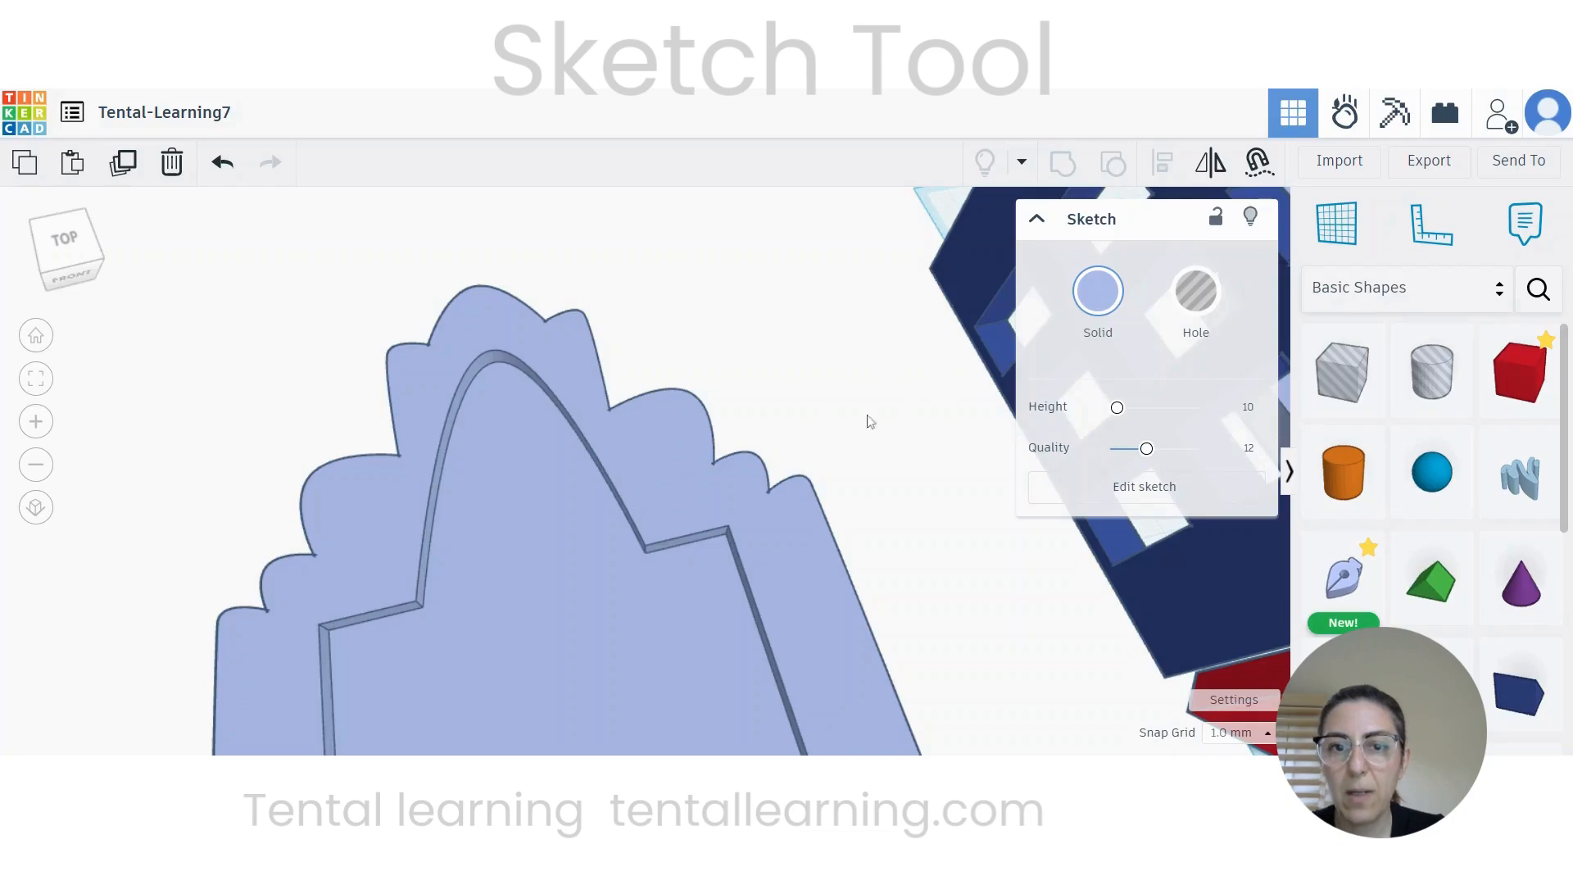
pyautogui.scroll(-6, 922, 381)
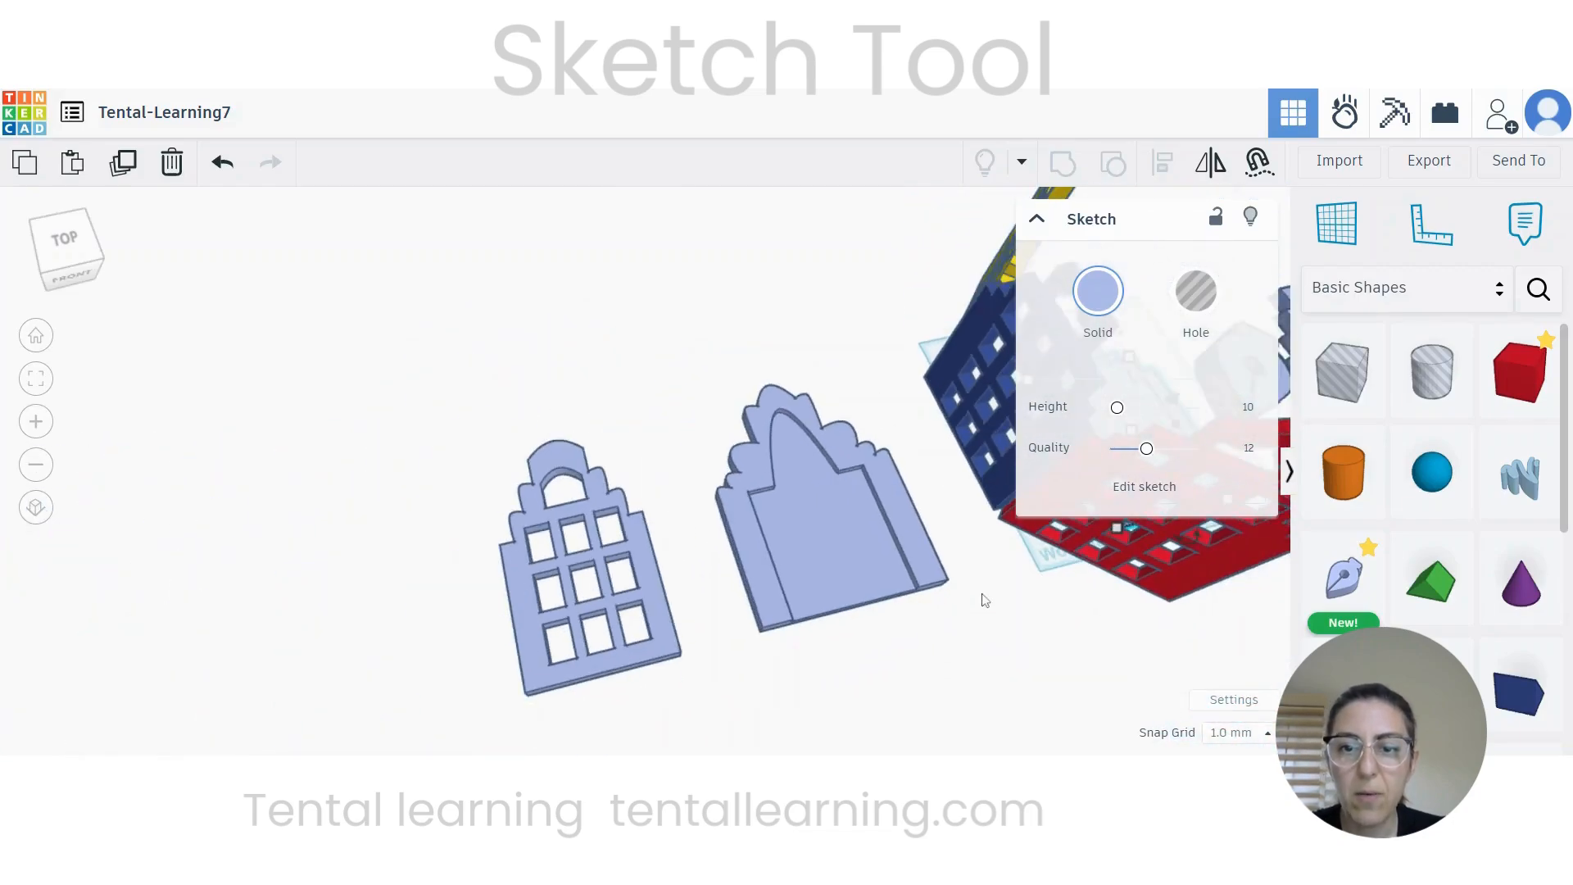
# Step: Hide the red, blue and yellow facades together with the two light-blue facades beside them
pyautogui.moveTo(1117, 664); pyautogui.dragTo(813, 596, button='right')
pyautogui.moveTo(277, 348); pyautogui.dragTo(693, 499)
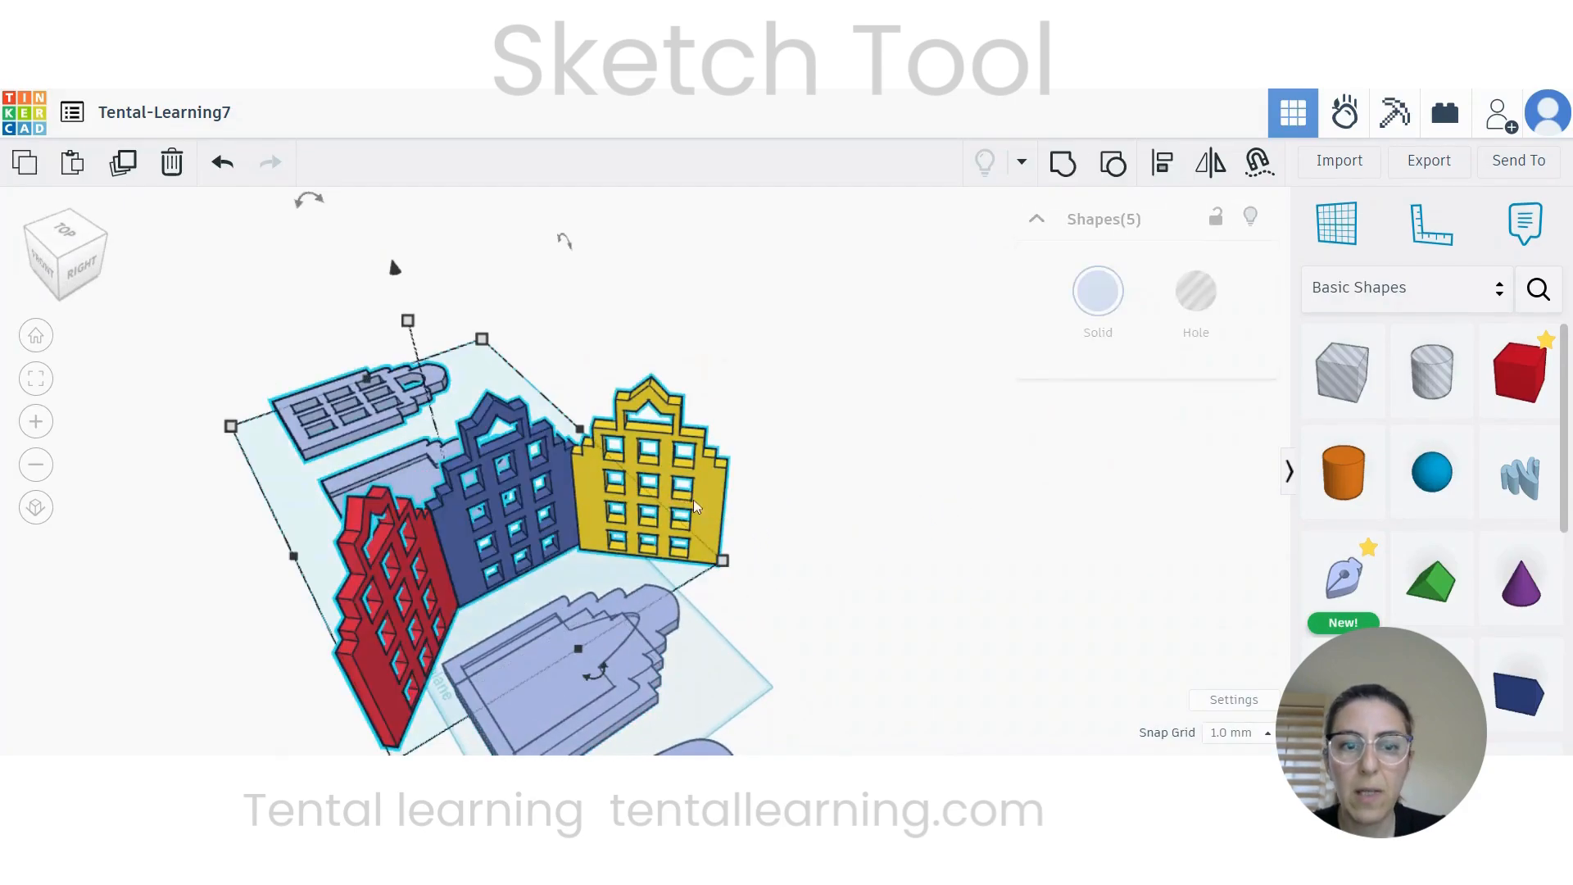
pyautogui.click(1252, 219)
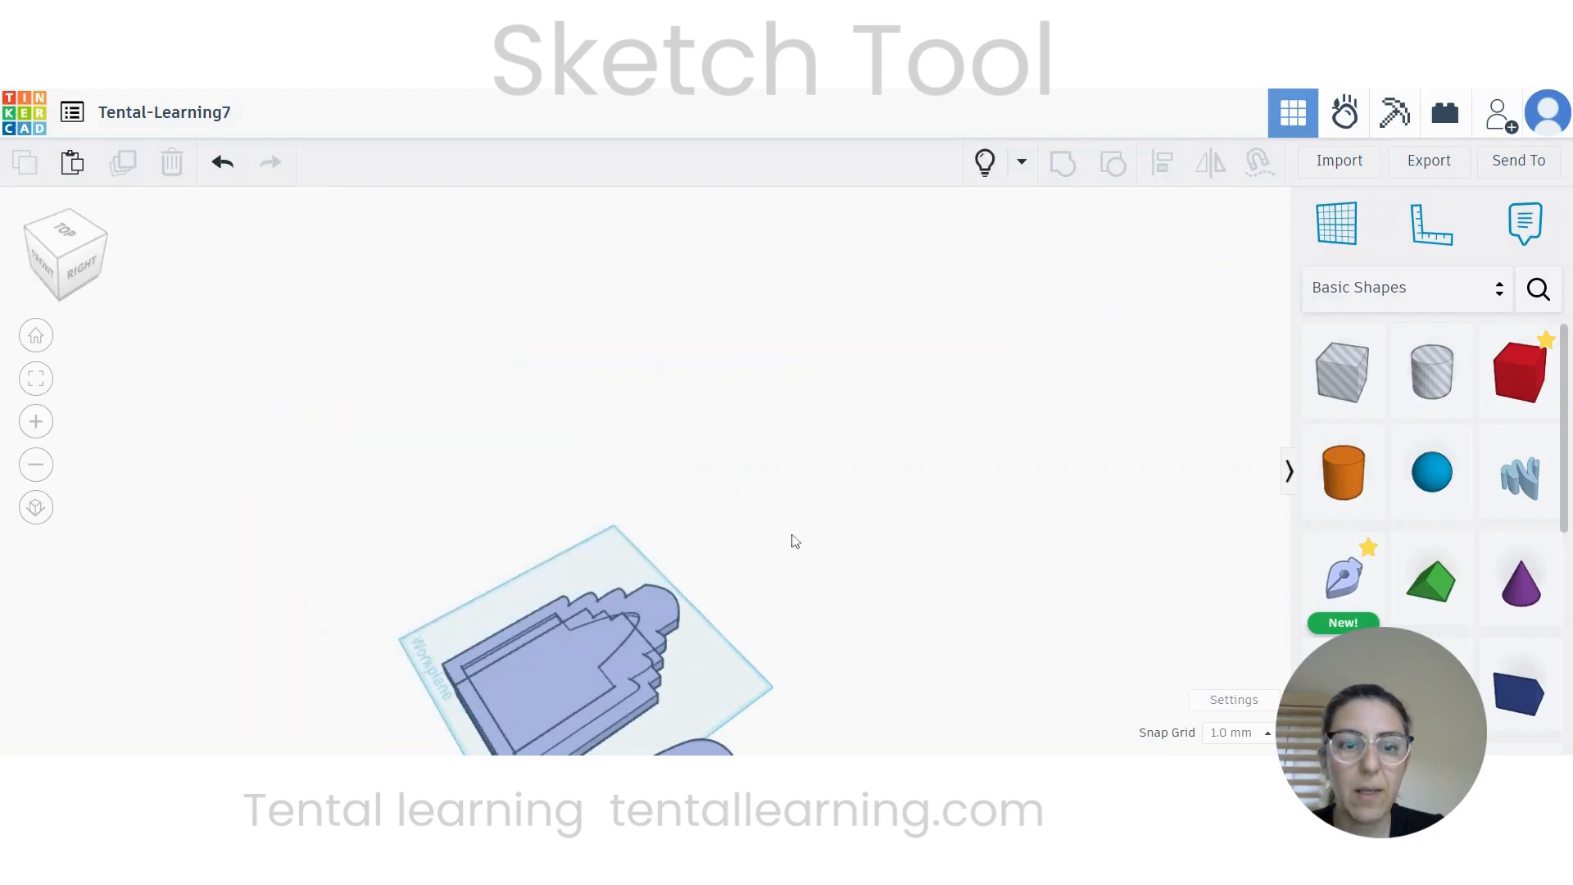
# Step: Hide the pen-nib shape and the two windowed facades lying next to the workplane
pyautogui.moveTo(811, 699); pyautogui.dragTo(775, 595, button='right')
pyautogui.click(777, 601)
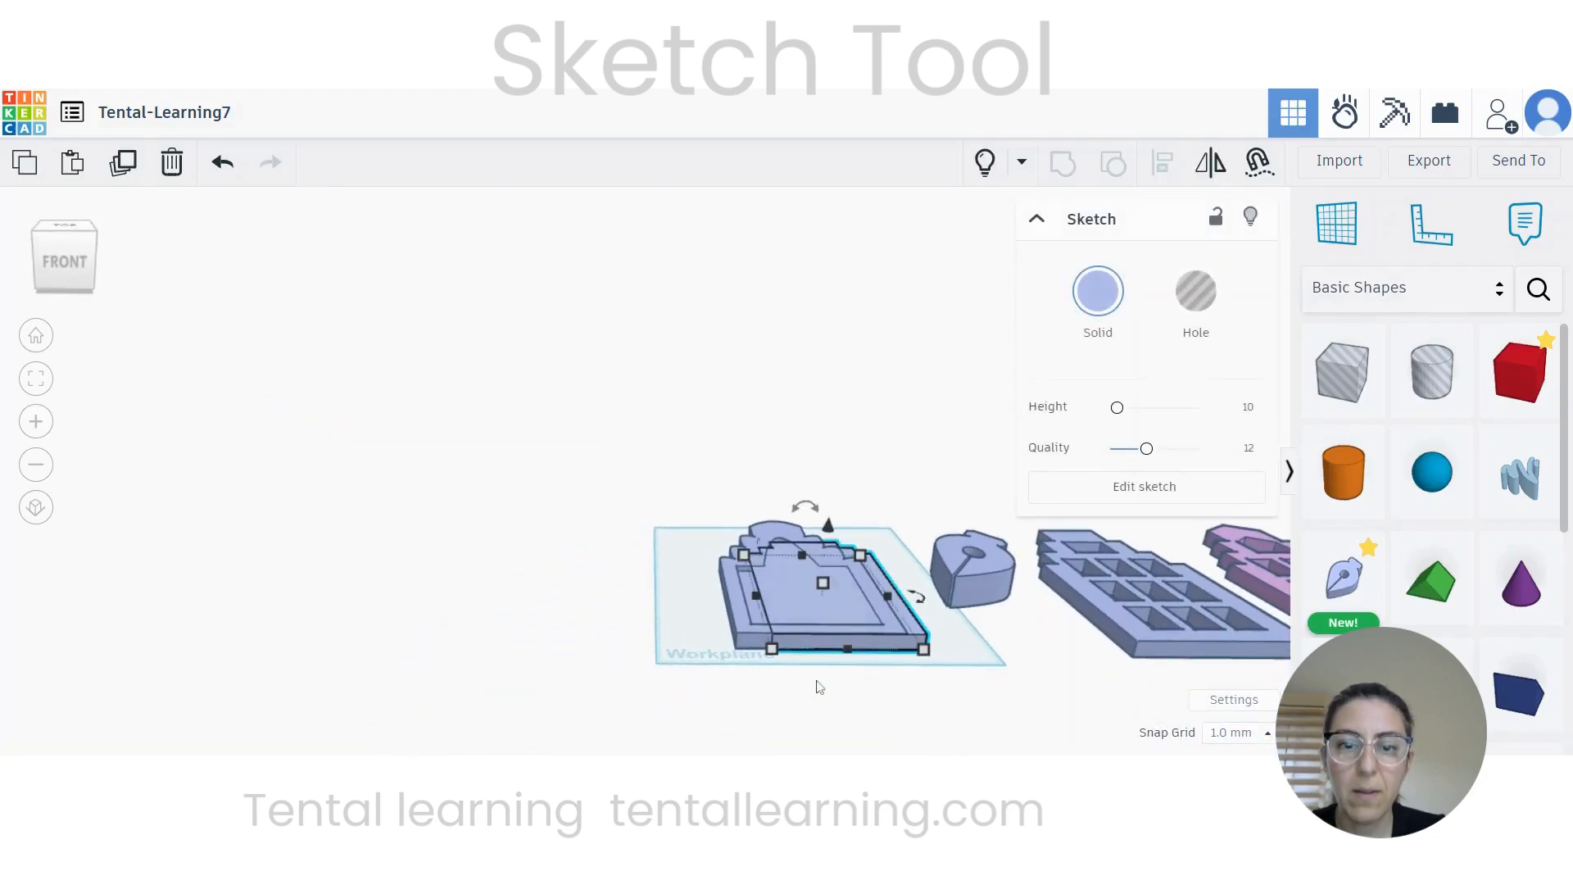
pyautogui.moveTo(1149, 622); pyautogui.dragTo(682, 547, button='middle')
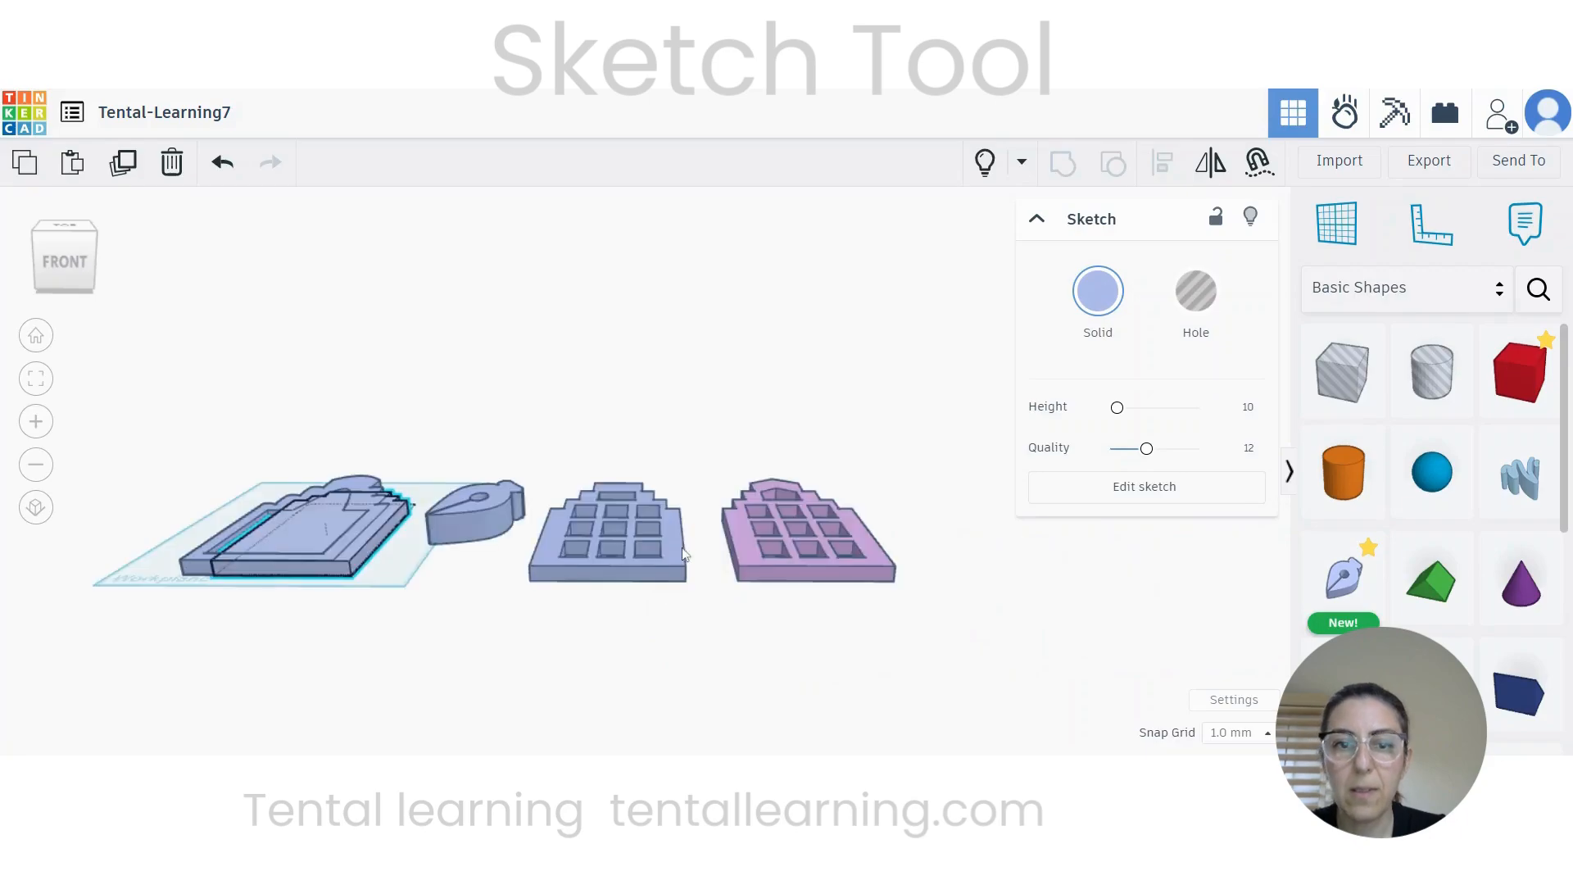
pyautogui.moveTo(498, 450); pyautogui.dragTo(933, 693)
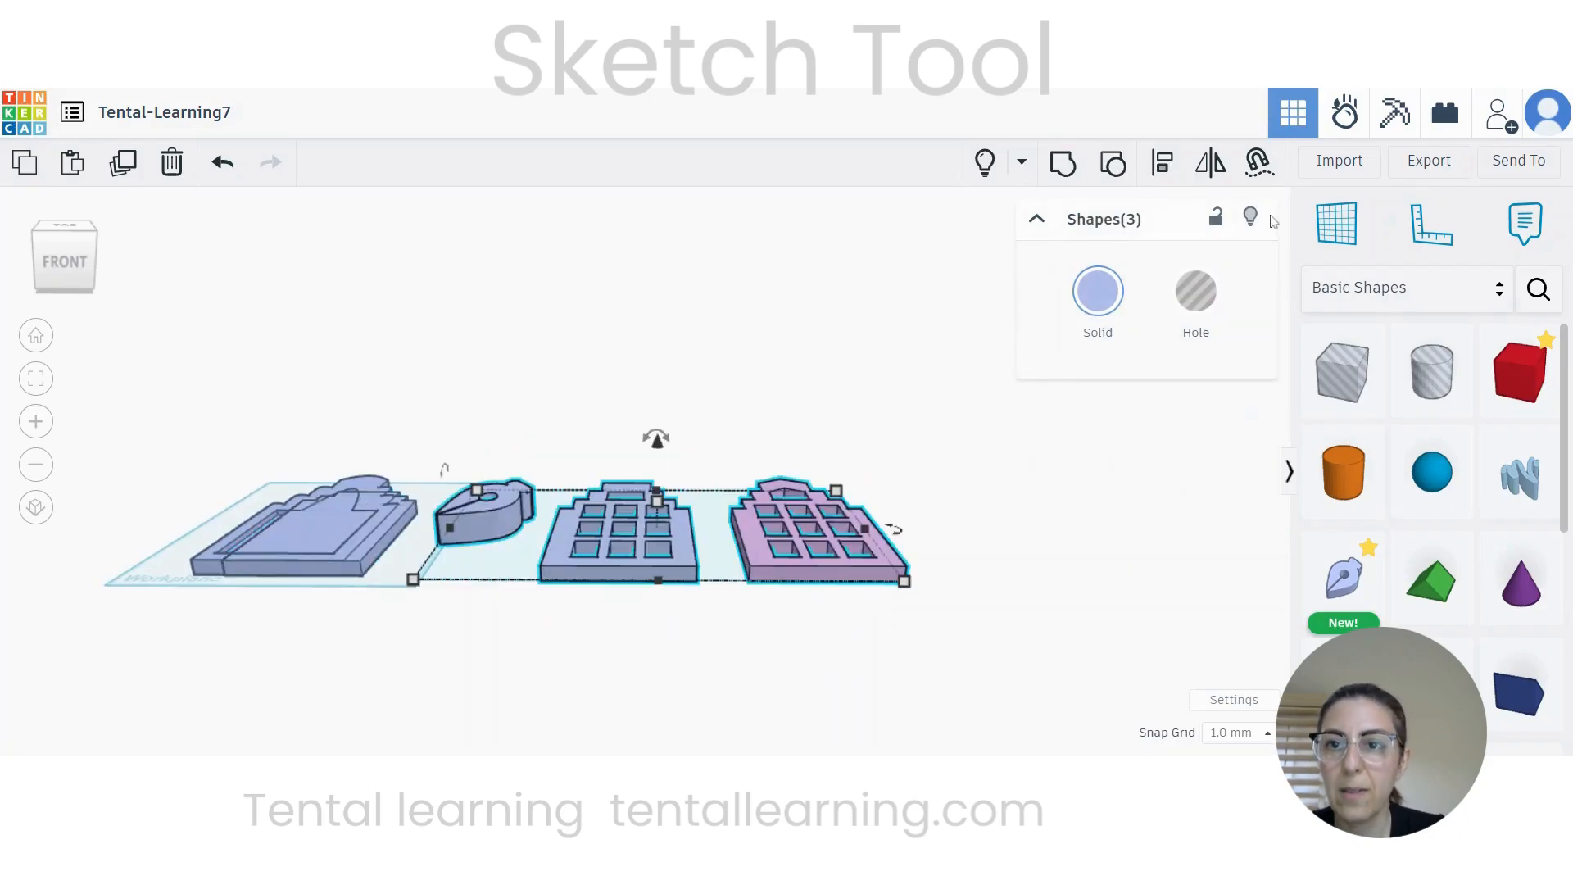
pyautogui.click(1251, 216)
# Step: Hide the round-topped facade that overlaps the stepped sketch on the workplane
pyautogui.moveTo(333, 557); pyautogui.dragTo(439, 659, button='right')
pyautogui.moveTo(439, 659); pyautogui.dragTo(621, 381, button='middle')
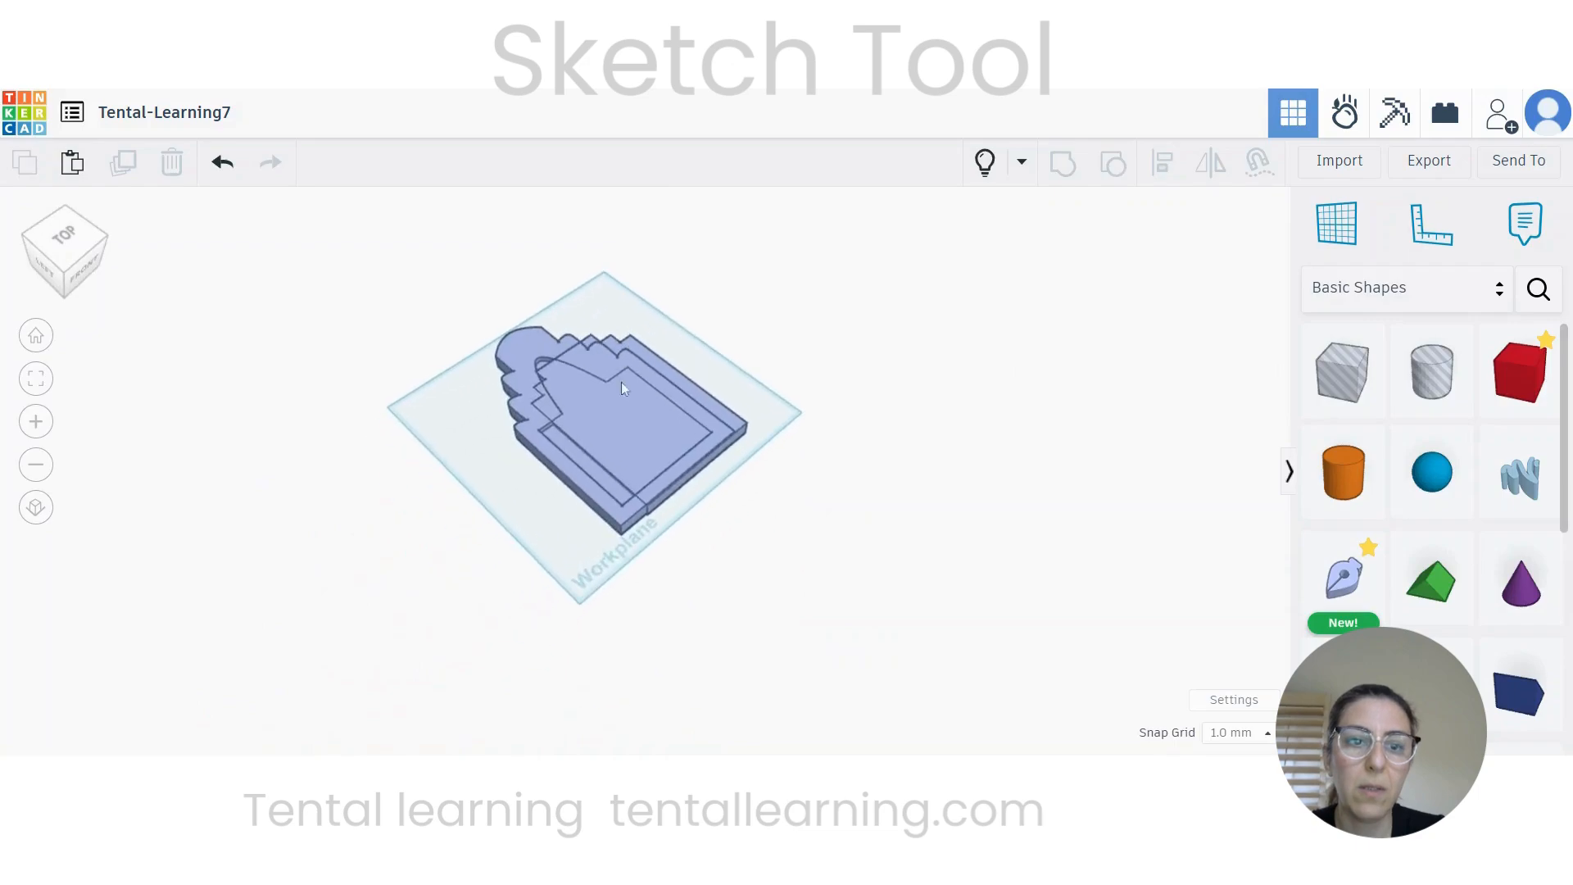
pyautogui.scroll(5, 610, 419)
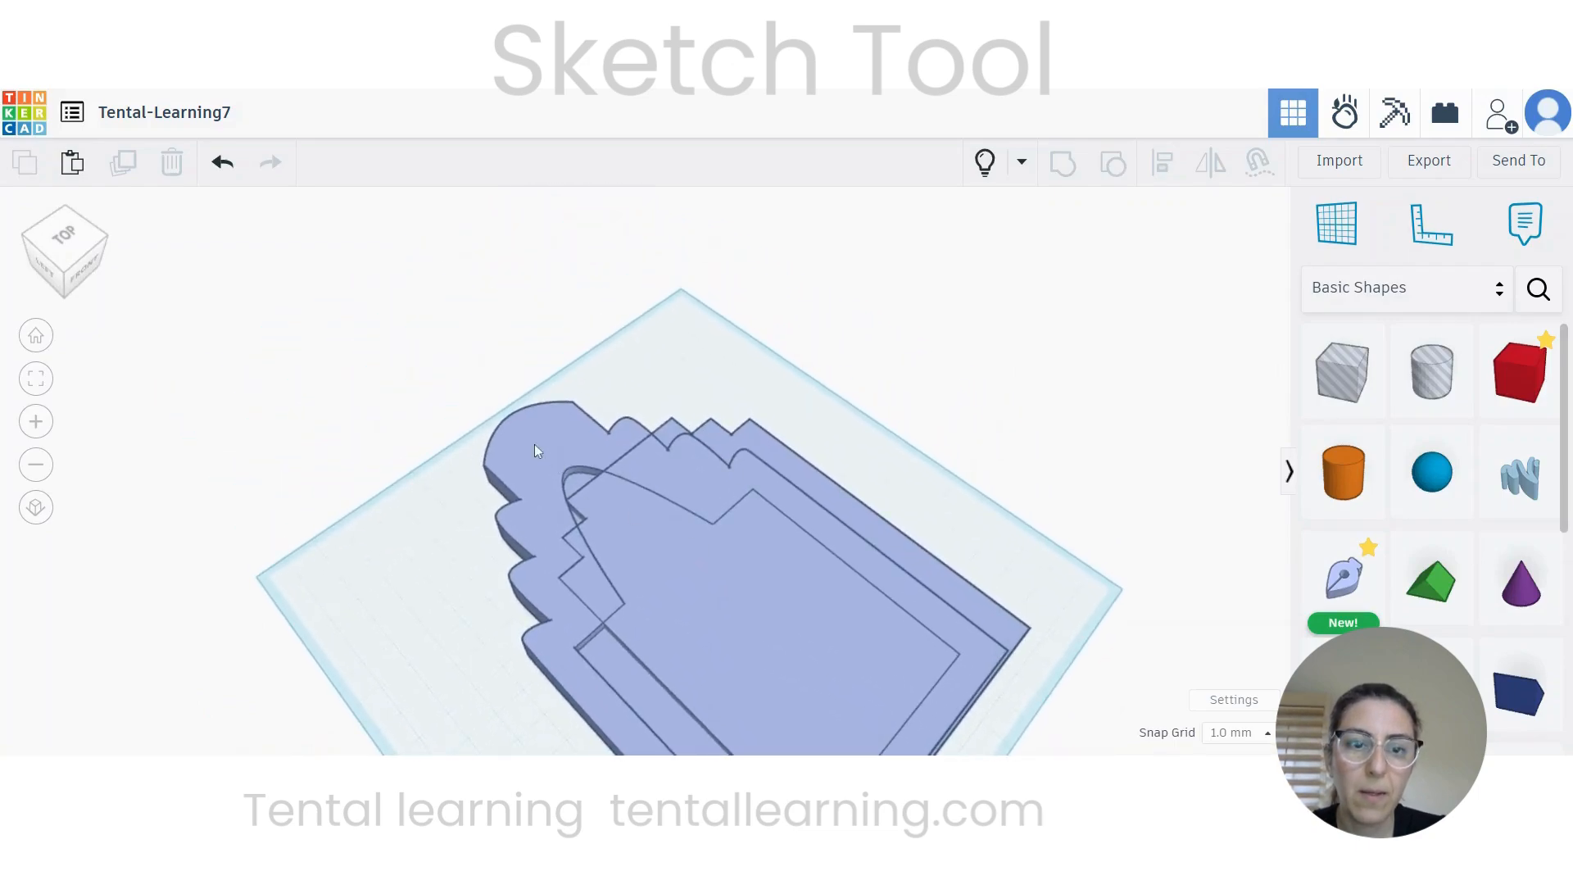
pyautogui.click(534, 444)
pyautogui.click(1252, 218)
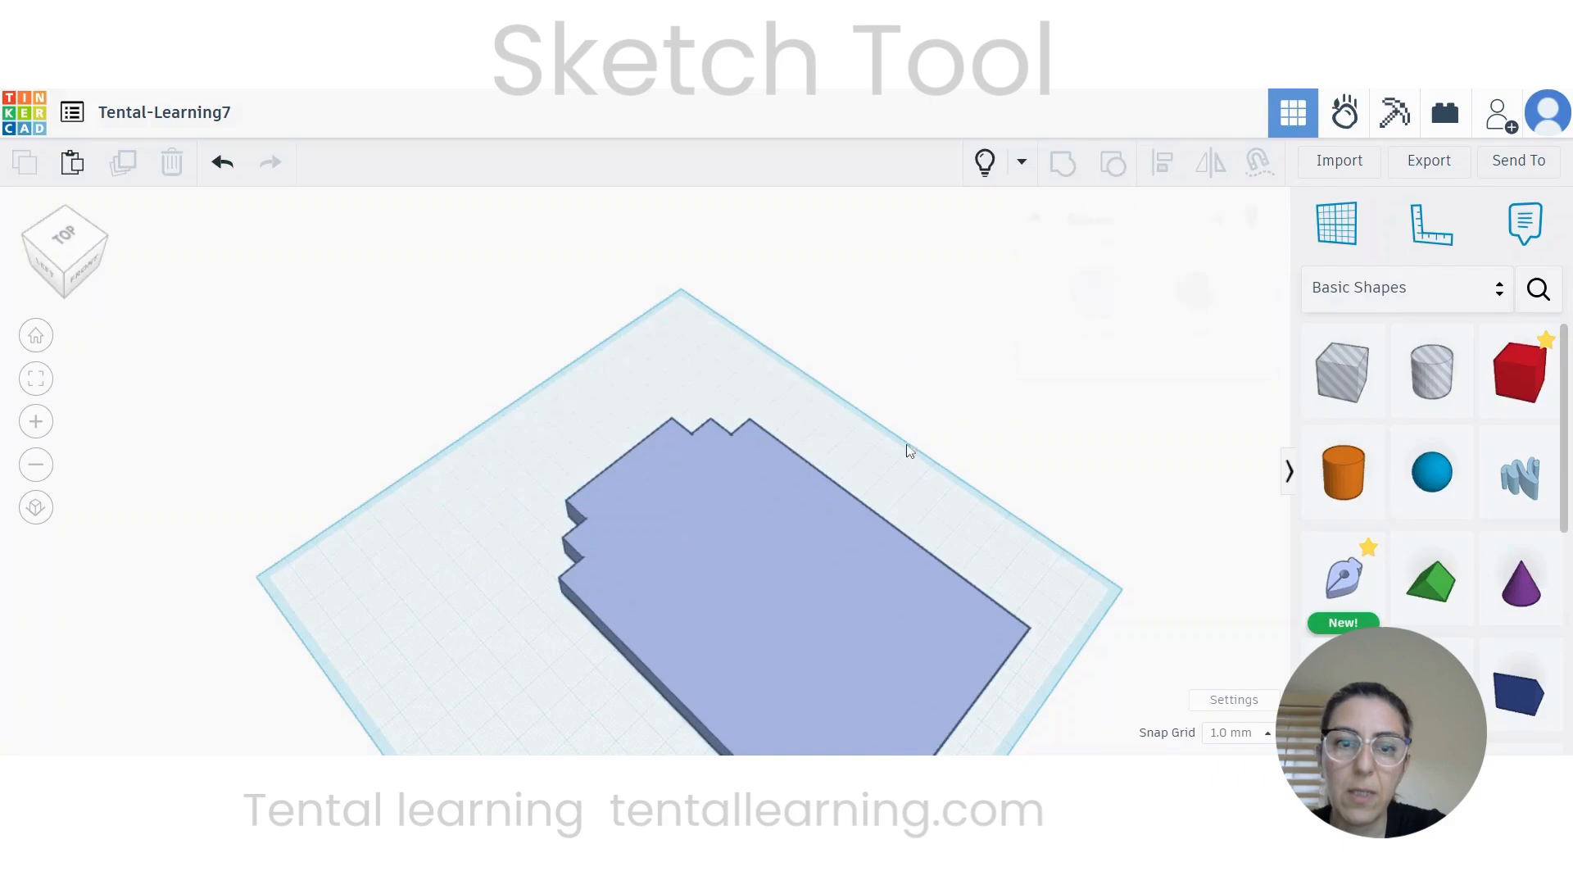
# Step: Reopen the stepped shape's sketch for editing and add three spaced-out points along its flat top edge
pyautogui.moveTo(929, 580); pyautogui.dragTo(601, 576, button='right')
pyautogui.moveTo(752, 370); pyautogui.dragTo(730, 429, button='middle')
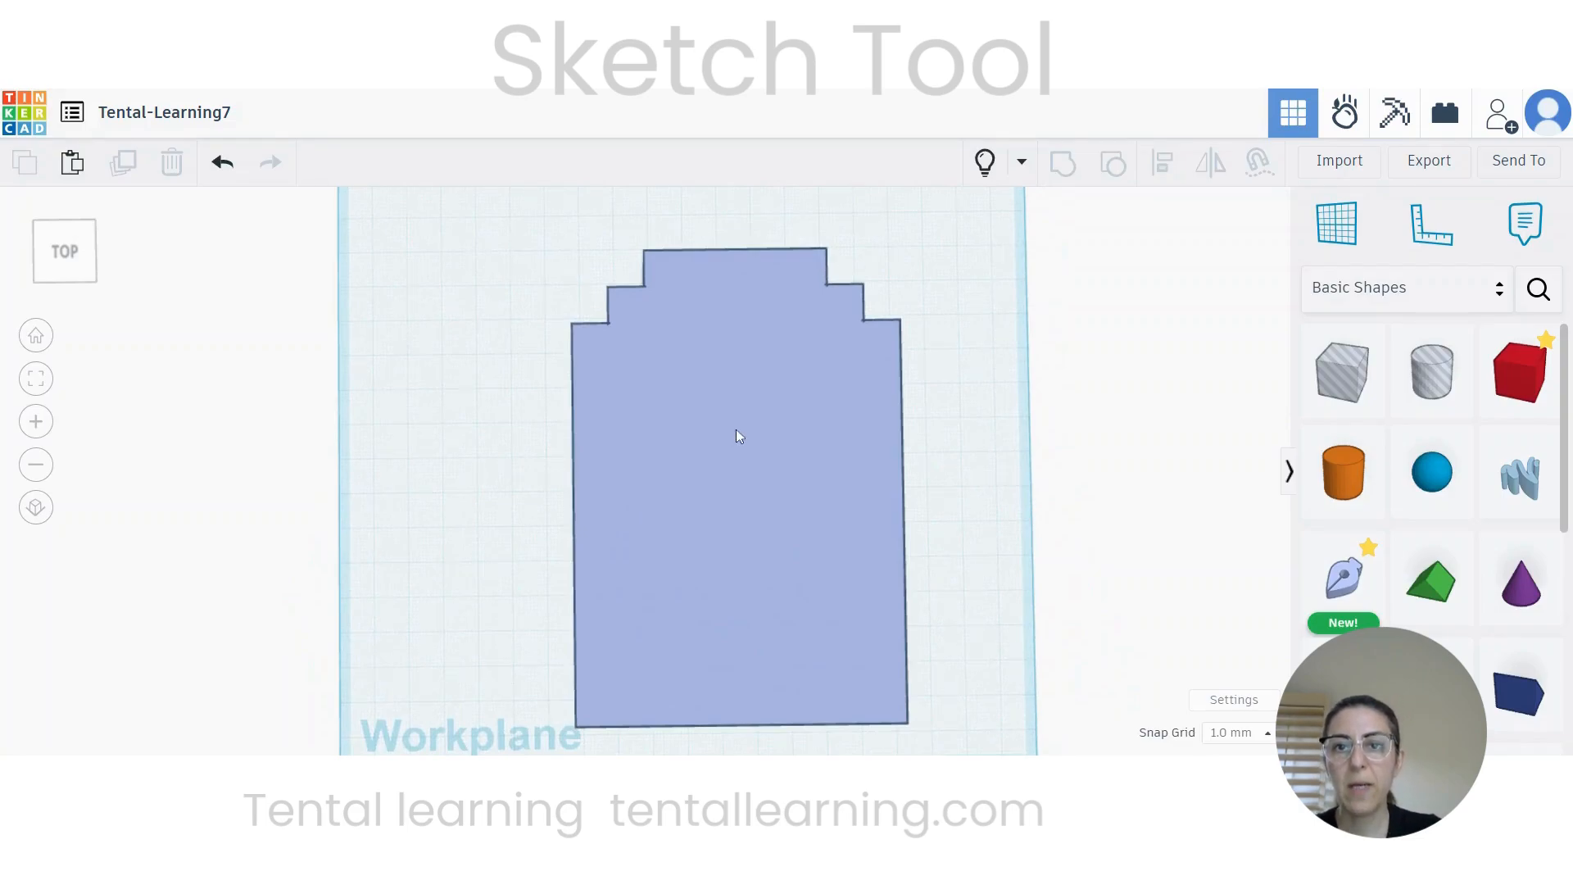
pyautogui.click(736, 434)
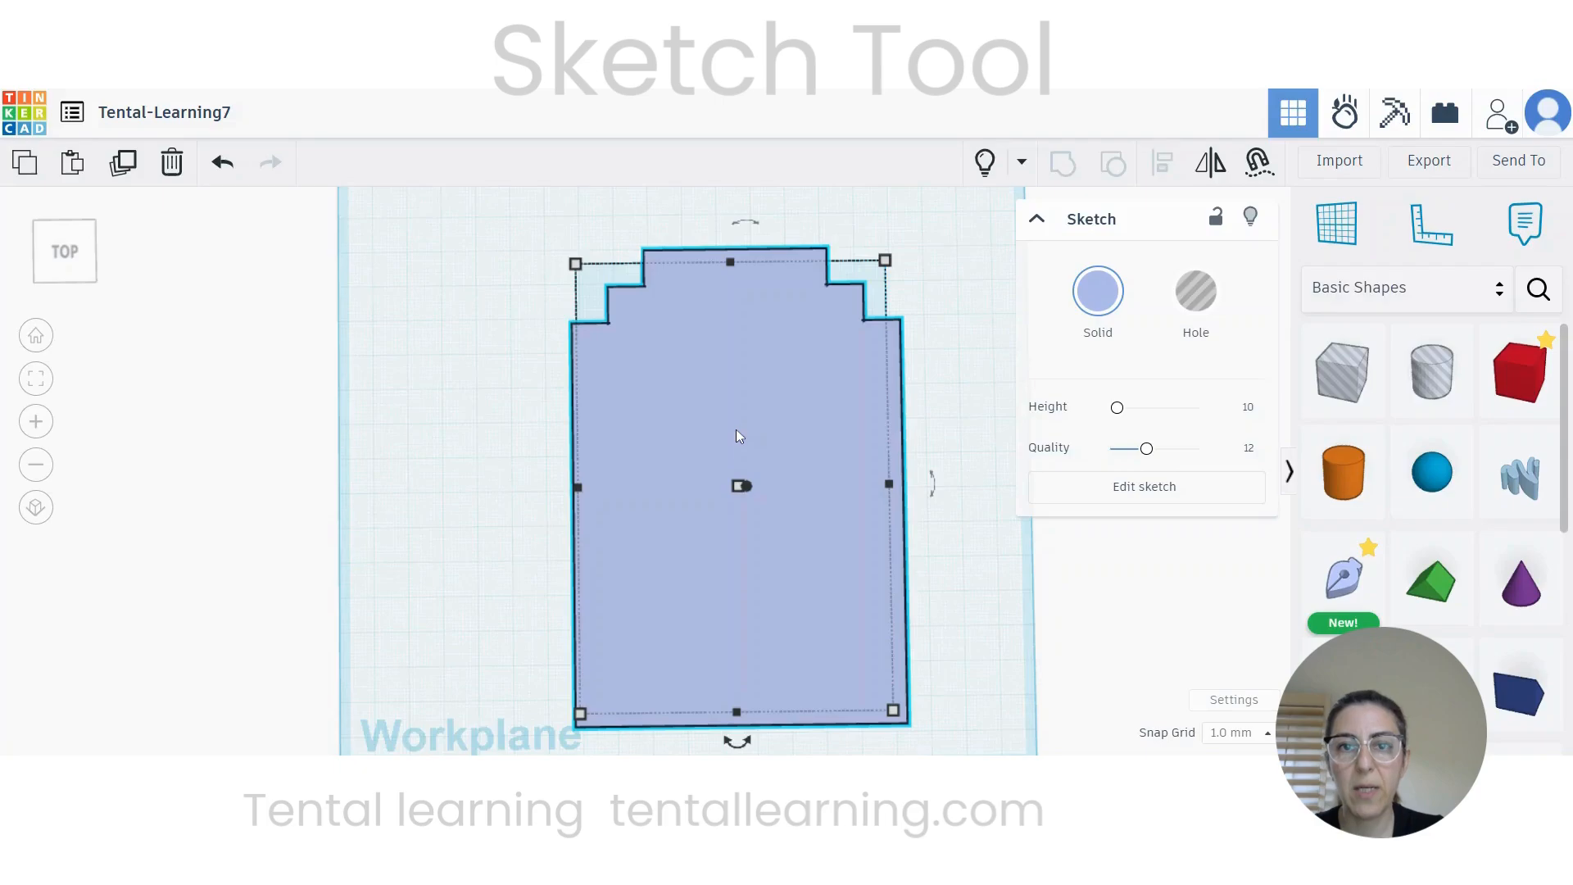
pyautogui.click(1139, 489)
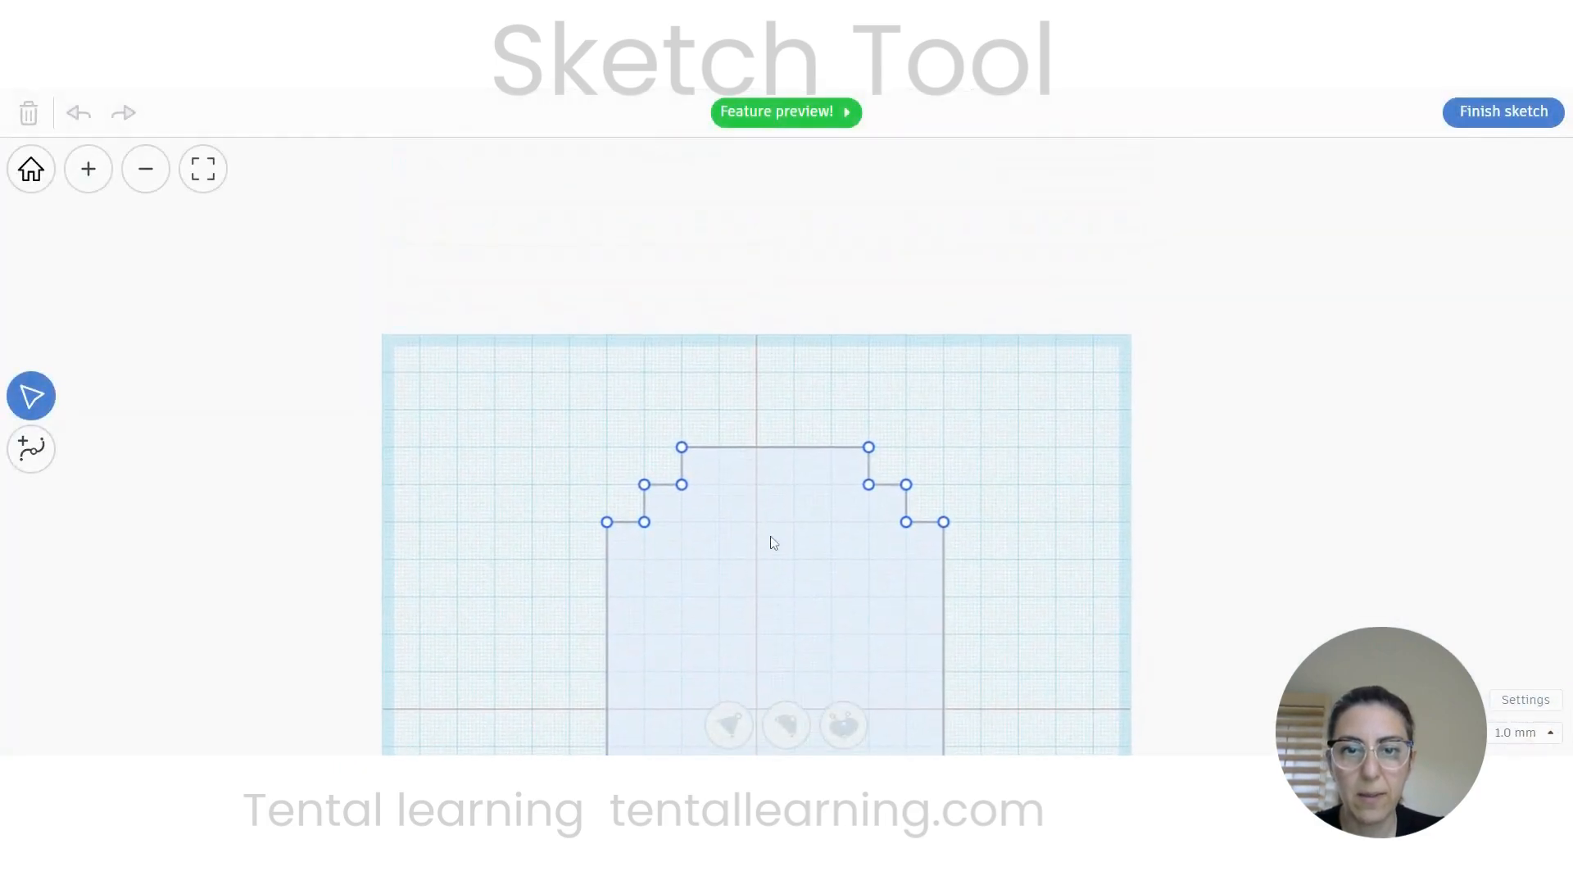
pyautogui.click(33, 448)
pyautogui.click(675, 452)
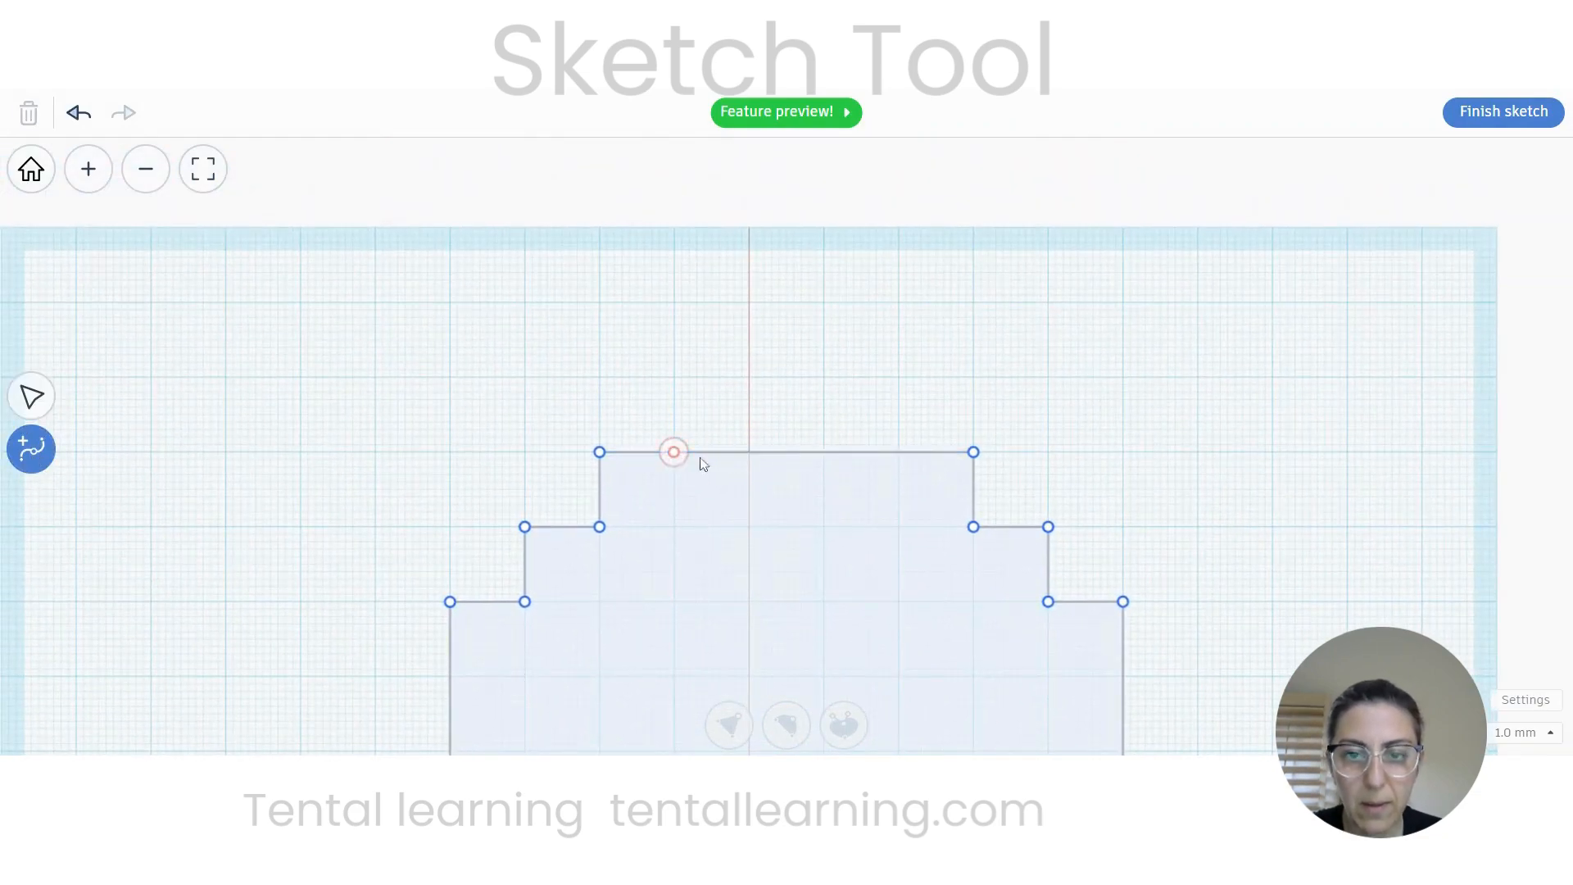
pyautogui.click(899, 452)
pyautogui.click(782, 452)
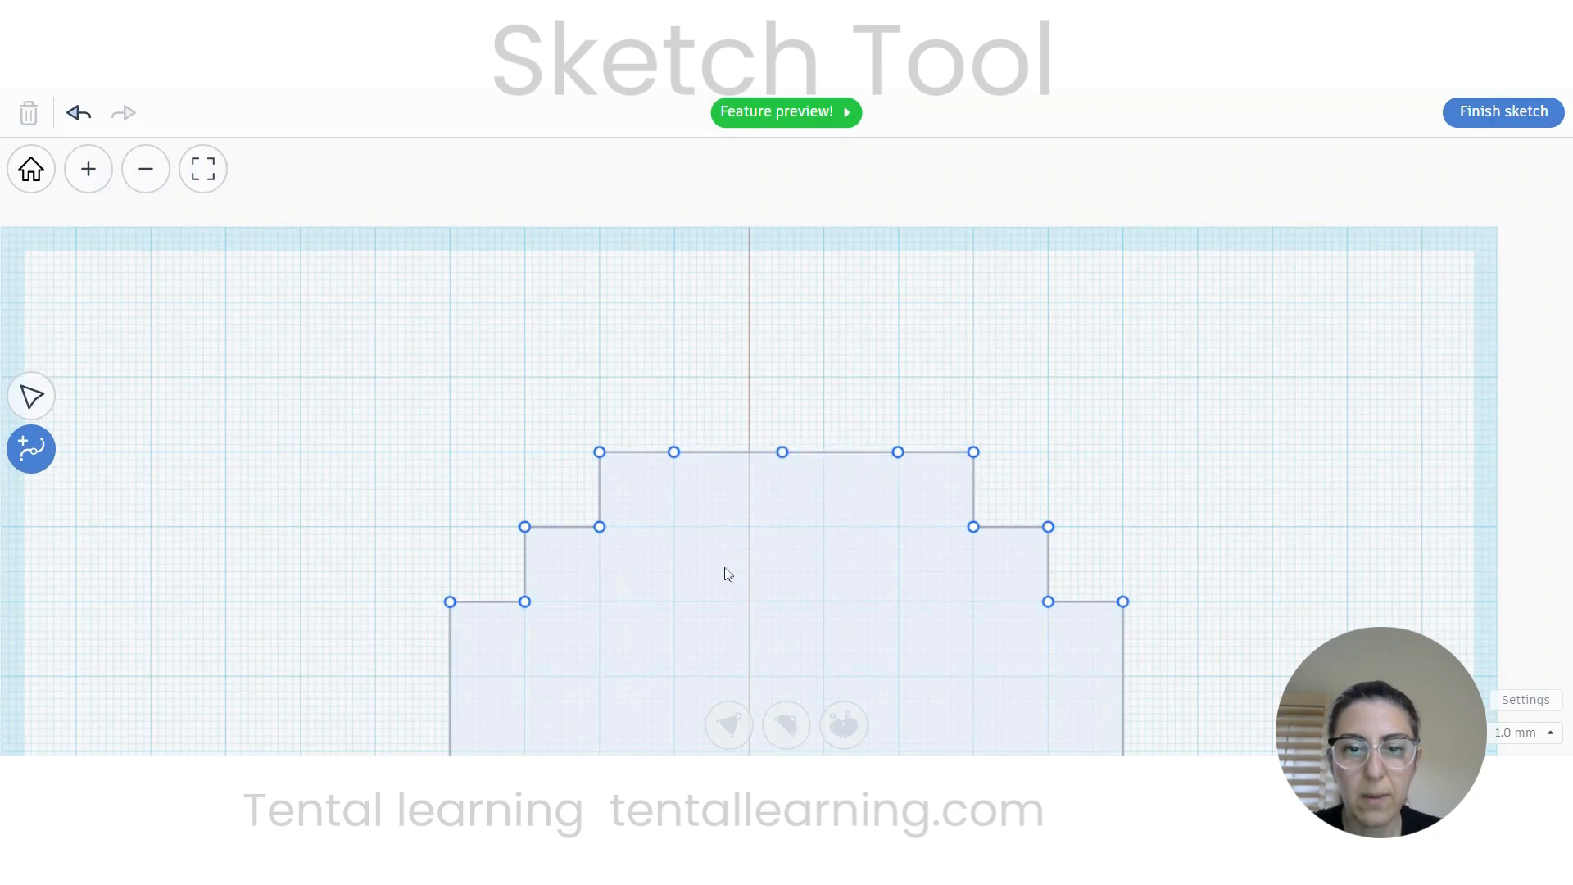
# Step: Move the middle new point to the grid intersection 20 mm directly above the left new point
pyautogui.click(32, 396)
pyautogui.scroll(5, 562, 538)
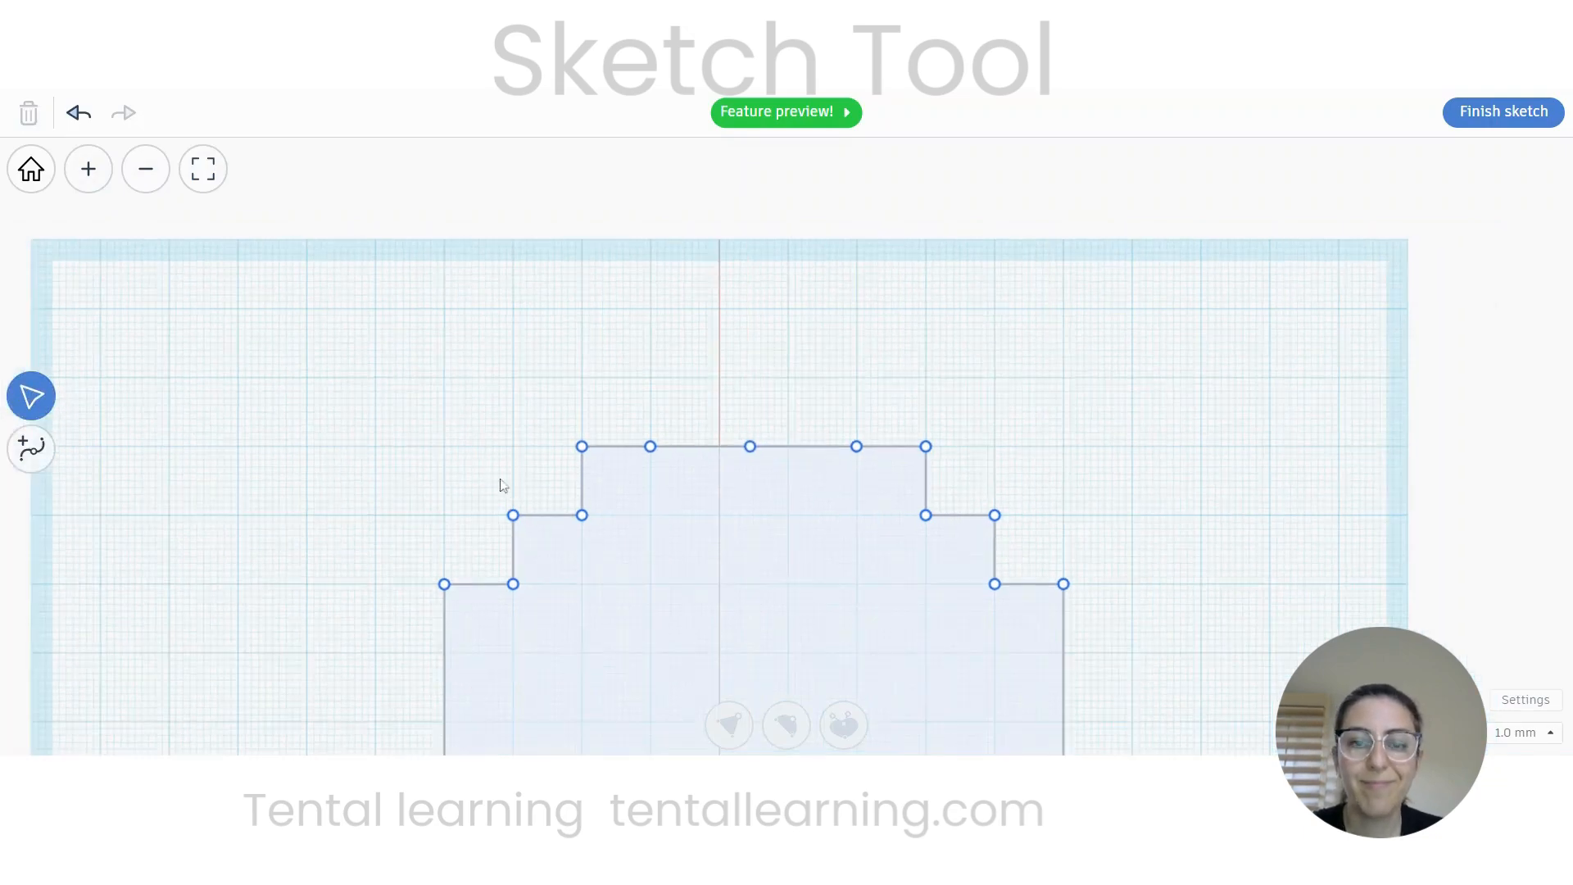
pyautogui.moveTo(987, 368); pyautogui.dragTo(841, 581, button='middle')
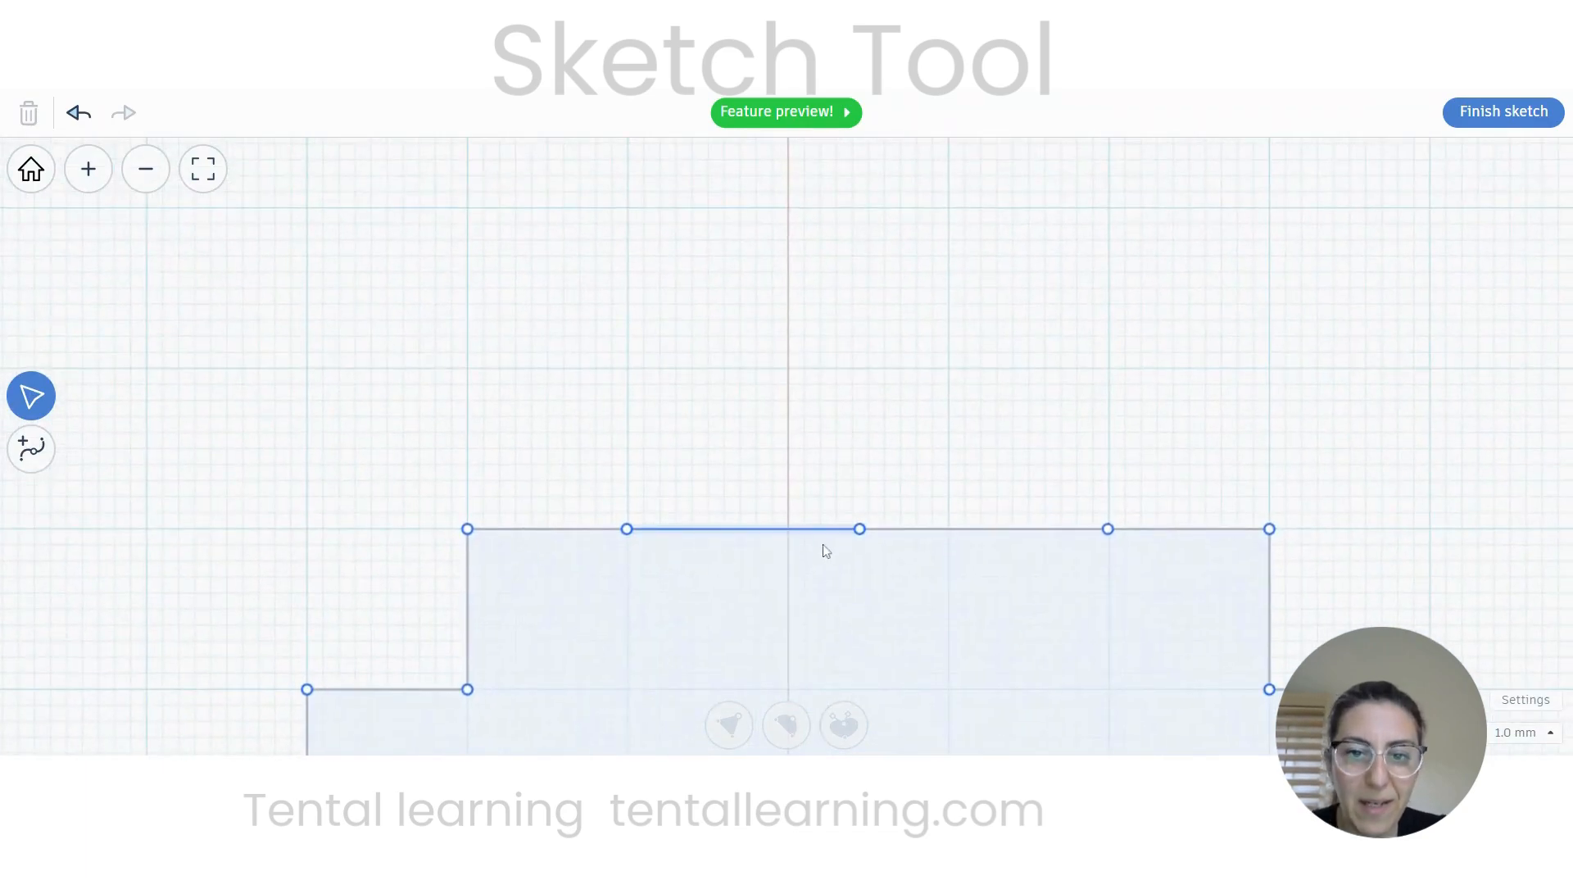
pyautogui.moveTo(861, 530); pyautogui.dragTo(627, 210)
# Step: Add a point halfway along the slanted edge and move it 20 mm above the right new point to square off the raised block
pyautogui.click(31, 449)
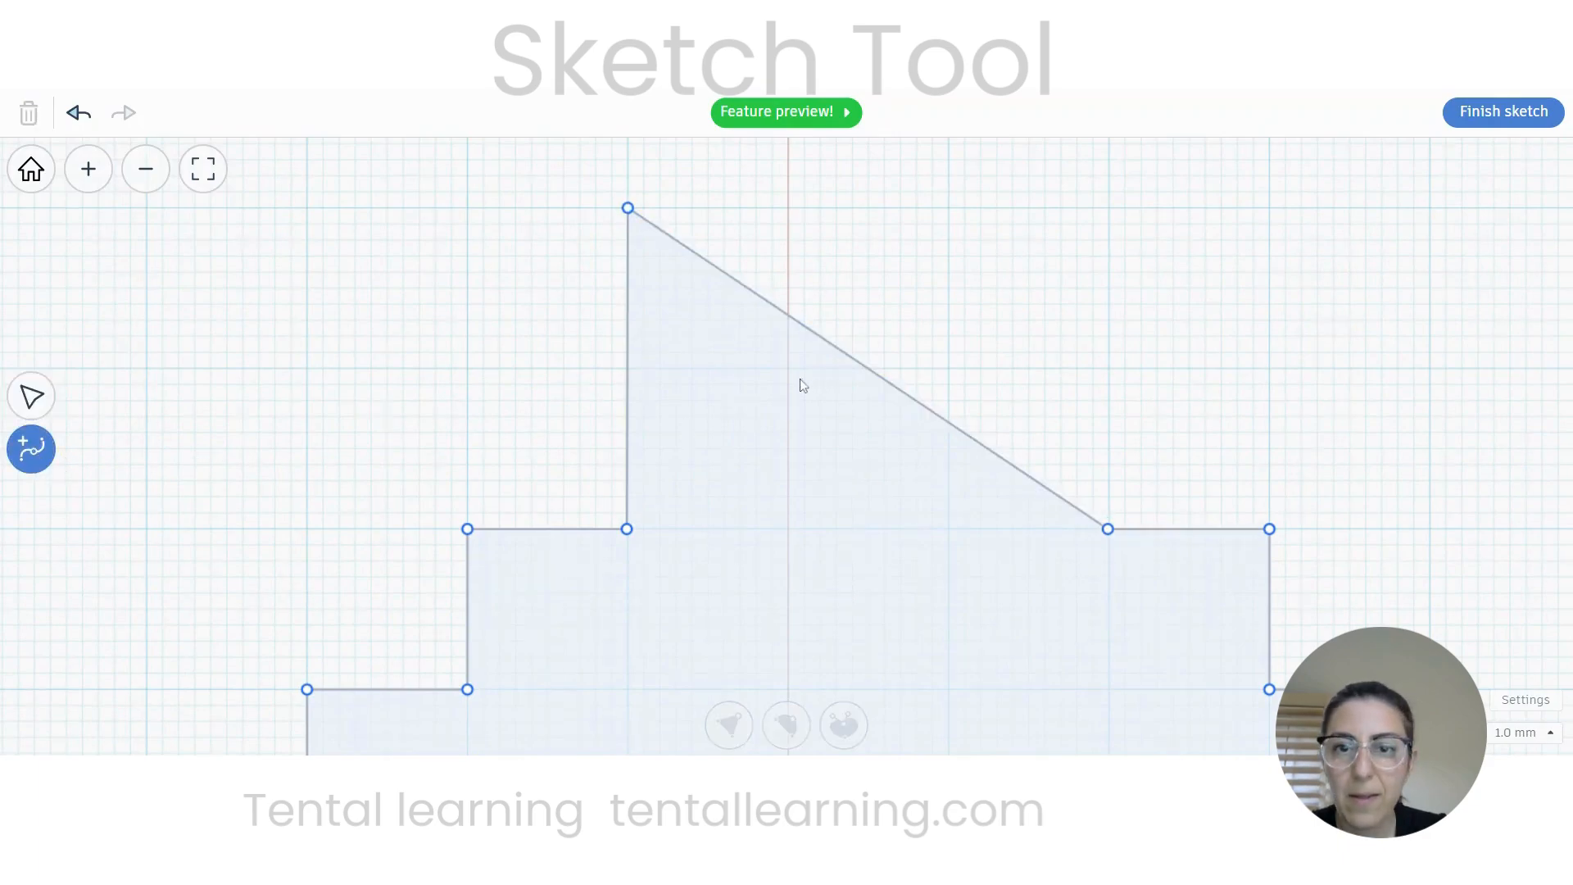
pyautogui.click(869, 371)
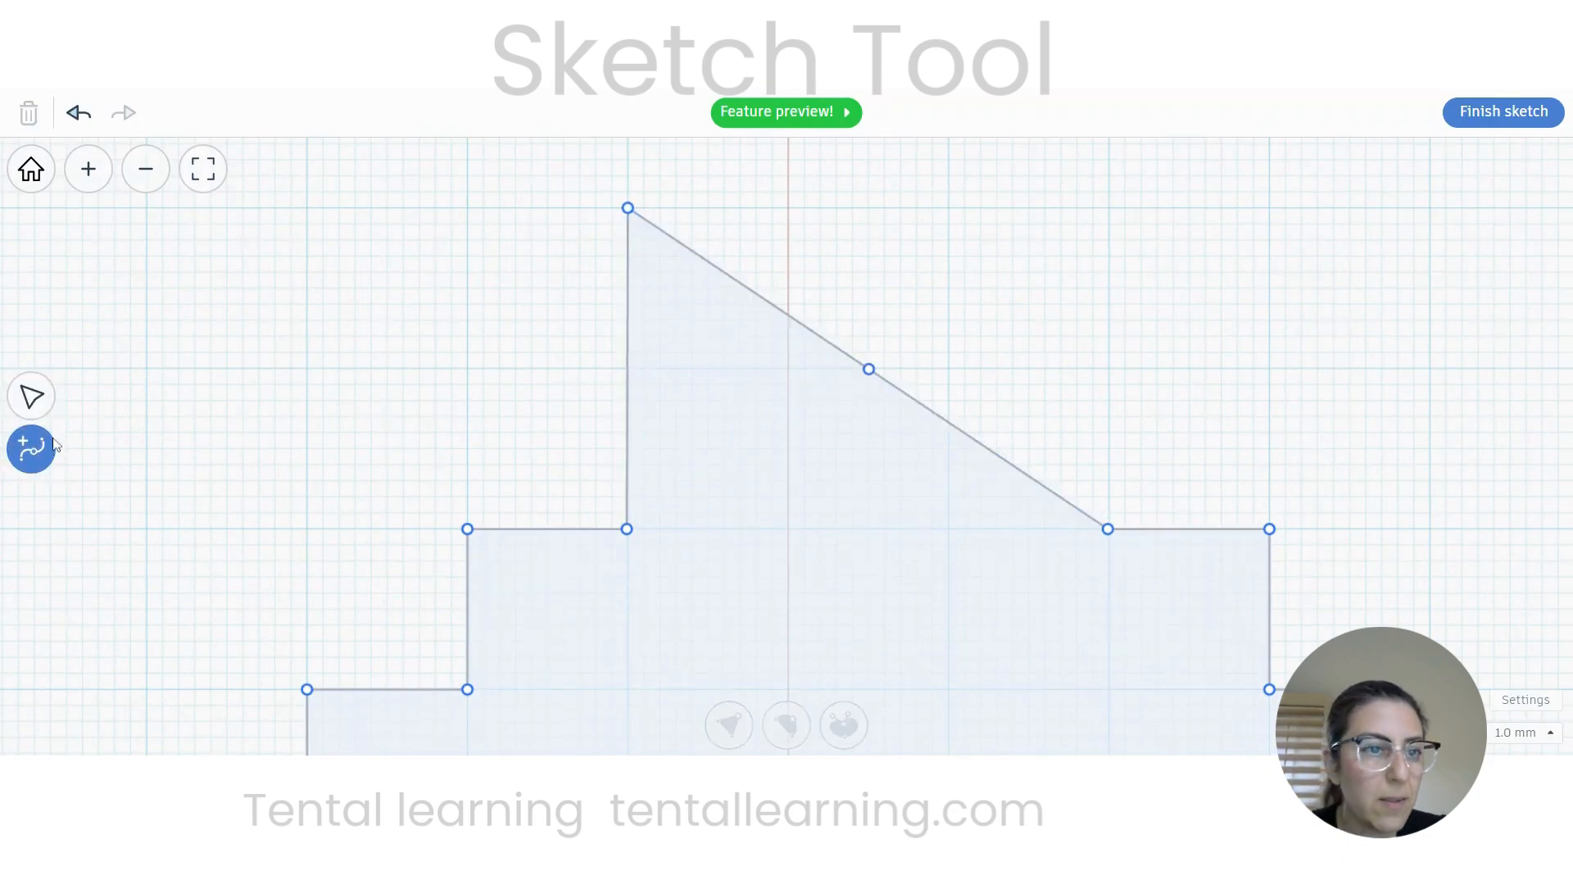
pyautogui.click(34, 413)
pyautogui.moveTo(869, 369)
pyautogui.mouseDown()
pyautogui.moveTo(1067, 317)
pyautogui.moveTo(1105, 211)
pyautogui.mouseUp()
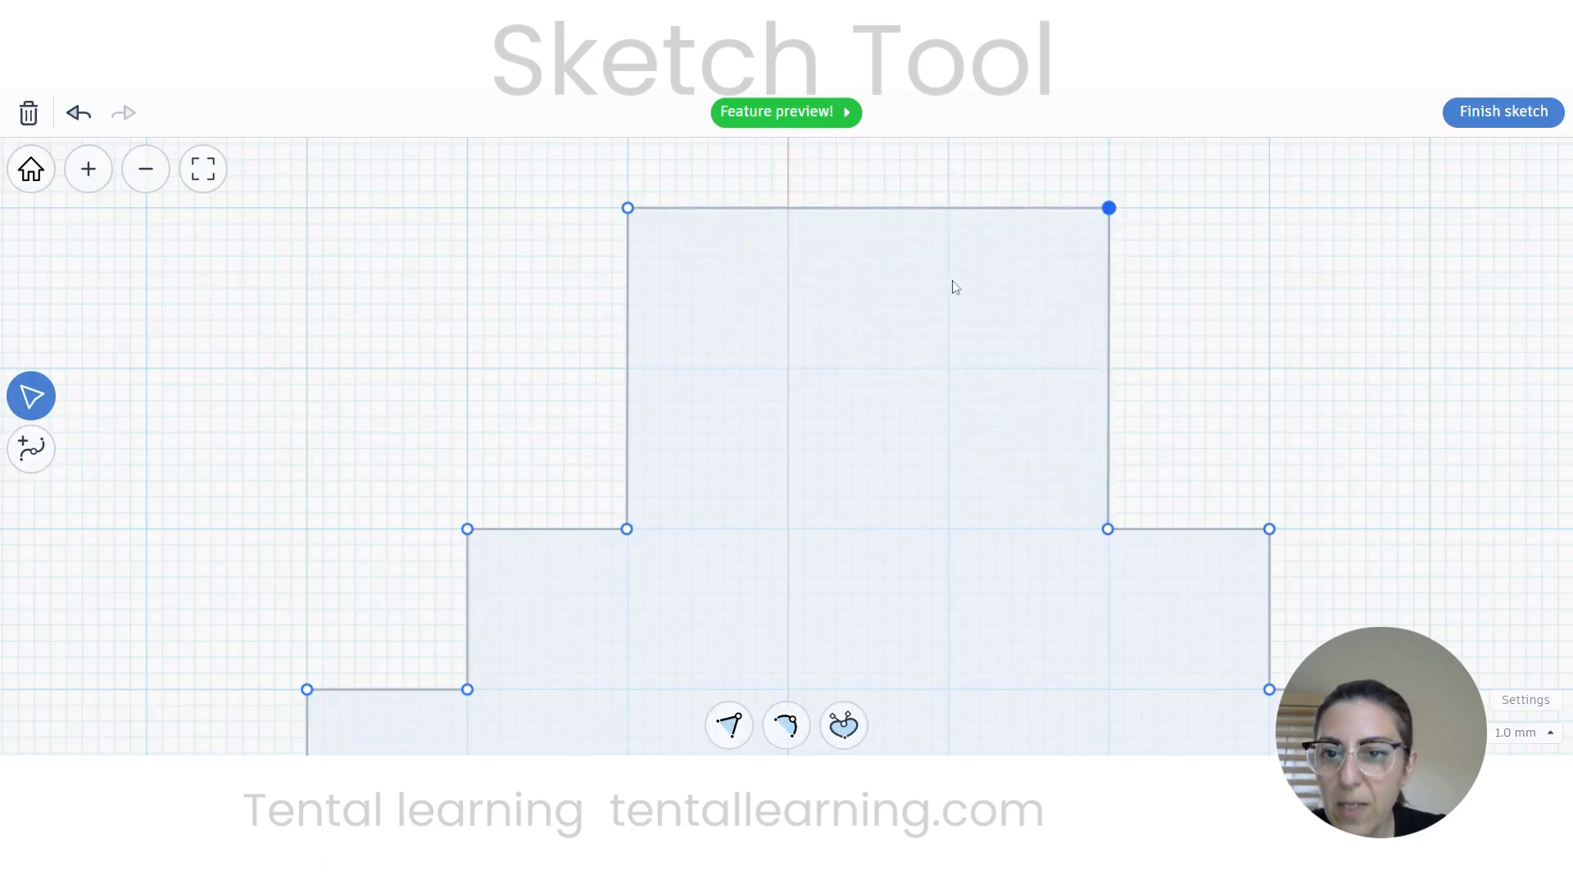
# Step: Check the whole facade outline and finish the sketch edit
pyautogui.moveTo(964, 359)
pyautogui.mouseDown(button='middle')
pyautogui.moveTo(967, 312)
pyautogui.moveTo(908, 457)
pyautogui.mouseUp(button='middle')
pyautogui.scroll(-2, 908, 457)
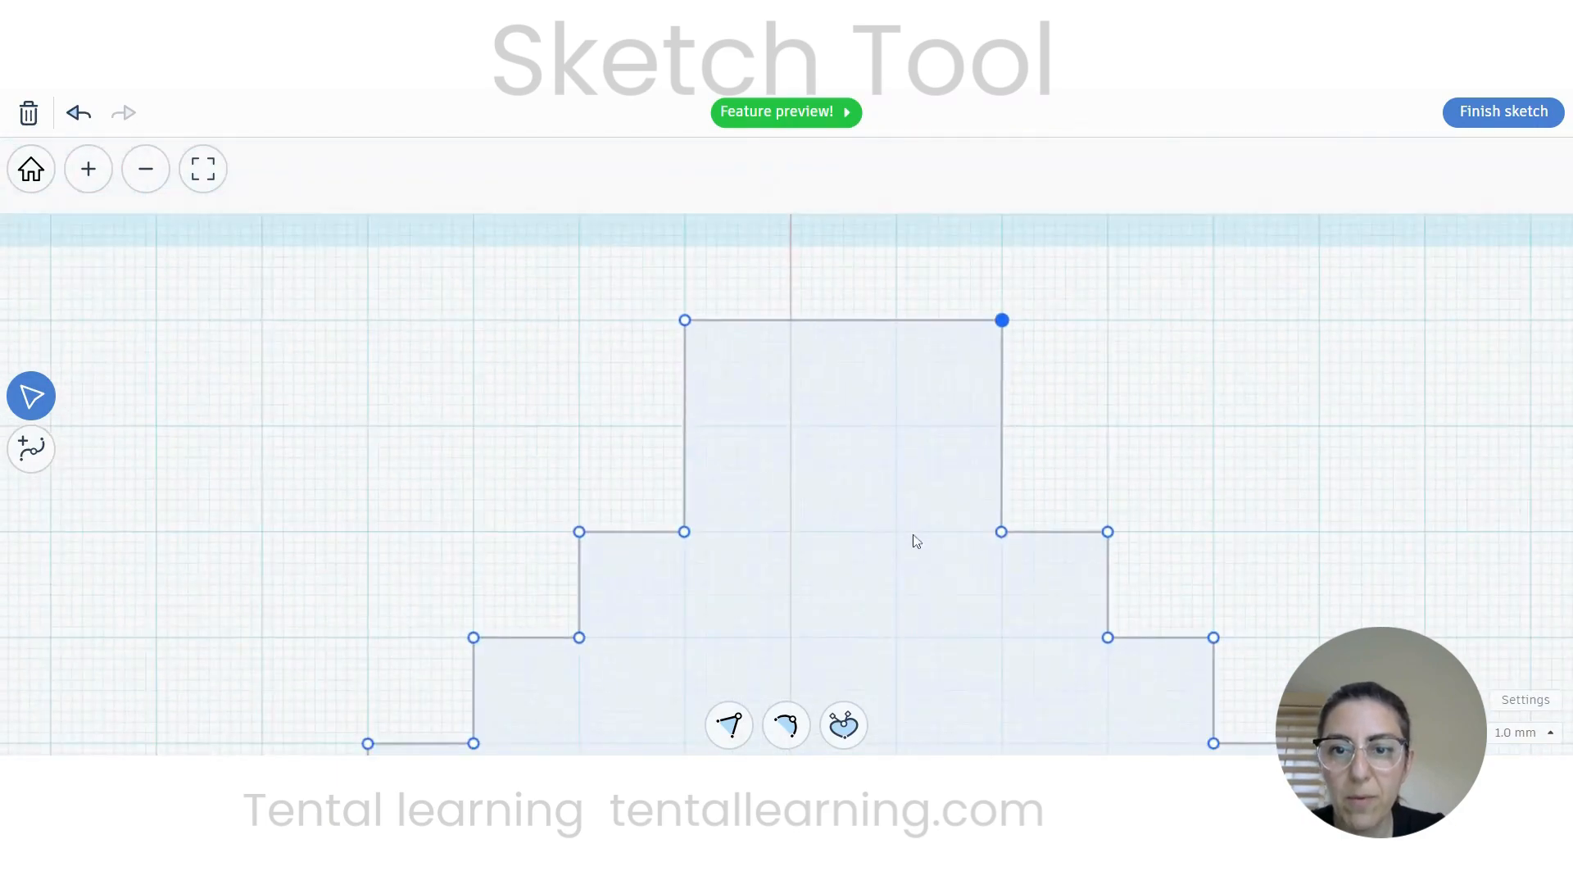
pyautogui.moveTo(912, 537); pyautogui.dragTo(907, 274, button='middle')
pyautogui.scroll(-2, 916, 463)
pyautogui.scroll(-3, 916, 463)
pyautogui.moveTo(931, 463); pyautogui.dragTo(925, 363, button='middle')
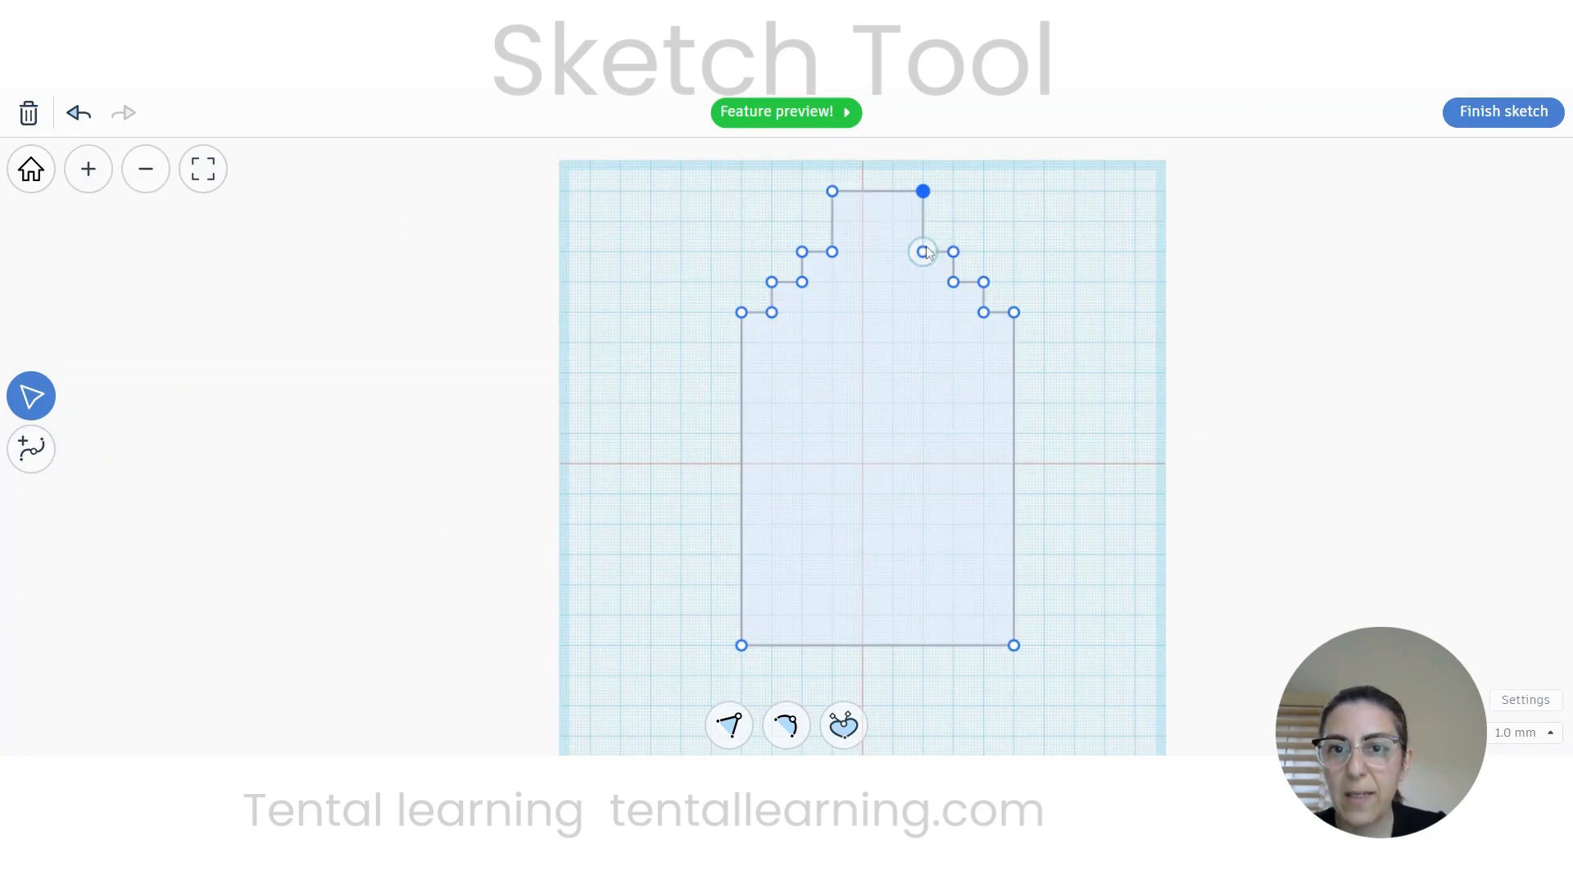
pyautogui.click(1496, 125)
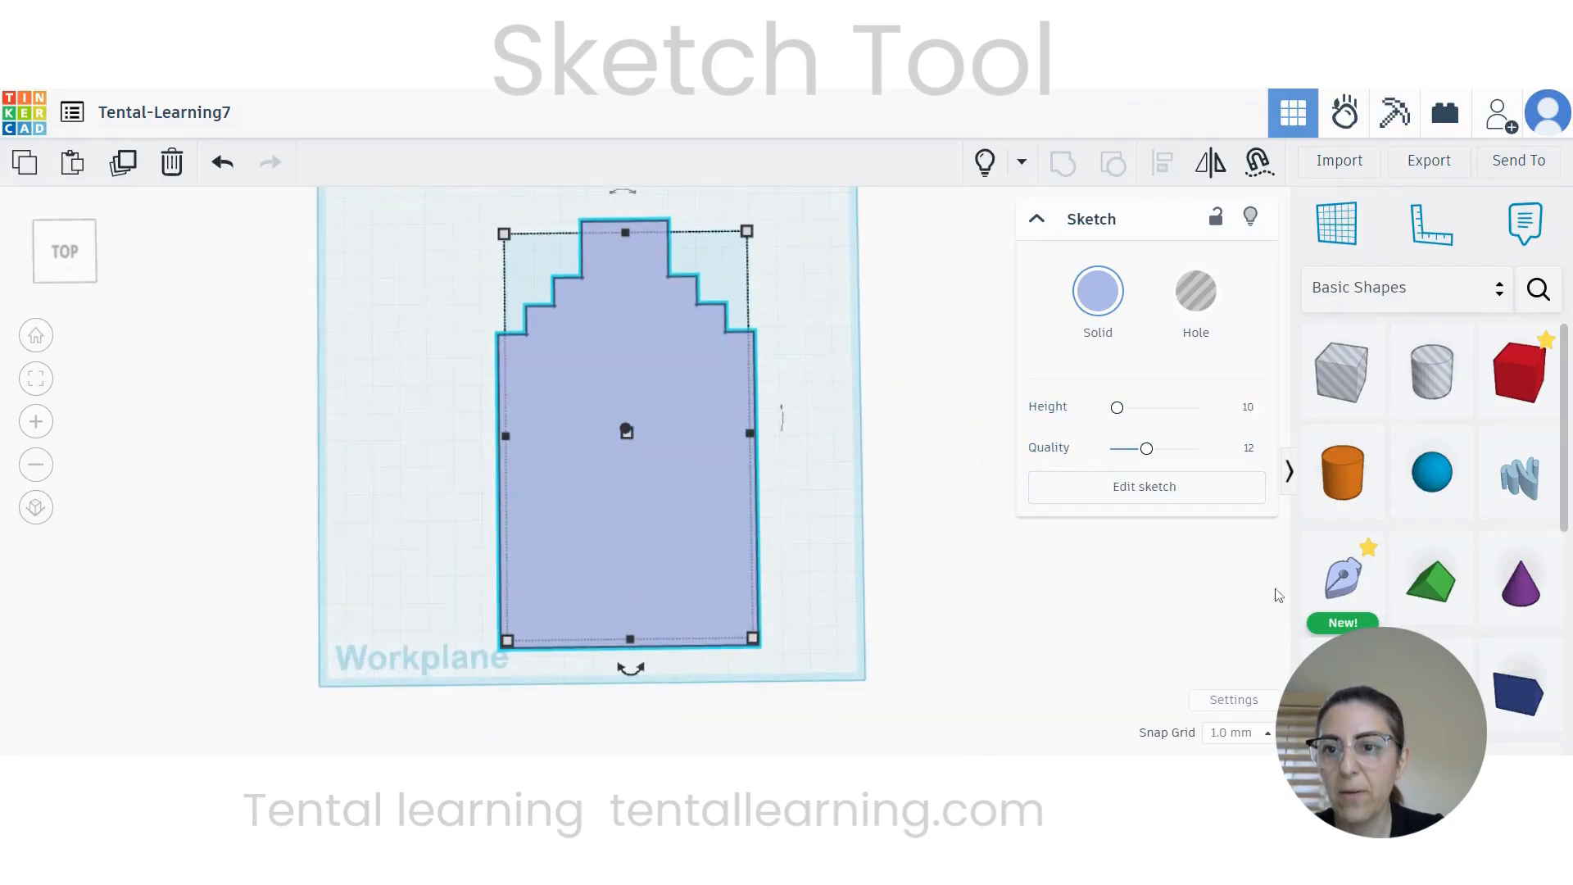
# Step: Sketch a closed 20 mm square window on the upper left part of the facade's surface
pyautogui.click(1341, 580)
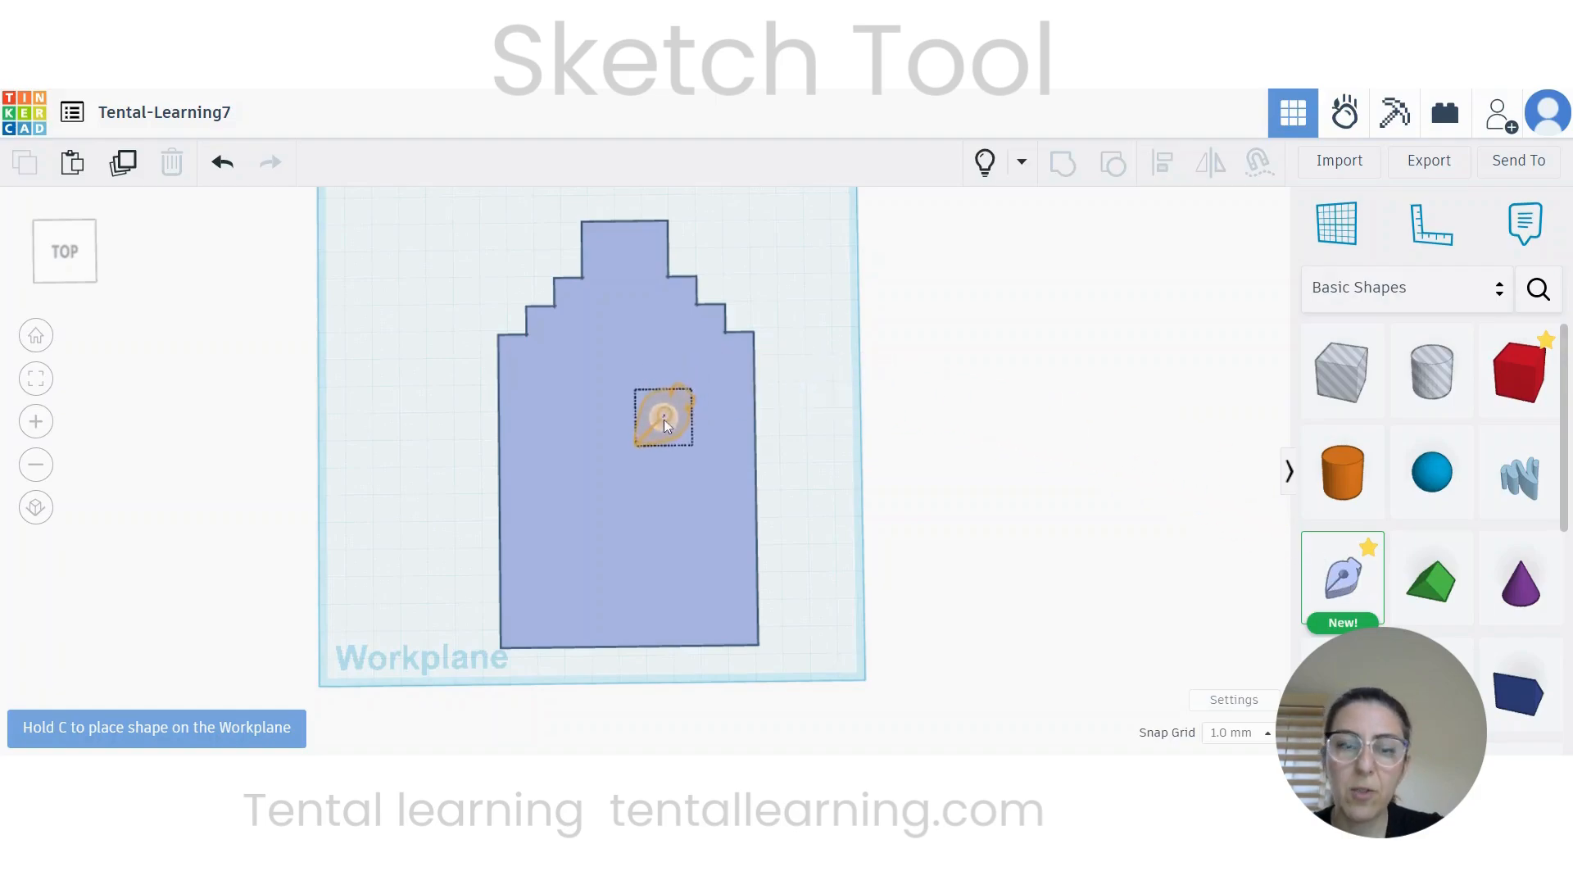
pyautogui.click(577, 416)
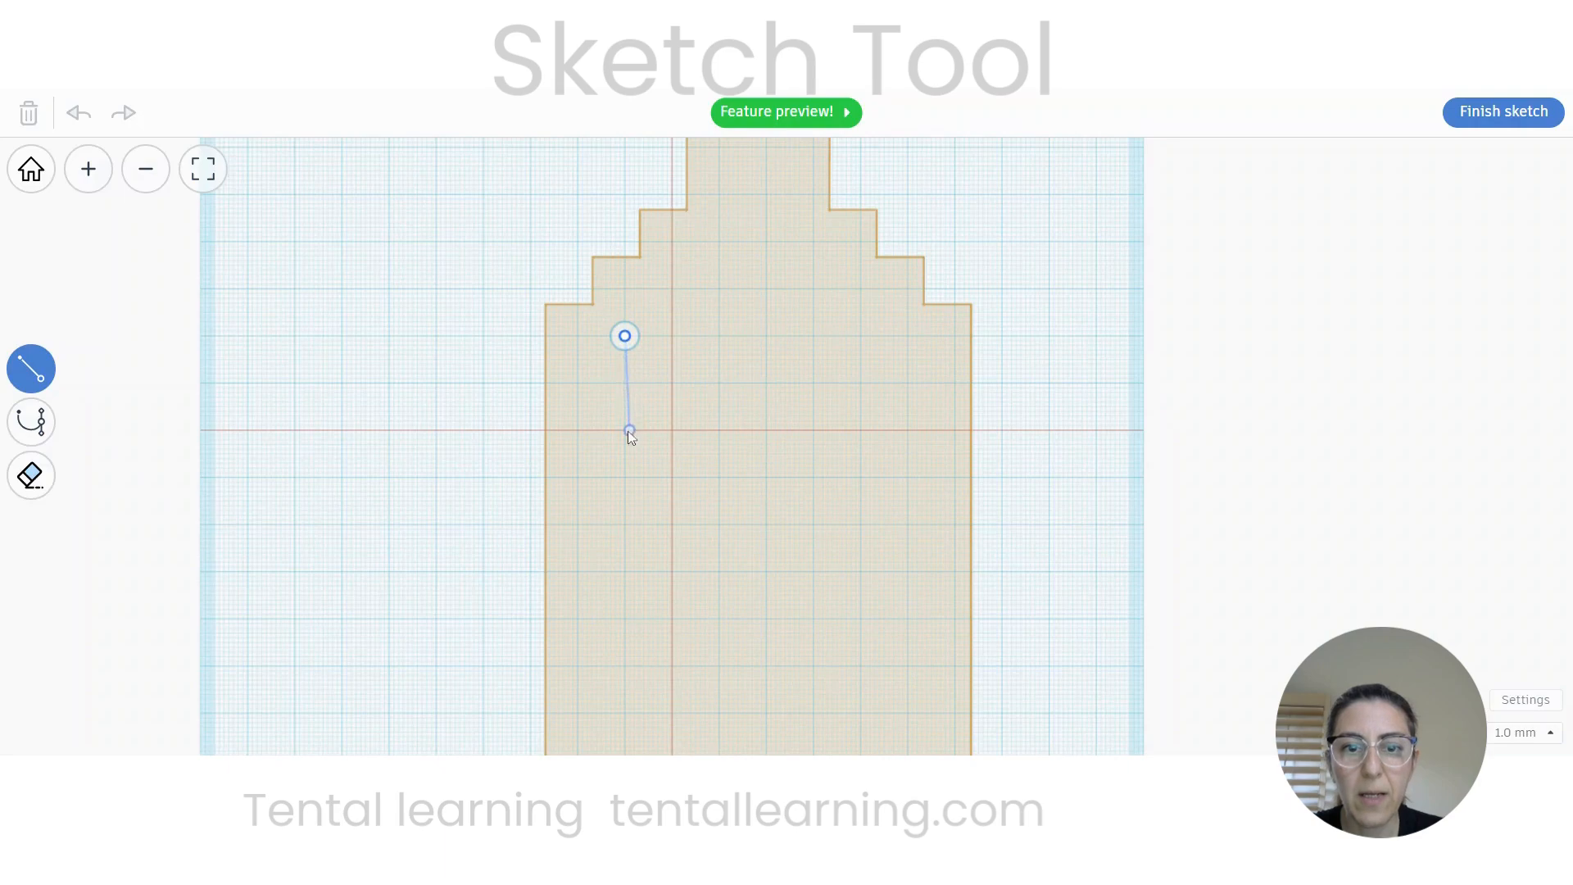
pyautogui.click(625, 430)
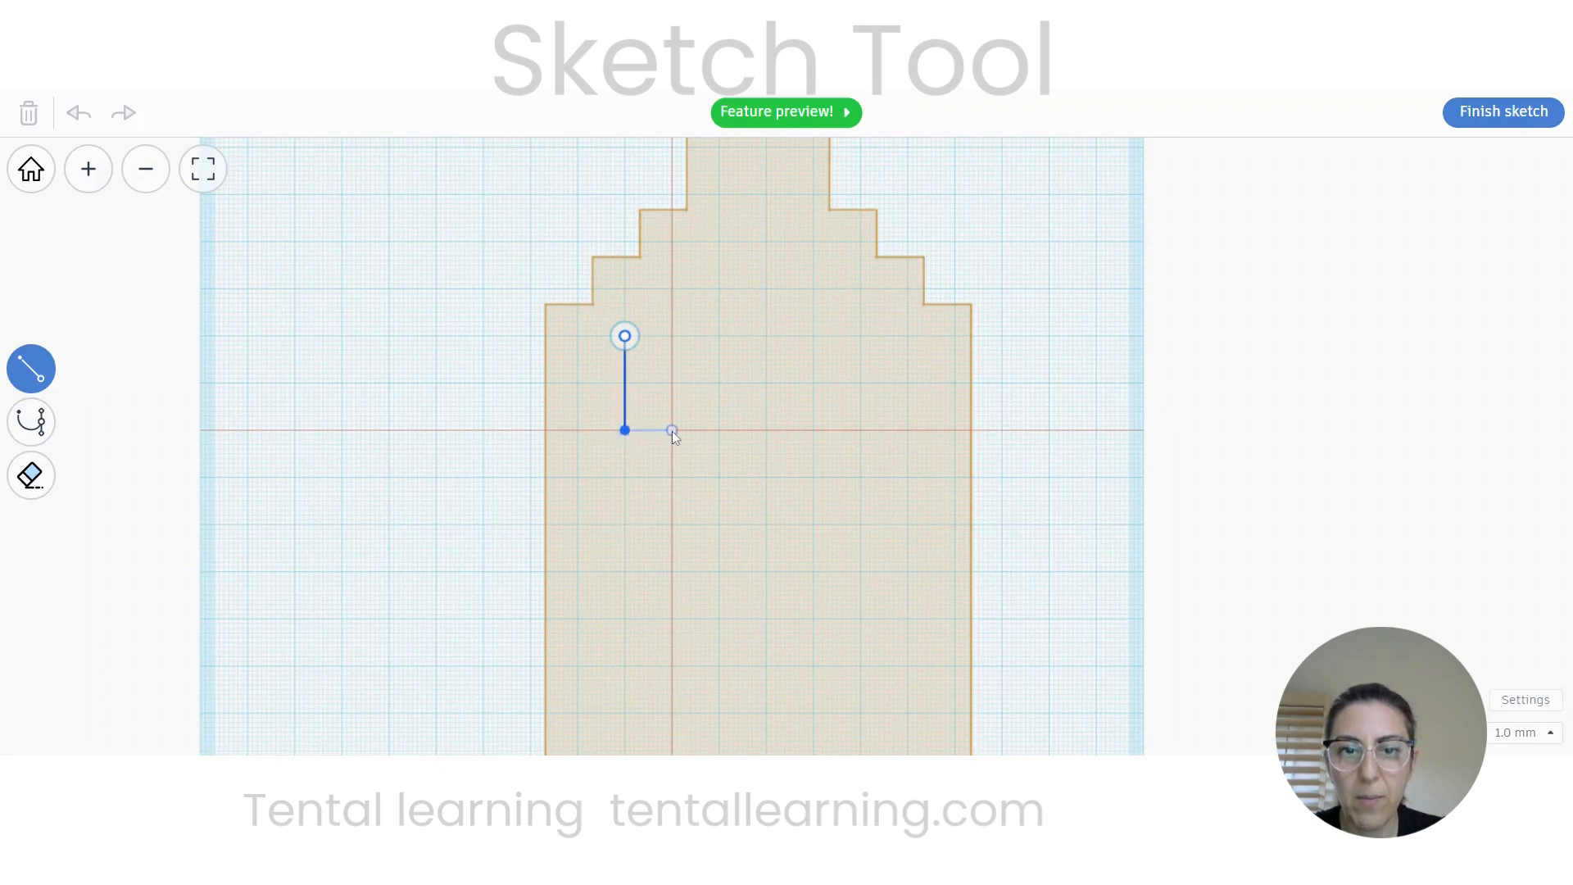
pyautogui.click(718, 431)
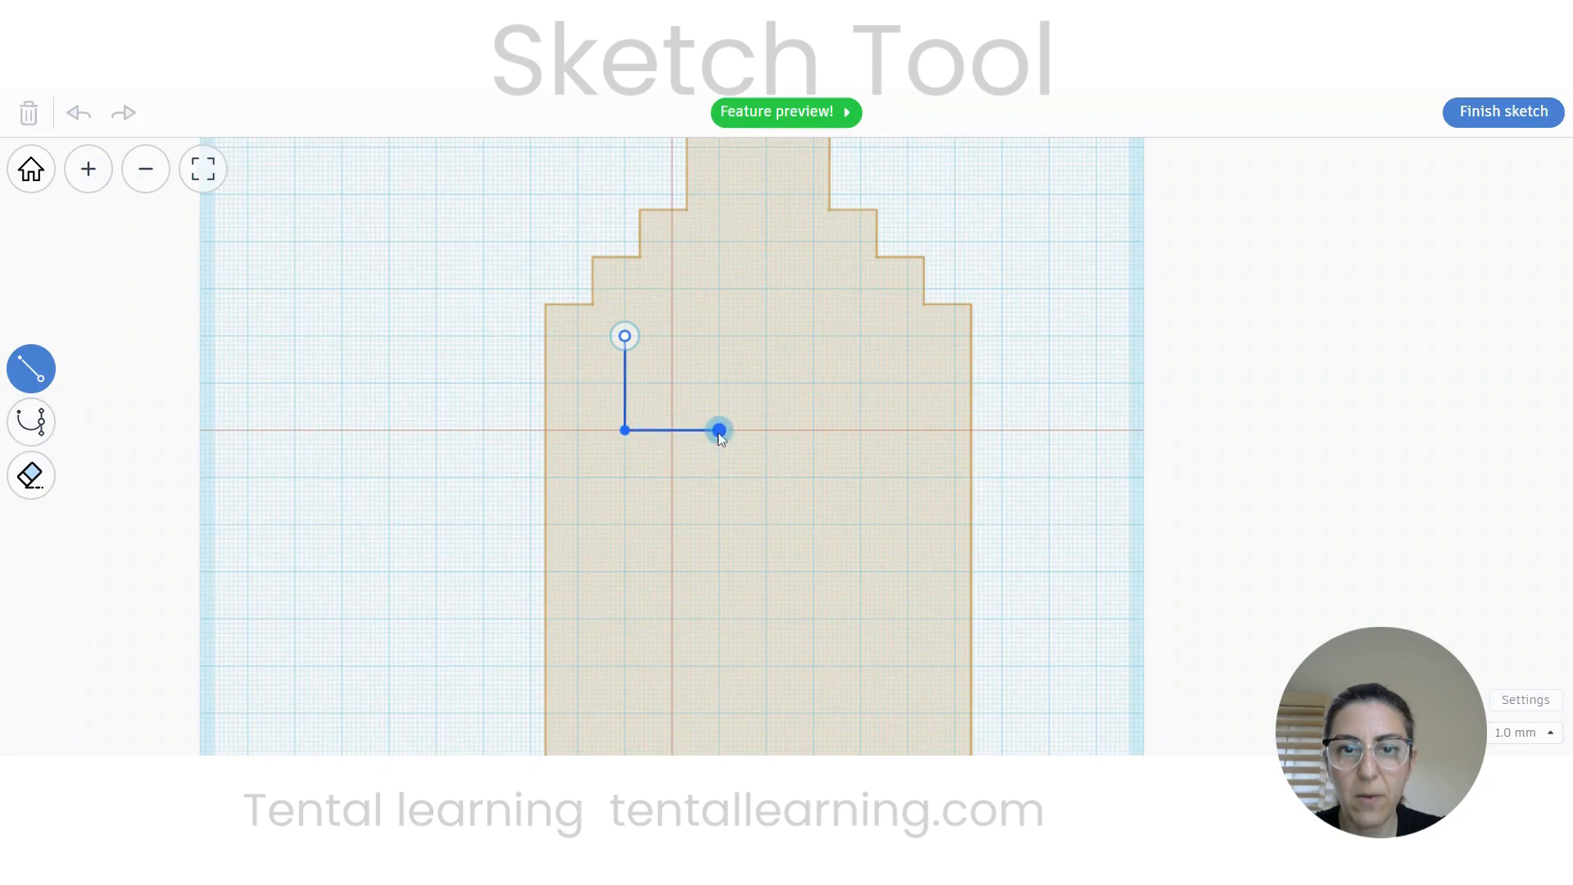
pyautogui.click(720, 336)
pyautogui.click(625, 336)
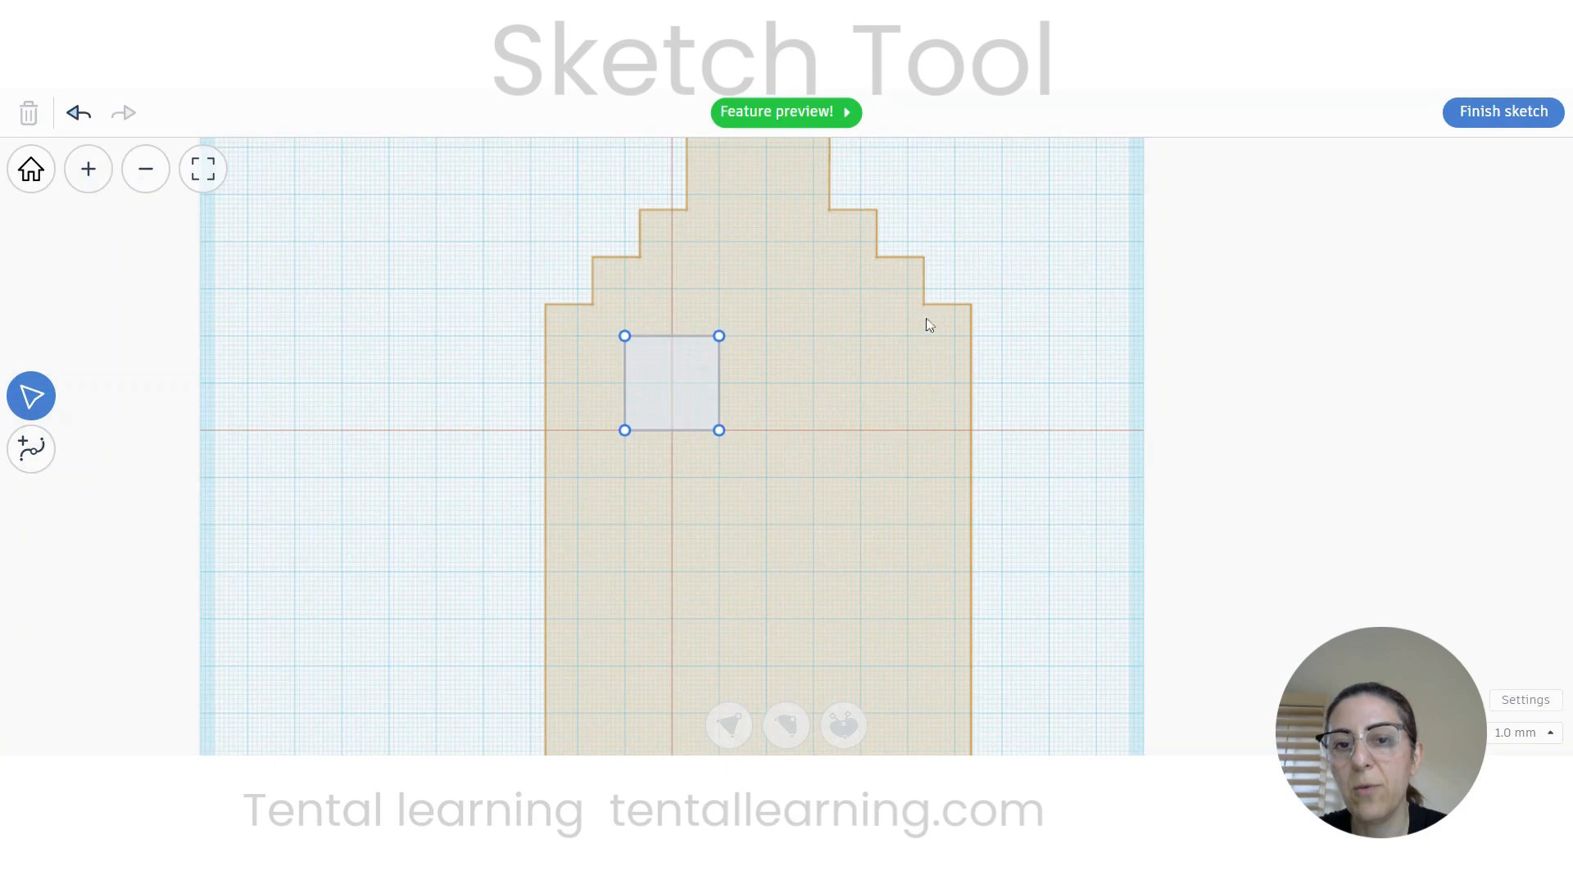
# Step: Select both lower corner points of the square and move its bottom edge down 10 mm
pyautogui.scroll(2, 735, 472)
pyautogui.scroll(3, 735, 466)
pyautogui.moveTo(736, 446)
pyautogui.mouseDown(button='middle')
pyautogui.moveTo(785, 492)
pyautogui.moveTo(819, 575)
pyautogui.moveTo(730, 541)
pyautogui.mouseUp(button='middle')
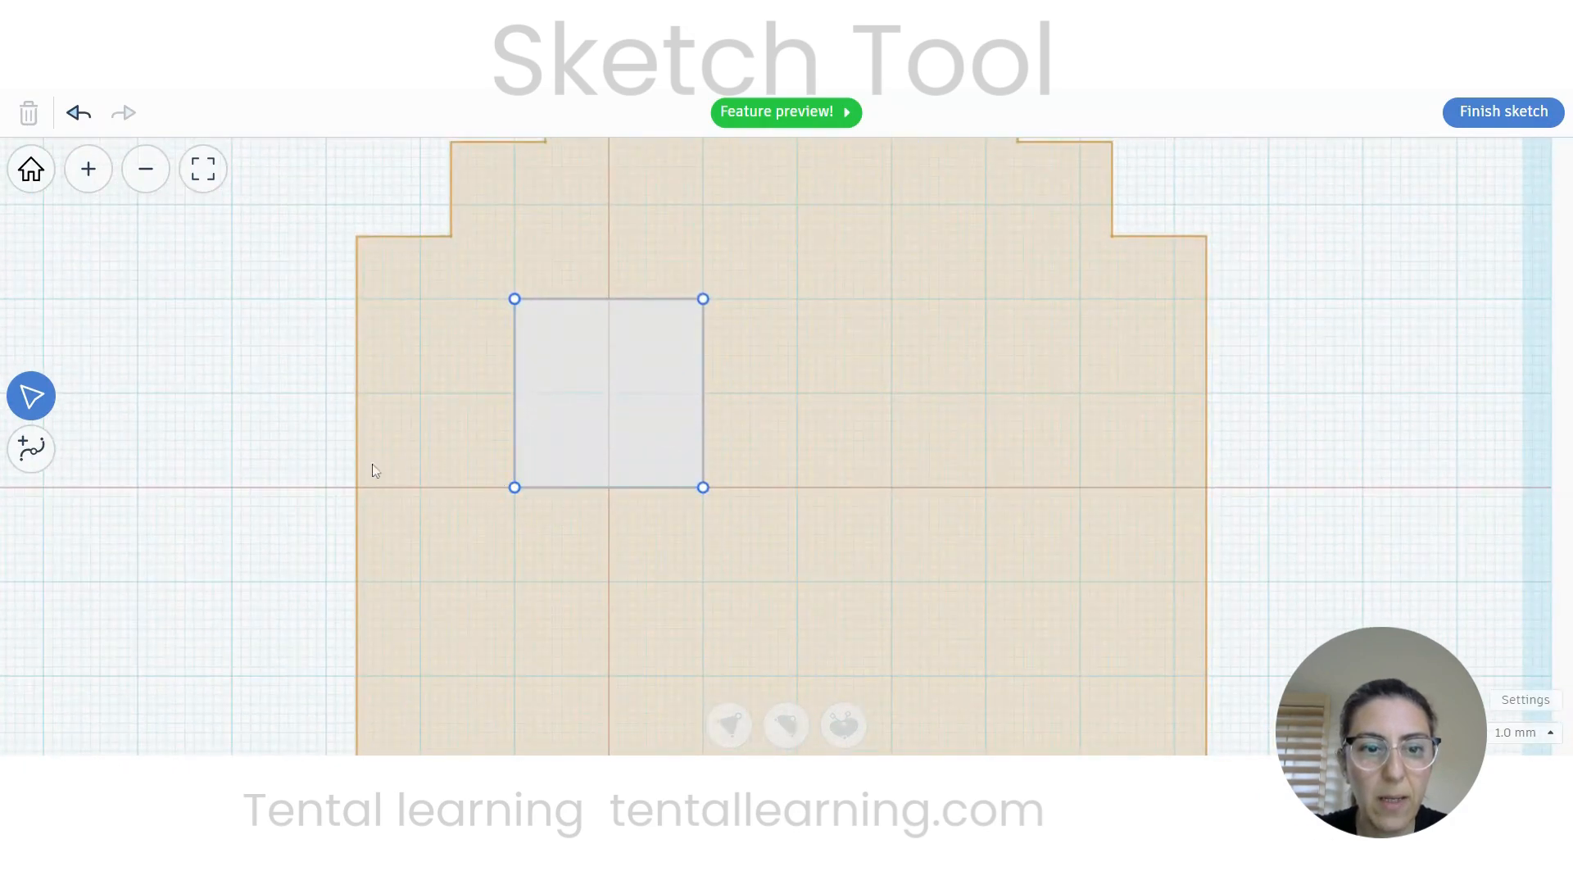
pyautogui.moveTo(376, 479); pyautogui.dragTo(859, 534)
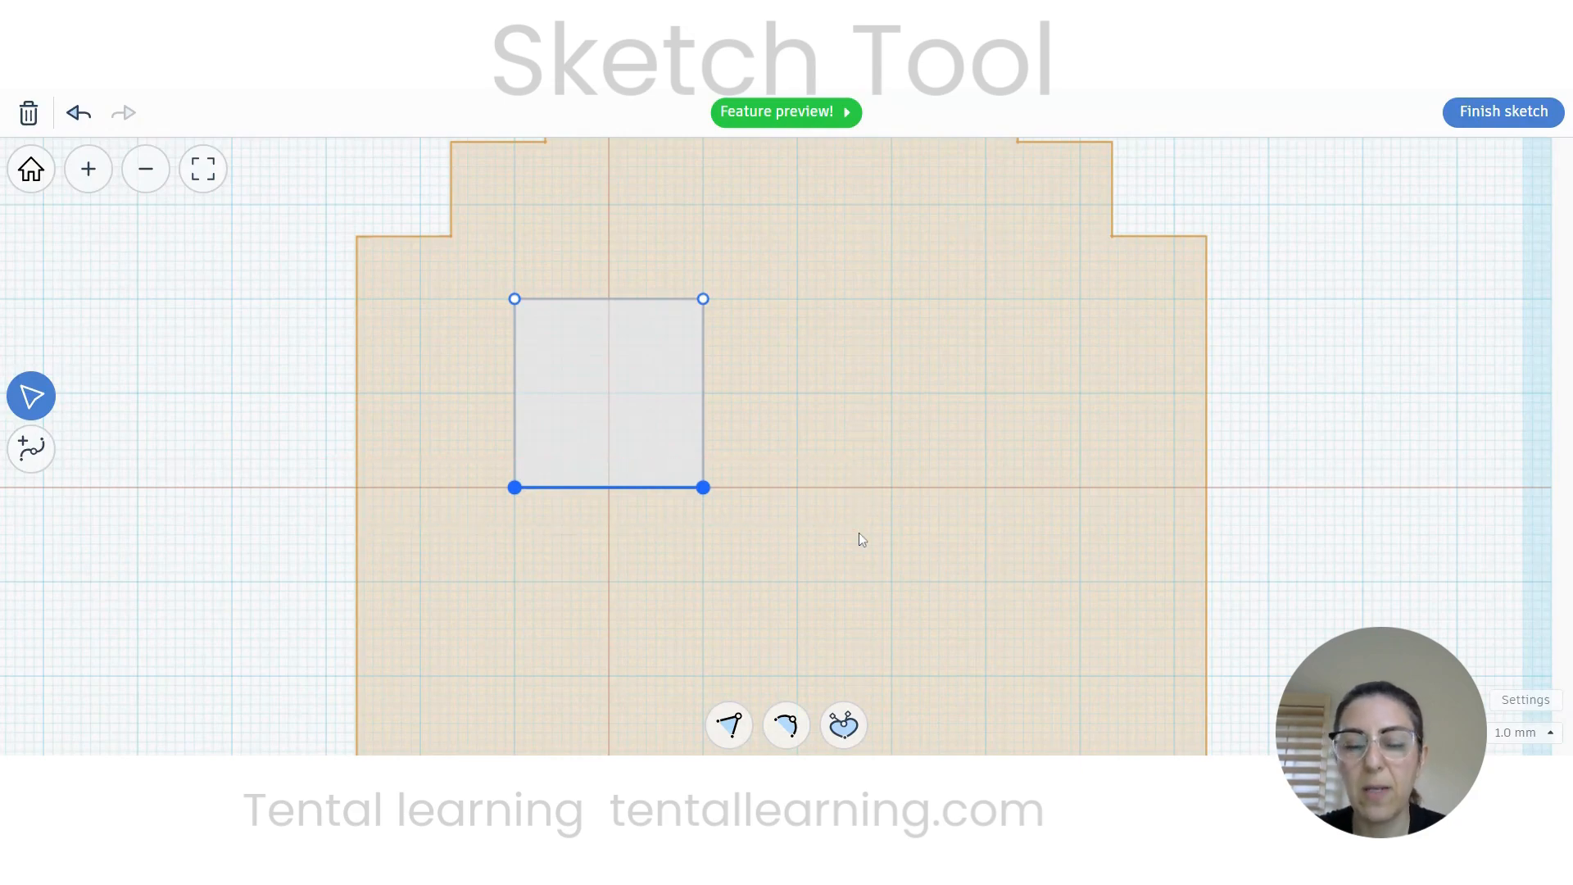
pyautogui.press('Down')
pyautogui.press('Down')
pyautogui.press('Down')
pyautogui.press('Down')
pyautogui.press('Down')
pyautogui.press('Down')
pyautogui.press('Down')
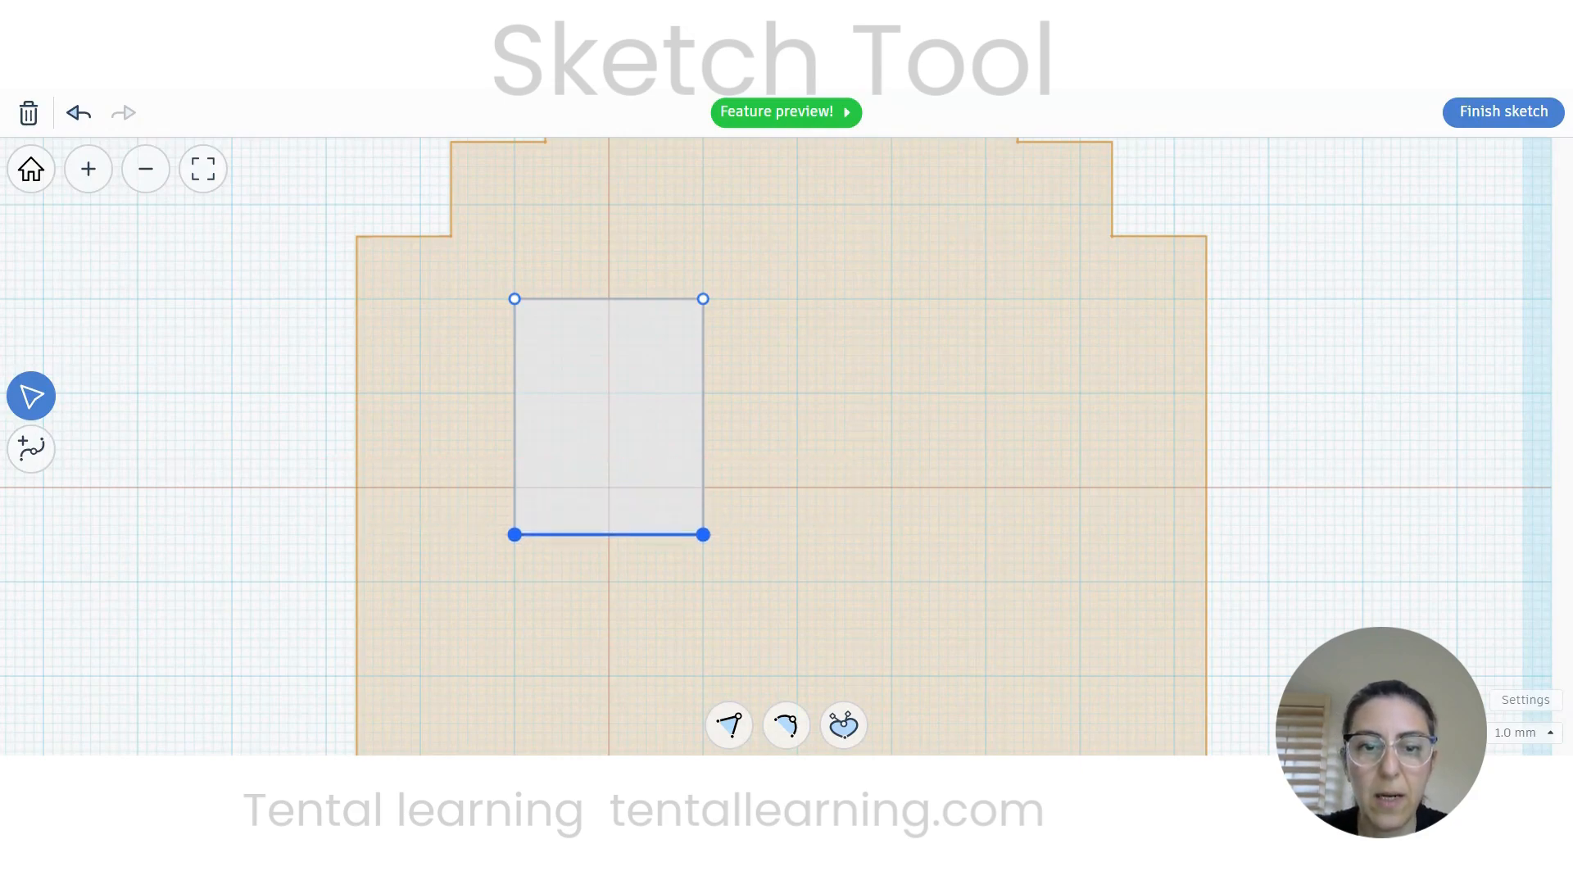
pyautogui.press('Down')
pyautogui.press('Down')
pyautogui.press('Down')
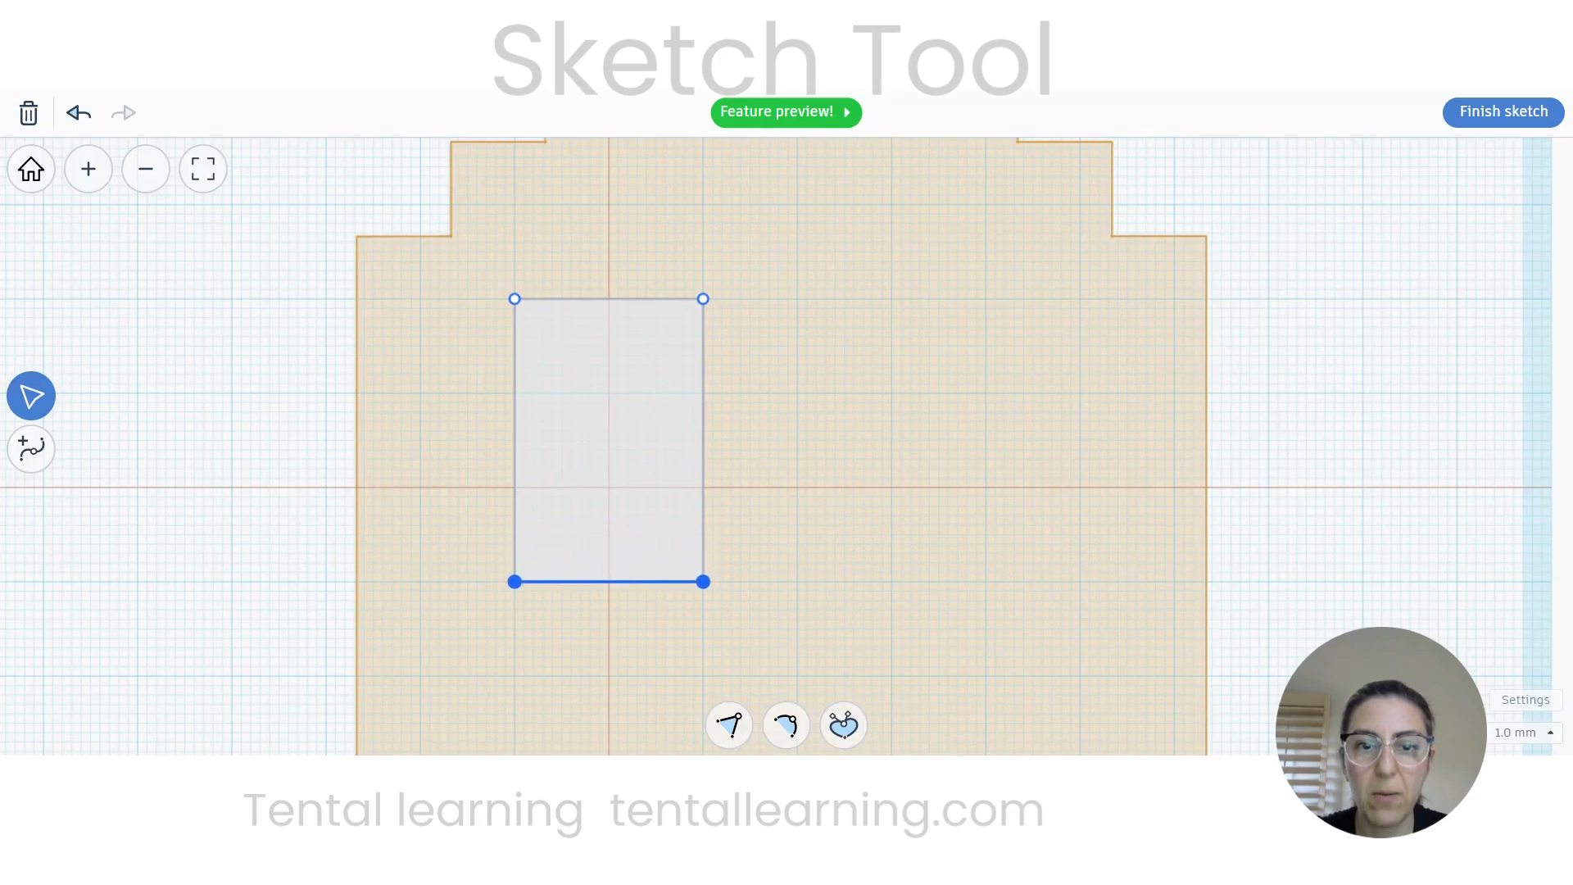
# Step: Finish the window sketch and turn the resulting block into a hole
pyautogui.scroll(-2, 880, 506)
pyautogui.moveTo(871, 508); pyautogui.dragTo(809, 366, button='right')
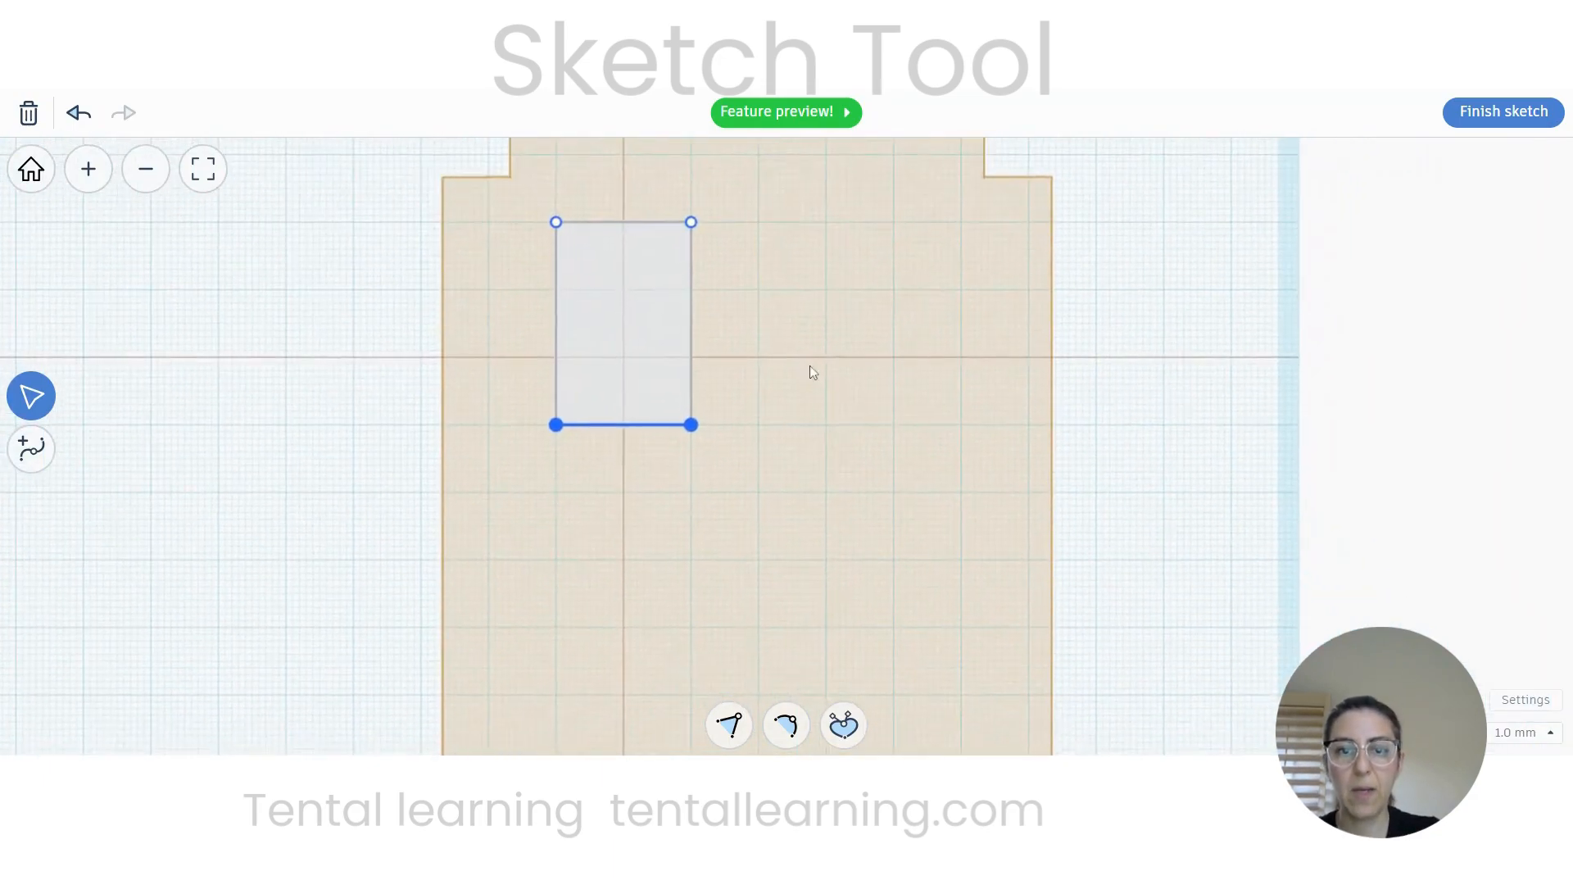
pyautogui.scroll(-5, 898, 523)
pyautogui.moveTo(879, 547)
pyautogui.mouseDown(button='right')
pyautogui.moveTo(871, 502)
pyautogui.moveTo(846, 532)
pyautogui.mouseUp(button='right')
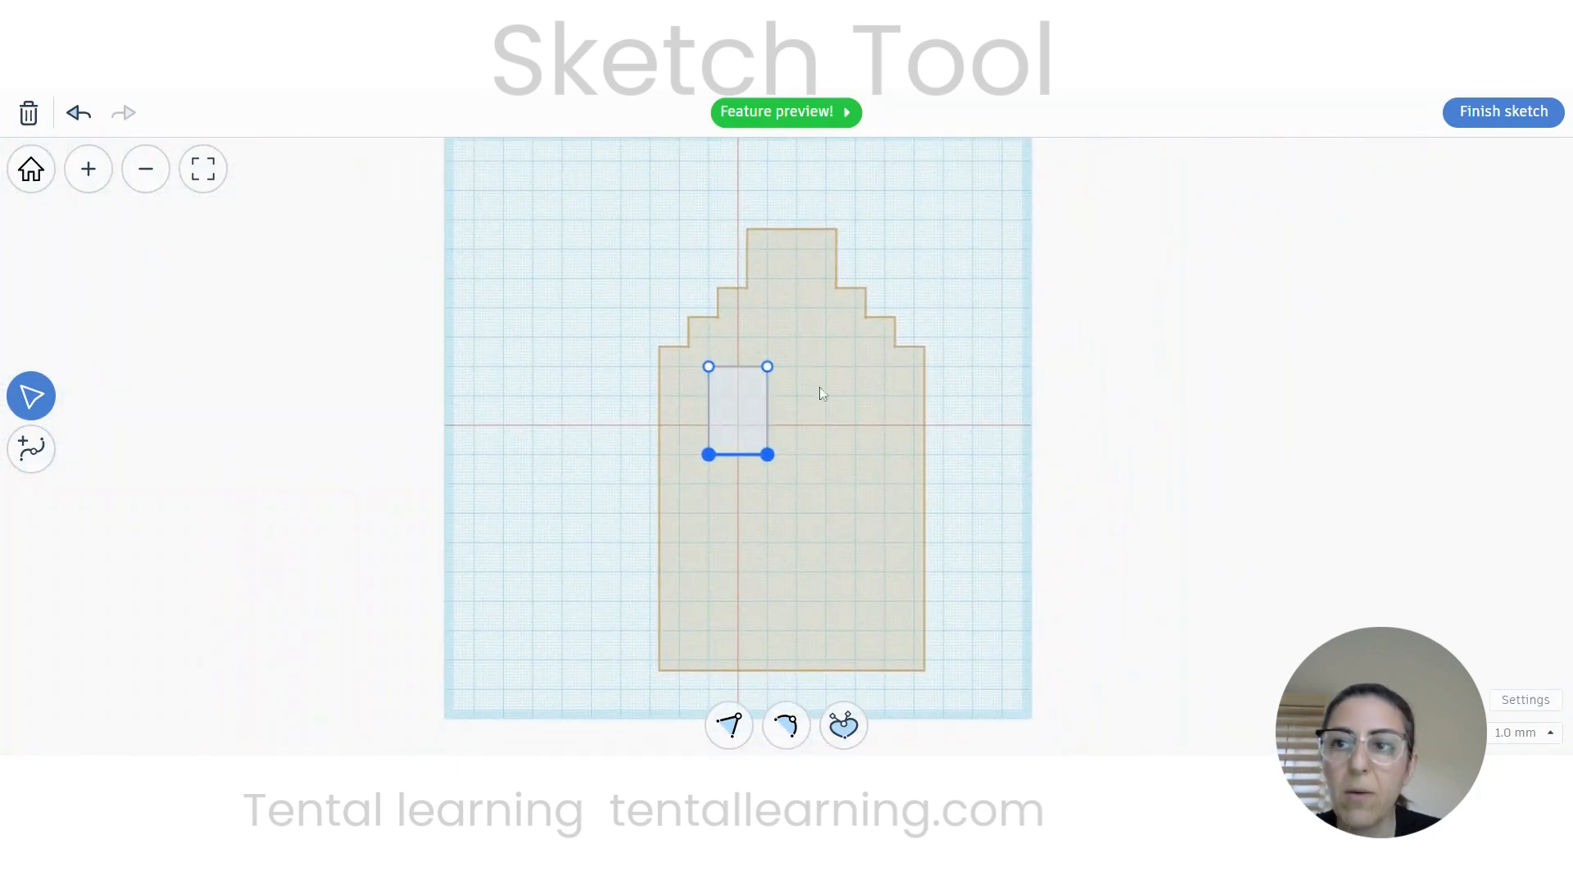
pyautogui.click(1501, 113)
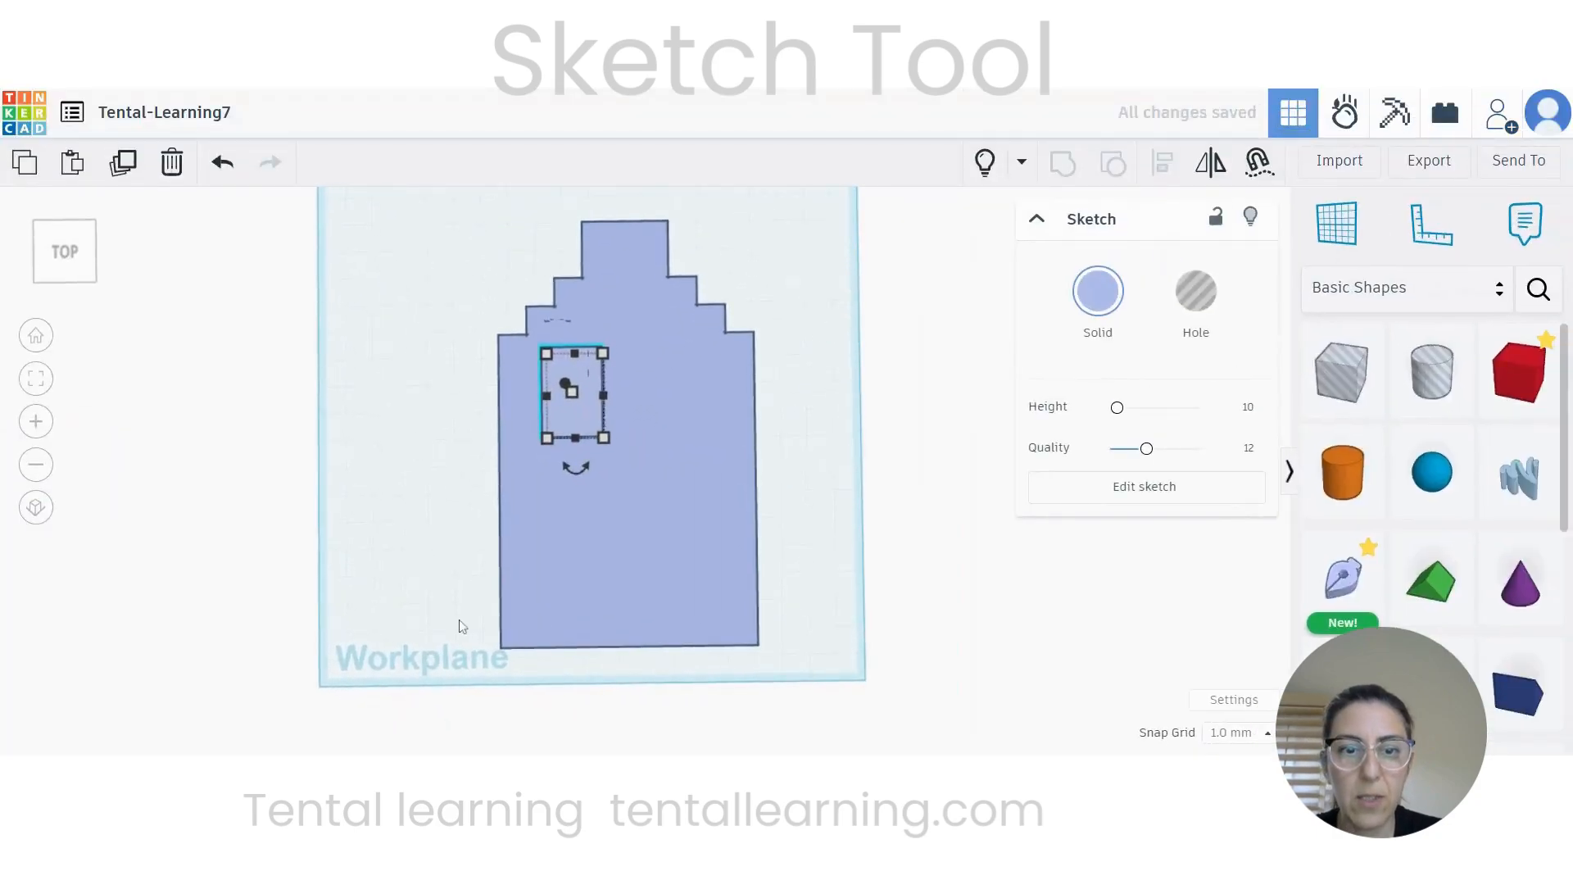
pyautogui.click(1203, 292)
# Step: Try to cut the window by selecting the facade and the hole block and grouping them
pyautogui.moveTo(611, 623)
pyautogui.mouseDown(button='right')
pyautogui.moveTo(721, 556)
pyautogui.moveTo(773, 590)
pyautogui.mouseUp(button='right')
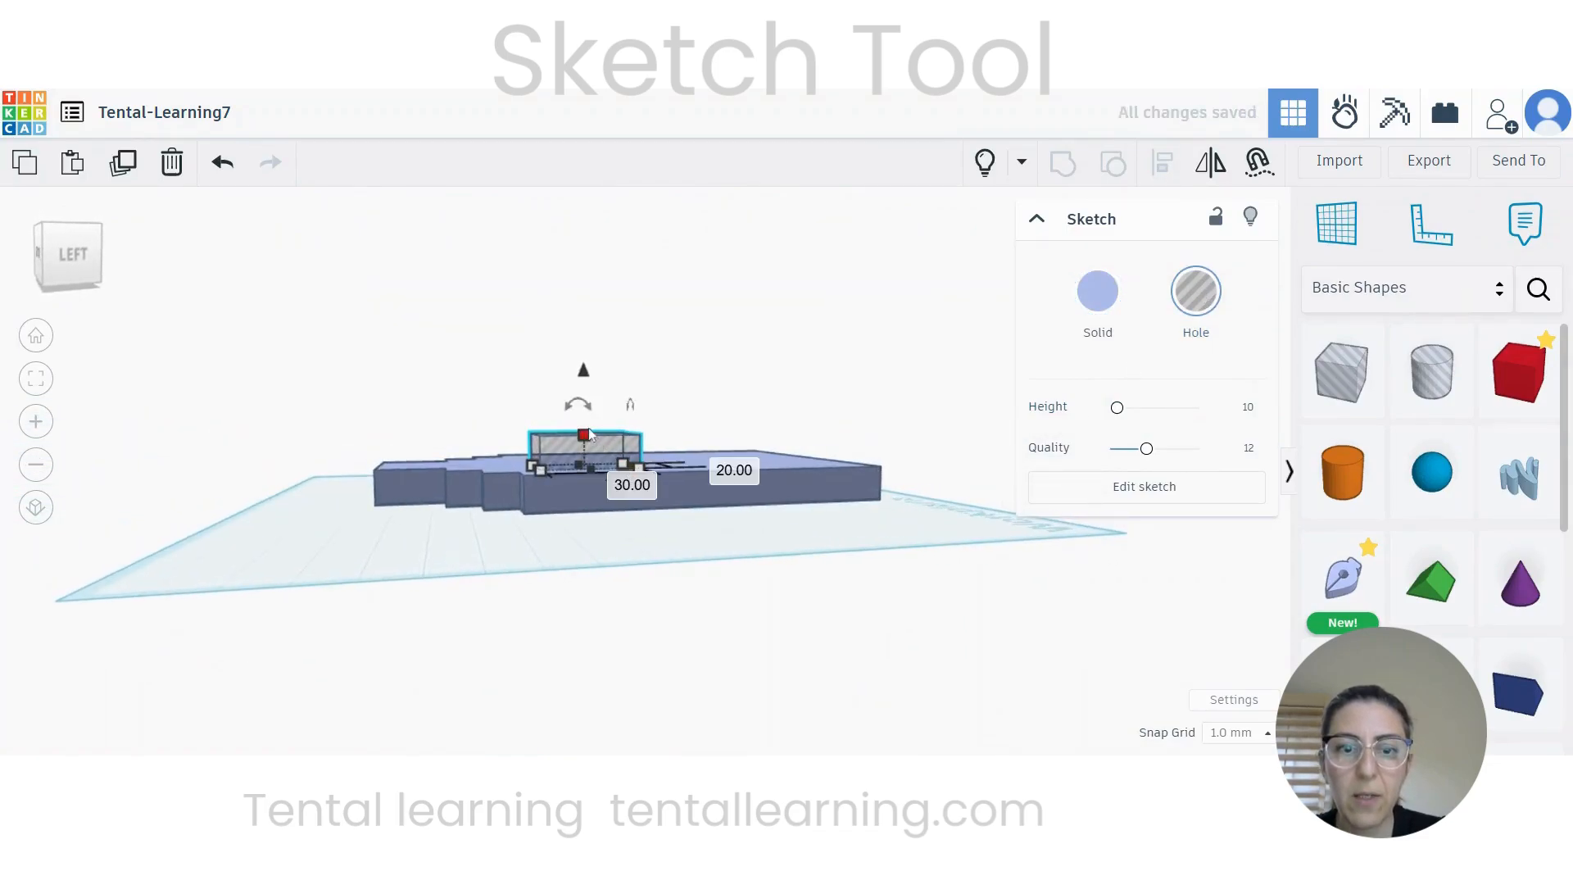
pyautogui.moveTo(732, 511); pyautogui.dragTo(713, 598, button='right')
pyautogui.moveTo(455, 388); pyautogui.dragTo(664, 638)
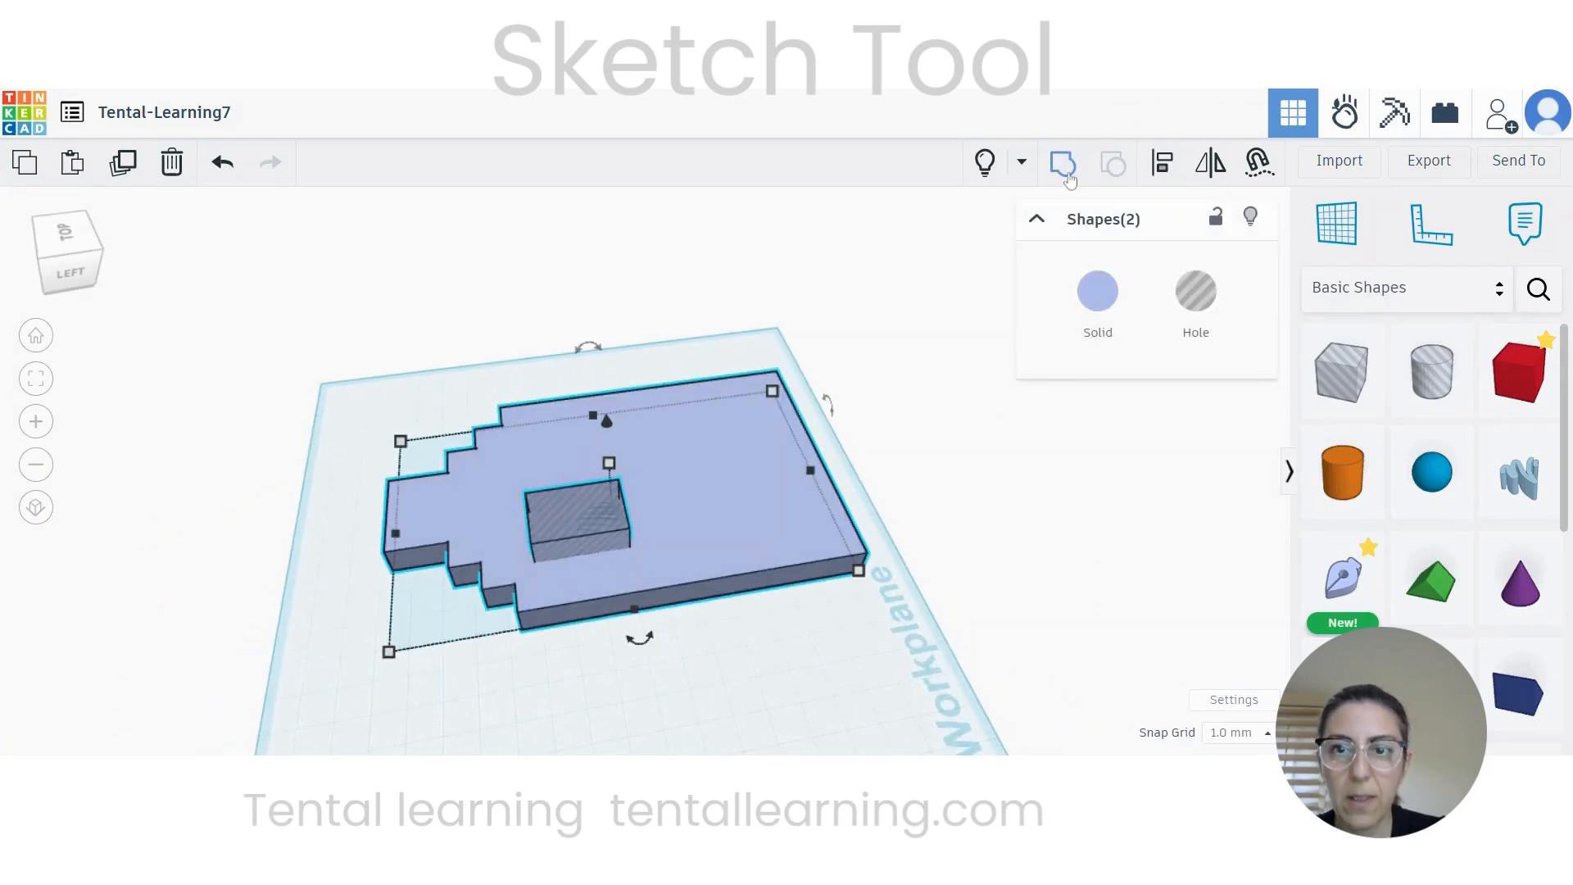
pyautogui.moveTo(353, 354); pyautogui.dragTo(719, 673)
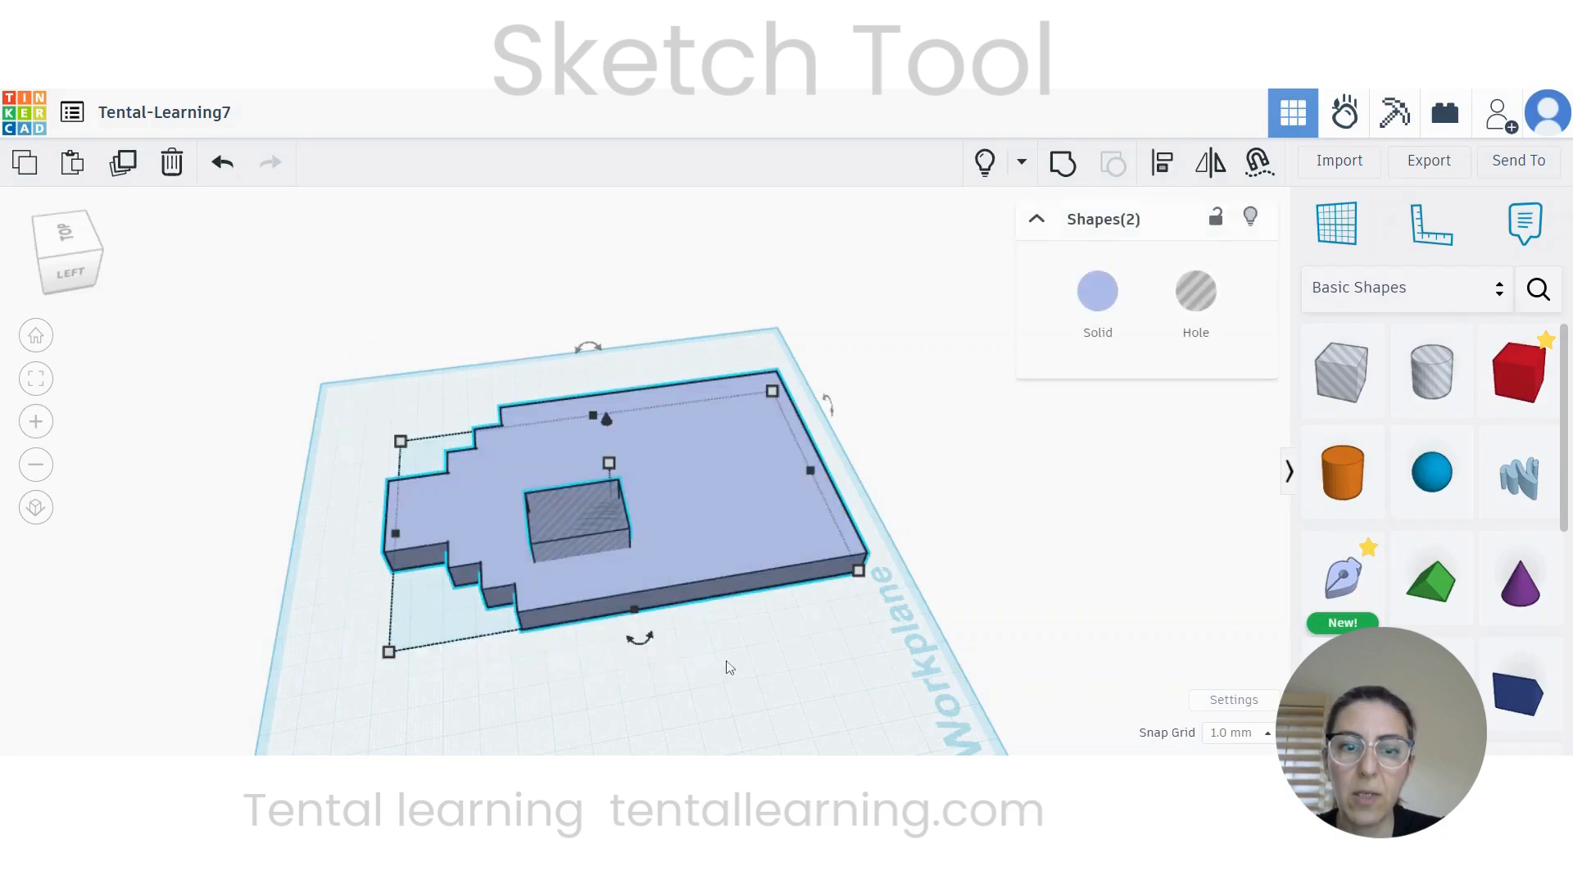
pyautogui.click(1063, 162)
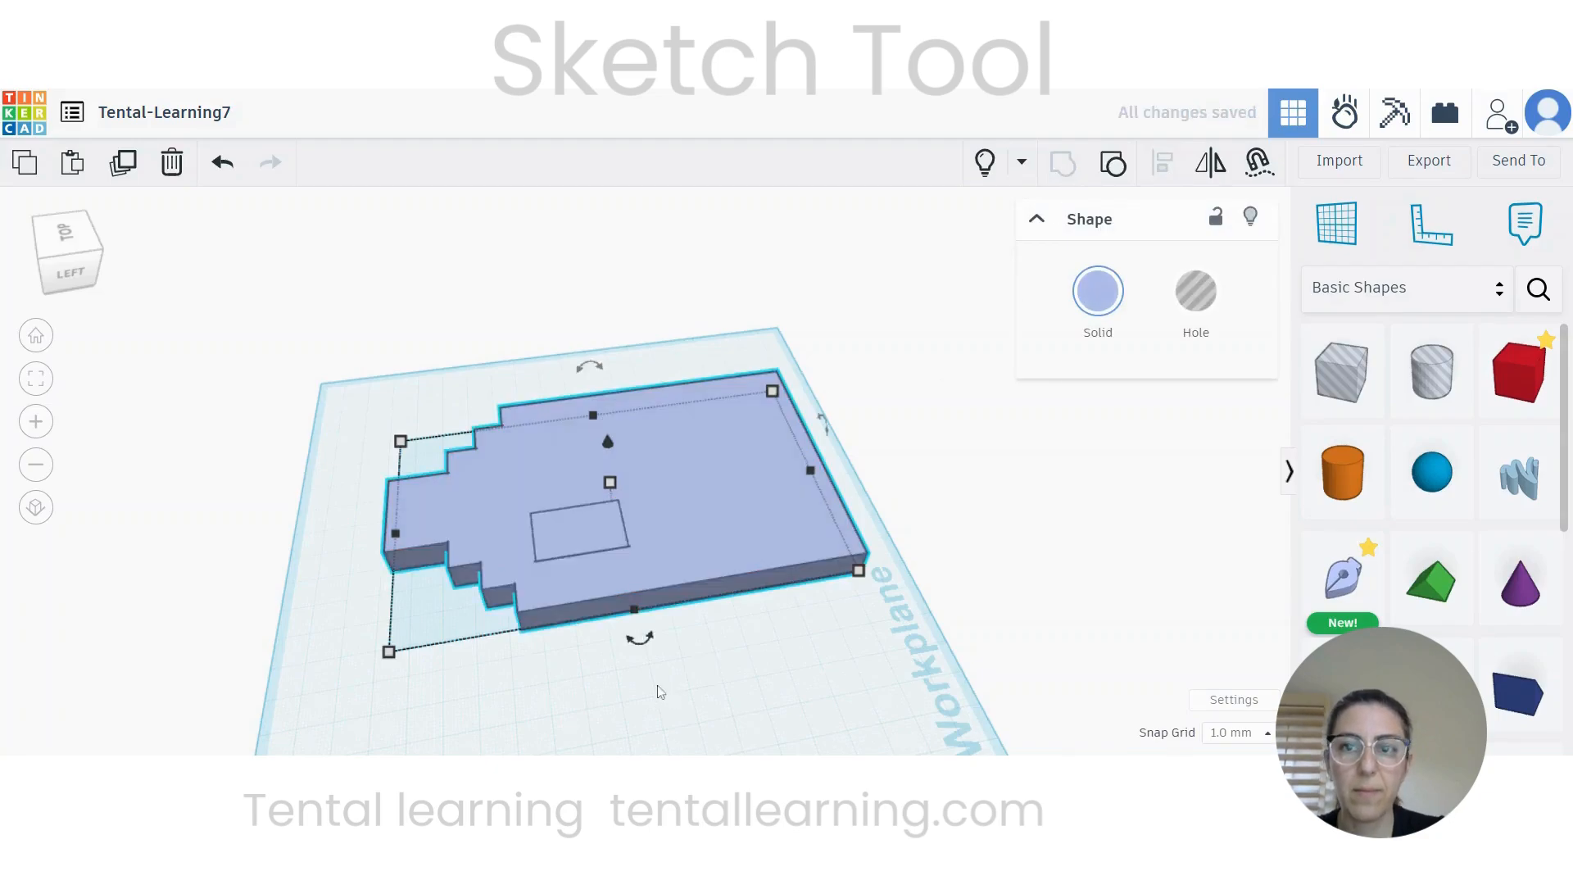
# Step: Inspect the window area on the grouped facade and ungroup the facade and hole block
pyautogui.moveTo(773, 714)
pyautogui.mouseDown(button='right')
pyautogui.moveTo(775, 695)
pyautogui.moveTo(742, 711)
pyautogui.mouseUp(button='right')
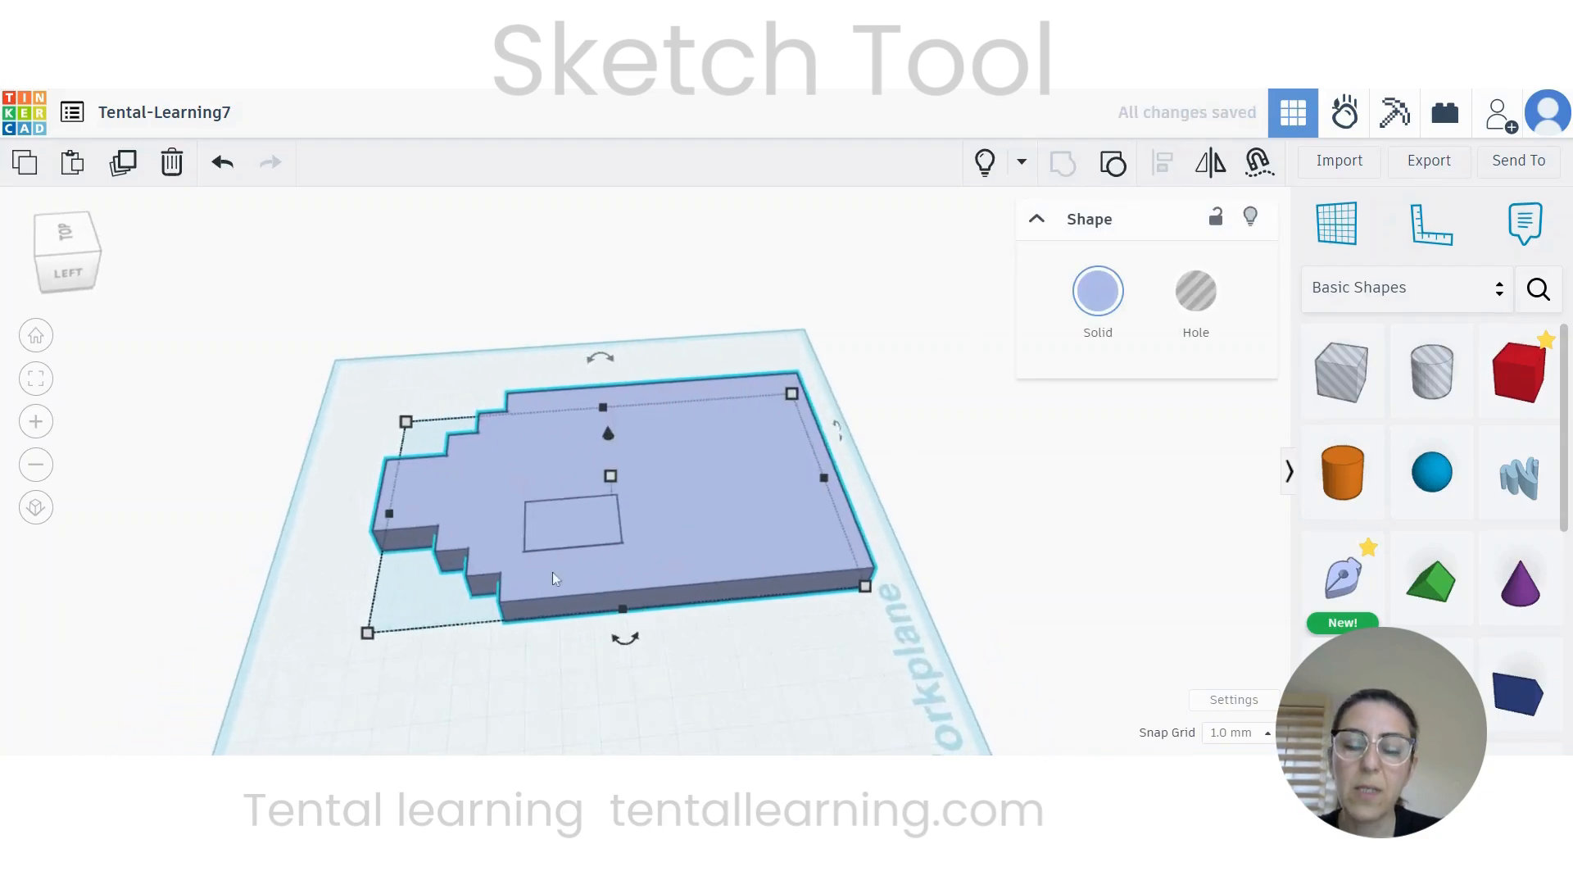
pyautogui.scroll(3, 552, 572)
pyautogui.scroll(1, 552, 572)
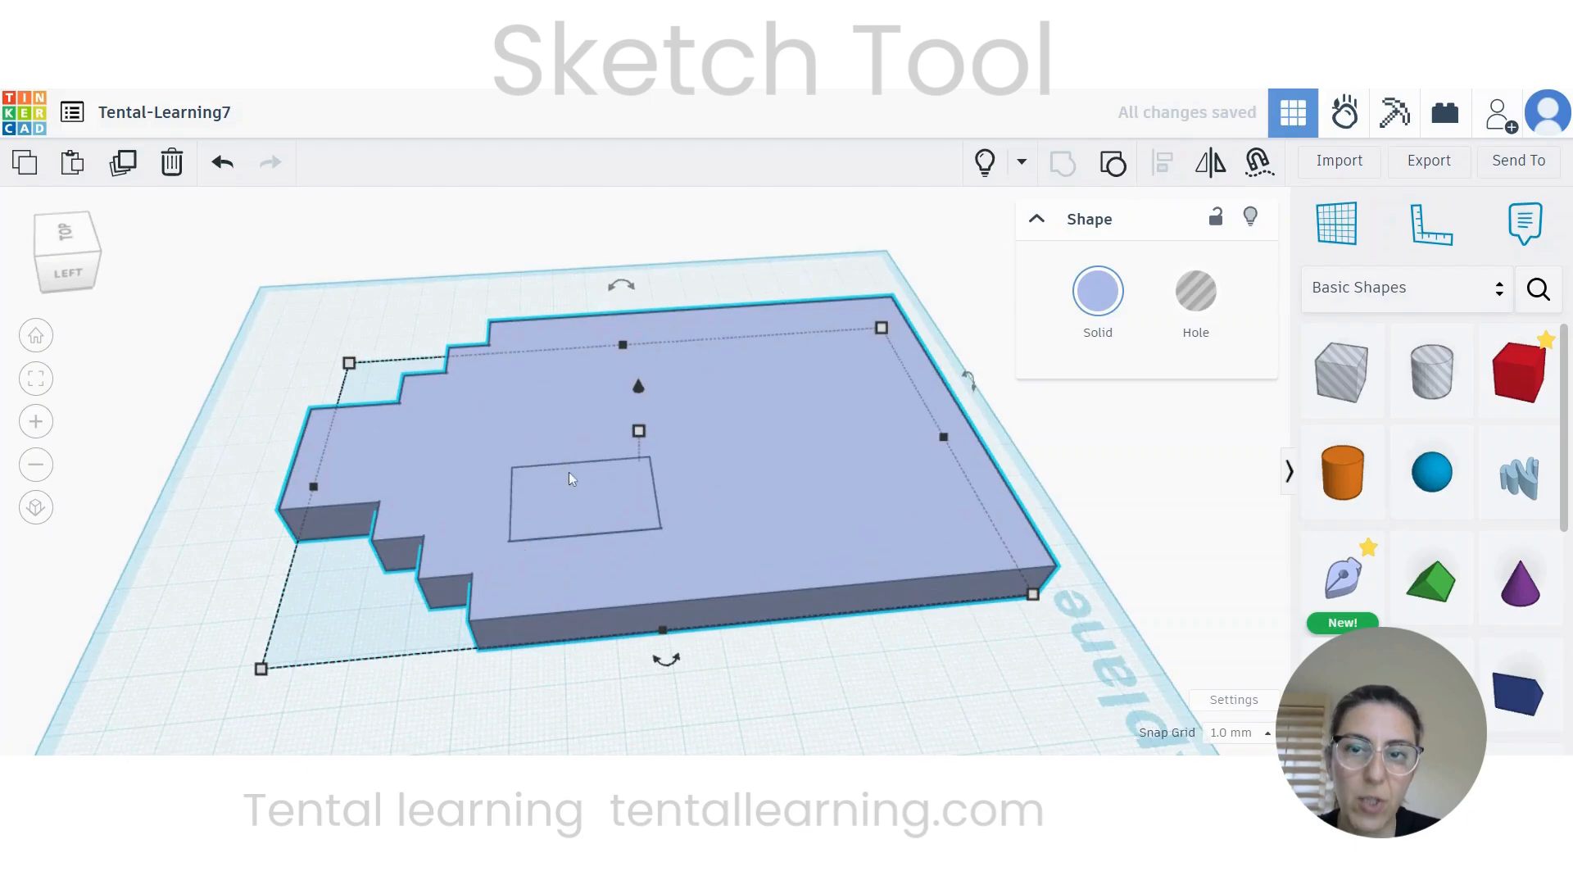
pyautogui.click(1118, 167)
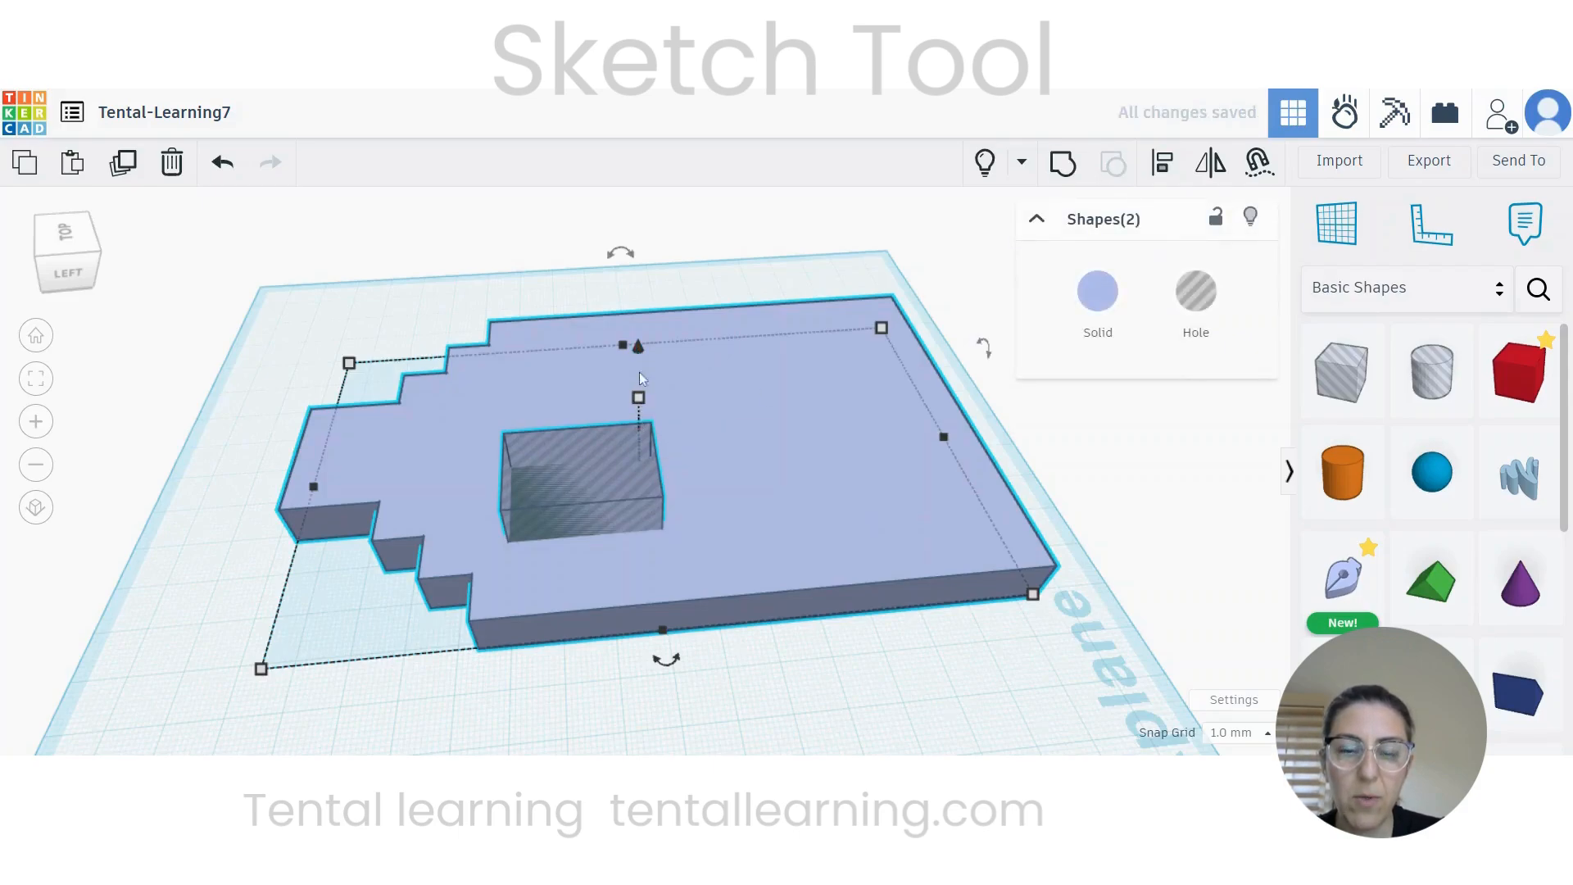
pyautogui.moveTo(686, 507); pyautogui.dragTo(676, 422, button='right')
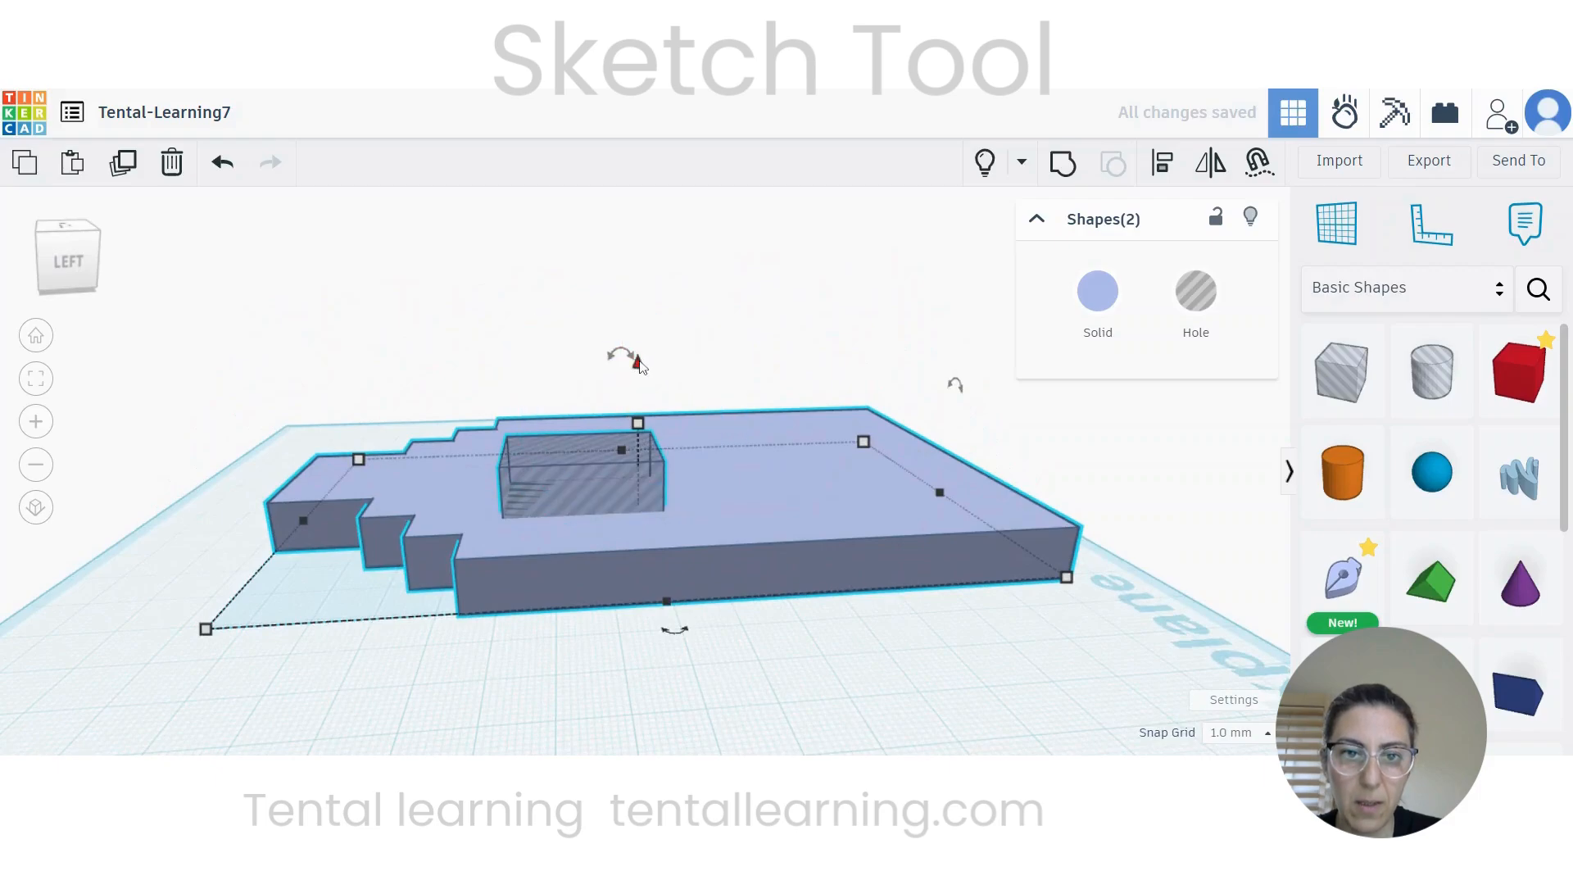
pyautogui.moveTo(640, 365); pyautogui.dragTo(639, 388)
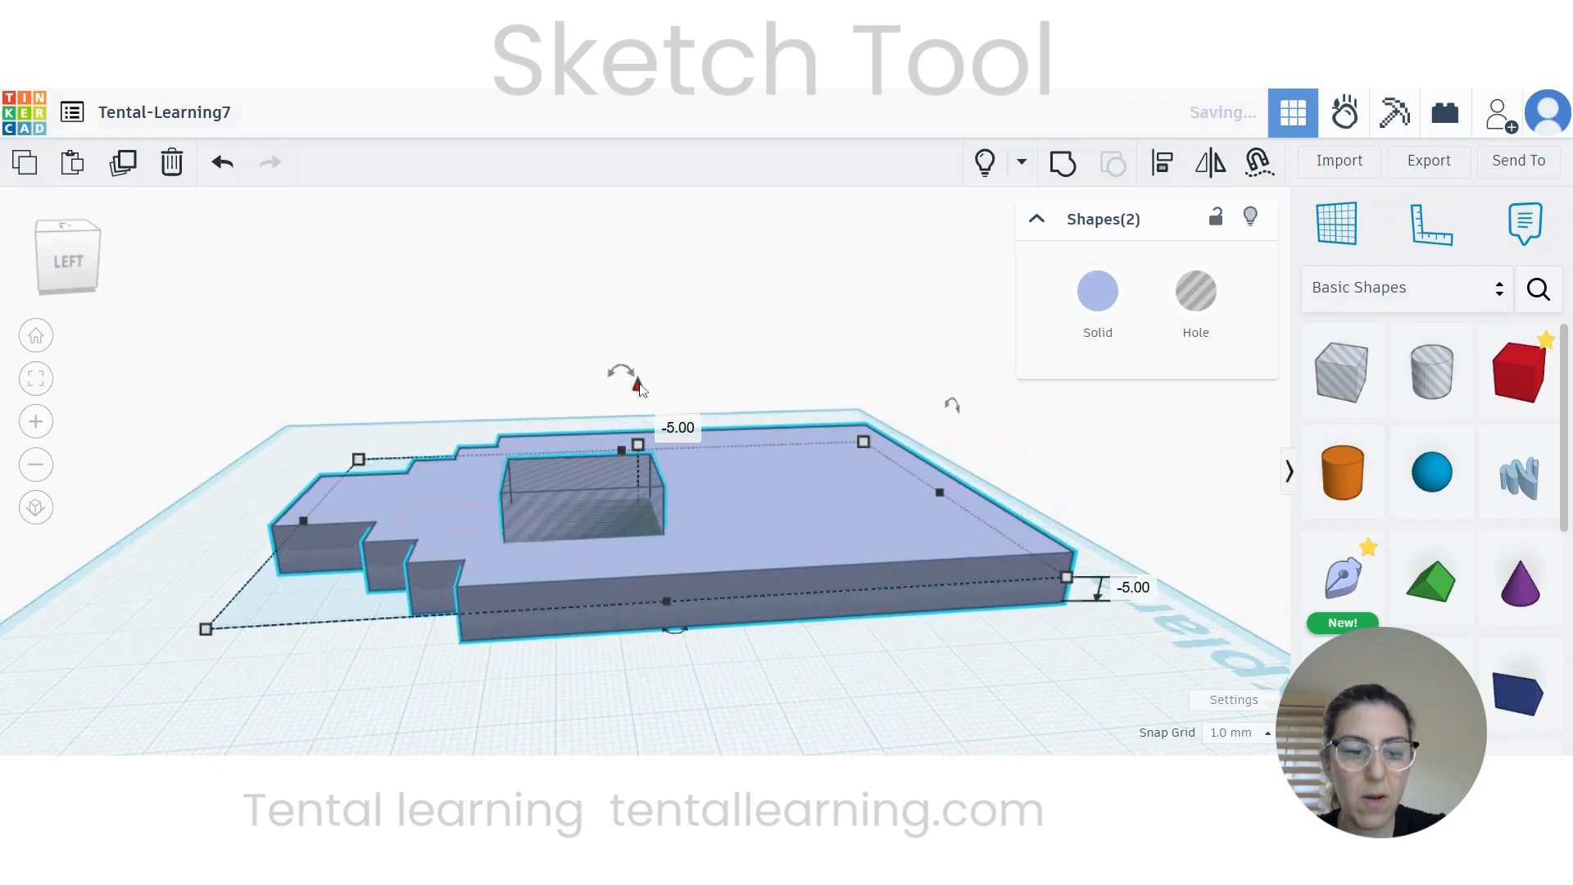
pyautogui.hotkey('ctrl', 'z')
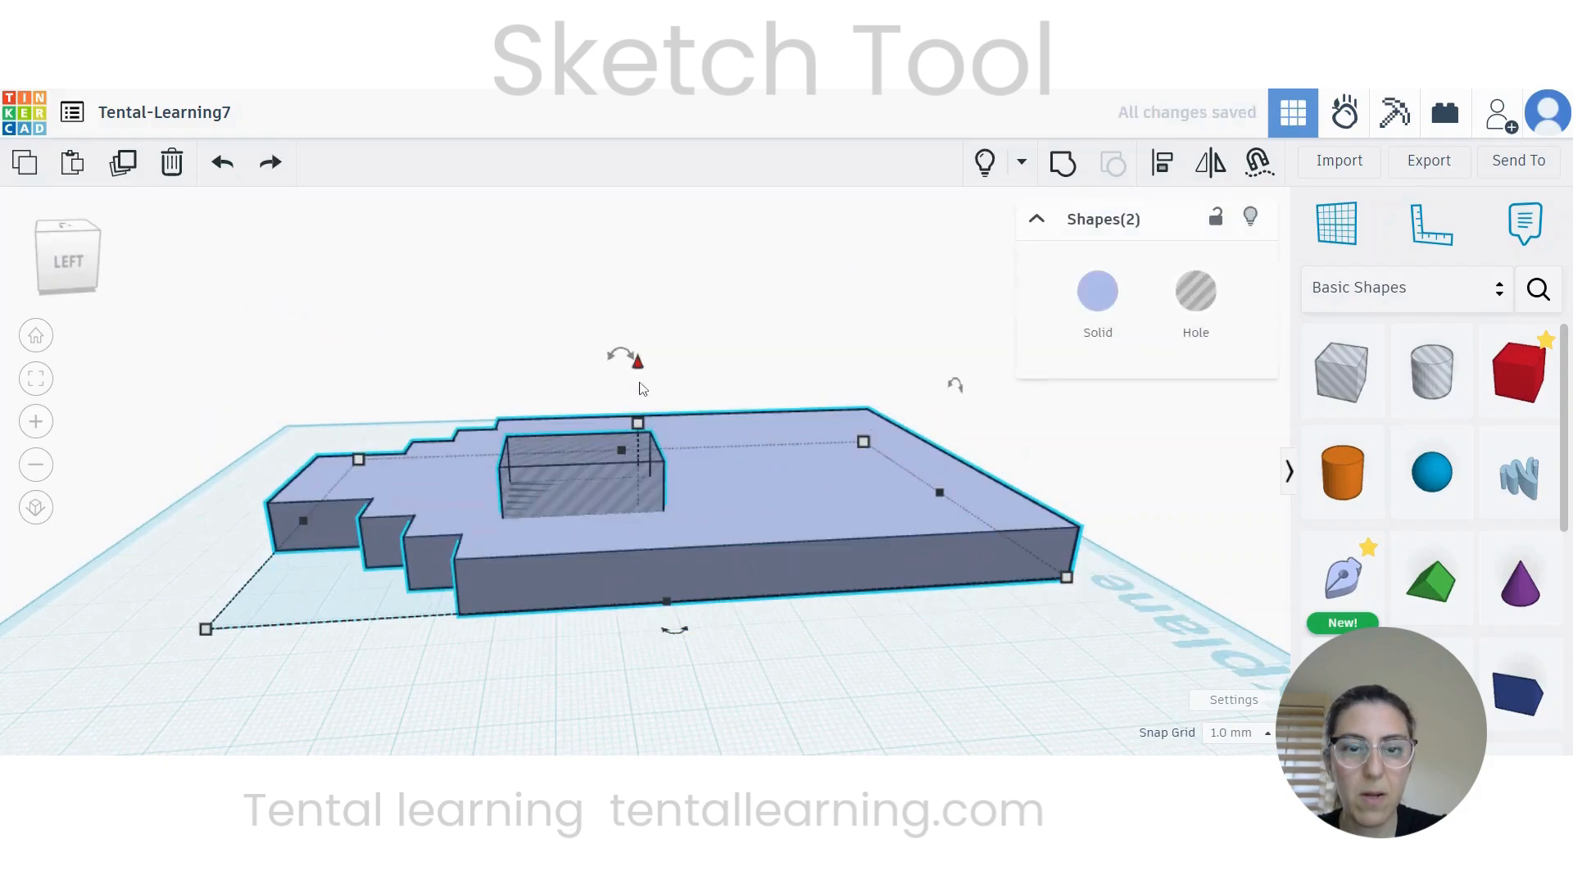
# Step: Lower only the window hole until its base sits 3 mm below the workplane, and stretch its top above the facade surface
pyautogui.click(697, 354)
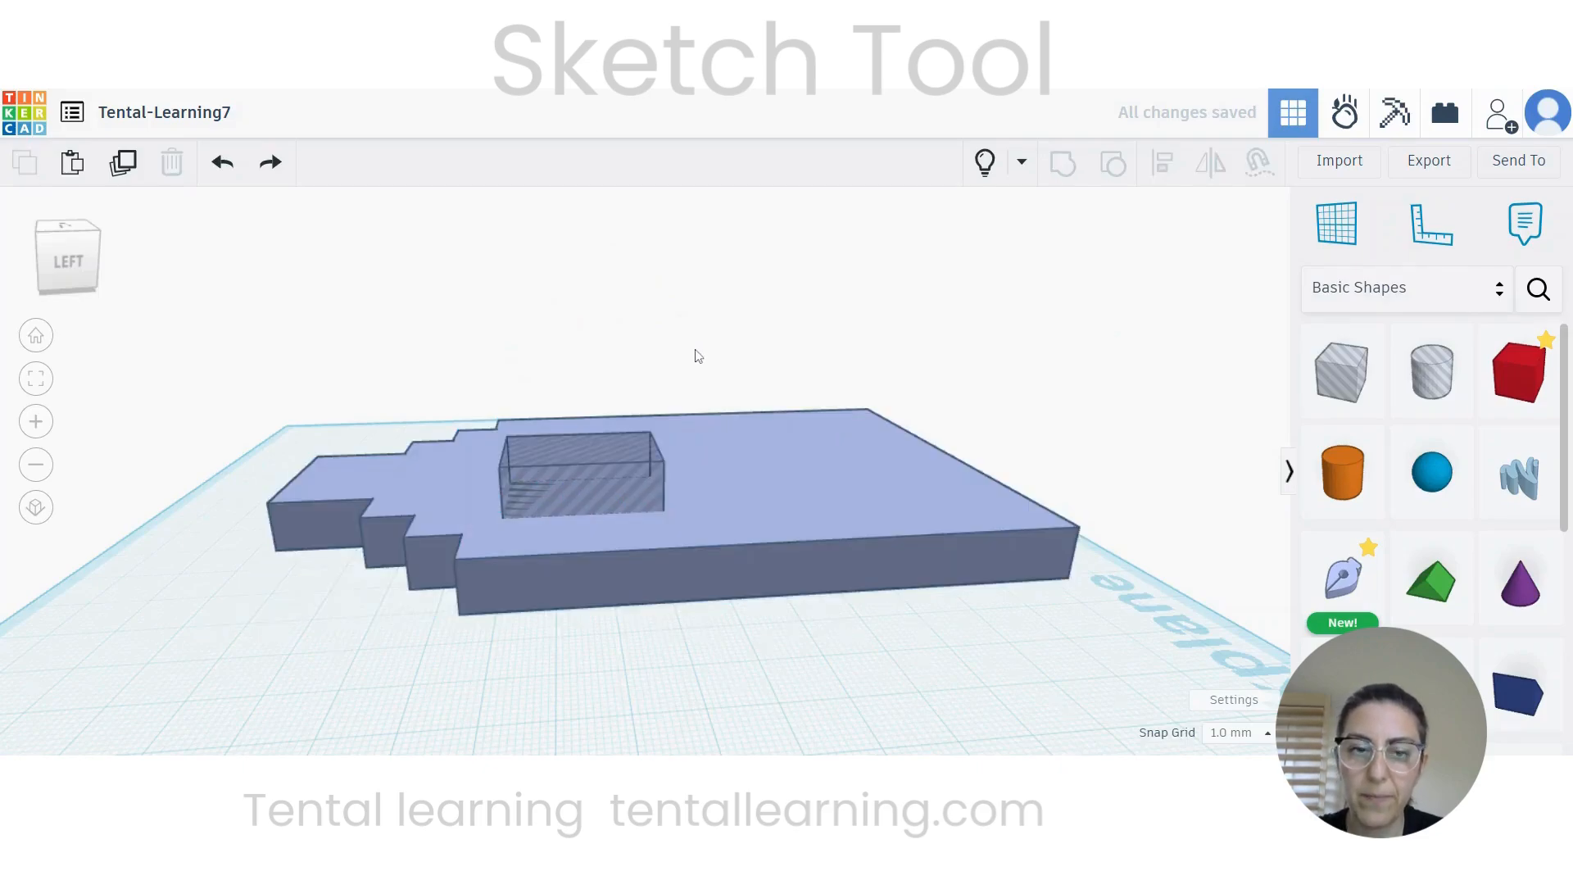
pyautogui.click(603, 469)
pyautogui.moveTo(579, 387); pyautogui.dragTo(582, 420)
pyautogui.moveTo(629, 610); pyautogui.dragTo(594, 491, button='right')
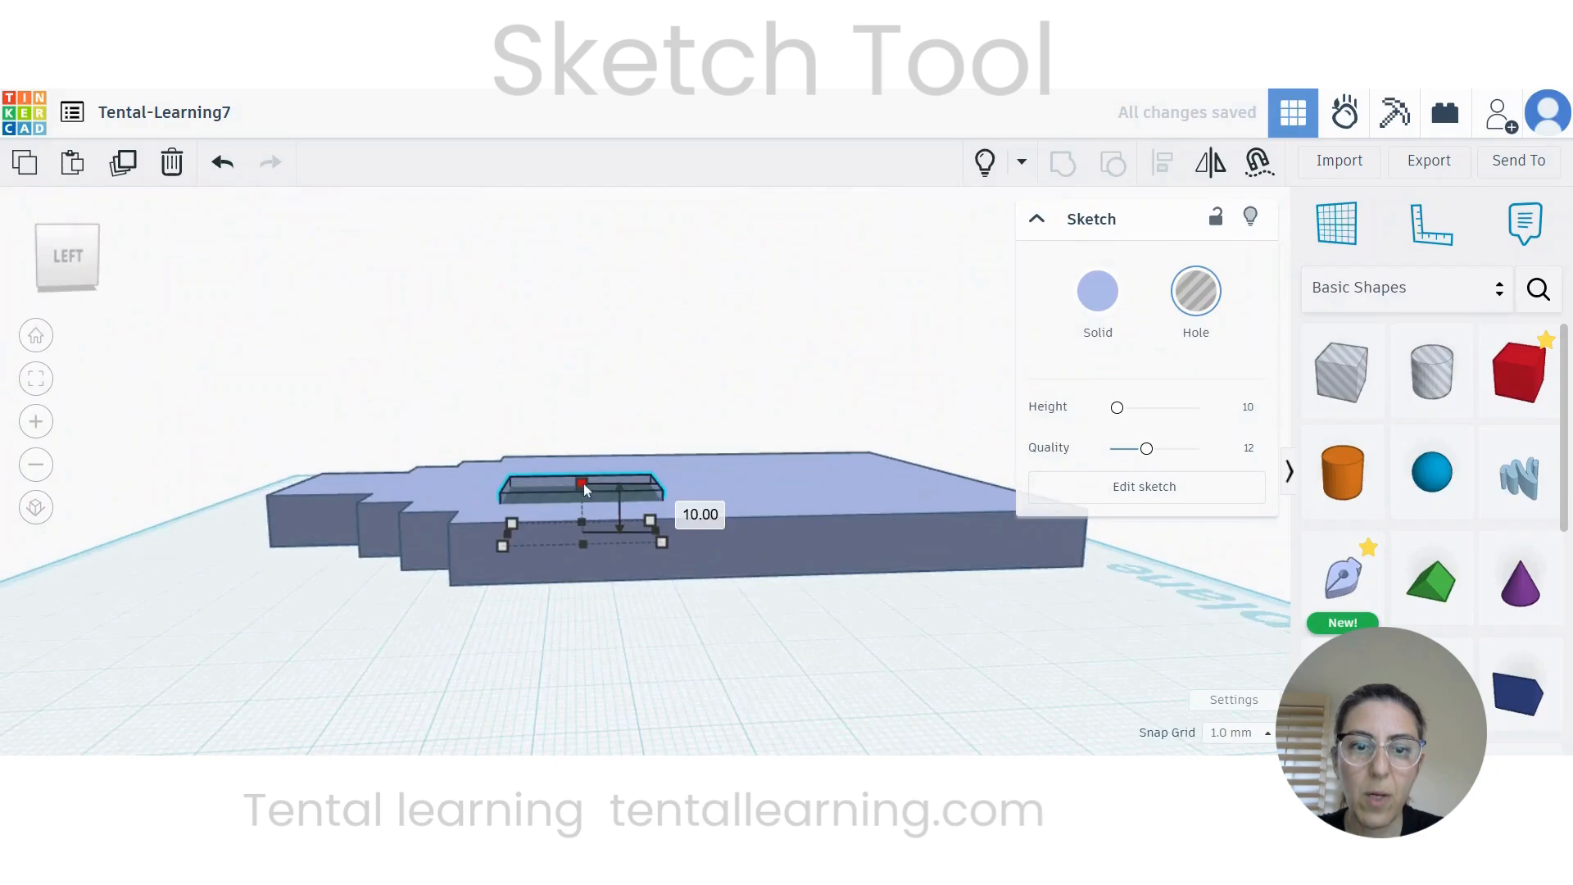
pyautogui.moveTo(584, 402); pyautogui.dragTo(582, 422)
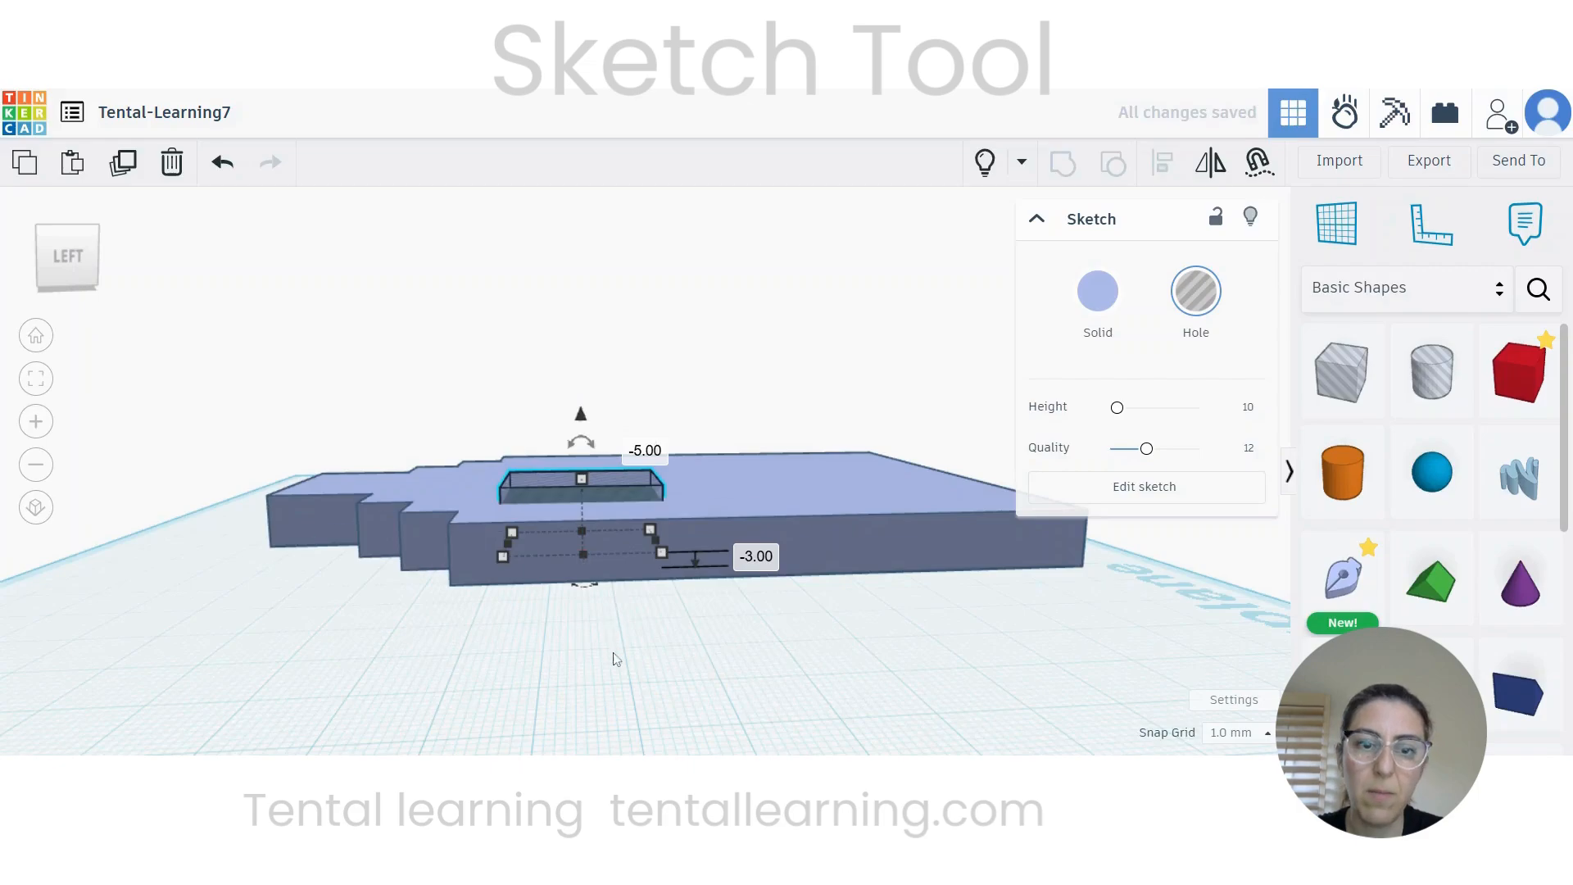
pyautogui.moveTo(583, 480)
pyautogui.mouseDown()
pyautogui.moveTo(606, 340)
pyautogui.moveTo(611, 464)
pyautogui.moveTo(577, 369)
pyautogui.moveTo(576, 471)
pyautogui.mouseUp()
# Step: Group the facade with the lowered window hole to cut the opening and check it from above
pyautogui.moveTo(639, 653)
pyautogui.mouseDown(button='right')
pyautogui.moveTo(647, 622)
pyautogui.moveTo(639, 635)
pyautogui.mouseUp(button='right')
pyautogui.moveTo(712, 620); pyautogui.dragTo(799, 674)
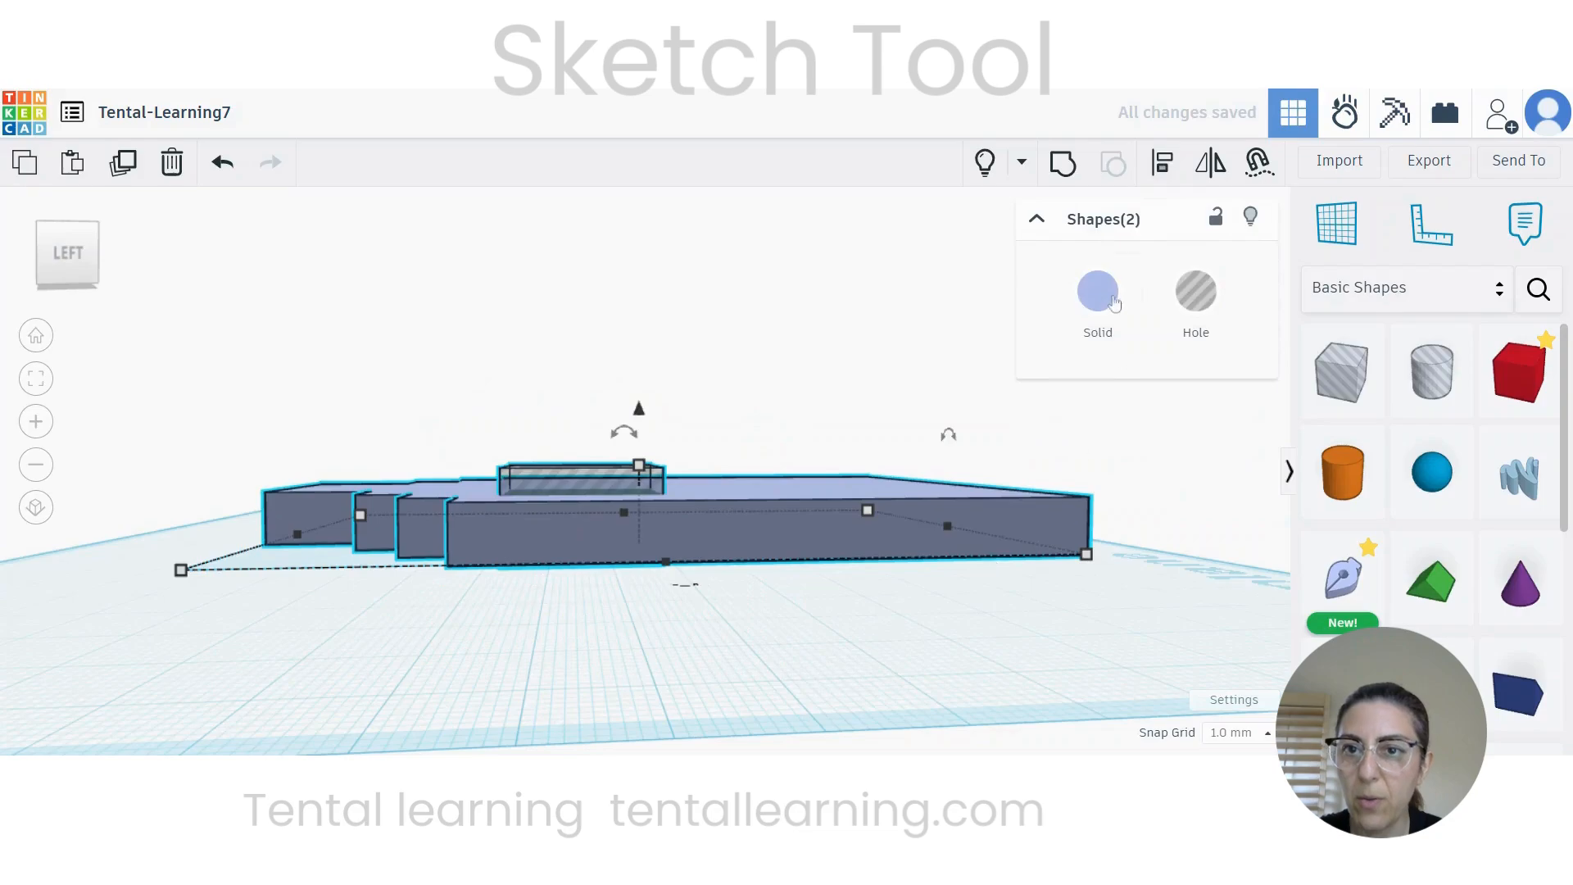
pyautogui.click(1063, 165)
pyautogui.moveTo(943, 569); pyautogui.dragTo(817, 538, button='right')
pyautogui.scroll(-4, 818, 538)
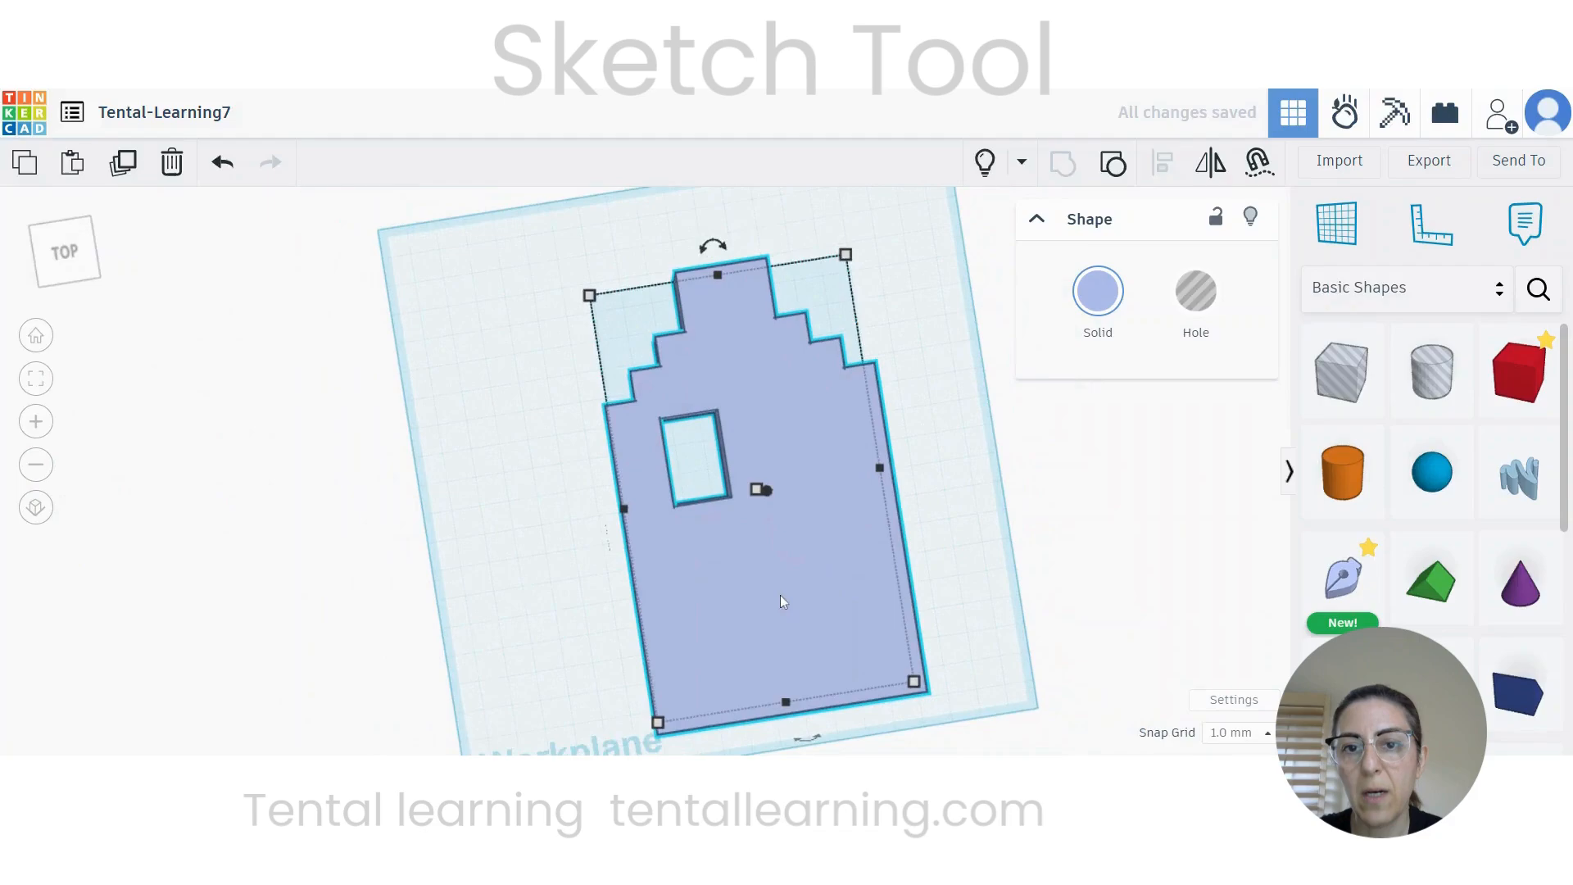
# Step: Examine the window opening up close and undo the grouping
pyautogui.moveTo(782, 603)
pyautogui.mouseDown(button='right')
pyautogui.moveTo(649, 585)
pyautogui.moveTo(608, 457)
pyautogui.moveTo(939, 526)
pyautogui.moveTo(814, 609)
pyautogui.moveTo(734, 604)
pyautogui.moveTo(780, 594)
pyautogui.moveTo(858, 519)
pyautogui.moveTo(780, 569)
pyautogui.moveTo(713, 656)
pyautogui.moveTo(729, 602)
pyautogui.moveTo(598, 557)
pyautogui.mouseUp(button='right')
pyautogui.scroll(5, 785, 590)
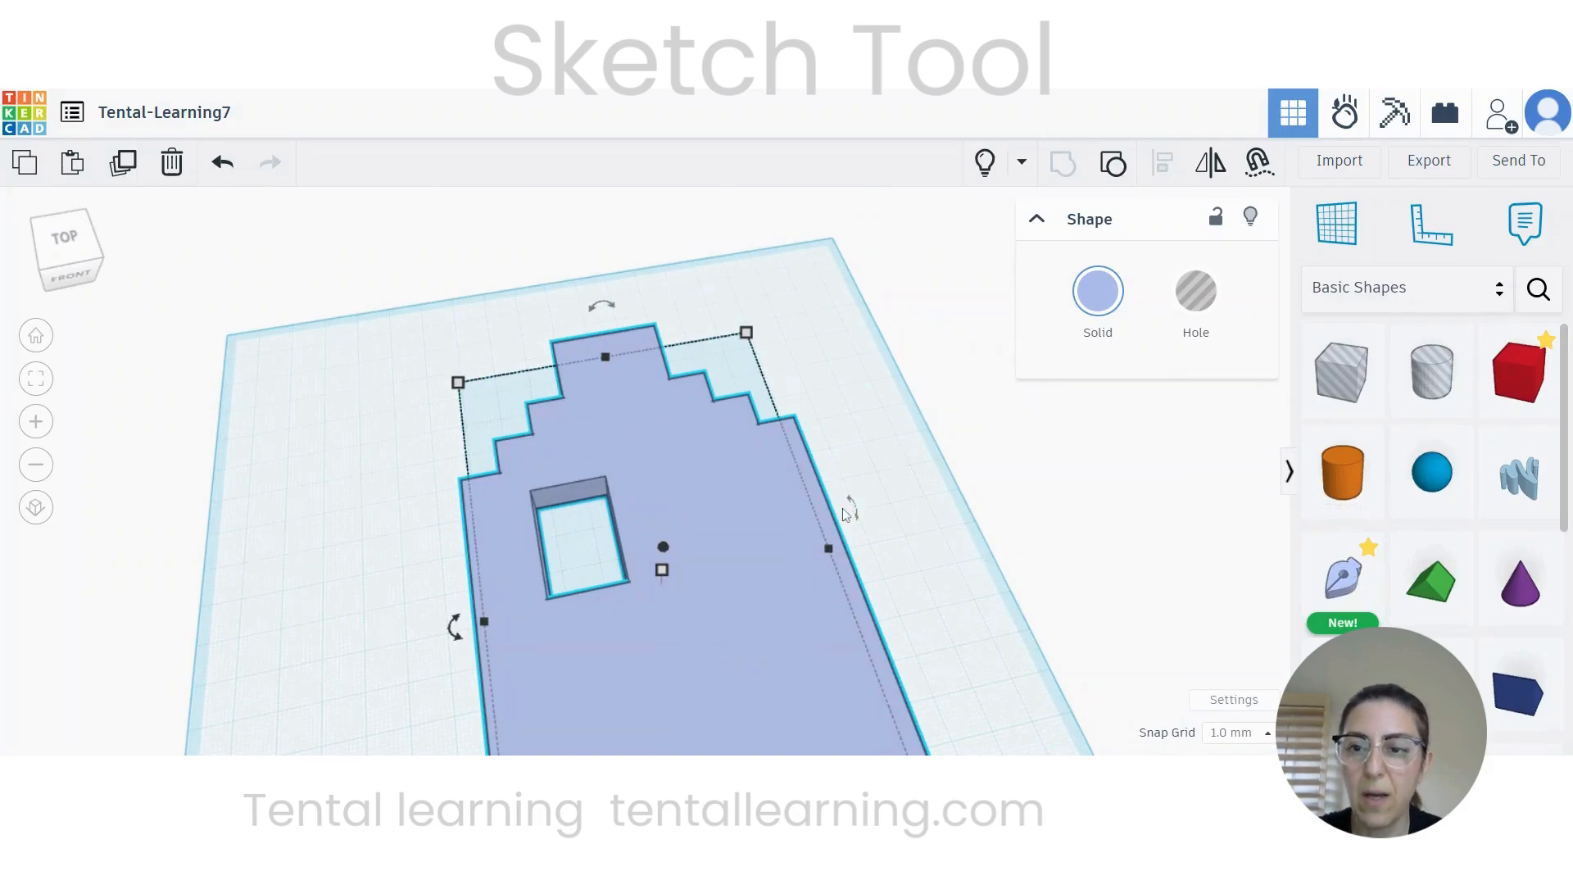
pyautogui.click(410, 542)
pyautogui.click(696, 441)
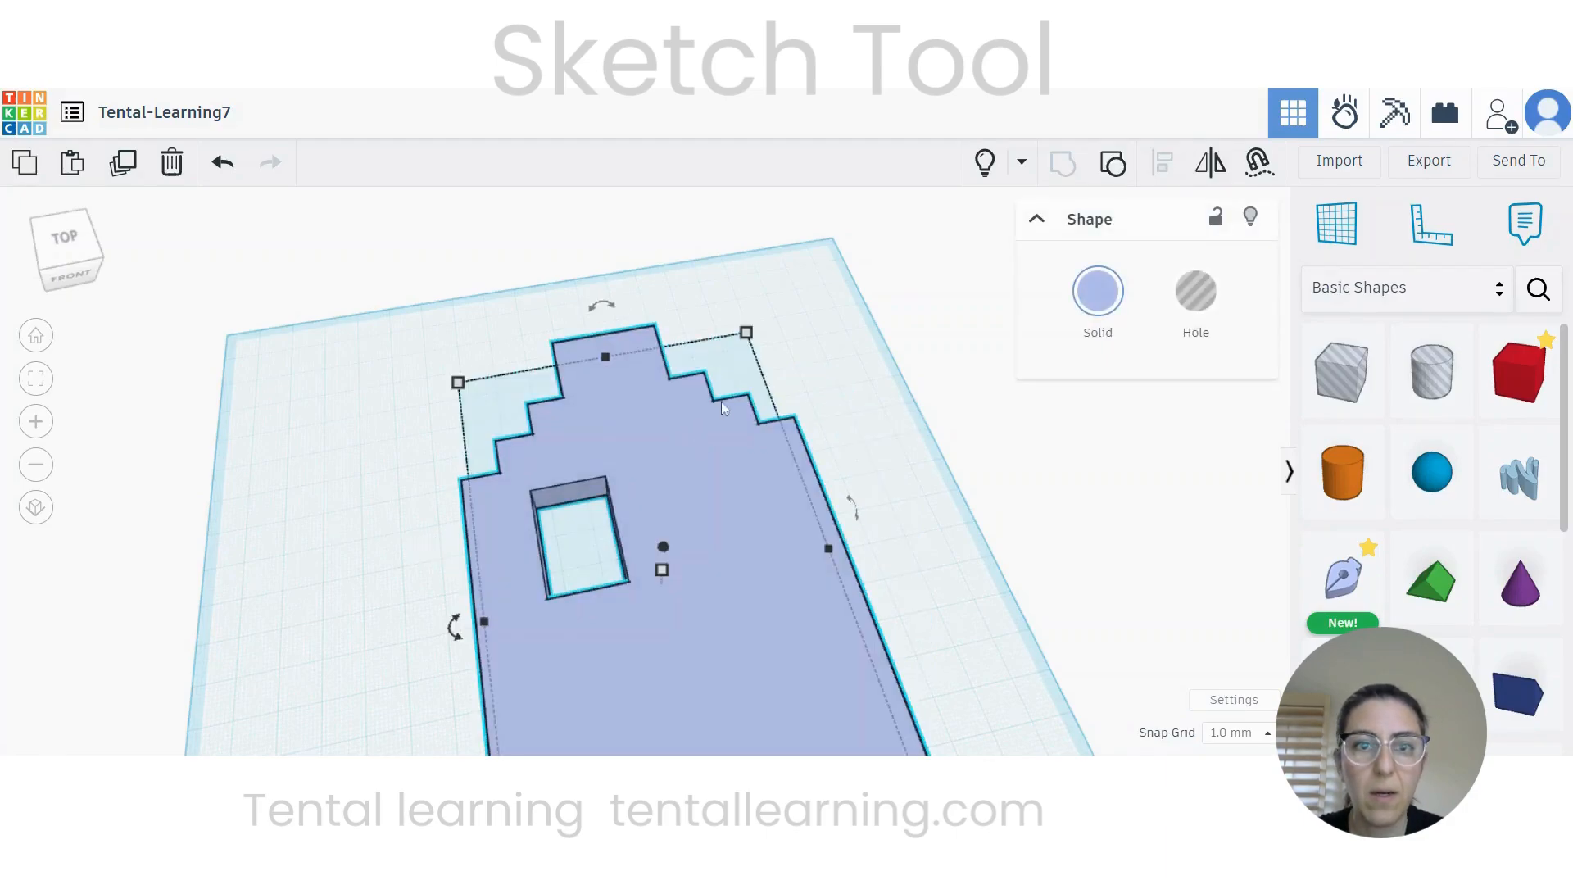
pyautogui.click(222, 162)
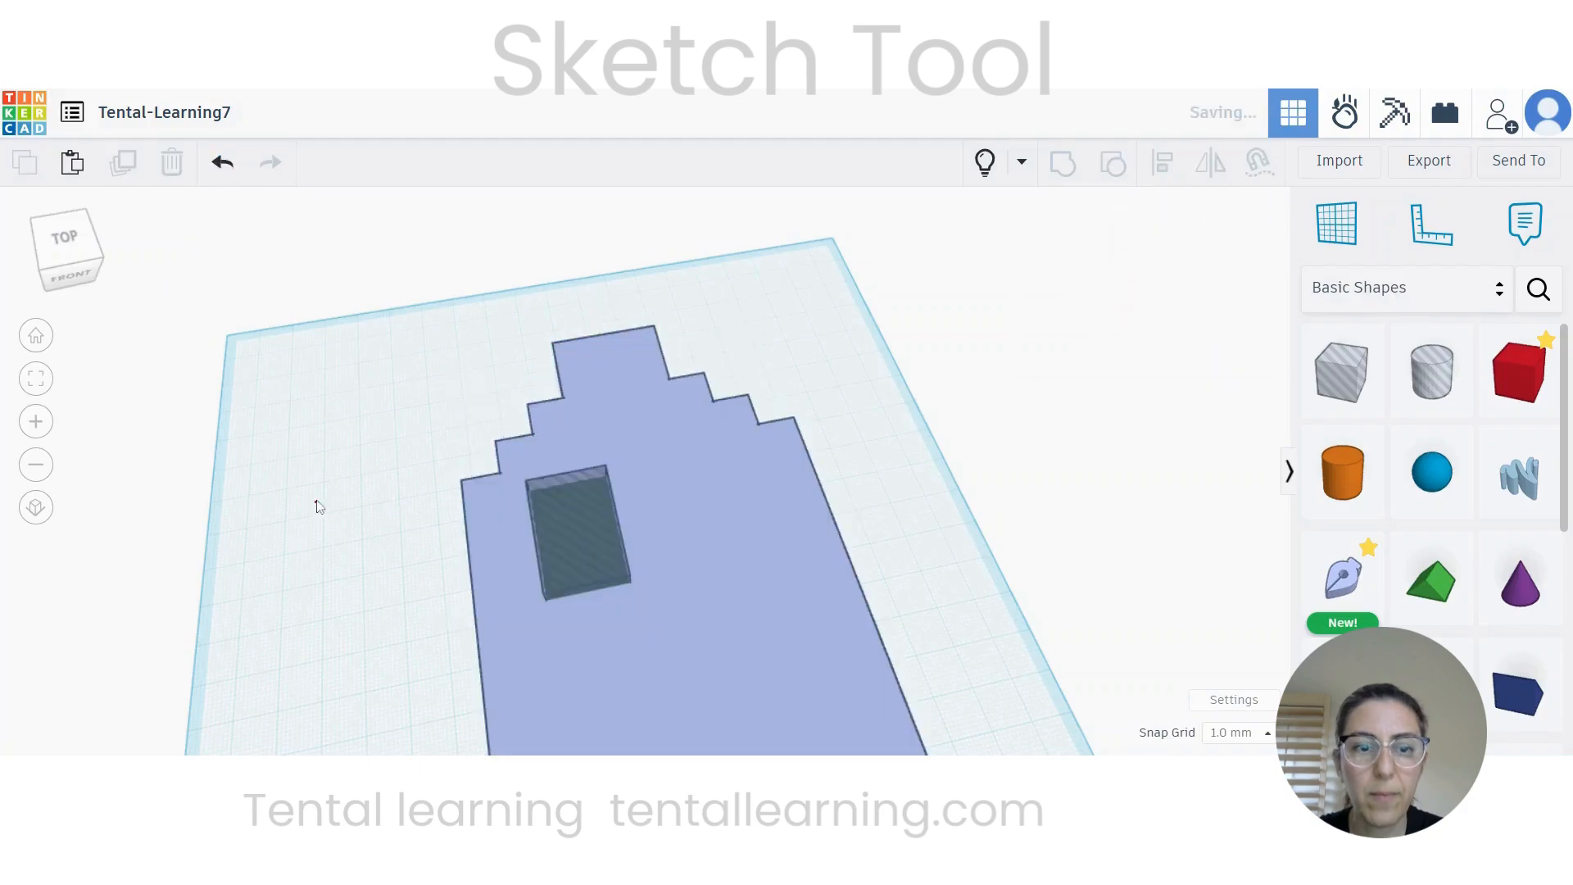
# Step: Shrink the window hole from its lower right corner and move it 5 mm closer to the facade's left edge
pyautogui.moveTo(356, 531)
pyautogui.mouseDown(button='right')
pyautogui.moveTo(446, 421)
pyautogui.moveTo(341, 495)
pyautogui.moveTo(336, 518)
pyautogui.mouseUp(button='right')
pyautogui.click(566, 502)
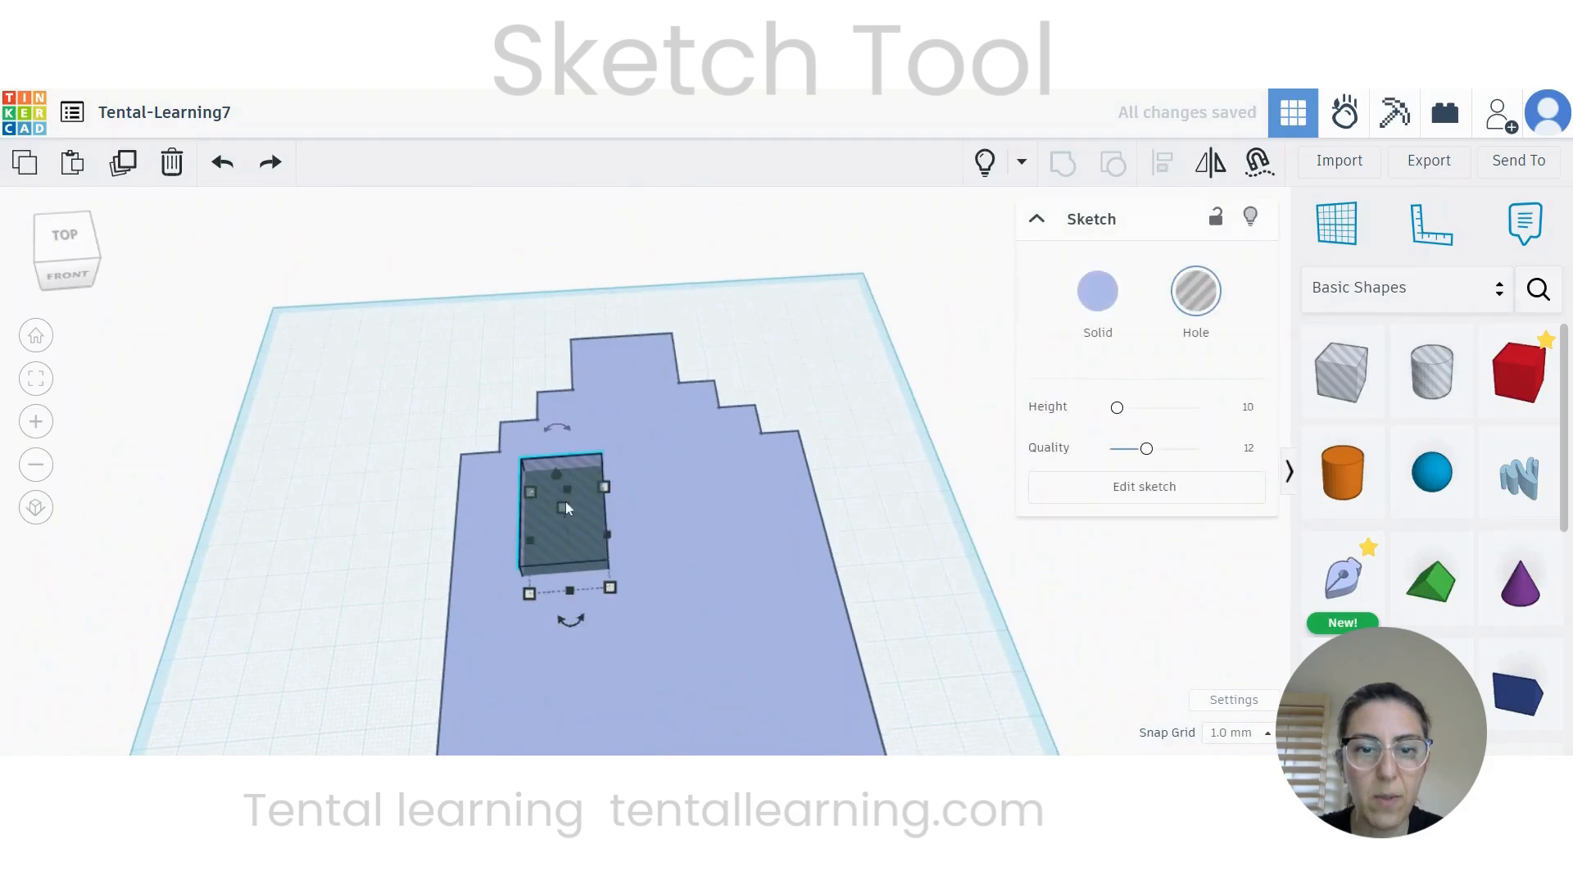
pyautogui.scroll(-2, 559, 531)
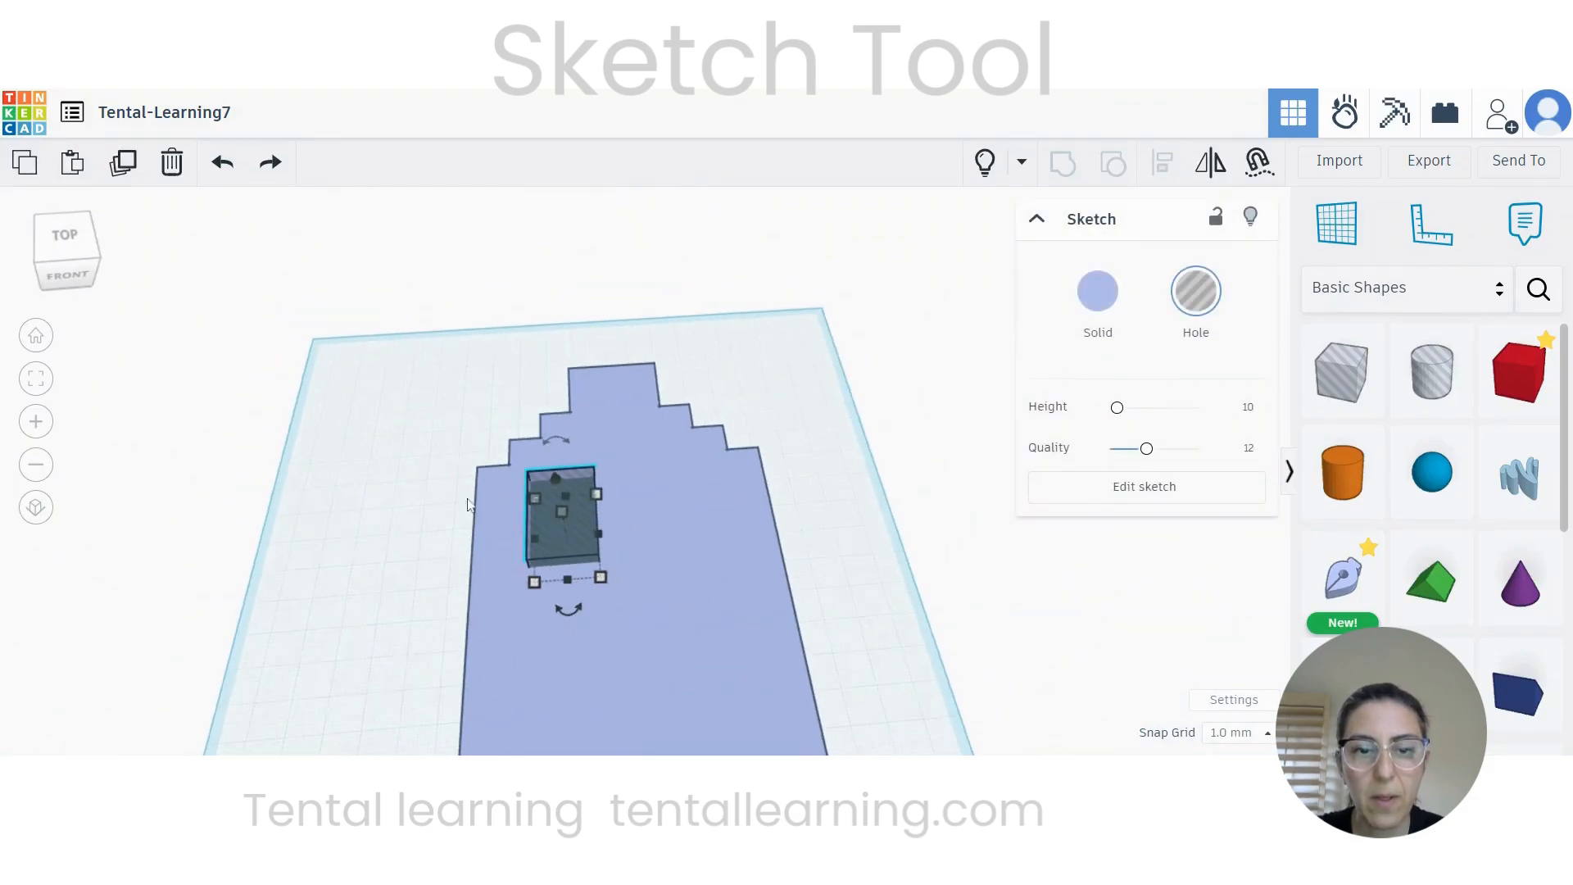
pyautogui.moveTo(538, 386); pyautogui.dragTo(568, 480, button='right')
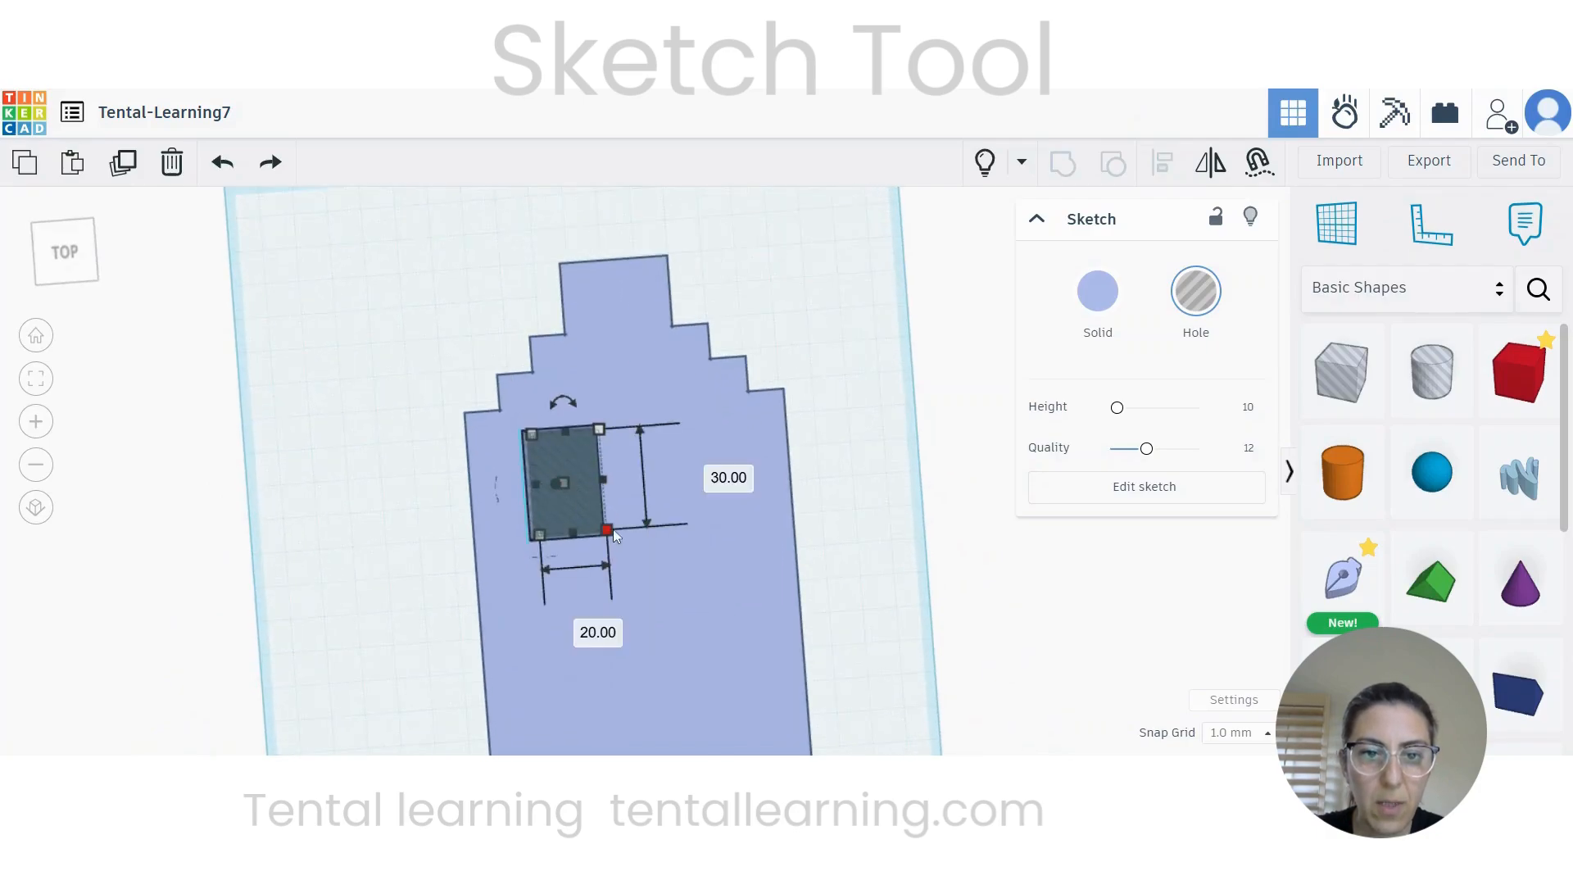
pyautogui.moveTo(616, 534); pyautogui.dragTo(571, 516)
pyautogui.moveTo(554, 455); pyautogui.dragTo(538, 468)
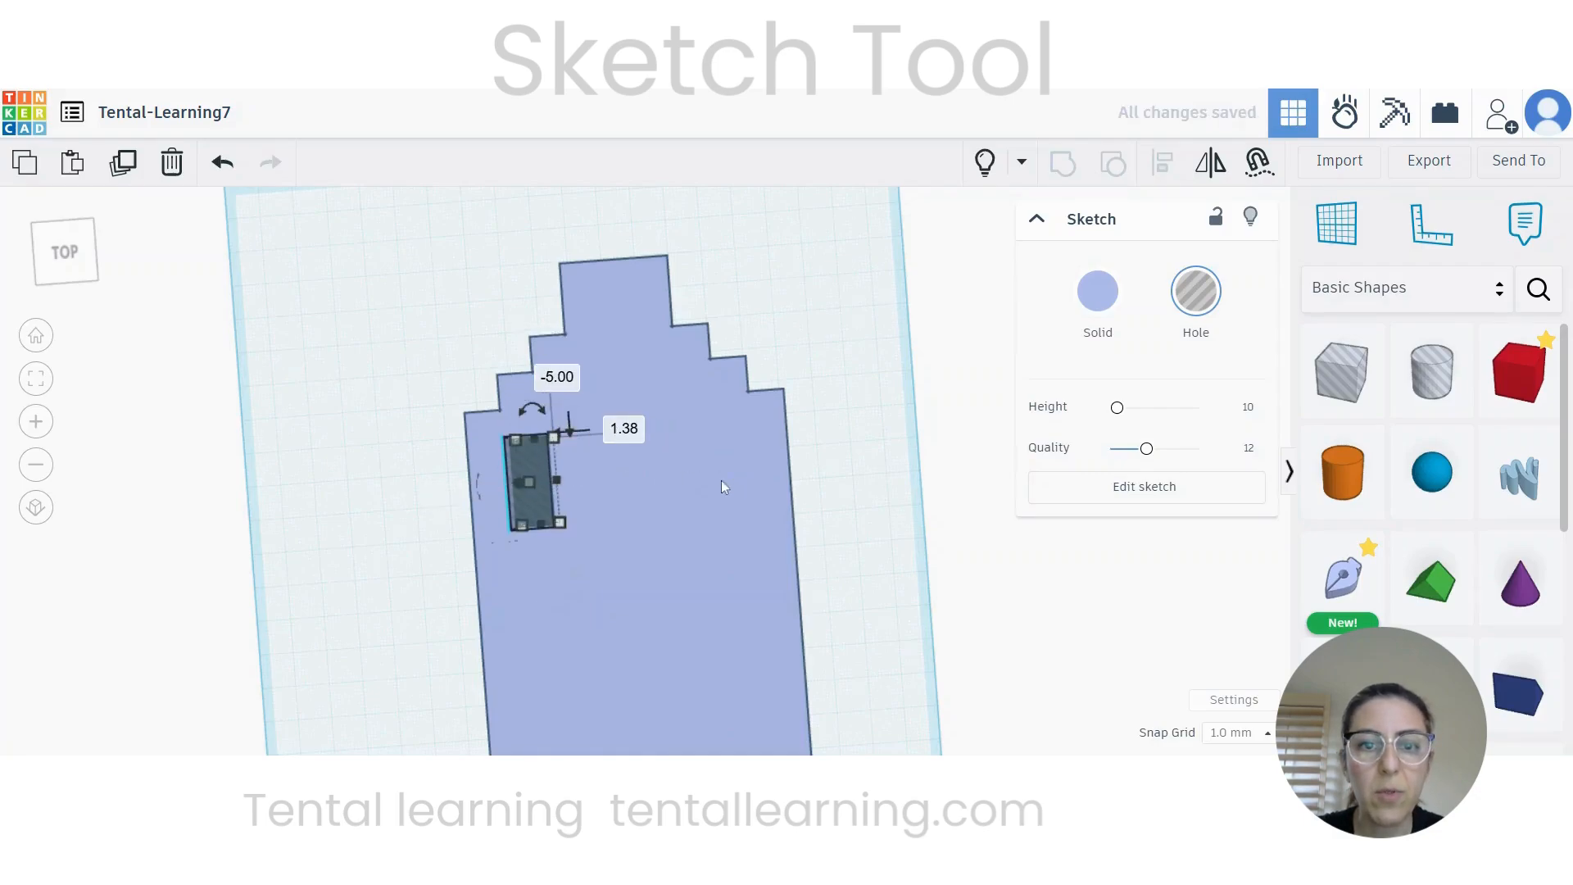
# Step: Duplicate the window hole and move the copy right, leaving a narrow gap beside the original
pyautogui.click(121, 164)
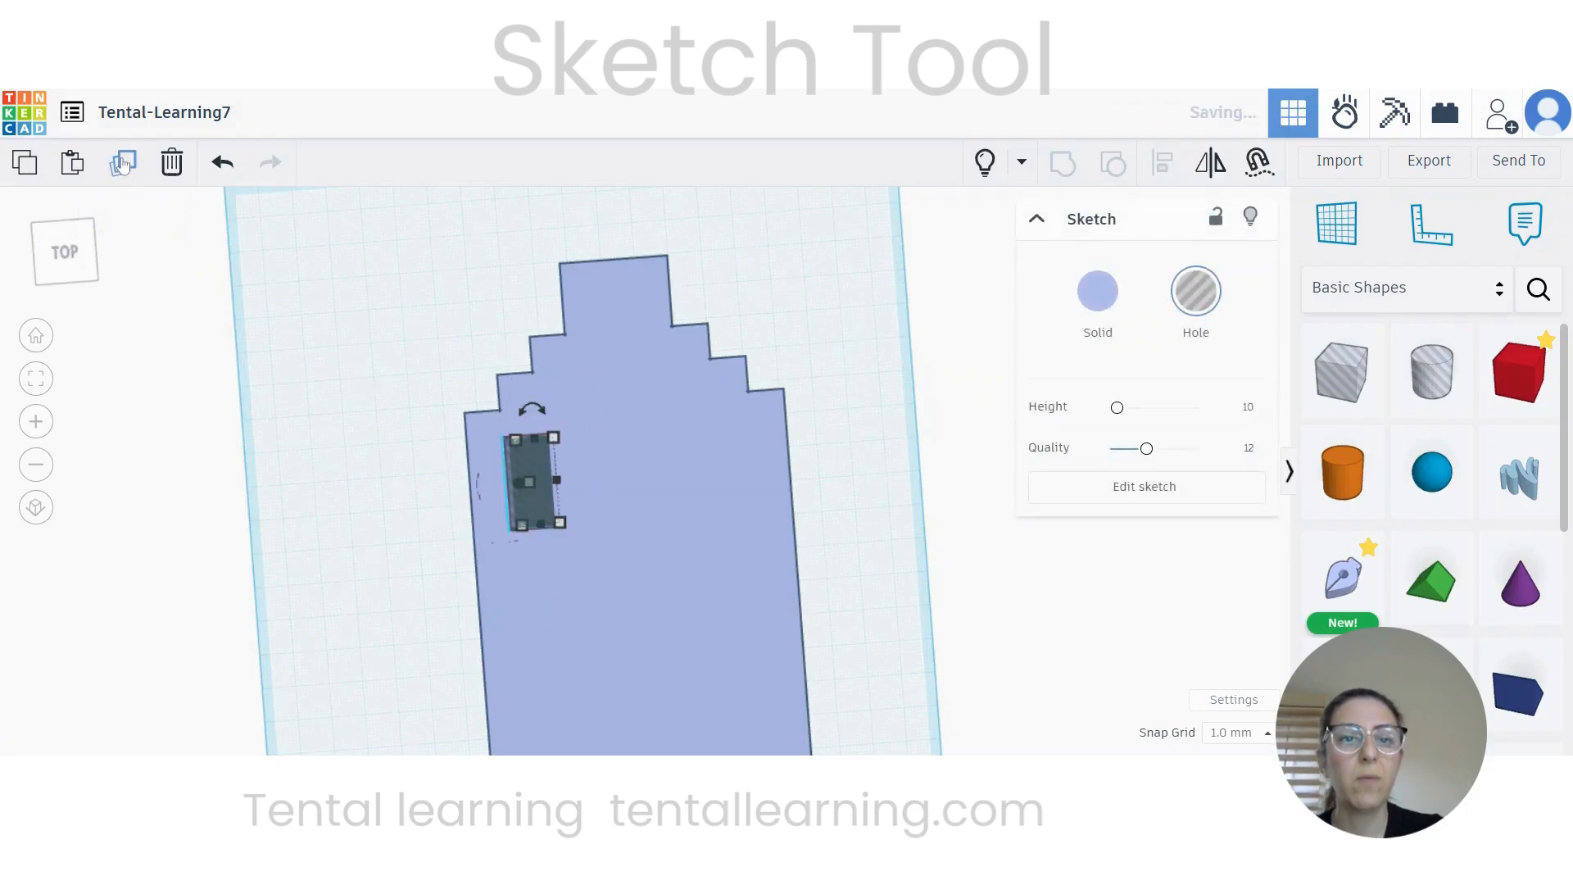
pyautogui.press('Right')
pyautogui.press('Right')
pyautogui.press('Right')
pyautogui.press('Right')
pyautogui.press('Right')
pyautogui.press('Right')
pyautogui.press('Right')
pyautogui.press('Right')
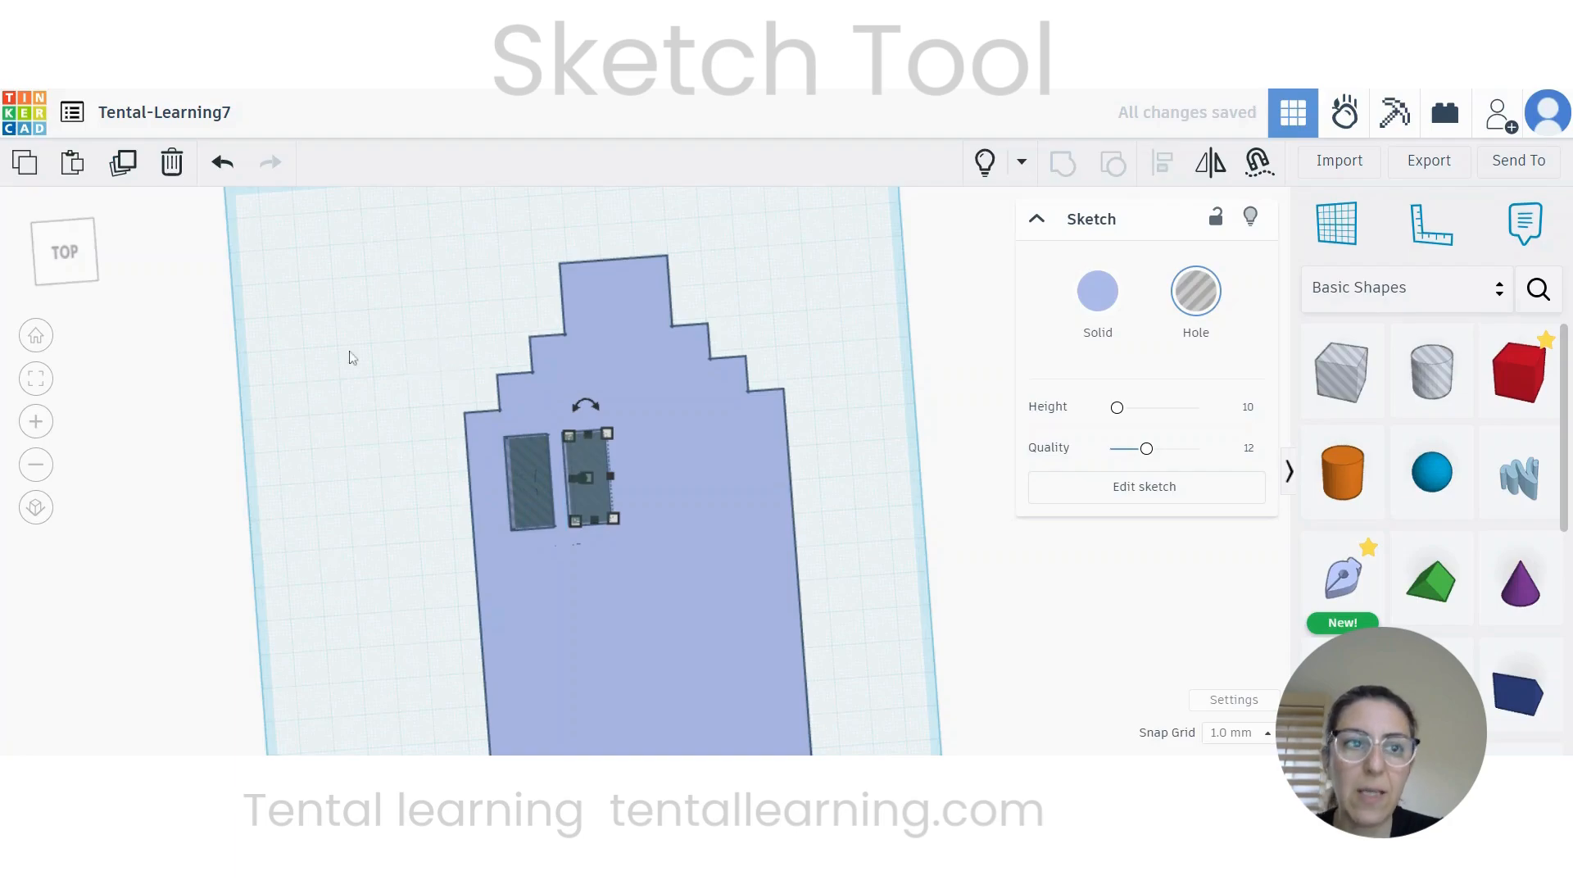
# Step: Repeat the spaced duplication twice more to complete a row of four window holes
pyautogui.click(123, 164)
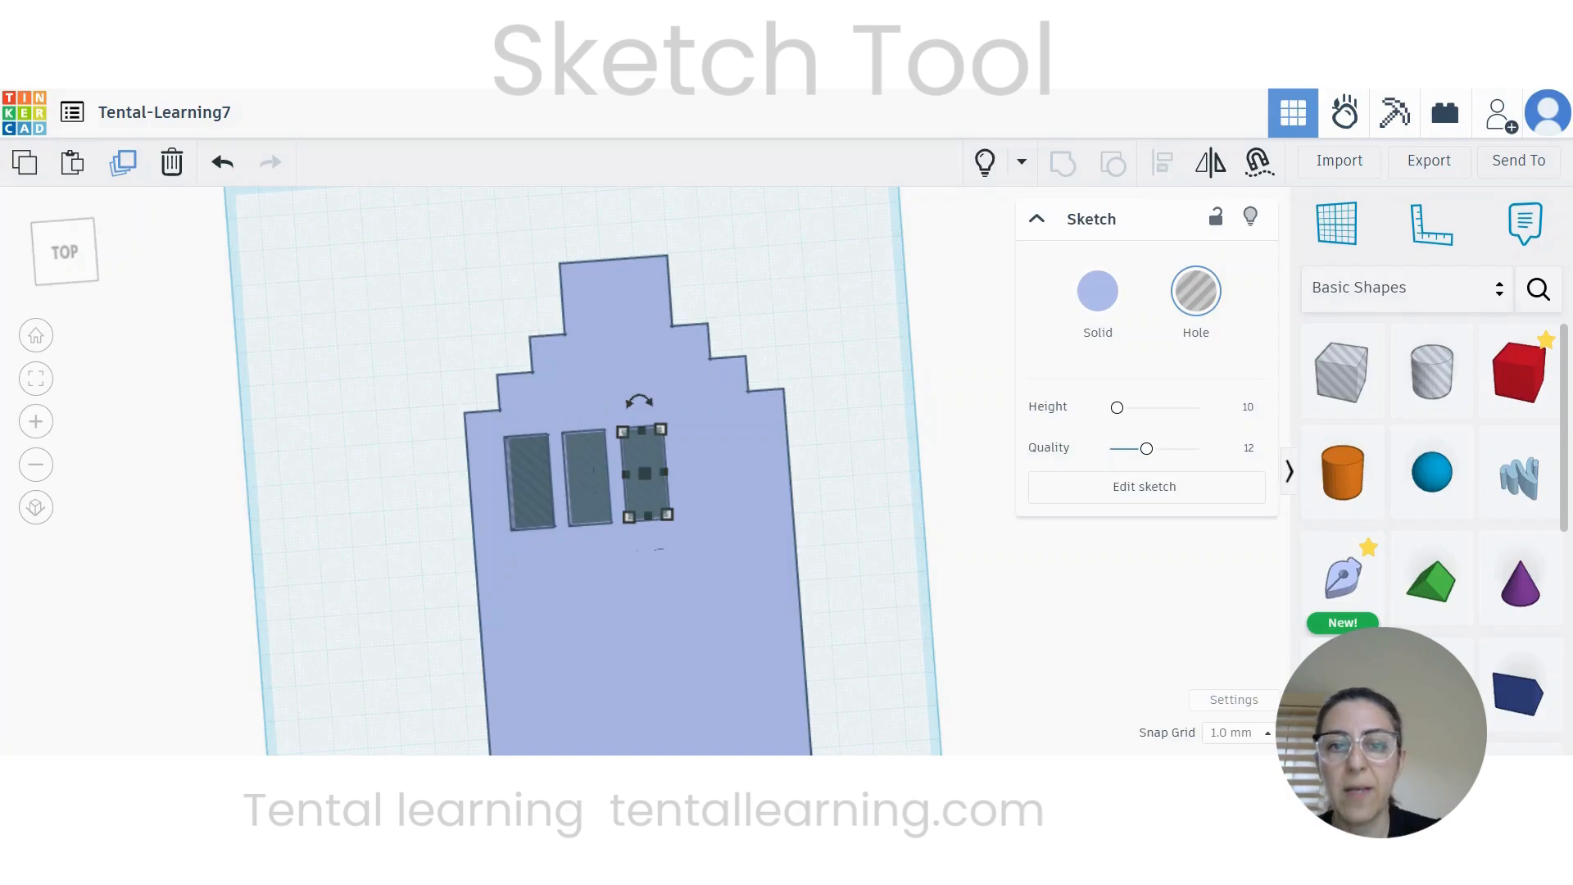
pyautogui.scroll(2, 559, 580)
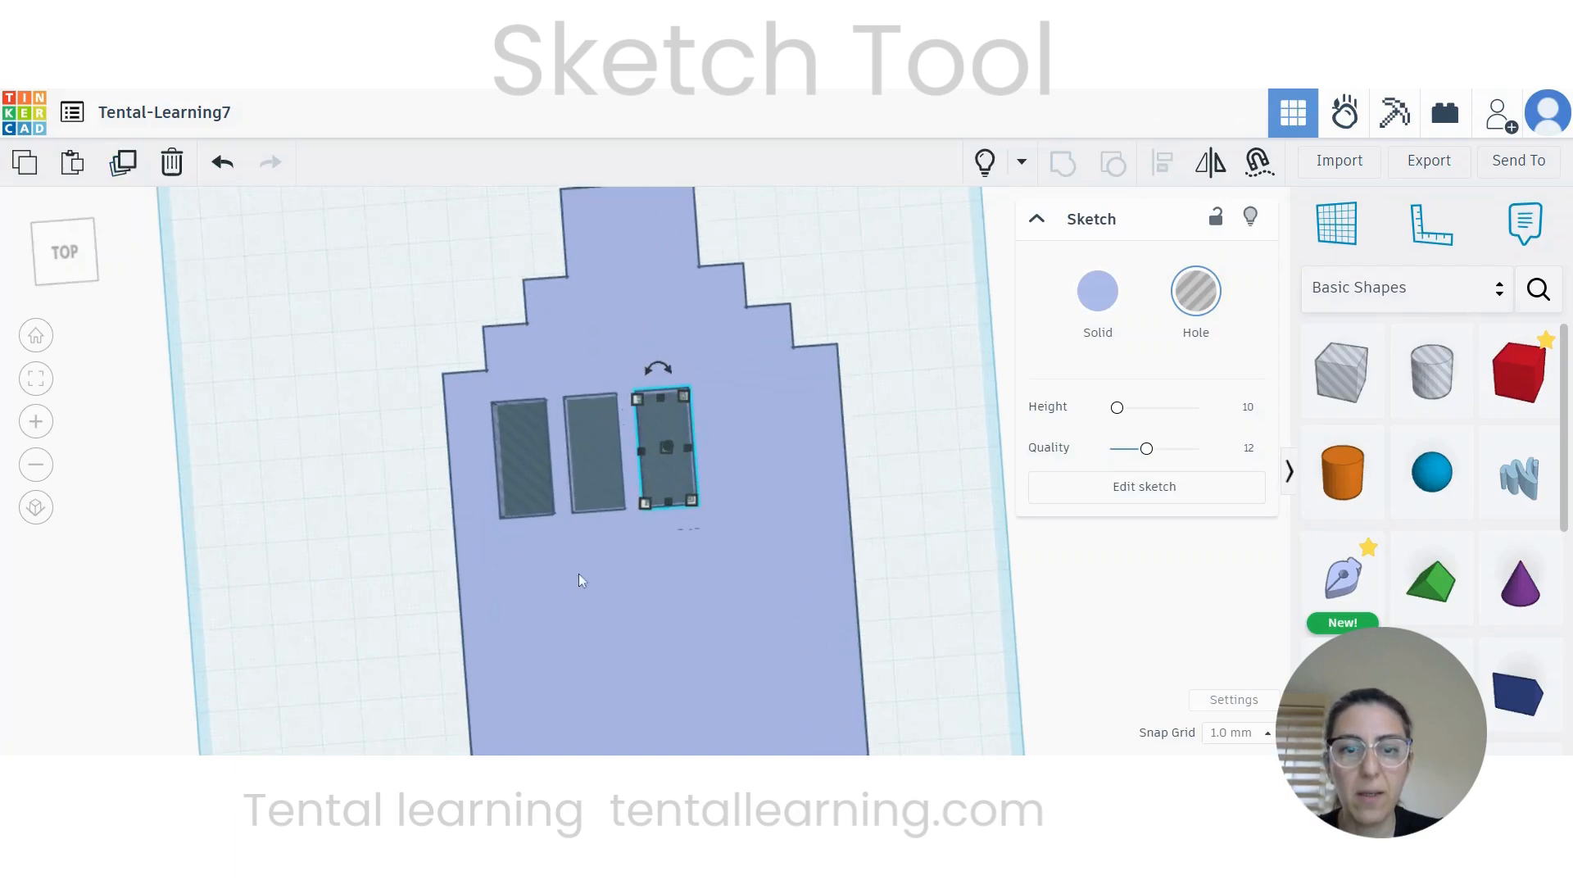
pyautogui.click(123, 161)
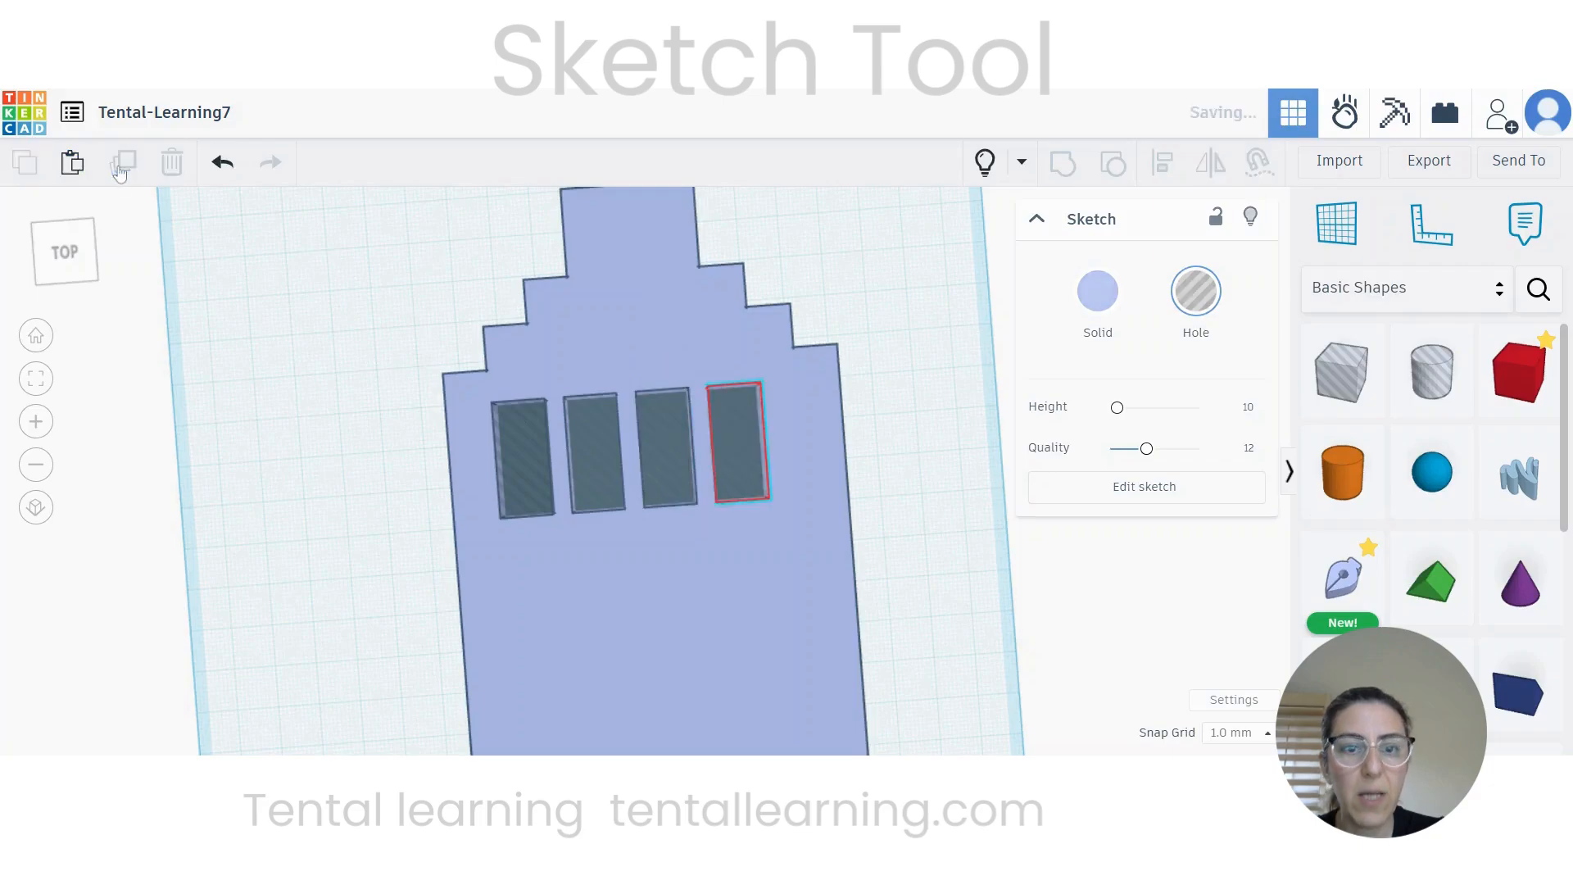
pyautogui.click(351, 531)
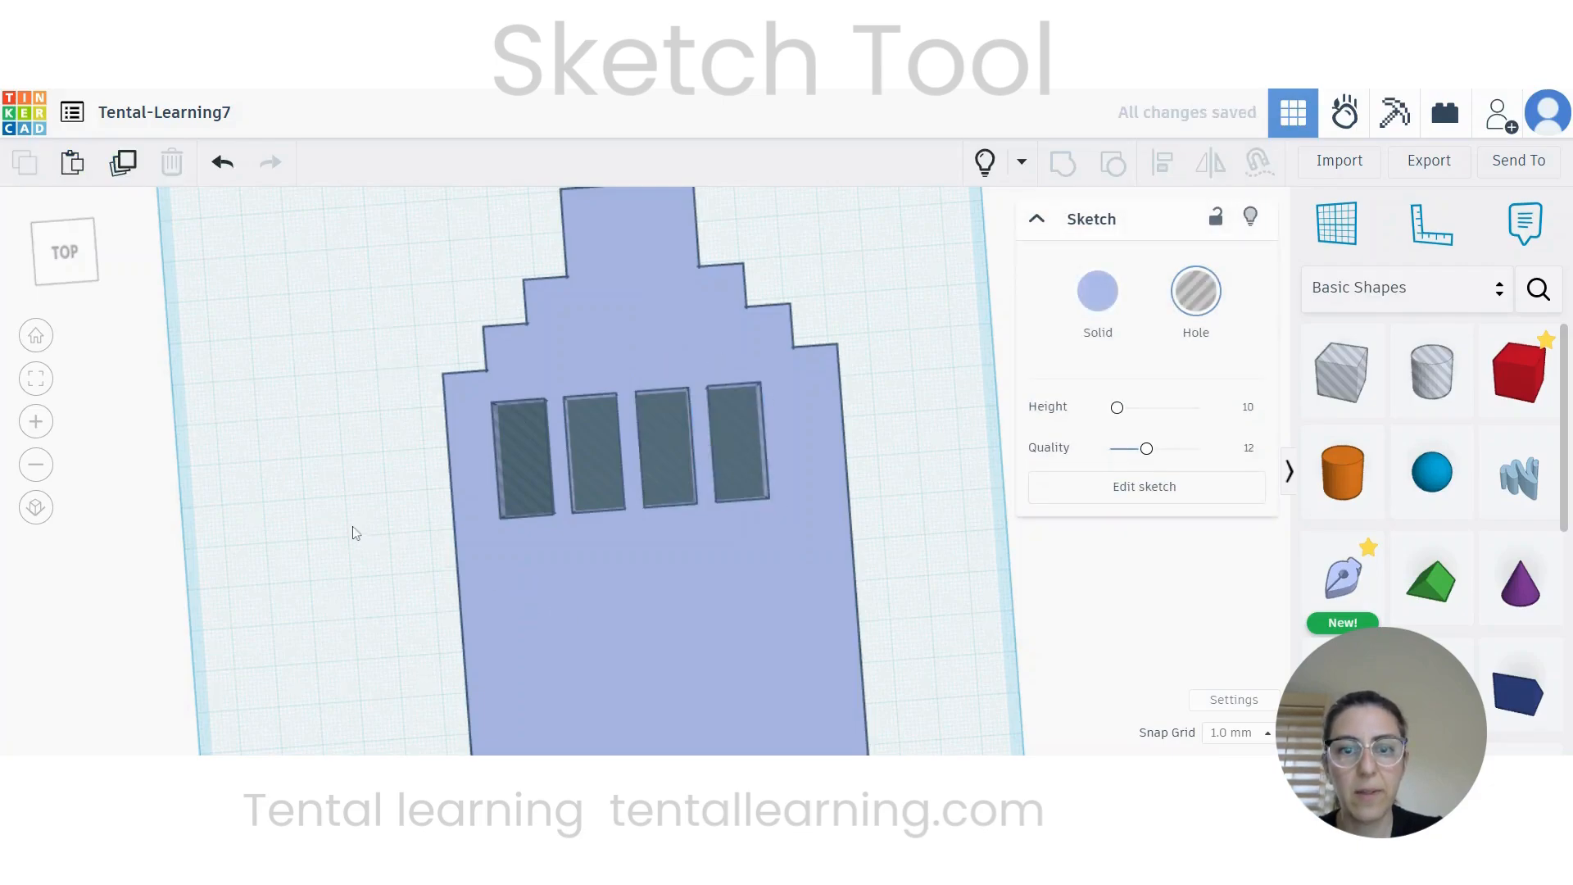
# Step: Select all four window holes in the row and group them into one hole shape
pyautogui.moveTo(653, 642)
pyautogui.mouseDown(button='right')
pyautogui.moveTo(744, 577)
pyautogui.moveTo(685, 587)
pyautogui.moveTo(618, 668)
pyautogui.moveTo(567, 550)
pyautogui.moveTo(539, 632)
pyautogui.moveTo(591, 640)
pyautogui.moveTo(589, 623)
pyautogui.mouseUp(button='right')
pyautogui.scroll(2, 590, 614)
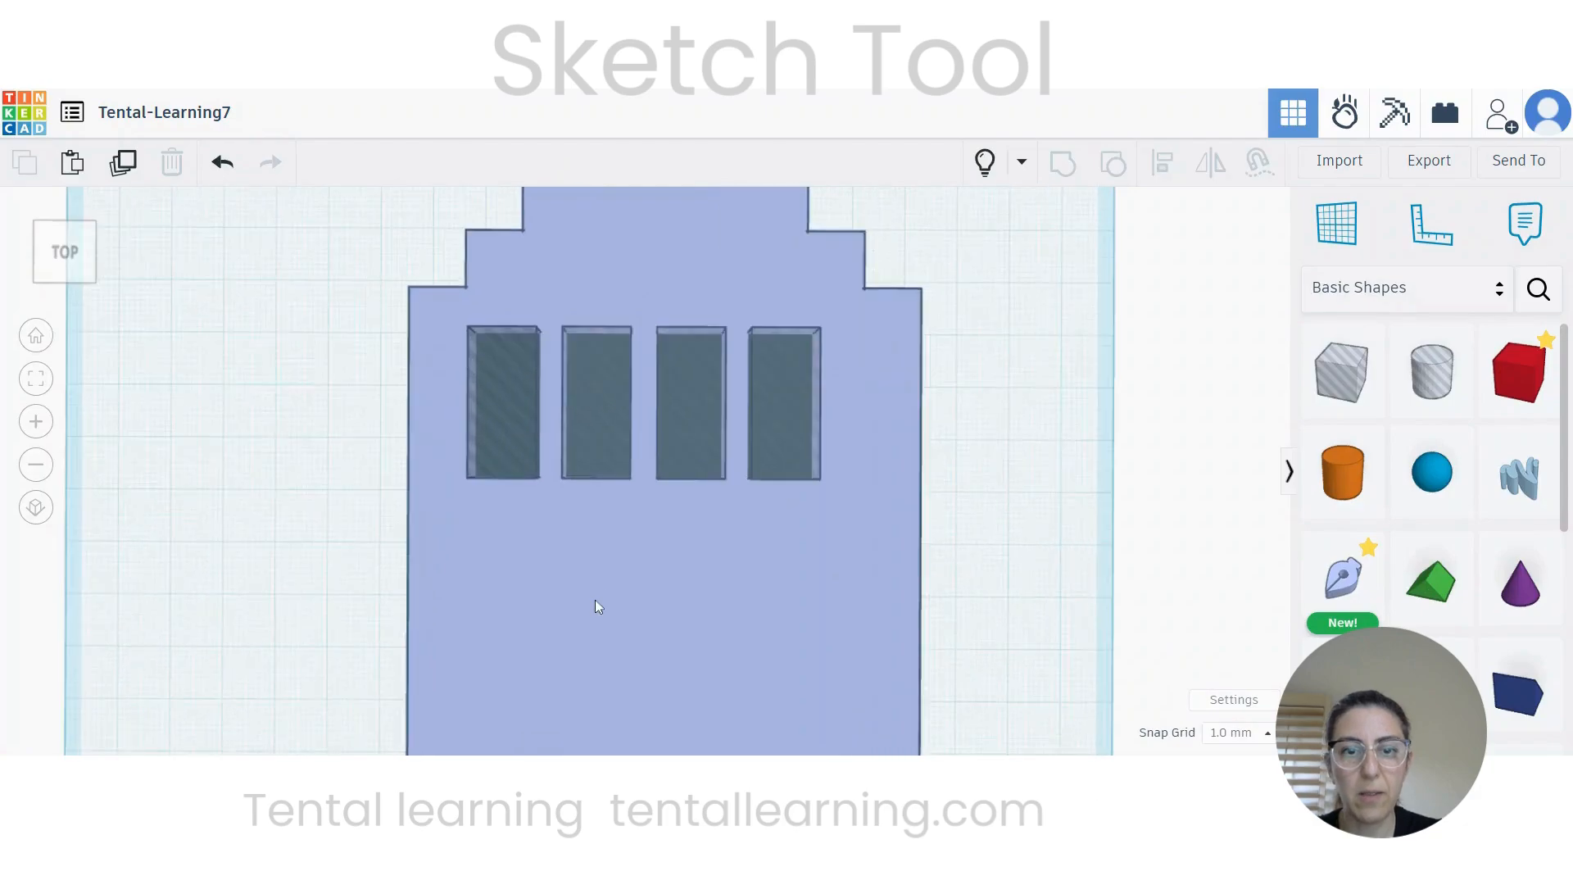
pyautogui.click(515, 408)
pyautogui.keyDown('shift'); pyautogui.click(601, 410); pyautogui.keyUp('shift')
pyautogui.keyDown('shift'); pyautogui.click(674, 417); pyautogui.keyUp('shift')
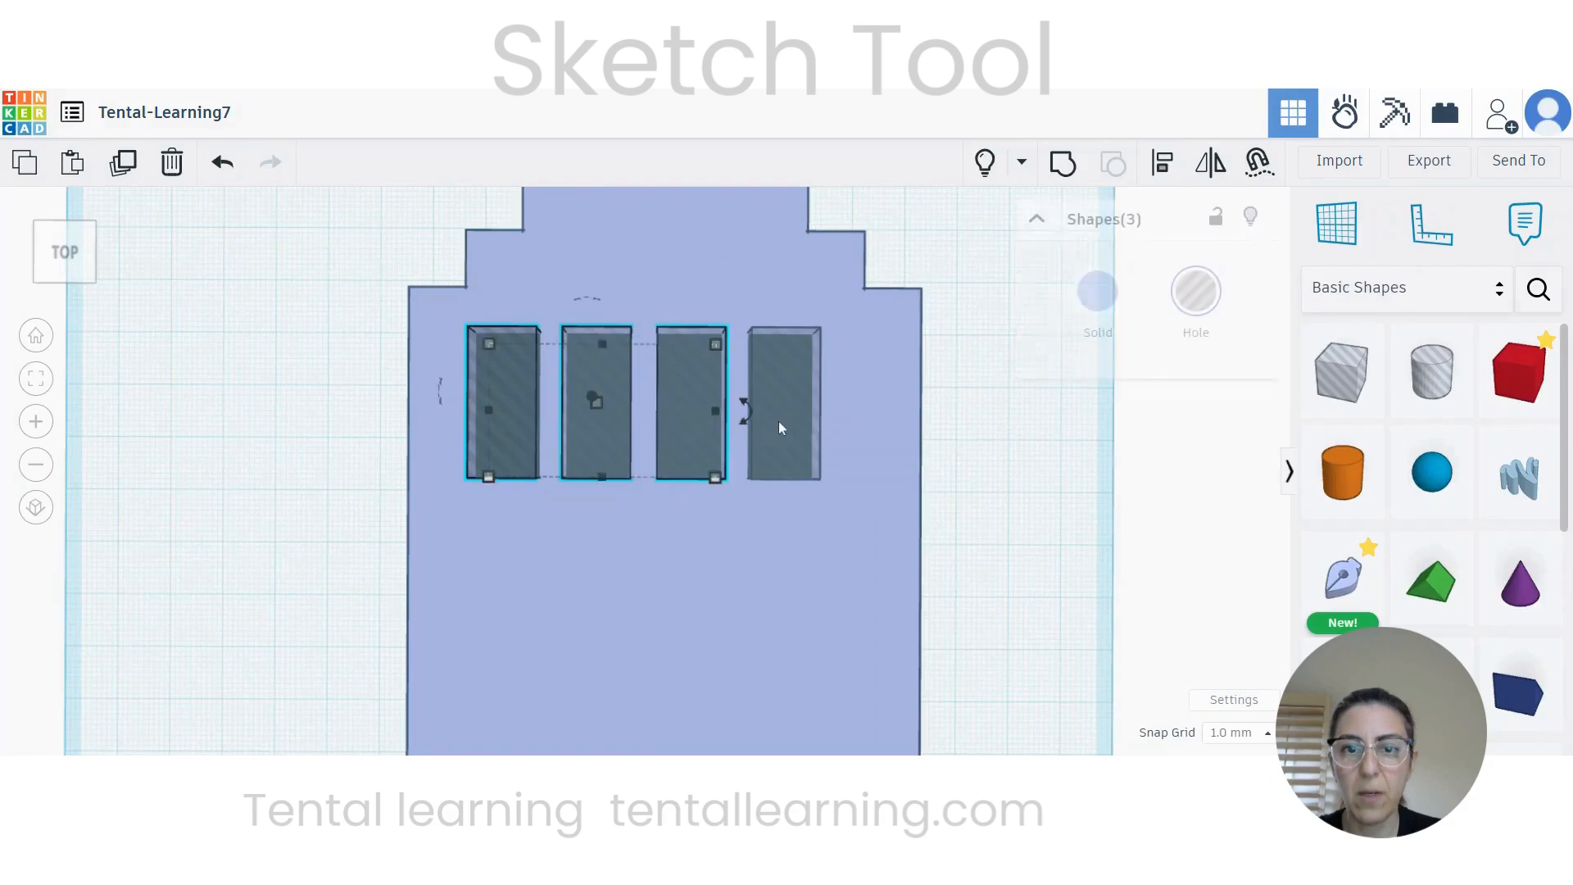
pyautogui.keyDown('shift'); pyautogui.click(778, 421); pyautogui.keyUp('shift')
pyautogui.click(1108, 167)
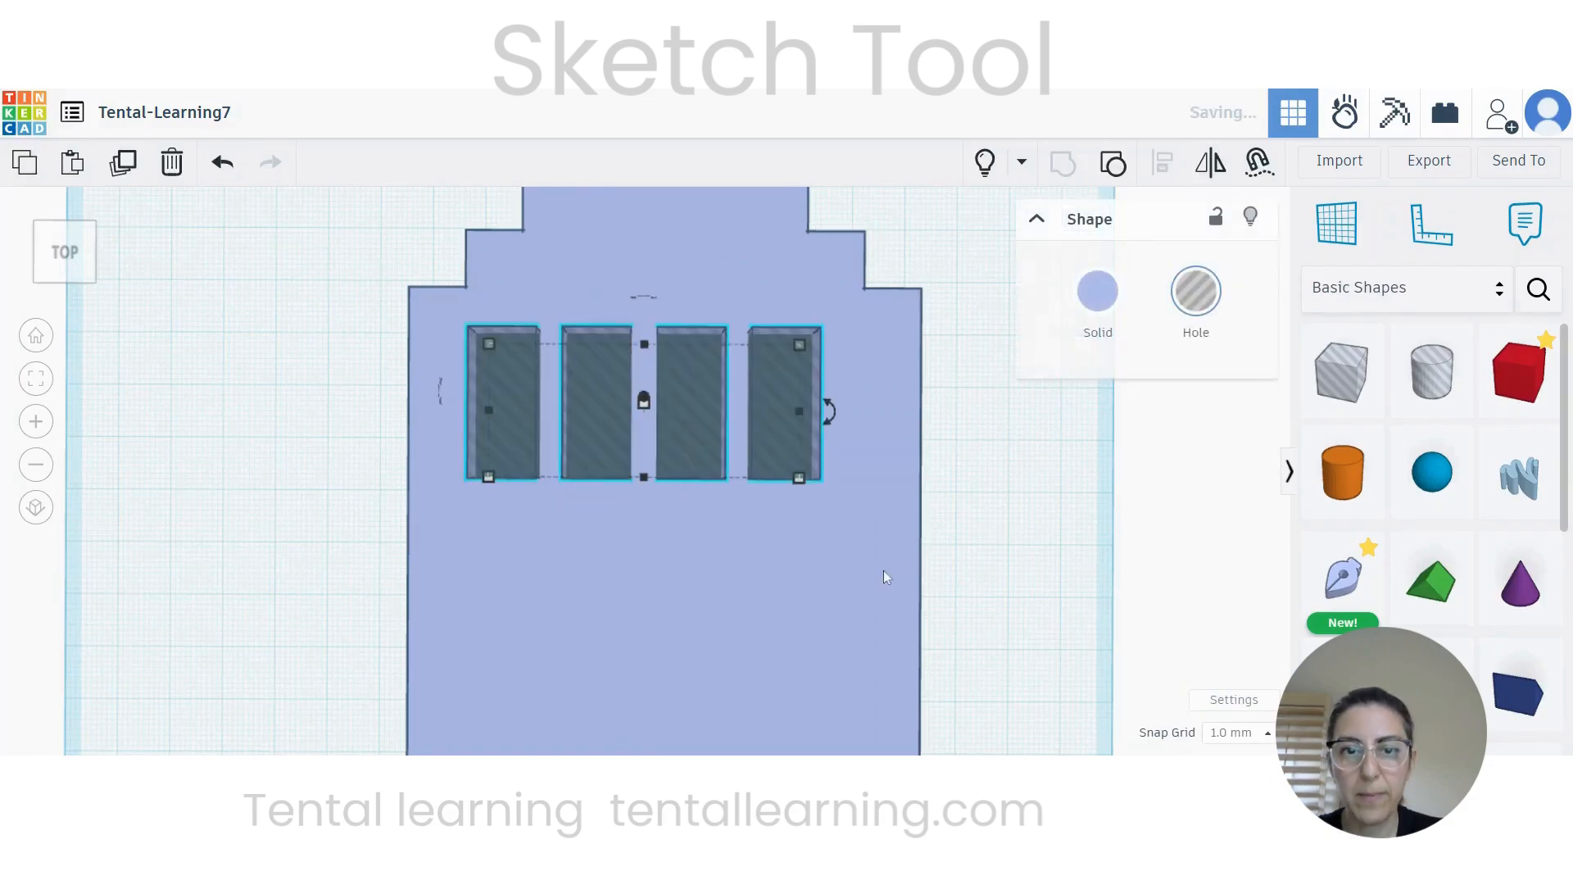
# Step: Align the grouped window row with the facade so it is centred across the facade's width
pyautogui.moveTo(734, 602); pyautogui.dragTo(706, 372, button='right')
pyautogui.moveTo(707, 372); pyautogui.dragTo(808, 380)
pyautogui.moveTo(750, 507); pyautogui.dragTo(730, 585, button='right')
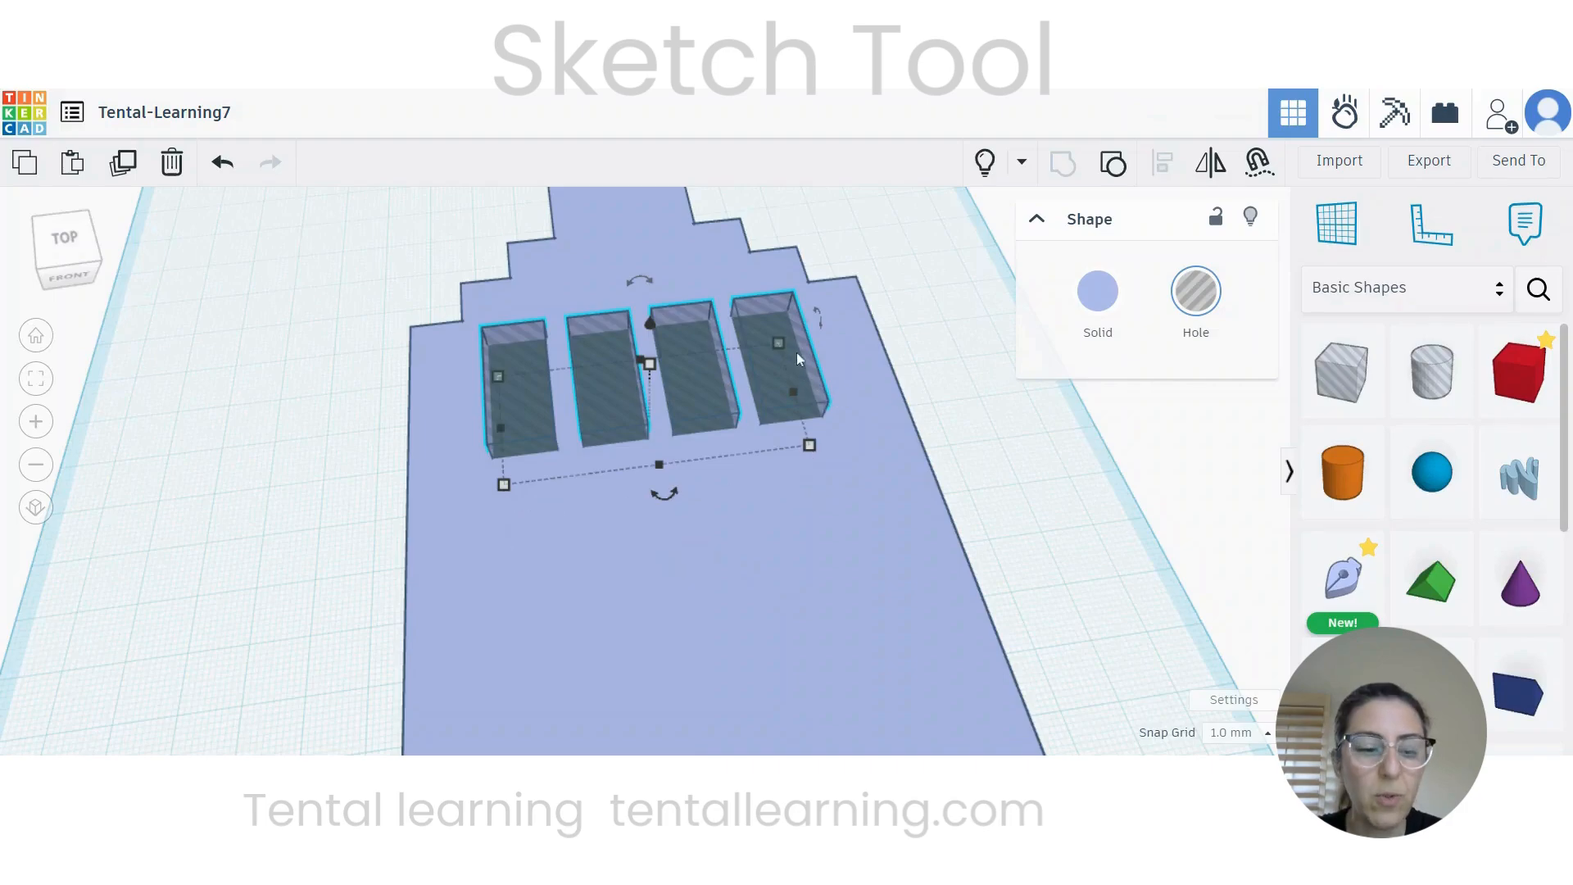
pyautogui.keyDown('shift'); pyautogui.click(852, 545); pyautogui.keyUp('shift')
pyautogui.scroll(-1, 866, 531)
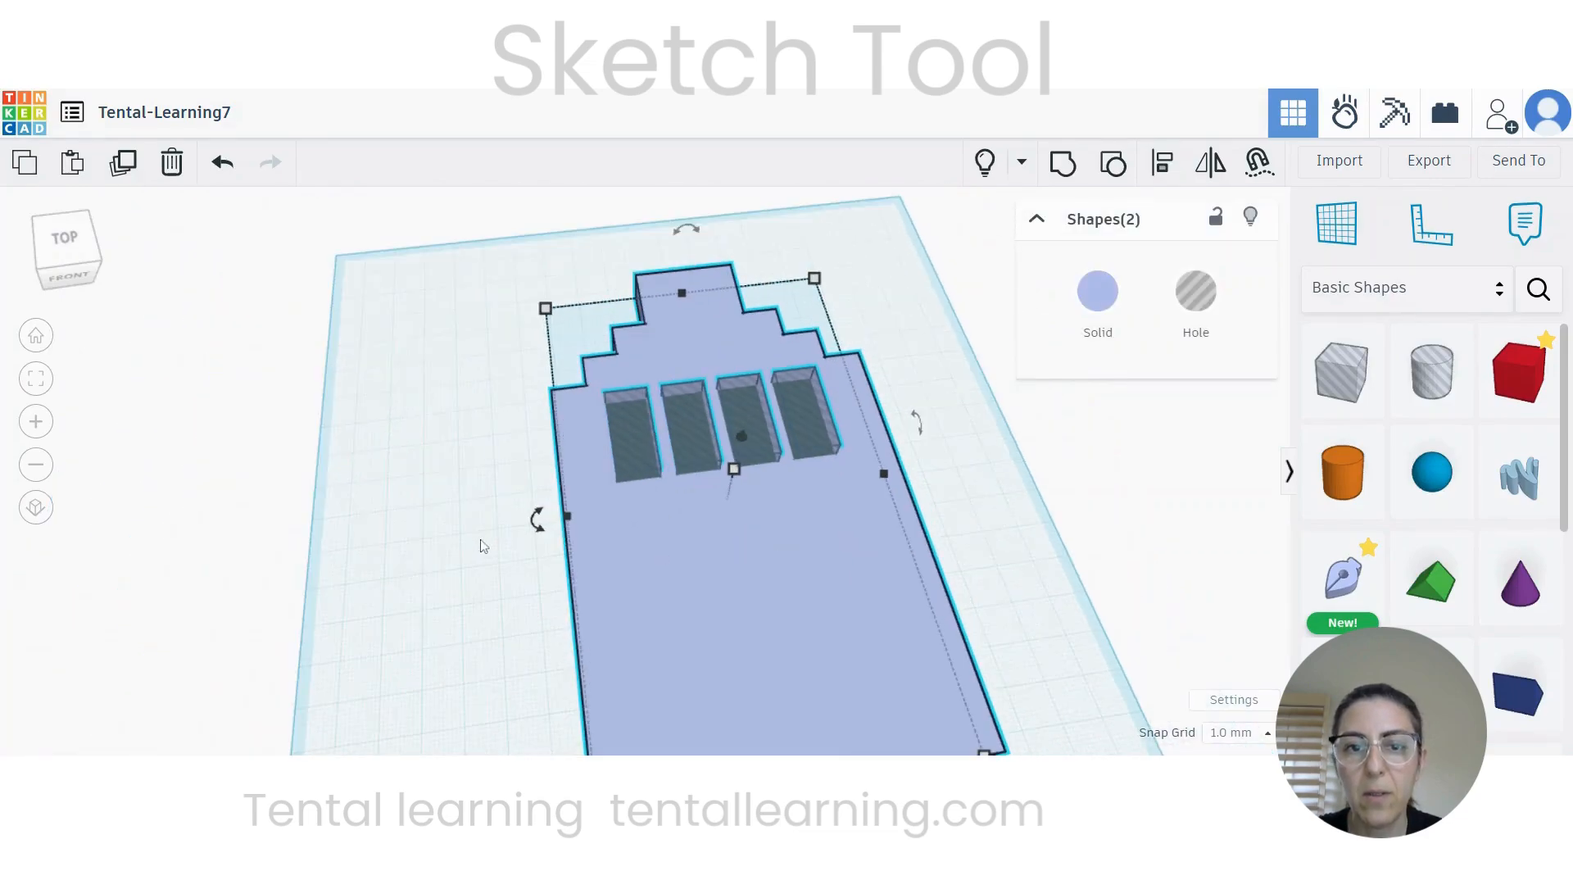
pyautogui.click(492, 475)
pyautogui.moveTo(492, 303); pyautogui.dragTo(975, 578)
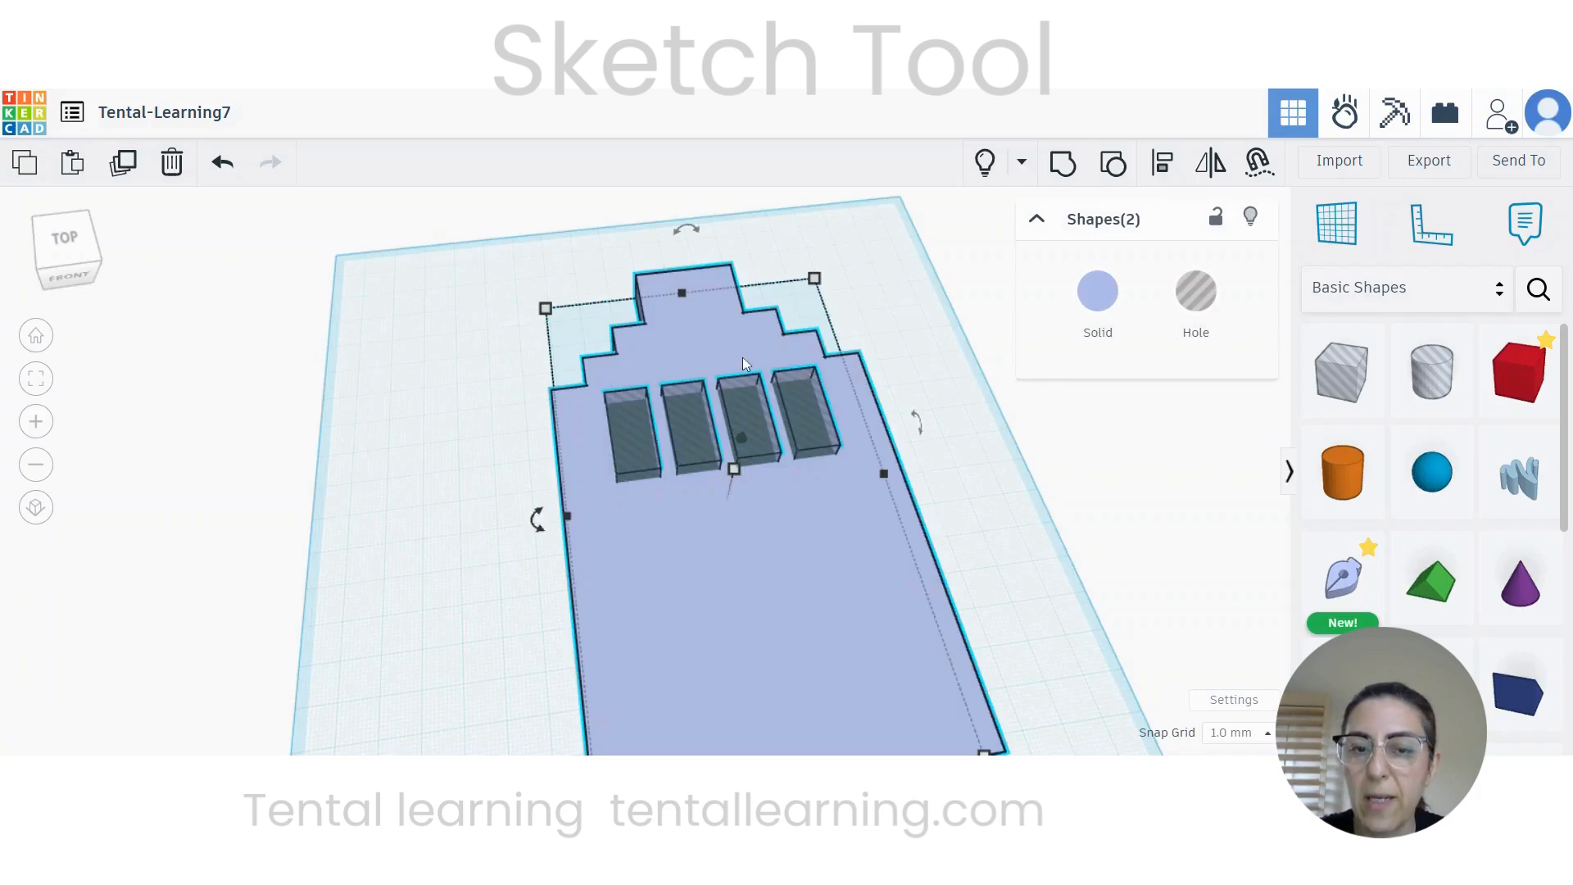
pyautogui.click(1161, 173)
pyautogui.moveTo(957, 550); pyautogui.dragTo(871, 395, button='middle')
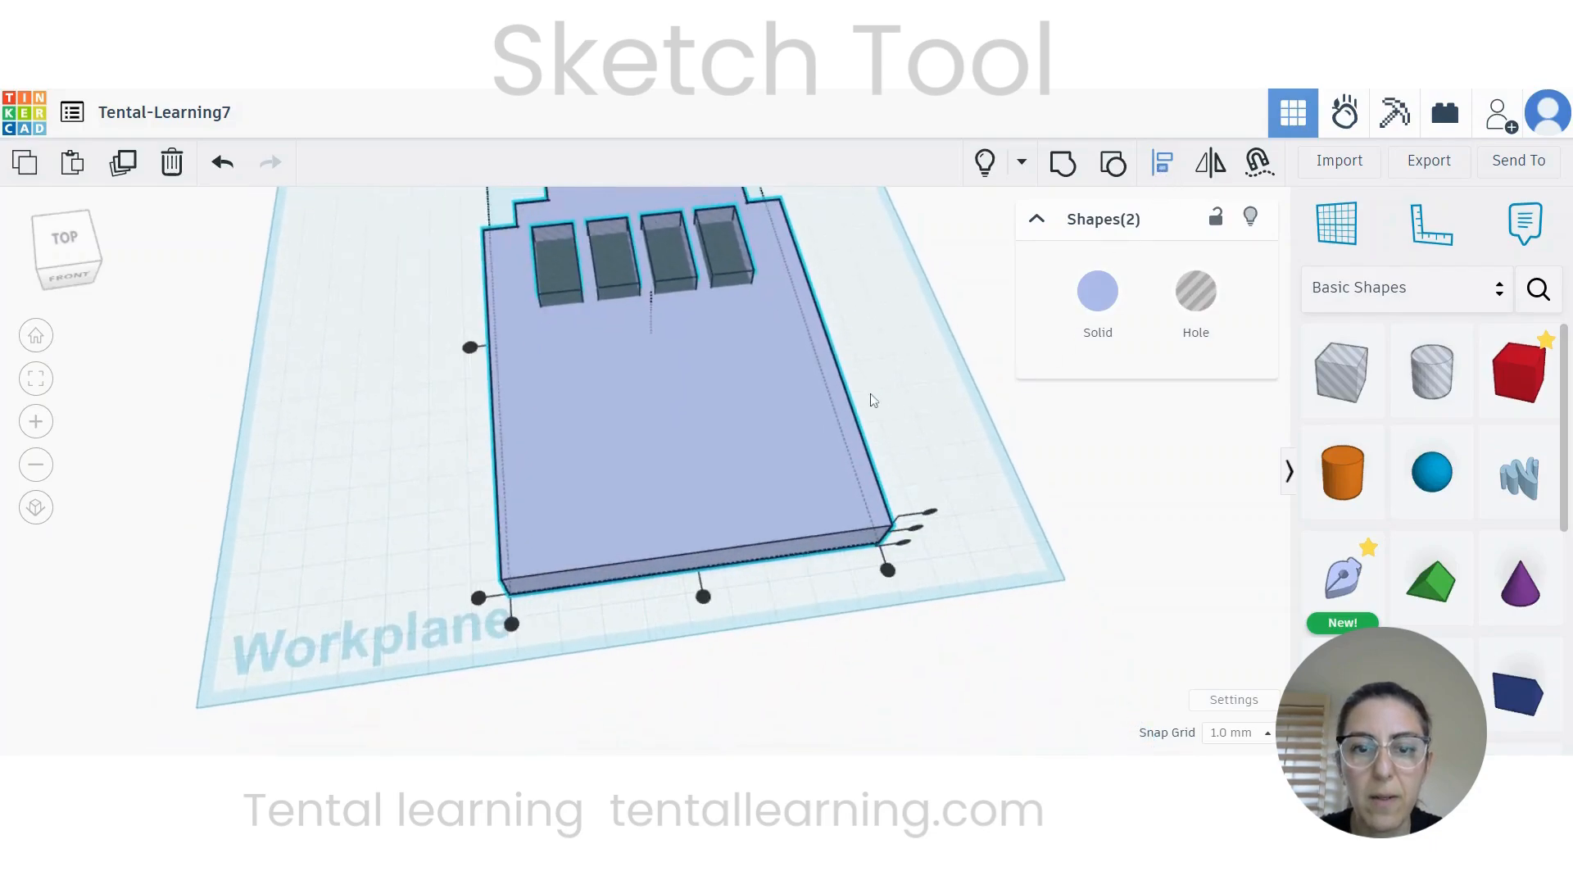
pyautogui.scroll(-2, 873, 400)
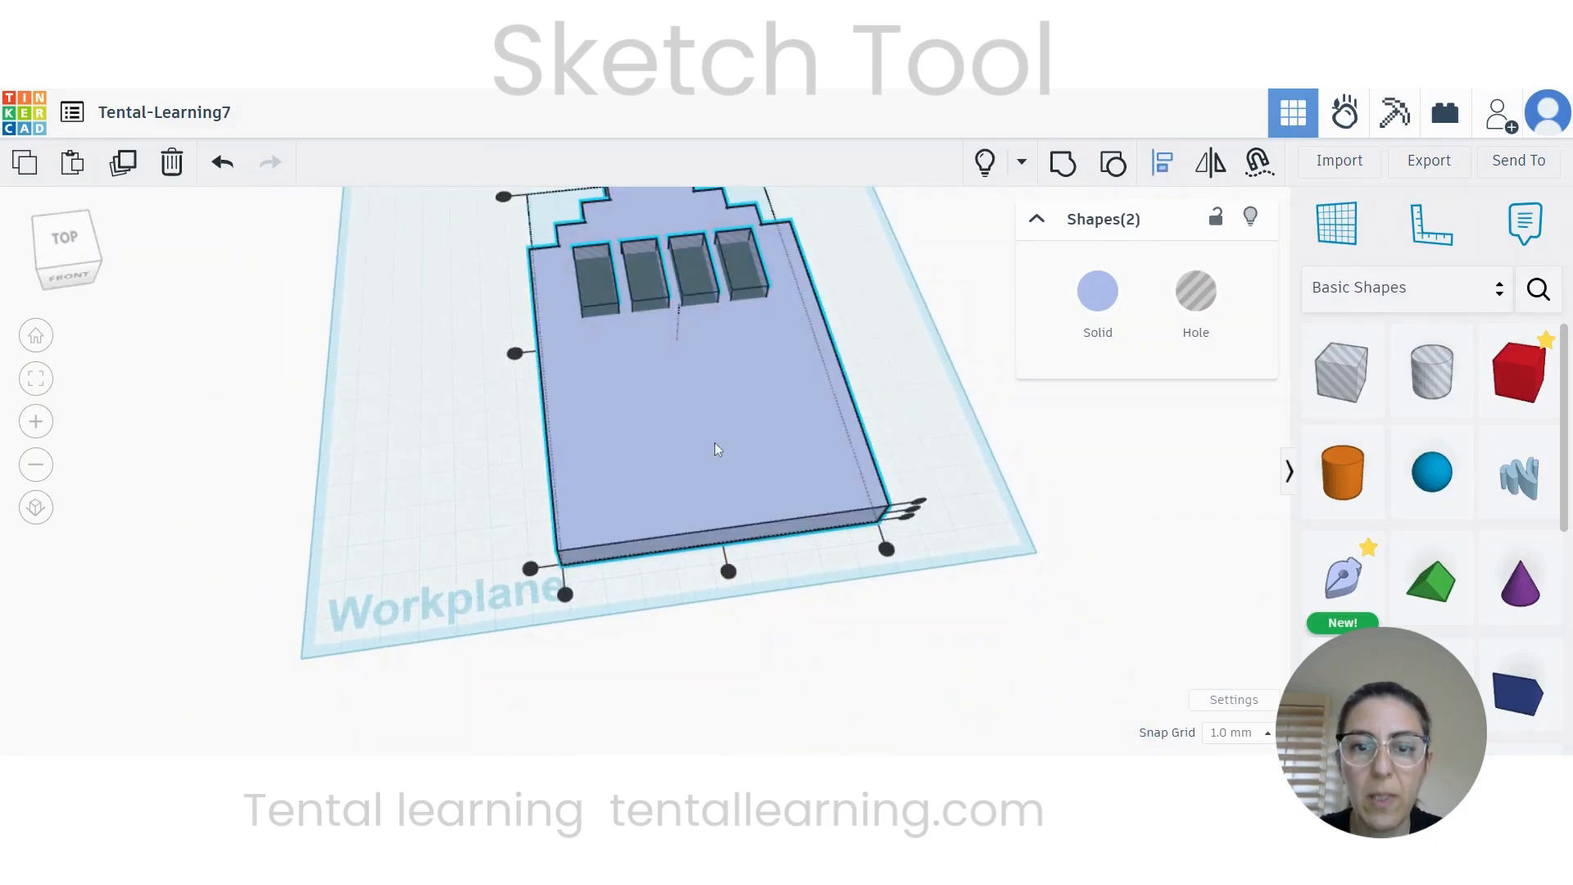
pyautogui.click(728, 571)
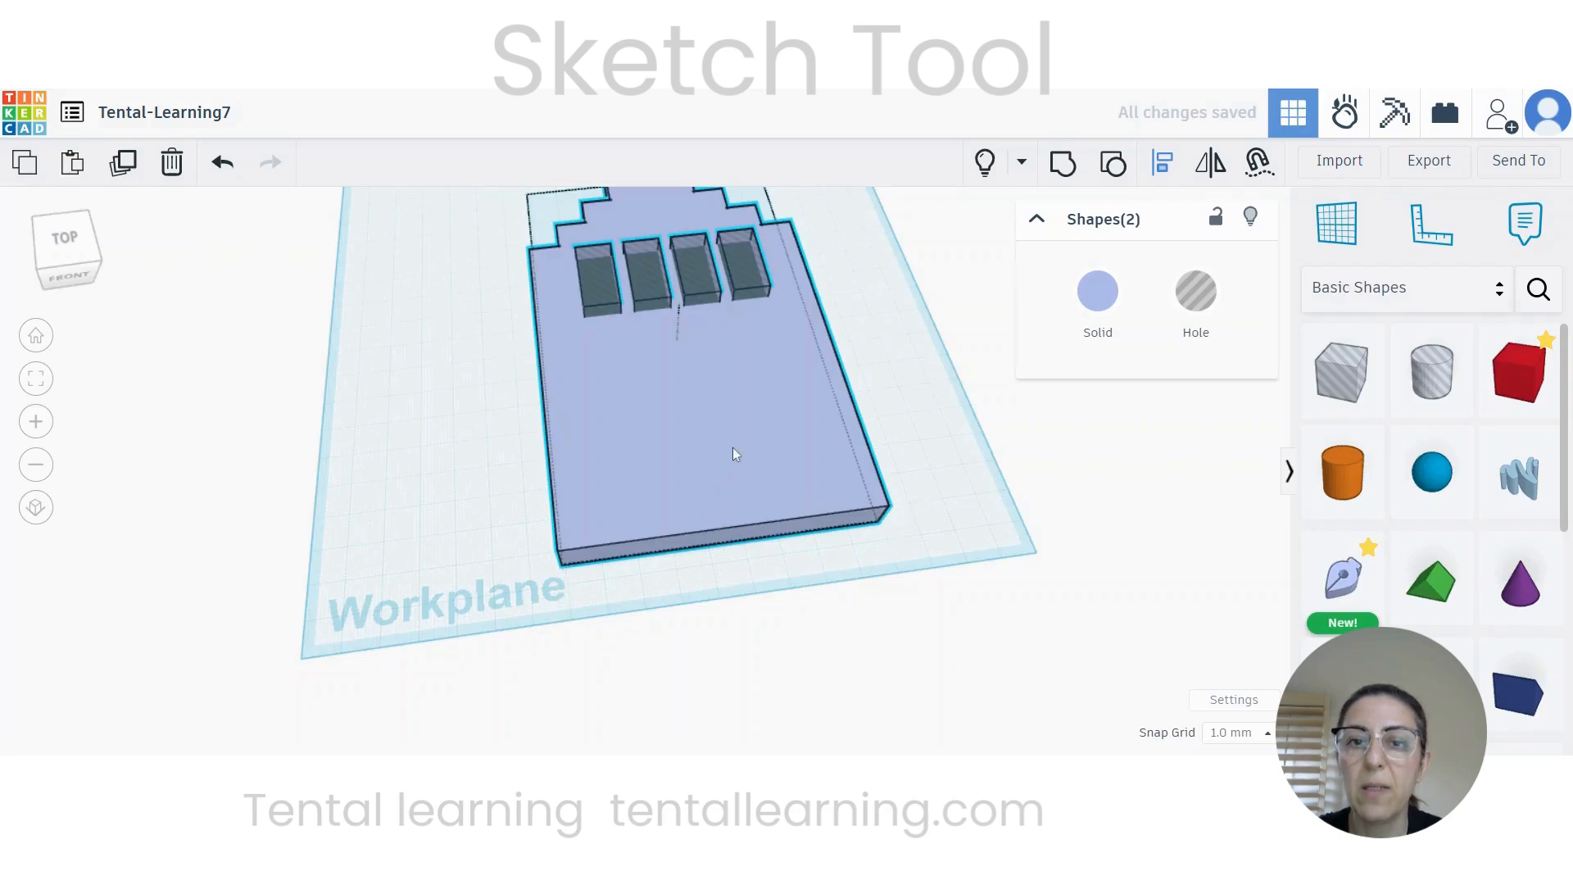
pyautogui.moveTo(734, 449); pyautogui.dragTo(726, 563, button='middle')
pyautogui.click(893, 551)
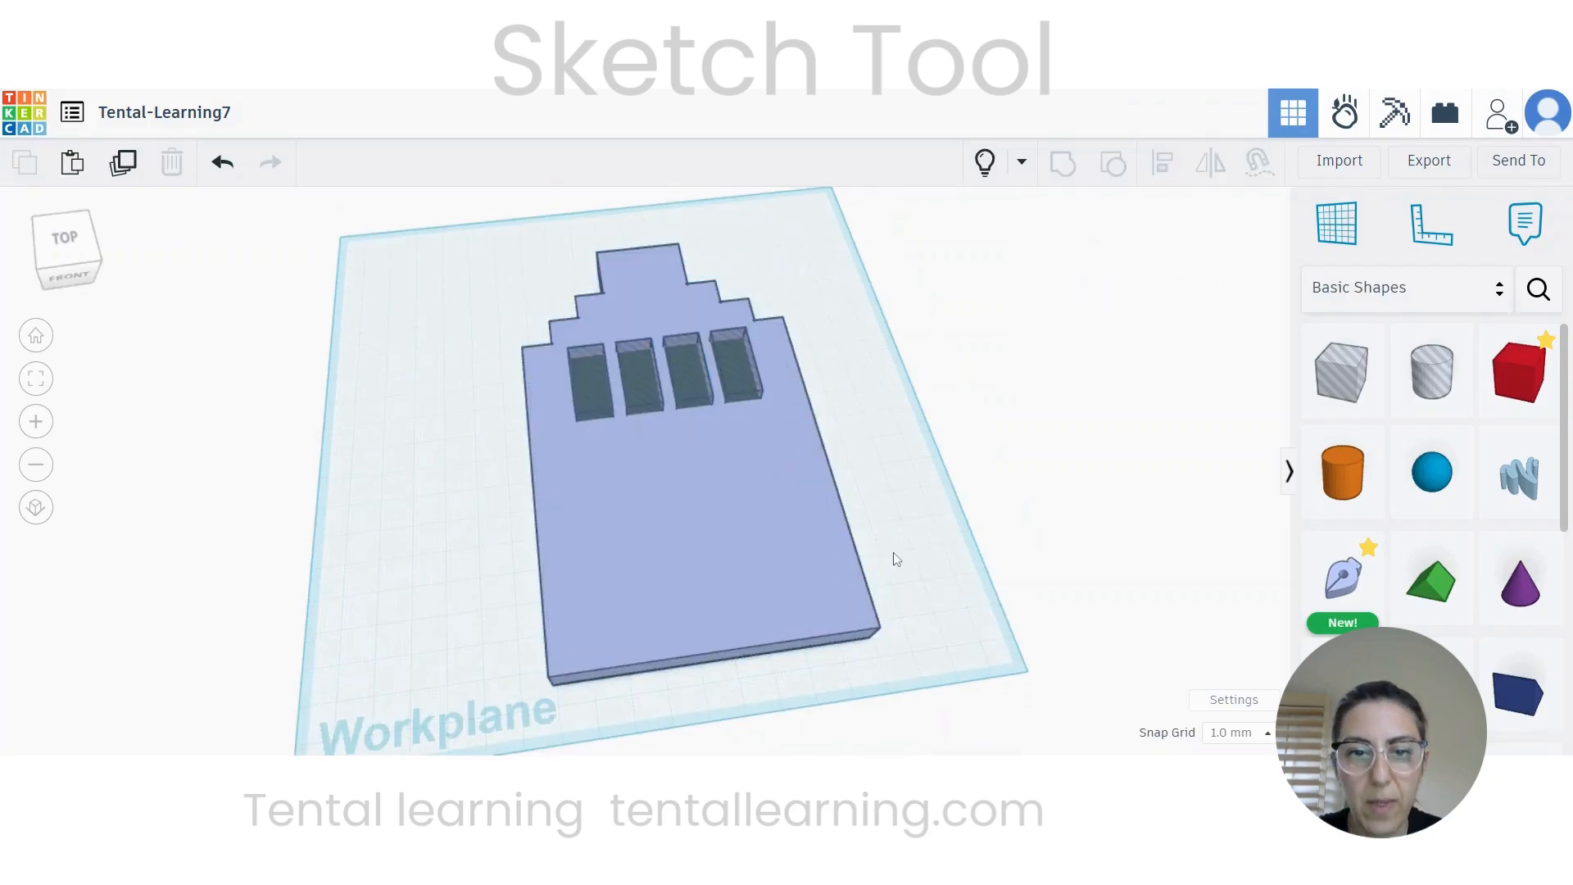
# Step: Duplicate the window row and move the copy straight down the facade, leaving a gap below the first row
pyautogui.moveTo(882, 520); pyautogui.dragTo(877, 558, button='right')
pyautogui.click(725, 402)
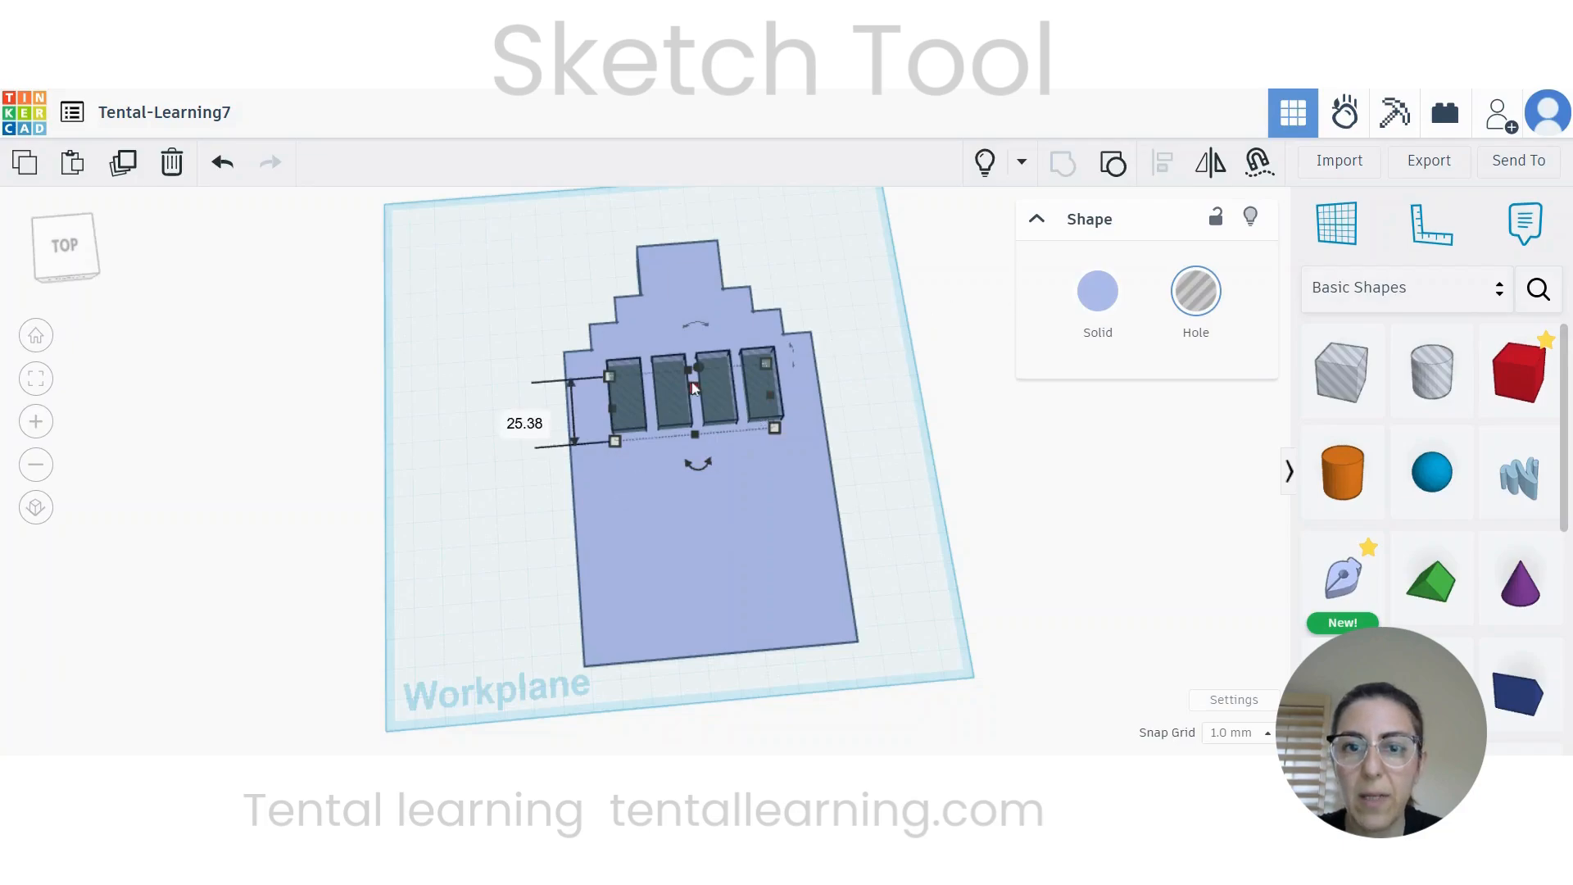
pyautogui.click(125, 164)
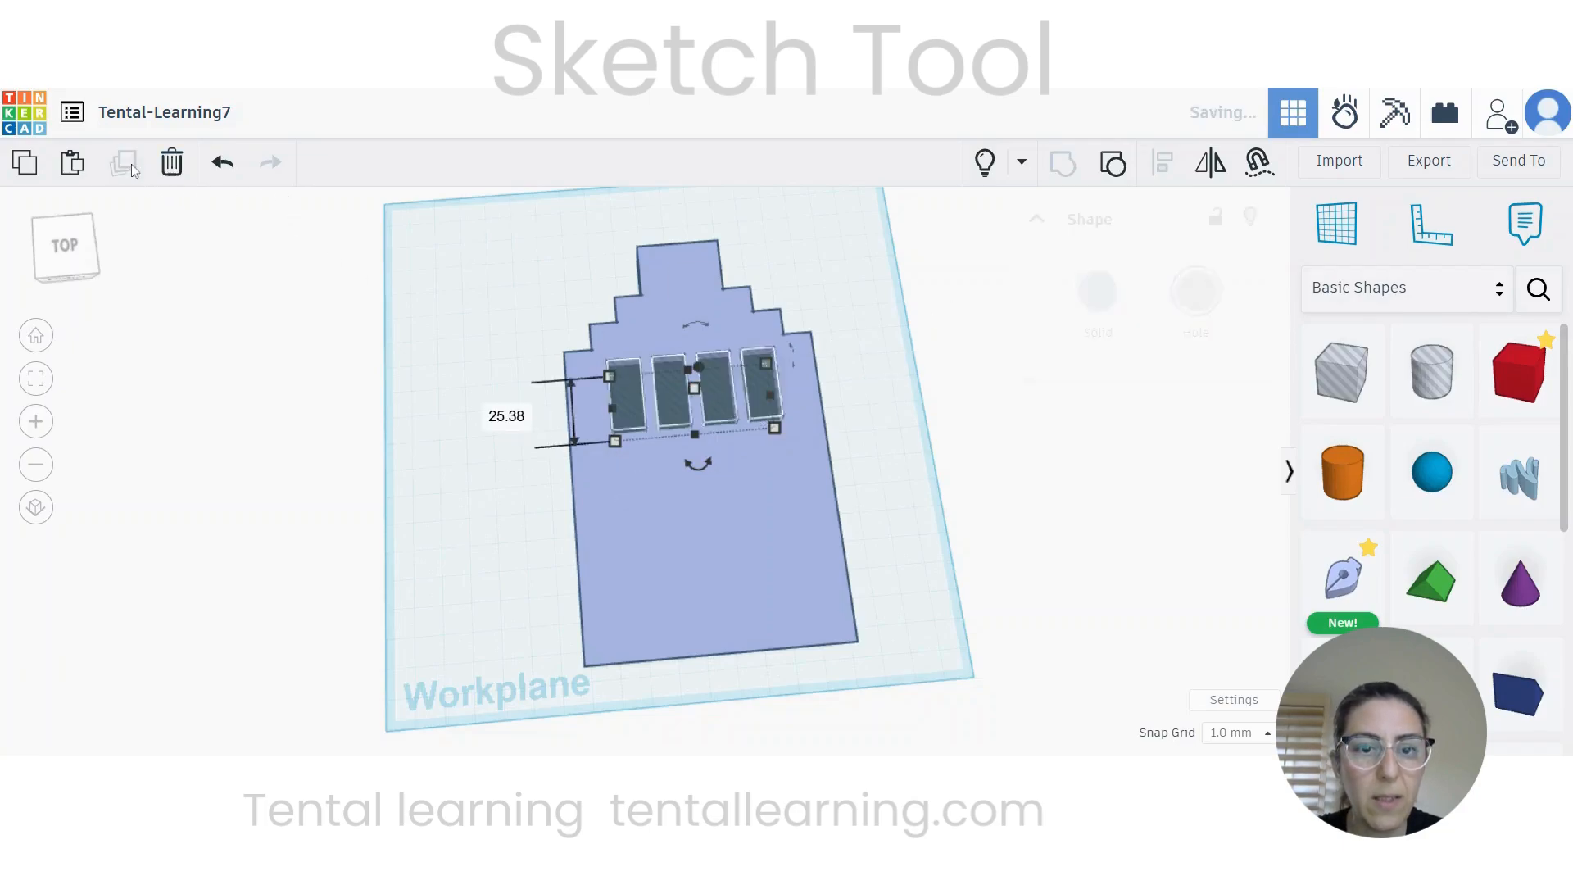
pyautogui.press('Down')
pyautogui.press('Down')
pyautogui.press('Down')
pyautogui.press('Down')
pyautogui.press('Down')
pyautogui.press('Down')
pyautogui.press('Down')
pyautogui.press('Down')
pyautogui.press('Down')
pyautogui.press('Down')
pyautogui.press('Down')
pyautogui.press('Down')
pyautogui.press('Down')
pyautogui.press('Down')
pyautogui.press('Down')
pyautogui.press('Down')
pyautogui.press('Down')
pyautogui.press('Down')
pyautogui.press('Down')
pyautogui.press('Down')
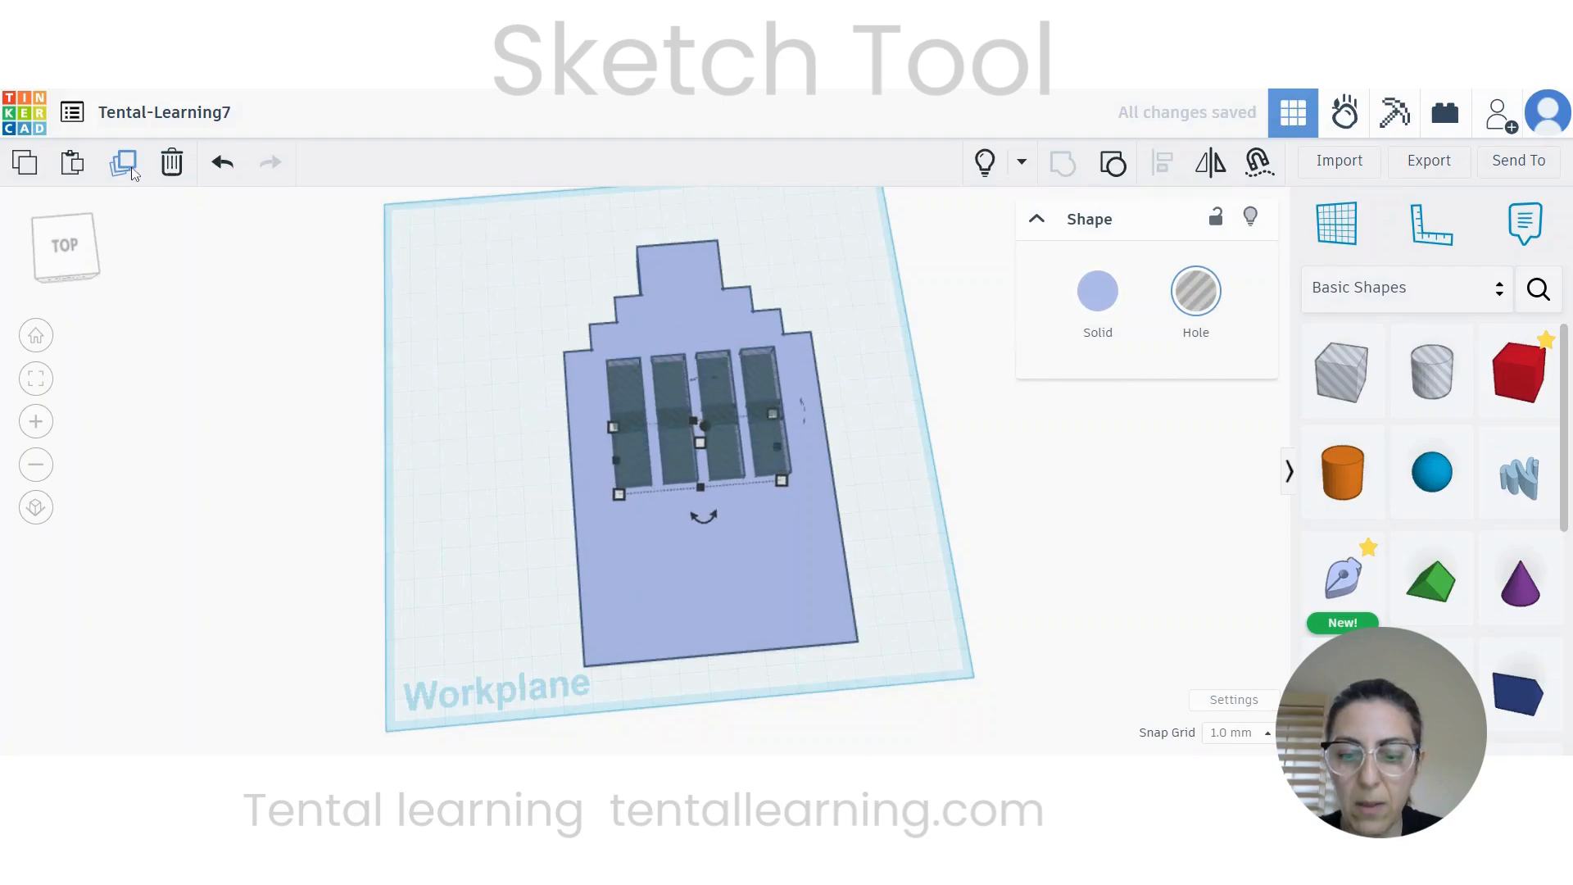
pyautogui.press('Down')
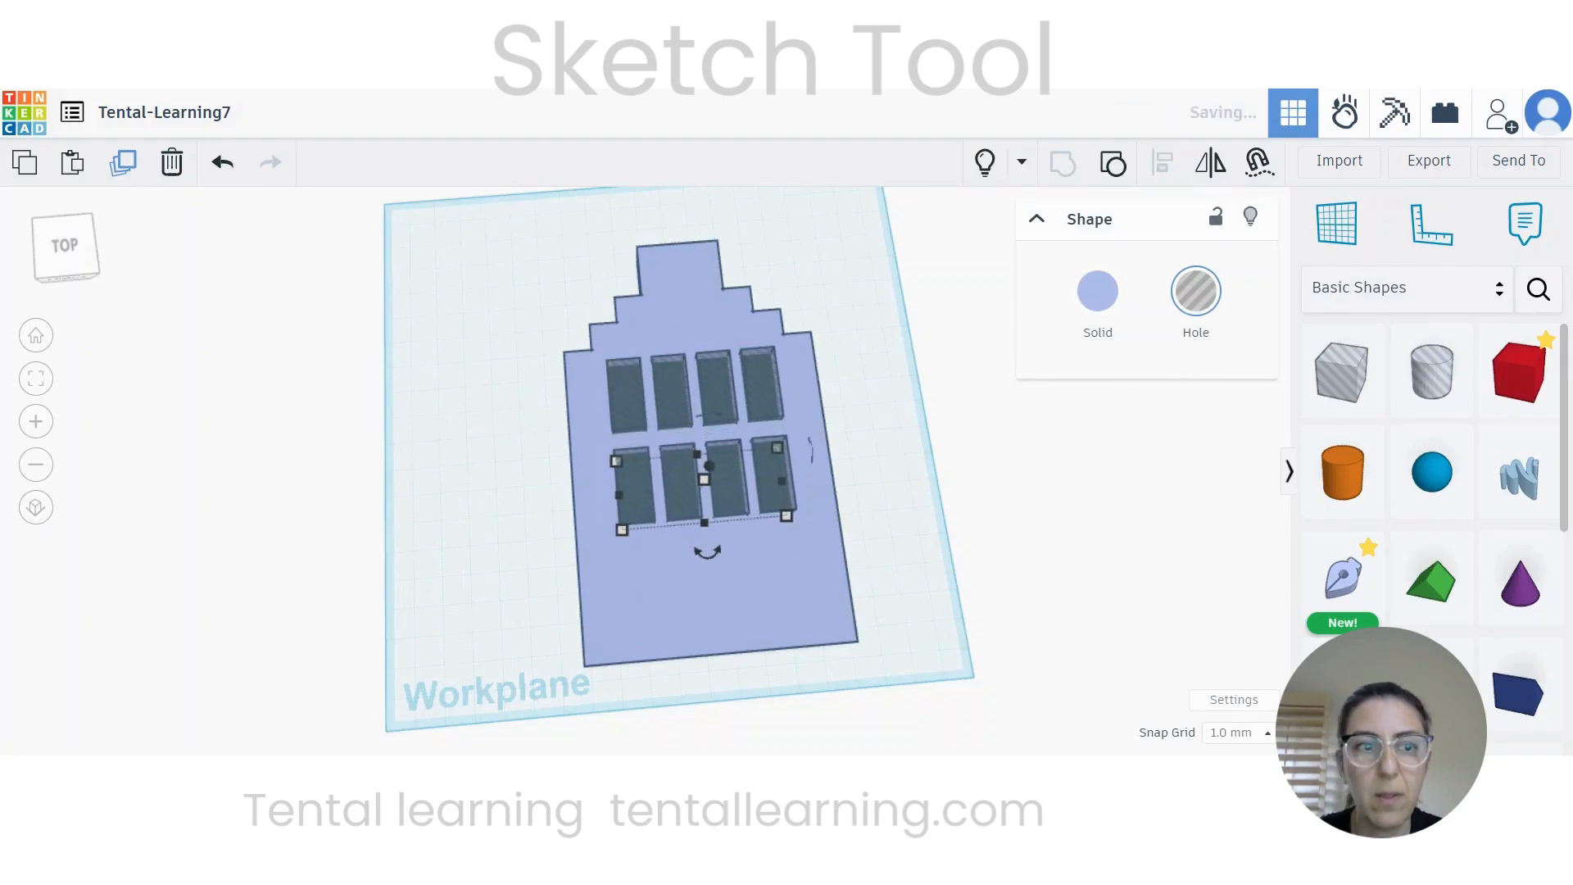
# Step: Repeat the duplication to add a third window row near the facade's base and check the layout from above
pyautogui.click(123, 175)
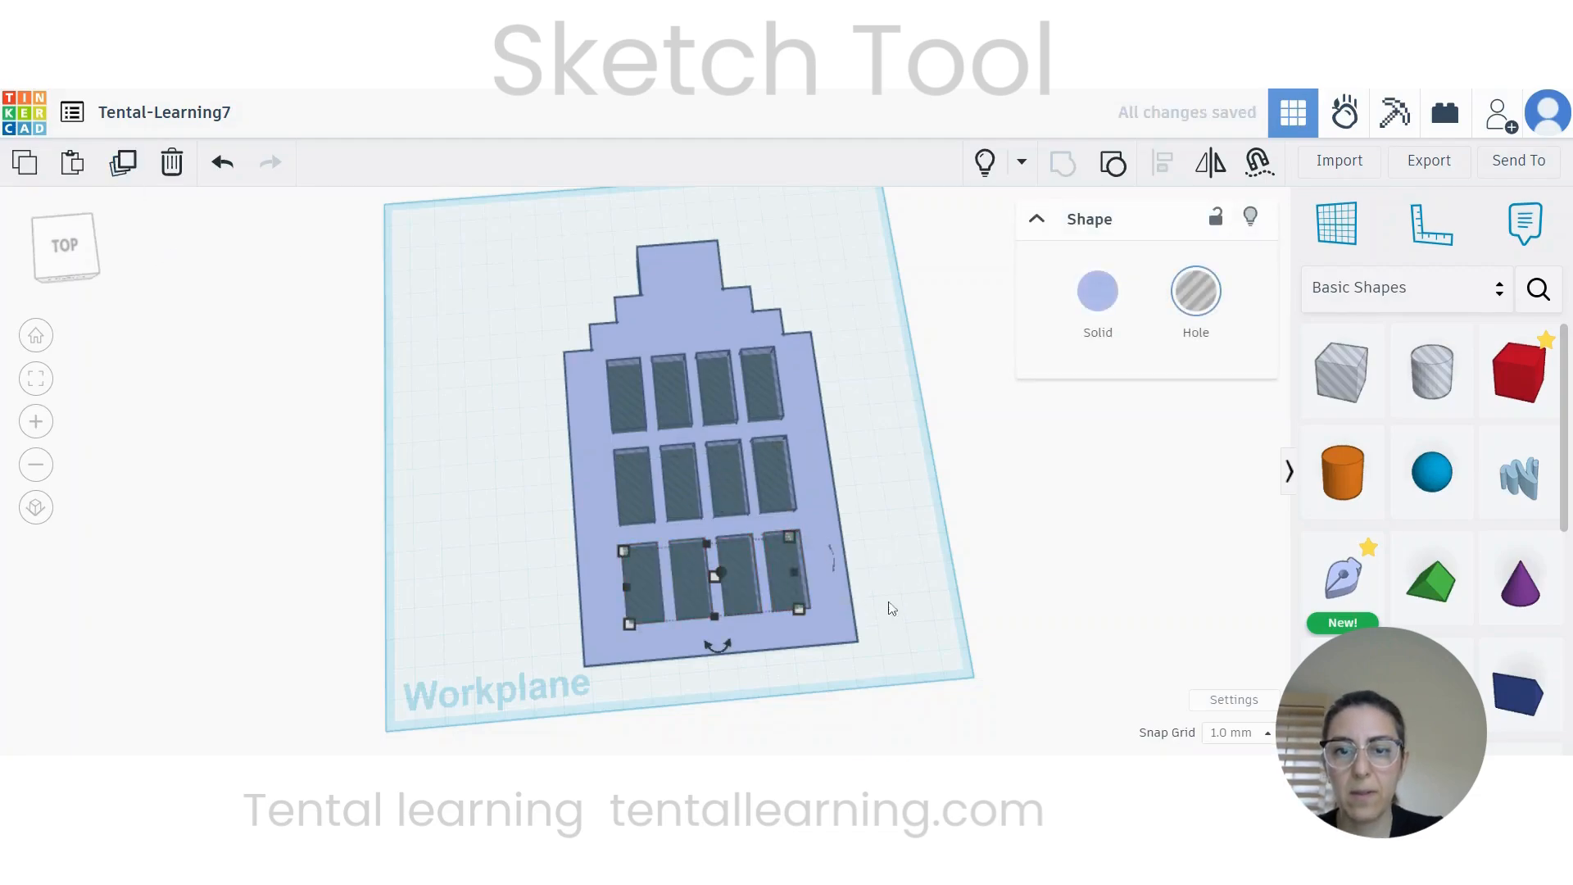
pyautogui.moveTo(892, 608); pyautogui.dragTo(854, 554, button='right')
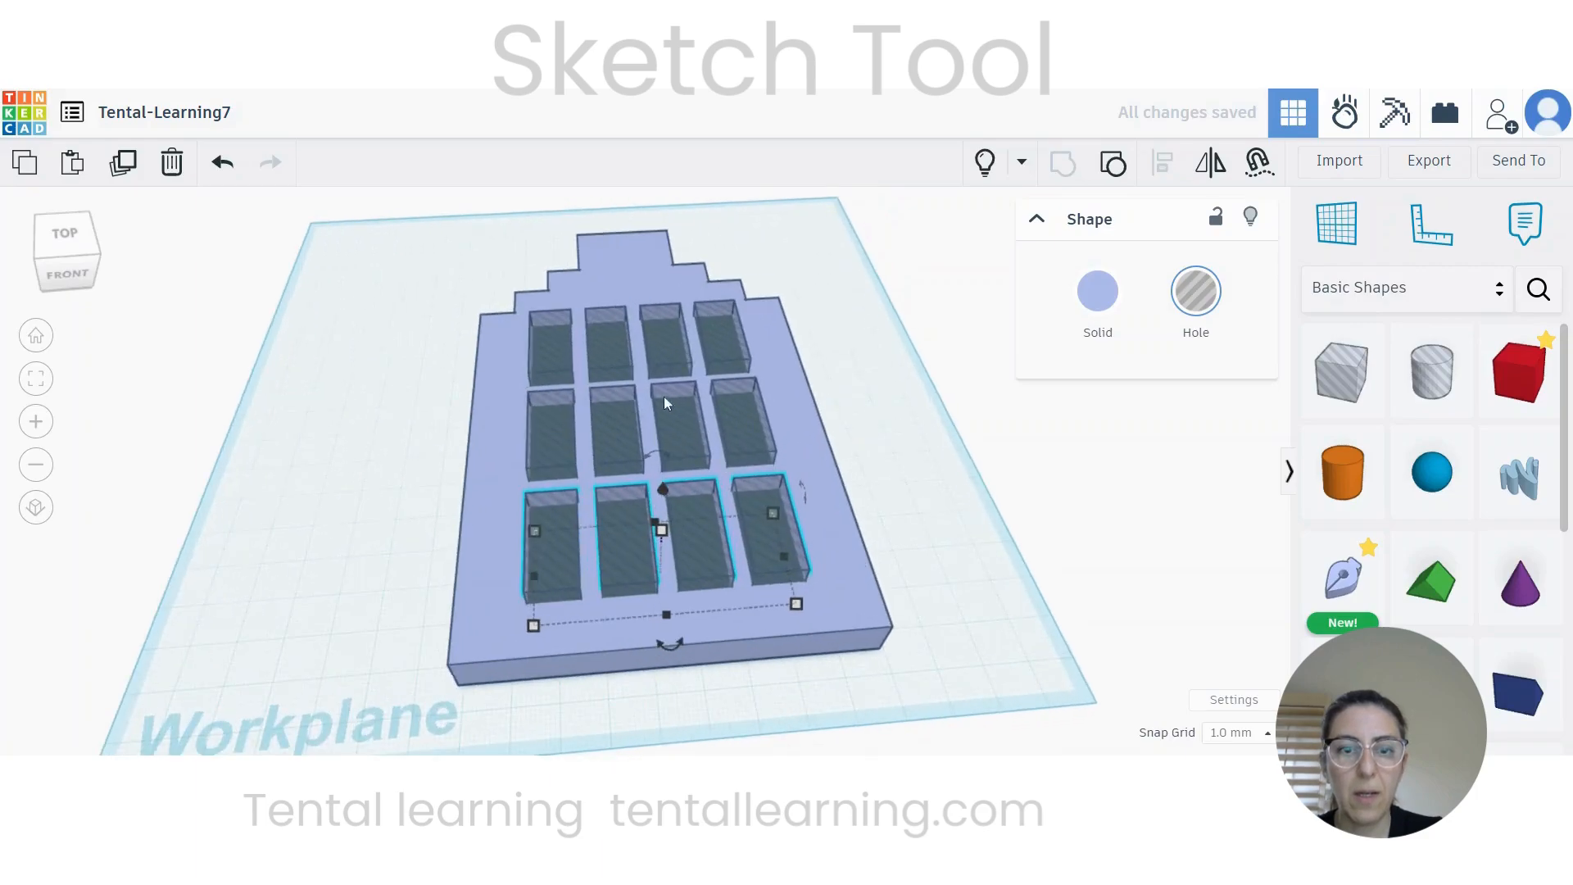
pyautogui.click(670, 412)
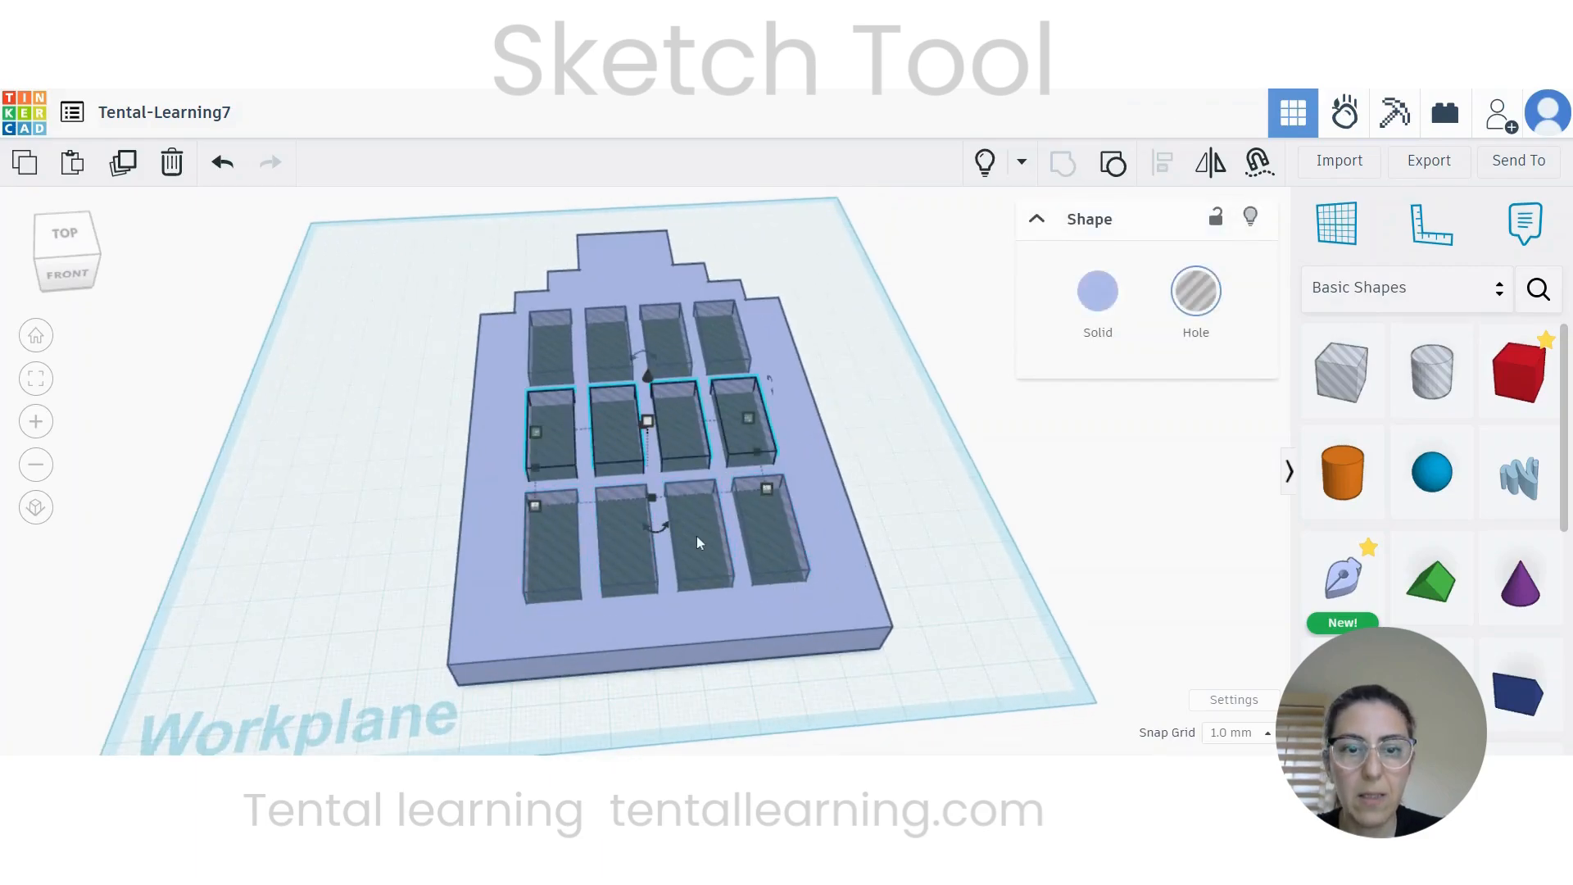
pyautogui.scroll(-2, 685, 521)
pyautogui.moveTo(628, 420); pyautogui.dragTo(620, 547, button='right')
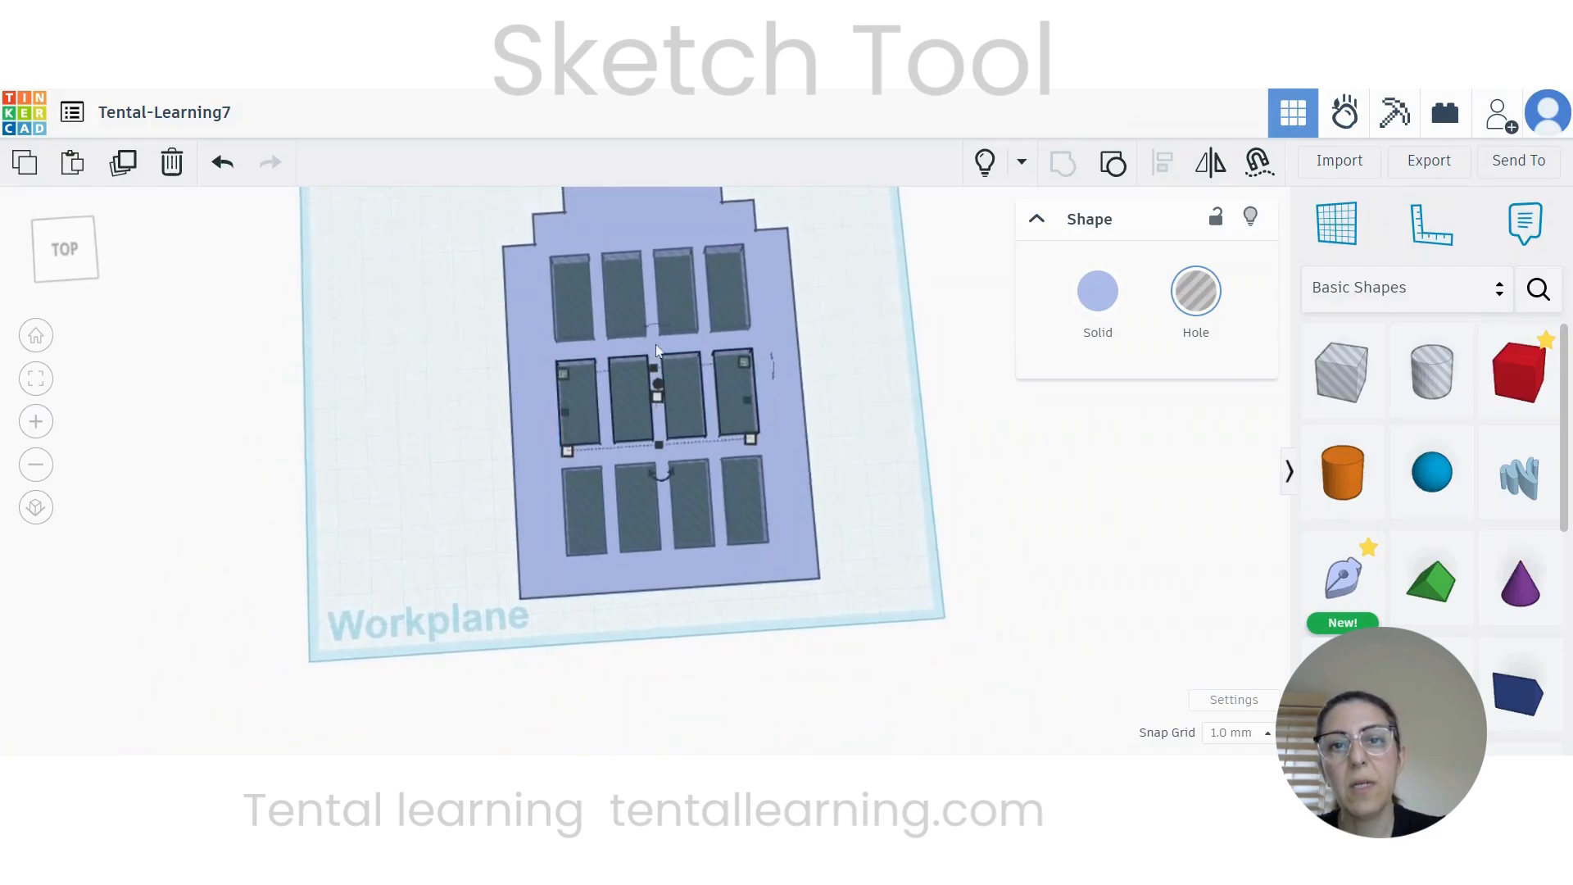
pyautogui.scroll(-3, 639, 498)
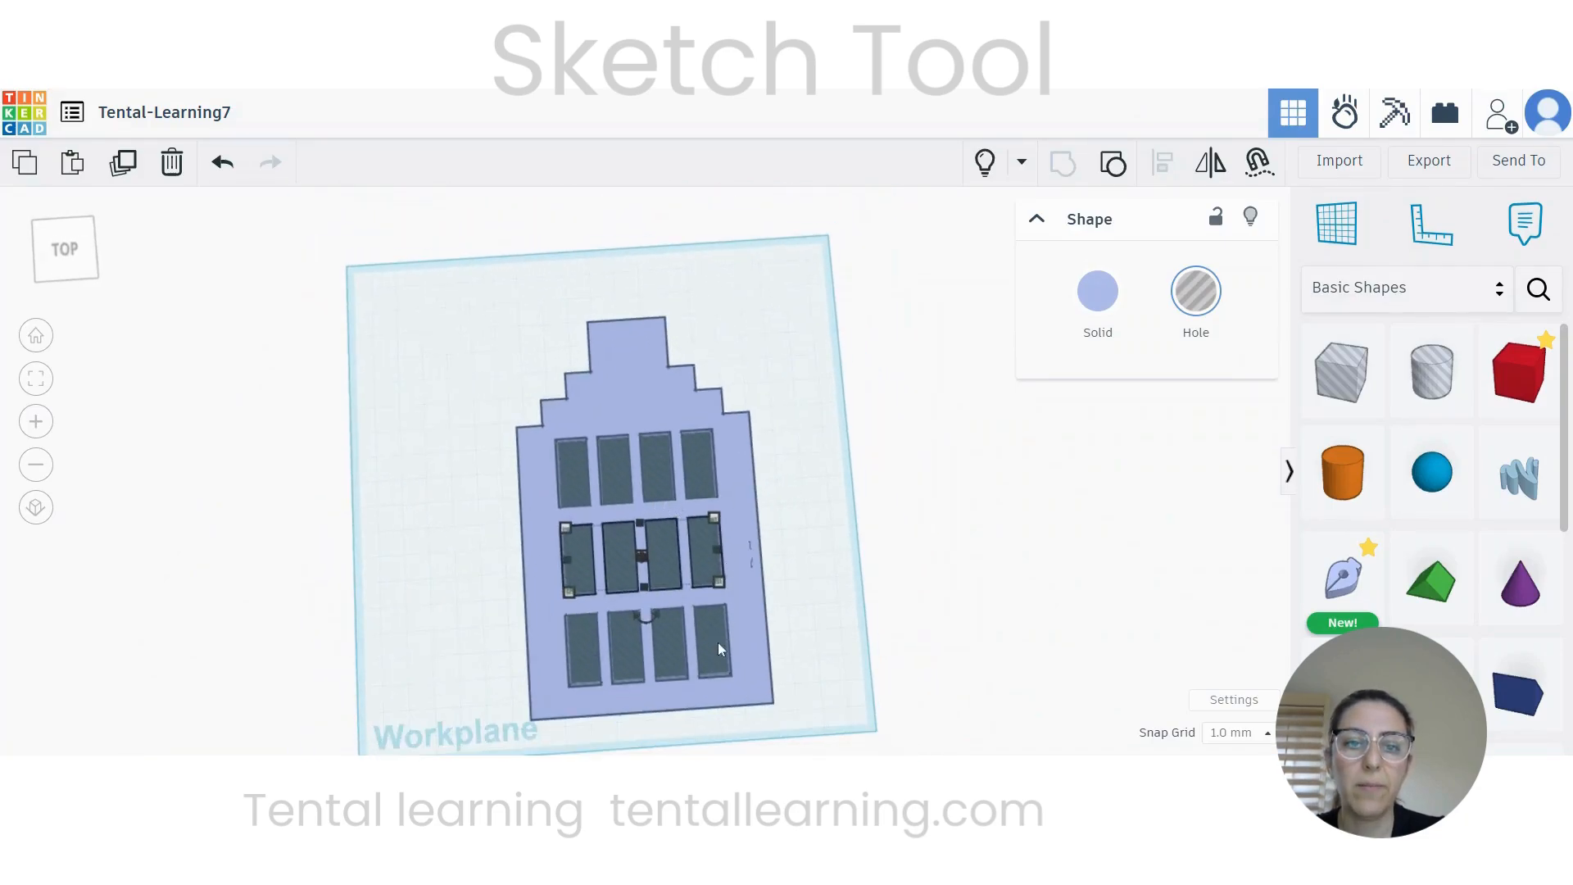
pyautogui.click(854, 603)
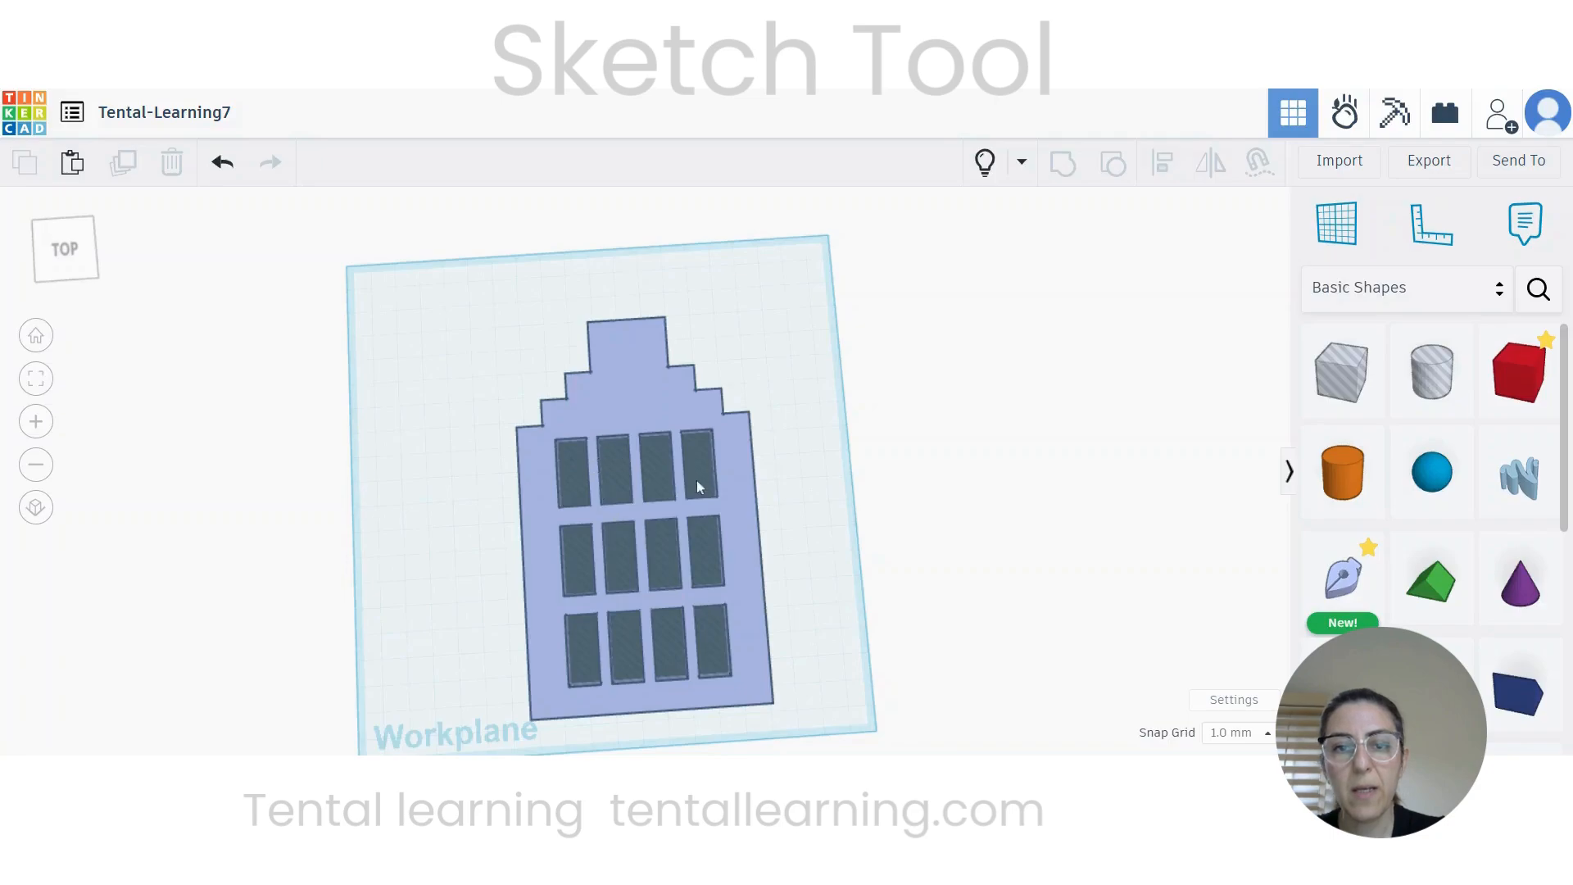
# Step: Select the three window rows and group them into a single hole shape
pyautogui.click(574, 473)
pyautogui.keyDown('shift'); pyautogui.click(578, 559); pyautogui.keyUp('shift')
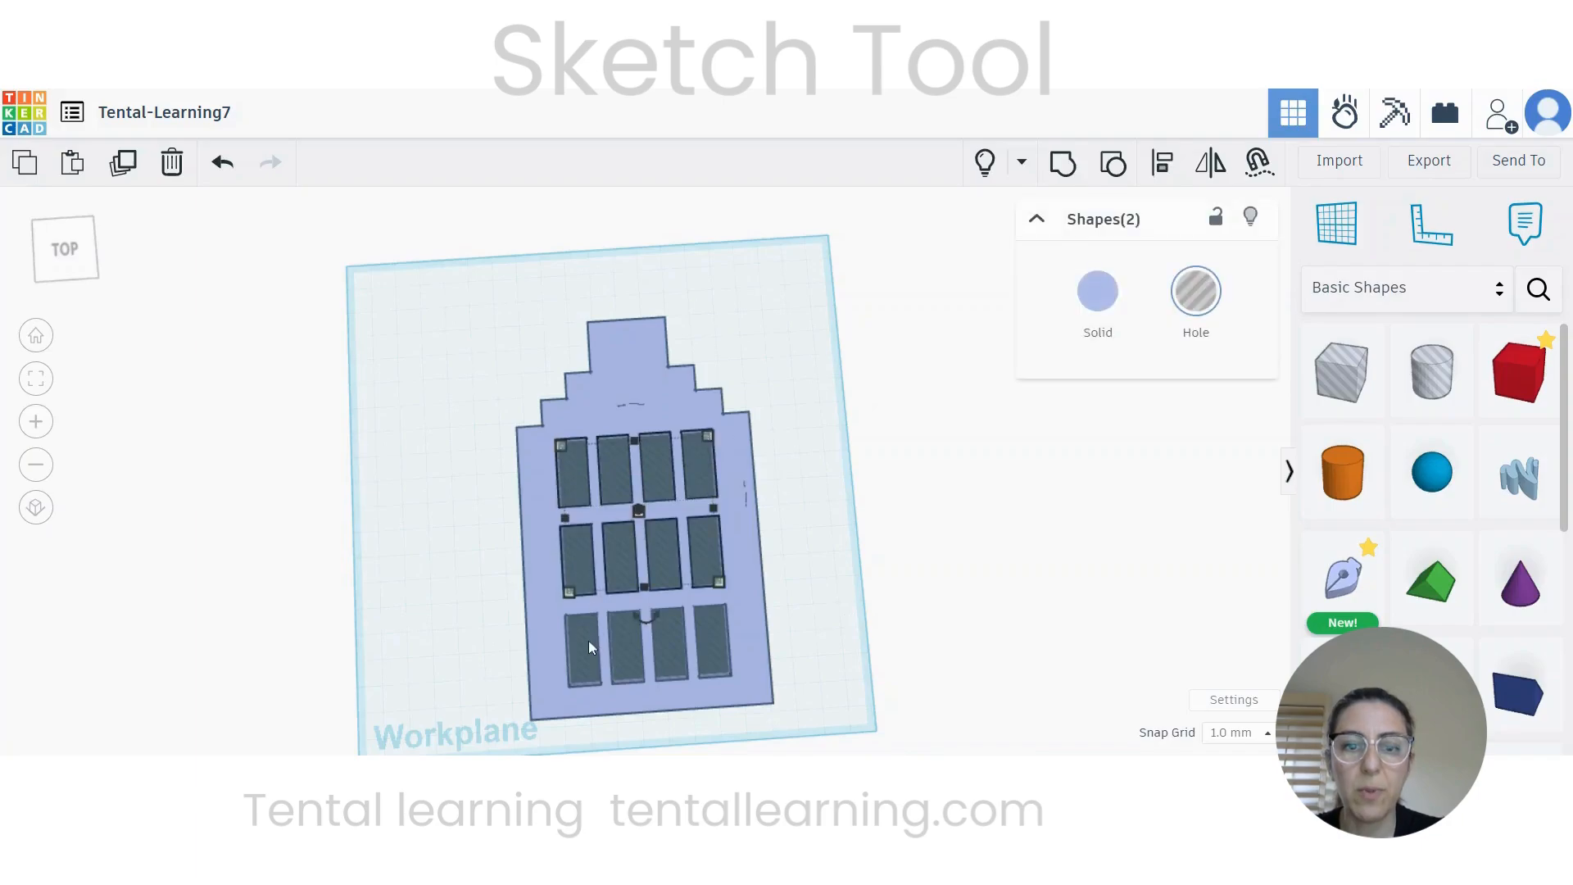
pyautogui.keyDown('shift'); pyautogui.click(588, 645); pyautogui.keyUp('shift')
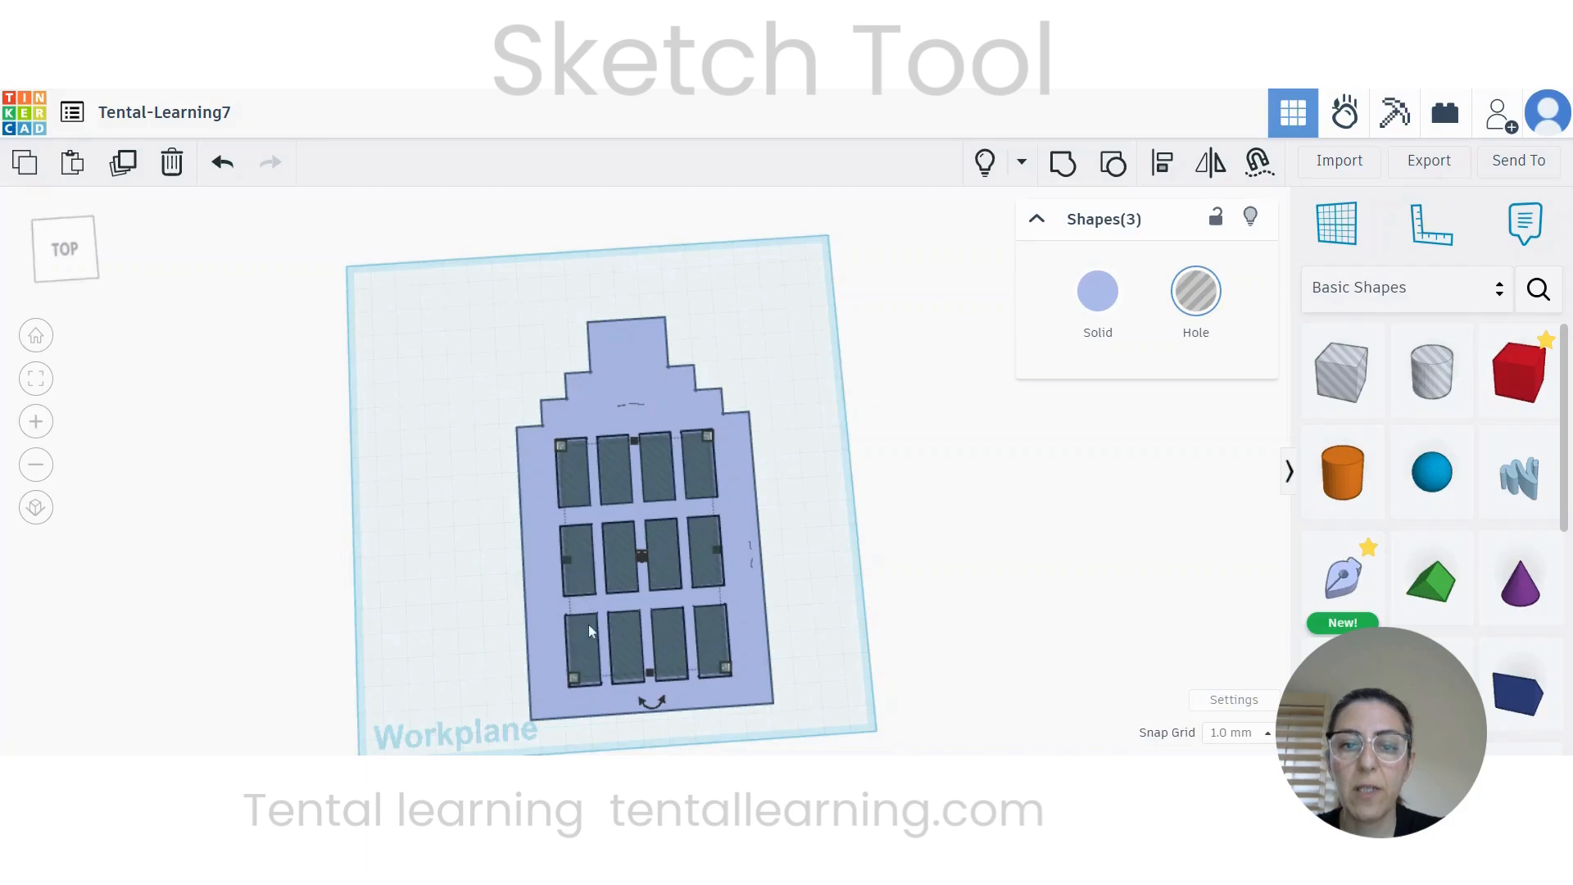
pyautogui.click(1063, 164)
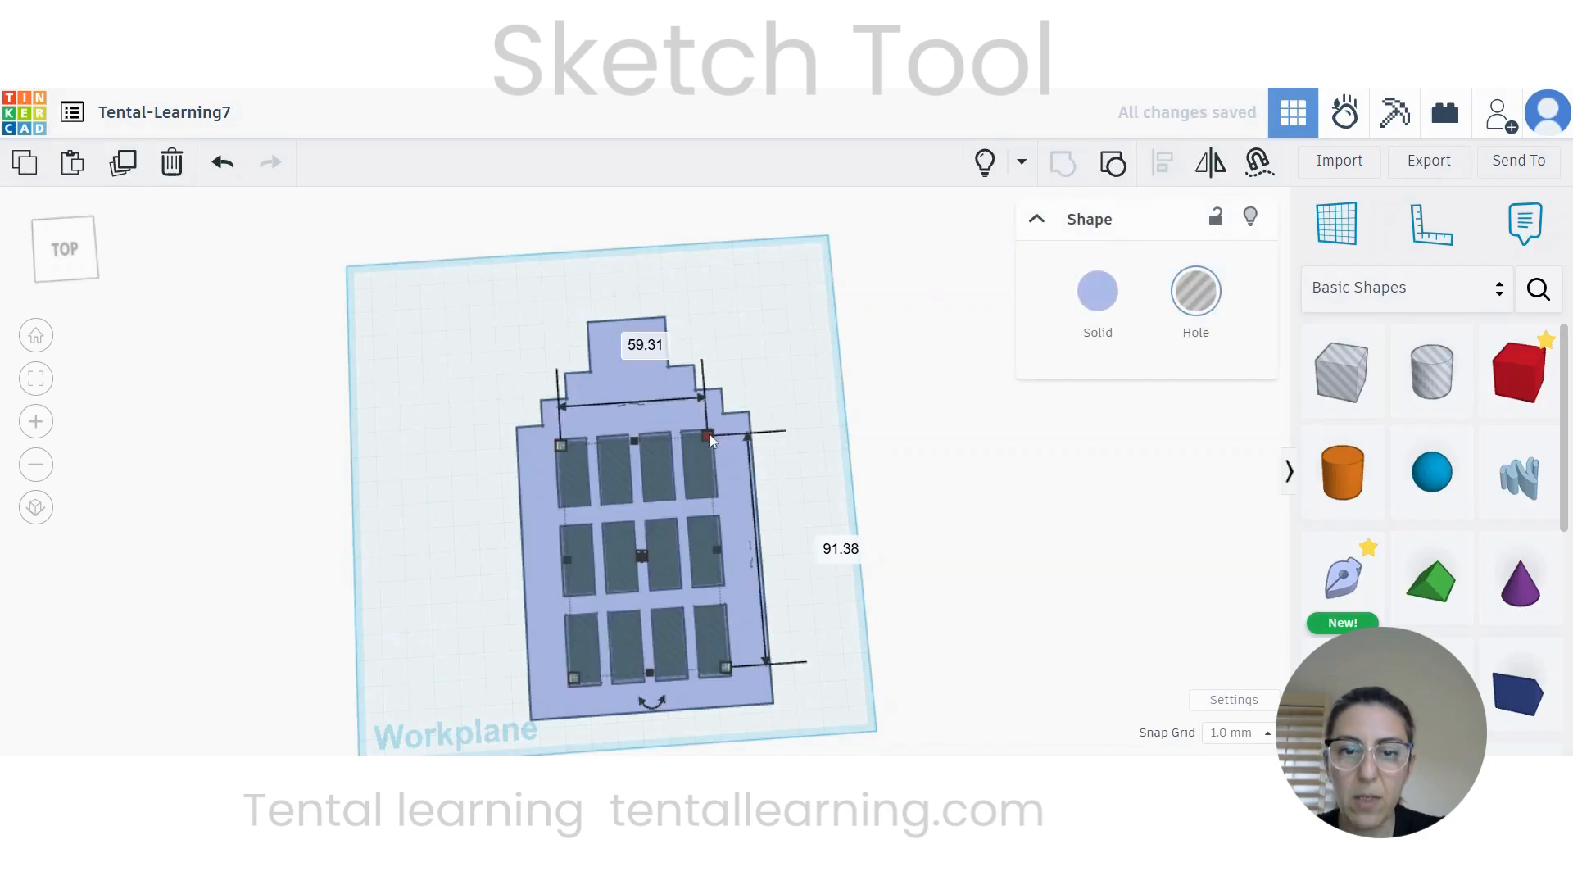
# Step: Enlarge the window grid to about 74 by 94 mm and shift it towards the facade's left edge
pyautogui.moveTo(727, 669); pyautogui.dragTo(742, 680)
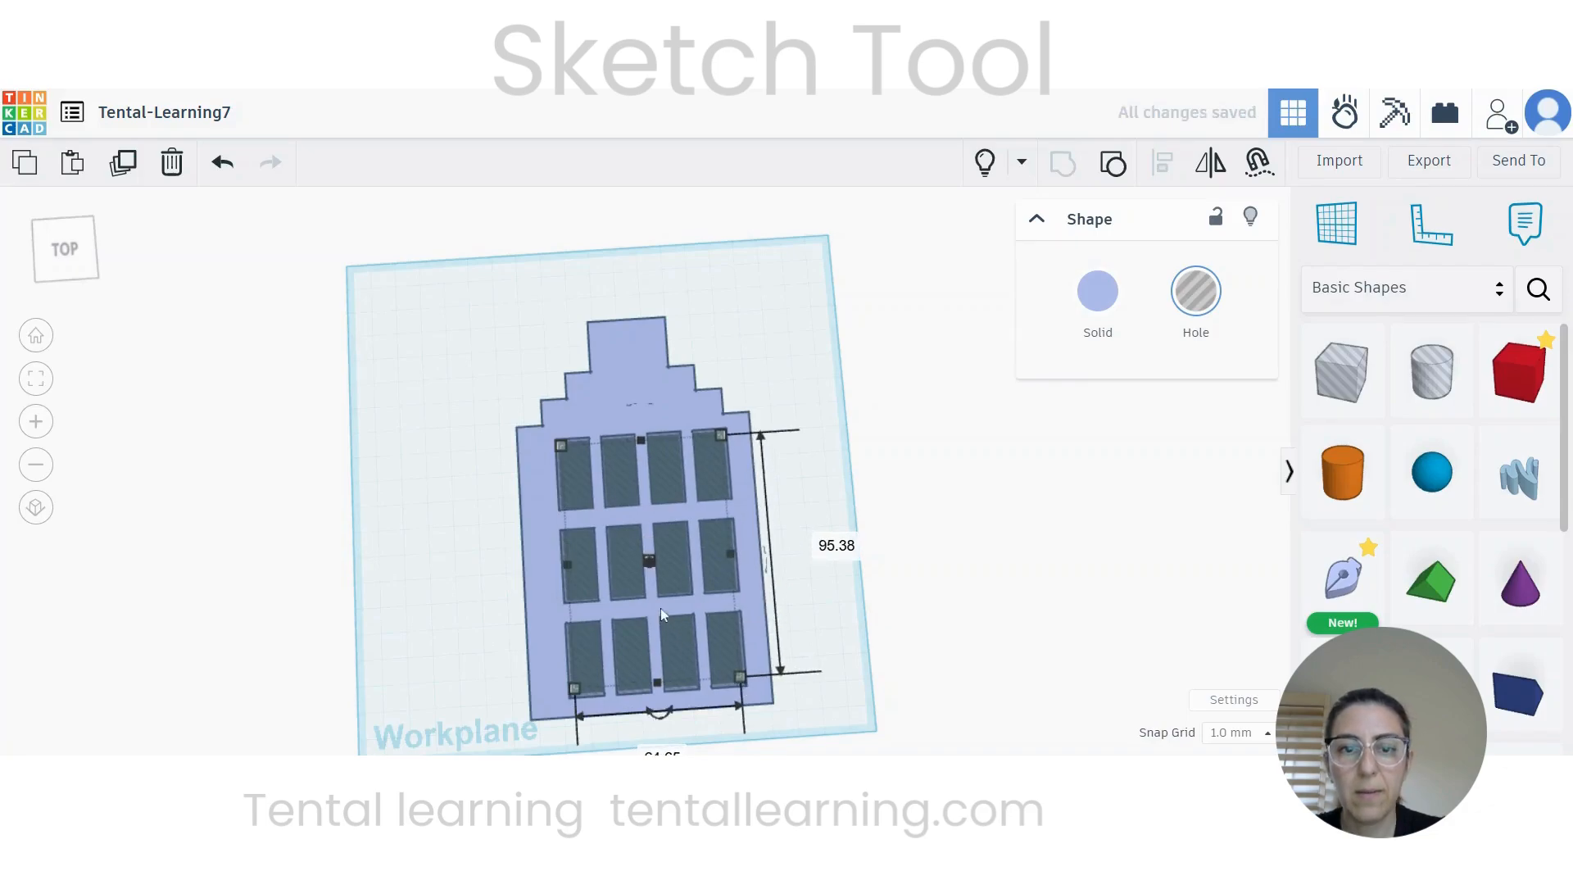
pyautogui.moveTo(676, 577); pyautogui.dragTo(667, 544, button='middle')
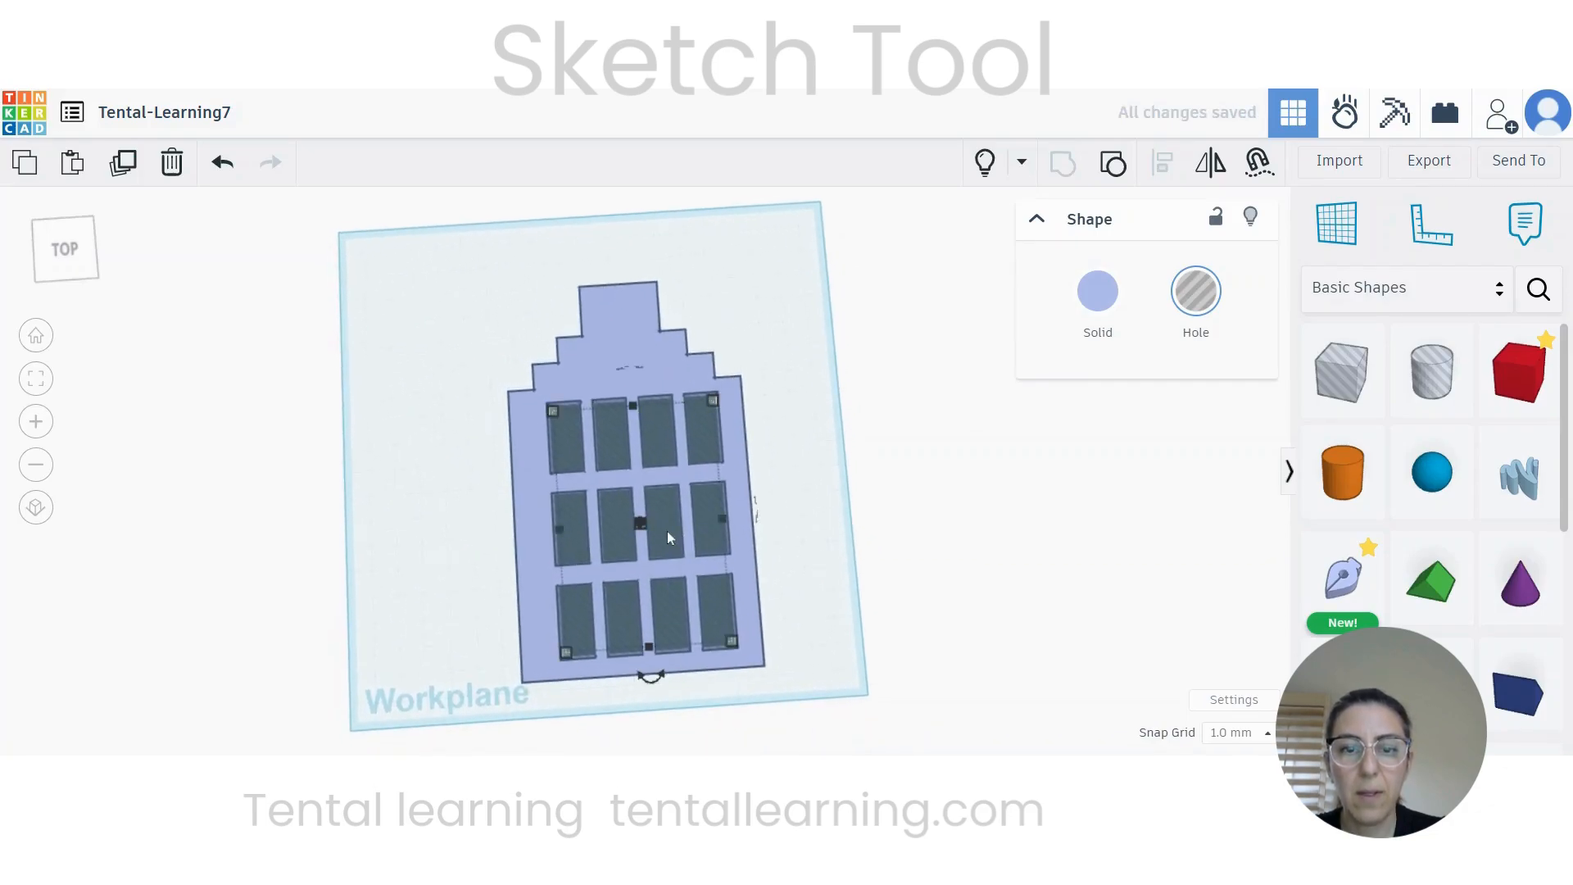
pyautogui.moveTo(661, 543); pyautogui.dragTo(639, 545)
pyautogui.moveTo(712, 642); pyautogui.dragTo(739, 639)
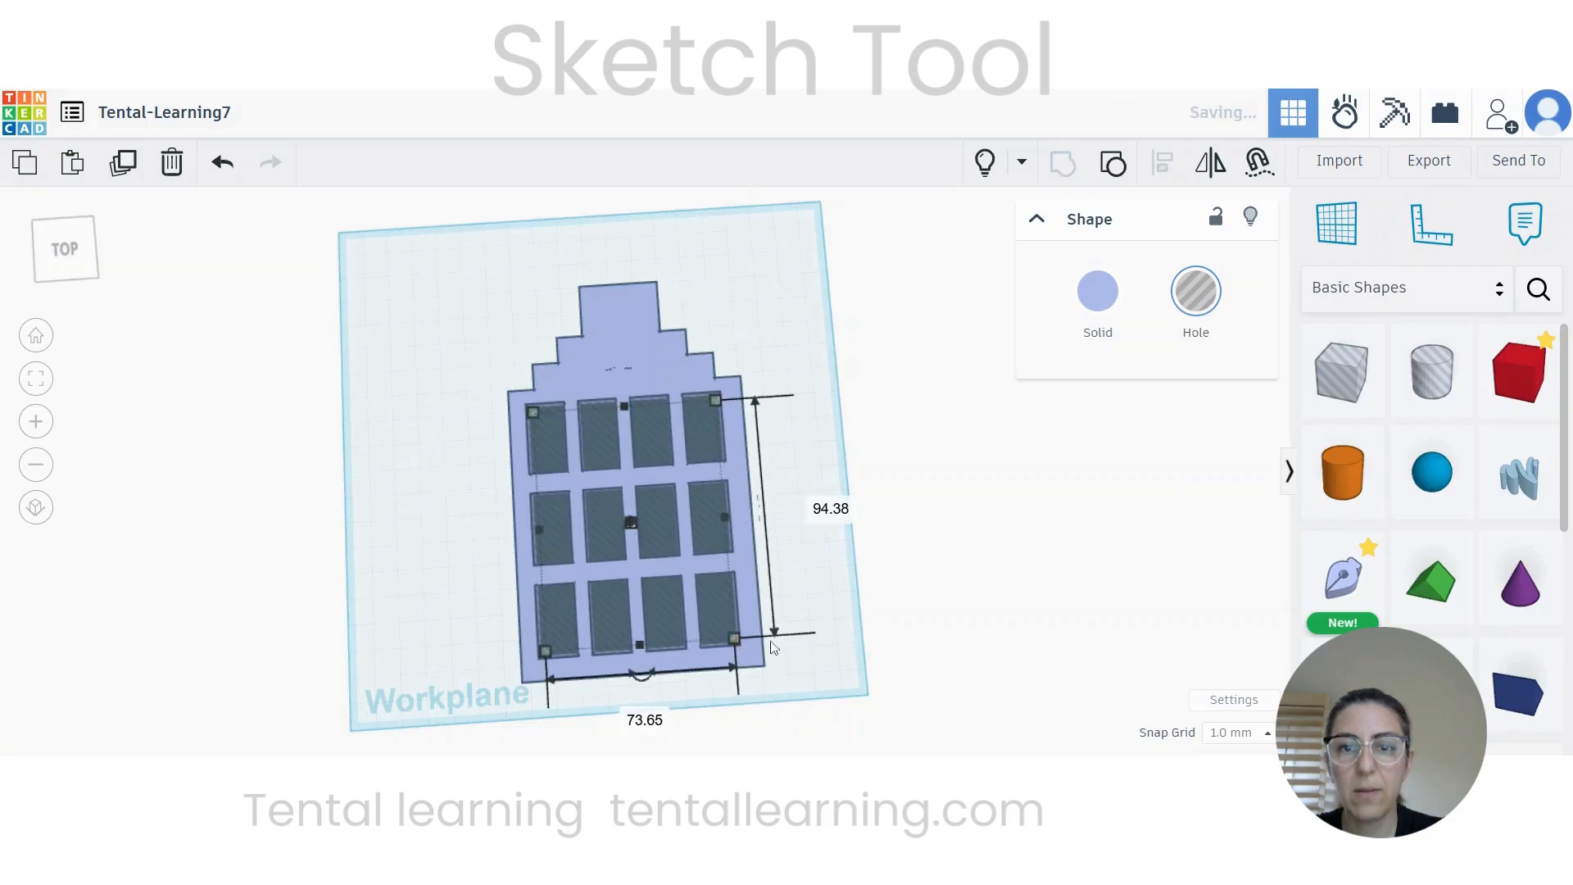
# Step: Centre the enlarged window grid across the facade's width with Align and view the result at an angle
pyautogui.click(768, 627)
pyautogui.moveTo(828, 695); pyautogui.dragTo(709, 571)
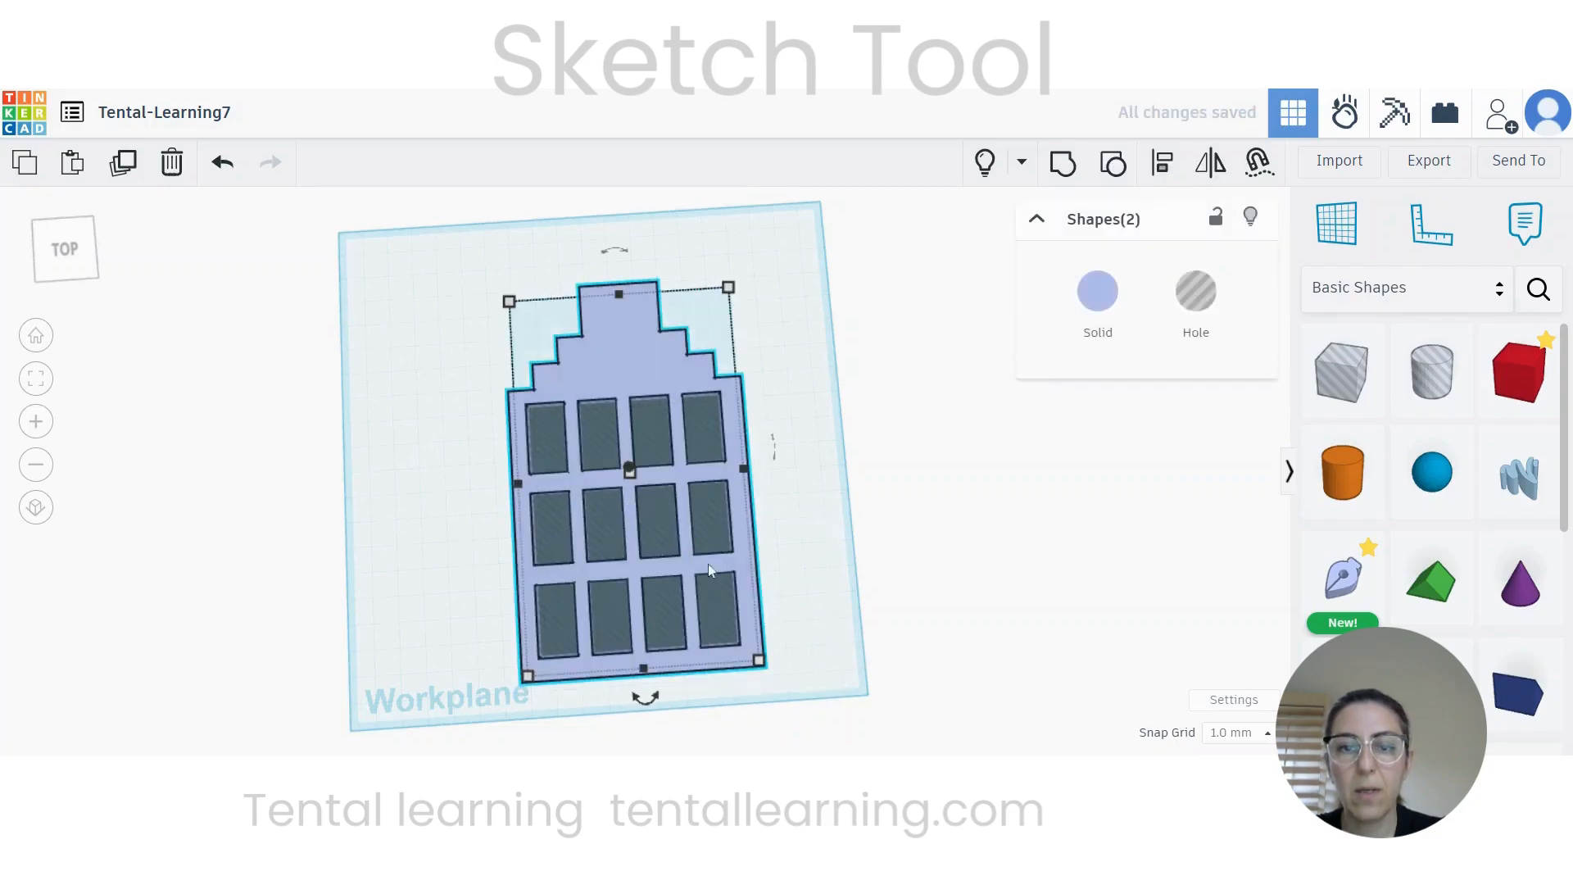
pyautogui.click(1162, 162)
pyautogui.click(645, 694)
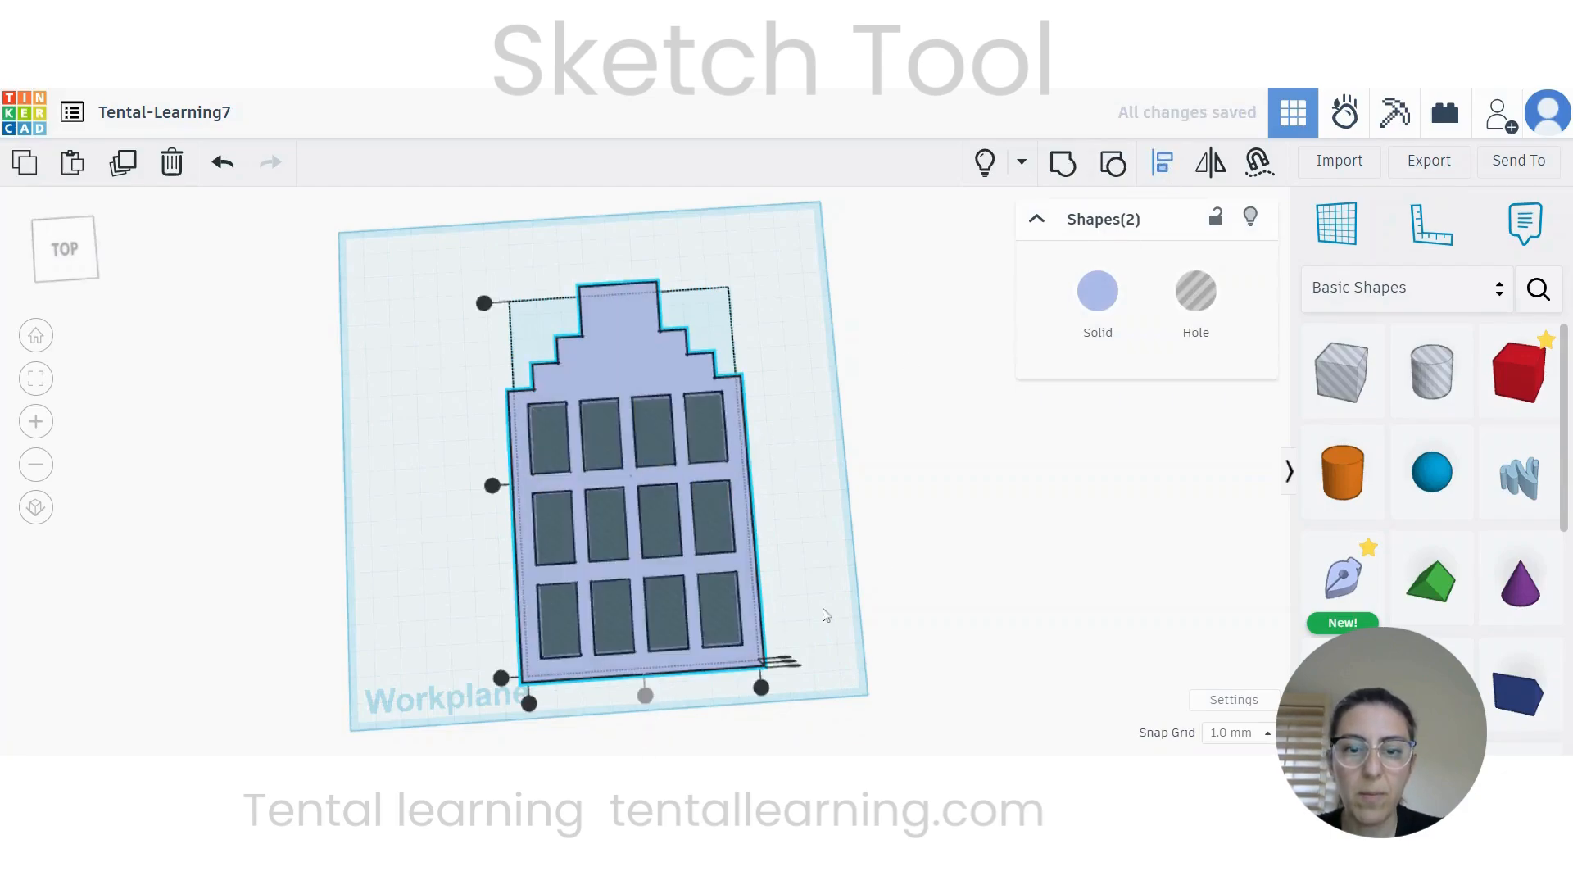
pyautogui.click(805, 686)
pyautogui.moveTo(803, 677); pyautogui.dragTo(877, 625, button='right')
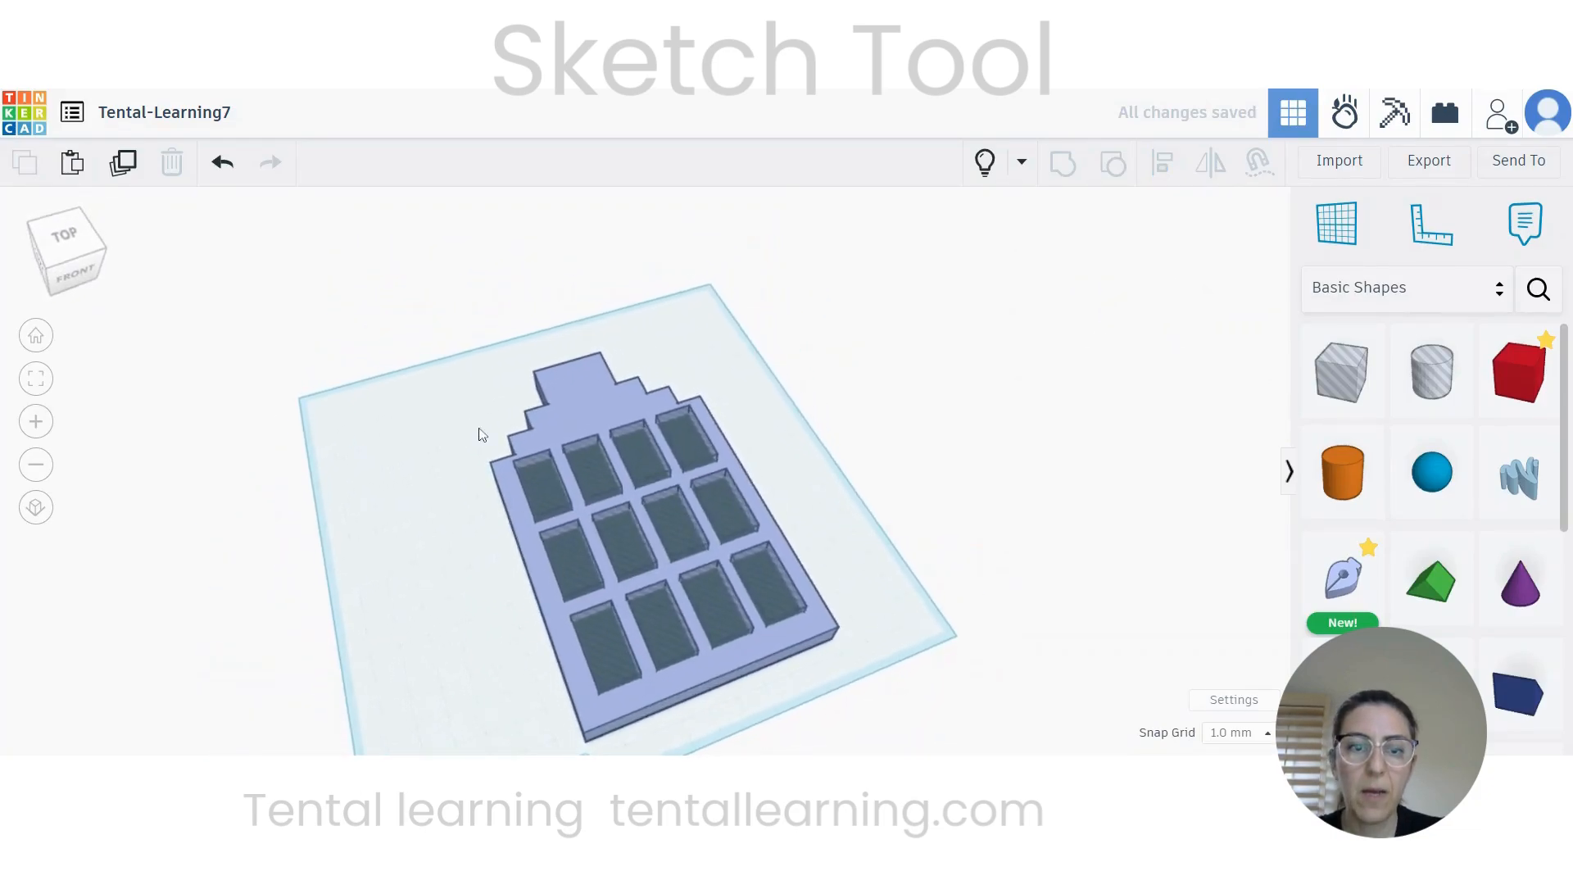
# Step: Group the facade with the window grid hole shape to cut the openings through, and view the result from above
pyautogui.moveTo(446, 420); pyautogui.dragTo(860, 665)
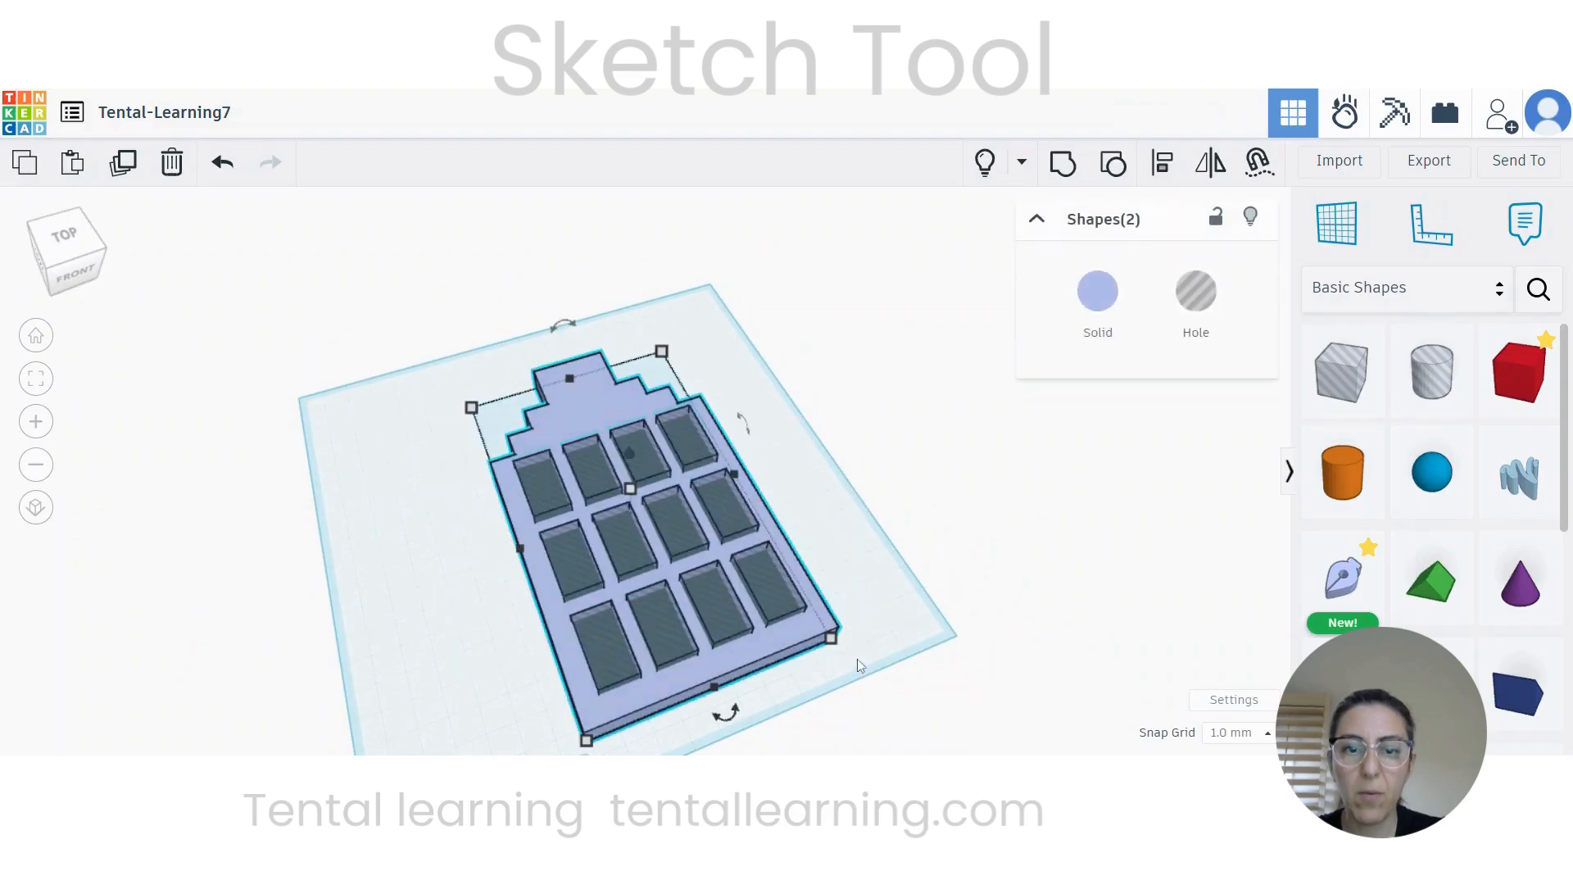
pyautogui.click(1067, 168)
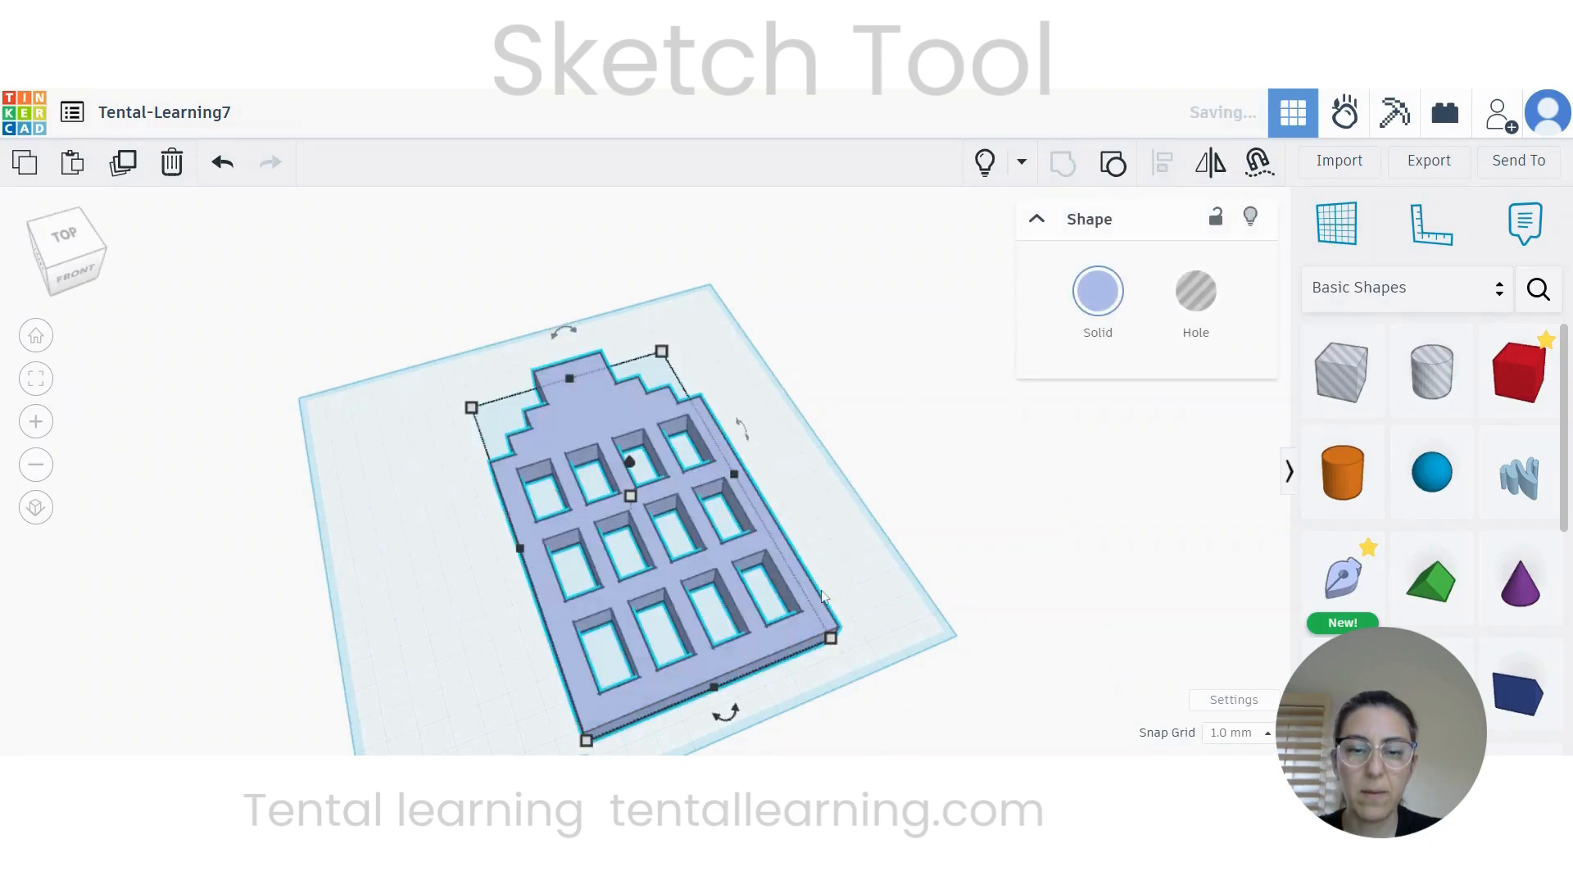
pyautogui.click(847, 587)
pyautogui.moveTo(796, 567); pyautogui.dragTo(474, 494, button='right')
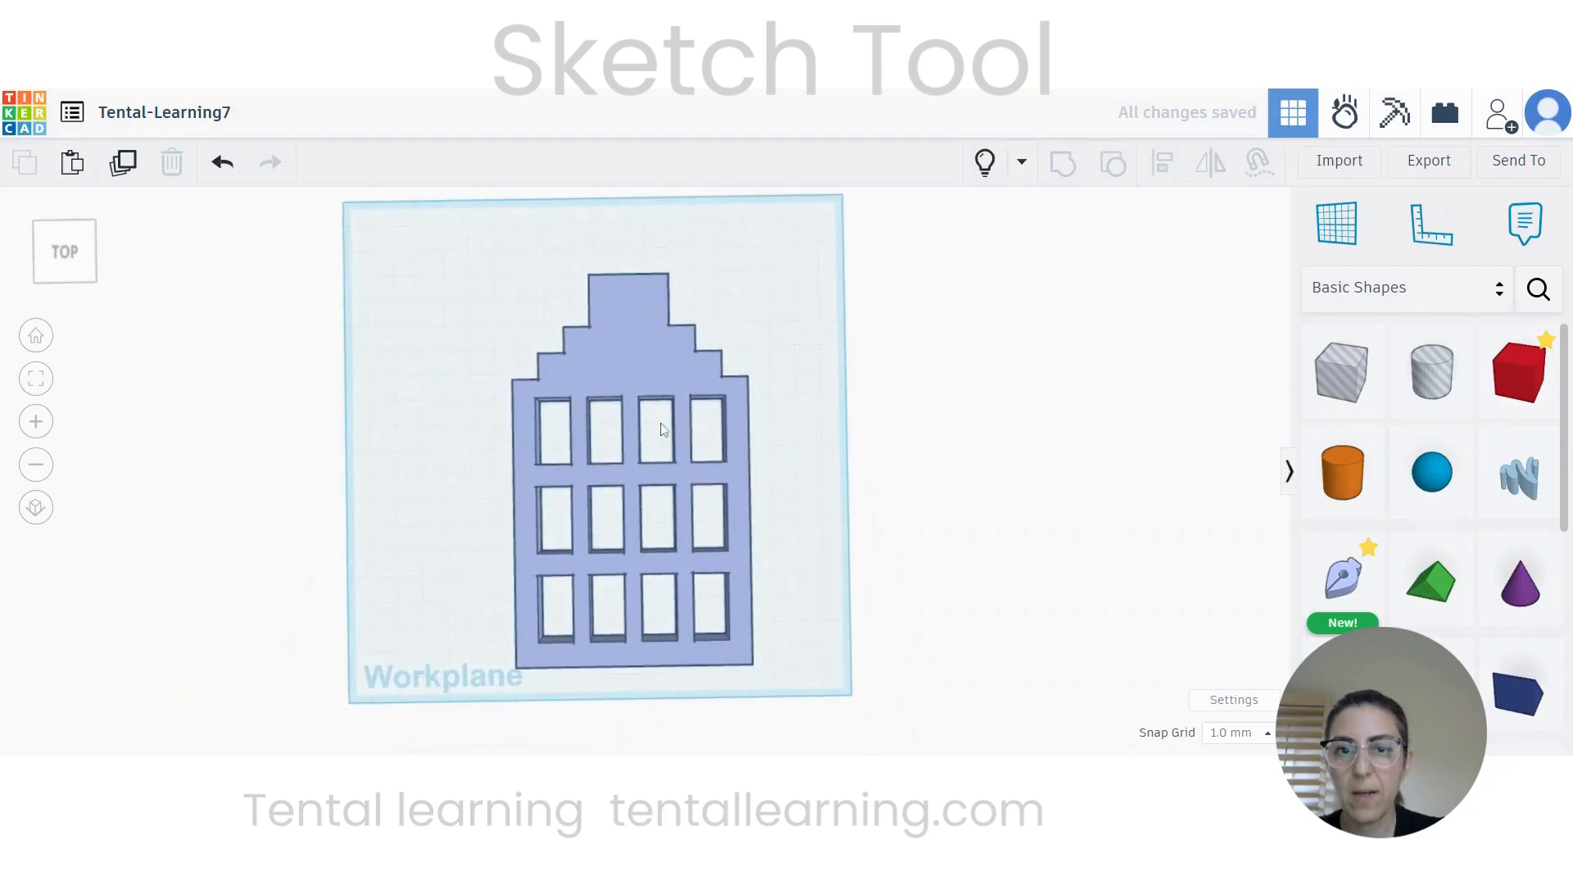
# Step: Sketch a closed four-sided window outline about 20 mm wide and 30 mm high within the facade's stepped gable
pyautogui.moveTo(656, 429); pyautogui.dragTo(711, 503, button='middle')
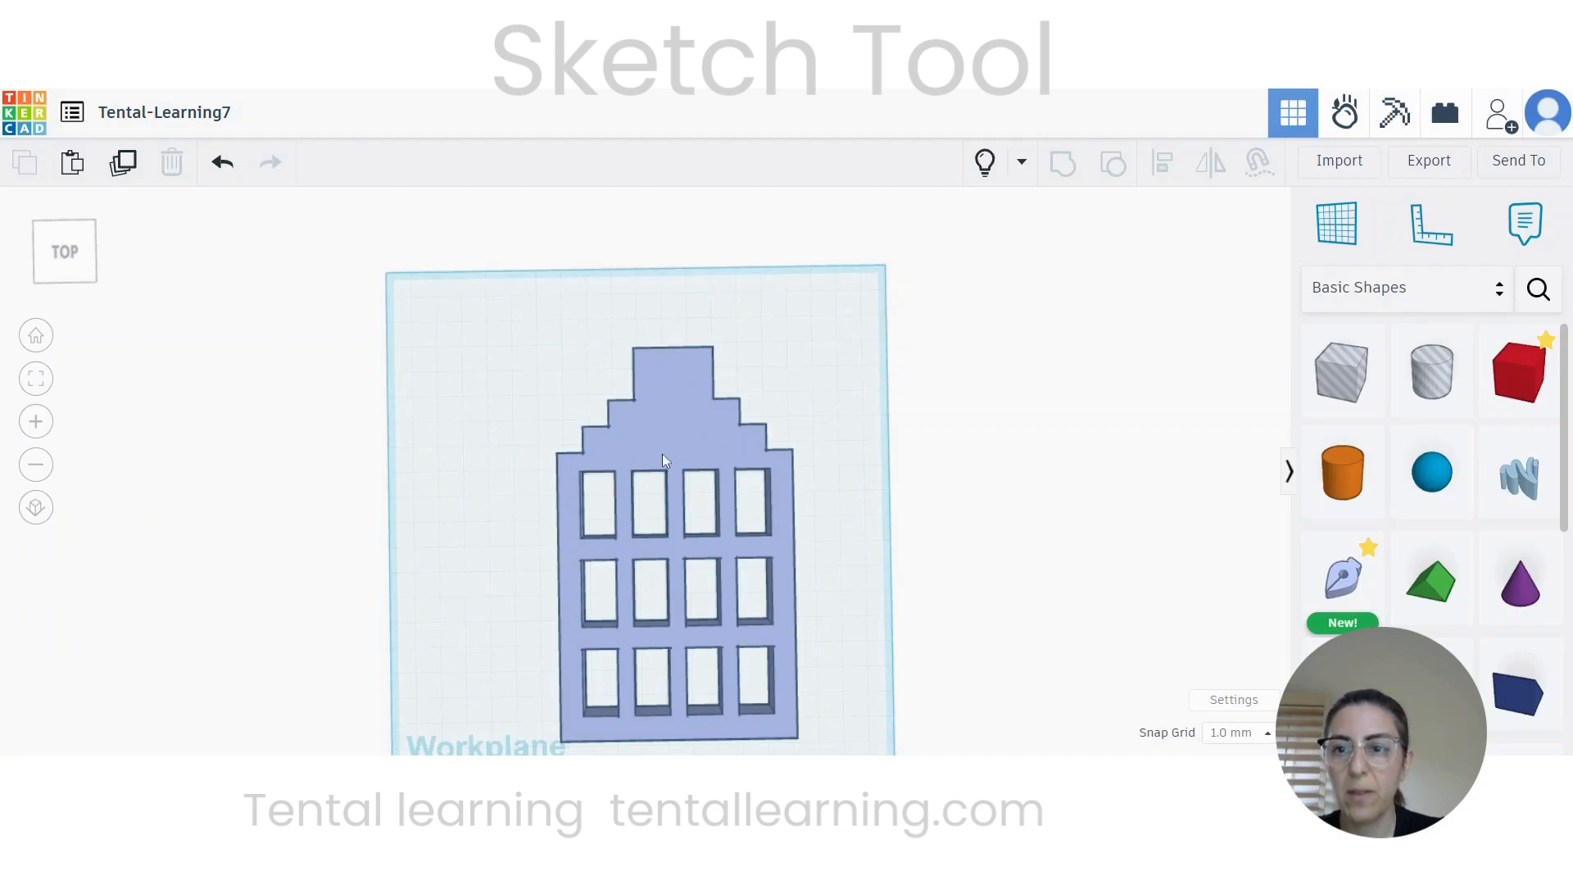
pyautogui.click(1343, 576)
pyautogui.click(673, 412)
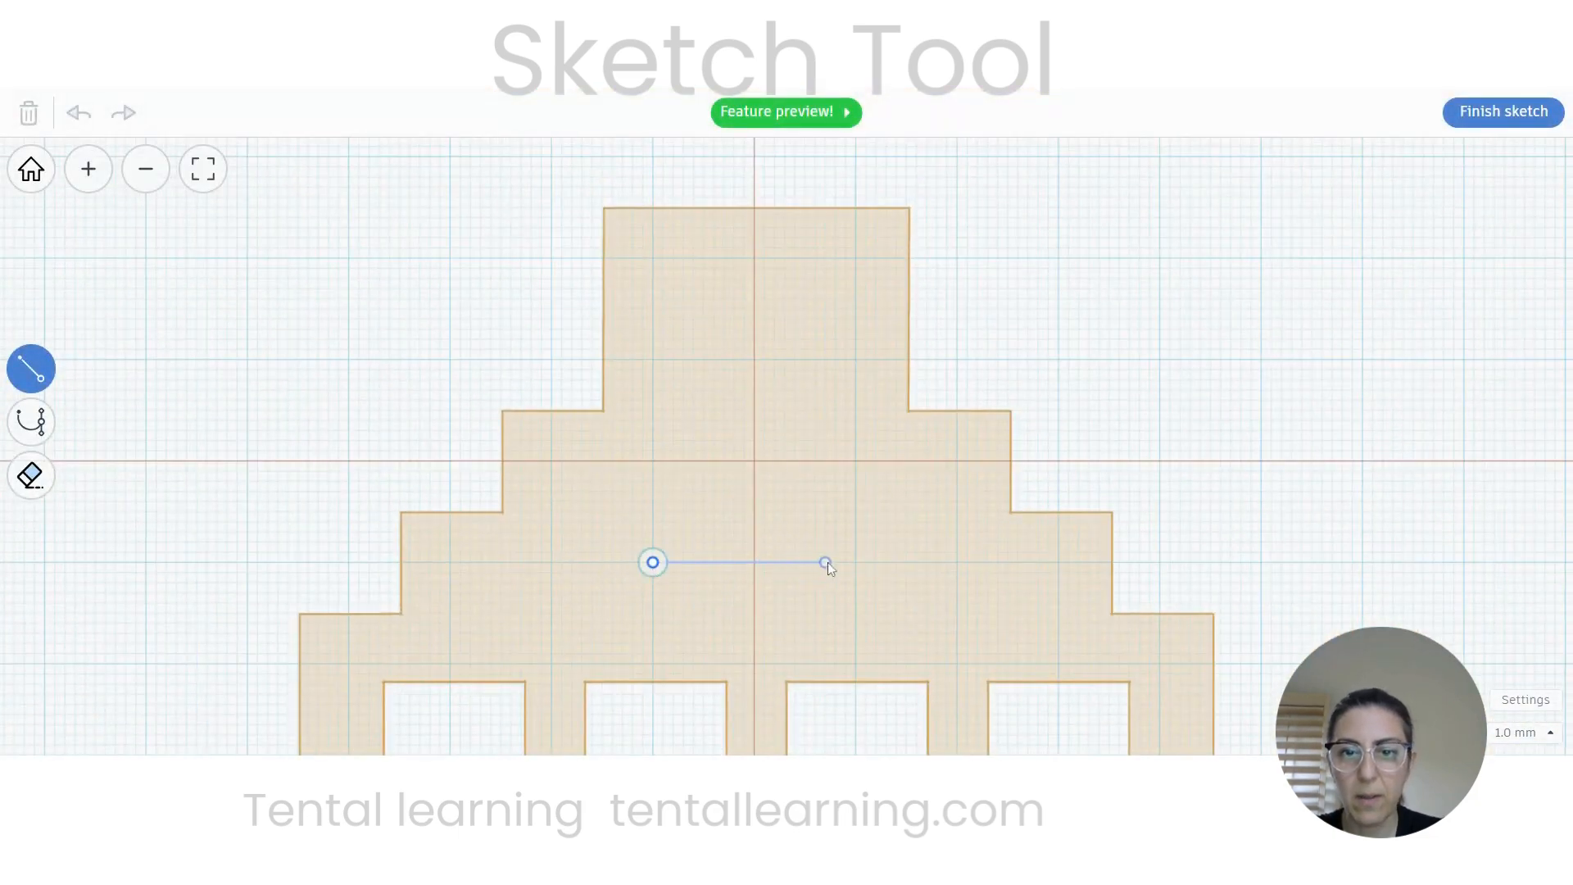
pyautogui.click(856, 562)
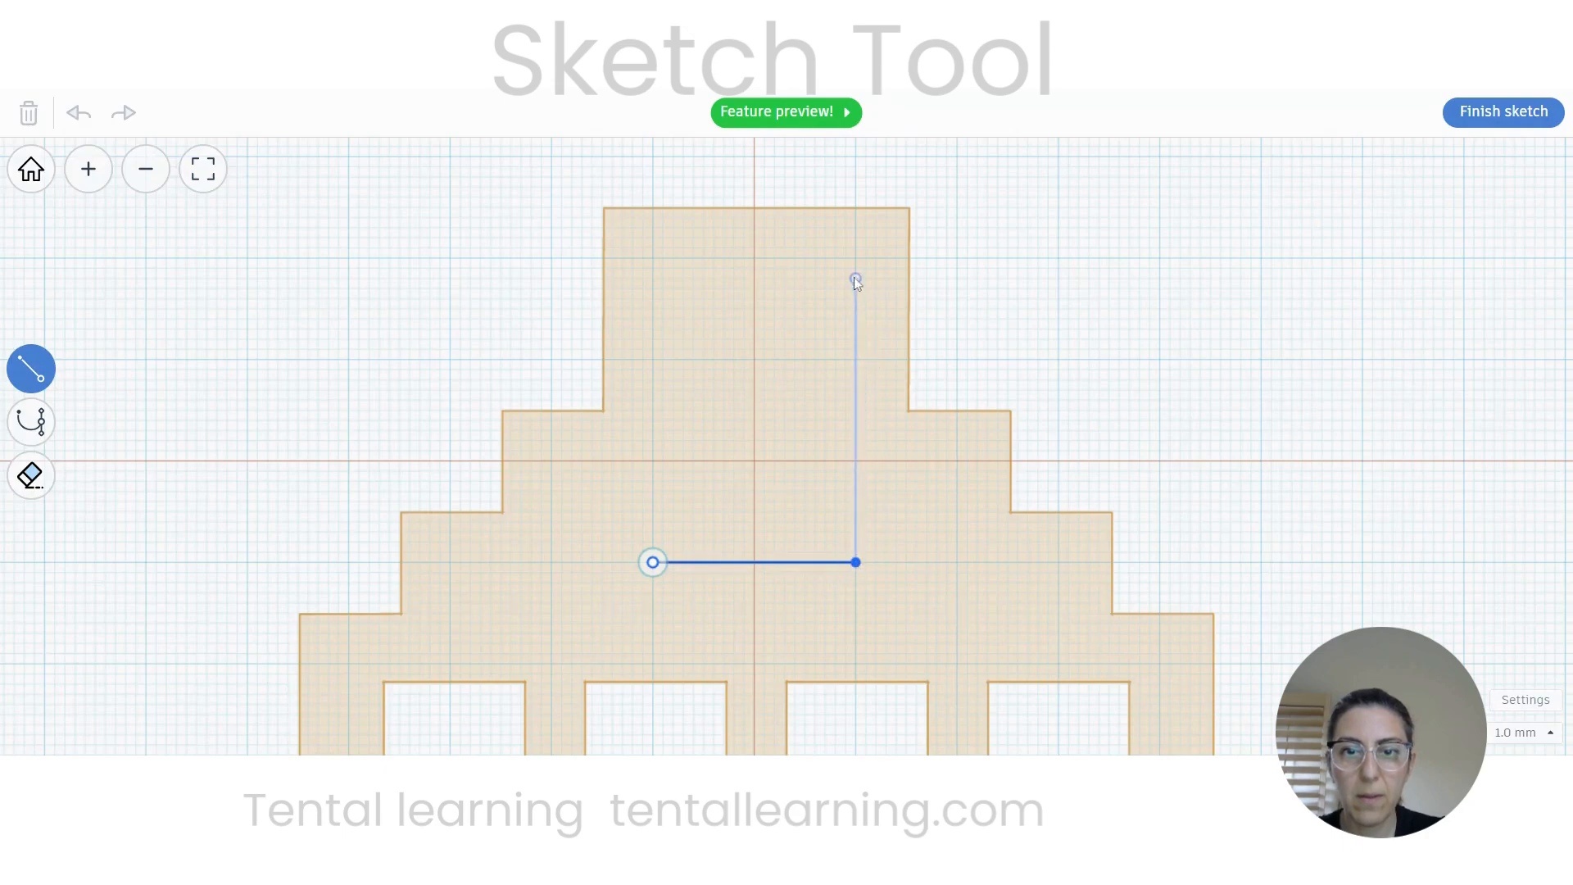
pyautogui.click(846, 258)
pyautogui.click(654, 258)
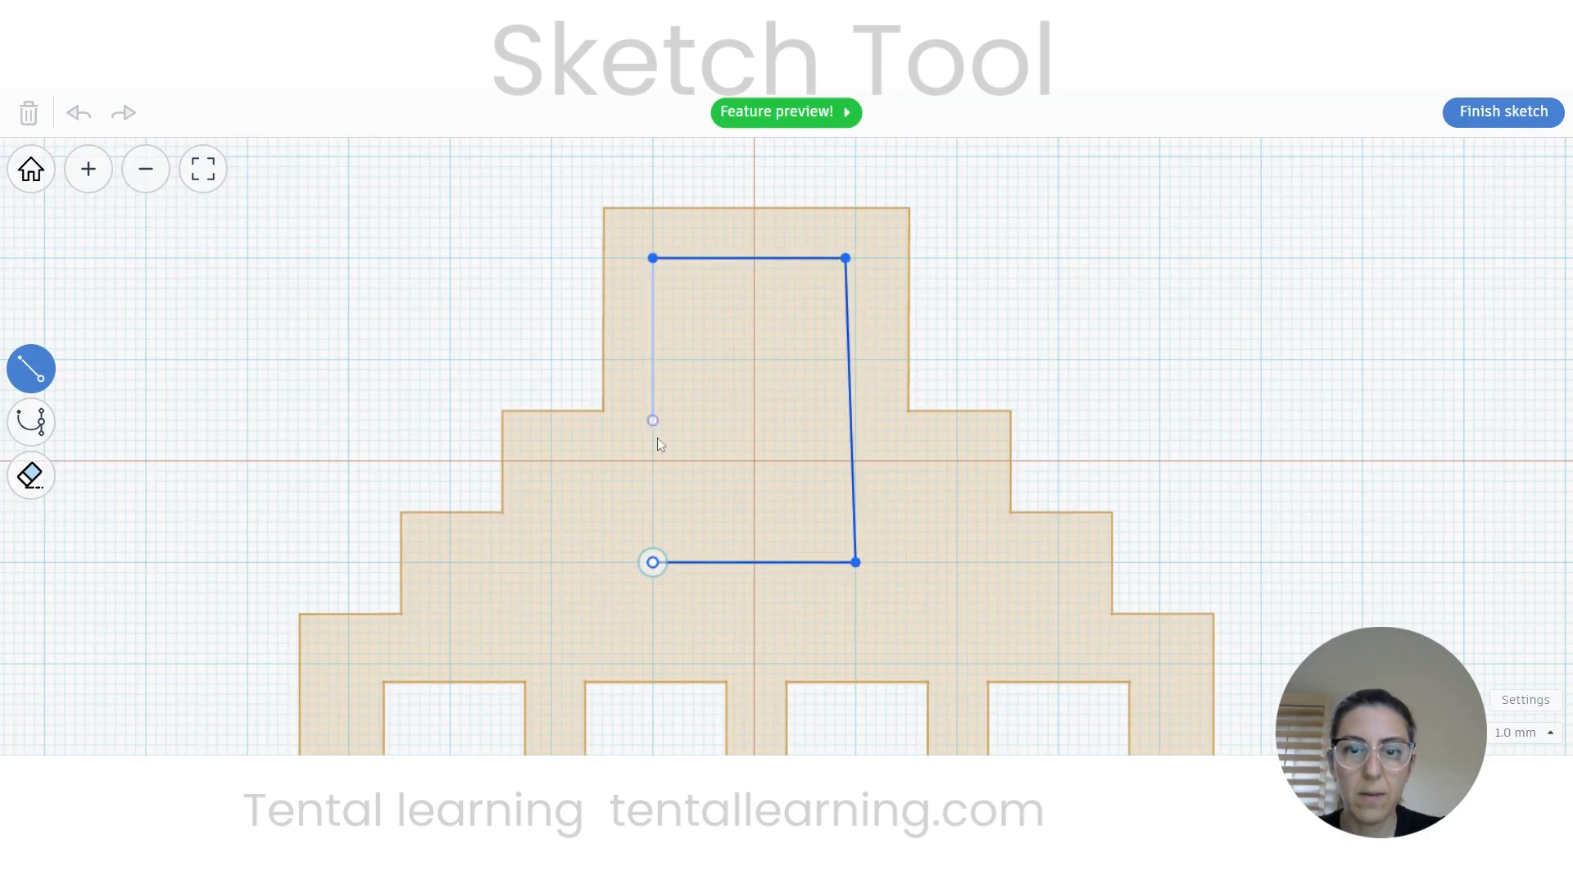
pyautogui.click(654, 562)
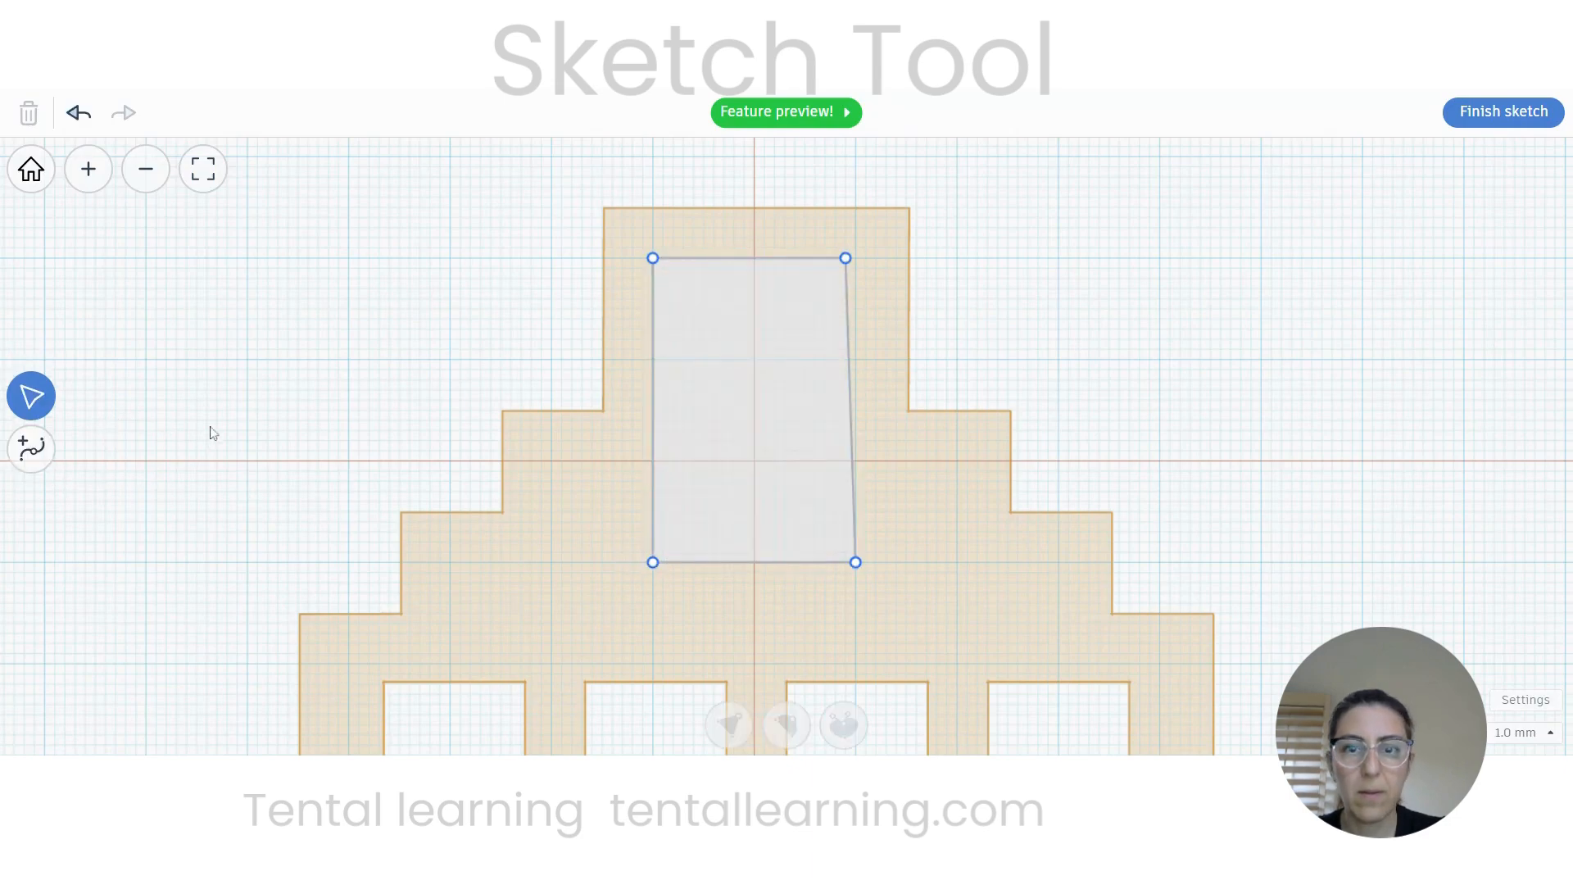
# Step: Straighten the gable window outline into a rectangle by aligning its upper-right corner, and finish the sketch
pyautogui.moveTo(846, 258); pyautogui.dragTo(855, 259)
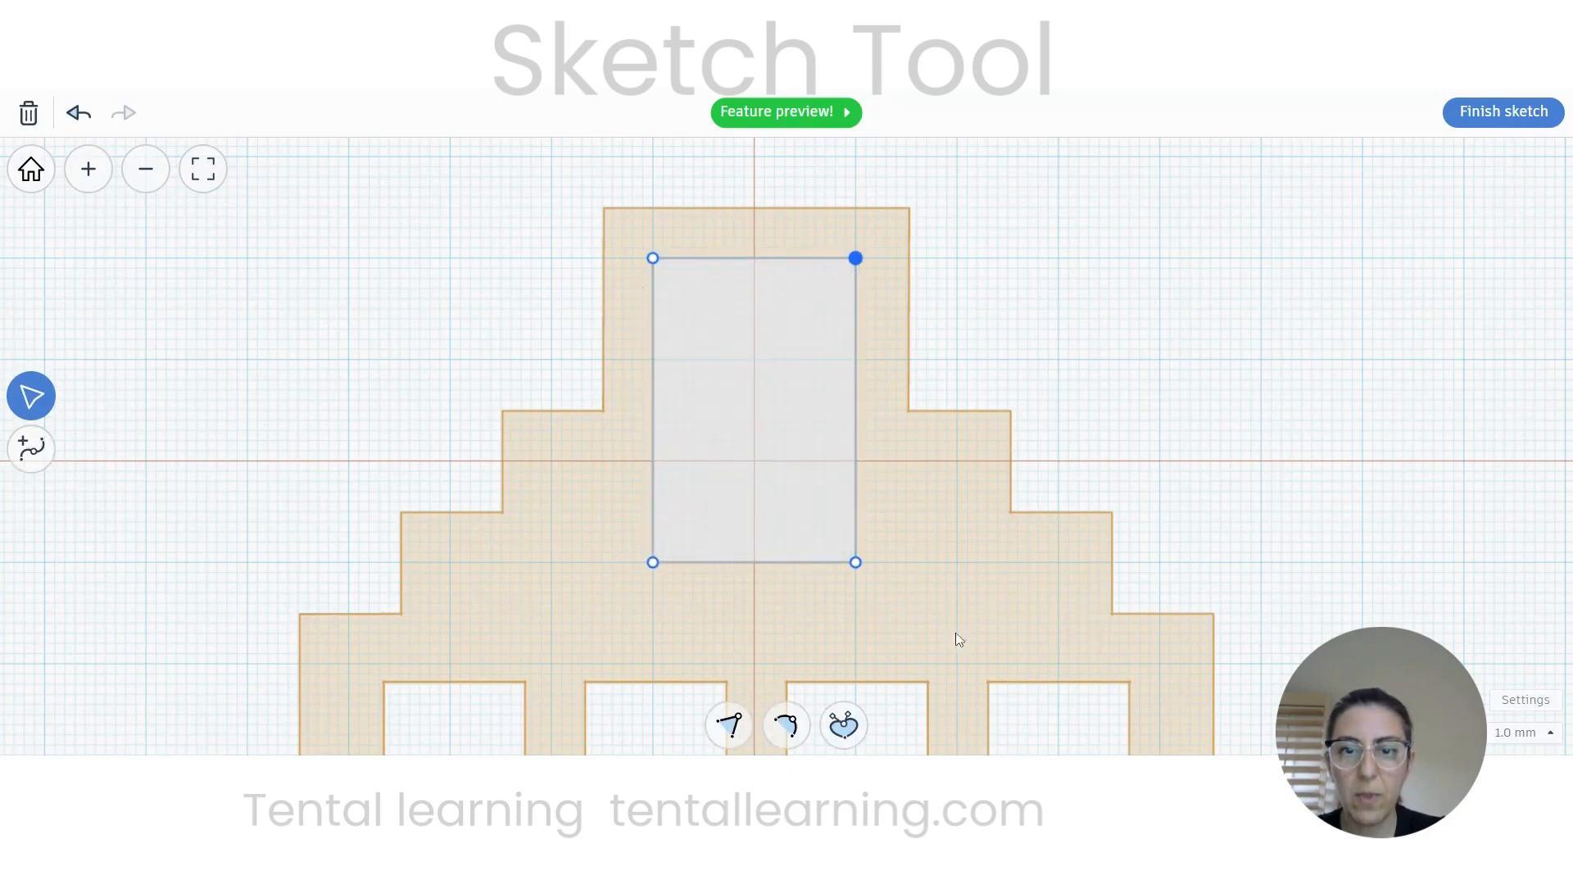
pyautogui.click(1179, 379)
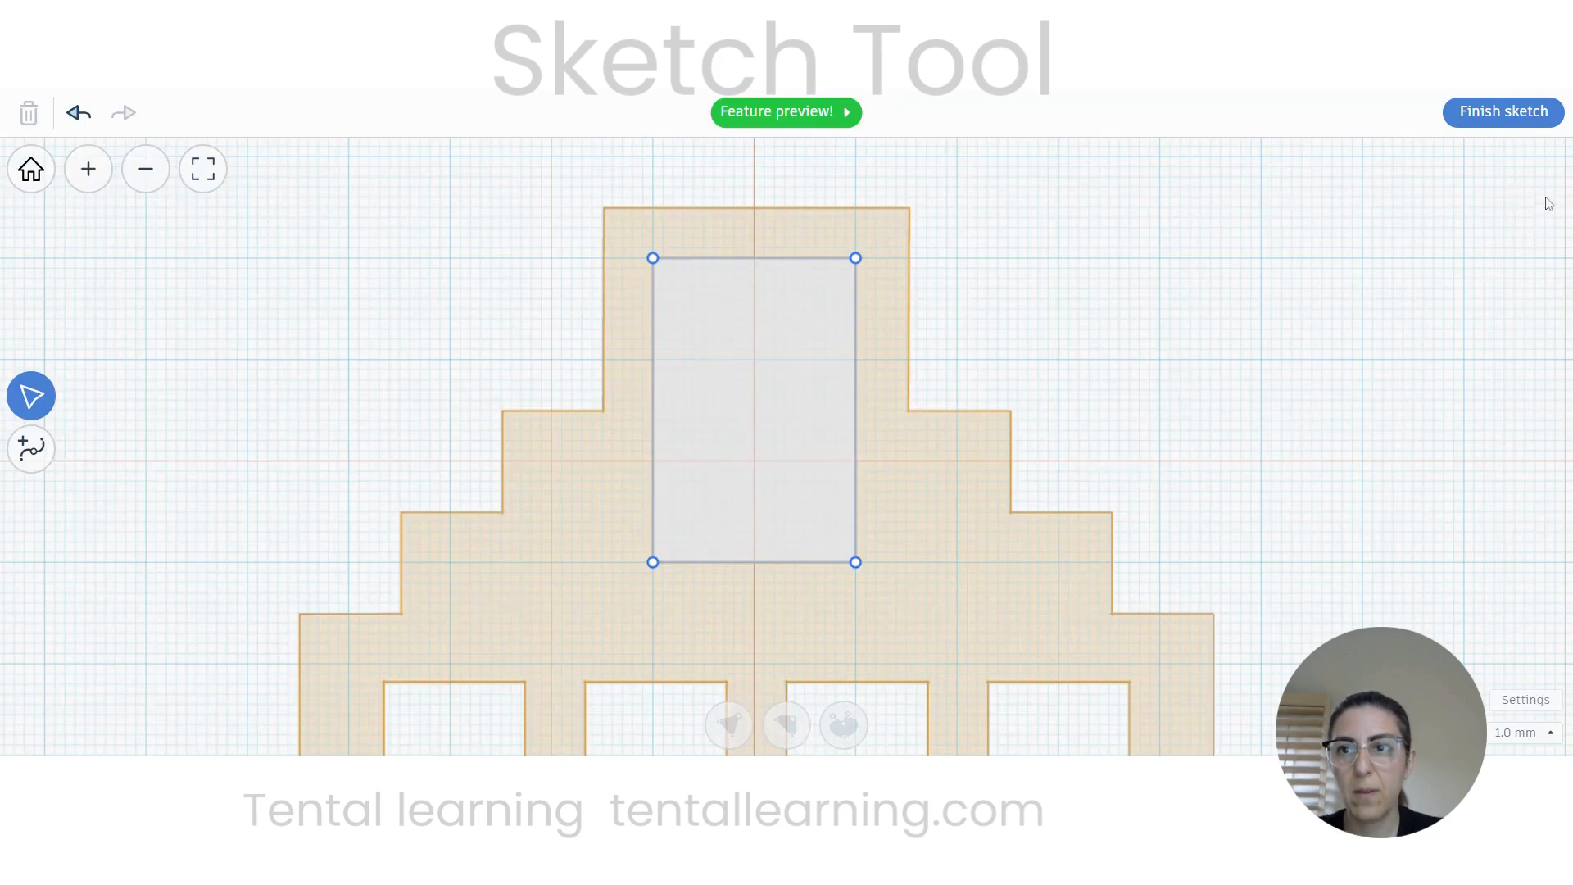
pyautogui.click(1504, 111)
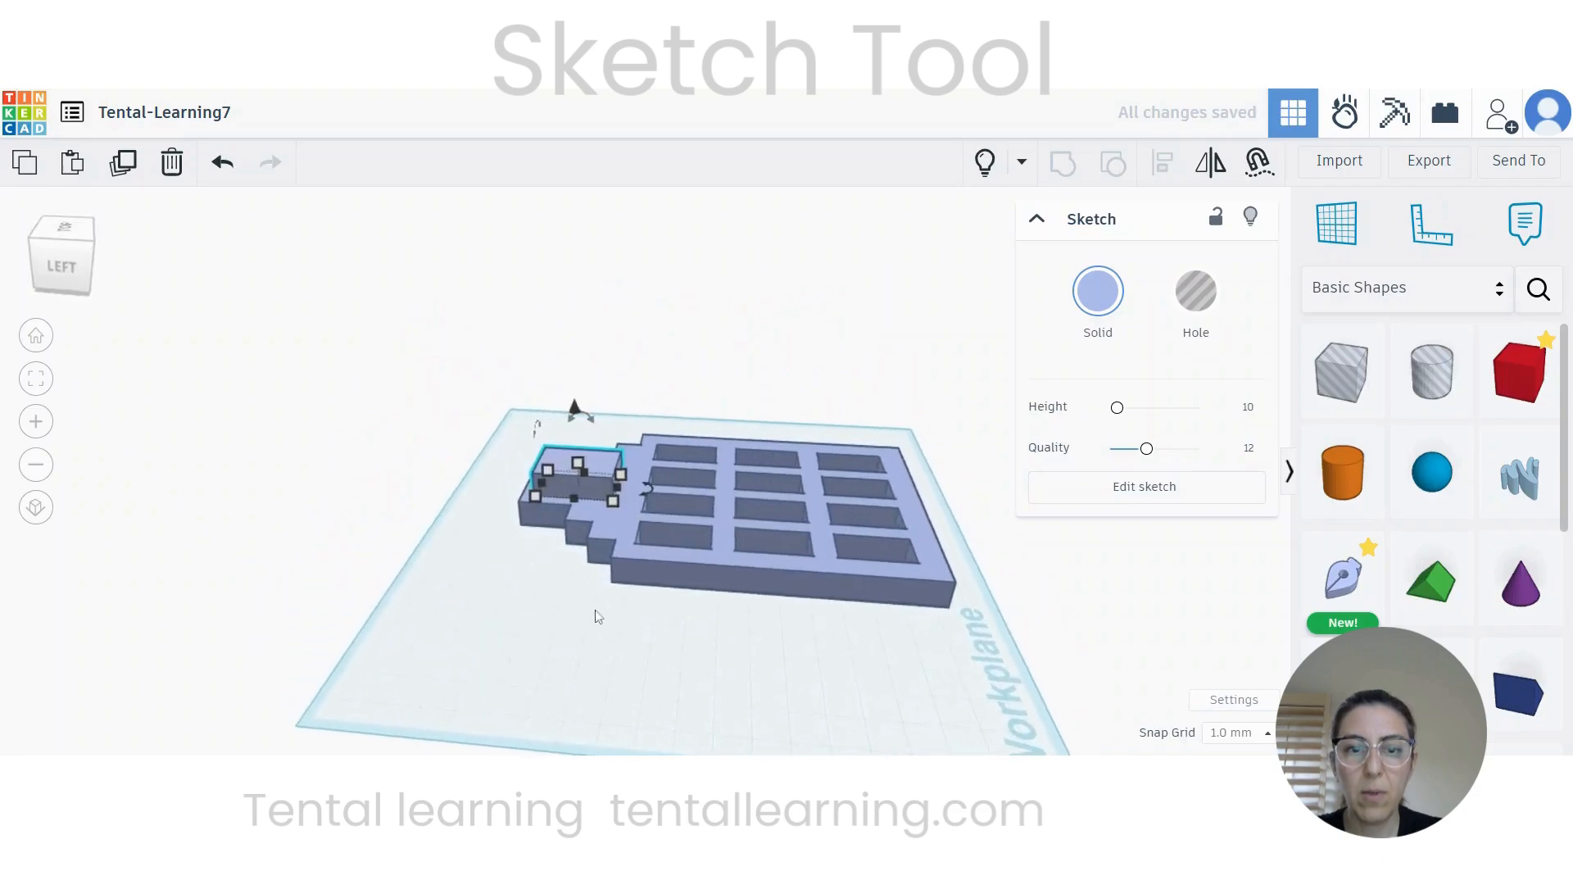
# Step: Turn the gable window shape into a hole, make it 18 mm tall and lower it to 3 mm below the workplane
pyautogui.moveTo(598, 617)
pyautogui.mouseDown(button='right')
pyautogui.moveTo(699, 534)
pyautogui.moveTo(794, 555)
pyautogui.moveTo(682, 583)
pyautogui.moveTo(574, 494)
pyautogui.mouseUp(button='right')
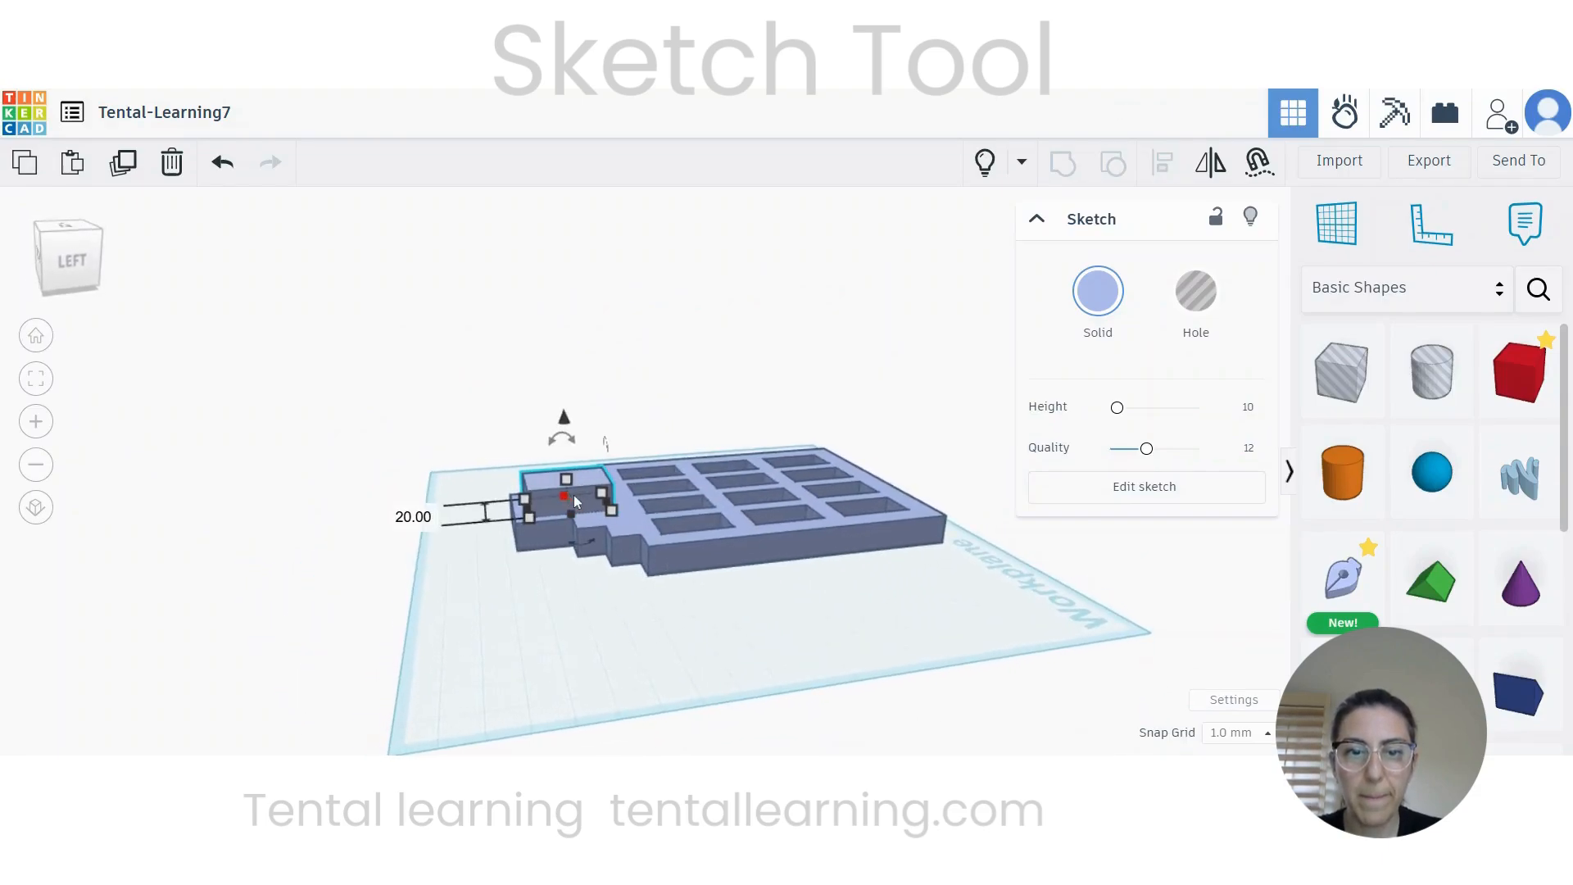
pyautogui.click(1196, 291)
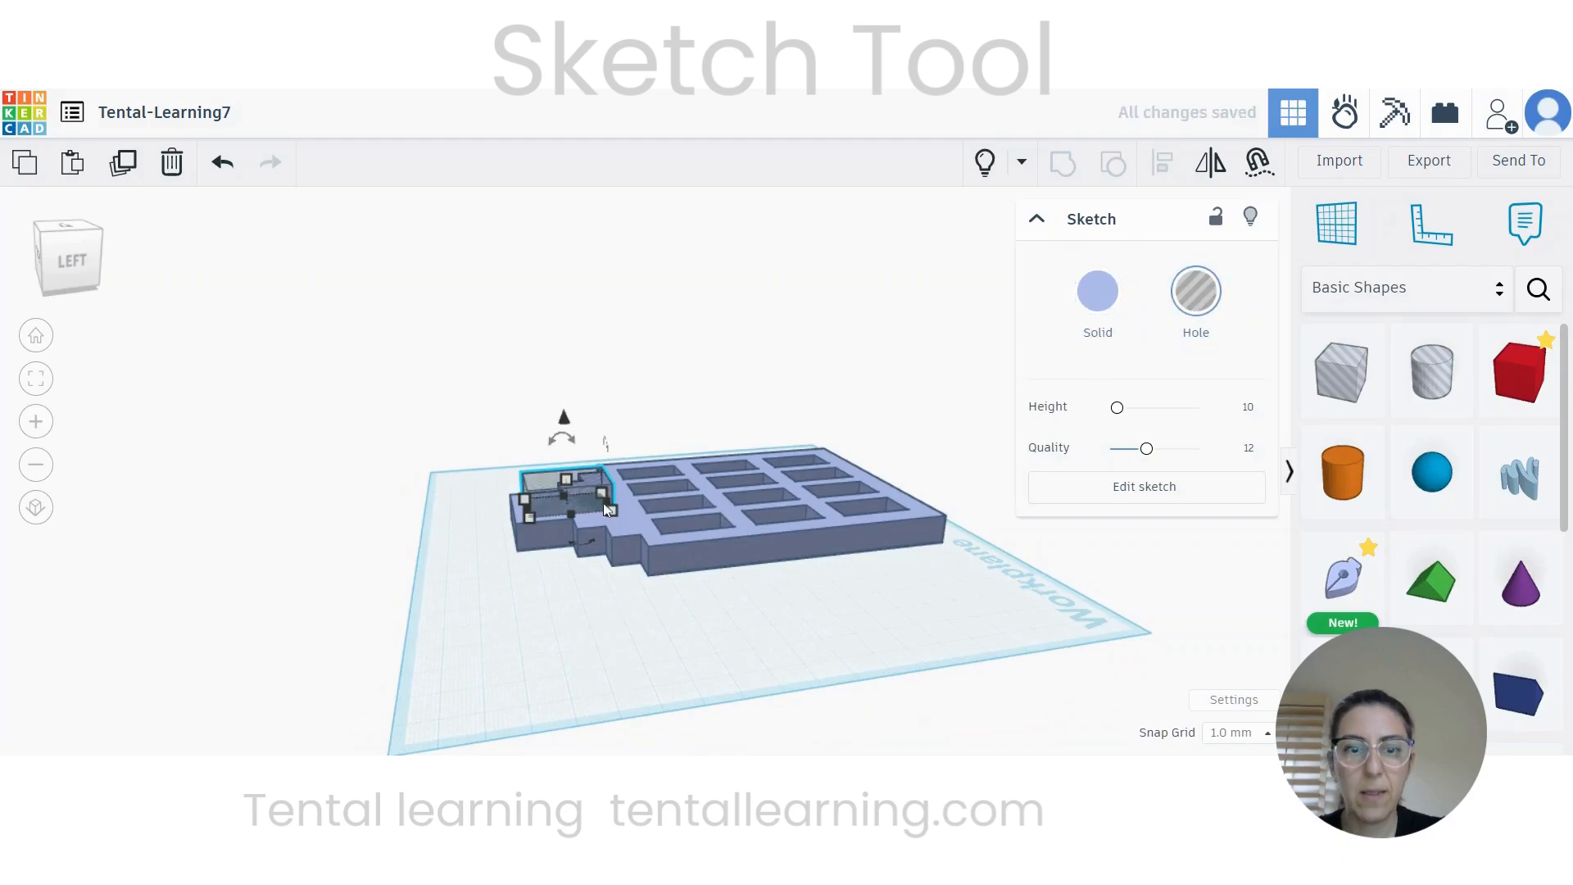
pyautogui.moveTo(564, 418); pyautogui.dragTo(564, 441)
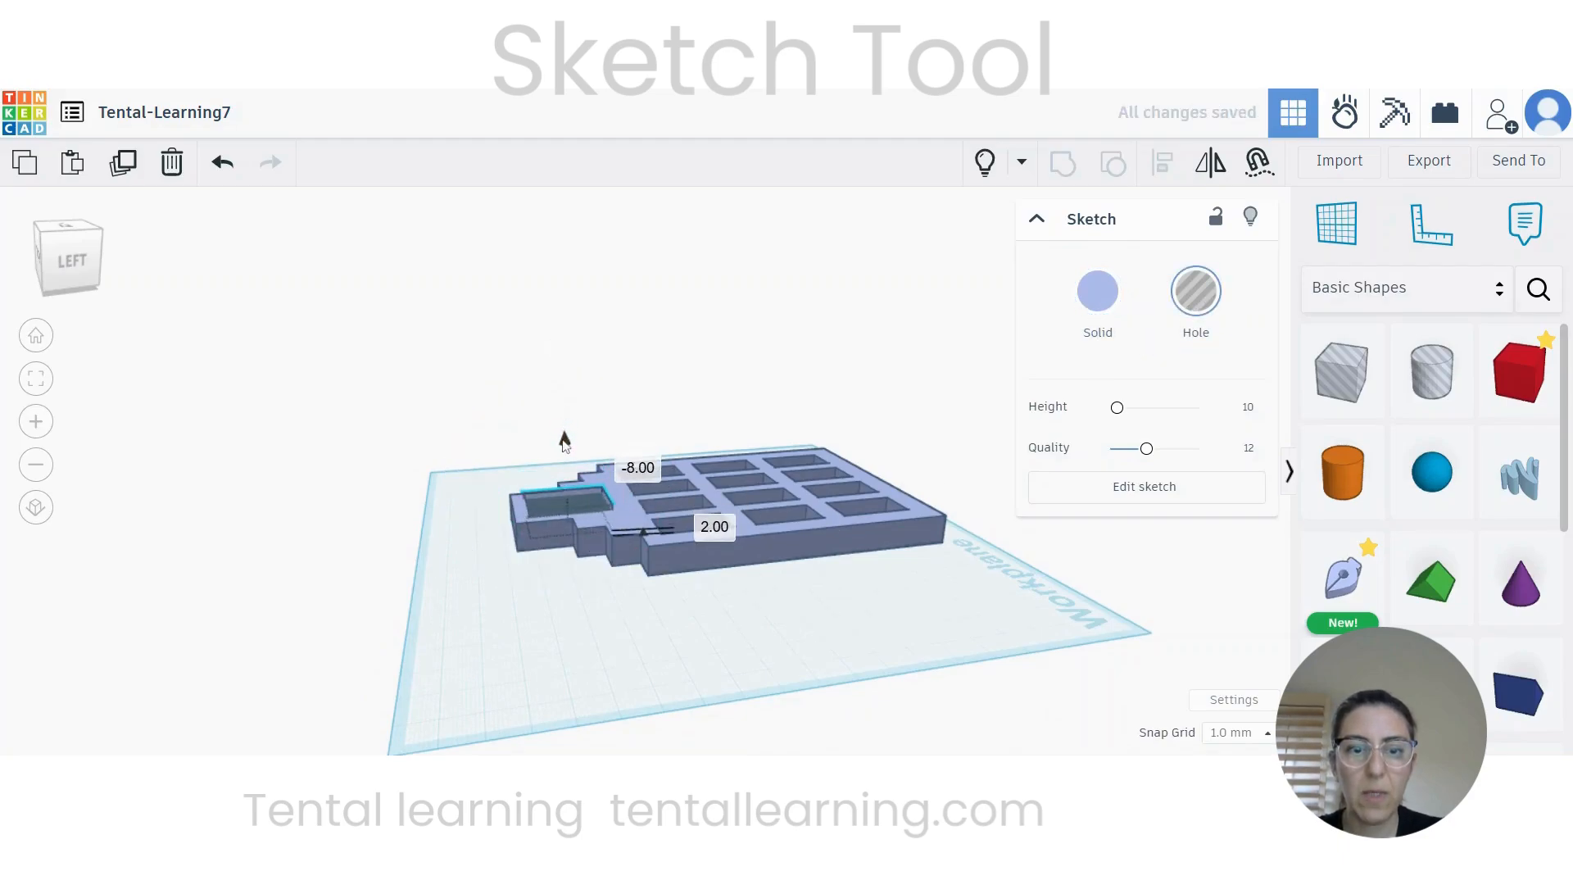
pyautogui.moveTo(604, 639); pyautogui.dragTo(590, 493, button='right')
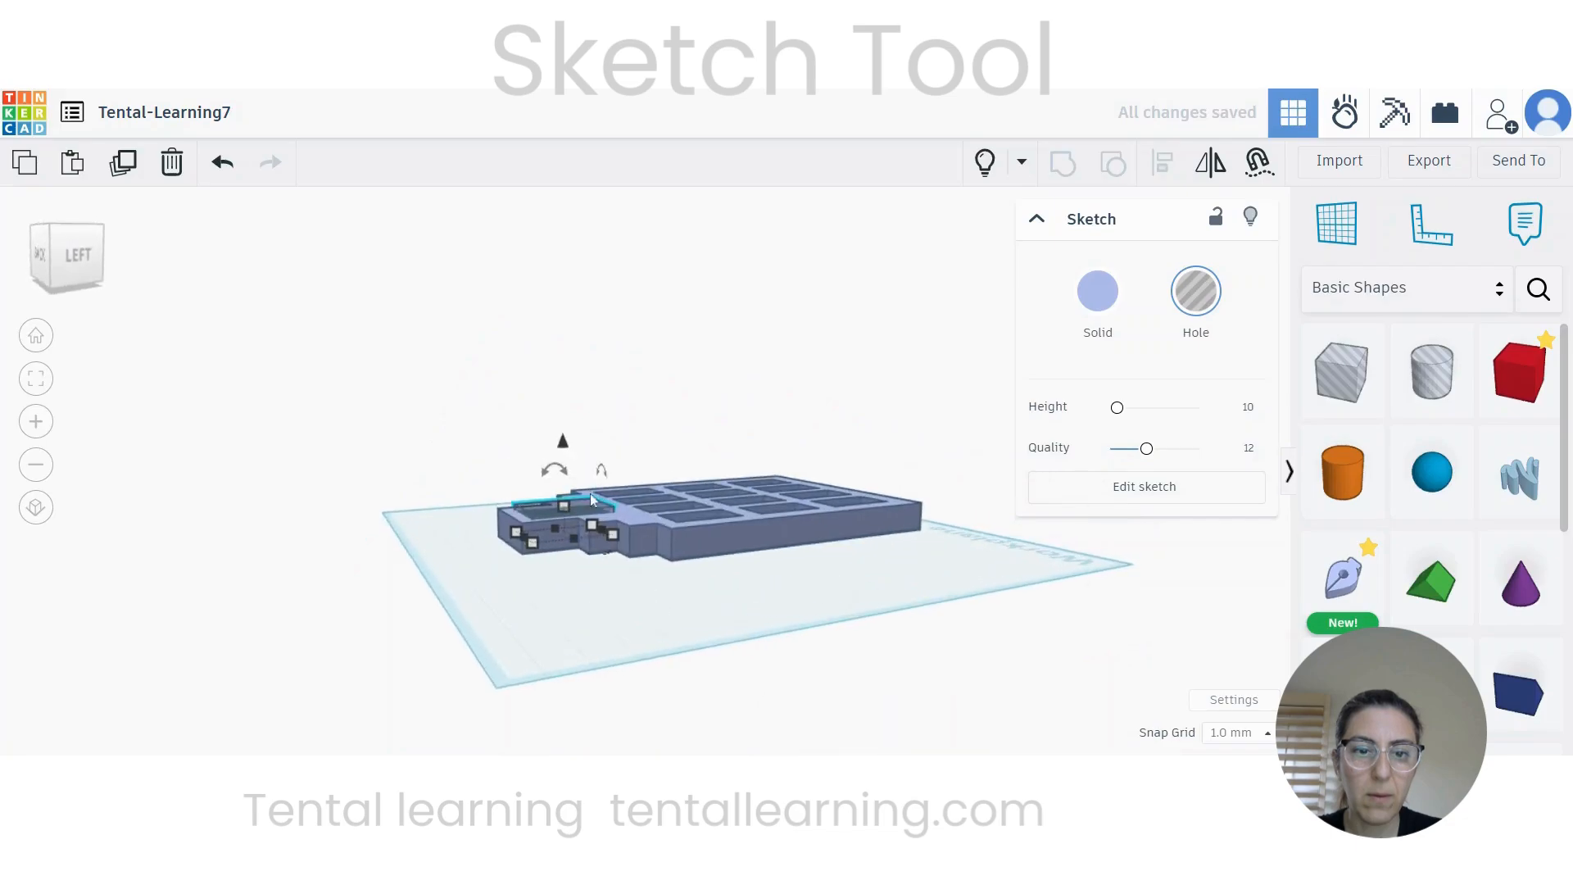
pyautogui.moveTo(565, 504); pyautogui.dragTo(571, 488)
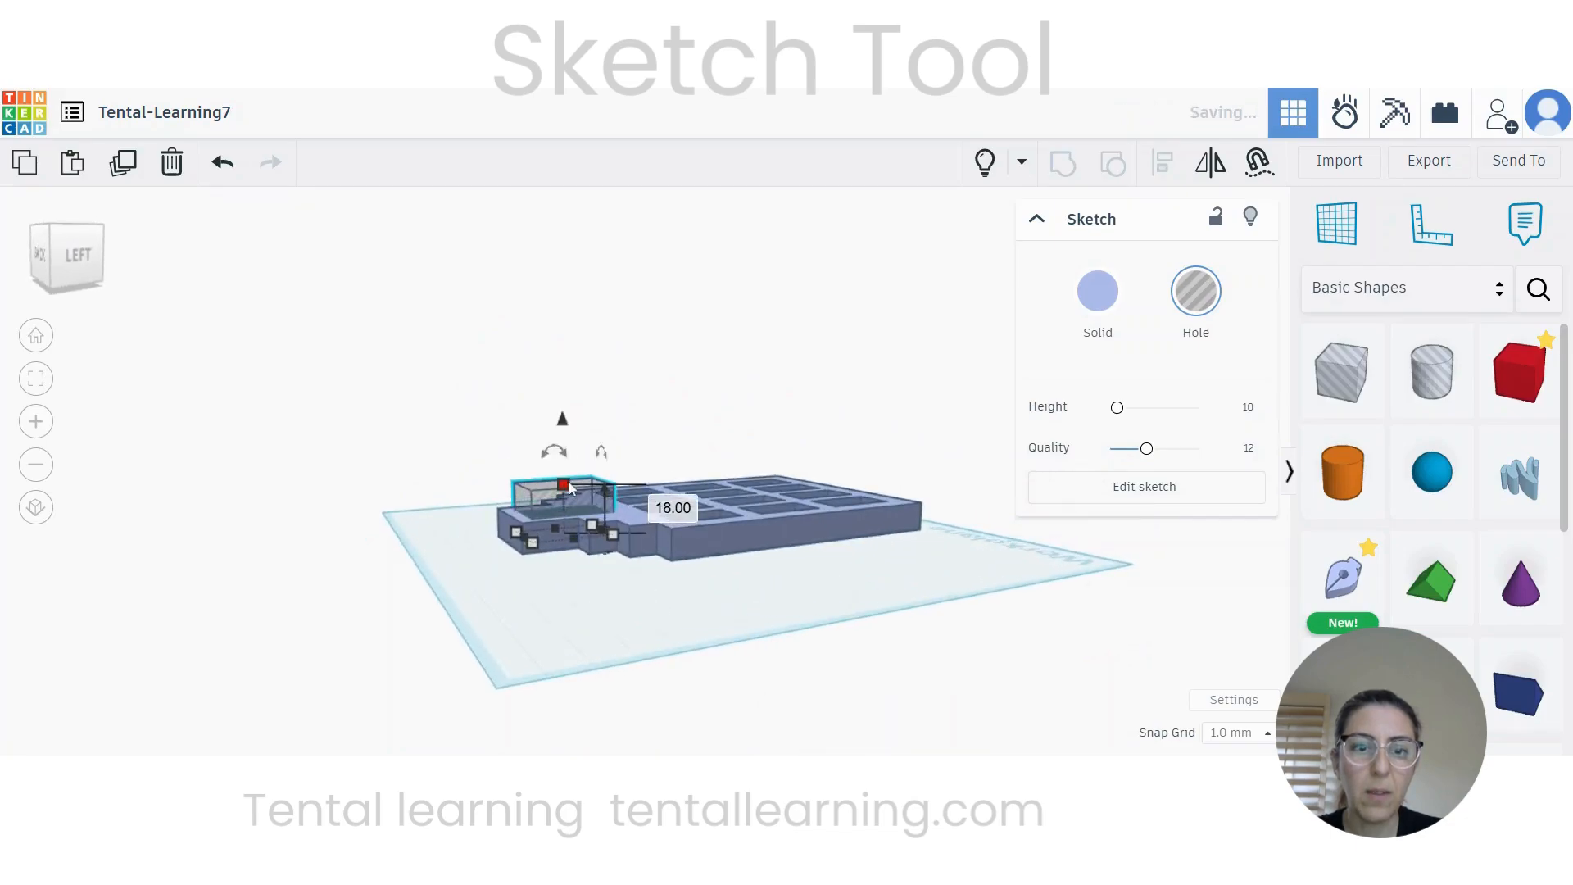
pyautogui.moveTo(563, 421); pyautogui.dragTo(563, 435)
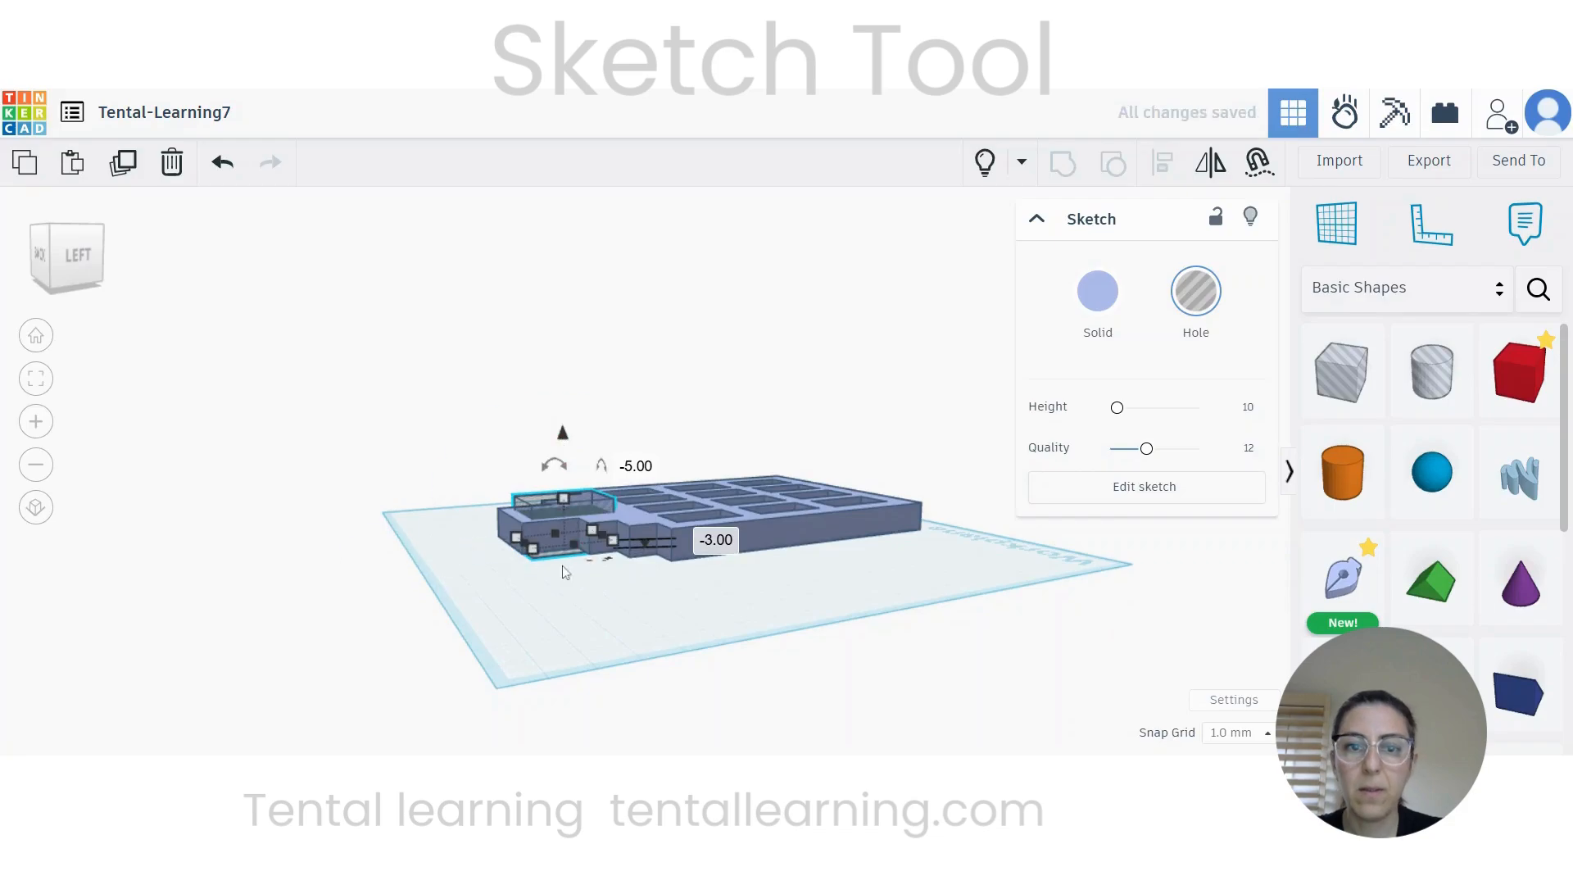
# Step: Group the facade with the gable window hole, and place a duplicate of the finished facade 174 mm to its right
pyautogui.moveTo(462, 415); pyautogui.dragTo(939, 620)
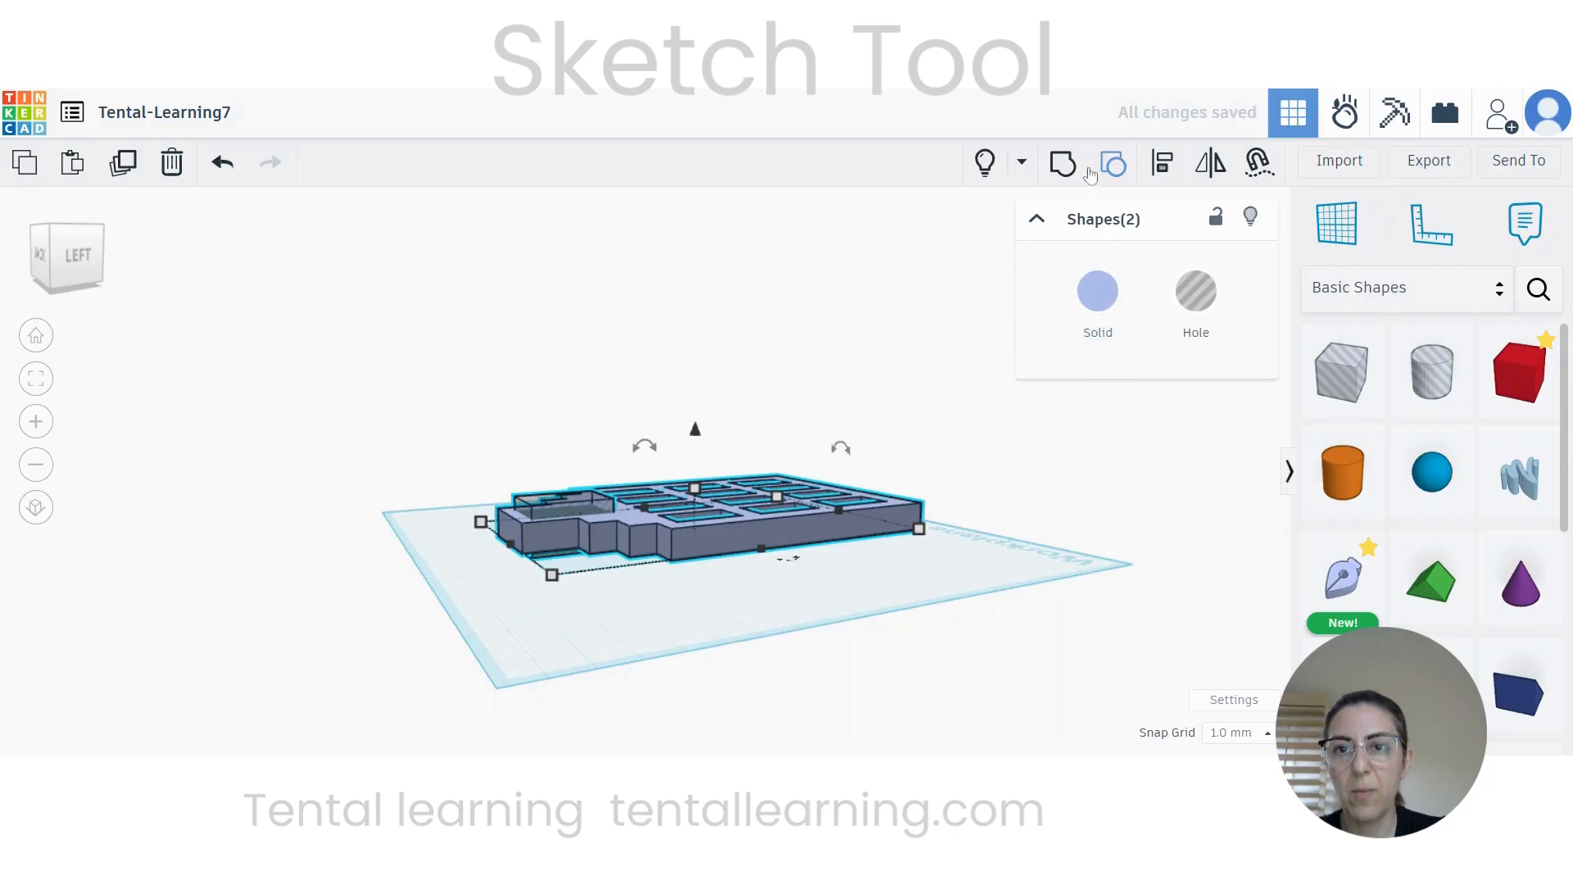
pyautogui.click(1062, 167)
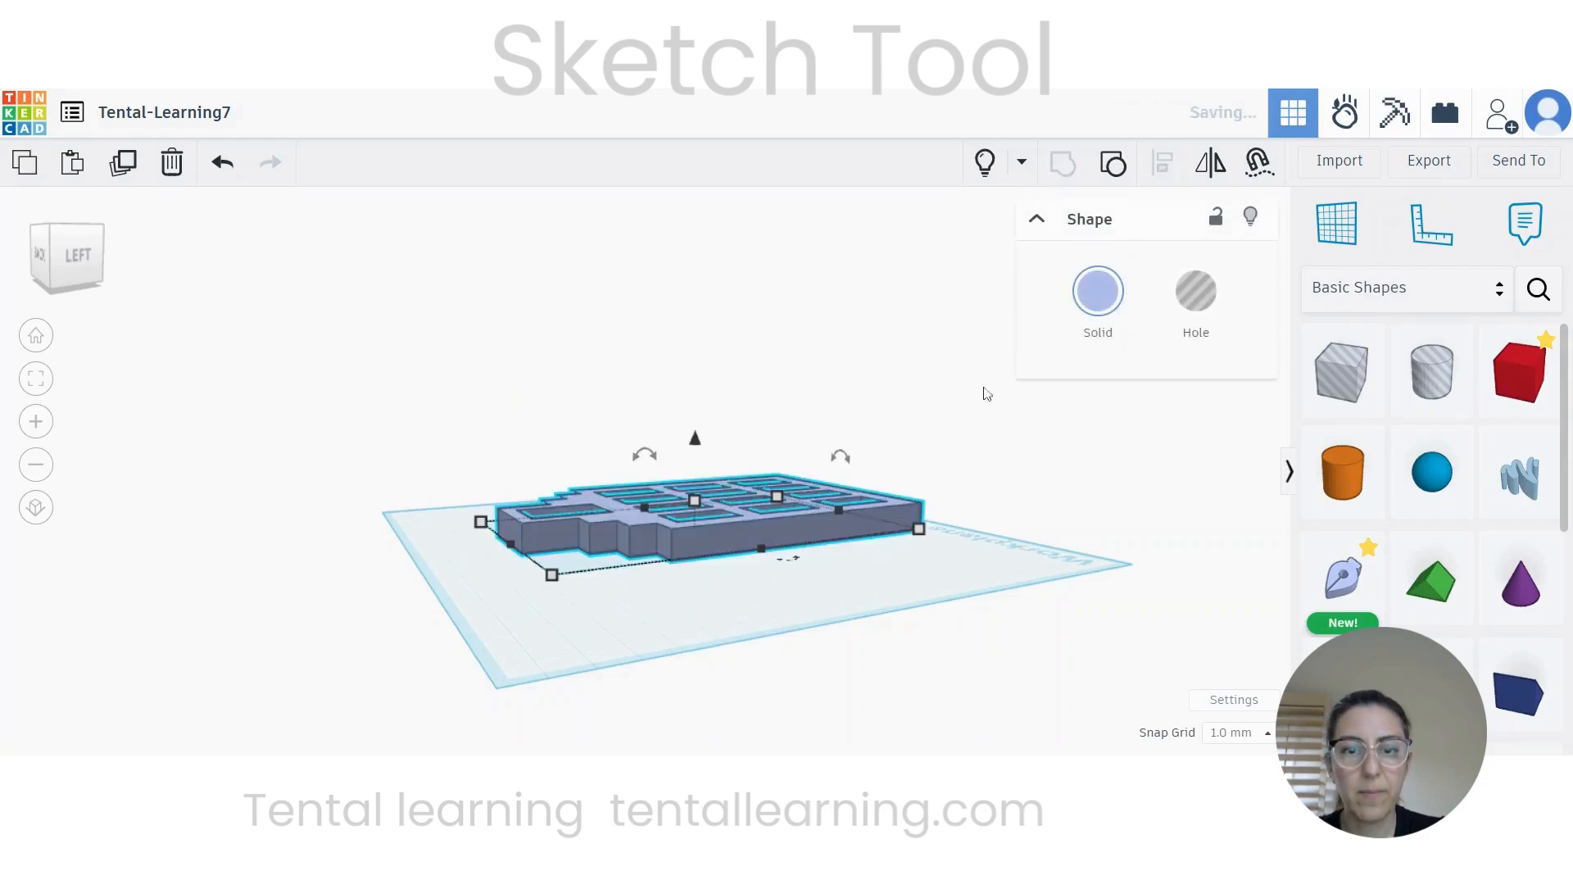
pyautogui.moveTo(996, 508); pyautogui.dragTo(780, 616, button='right')
pyautogui.scroll(-2, 746, 595)
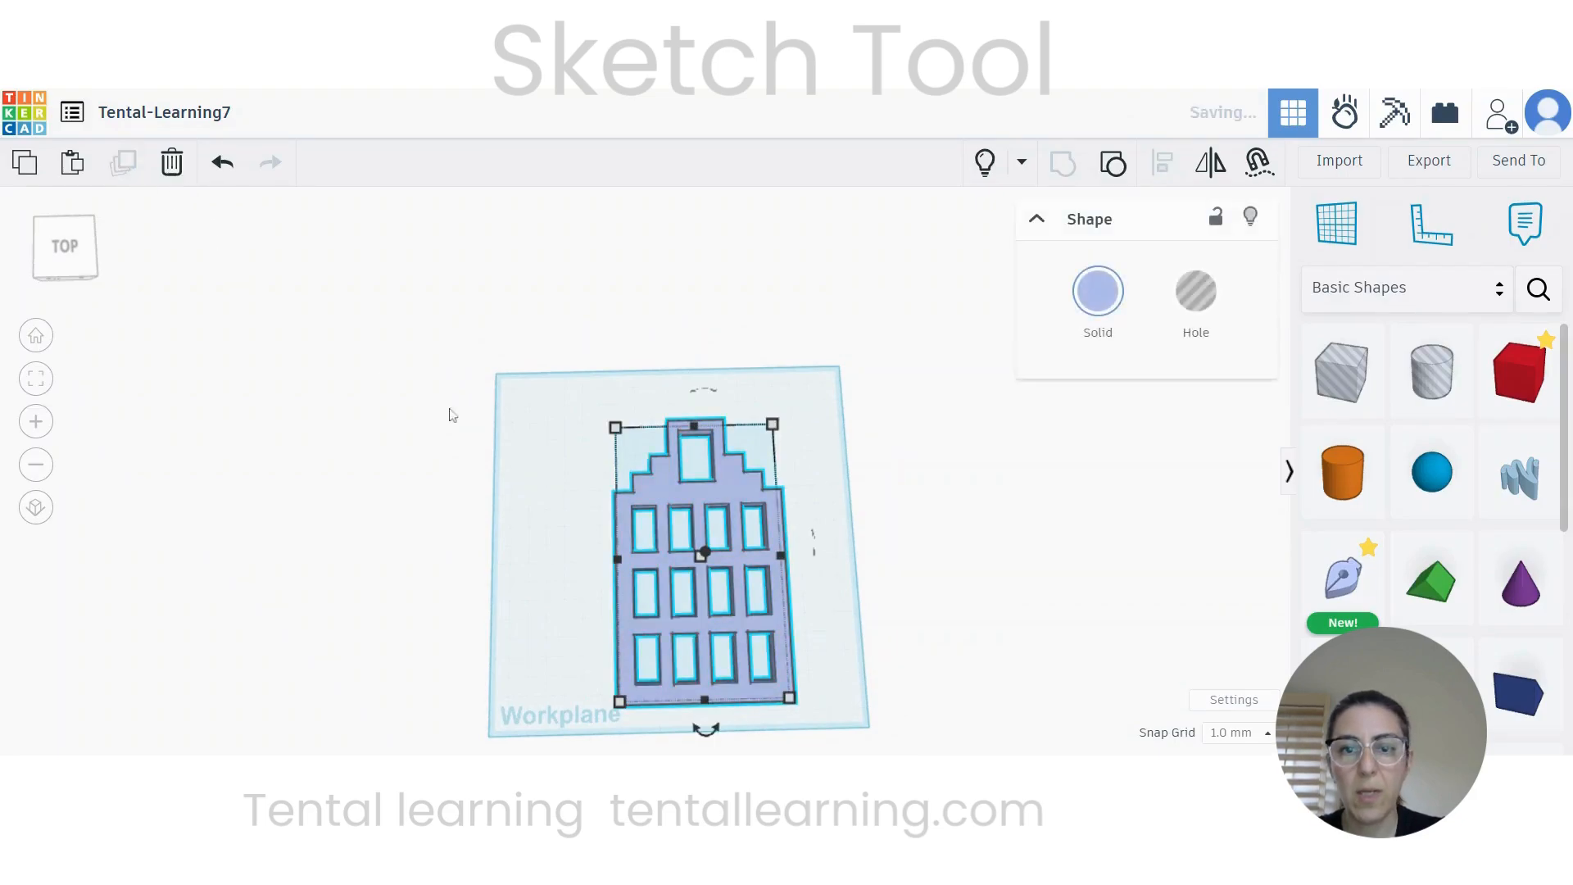
pyautogui.moveTo(705, 602); pyautogui.dragTo(1026, 606)
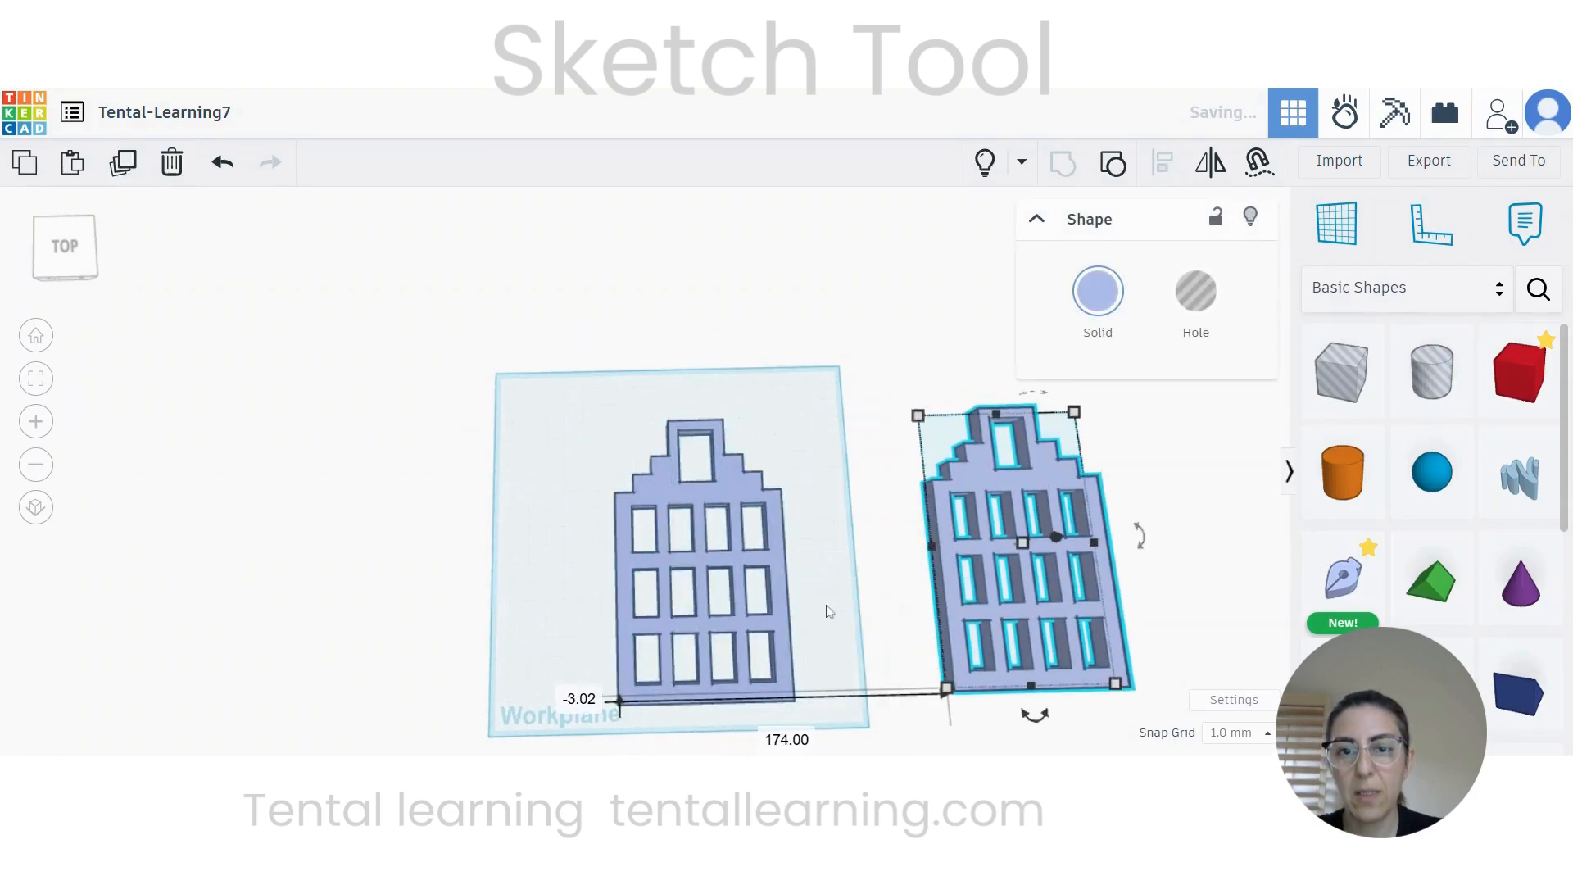
# Step: Ungroup the original facade twice to separate its body sketch from the gable window and the window grid holes
pyautogui.click(695, 510)
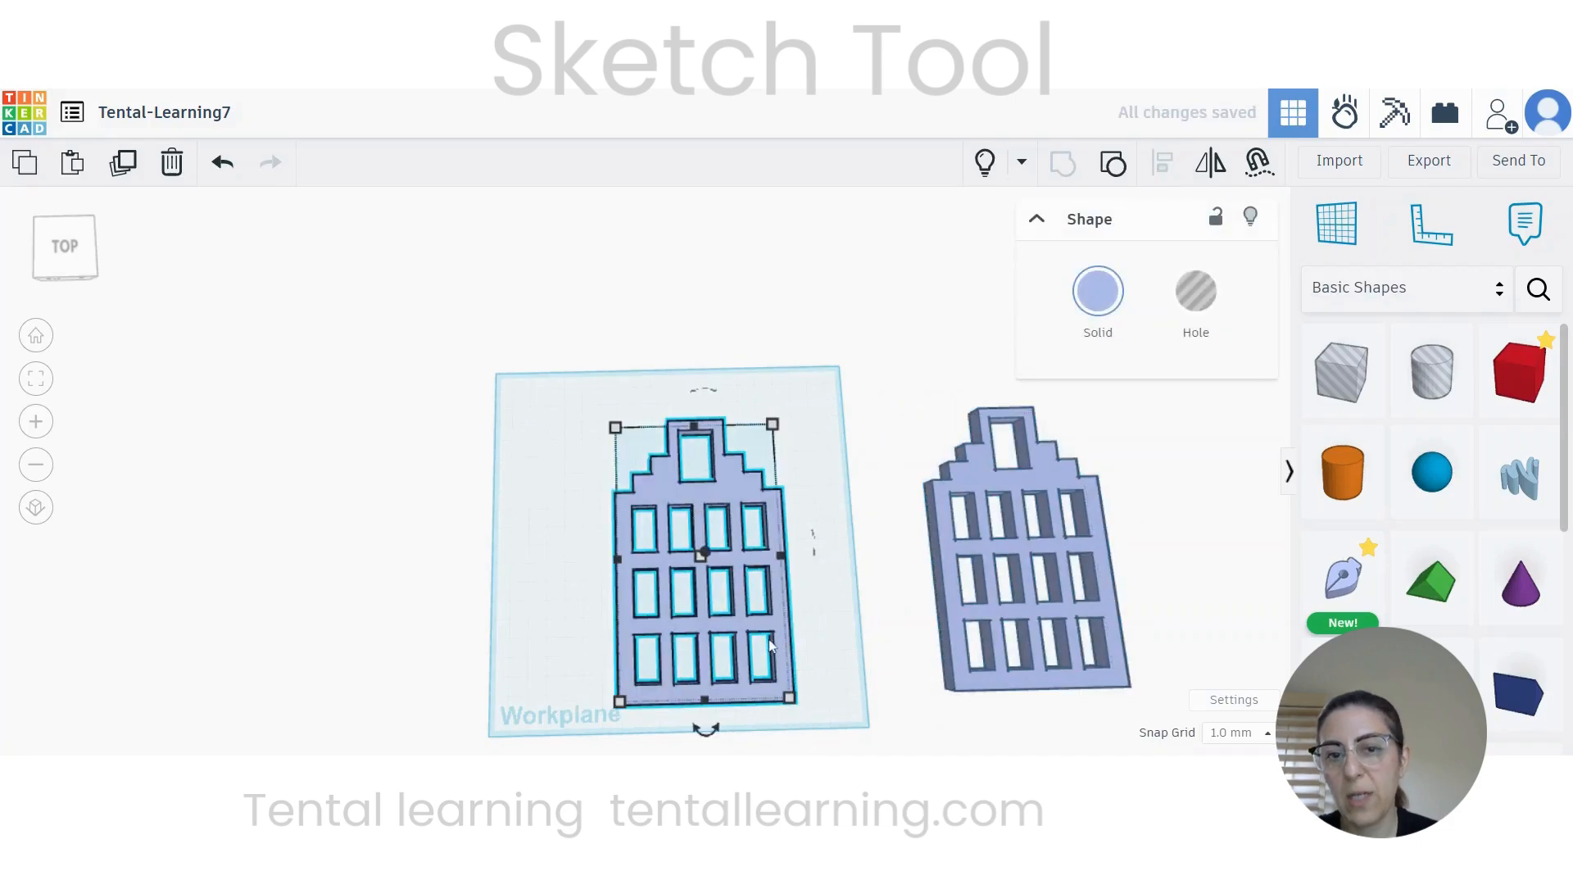
pyautogui.scroll(1, 754, 612)
pyautogui.moveTo(773, 644); pyautogui.dragTo(746, 574, button='middle')
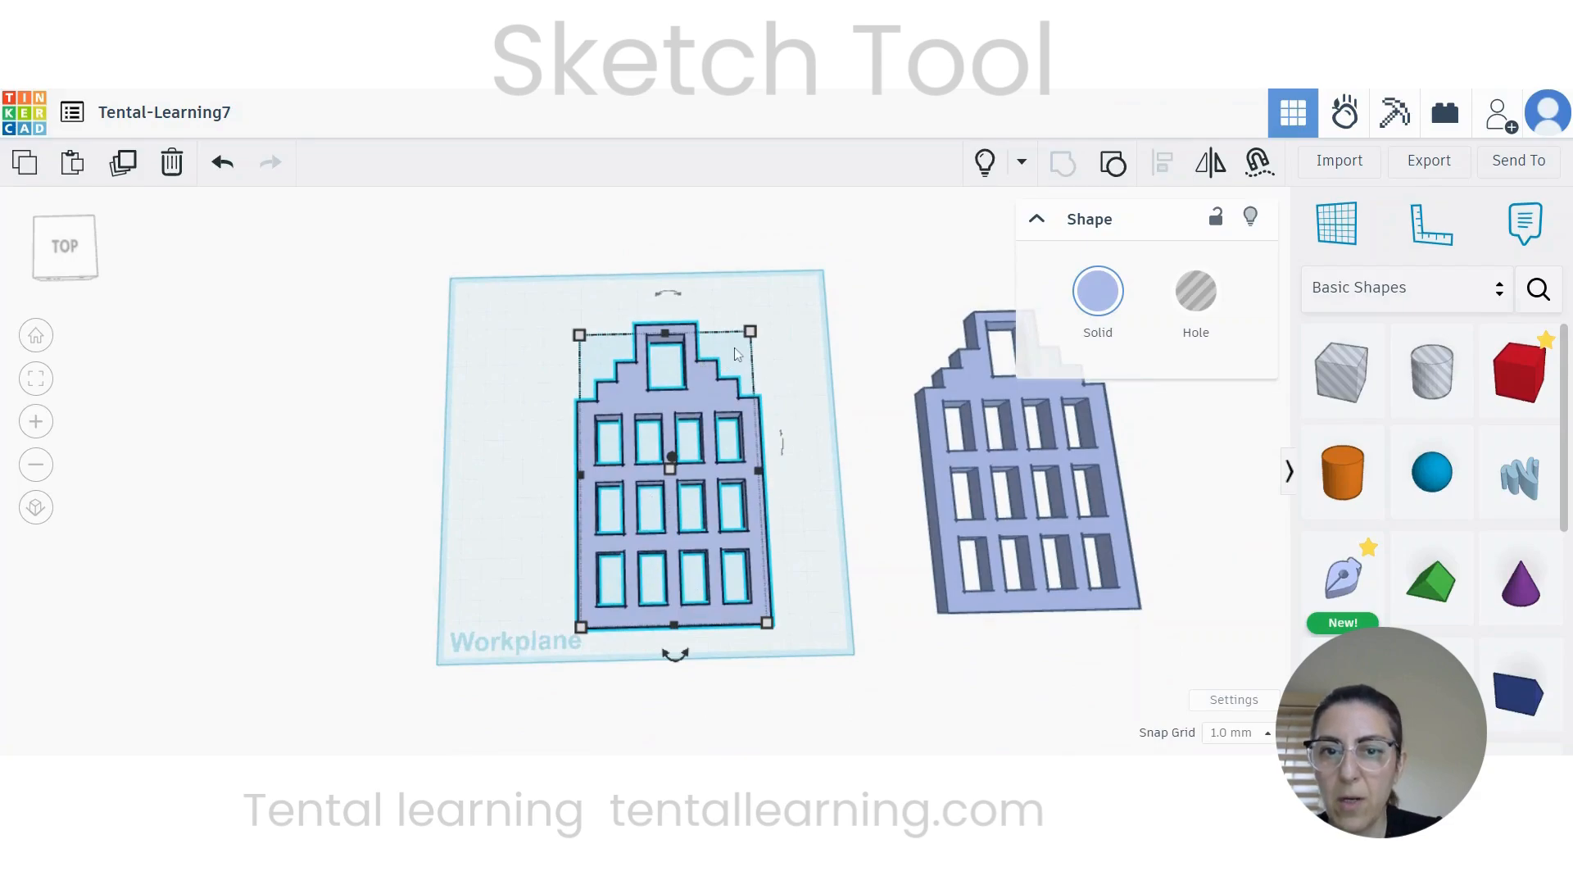
pyautogui.click(1114, 167)
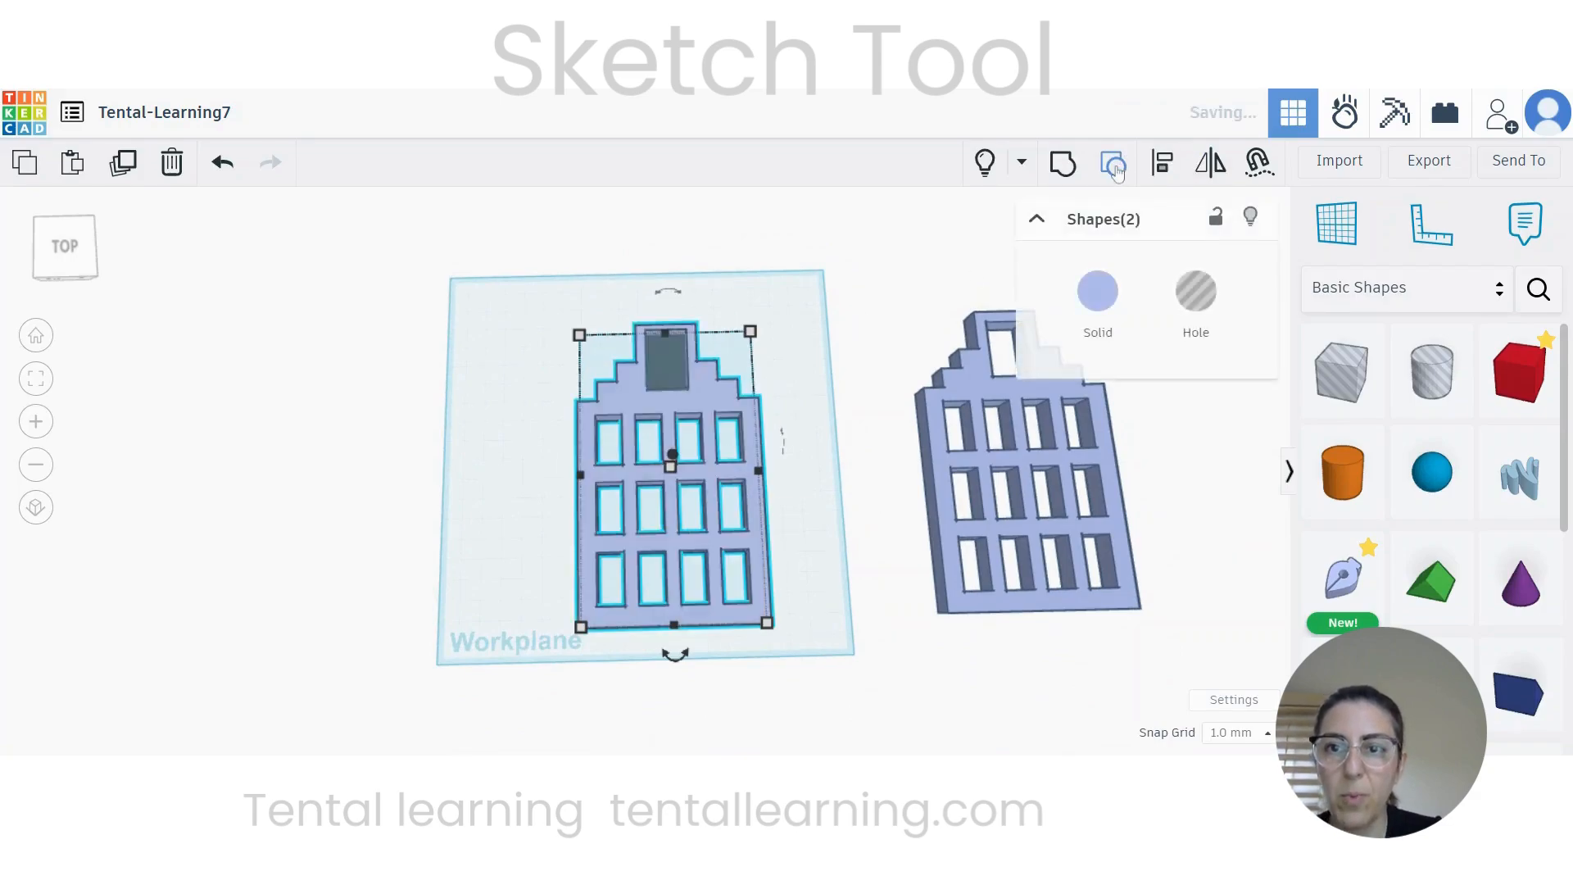
pyautogui.click(509, 355)
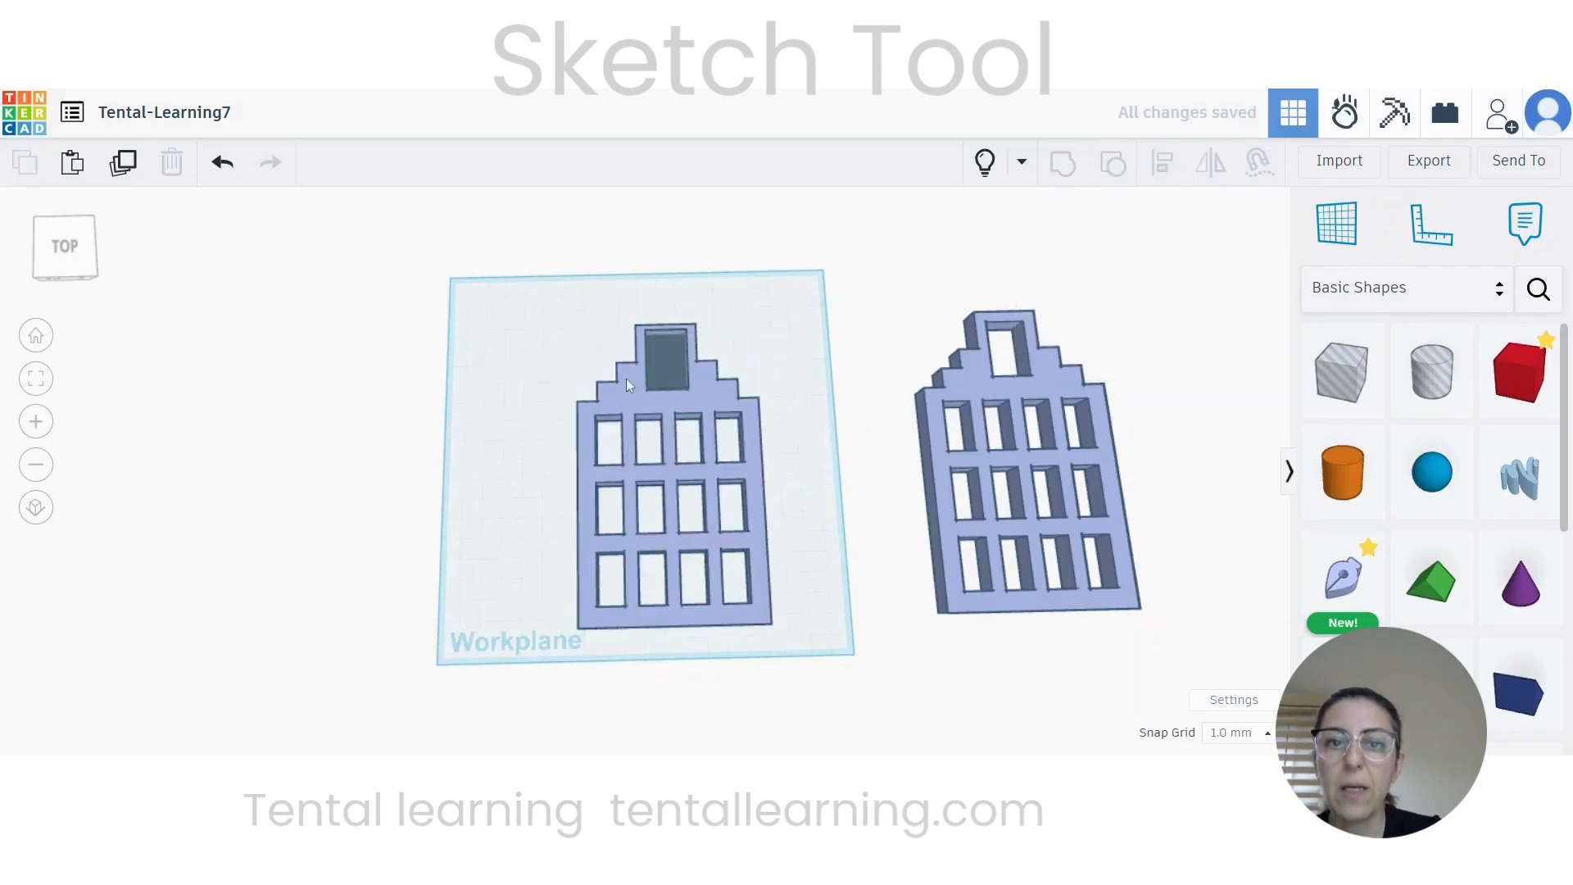
pyautogui.click(626, 400)
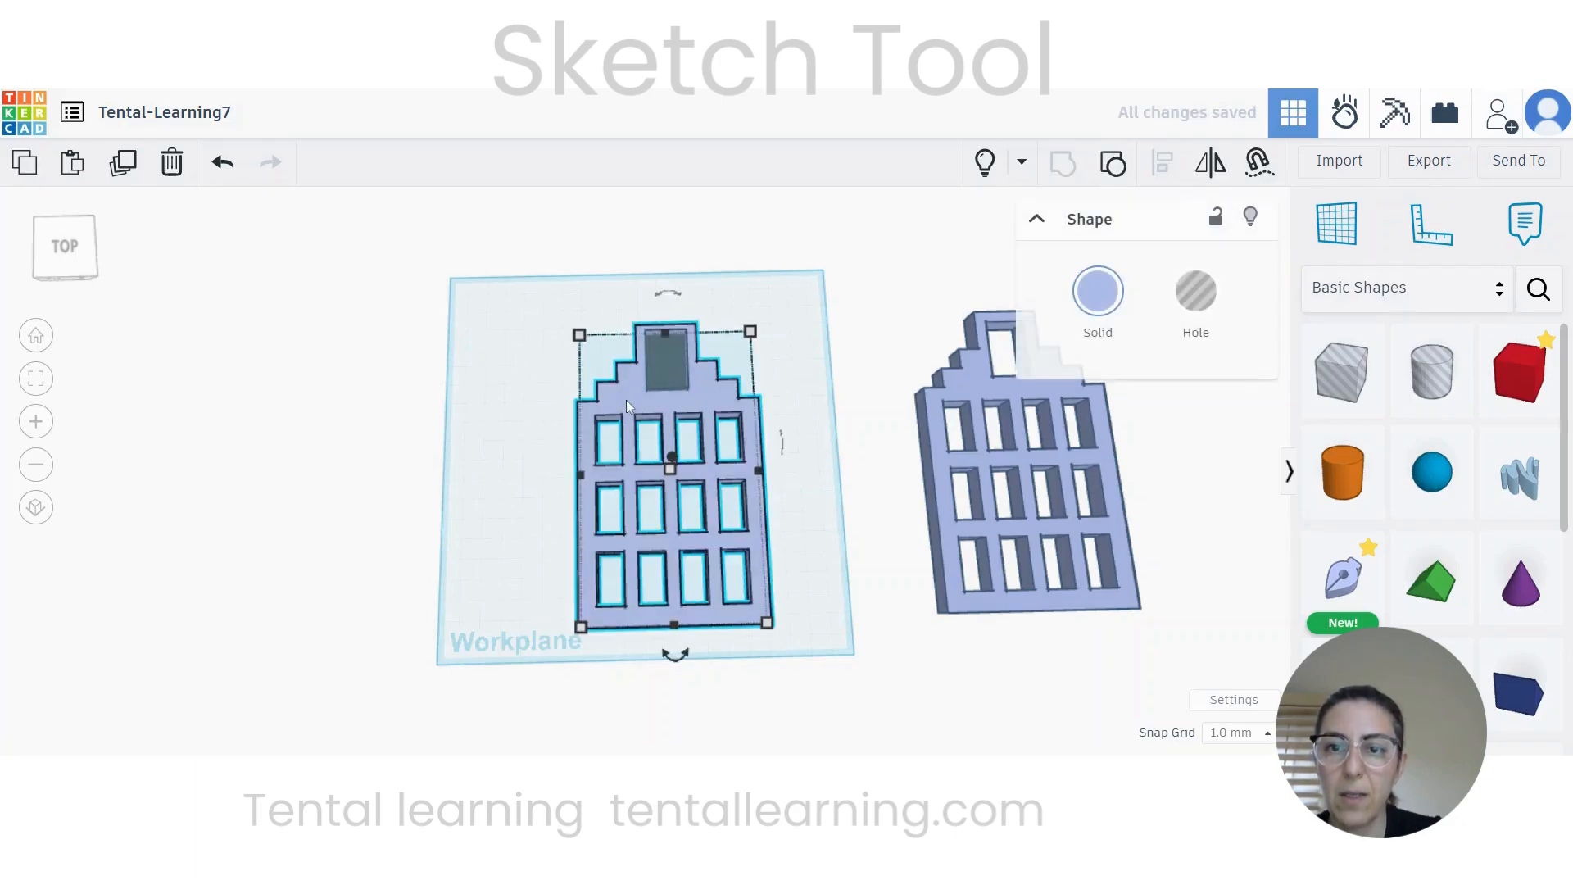
pyautogui.scroll(2, 772, 368)
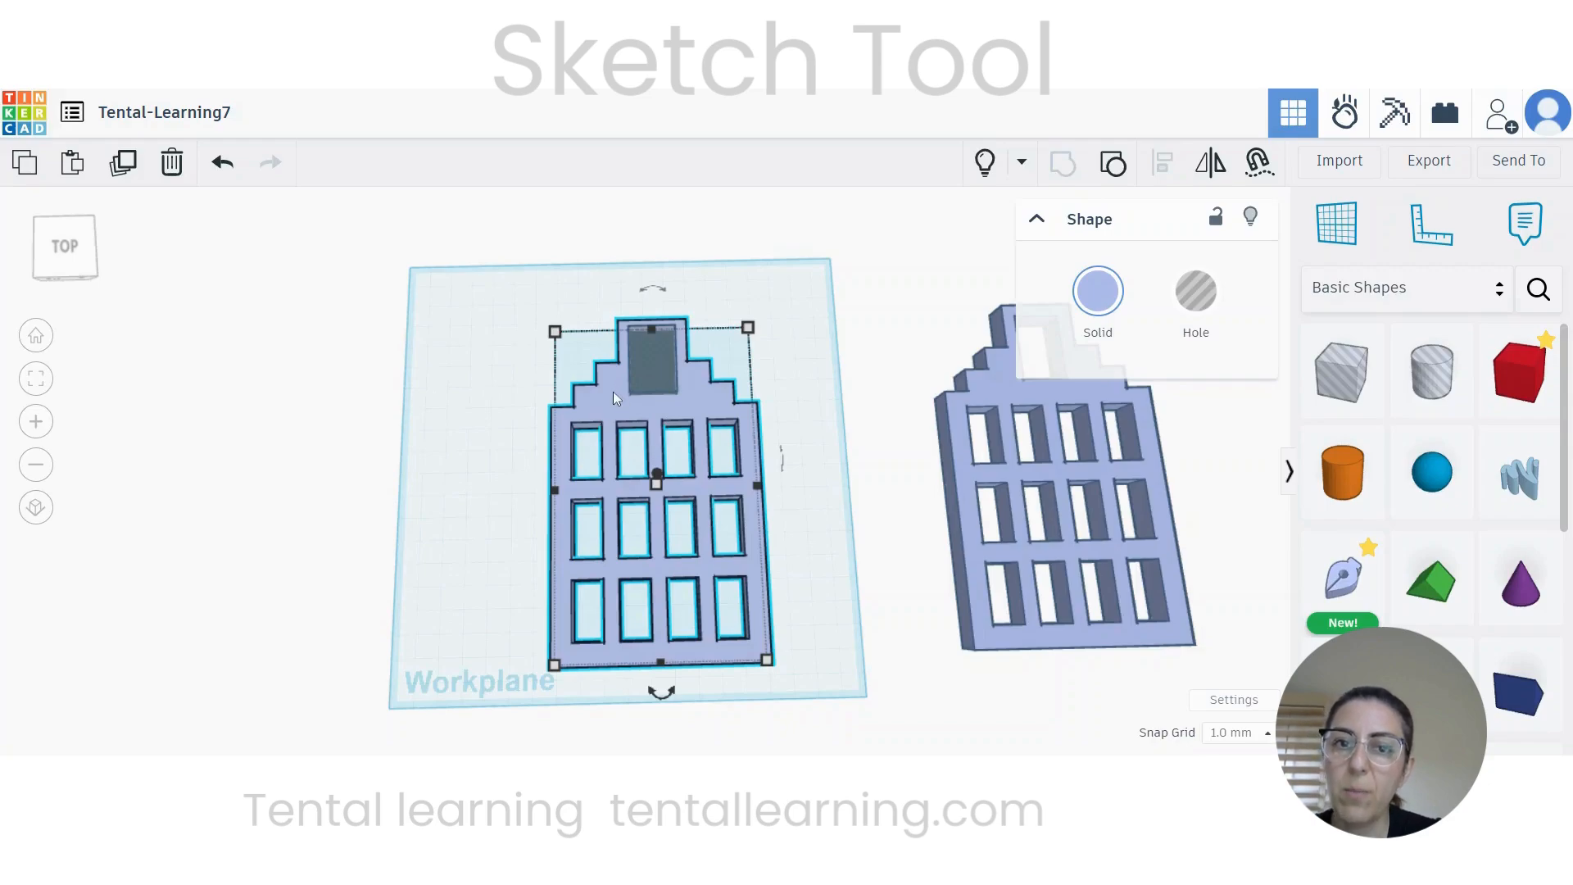
pyautogui.click(1116, 166)
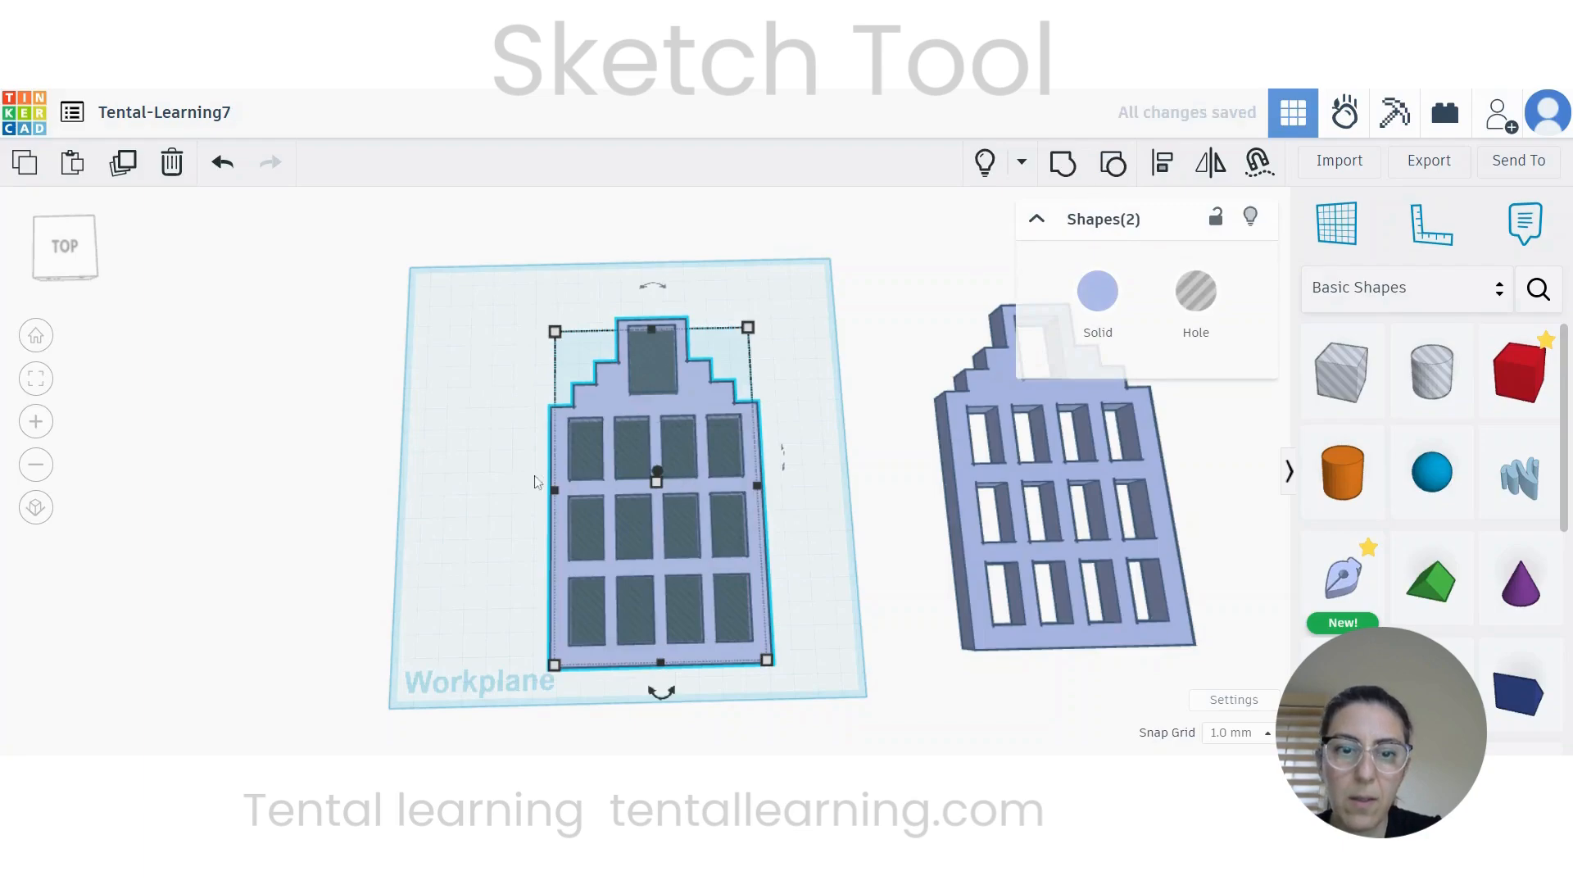
pyautogui.click(472, 444)
# Step: Edit the original facade's body sketch and turn the outer corners of the uppermost gable step on both sides into smooth curves
pyautogui.click(603, 411)
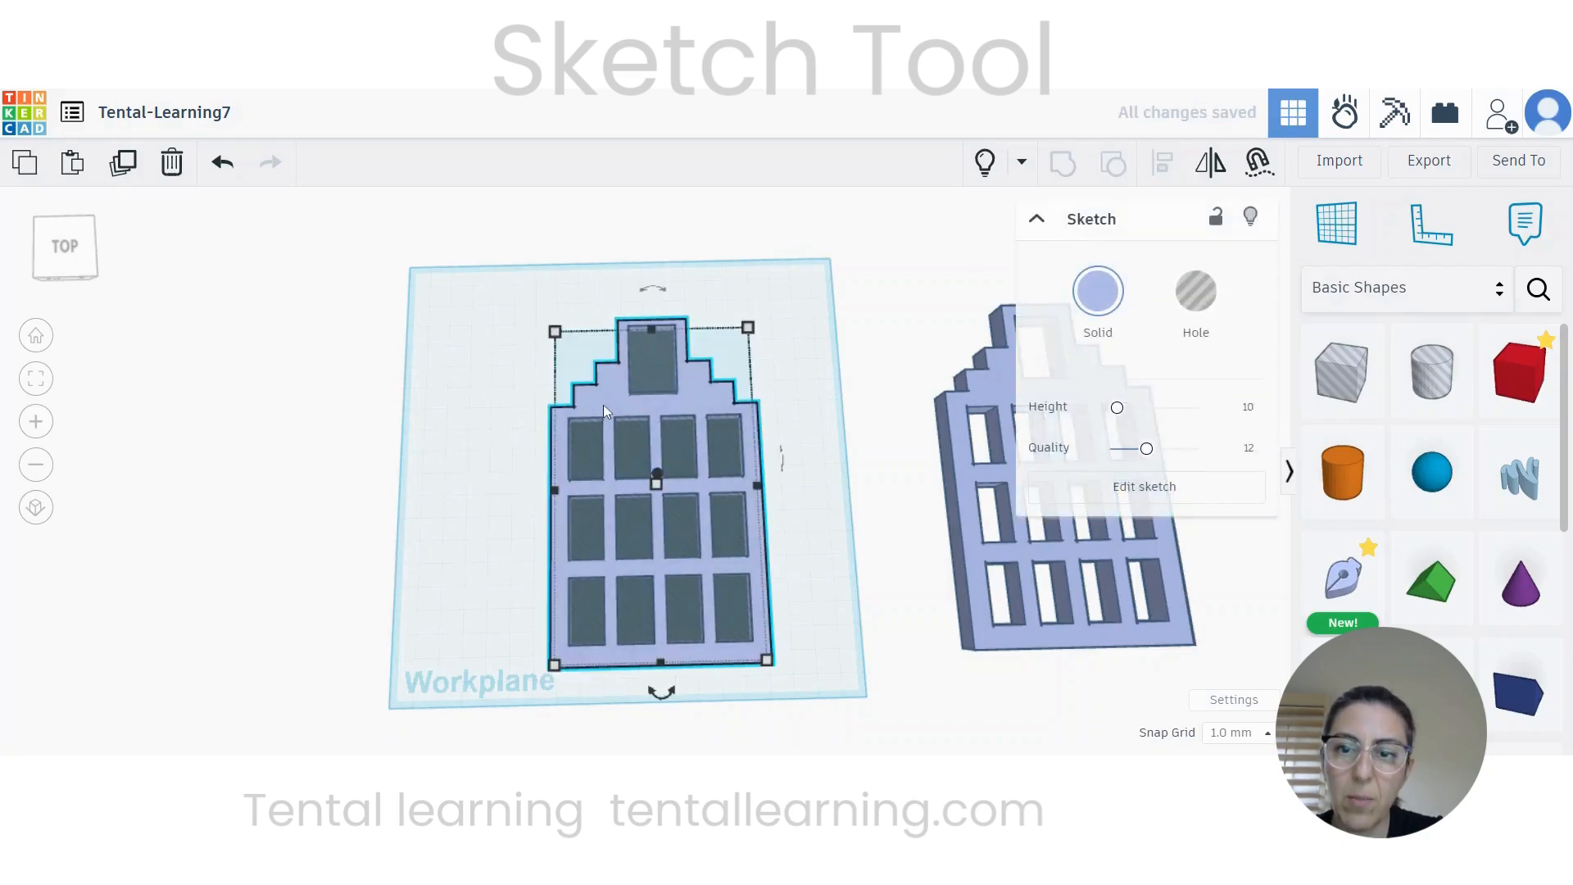
pyautogui.click(1135, 508)
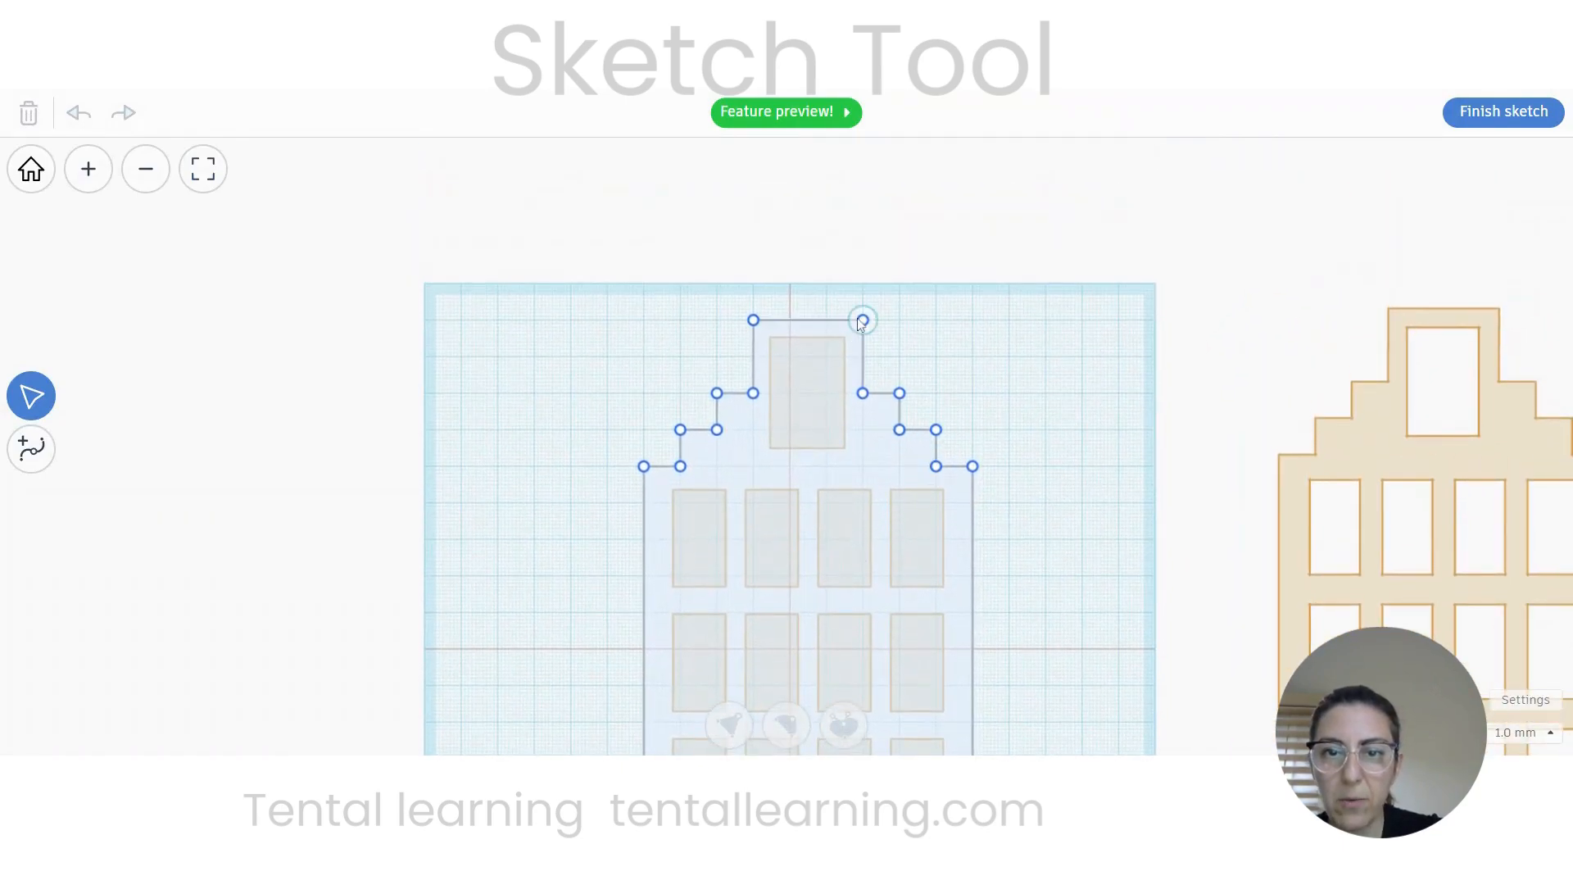
pyautogui.click(900, 395)
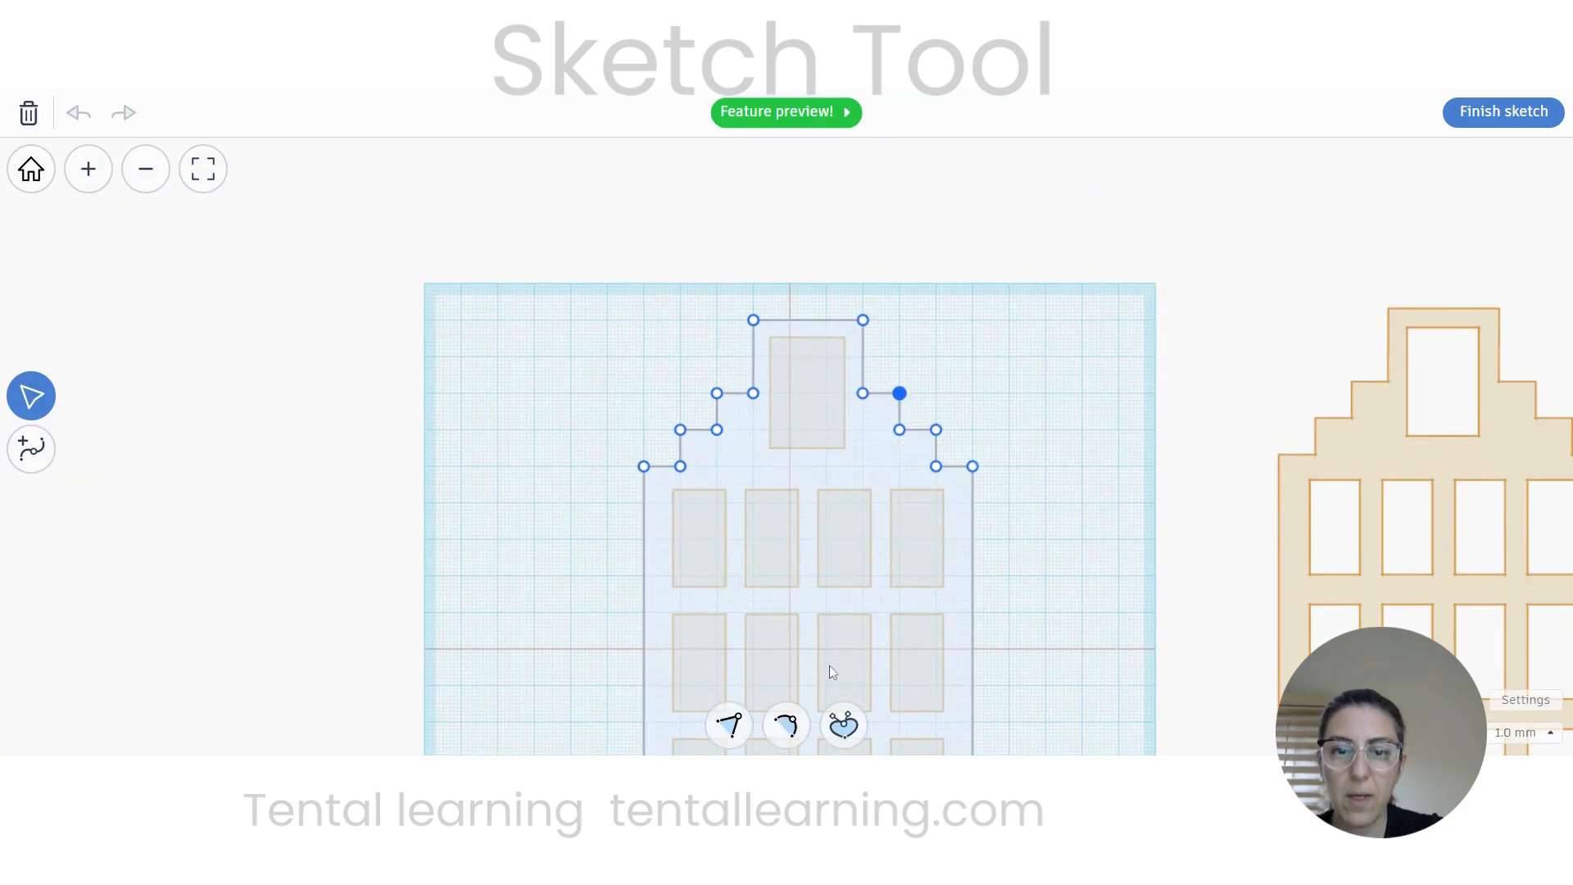
pyautogui.click(787, 733)
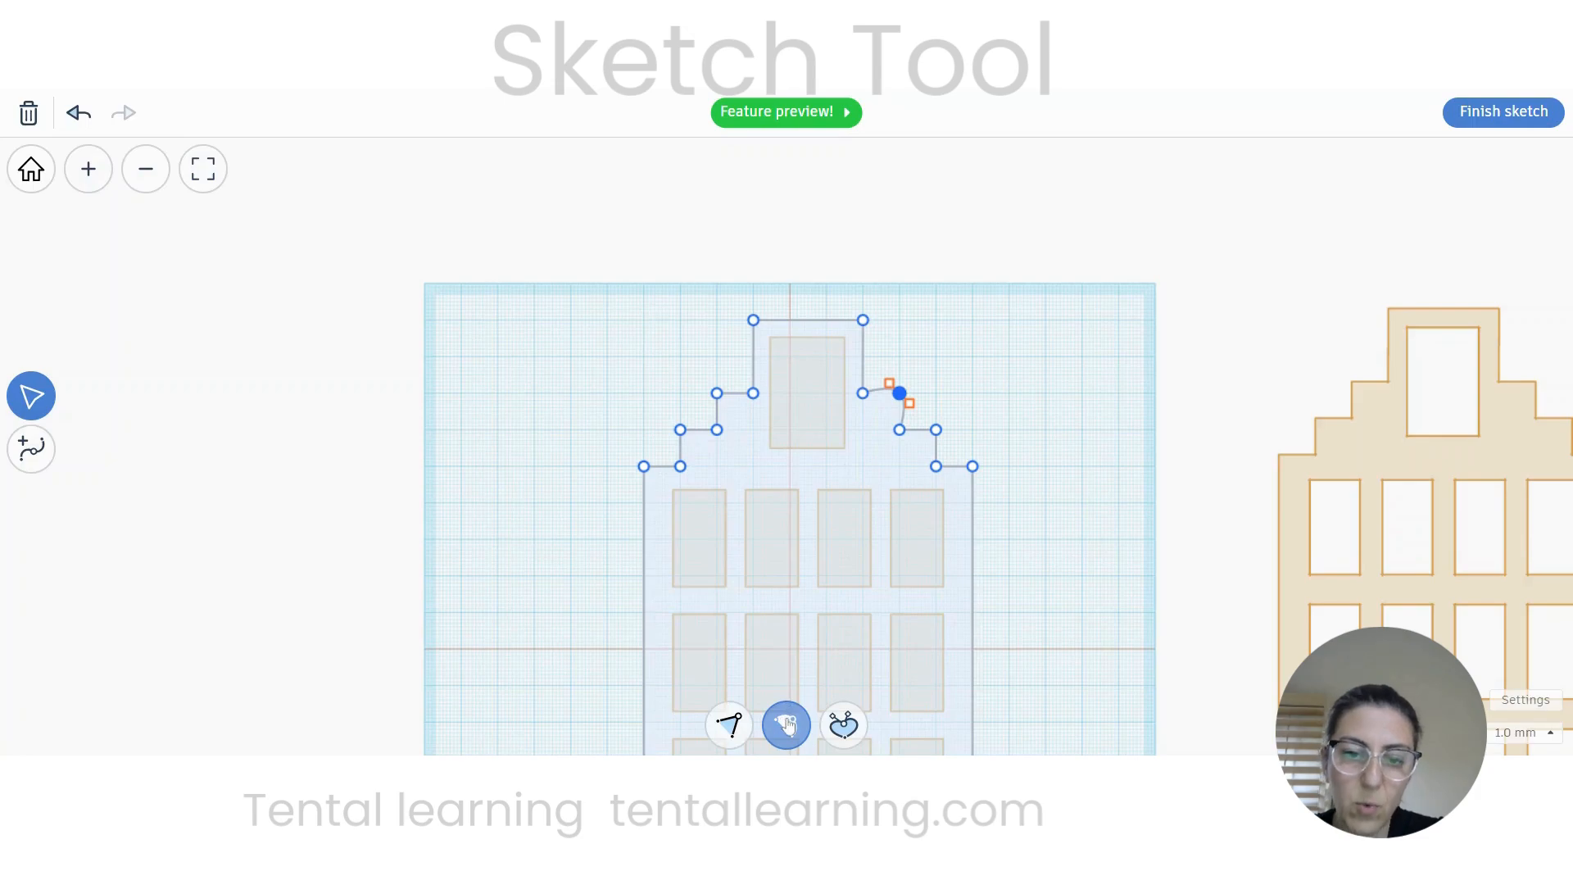
pyautogui.click(717, 394)
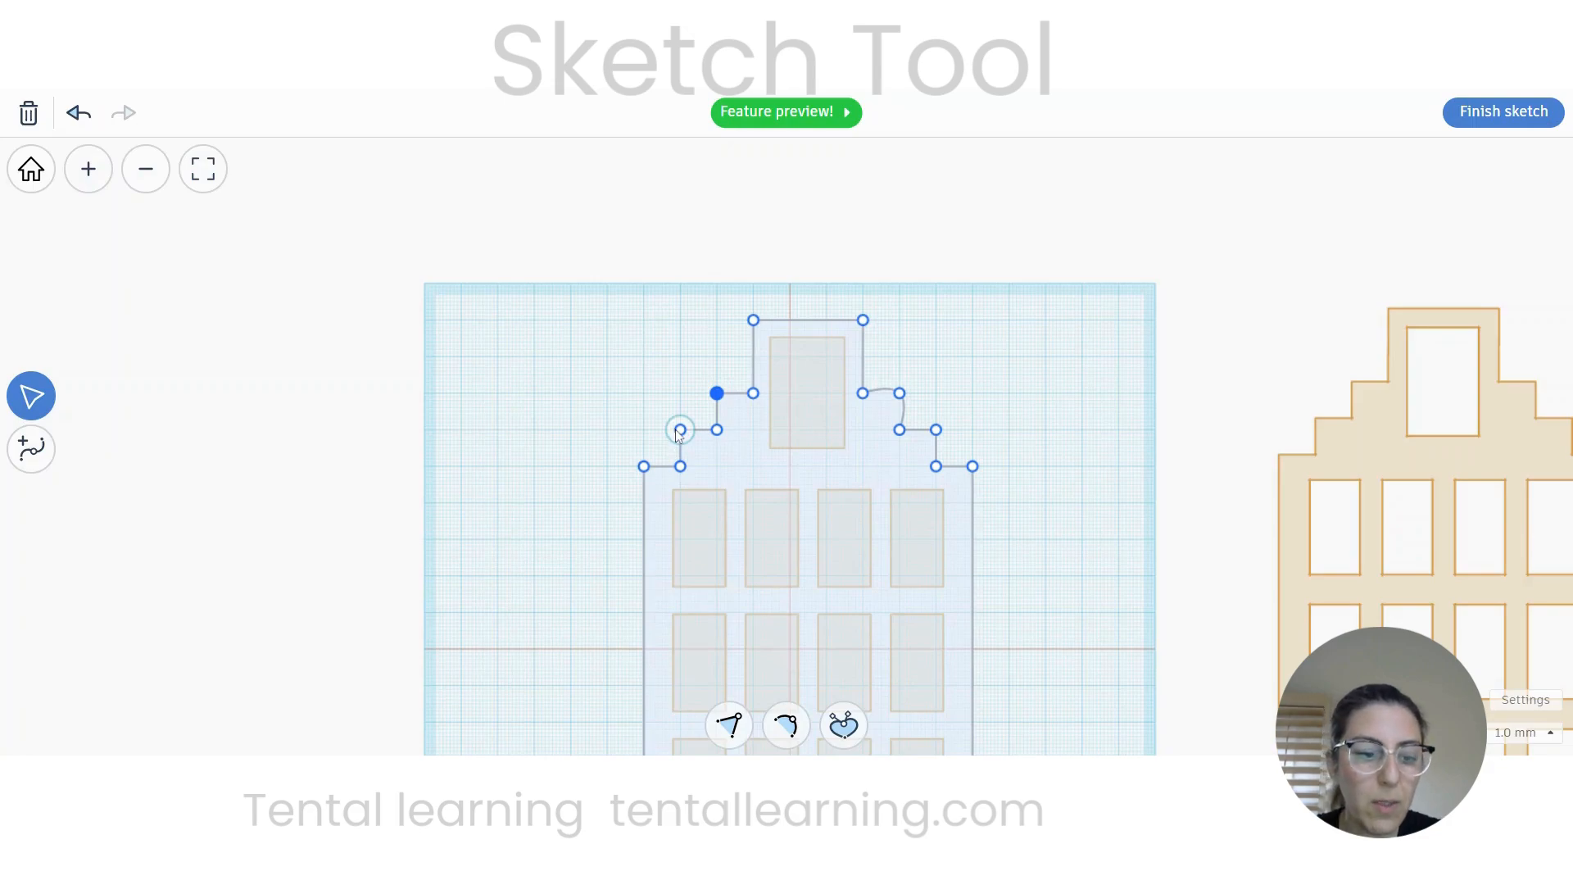
pyautogui.click(786, 726)
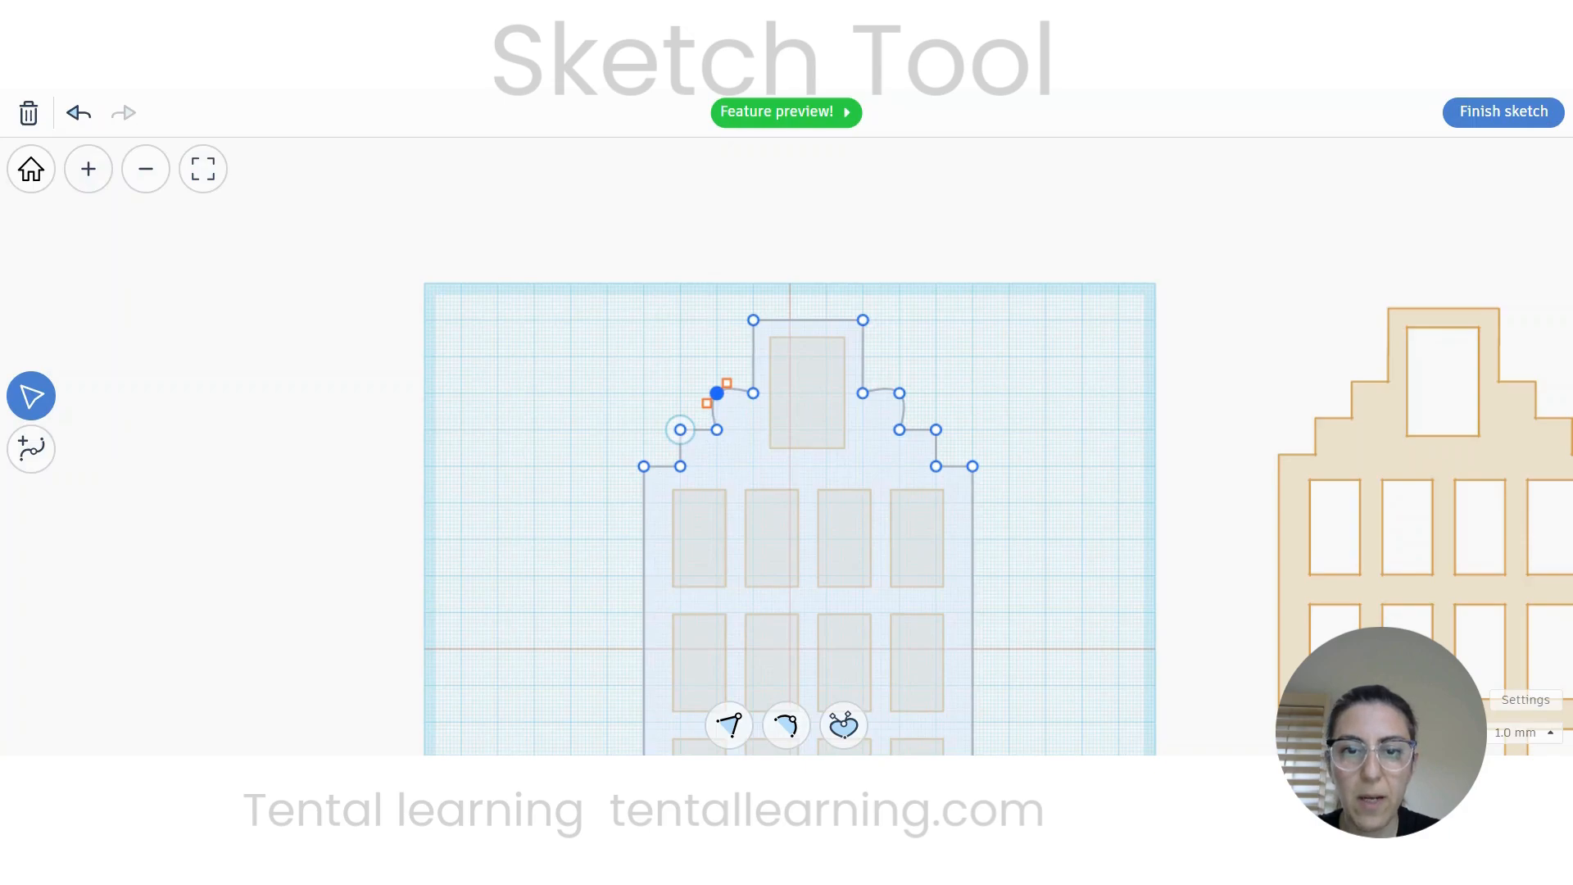
# Step: Turn the four outer corners of the two lower gable steps into smooth curves together, and finish the sketch
pyautogui.click(680, 429)
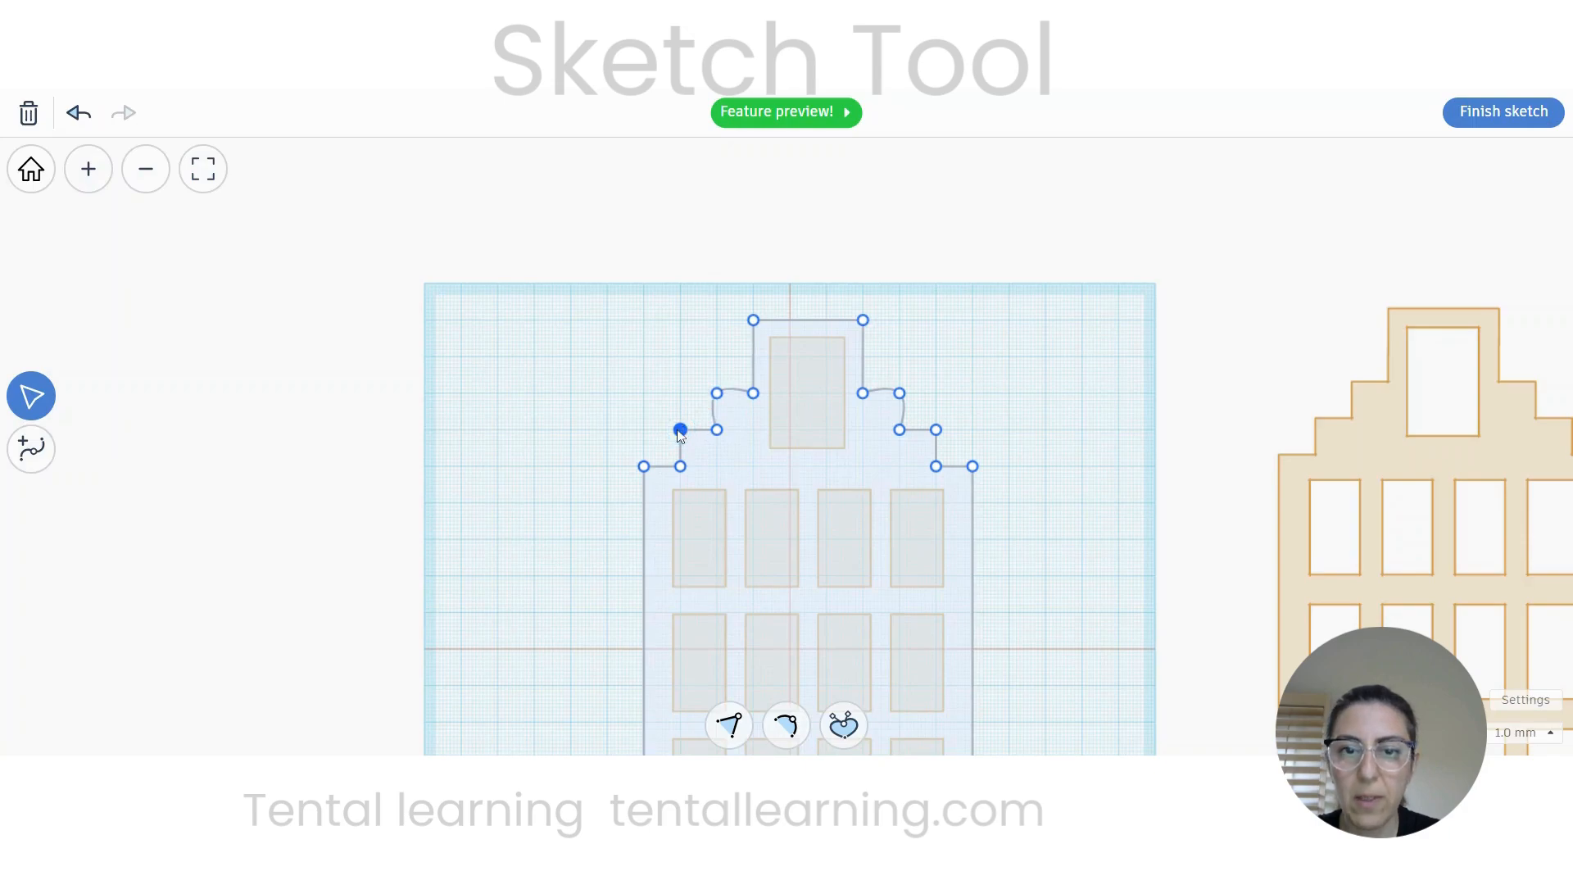
pyautogui.keyDown('shift'); pyautogui.click(937, 431); pyautogui.keyUp('shift')
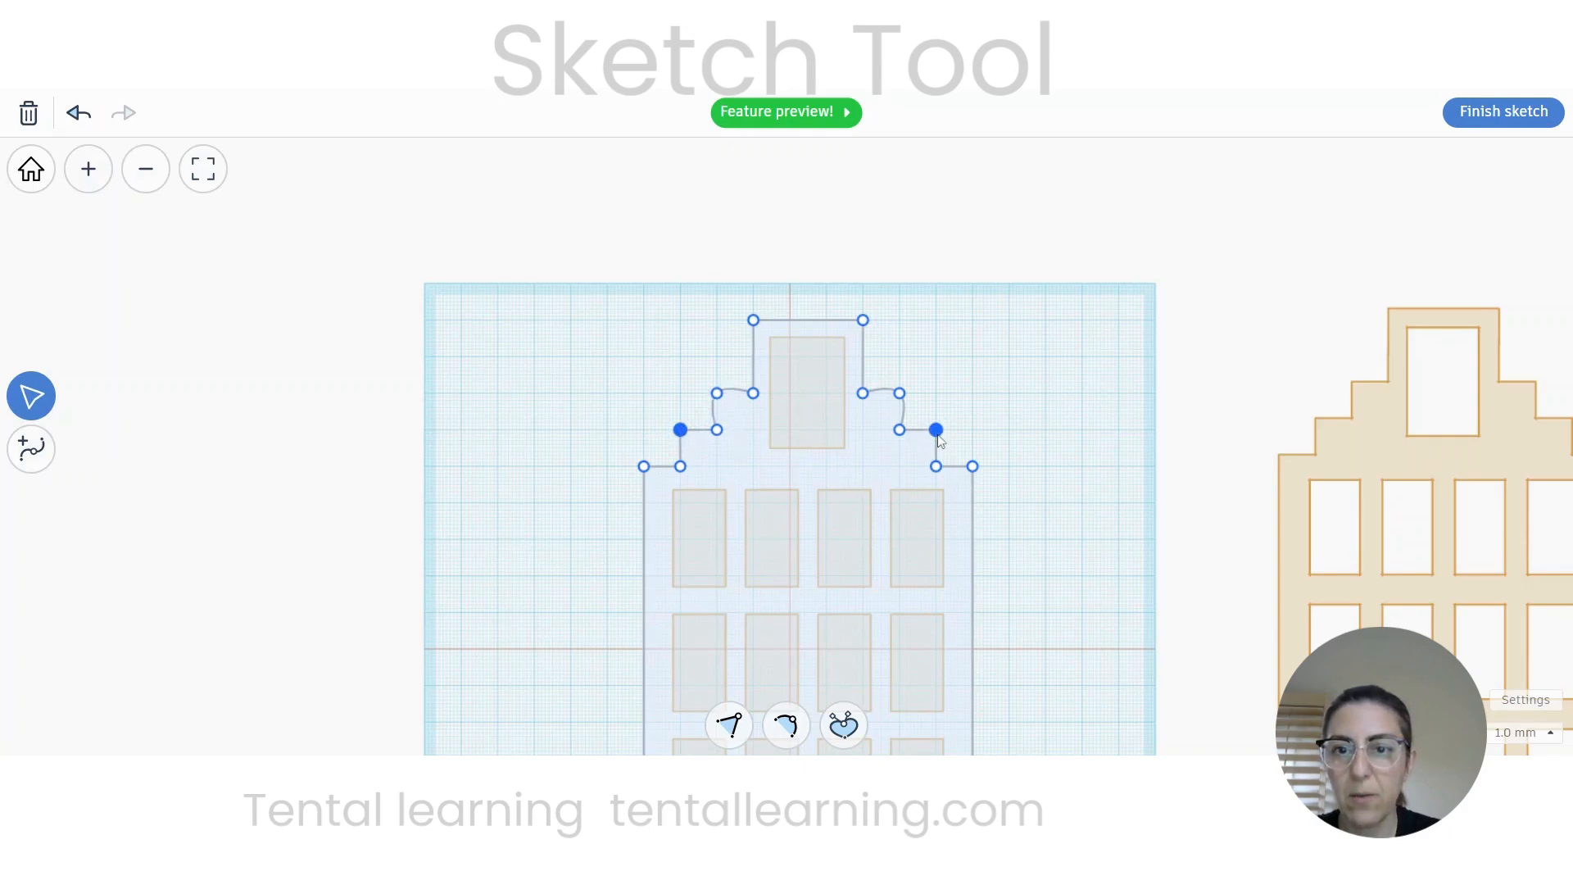
pyautogui.keyDown('shift'); pyautogui.click(644, 466); pyautogui.keyUp('shift')
pyautogui.keyDown('shift'); pyautogui.click(973, 466); pyautogui.keyUp('shift')
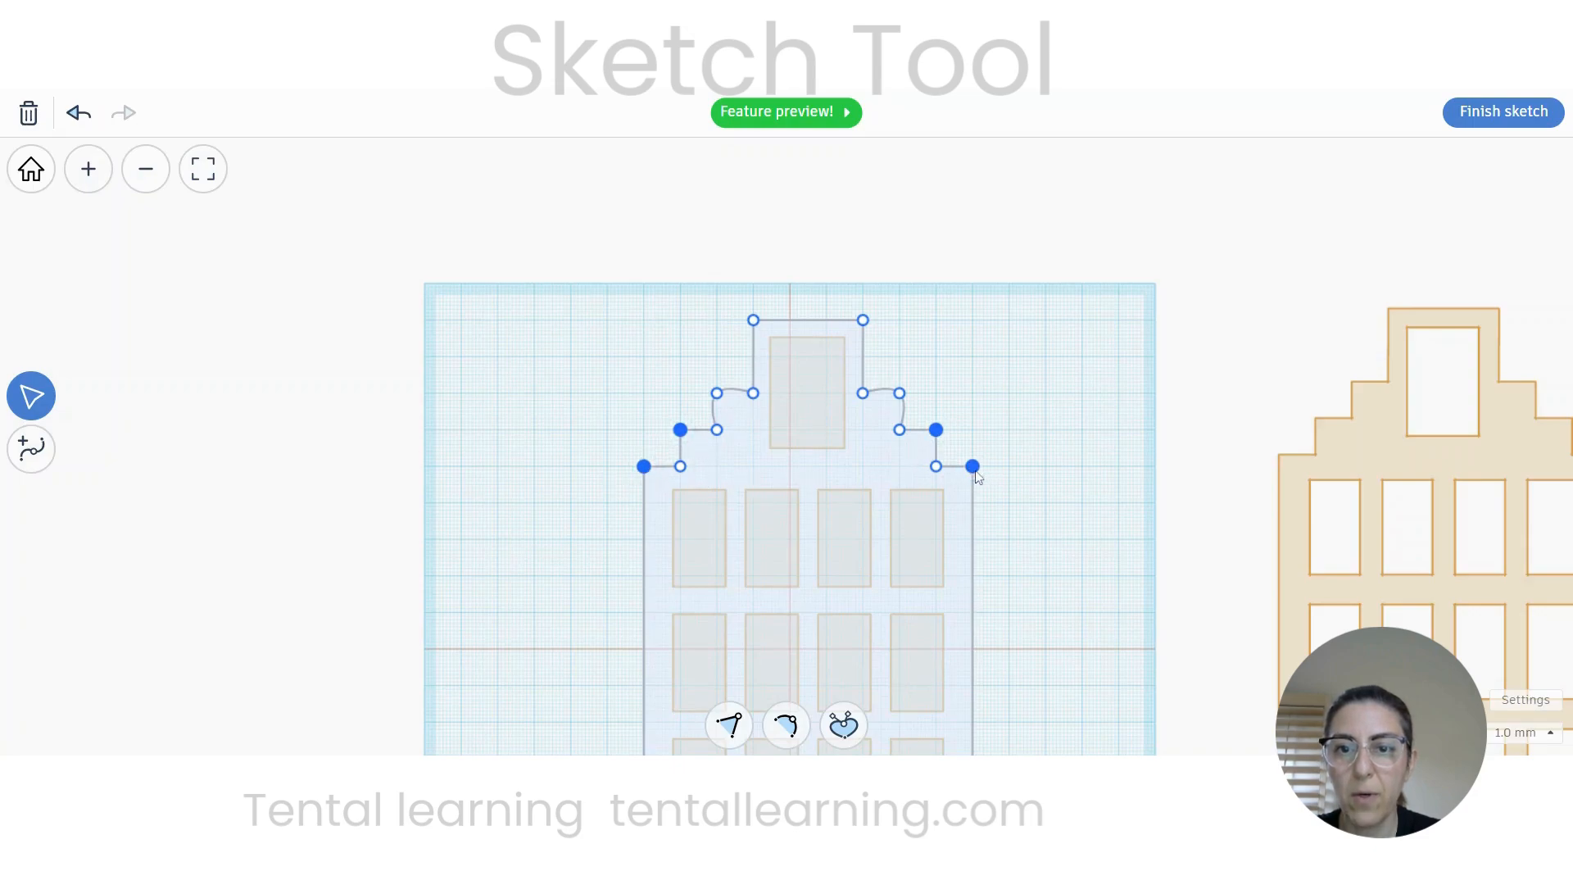
pyautogui.click(787, 728)
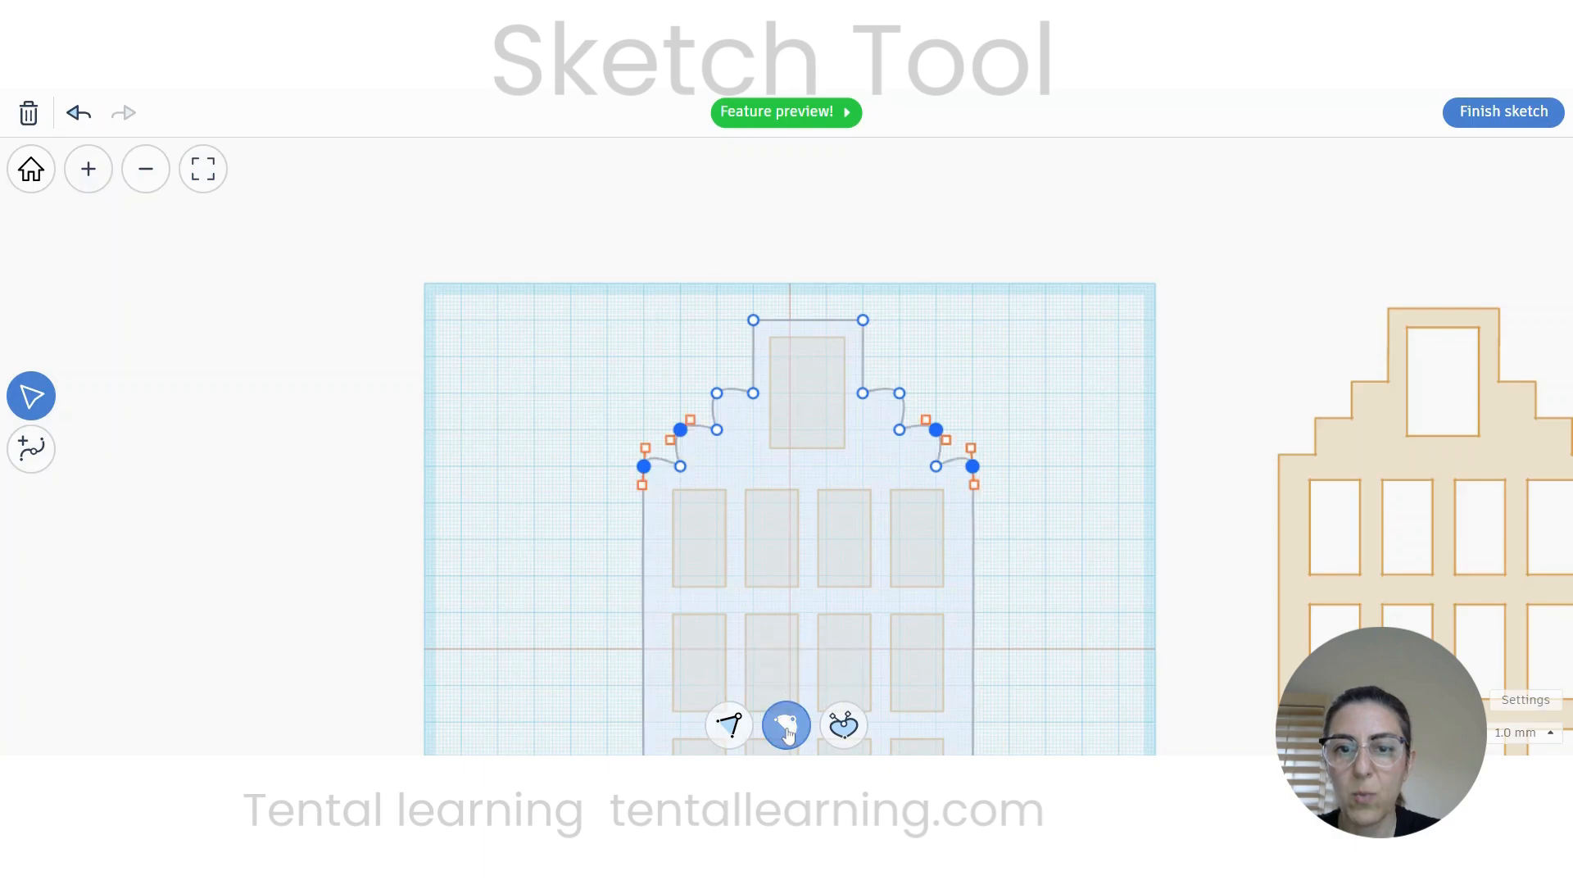
pyautogui.scroll(1, 921, 590)
pyautogui.scroll(-5, 929, 591)
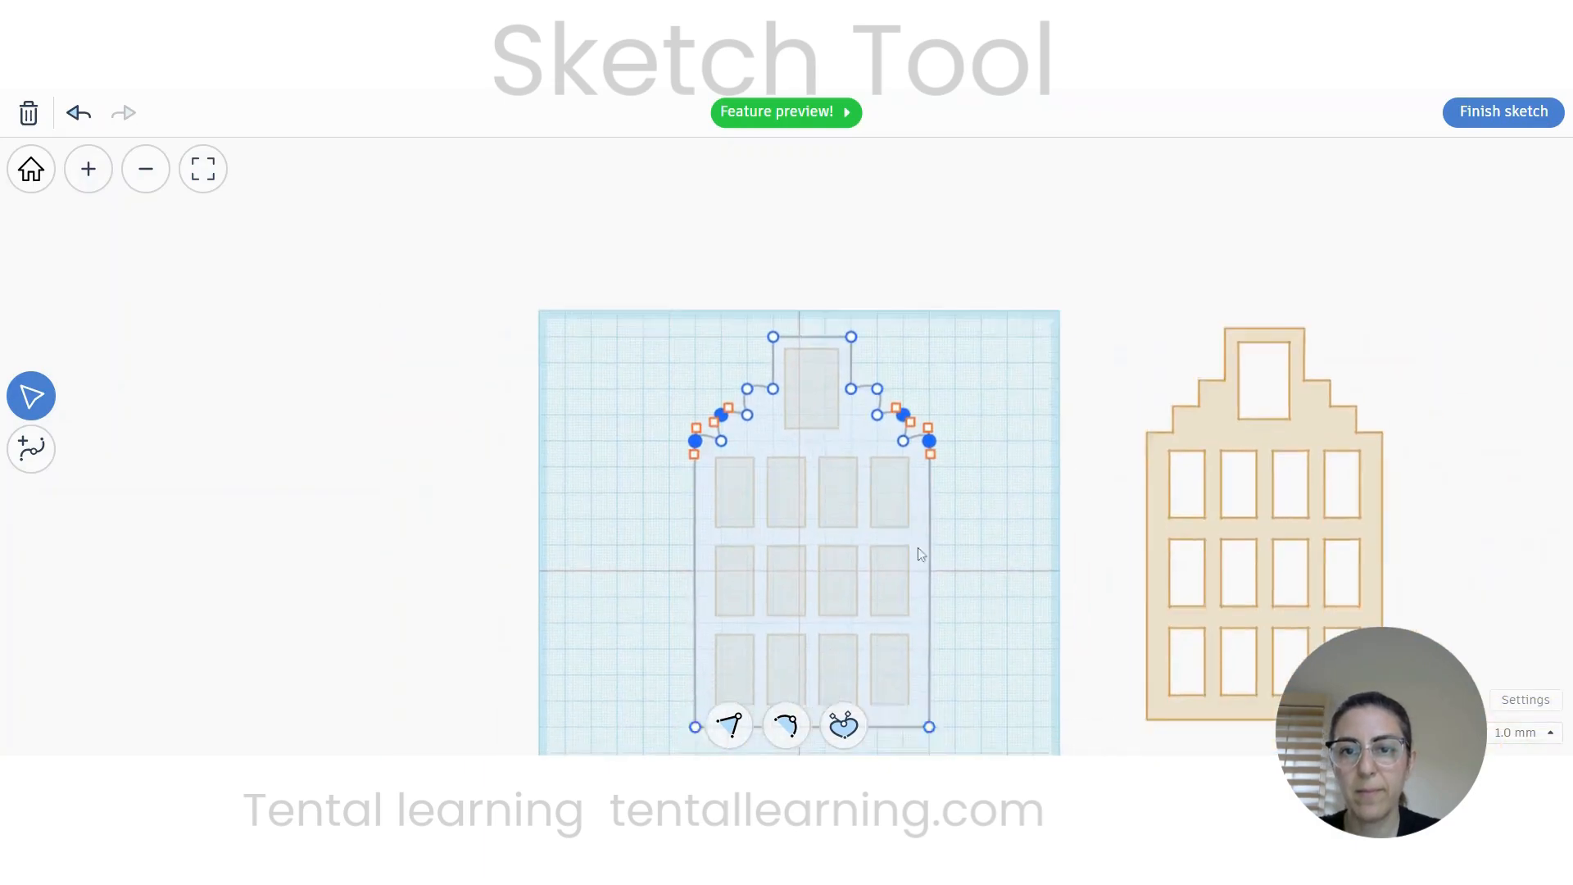
pyautogui.scroll(-2, 910, 640)
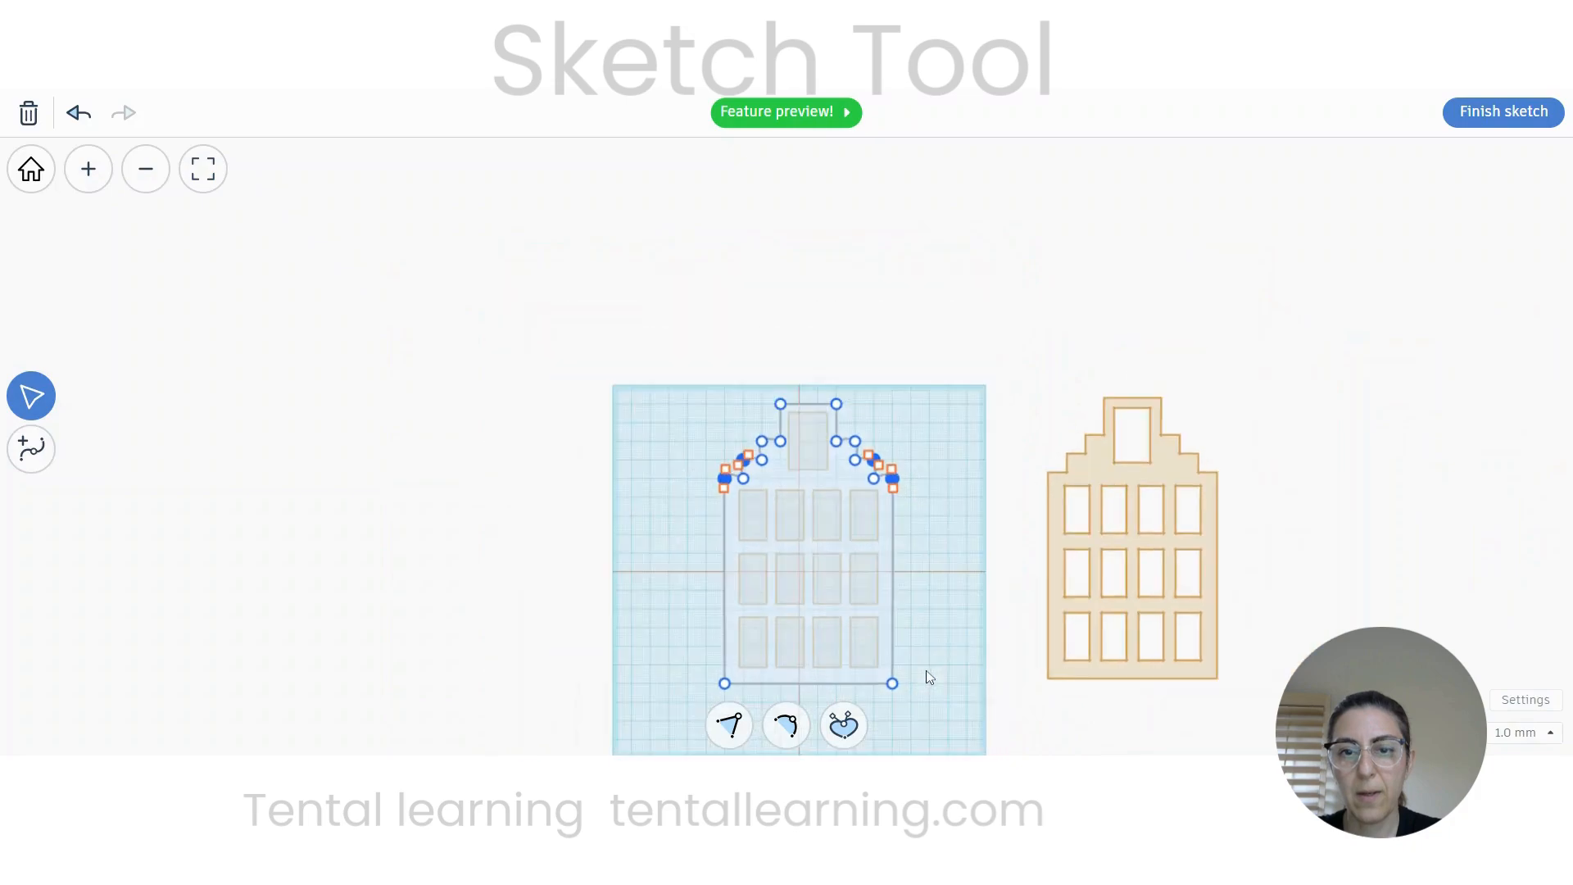
pyautogui.moveTo(930, 660); pyautogui.dragTo(874, 584, button='middle')
pyautogui.click(893, 481)
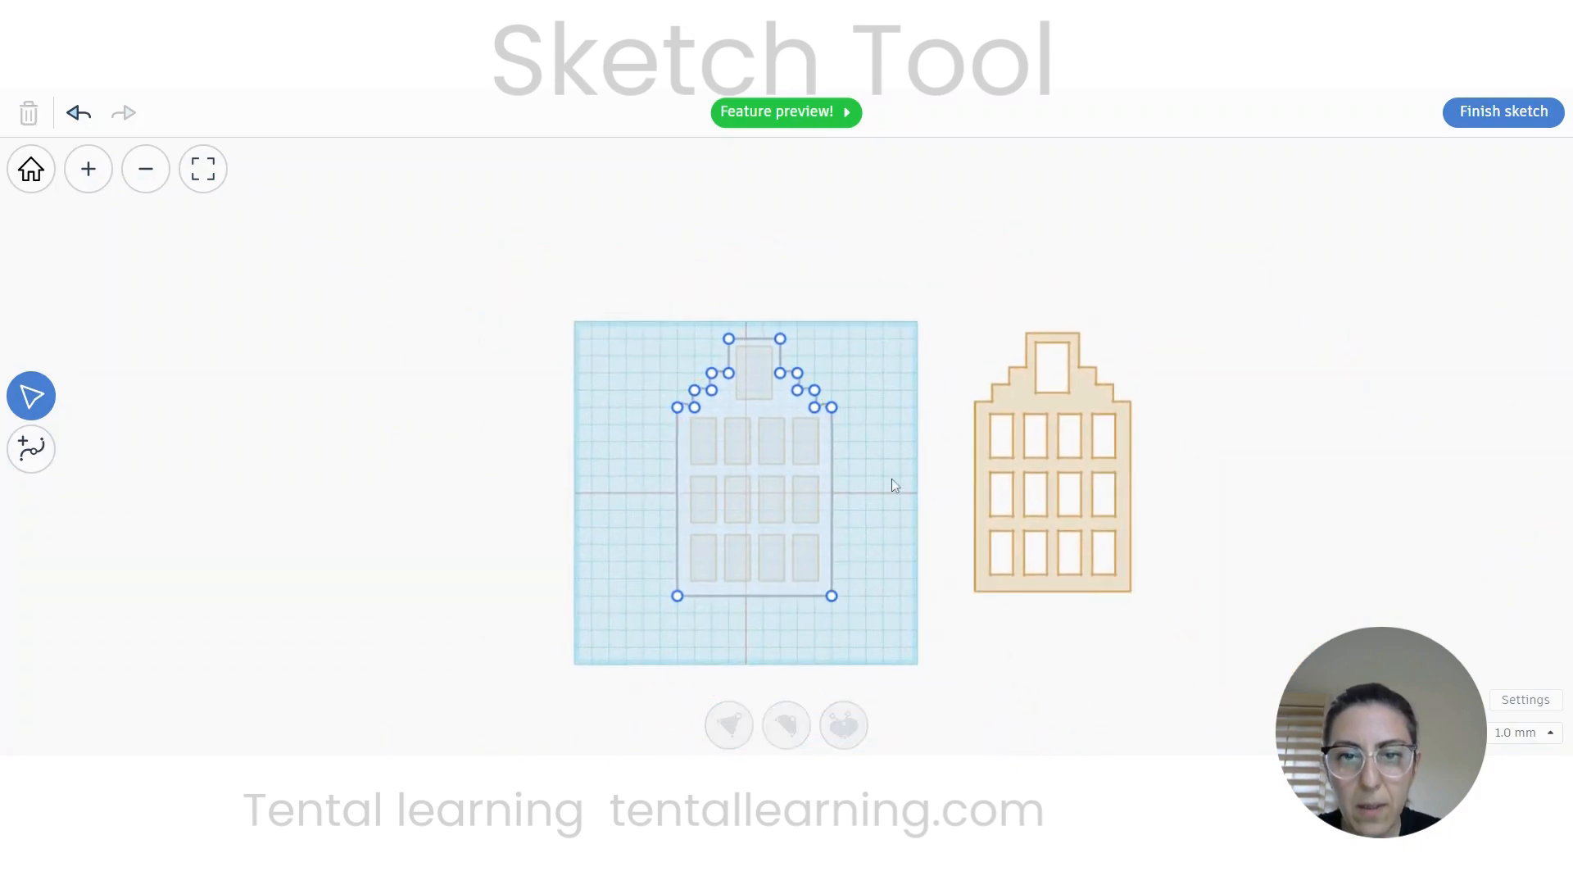
pyautogui.click(1504, 112)
# Step: Undo the sketch edit that curved the facade's gable steps
pyautogui.moveTo(642, 540)
pyautogui.mouseDown(button='right')
pyautogui.moveTo(682, 534)
pyautogui.moveTo(693, 587)
pyautogui.moveTo(672, 548)
pyautogui.moveTo(677, 590)
pyautogui.mouseUp(button='right')
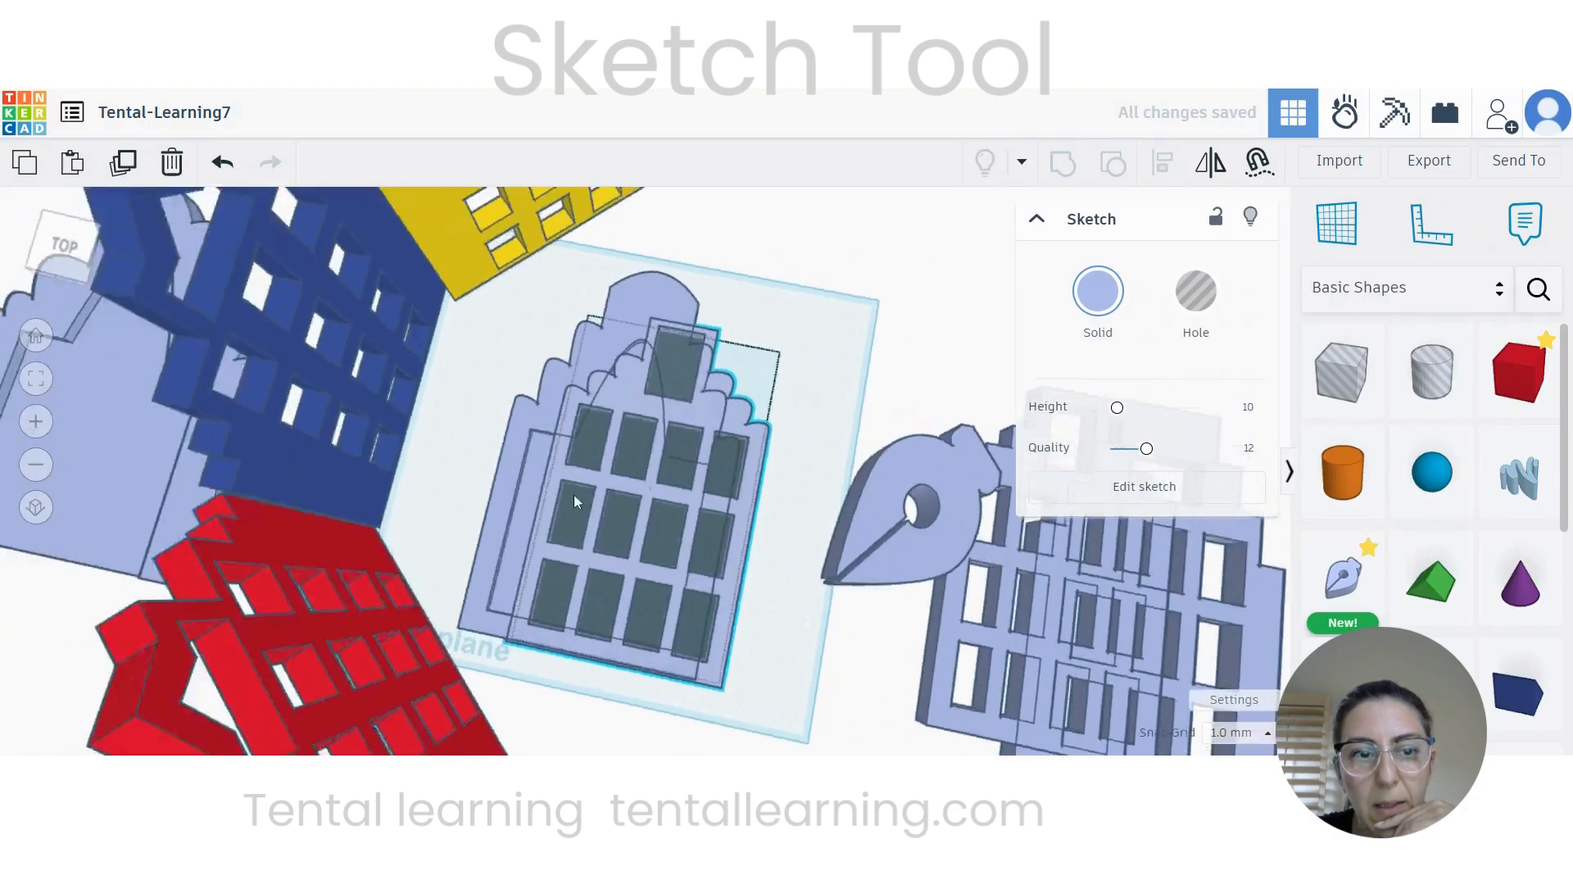
pyautogui.moveTo(574, 494)
pyautogui.mouseDown(button='right')
pyautogui.moveTo(622, 516)
pyautogui.moveTo(540, 539)
pyautogui.moveTo(619, 513)
pyautogui.moveTo(496, 590)
pyautogui.moveTo(474, 415)
pyautogui.moveTo(518, 415)
pyautogui.mouseUp(button='right')
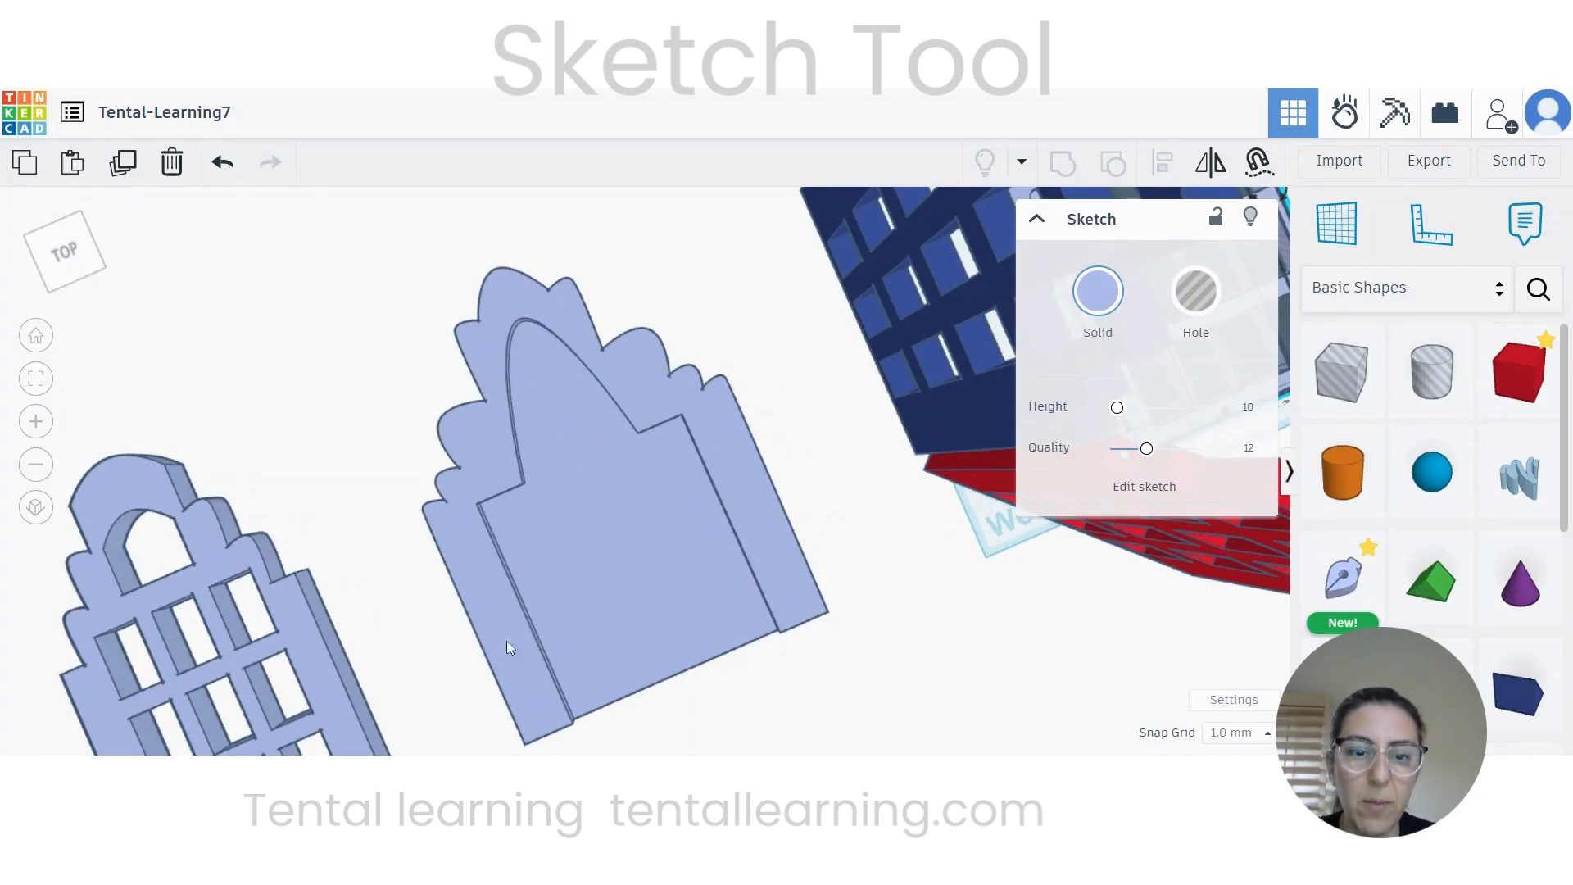
pyautogui.moveTo(905, 533); pyautogui.dragTo(540, 586, button='middle')
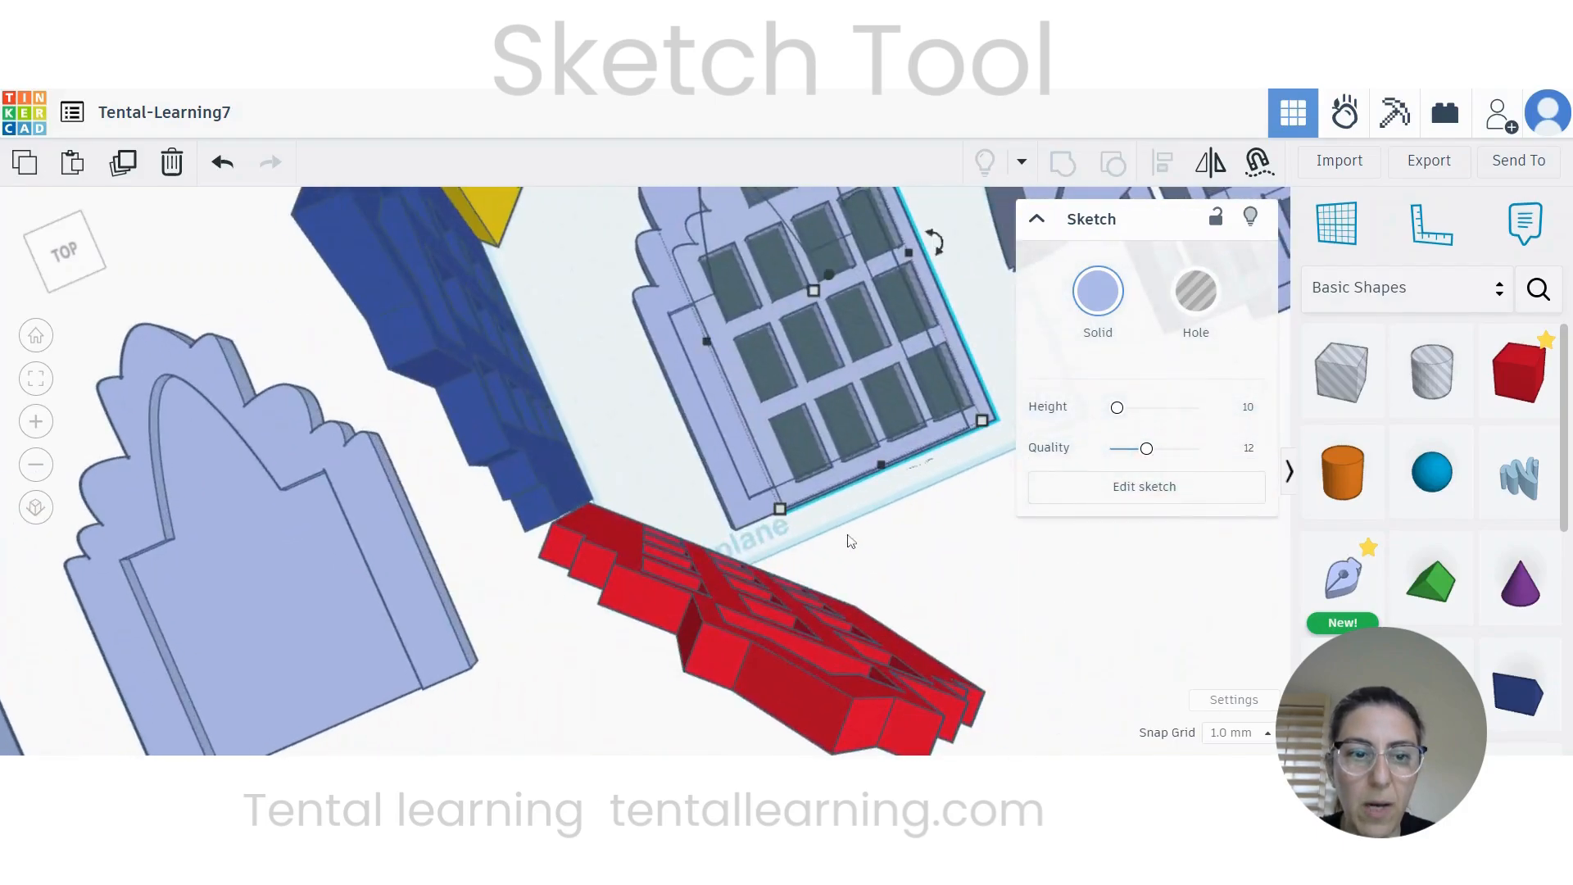
pyautogui.scroll(-2, 849, 537)
pyautogui.moveTo(982, 554)
pyautogui.mouseDown(button='right')
pyautogui.moveTo(741, 483)
pyautogui.moveTo(798, 533)
pyautogui.moveTo(331, 328)
pyautogui.mouseUp(button='right')
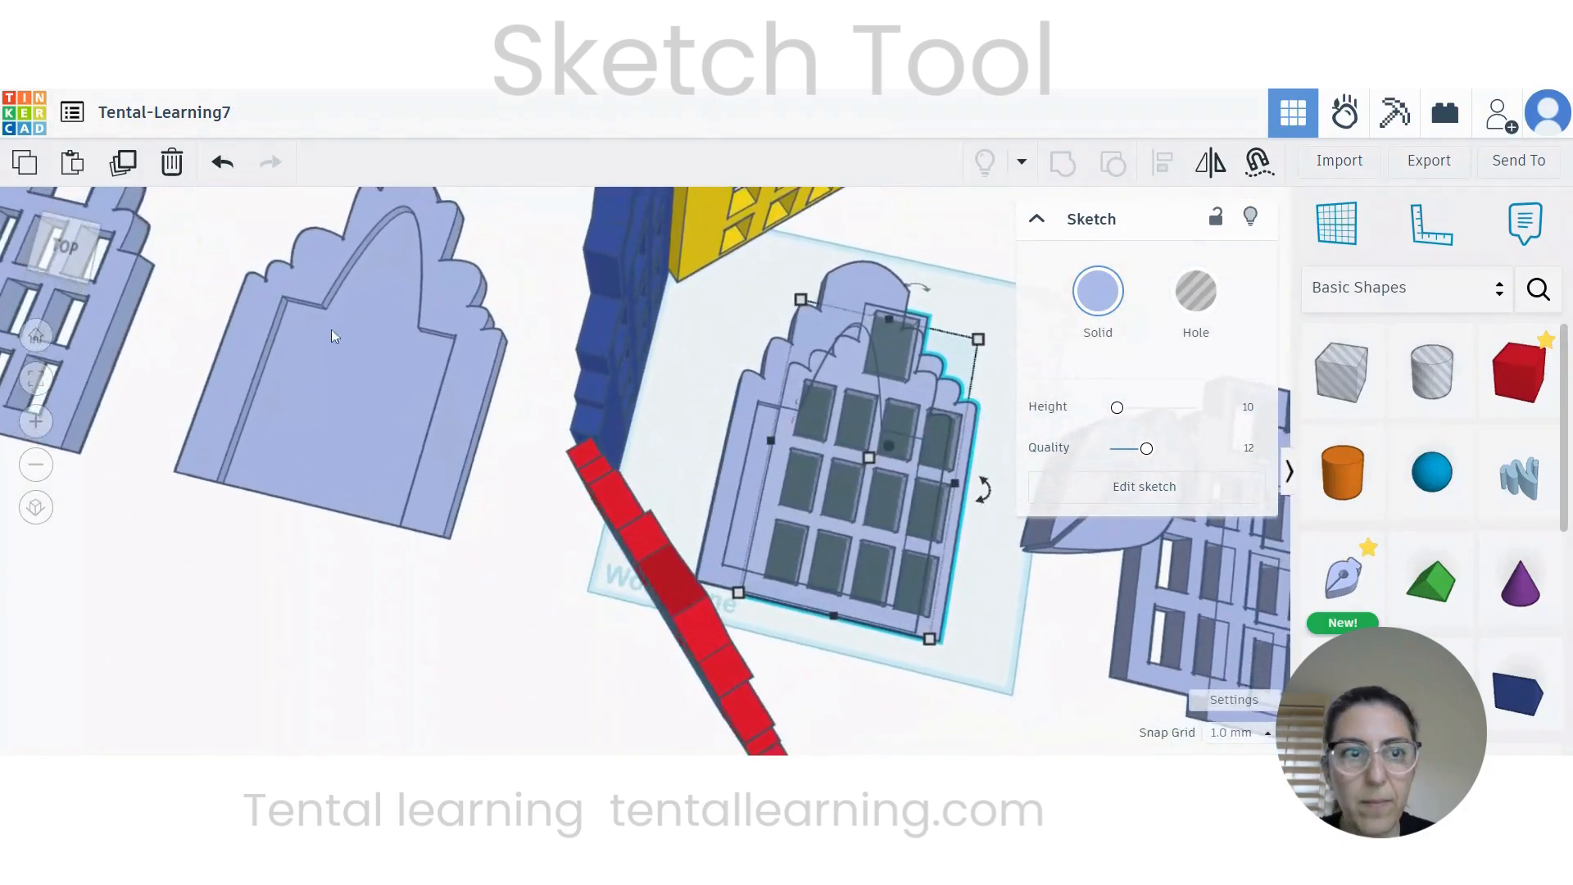
pyautogui.click(224, 166)
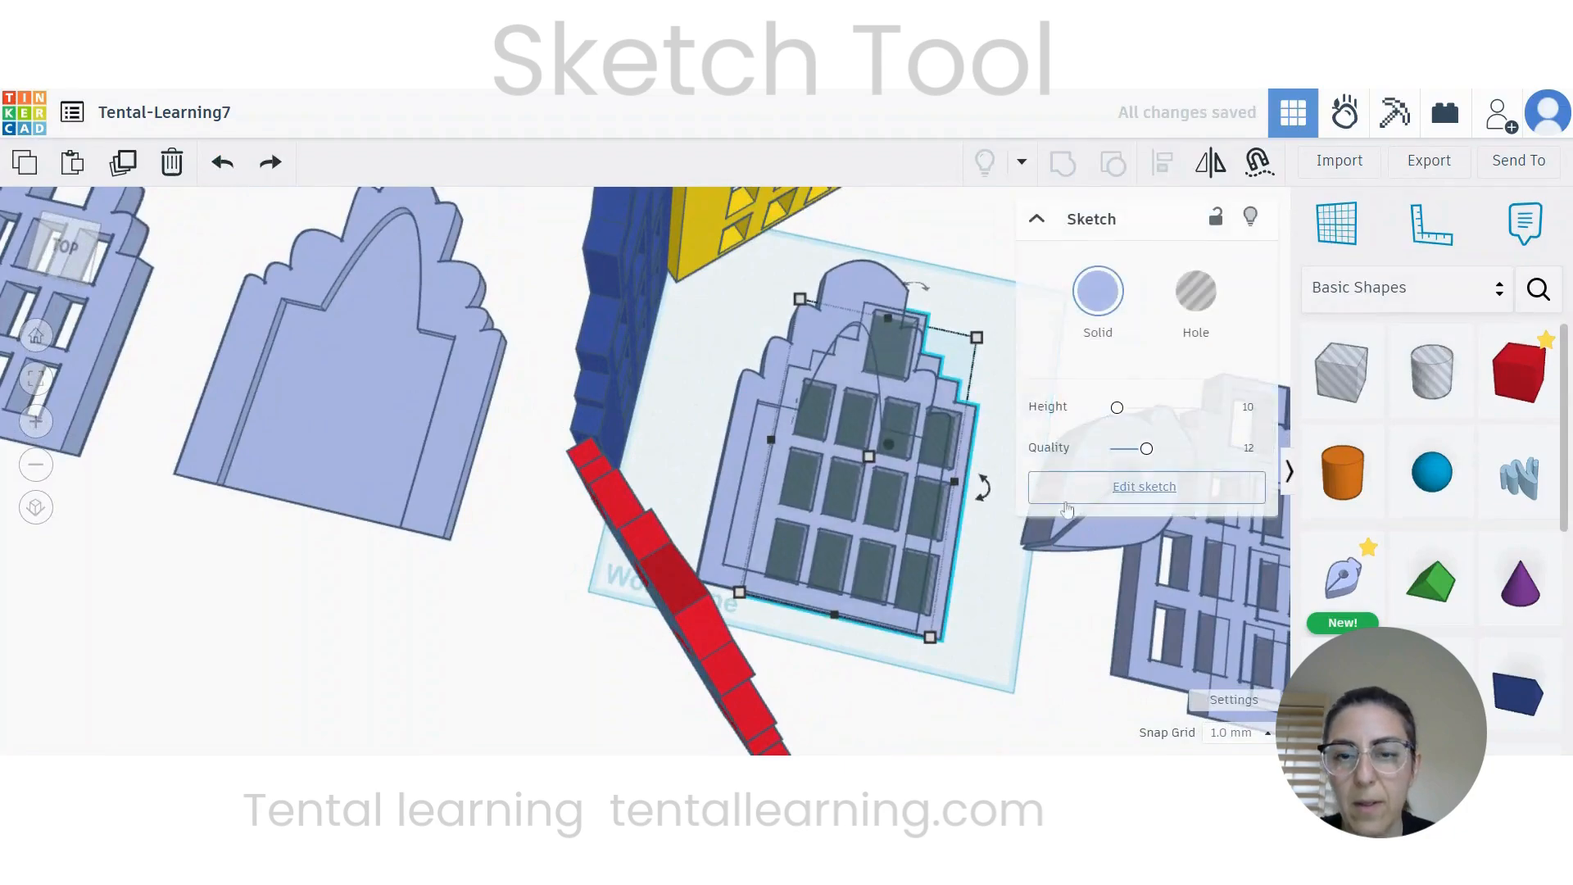
# Step: Hide all the facades and the pen-nib shape surrounding the workplane, including the yellow, blue, red and pink houses
pyautogui.moveTo(894, 548); pyautogui.dragTo(881, 516, button='middle')
pyautogui.scroll(-5, 652, 559)
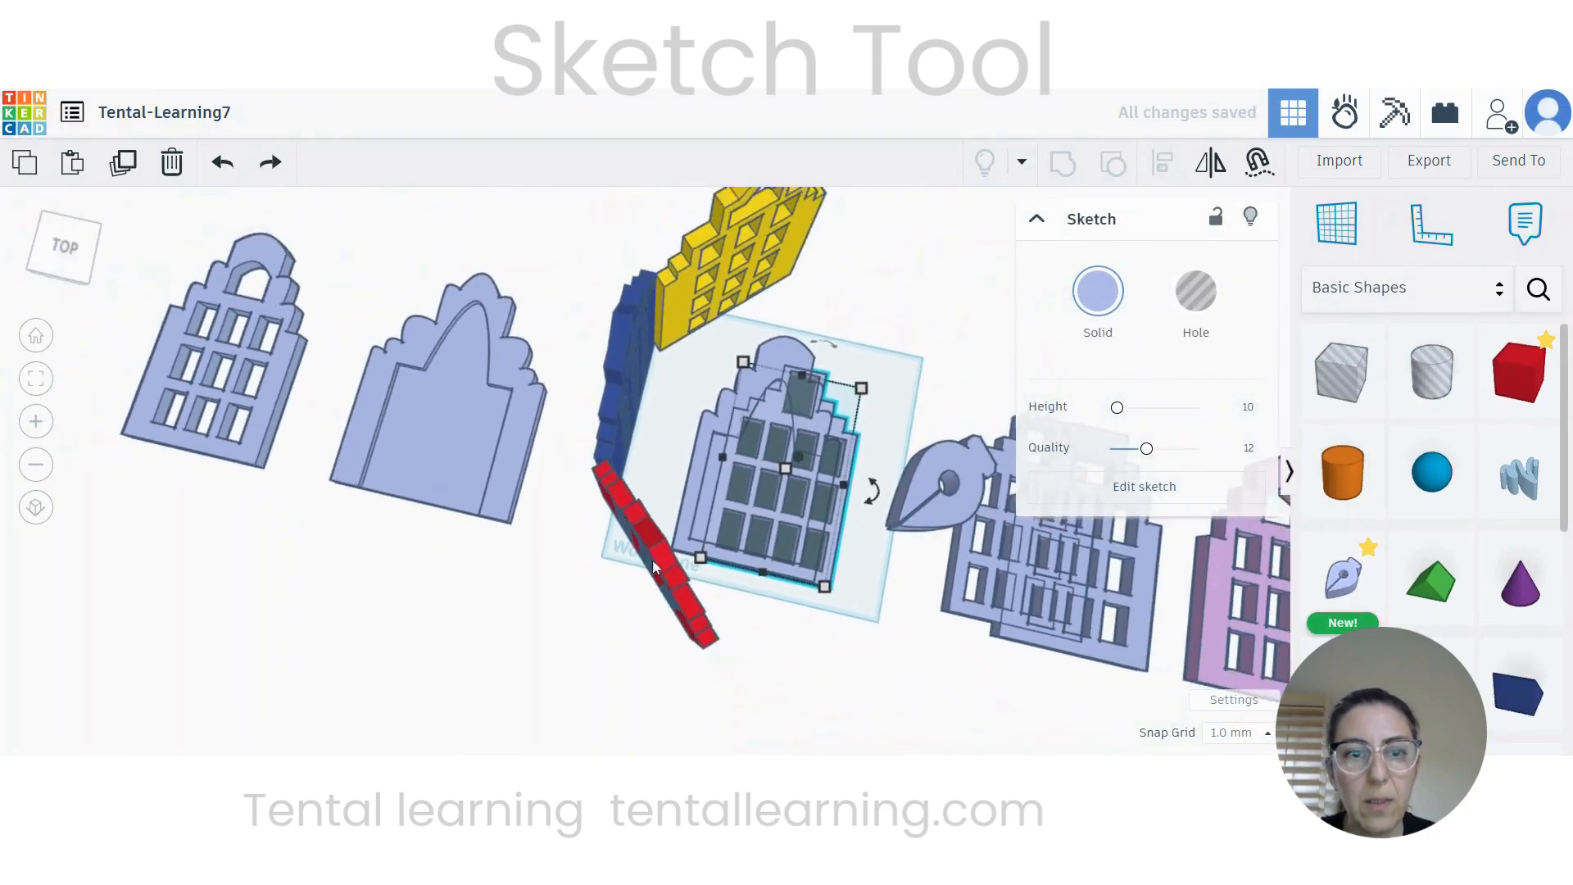
pyautogui.moveTo(326, 305); pyautogui.dragTo(680, 342)
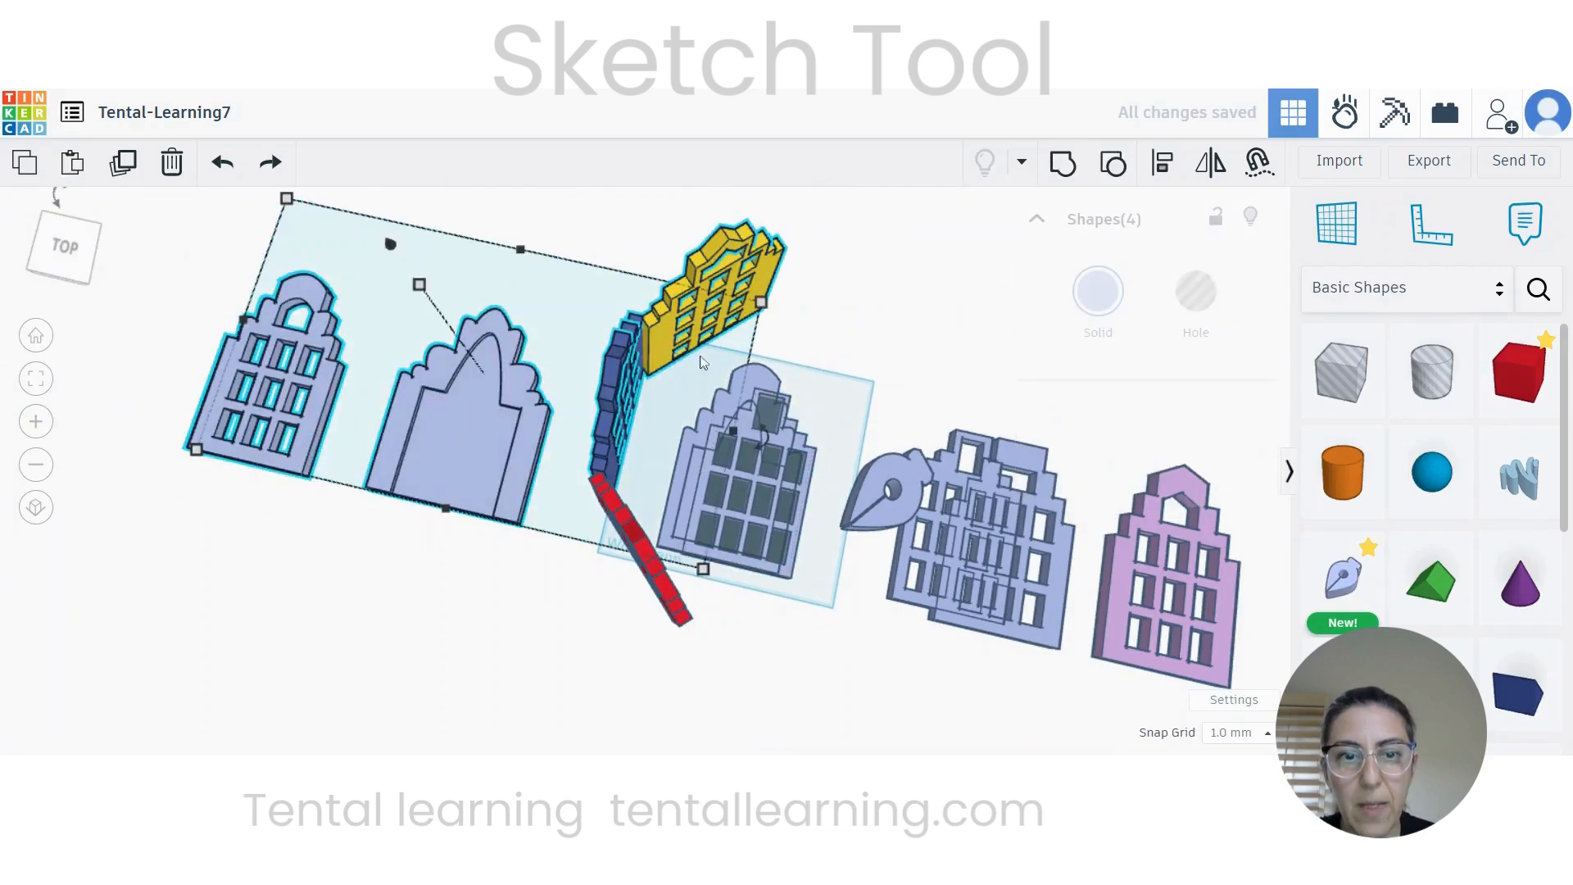
pyautogui.click(1062, 166)
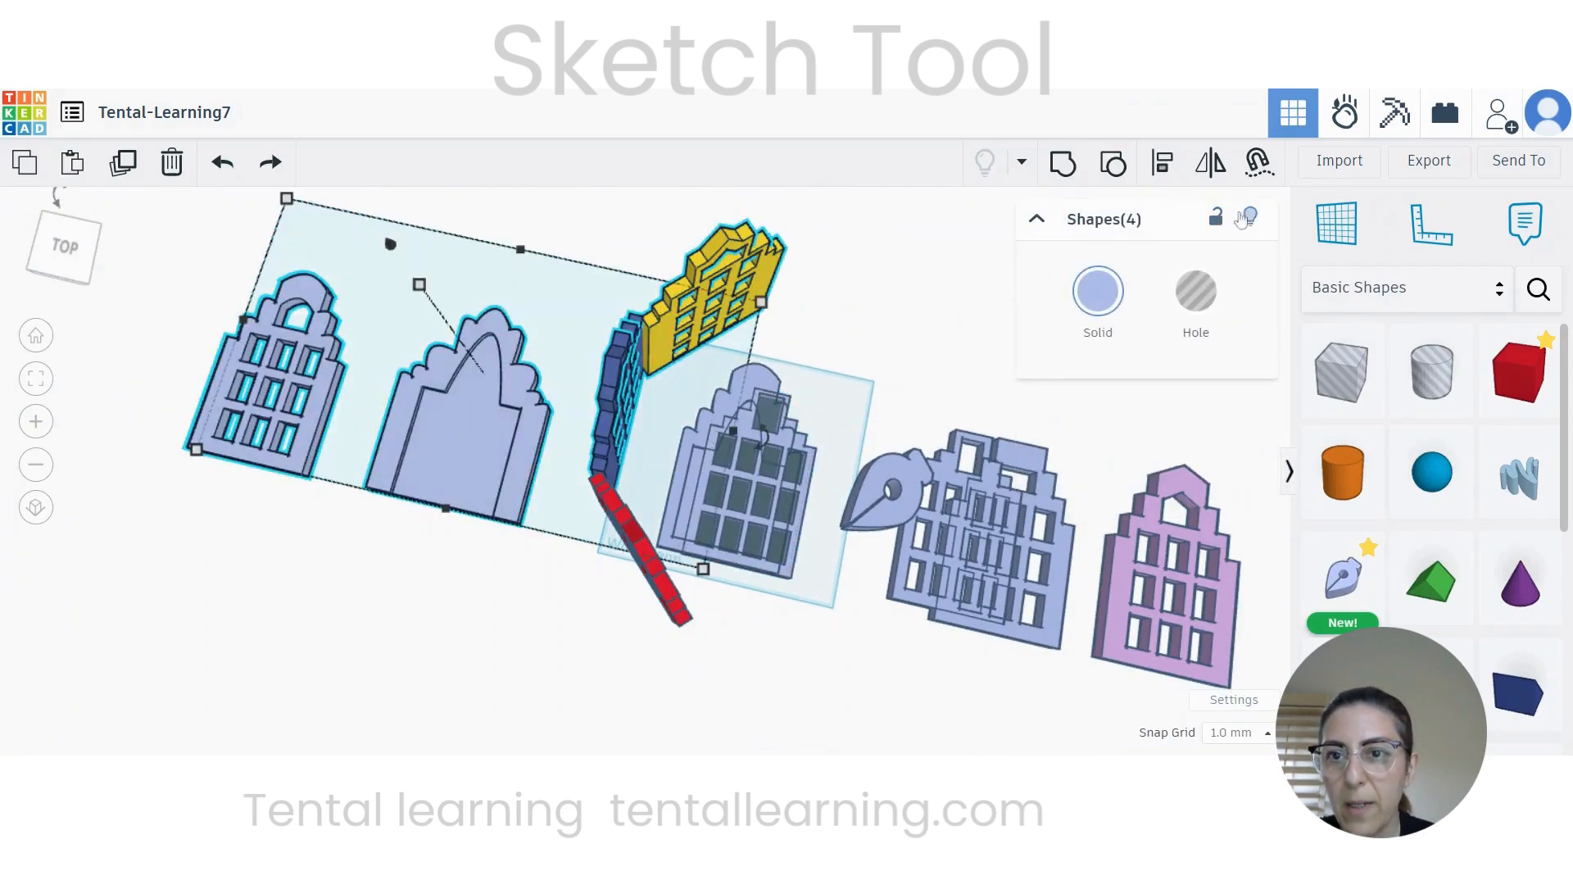
pyautogui.click(661, 595)
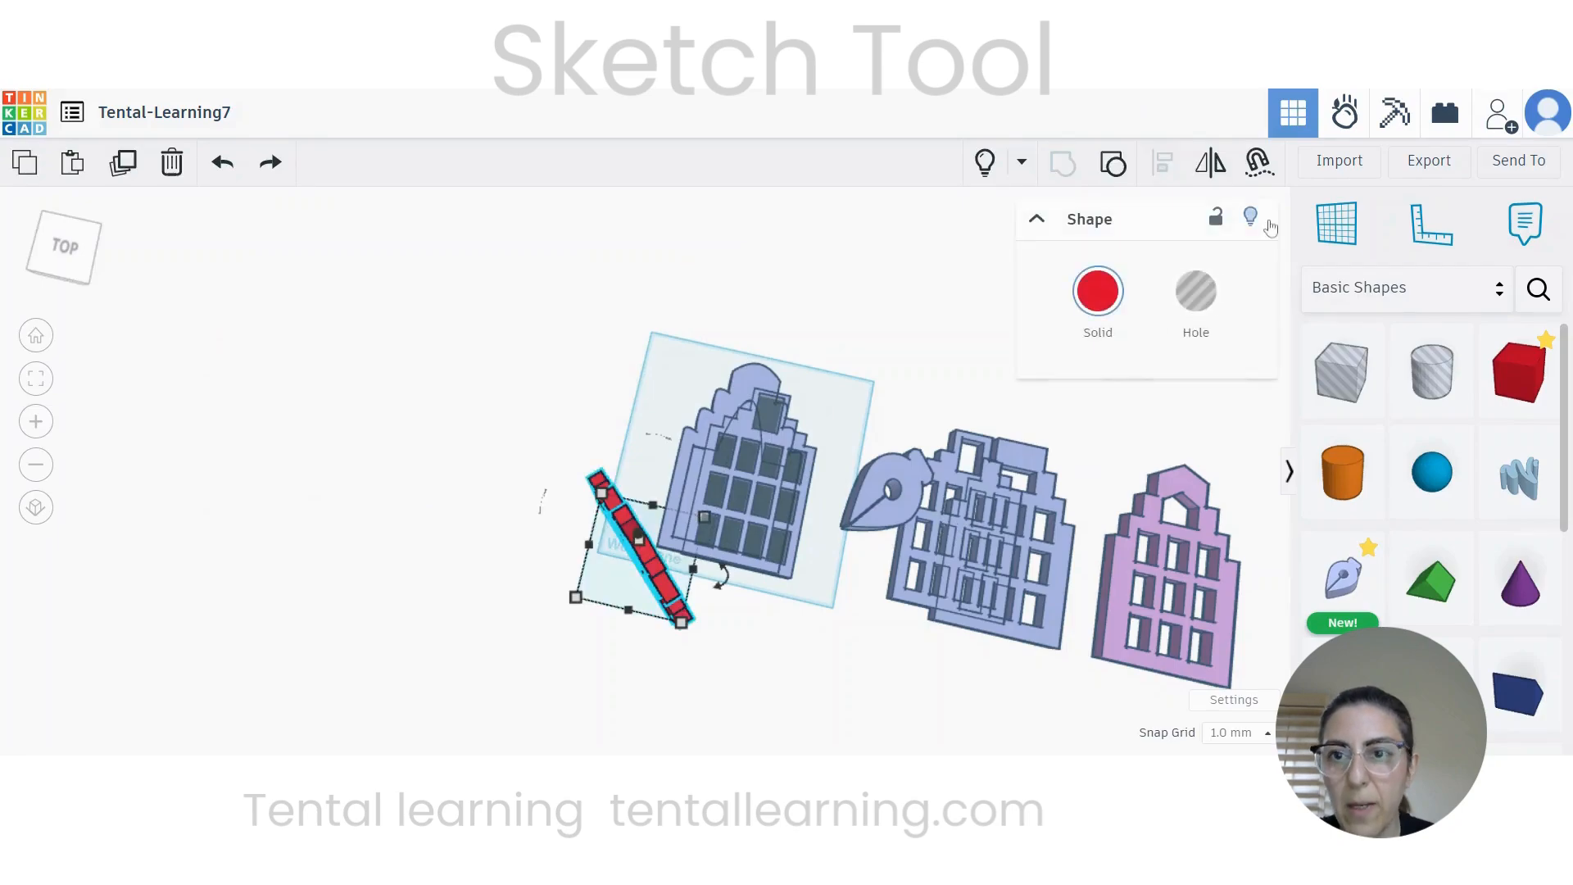
pyautogui.click(1251, 217)
pyautogui.moveTo(892, 366); pyautogui.dragTo(1229, 632)
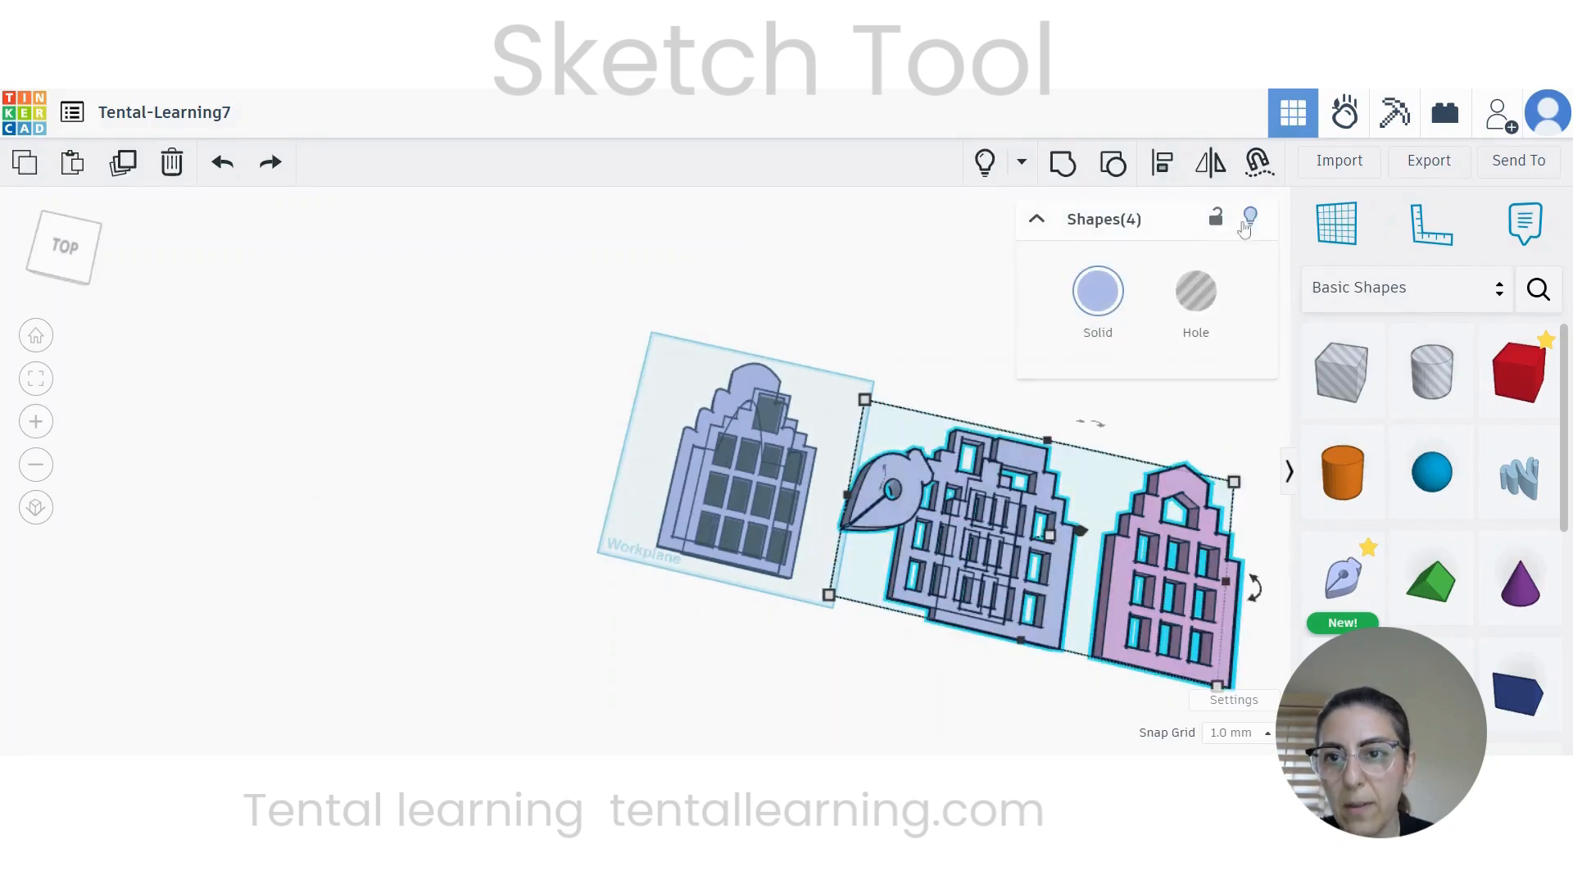
pyautogui.click(1252, 217)
# Step: Hide the curved-top facade shape that overlaps the stepped facade on the workplane
pyautogui.click(749, 431)
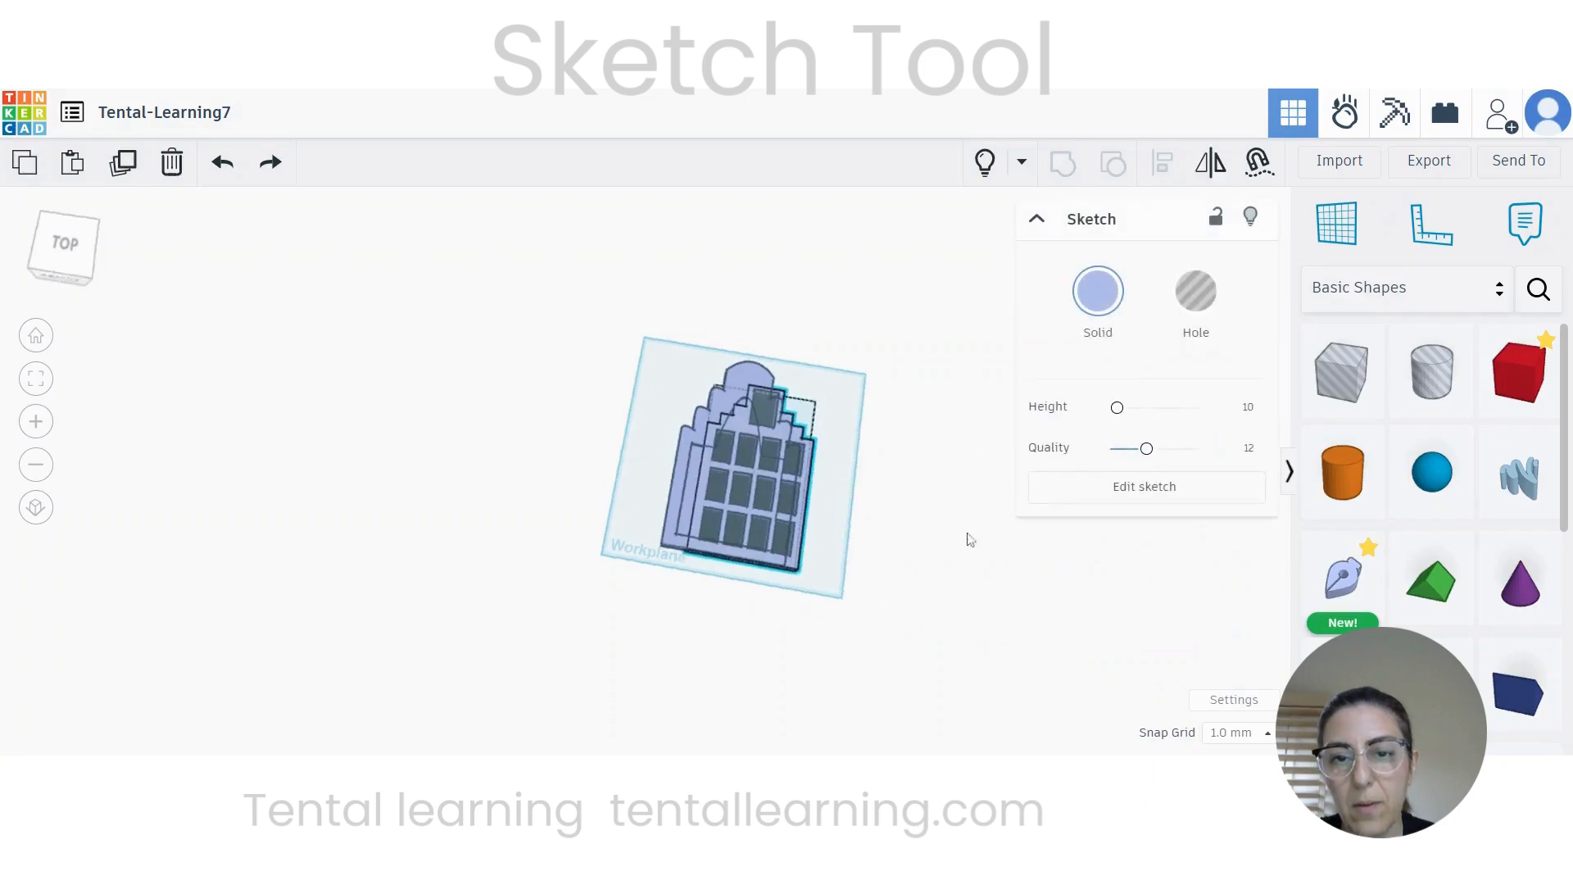
pyautogui.moveTo(970, 537); pyautogui.dragTo(1067, 485, button='right')
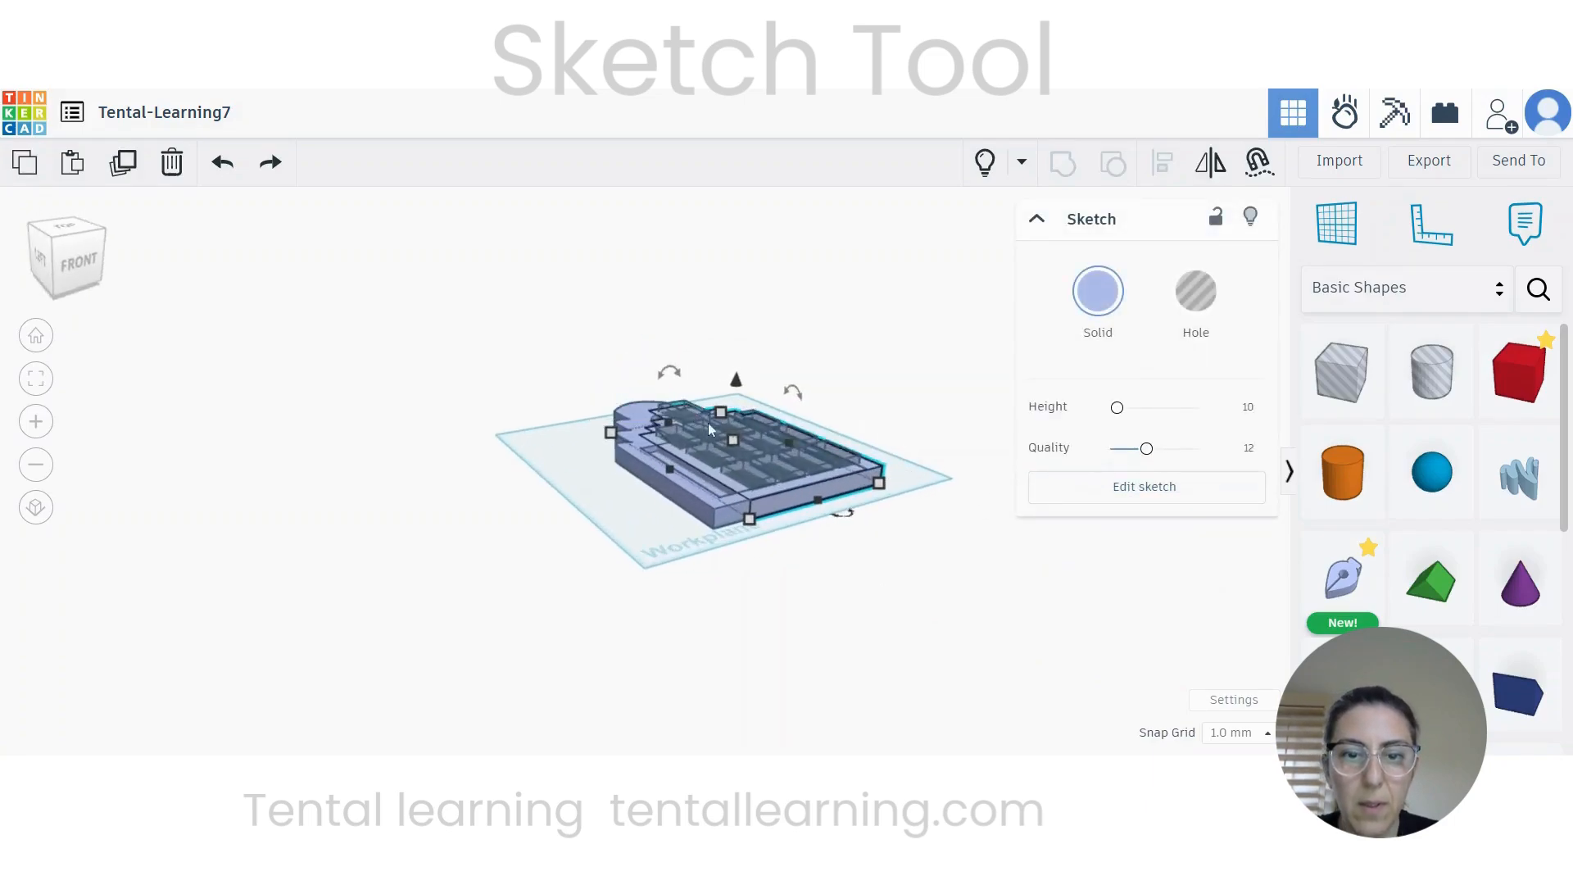
pyautogui.moveTo(706, 430); pyautogui.dragTo(715, 577, button='right')
pyautogui.click(638, 362)
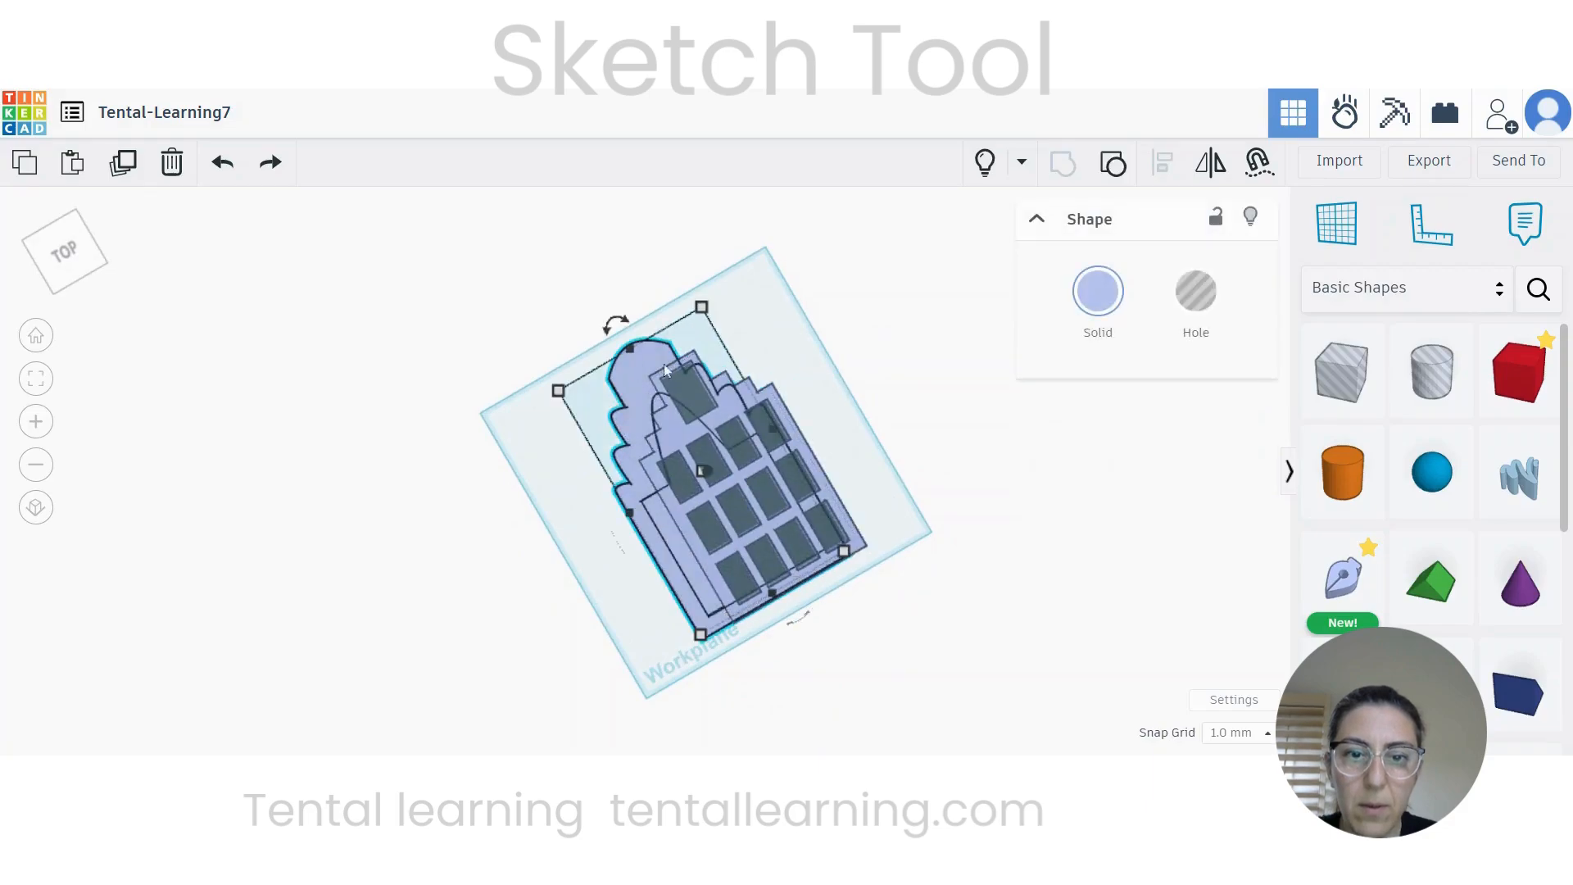
pyautogui.click(1249, 217)
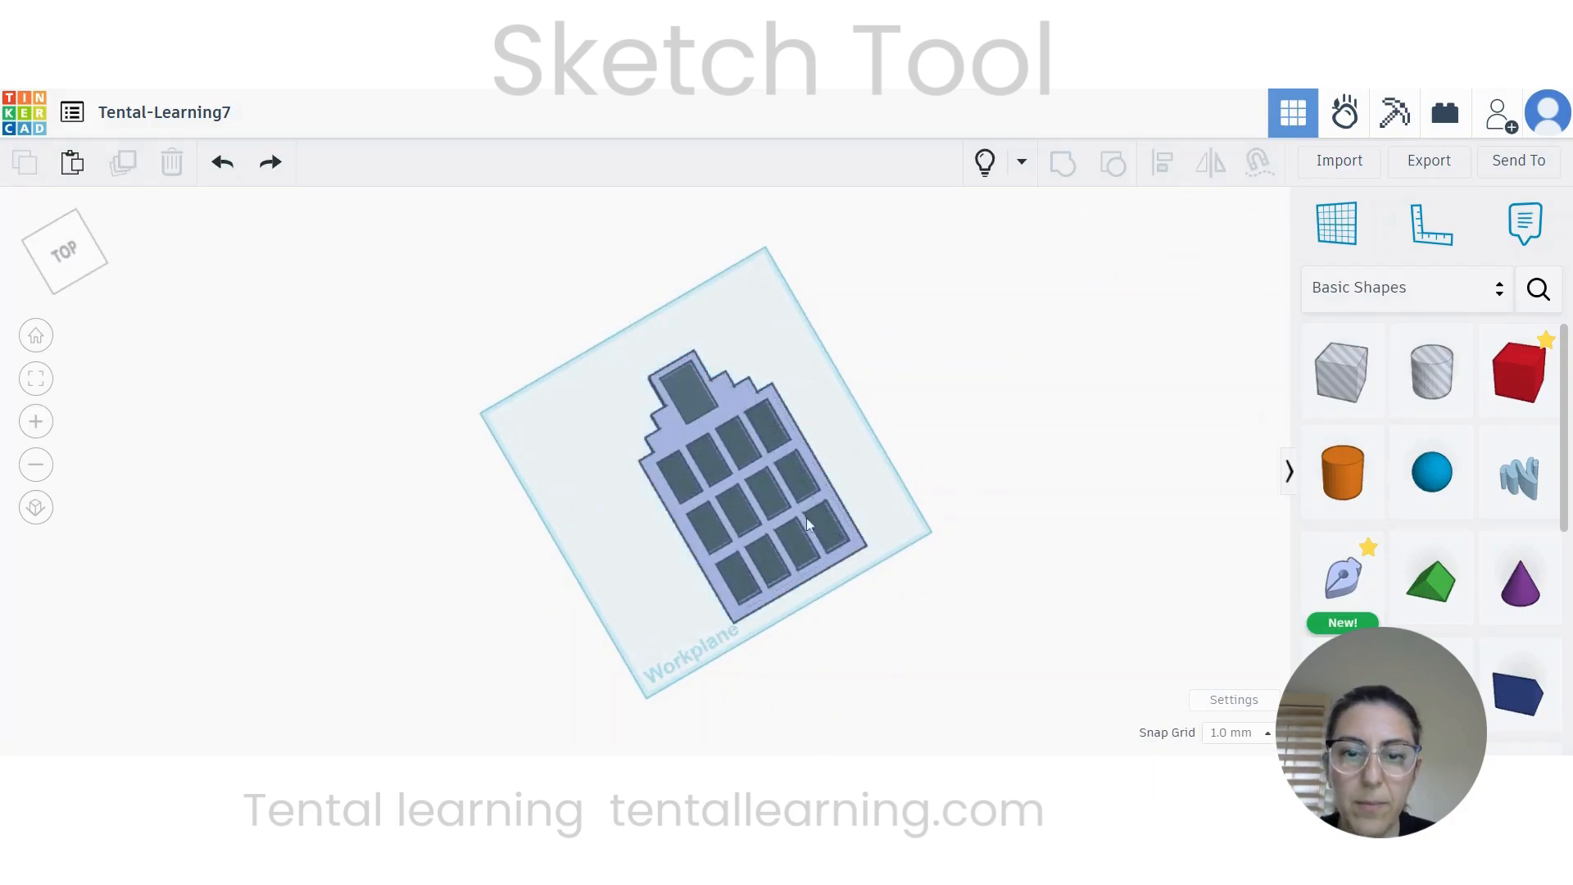
# Step: Edit the stepped facade's body sketch and add a point near the middle of the gable's top edge
pyautogui.scroll(3, 807, 518)
pyautogui.moveTo(792, 439); pyautogui.dragTo(796, 570, button='middle')
pyautogui.click(724, 502)
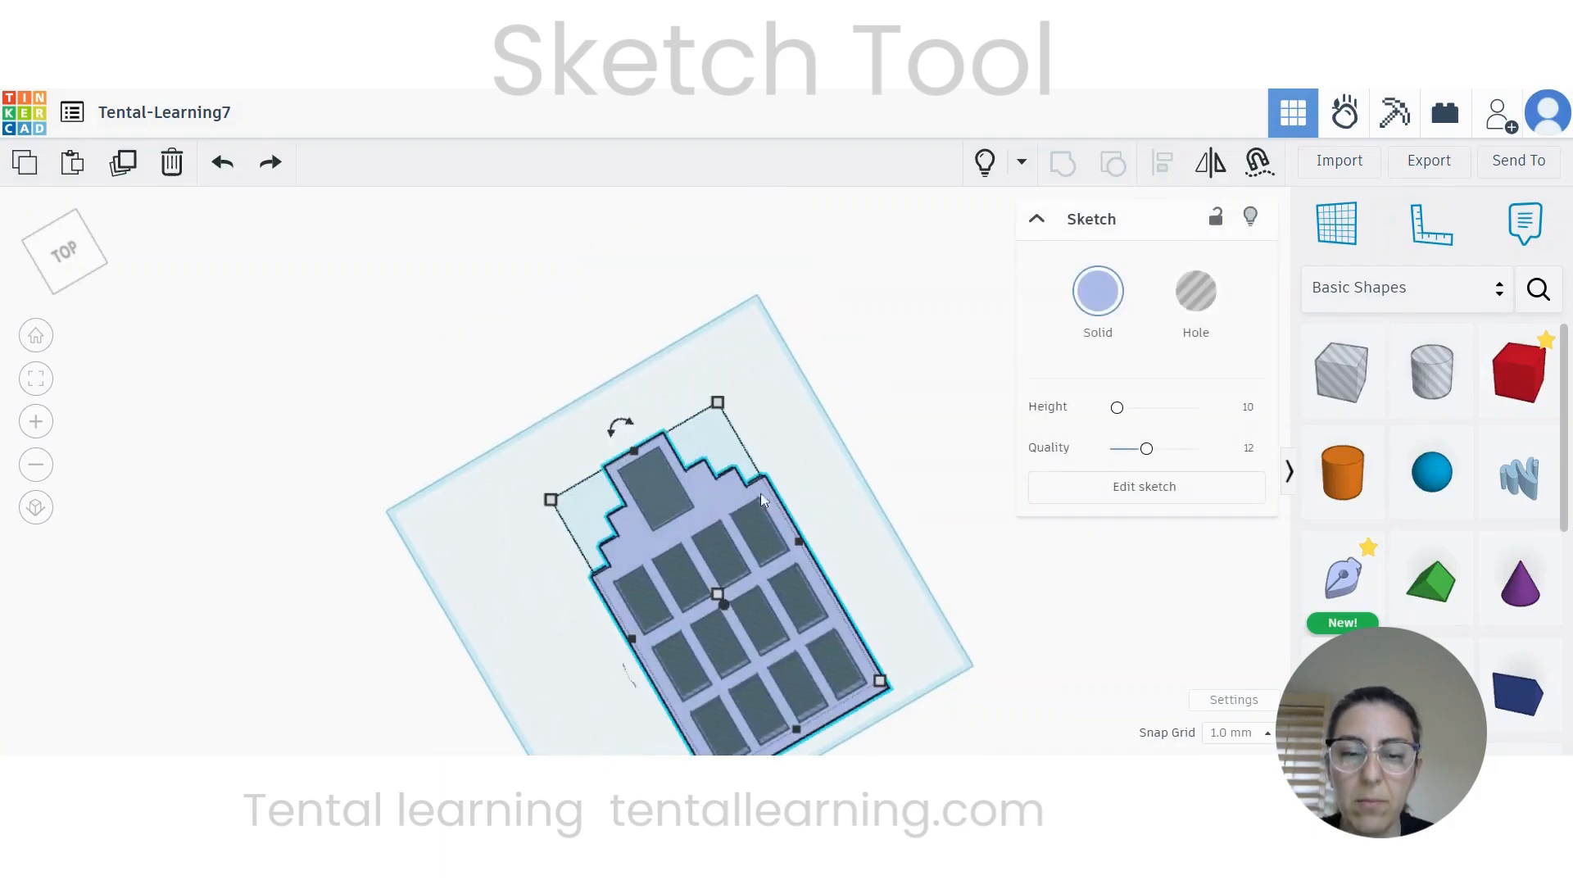
pyautogui.click(1141, 492)
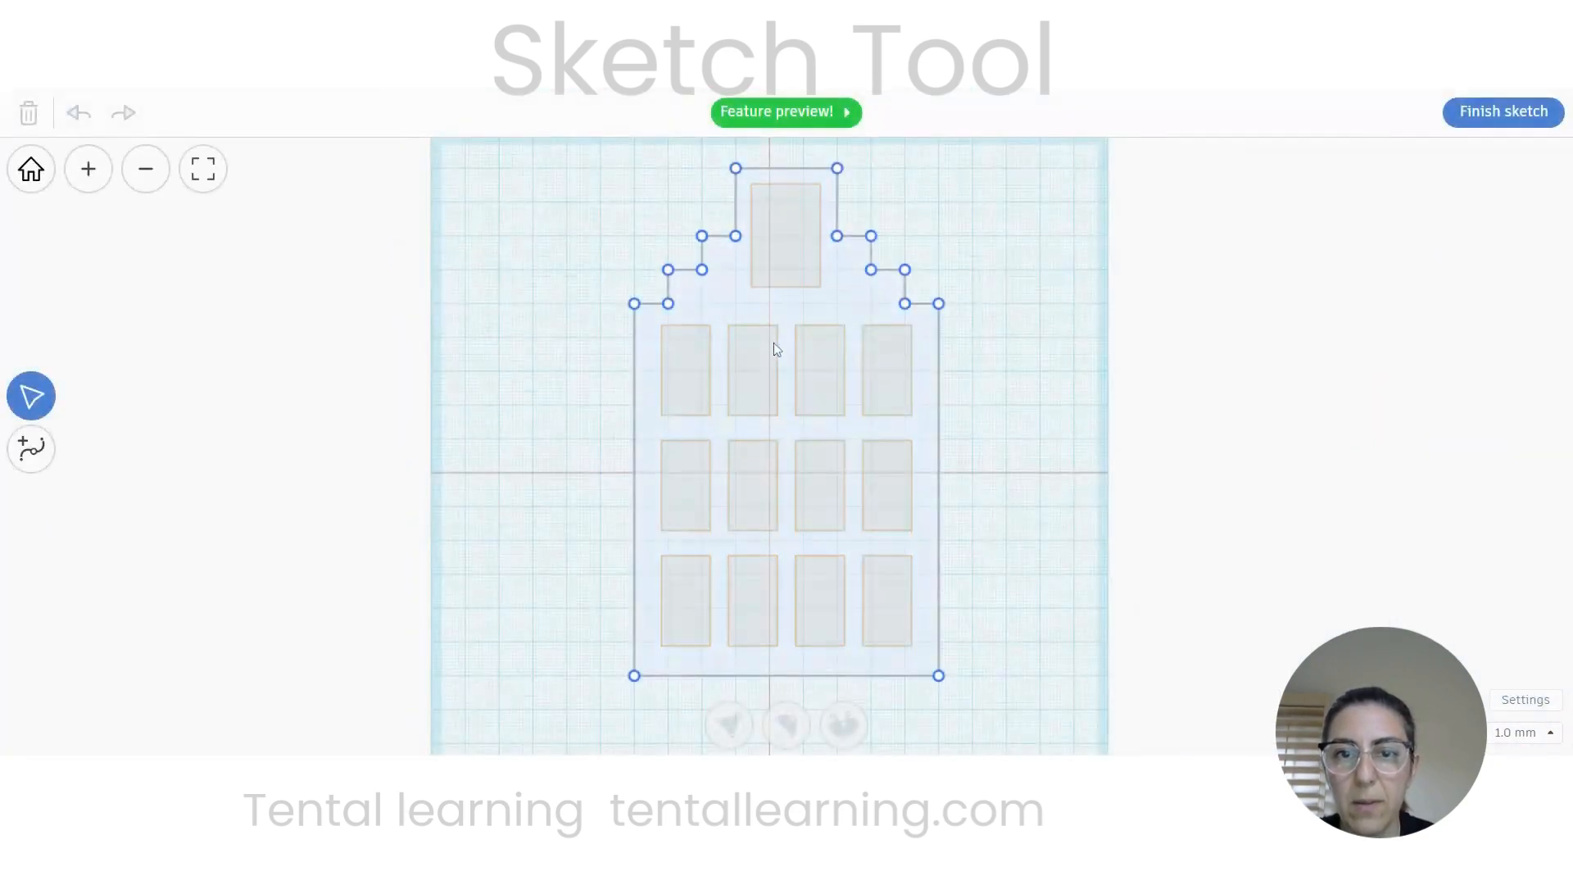
pyautogui.scroll(5, 759, 504)
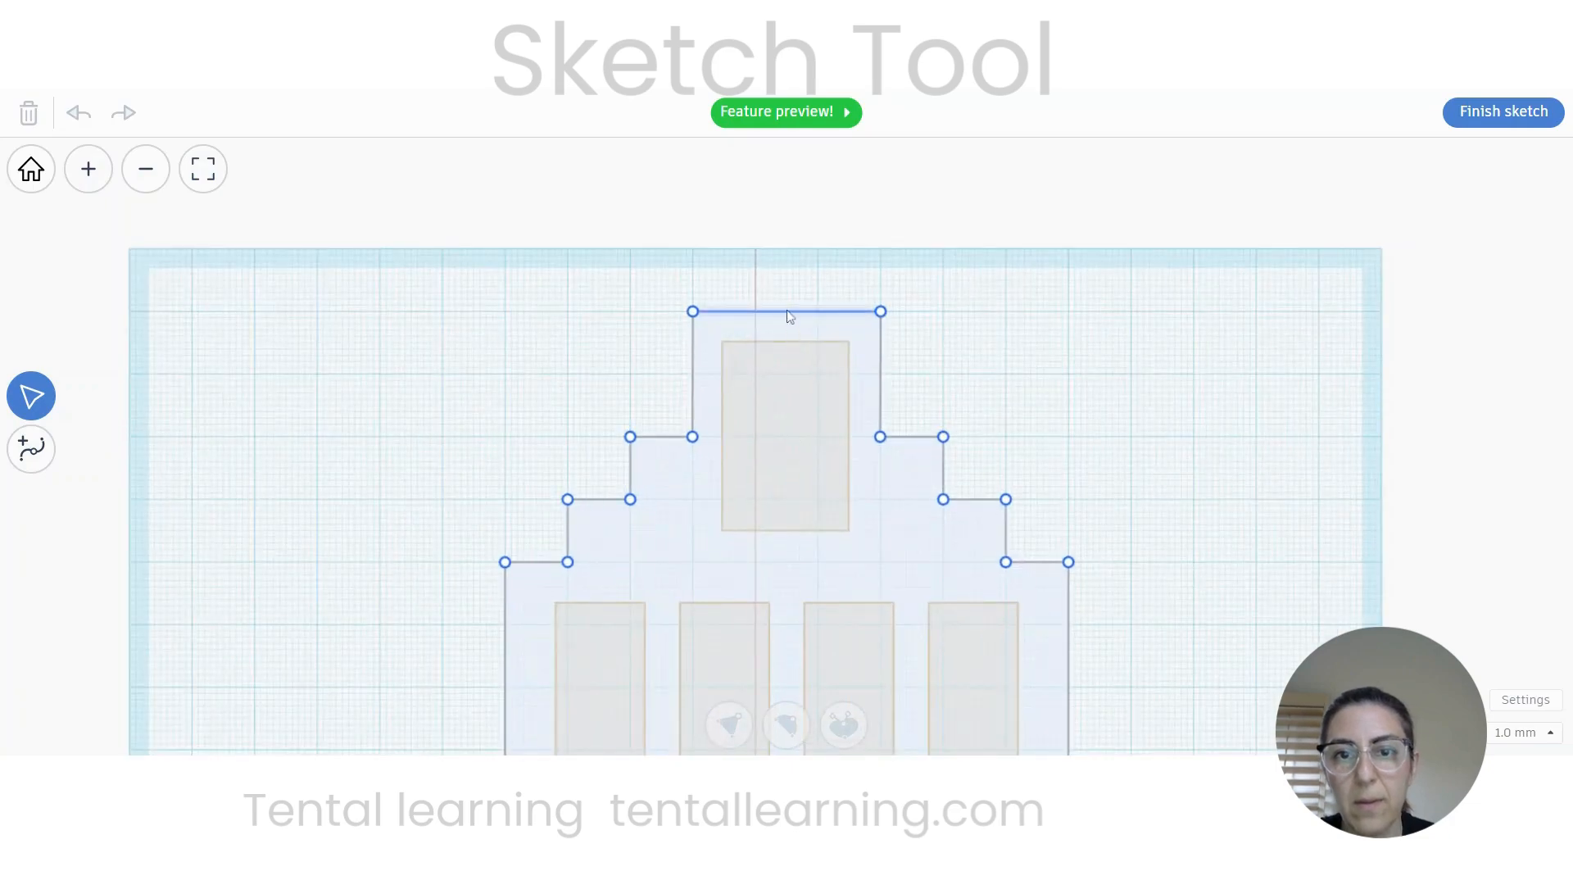
pyautogui.click(32, 448)
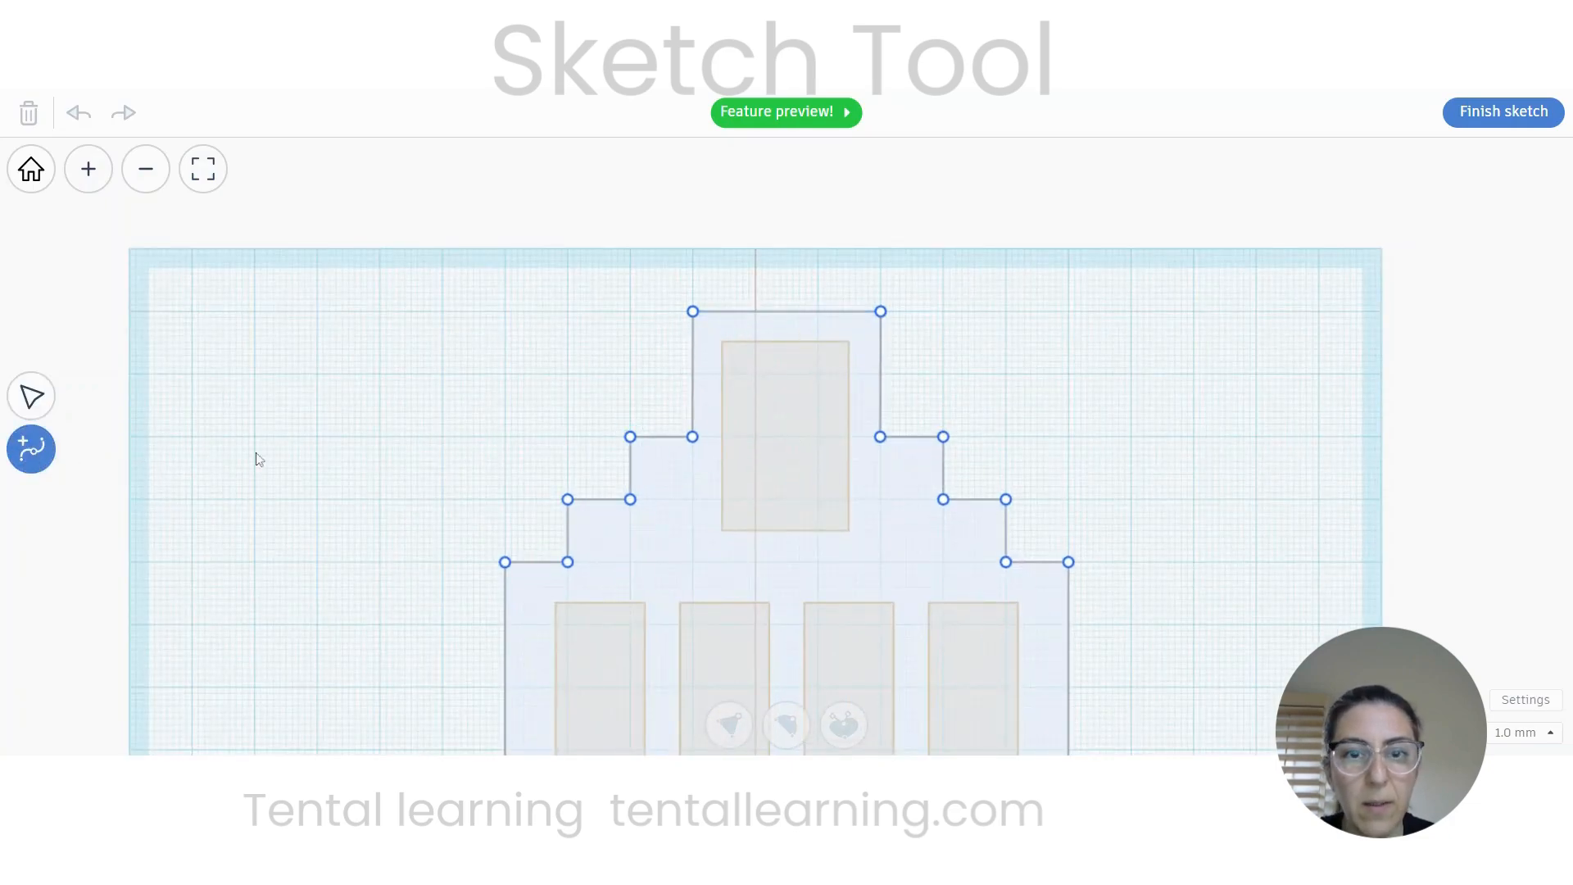
pyautogui.click(782, 312)
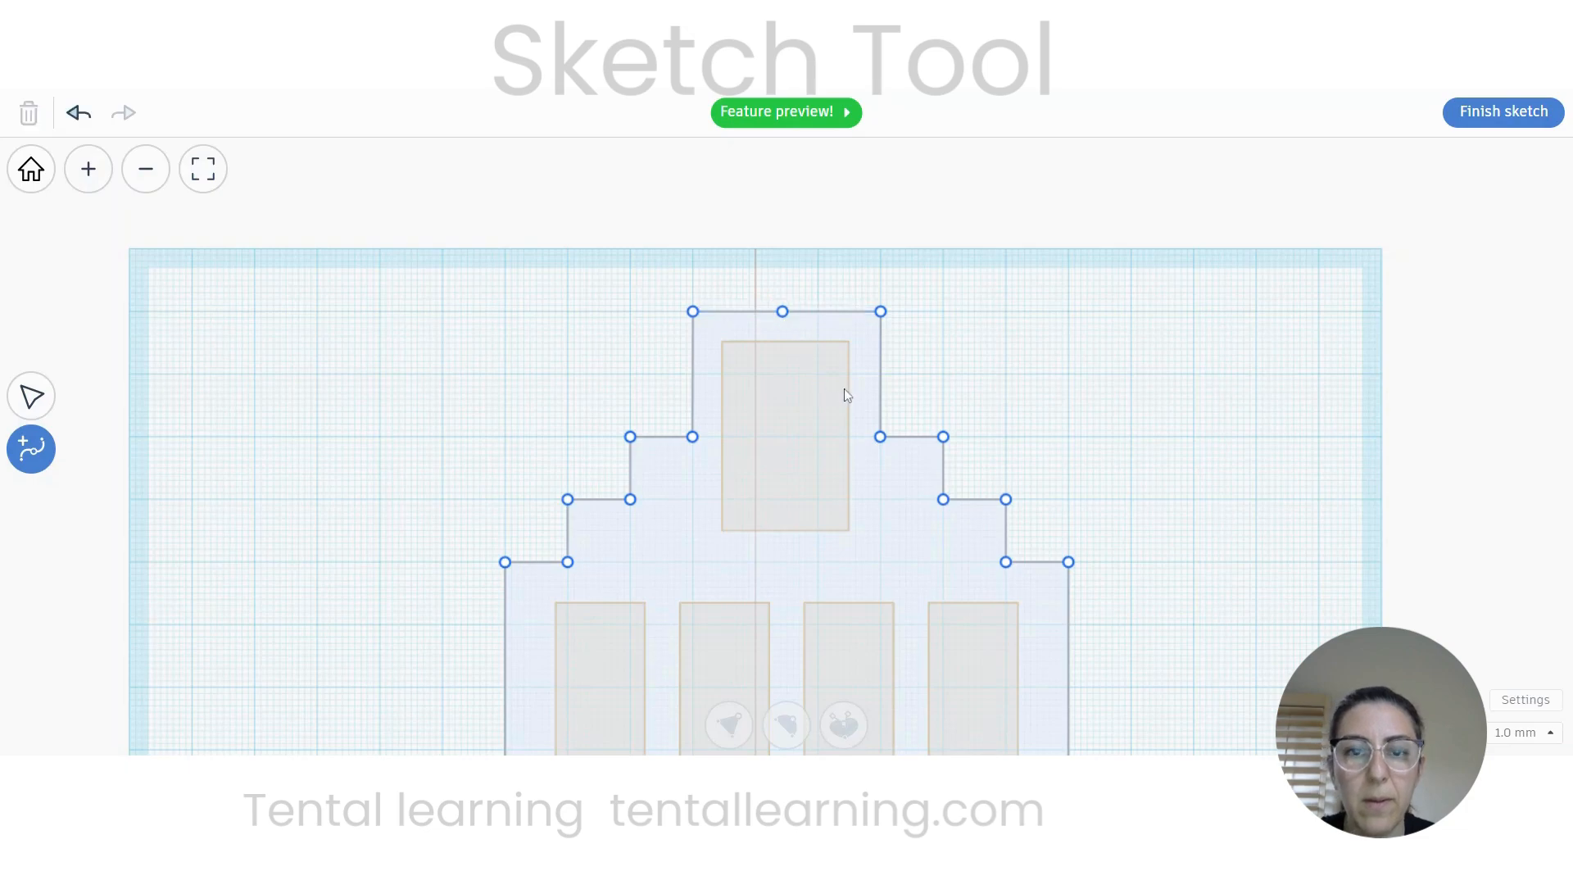
# Step: Raise the added point to just below the workplane's upper edge and center it, shaping the gable top into a symmetrical peak
pyautogui.scroll(7, 844, 388)
pyautogui.moveTo(748, 313); pyautogui.dragTo(748, 506, button='middle')
pyautogui.scroll(1, 749, 494)
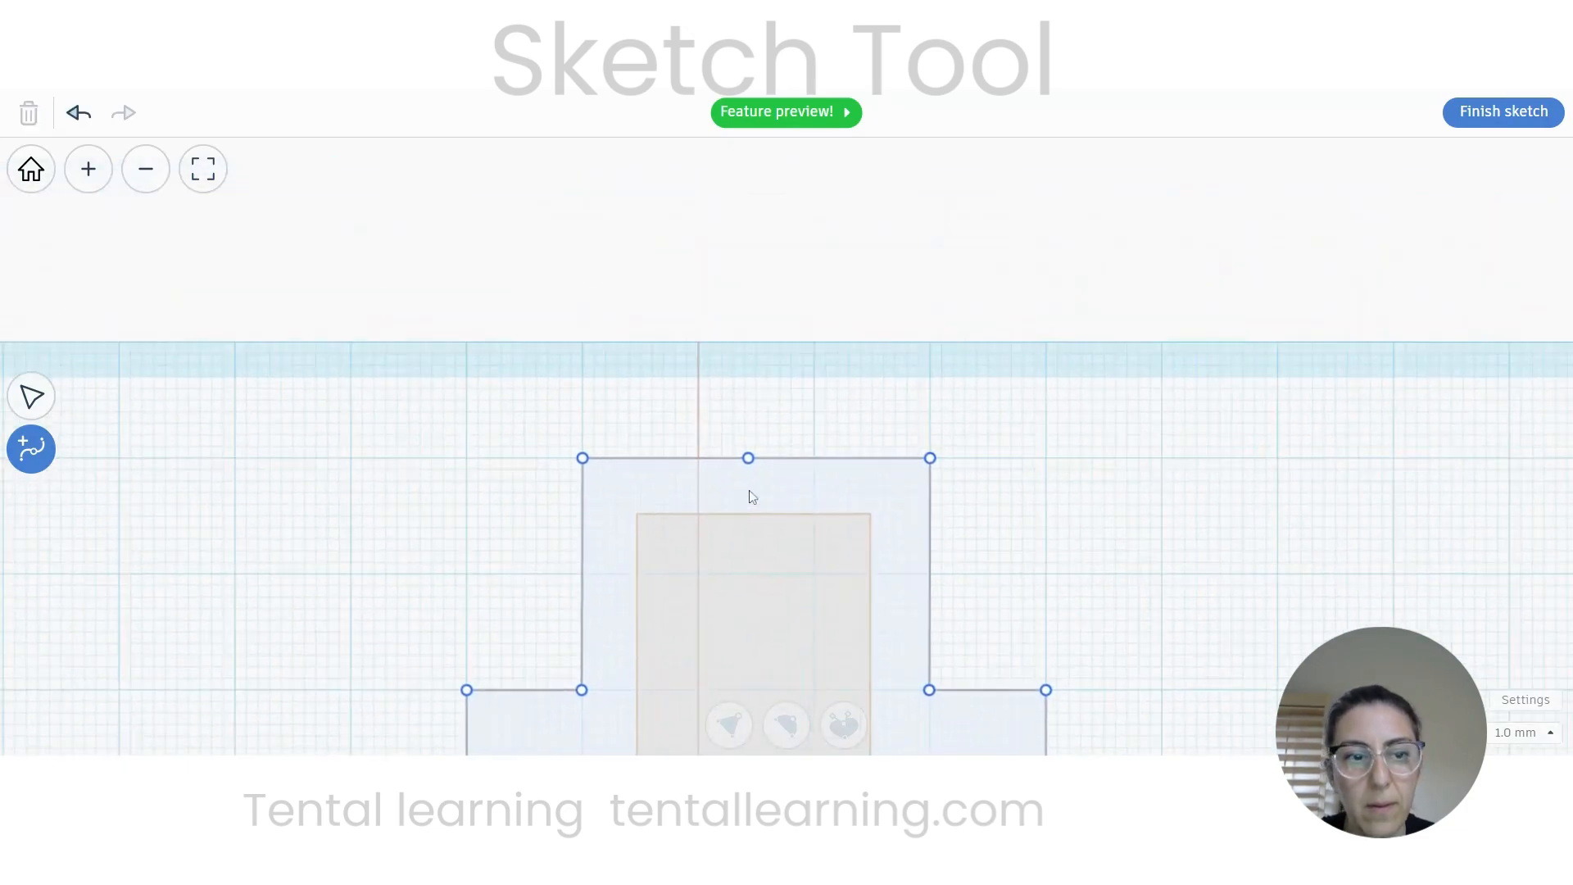
pyautogui.click(31, 397)
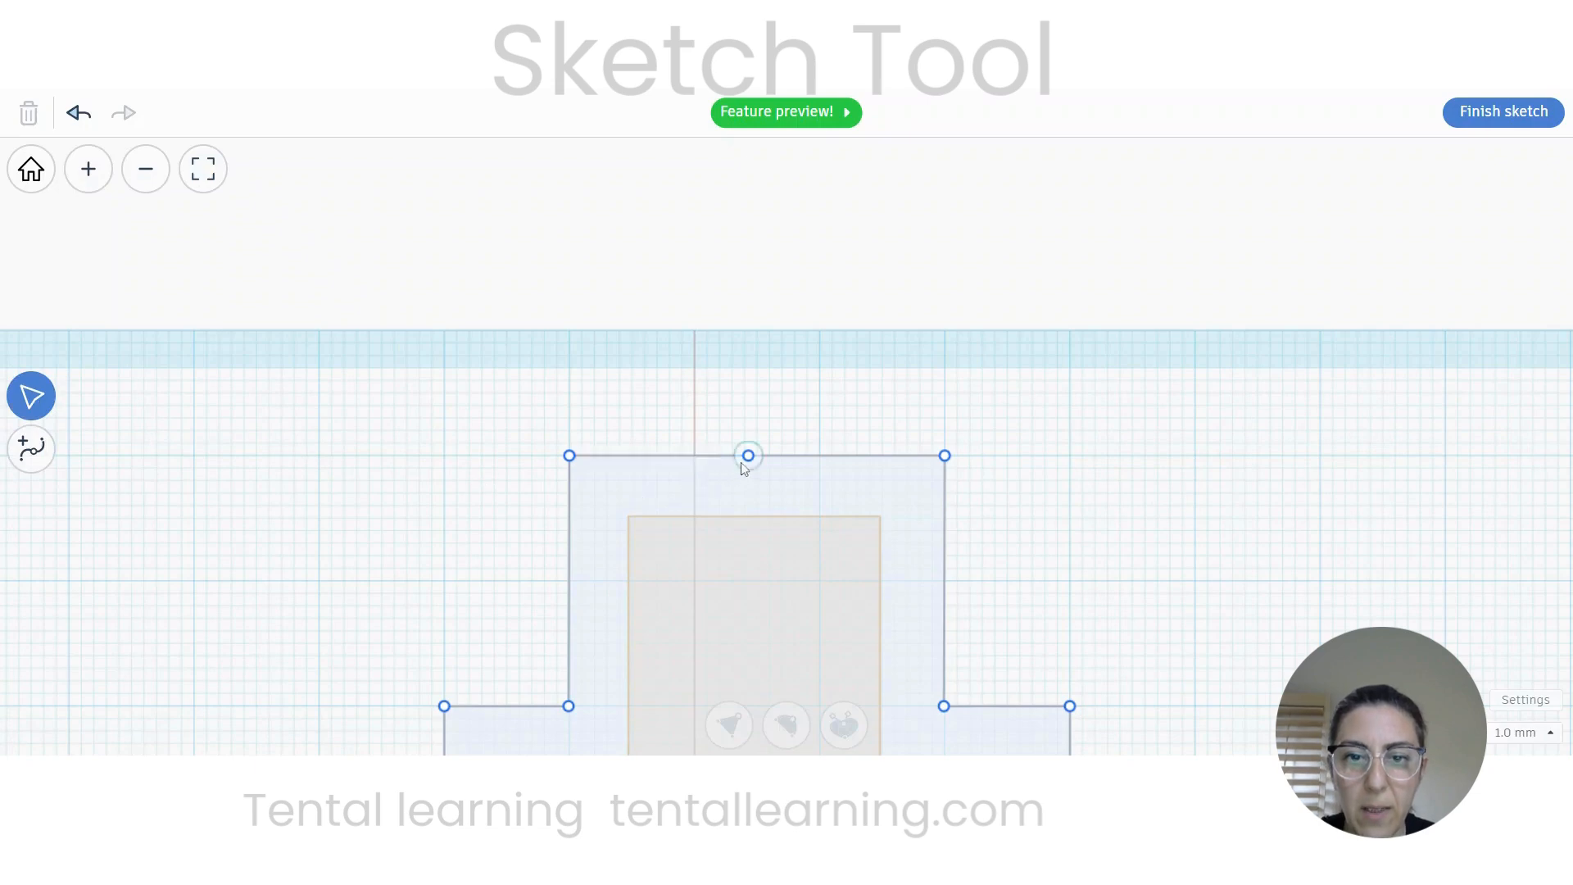
pyautogui.moveTo(742, 463); pyautogui.dragTo(757, 360)
pyautogui.scroll(-5, 845, 560)
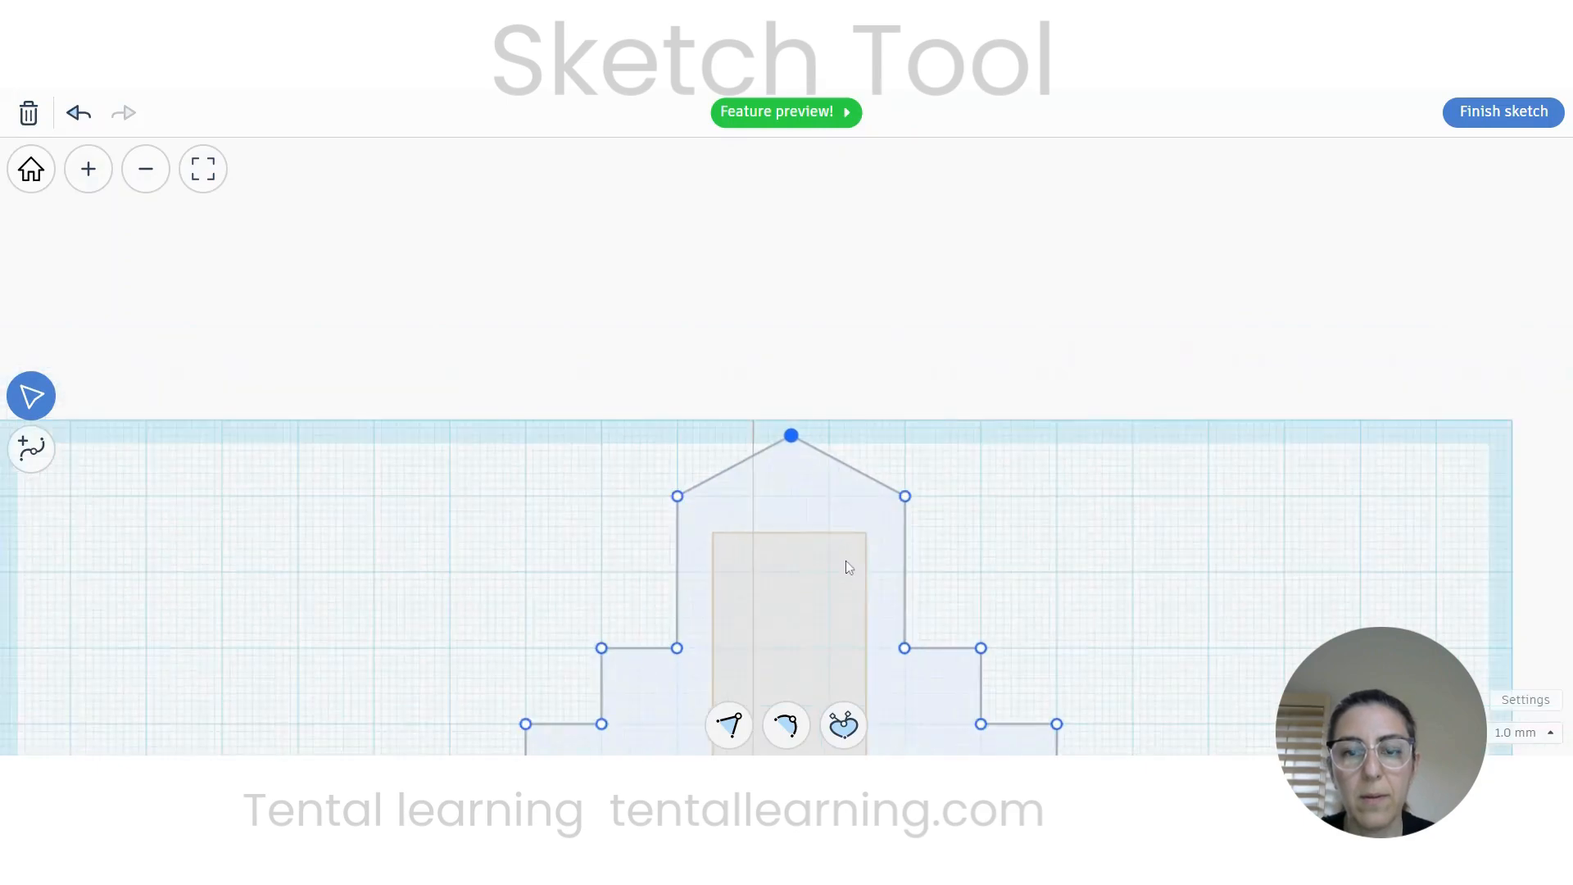
# Step: Convert the gable's peak point from a sharp corner to a smooth curve to round the top
pyautogui.moveTo(871, 657); pyautogui.dragTo(823, 244, button='middle')
pyautogui.scroll(-4, 822, 279)
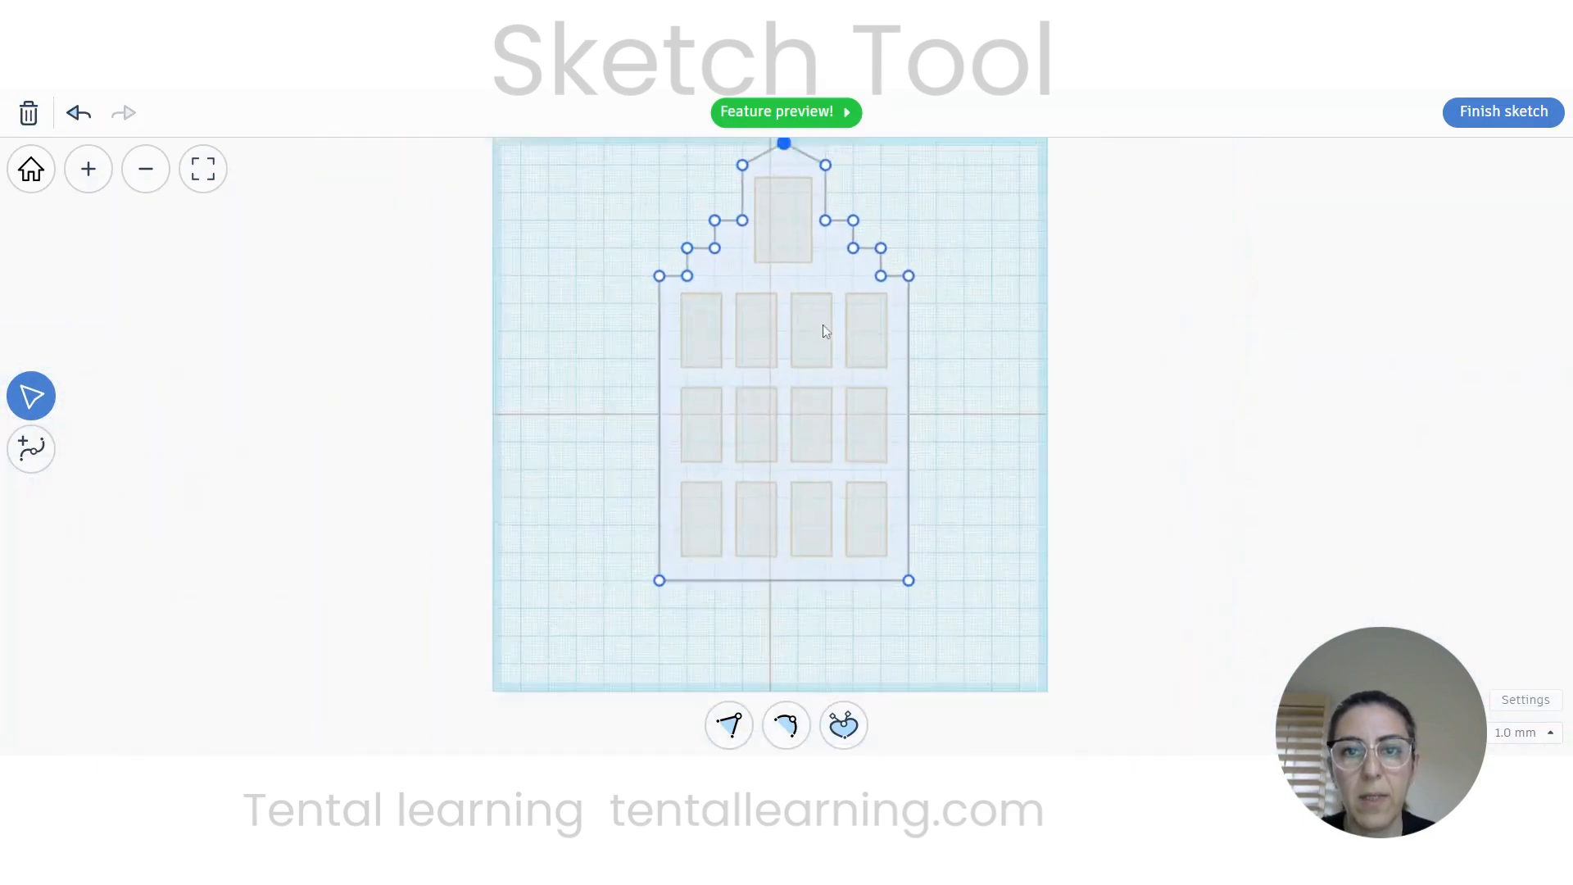
pyautogui.click(787, 725)
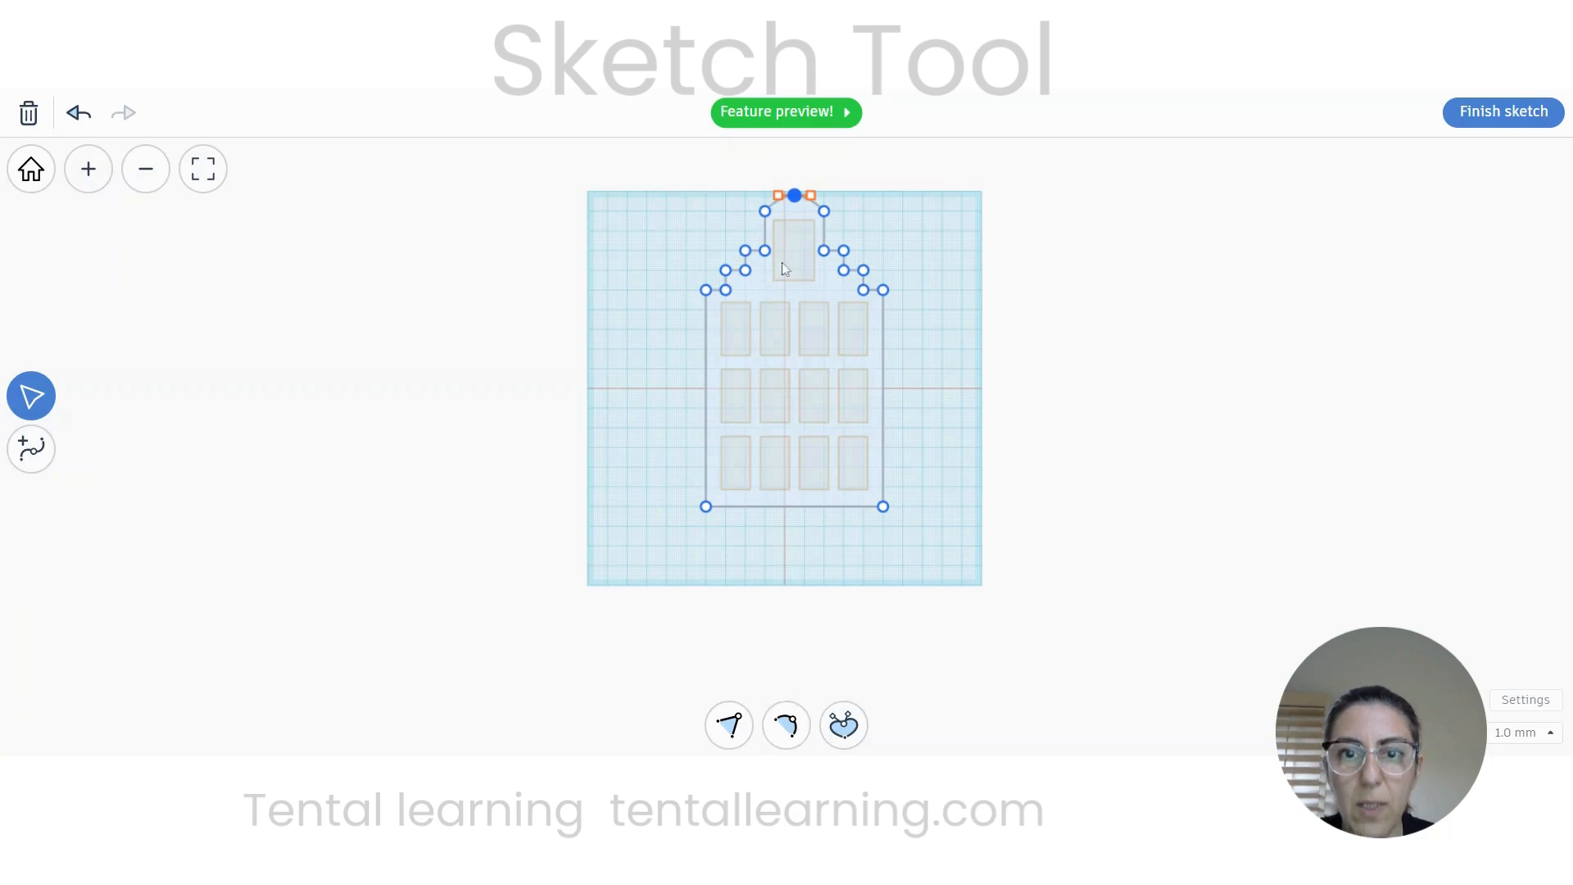
# Step: Make the six outer step corners on both sides of the gable curved and finish the body sketch
pyautogui.scroll(3, 876, 259)
pyautogui.moveTo(857, 232); pyautogui.dragTo(857, 359, button='middle')
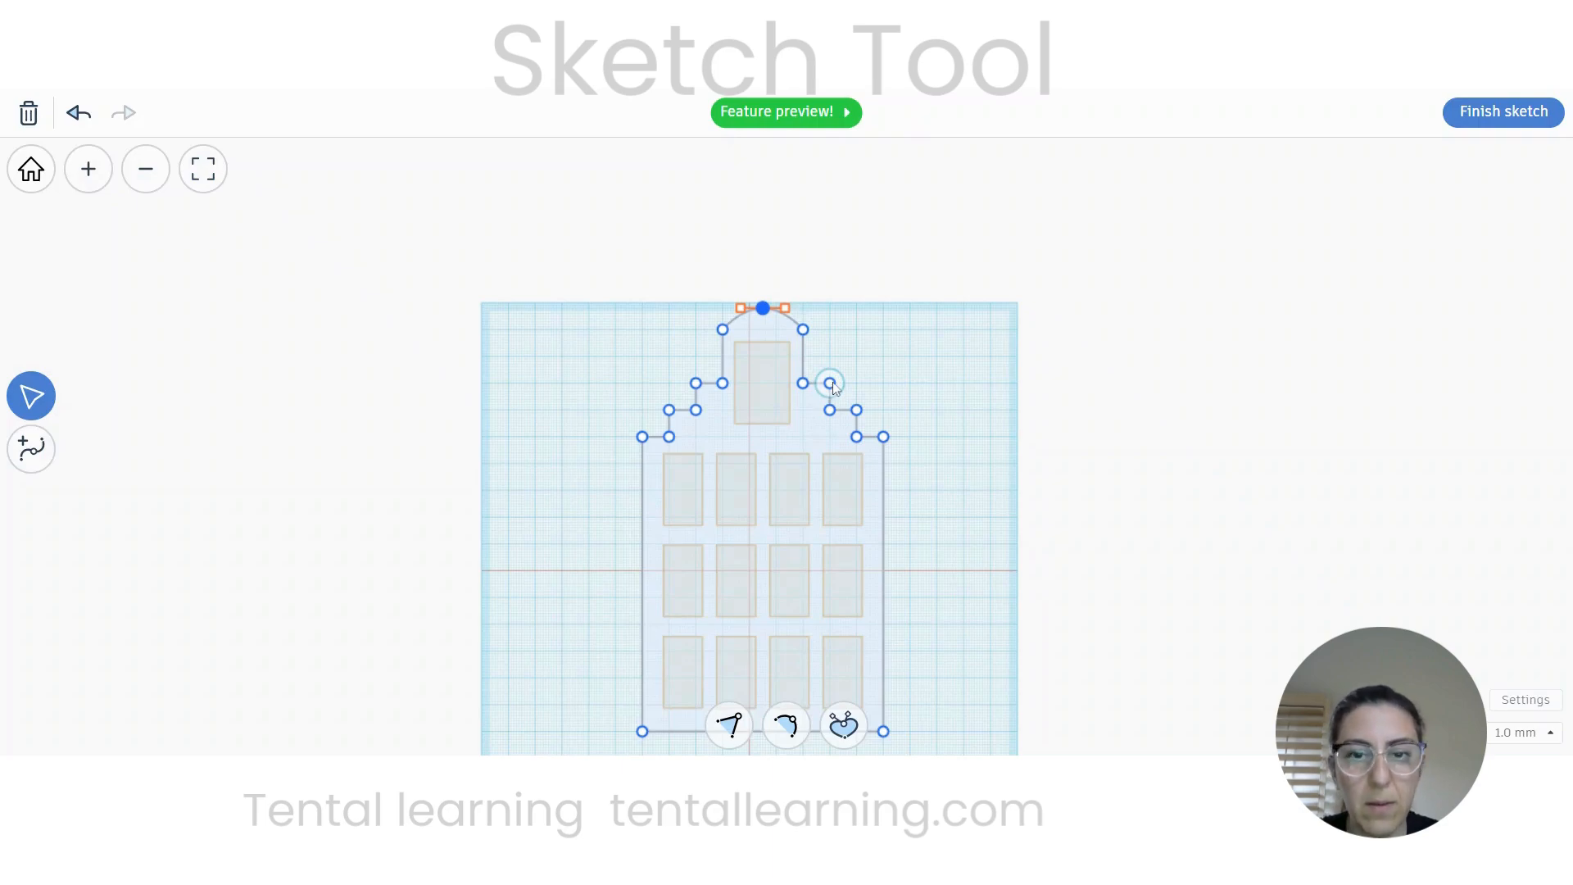
pyautogui.click(831, 384)
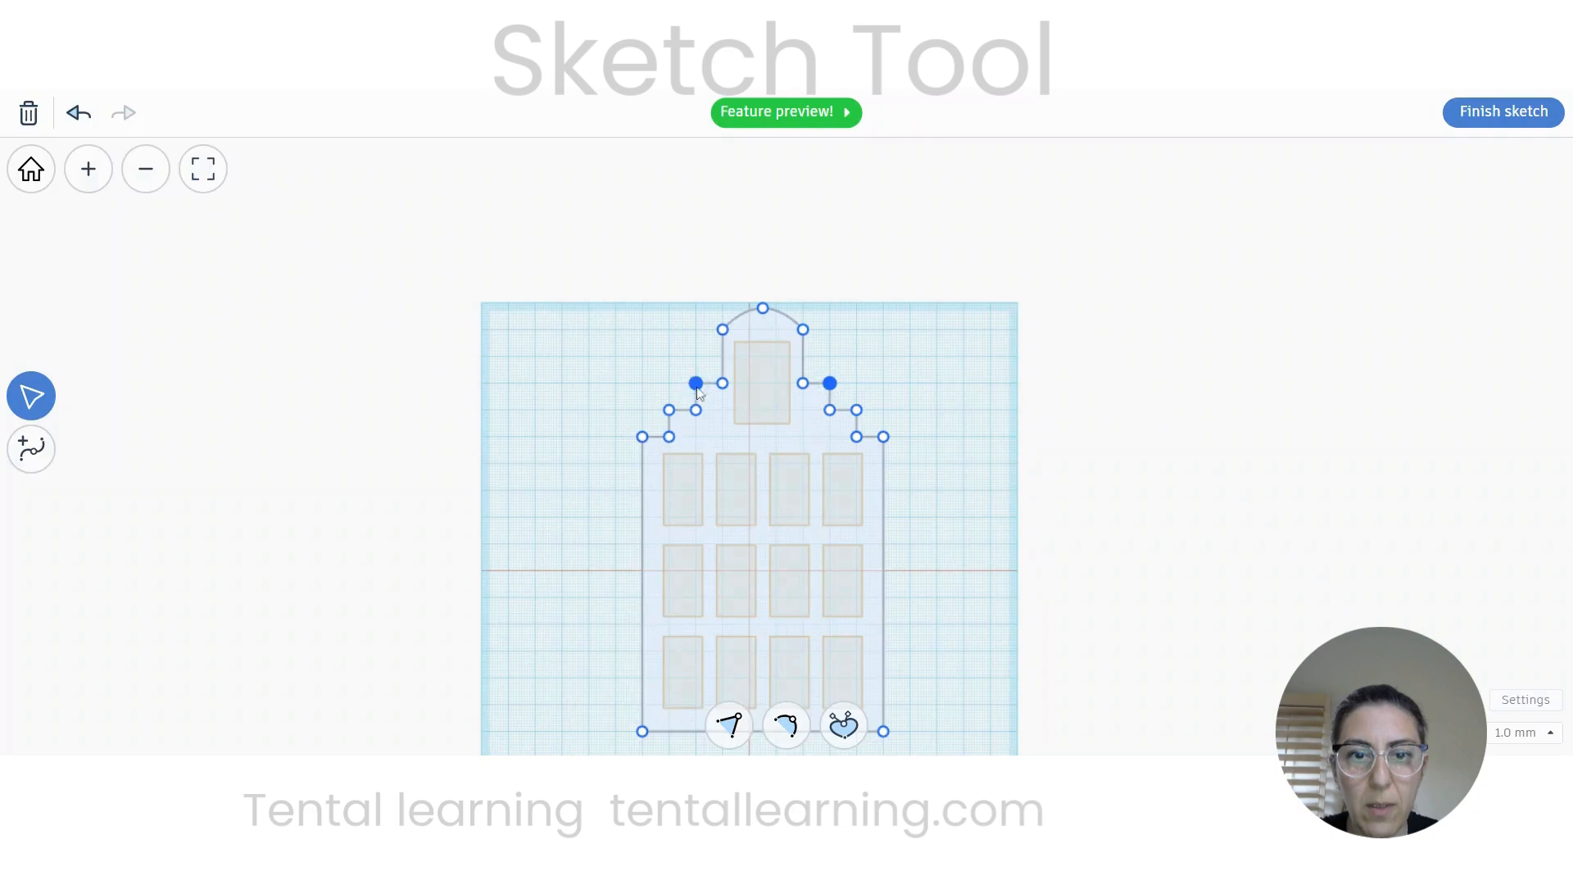
pyautogui.keyDown('shift'); pyautogui.click(670, 409); pyautogui.keyUp('shift')
pyautogui.keyDown('shift'); pyautogui.click(856, 410); pyautogui.keyUp('shift')
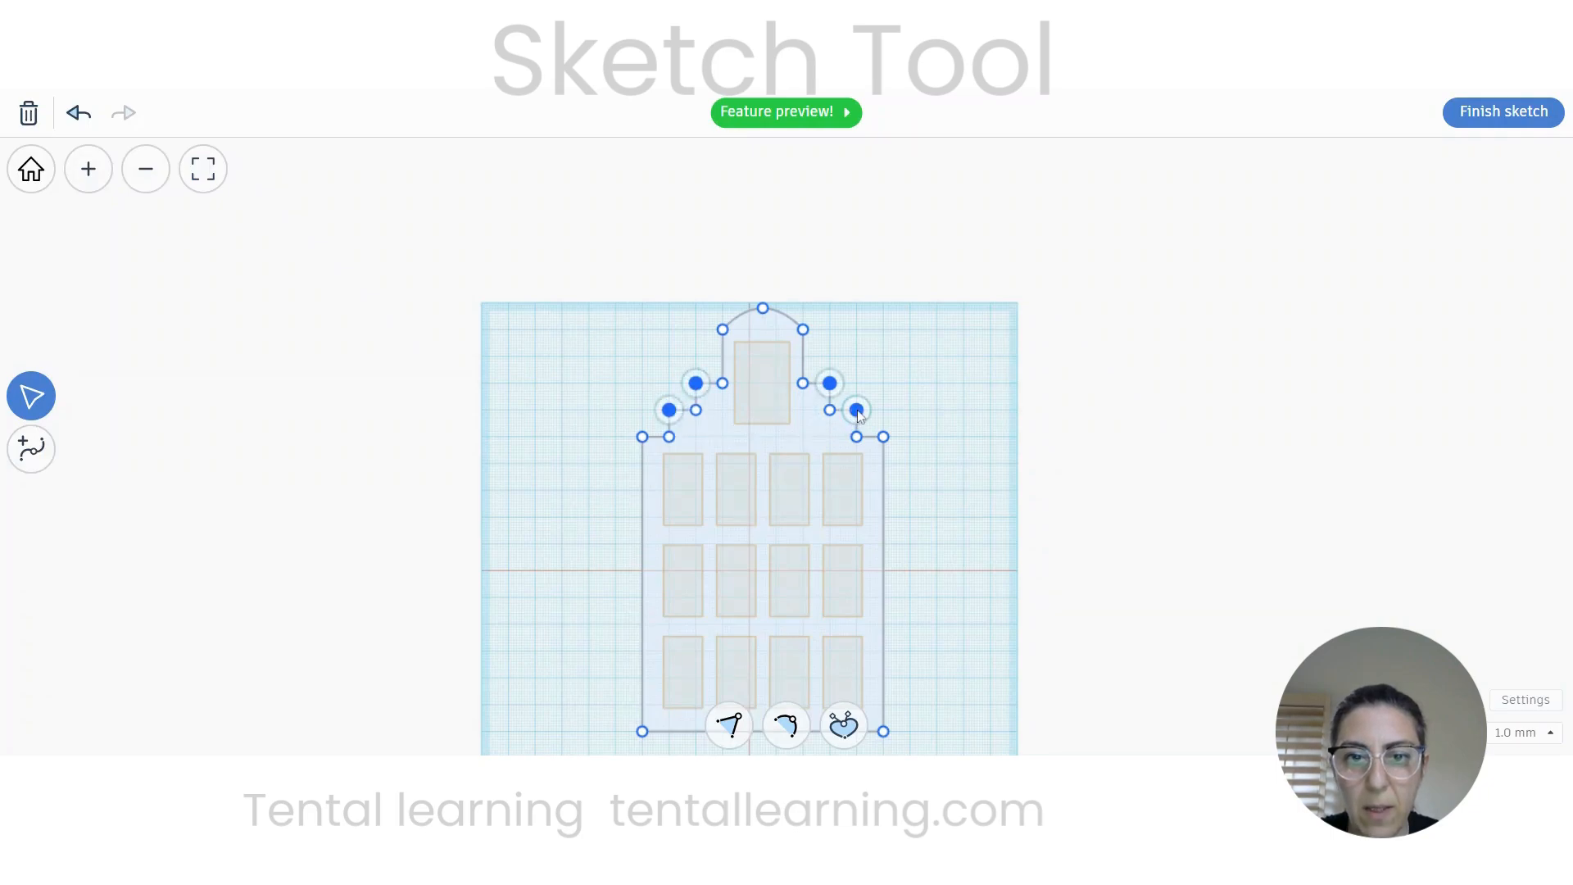
pyautogui.keyDown('shift'); pyautogui.click(642, 437); pyautogui.keyUp('shift')
pyautogui.click(787, 725)
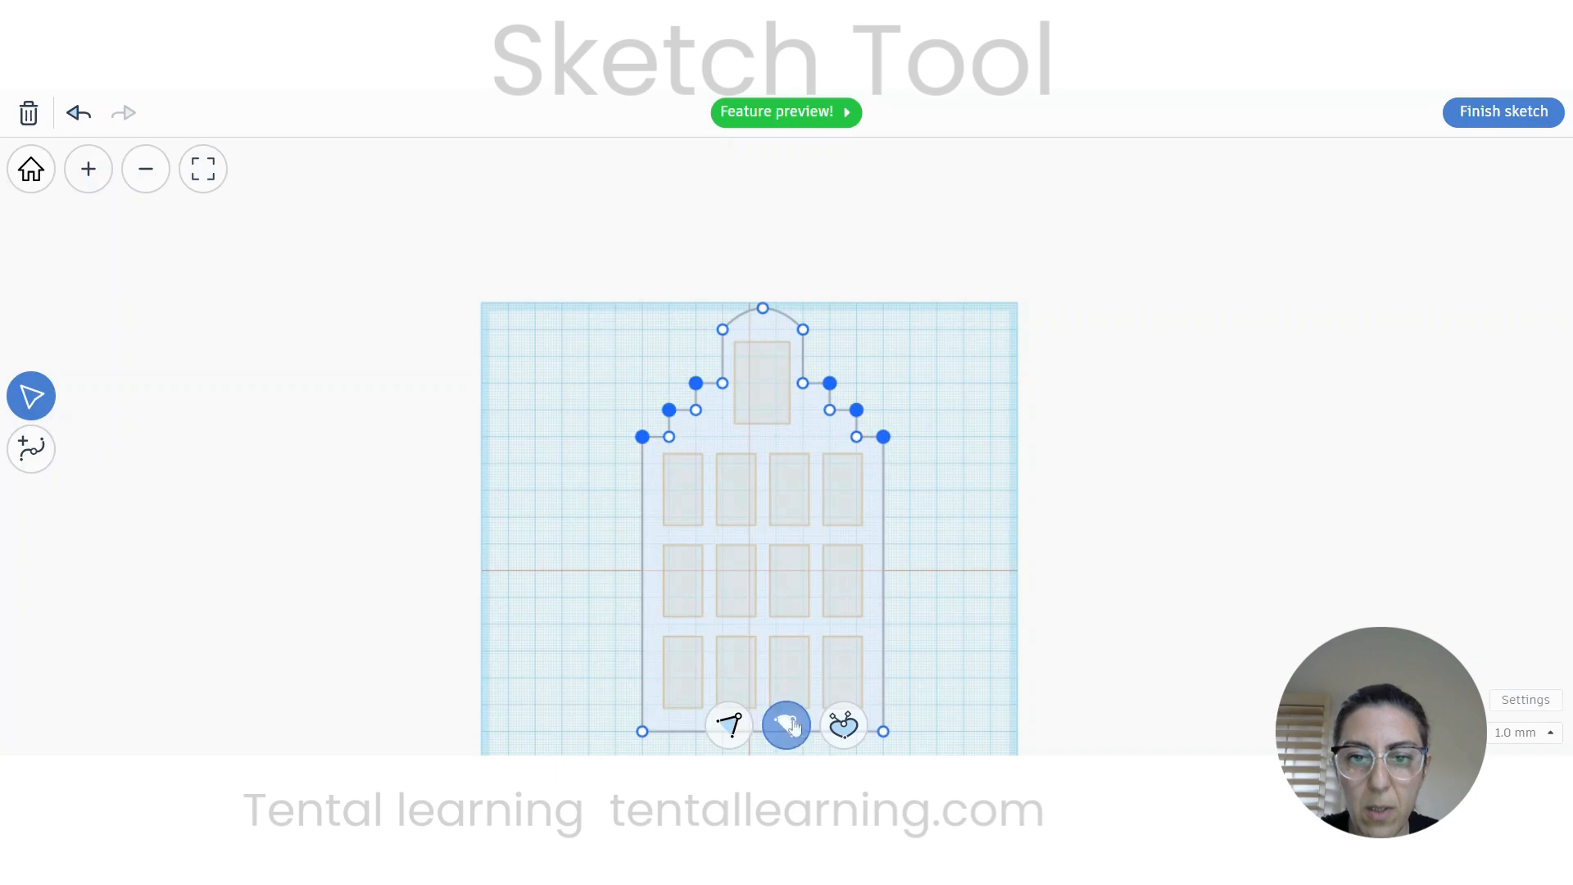
pyautogui.click(945, 361)
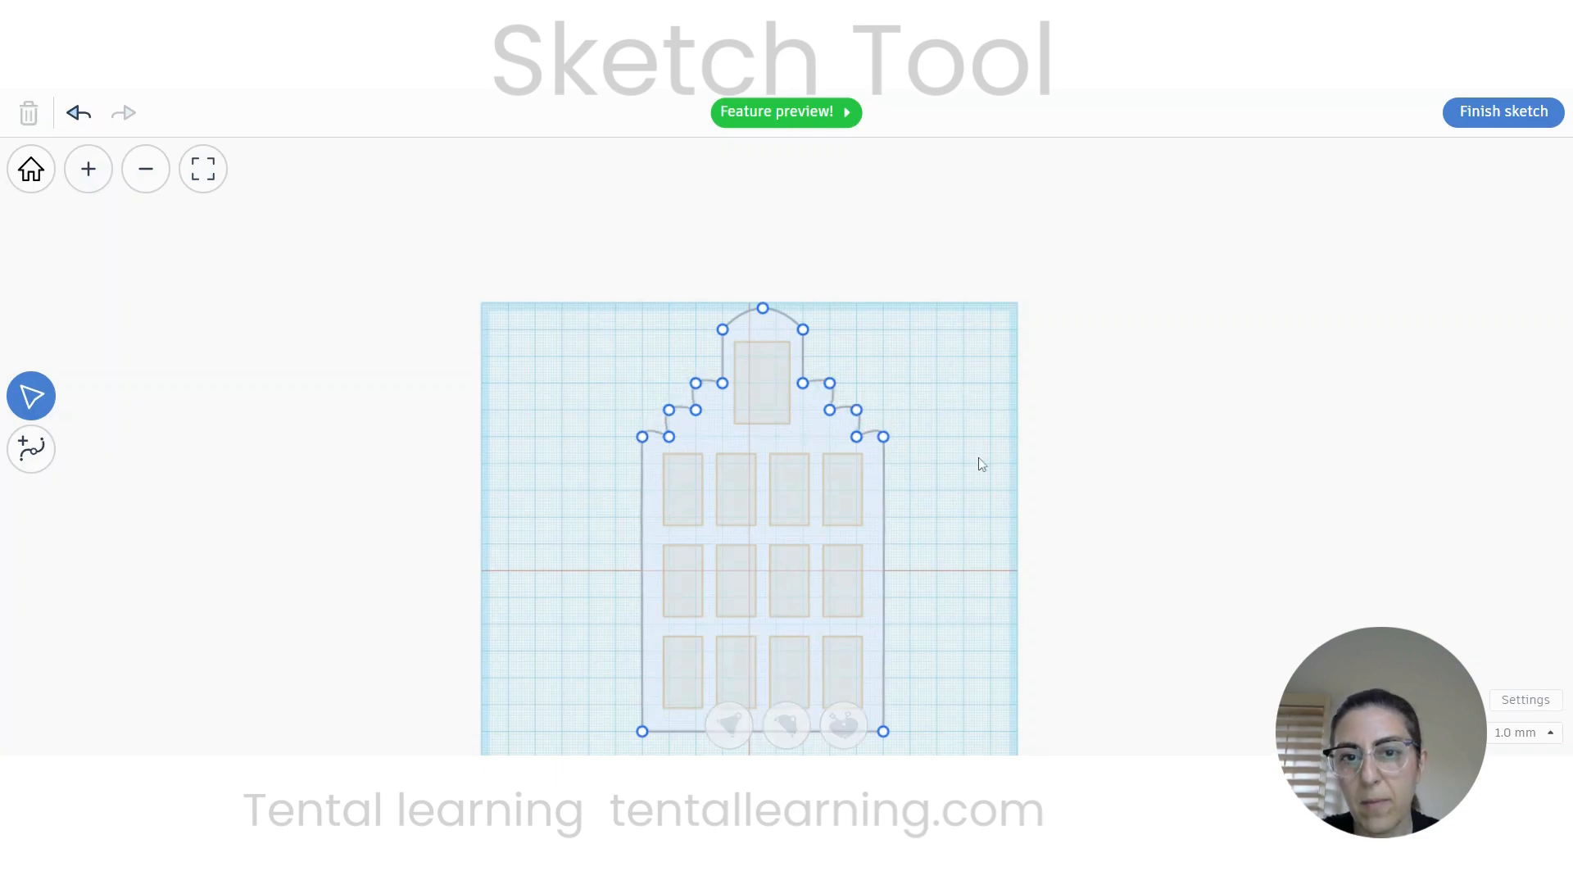
pyautogui.scroll(3, 980, 462)
pyautogui.moveTo(959, 393); pyautogui.dragTo(1023, 511, button='middle')
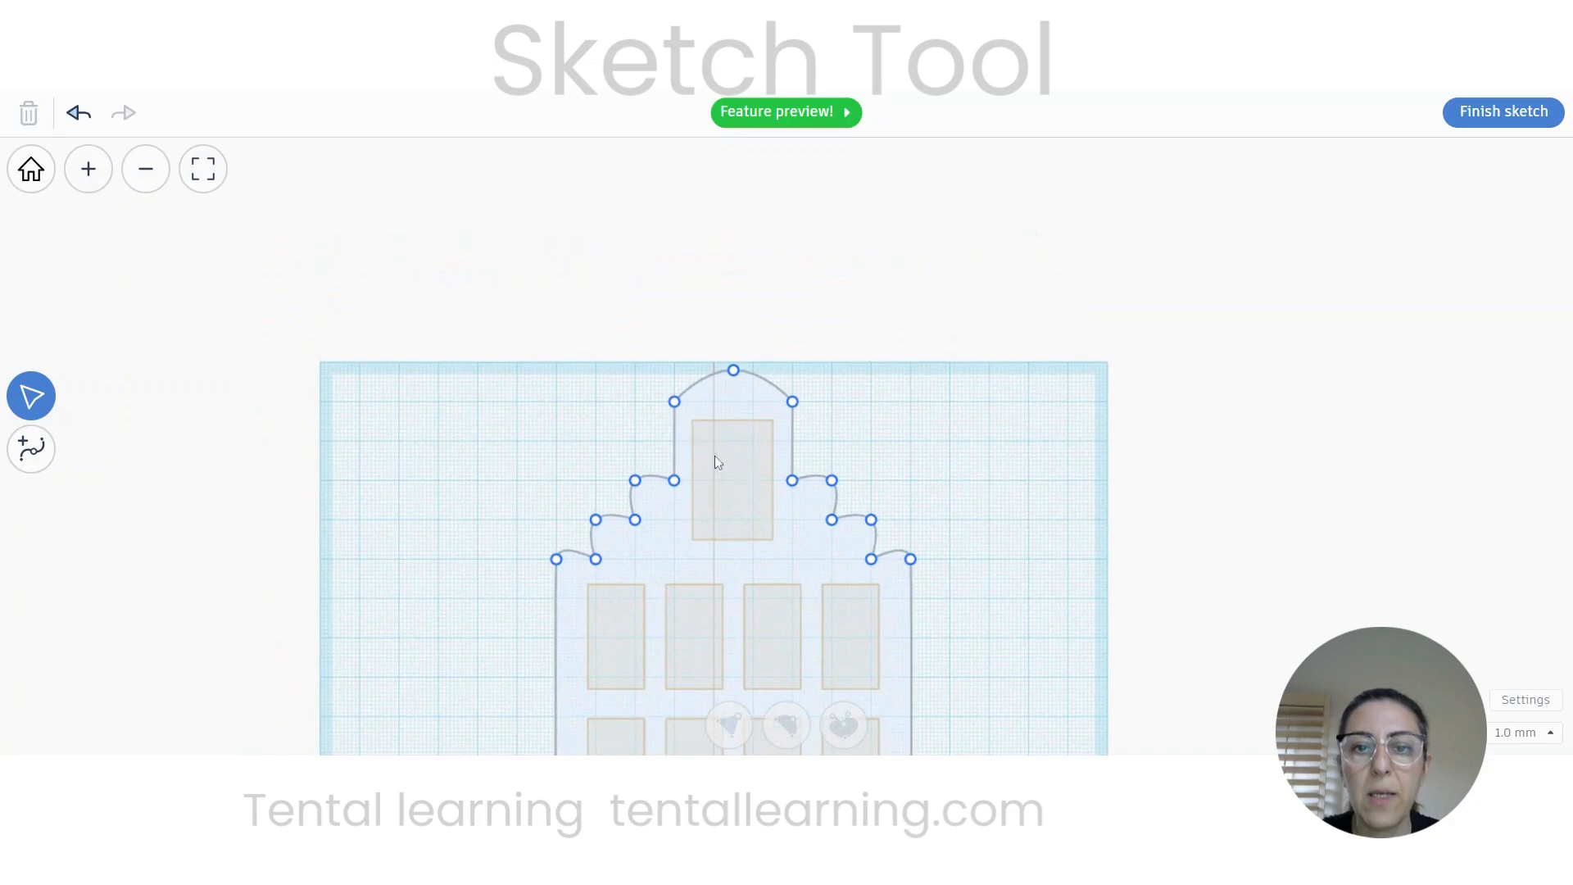
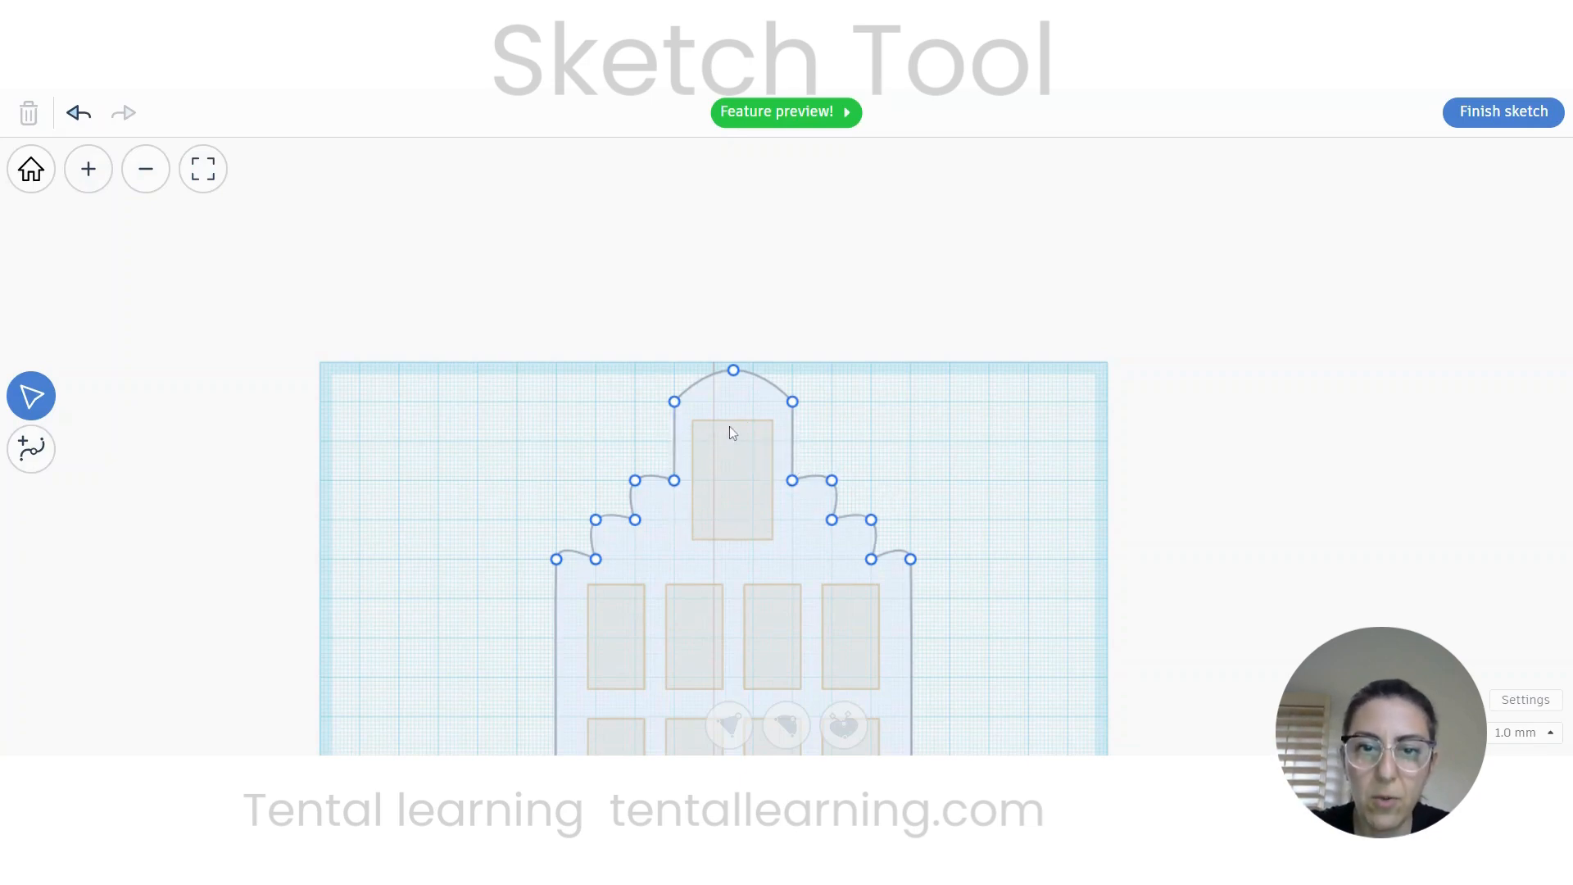
pyautogui.click(1502, 112)
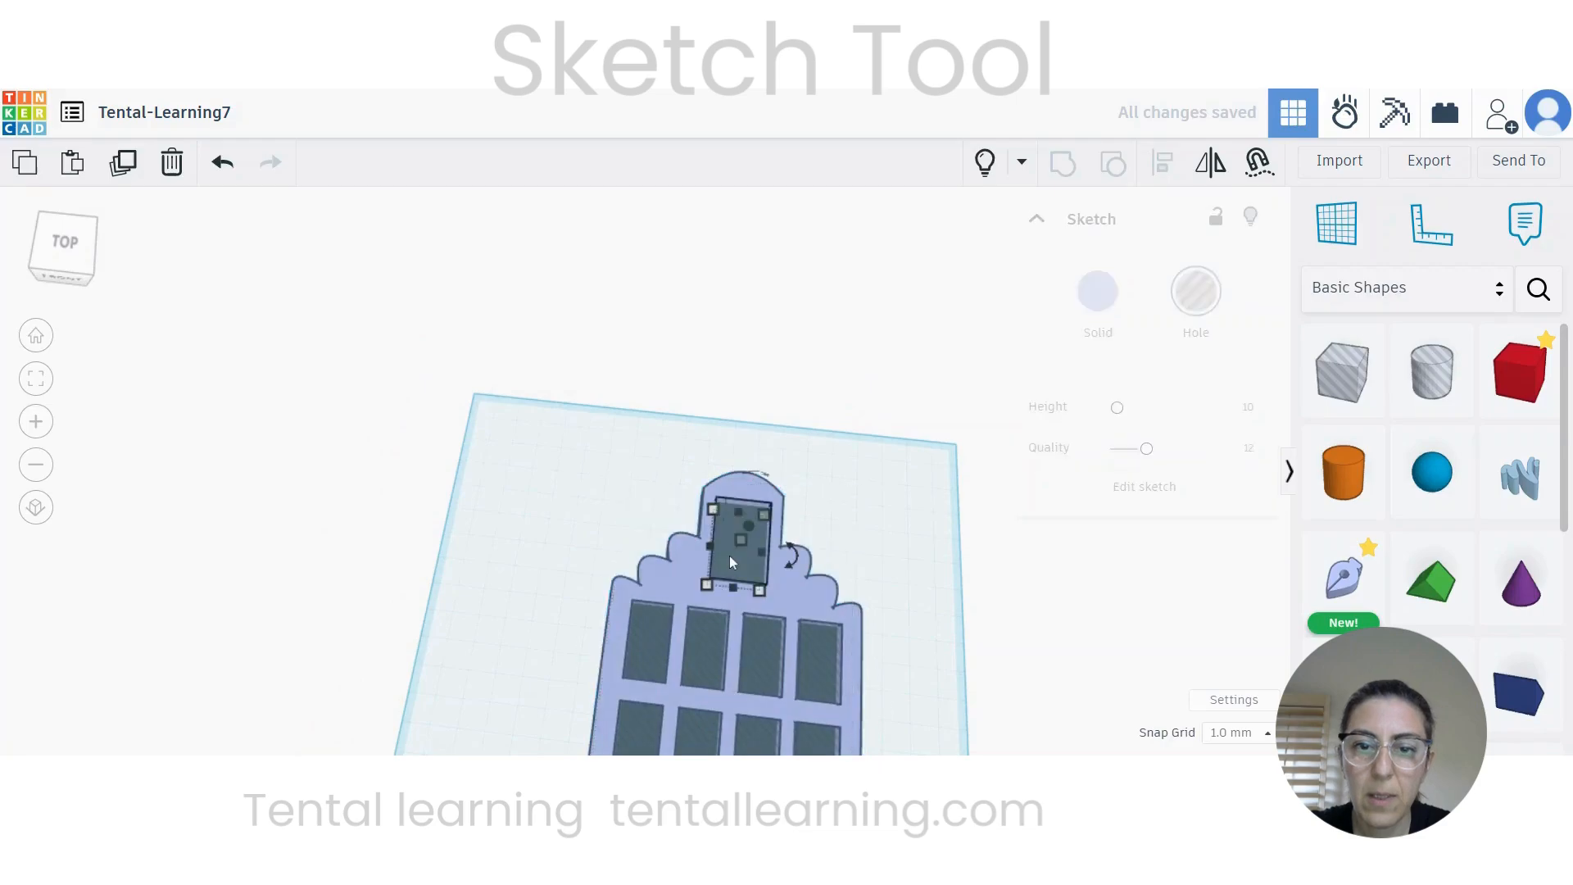
# Step: Edit the gable window hole's sketch, add a point at the middle of its top edge and raise it into a centered peak
pyautogui.click(1143, 487)
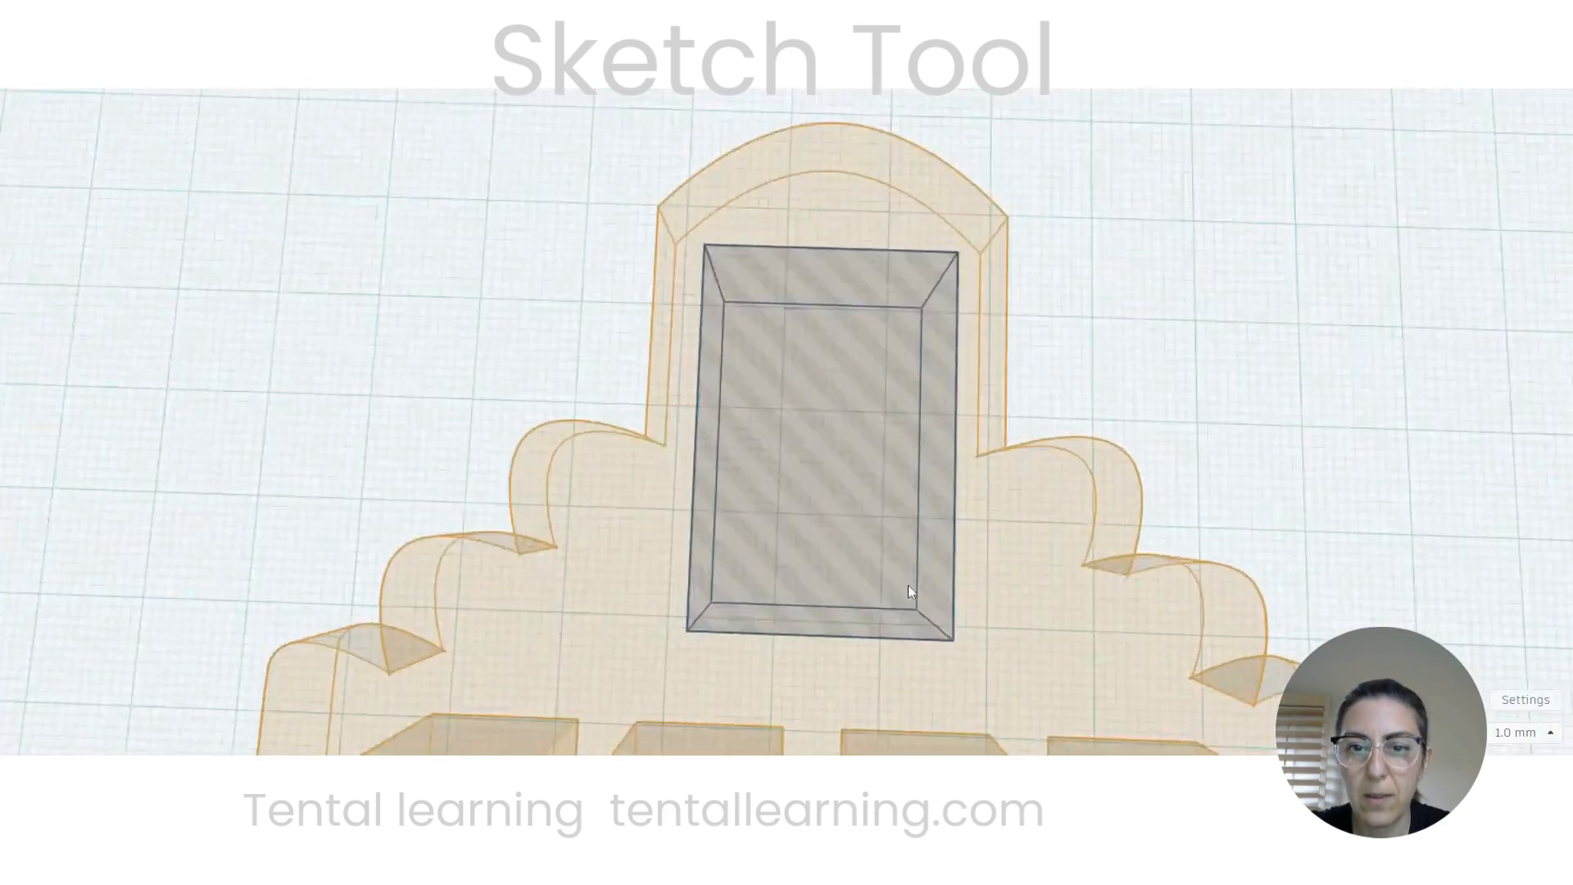
pyautogui.scroll(-5, 844, 607)
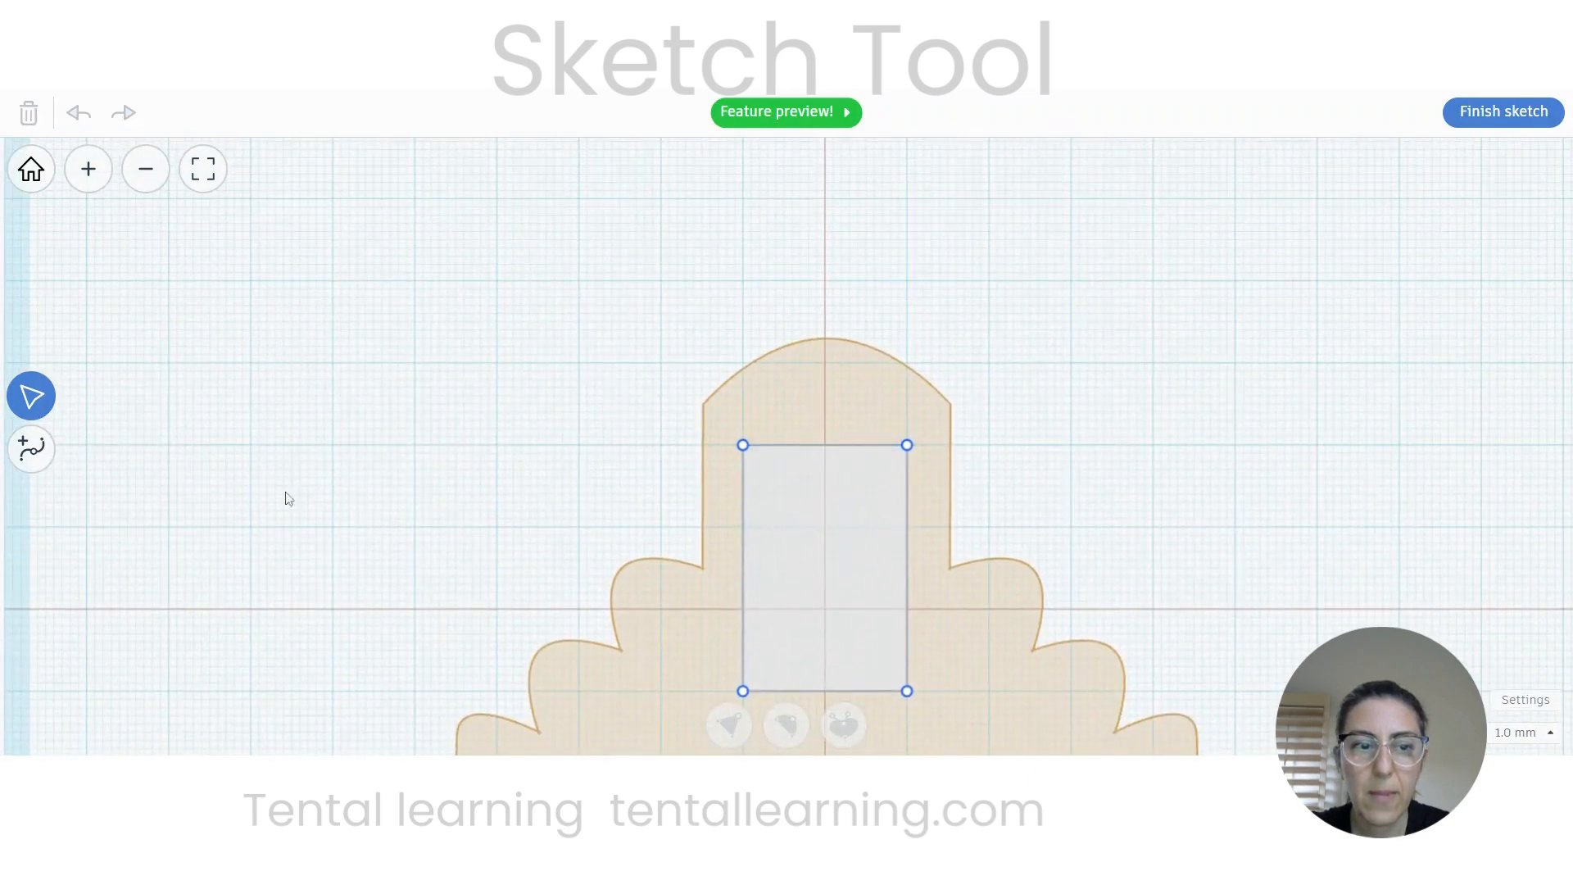
pyautogui.click(52, 455)
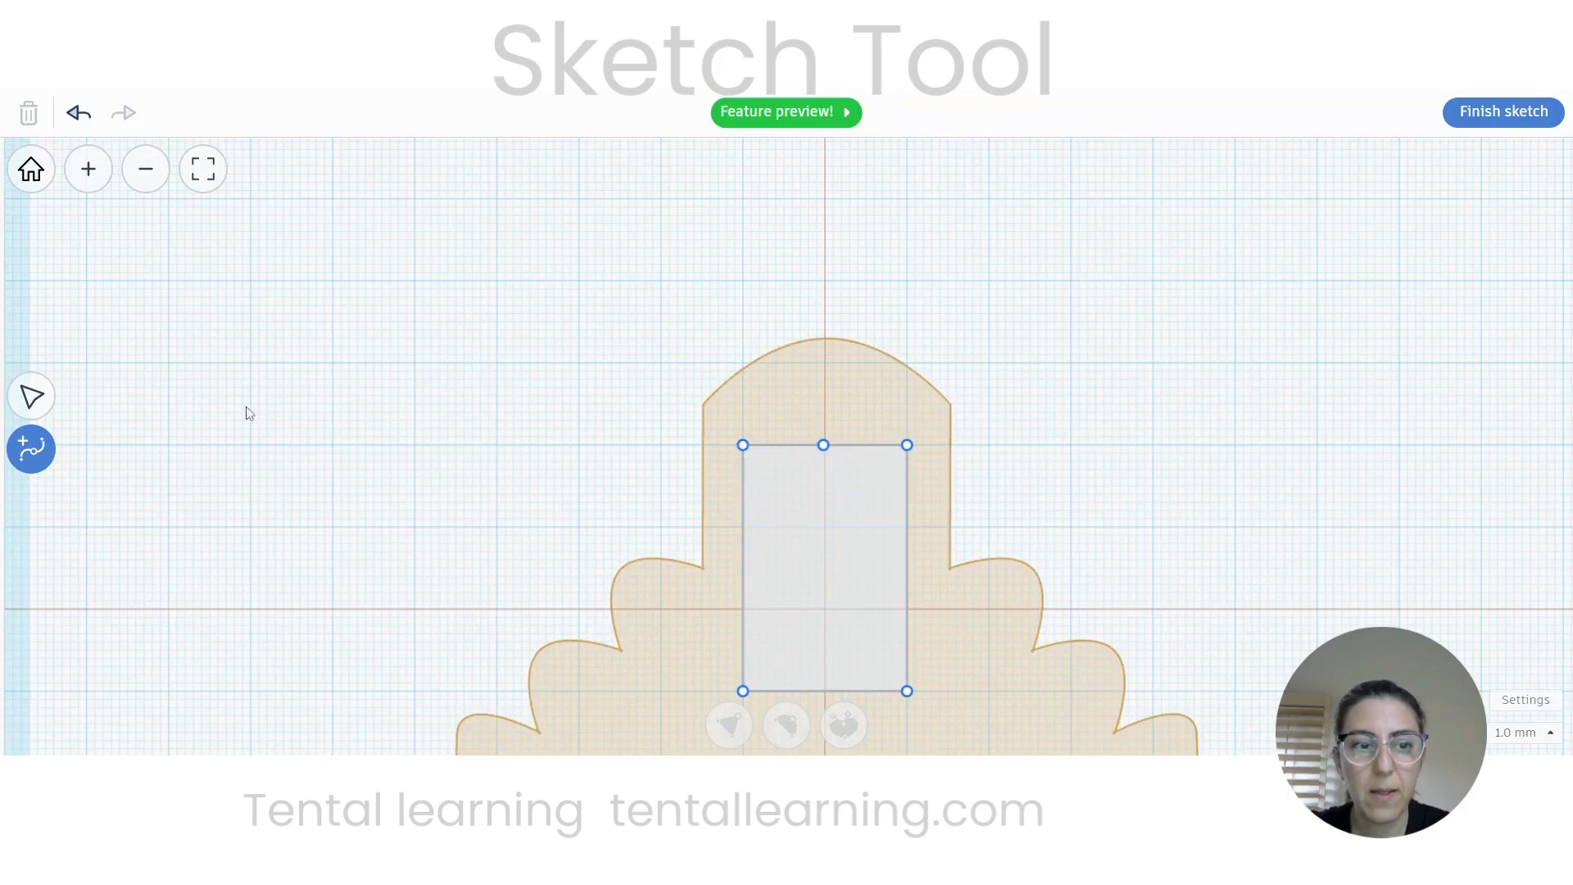
pyautogui.click(35, 395)
pyautogui.moveTo(824, 447); pyautogui.dragTo(825, 399)
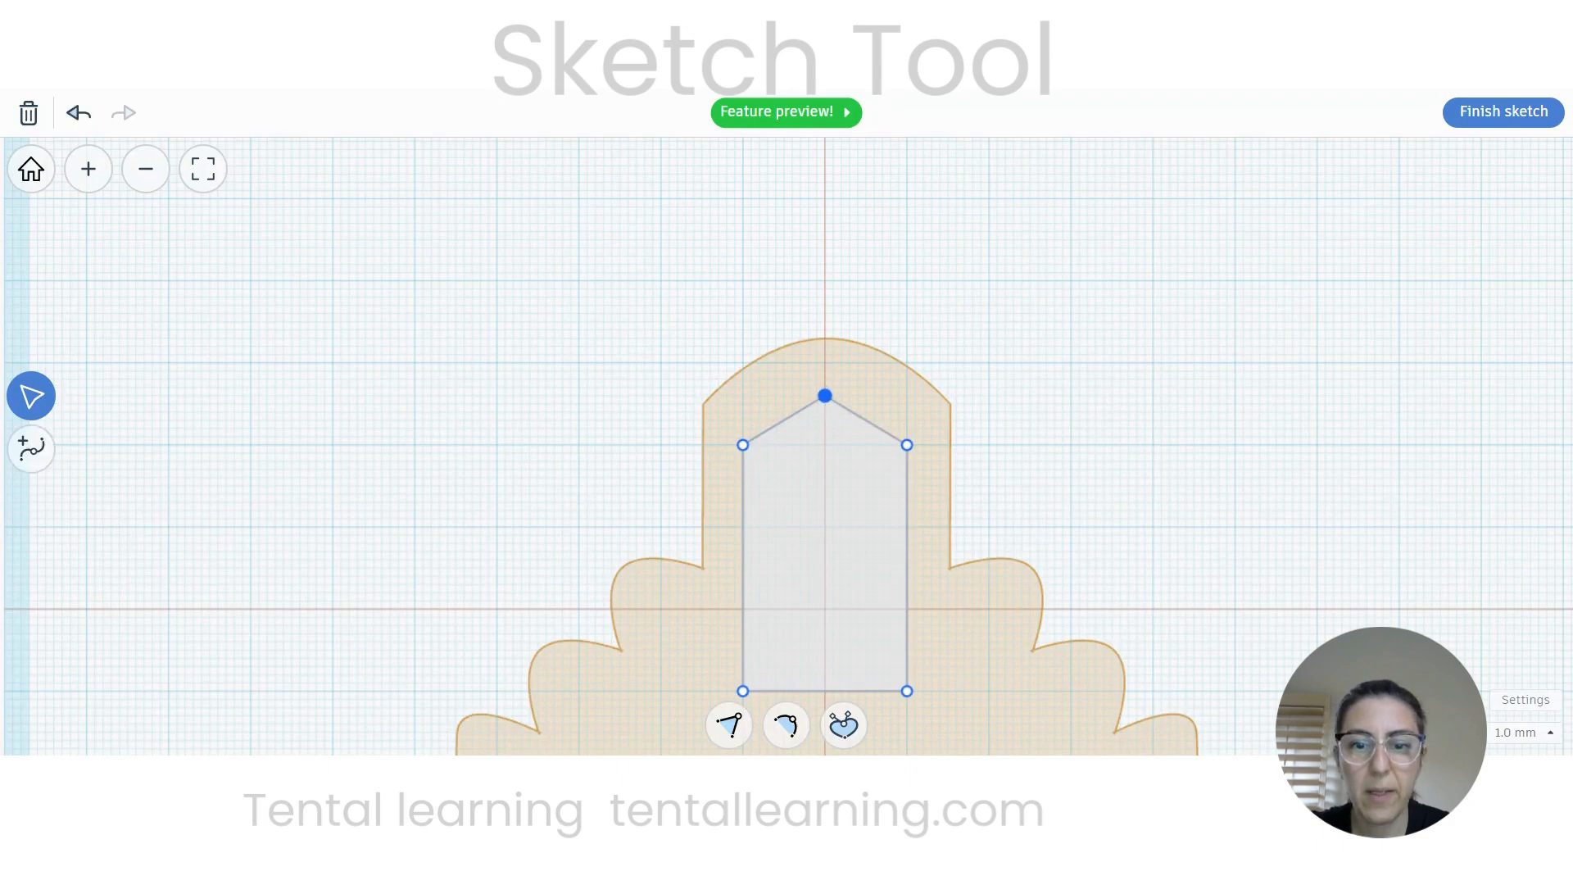
# Step: Curve the window's peak point into an arch and finish the sketch
pyautogui.click(770, 729)
pyautogui.scroll(-3, 1180, 566)
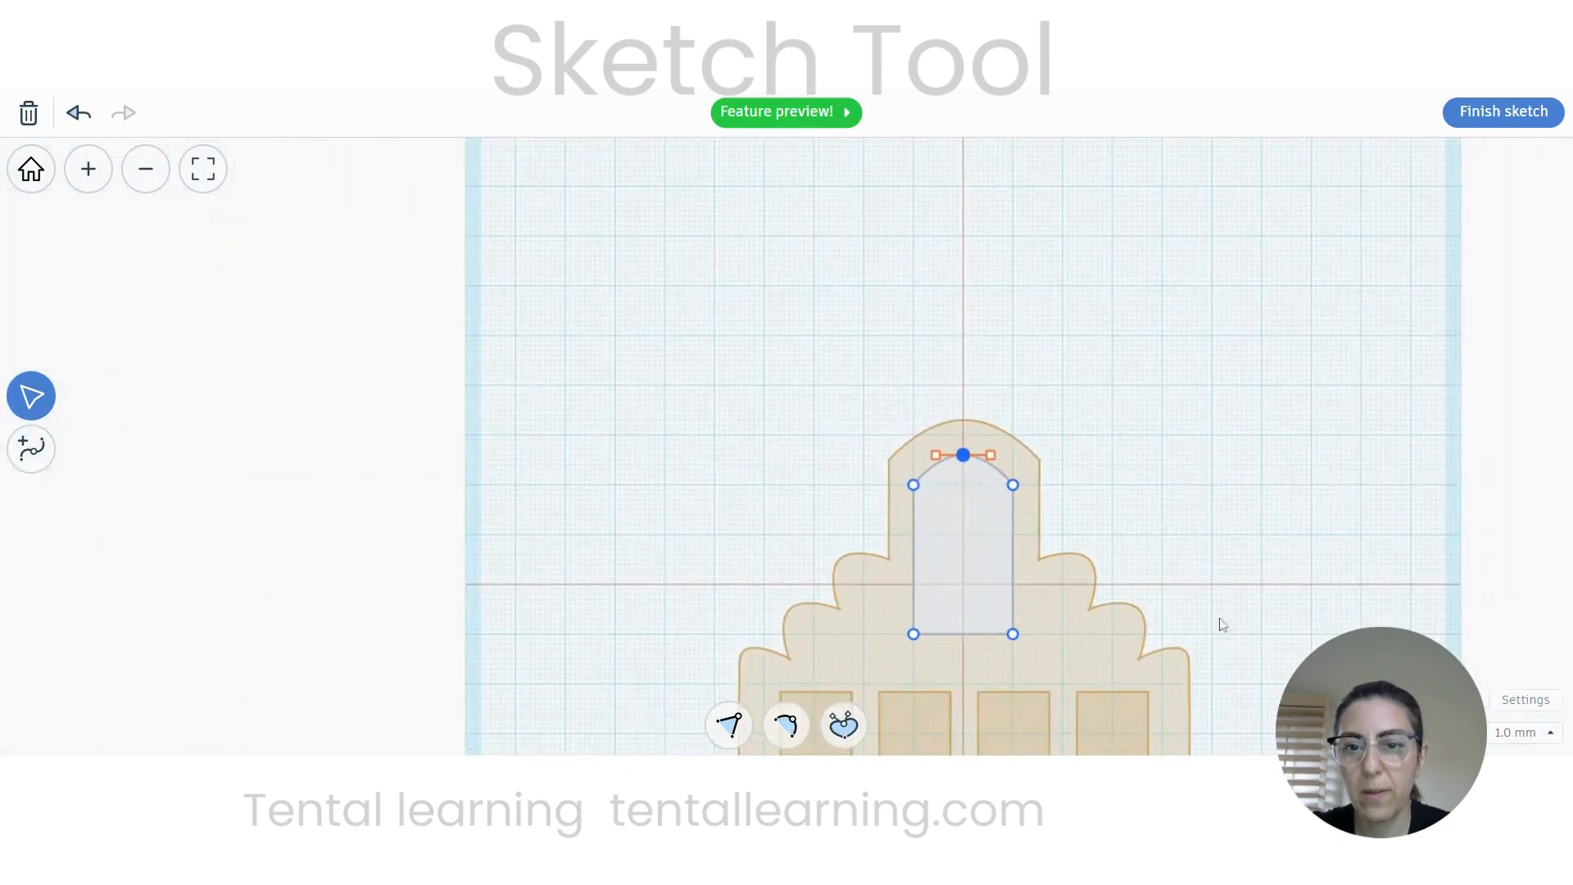
pyautogui.click(1501, 132)
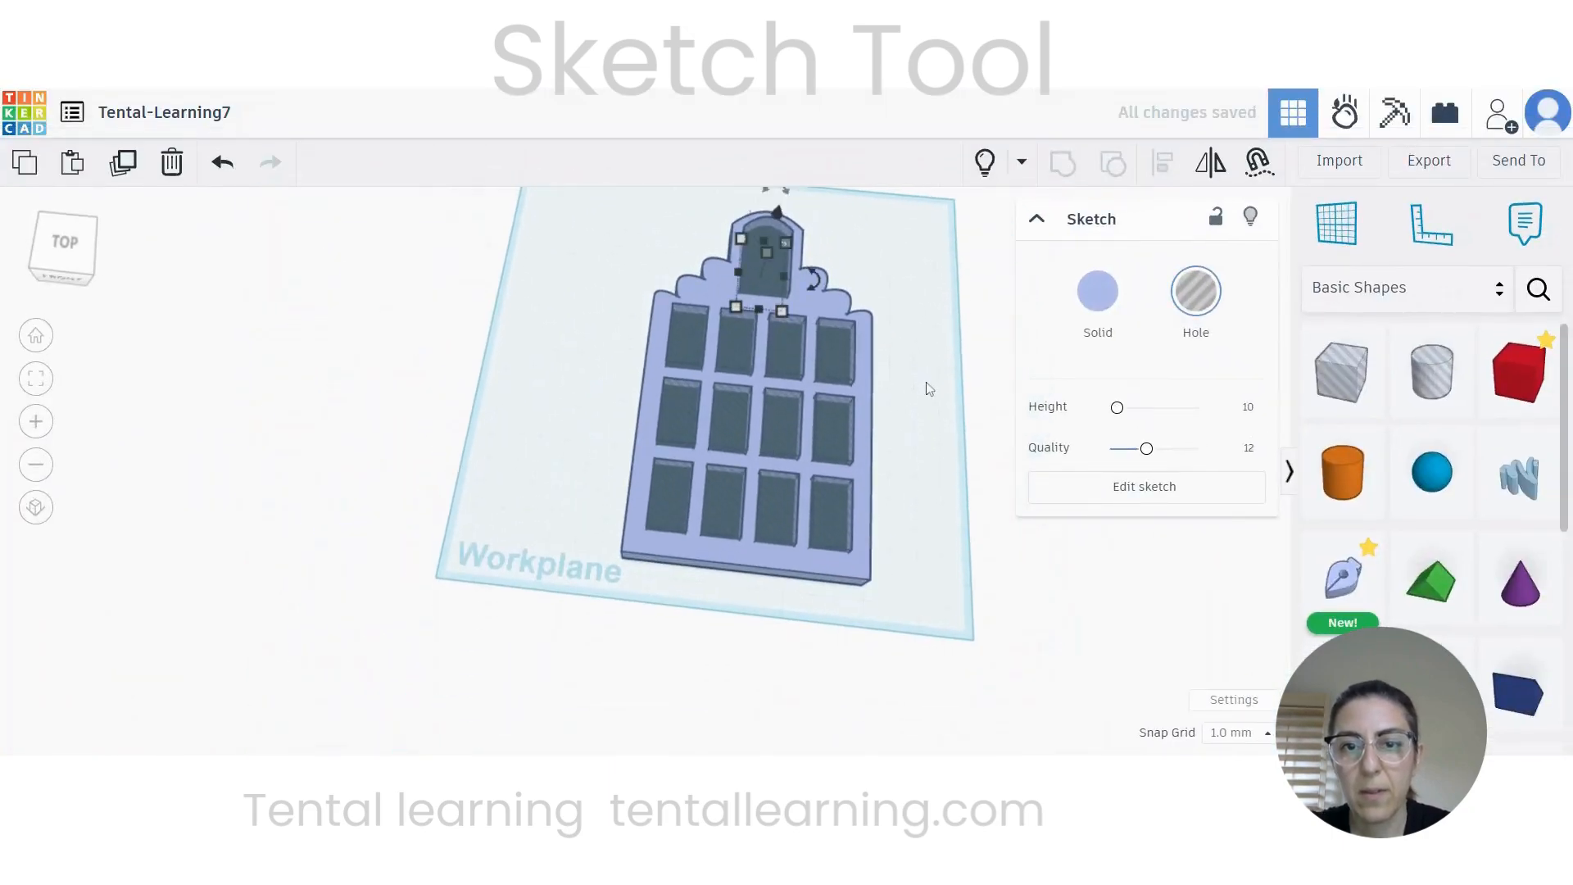
# Step: Group the facade body with all its window holes to cut the openings, and duplicate the grouped facade
pyautogui.moveTo(682, 243); pyautogui.dragTo(888, 639)
pyautogui.click(1112, 162)
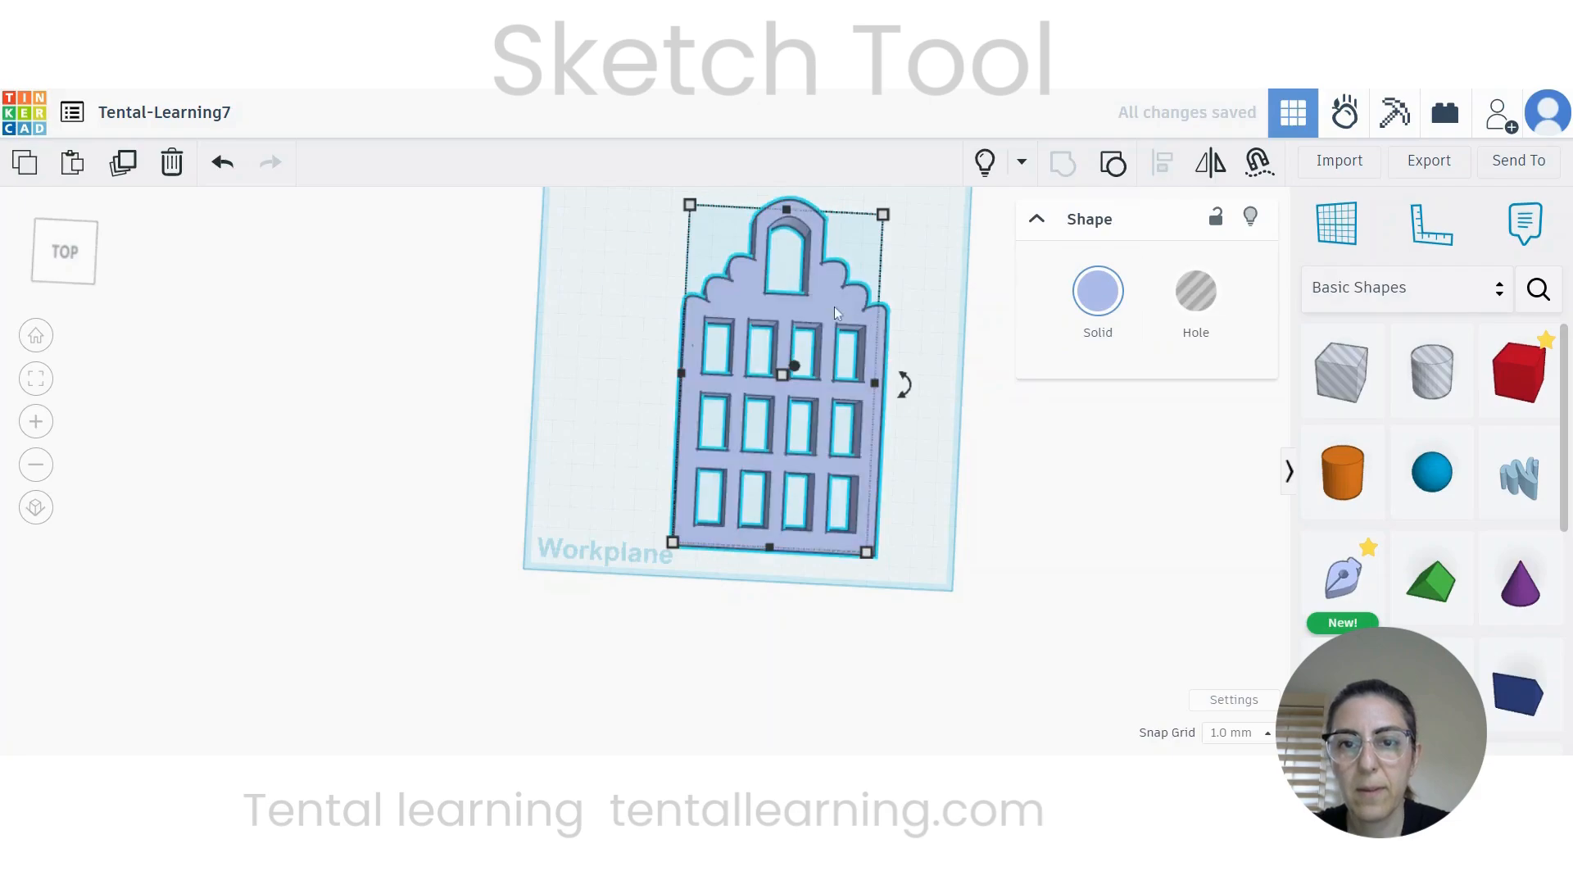
pyautogui.click(119, 164)
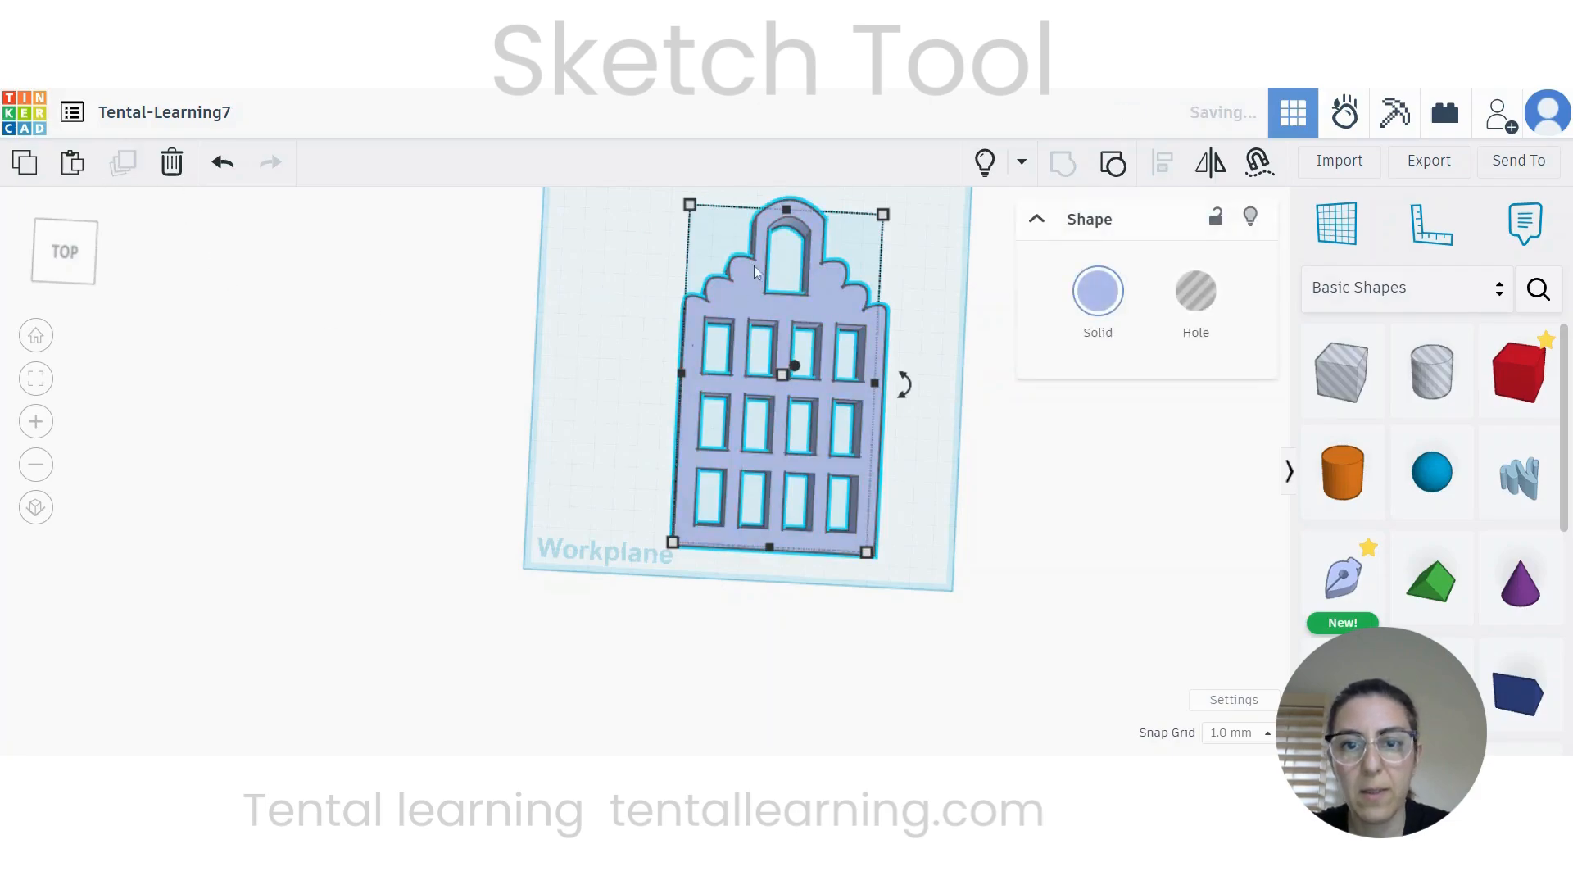
pyautogui.moveTo(823, 269); pyautogui.dragTo(713, 711)
pyautogui.moveTo(791, 380); pyautogui.dragTo(725, 455, button='middle')
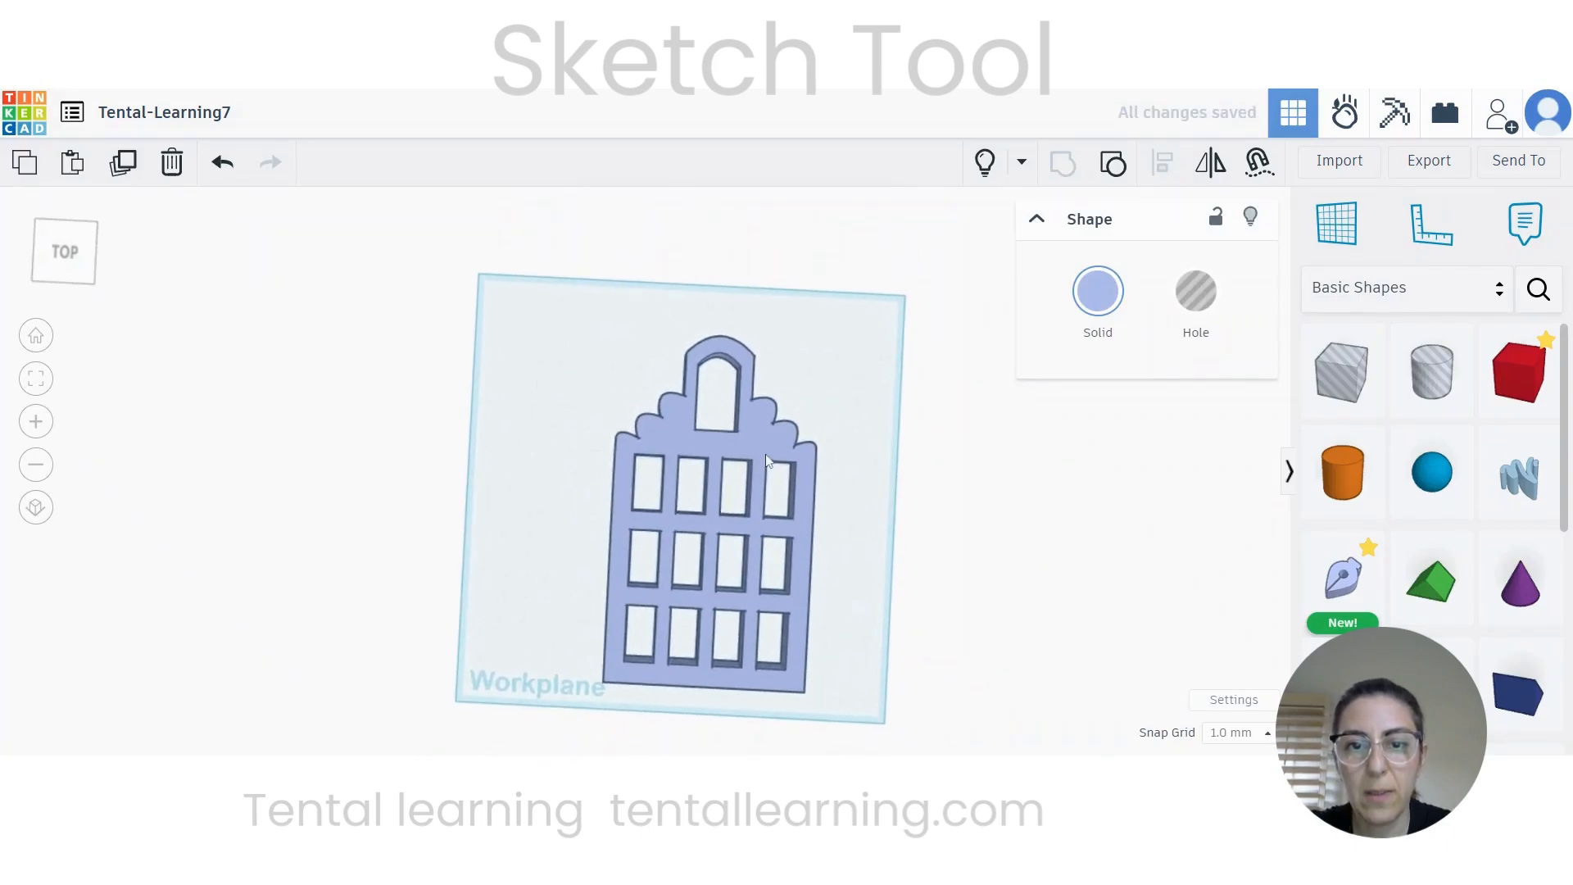
# Step: Ungroup the curved facade and delete the block of twelve window holes below the gable
pyautogui.click(762, 457)
pyautogui.click(1113, 164)
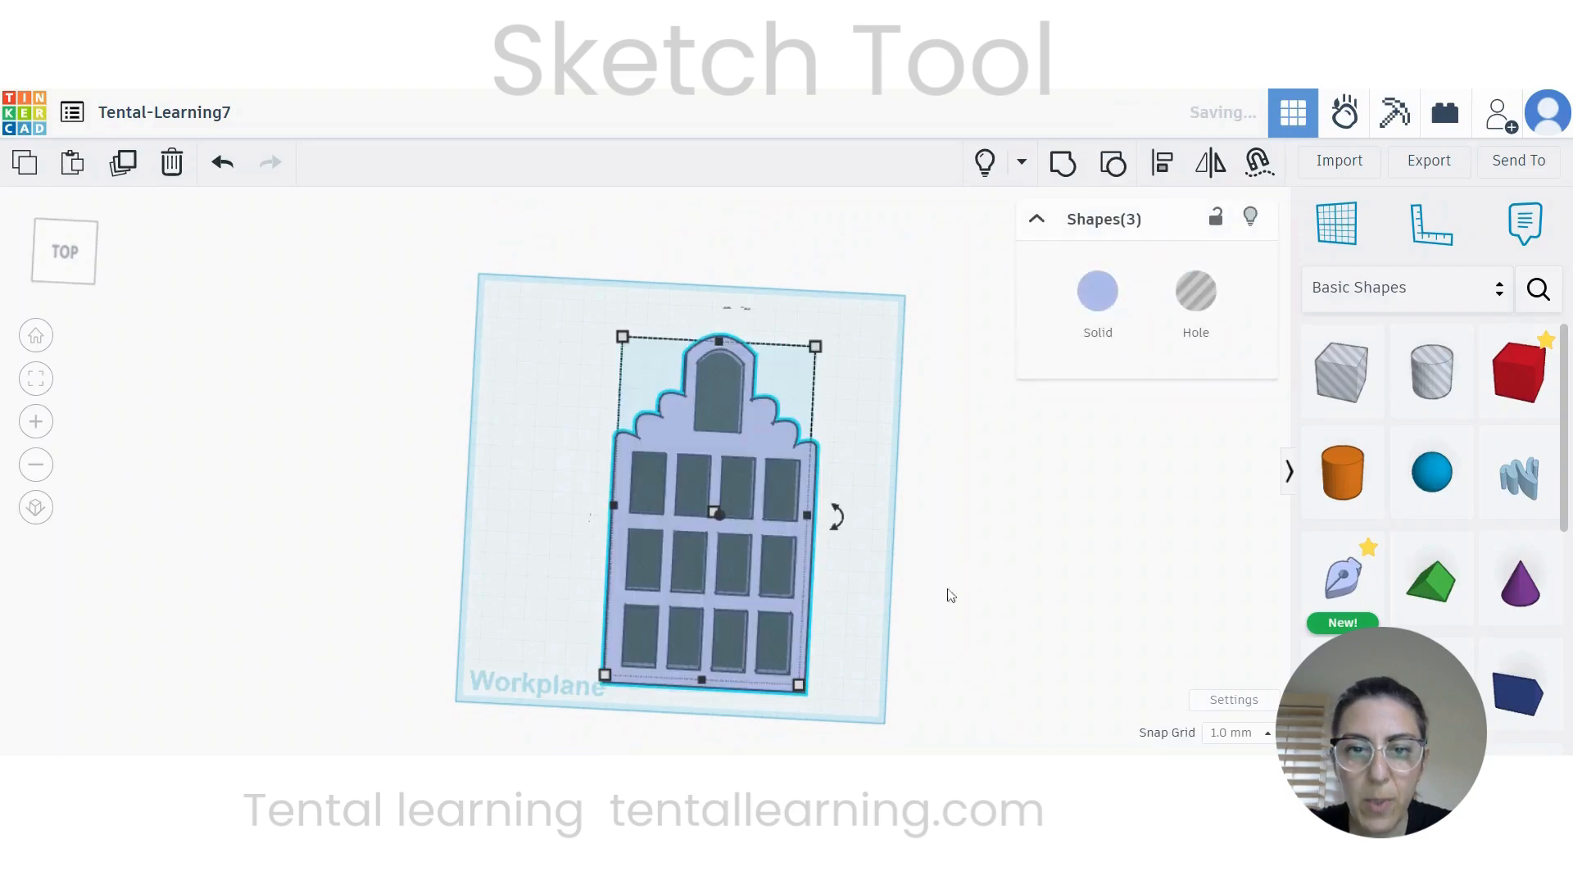
pyautogui.moveTo(1019, 619); pyautogui.dragTo(1095, 603, button='right')
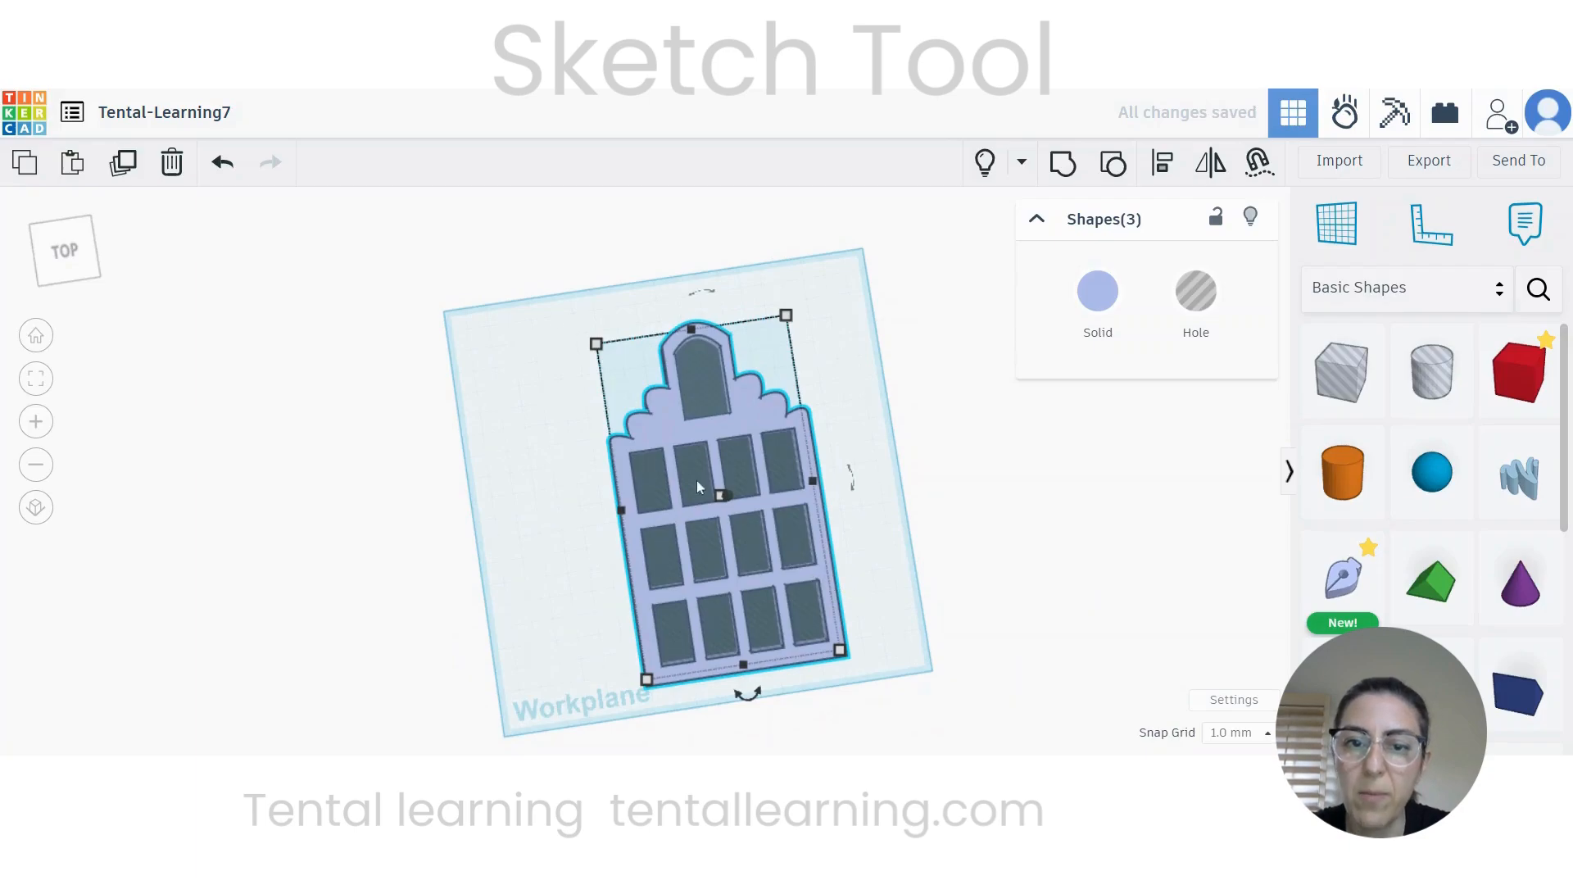
pyautogui.click(921, 464)
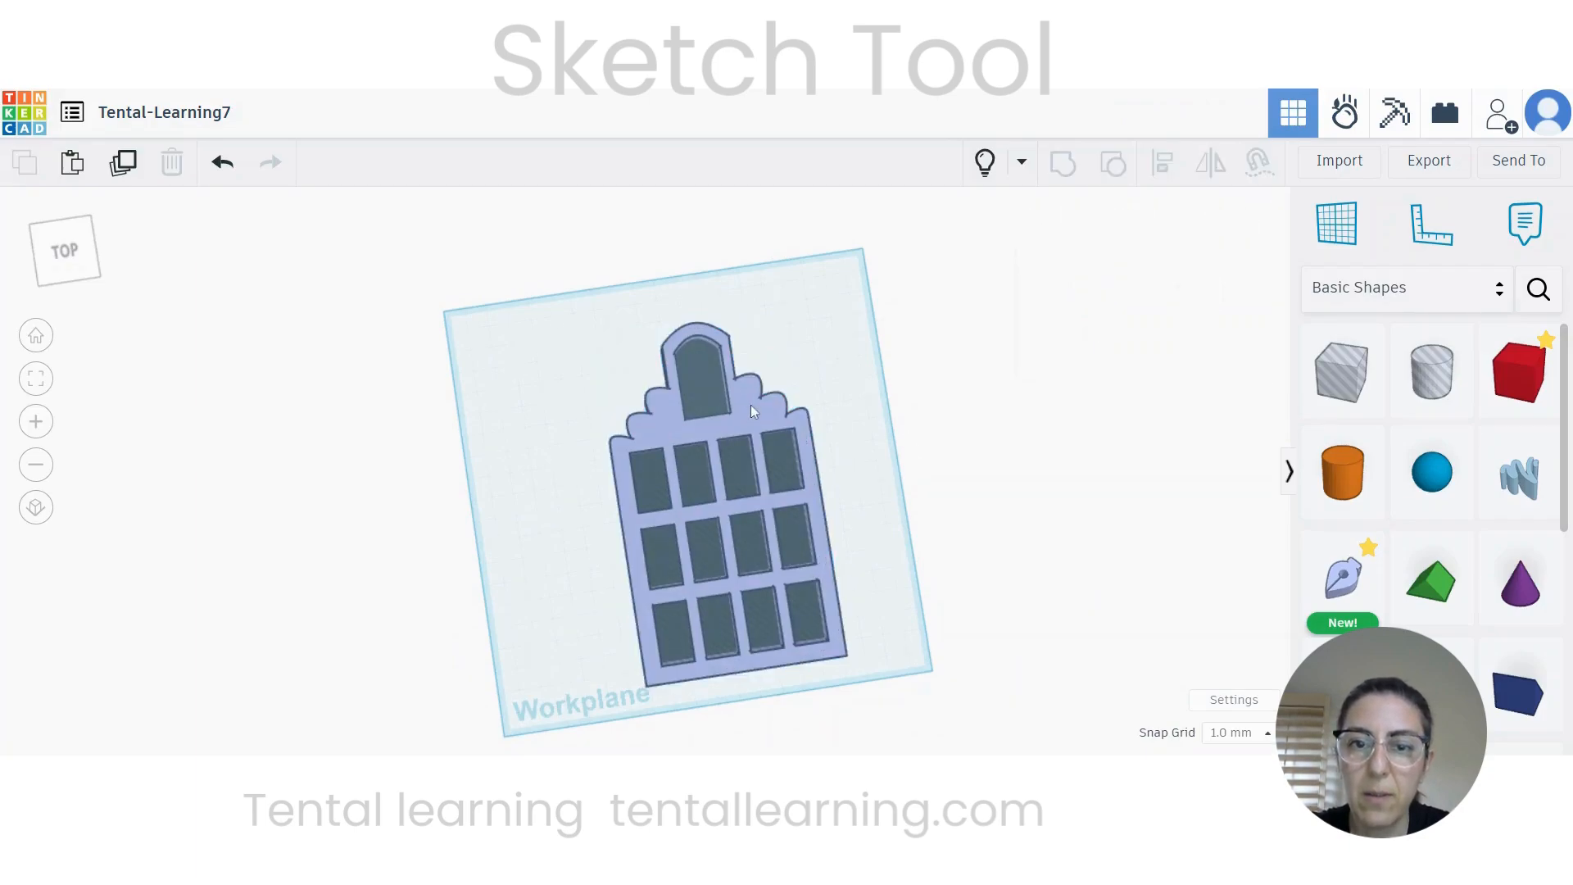
pyautogui.click(762, 449)
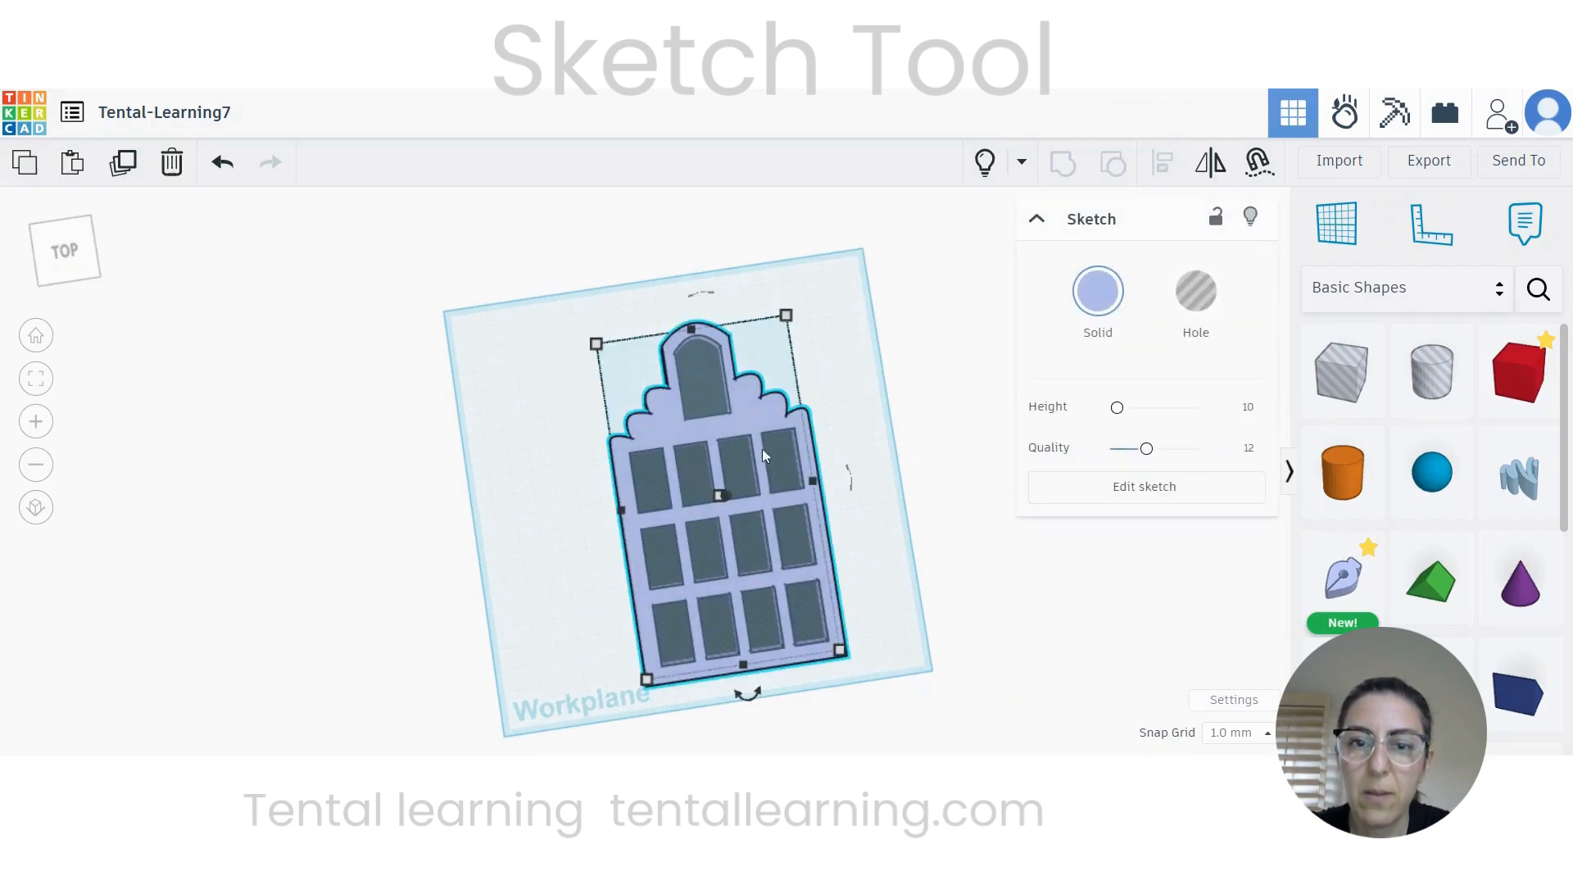
pyautogui.click(1146, 488)
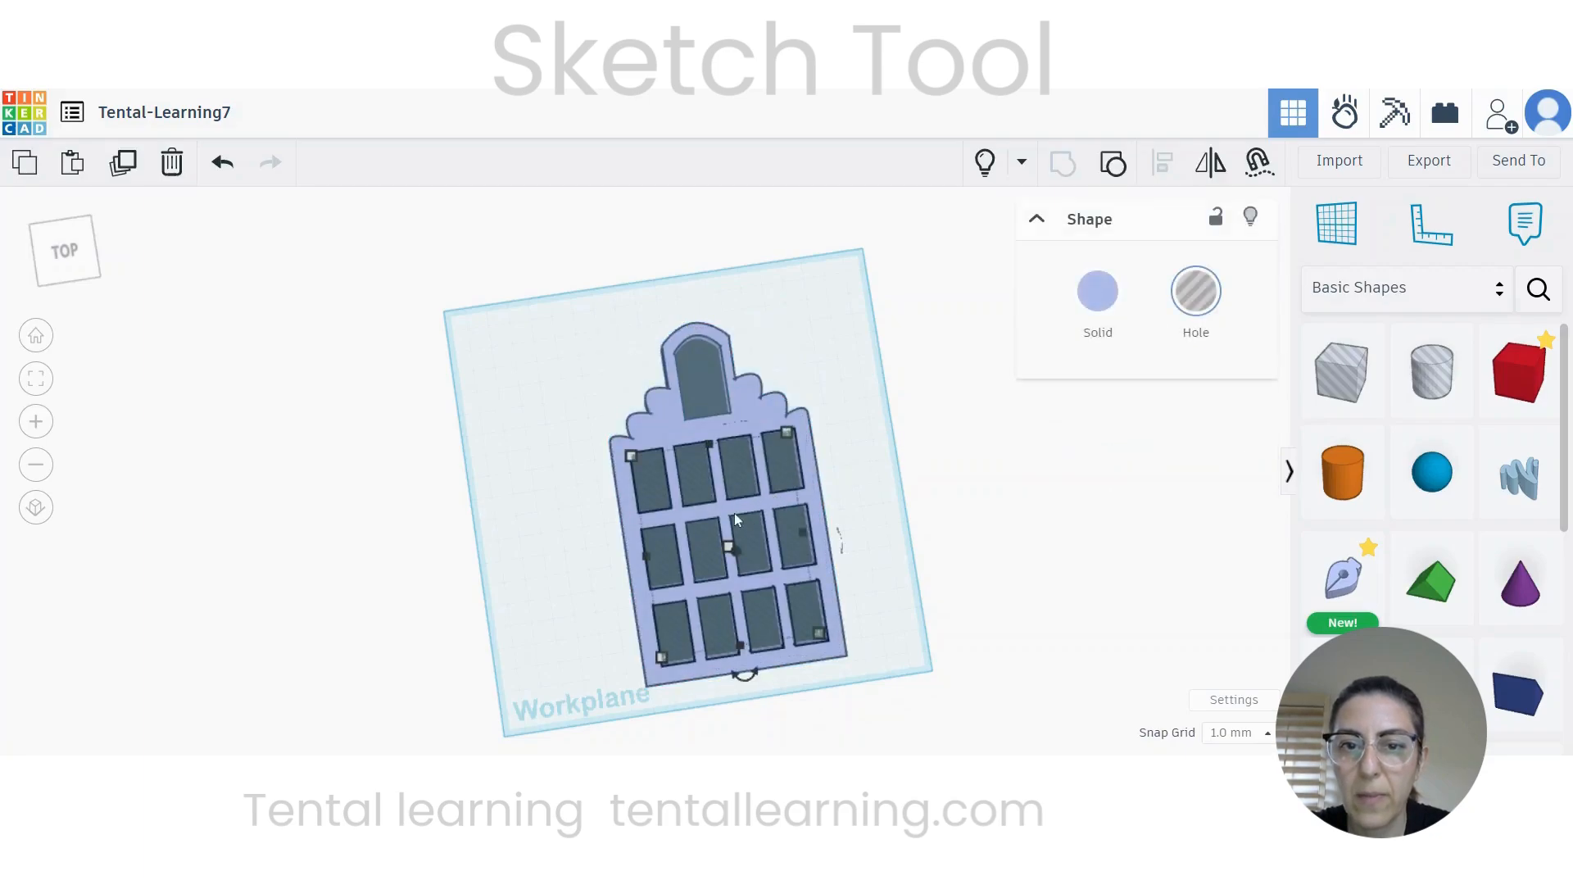
pyautogui.click(173, 178)
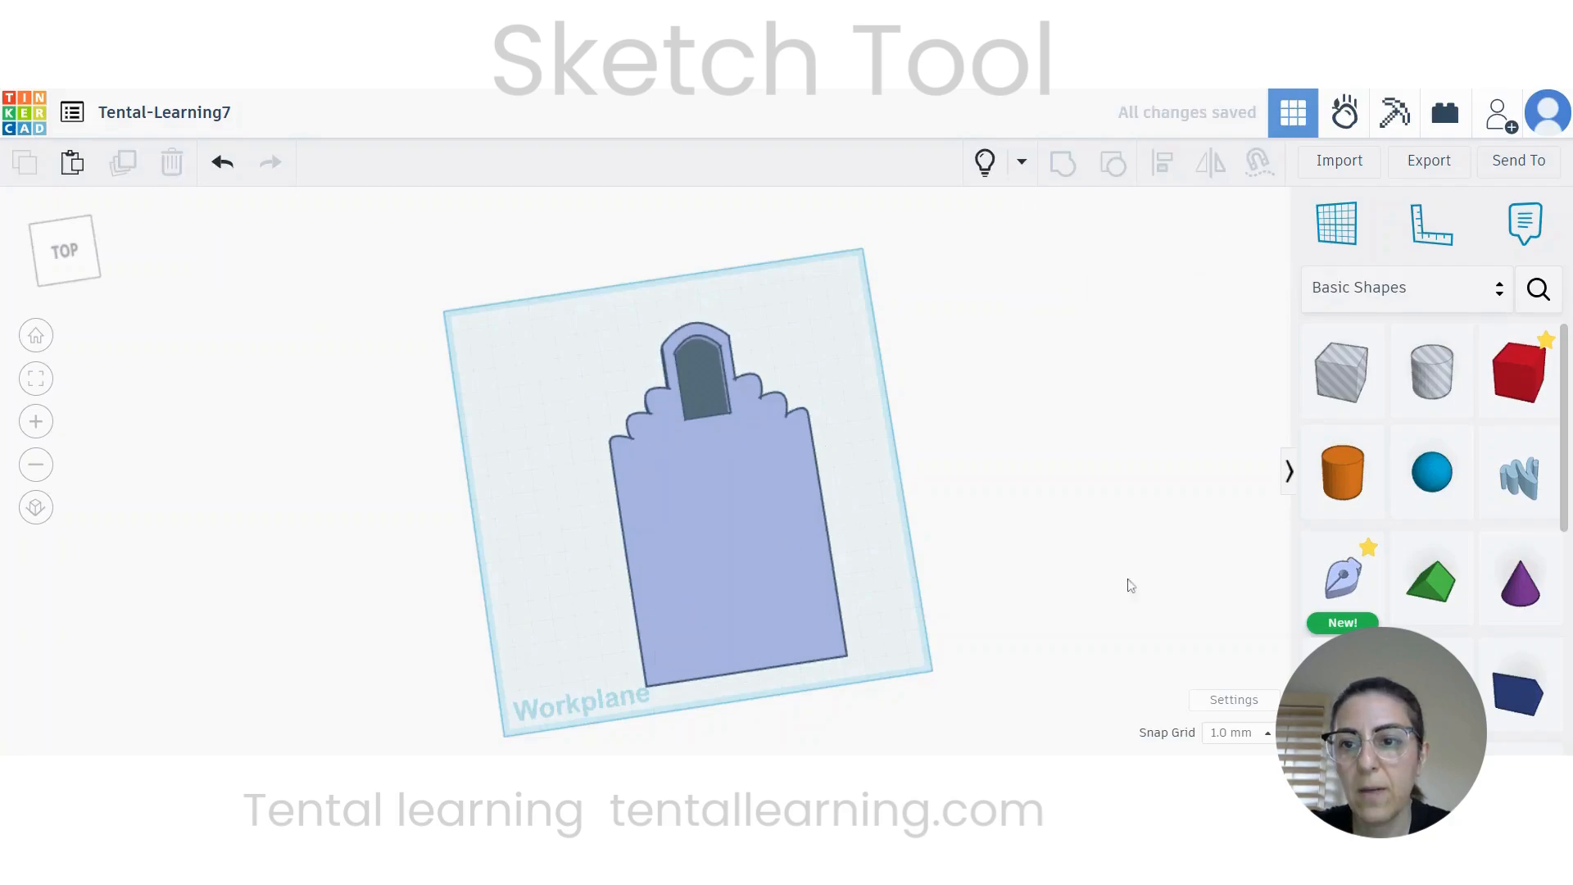
# Step: Place a new Sketch shape on the workplane beside the facade and leave its editor without drawing
pyautogui.moveTo(741, 555)
pyautogui.mouseDown()
pyautogui.moveTo(710, 573)
pyautogui.moveTo(952, 552)
pyautogui.moveTo(891, 566)
pyautogui.mouseUp()
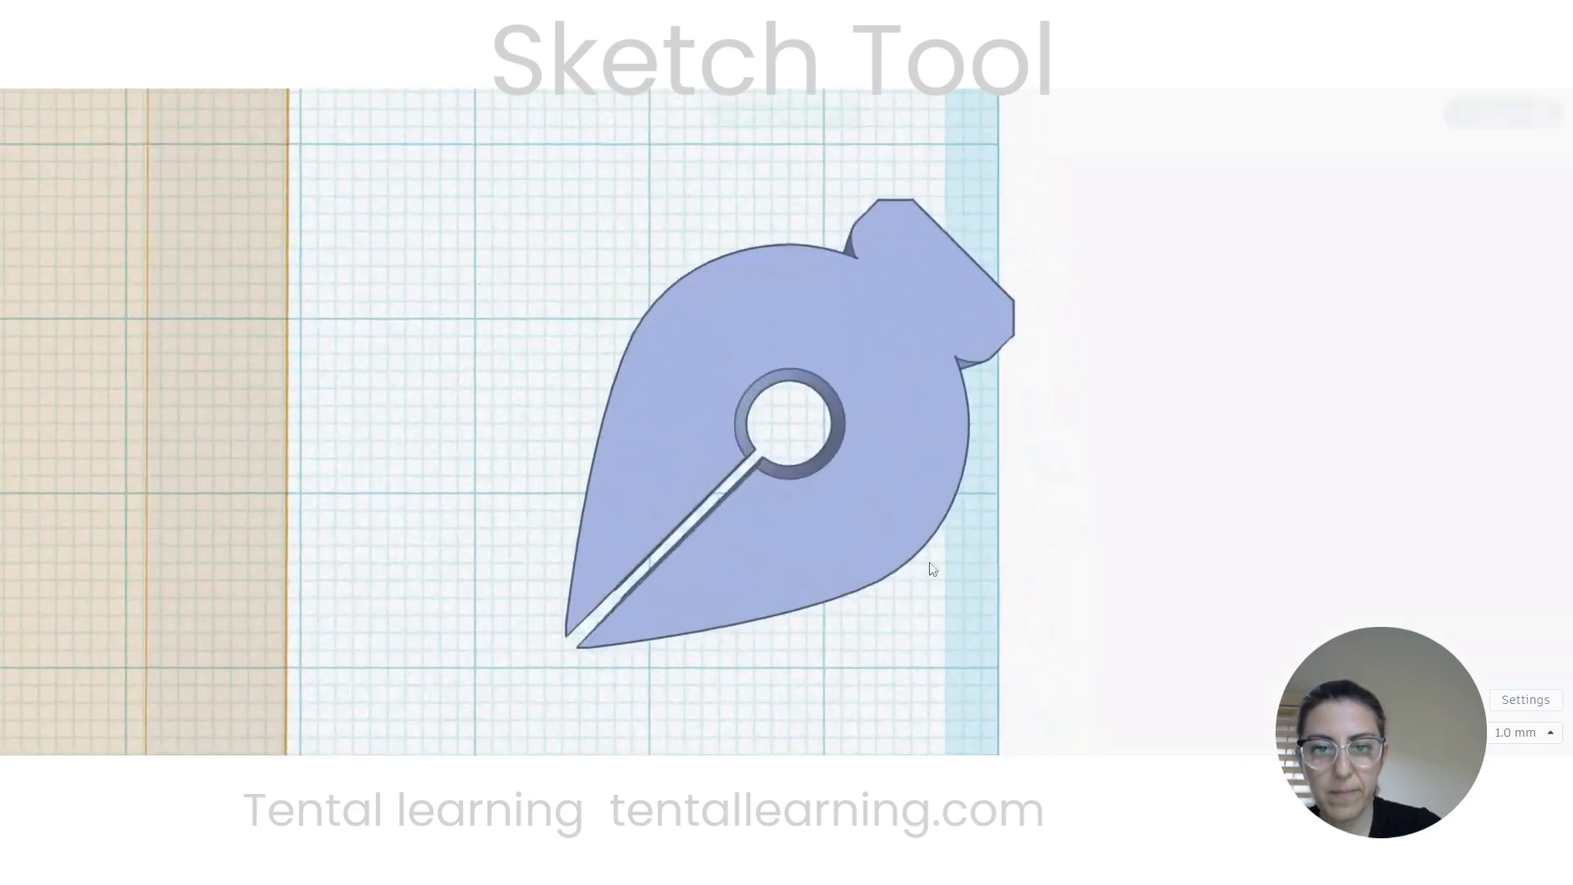
pyautogui.press('Escape')
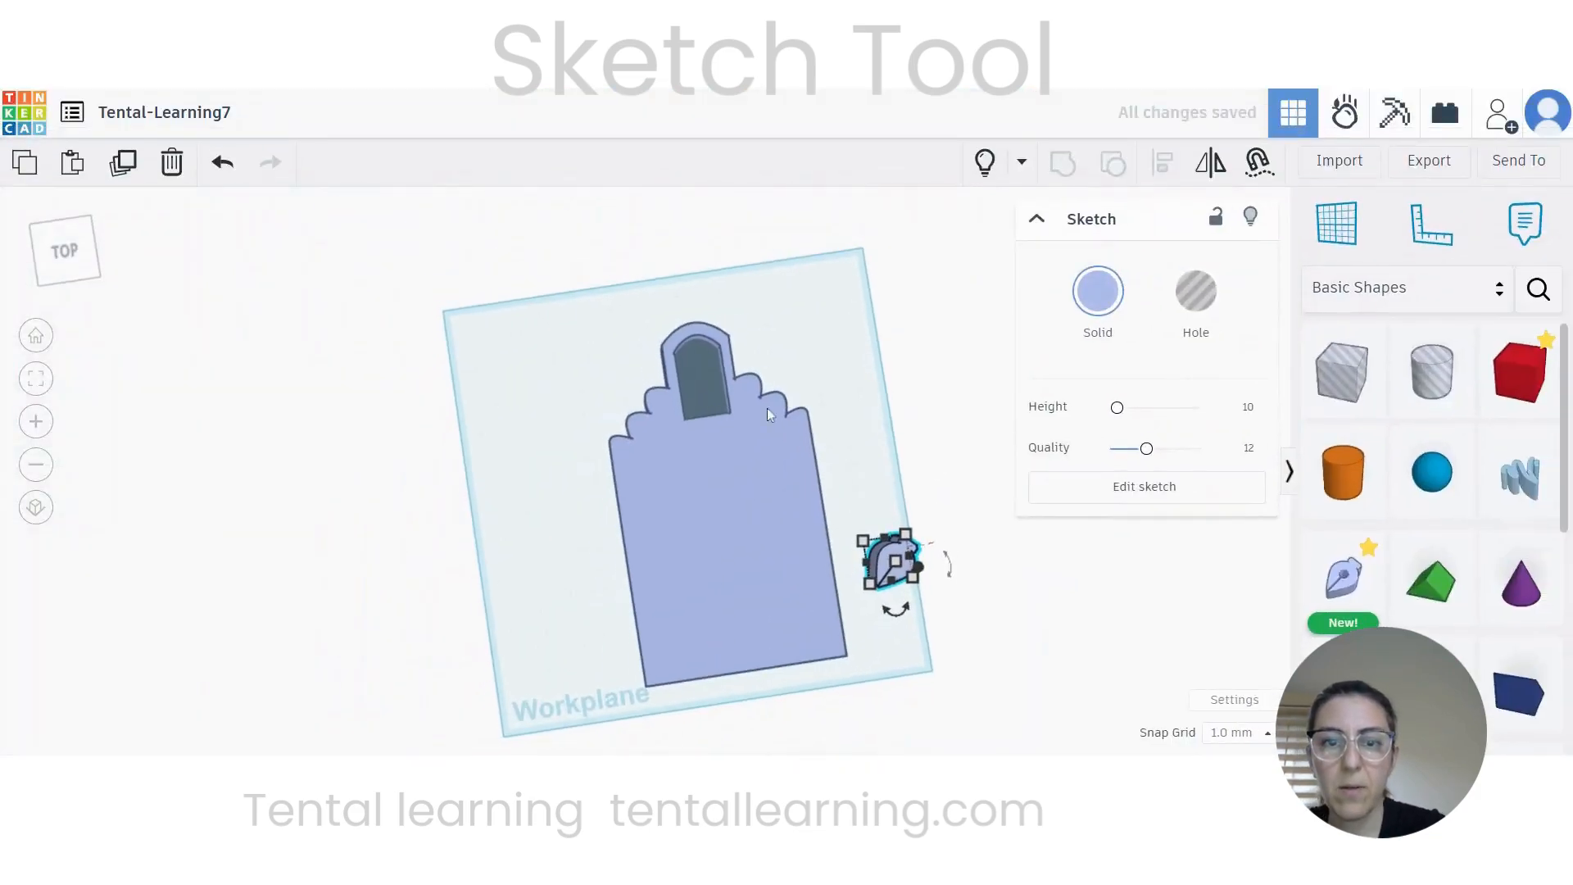
# Step: Edit the arched gable window's sketch and pull its two bottom corners down and outward to near the facade's sides, forming a tall trapezoid
pyautogui.click(701, 366)
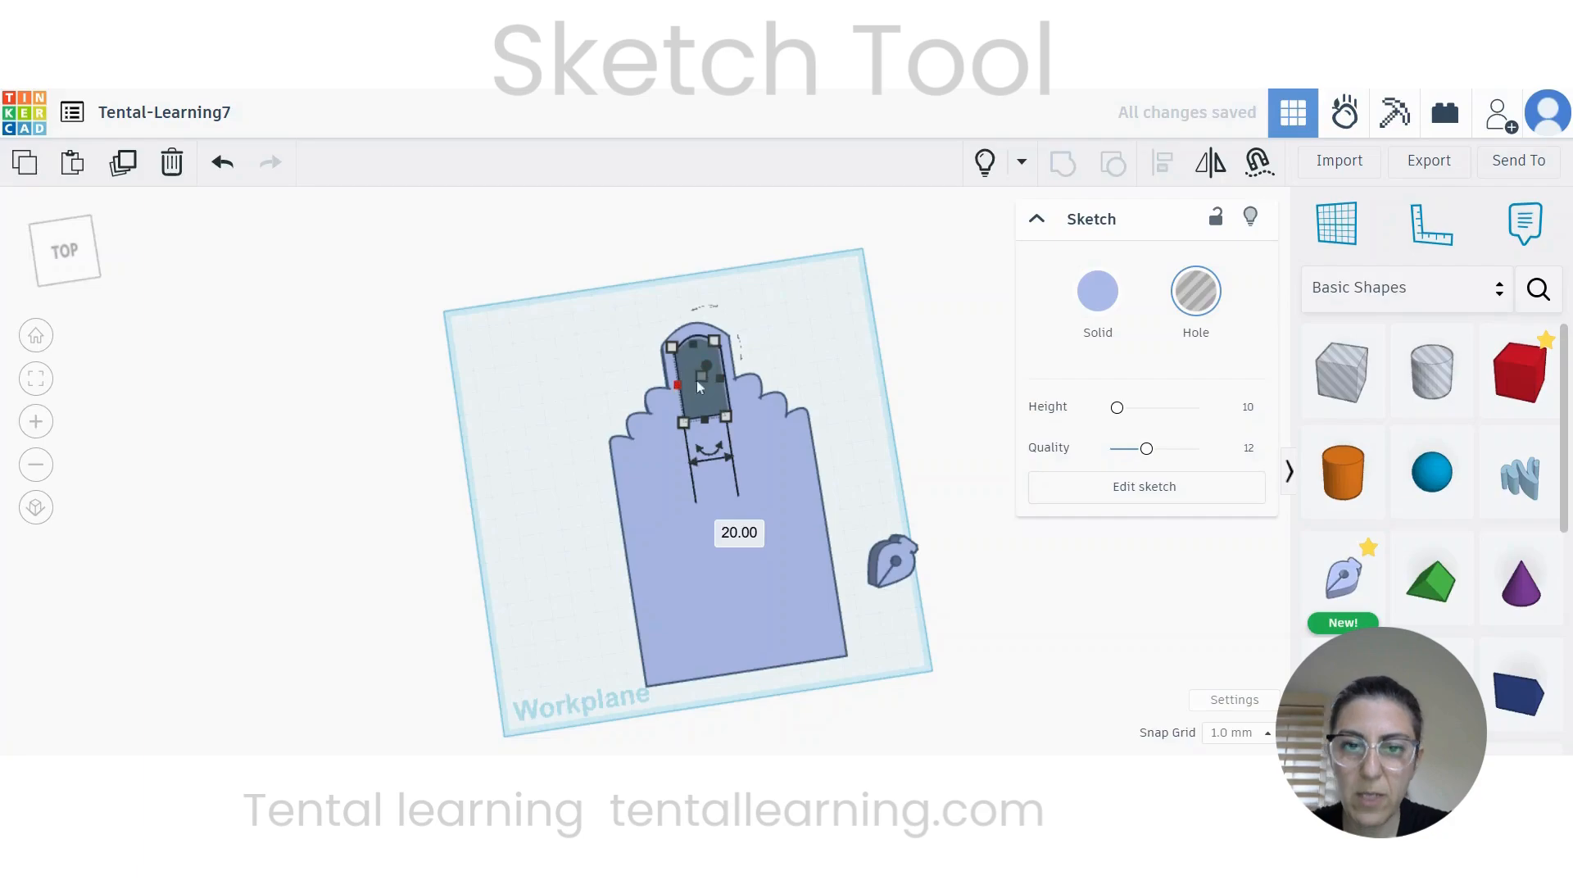
pyautogui.click(1112, 490)
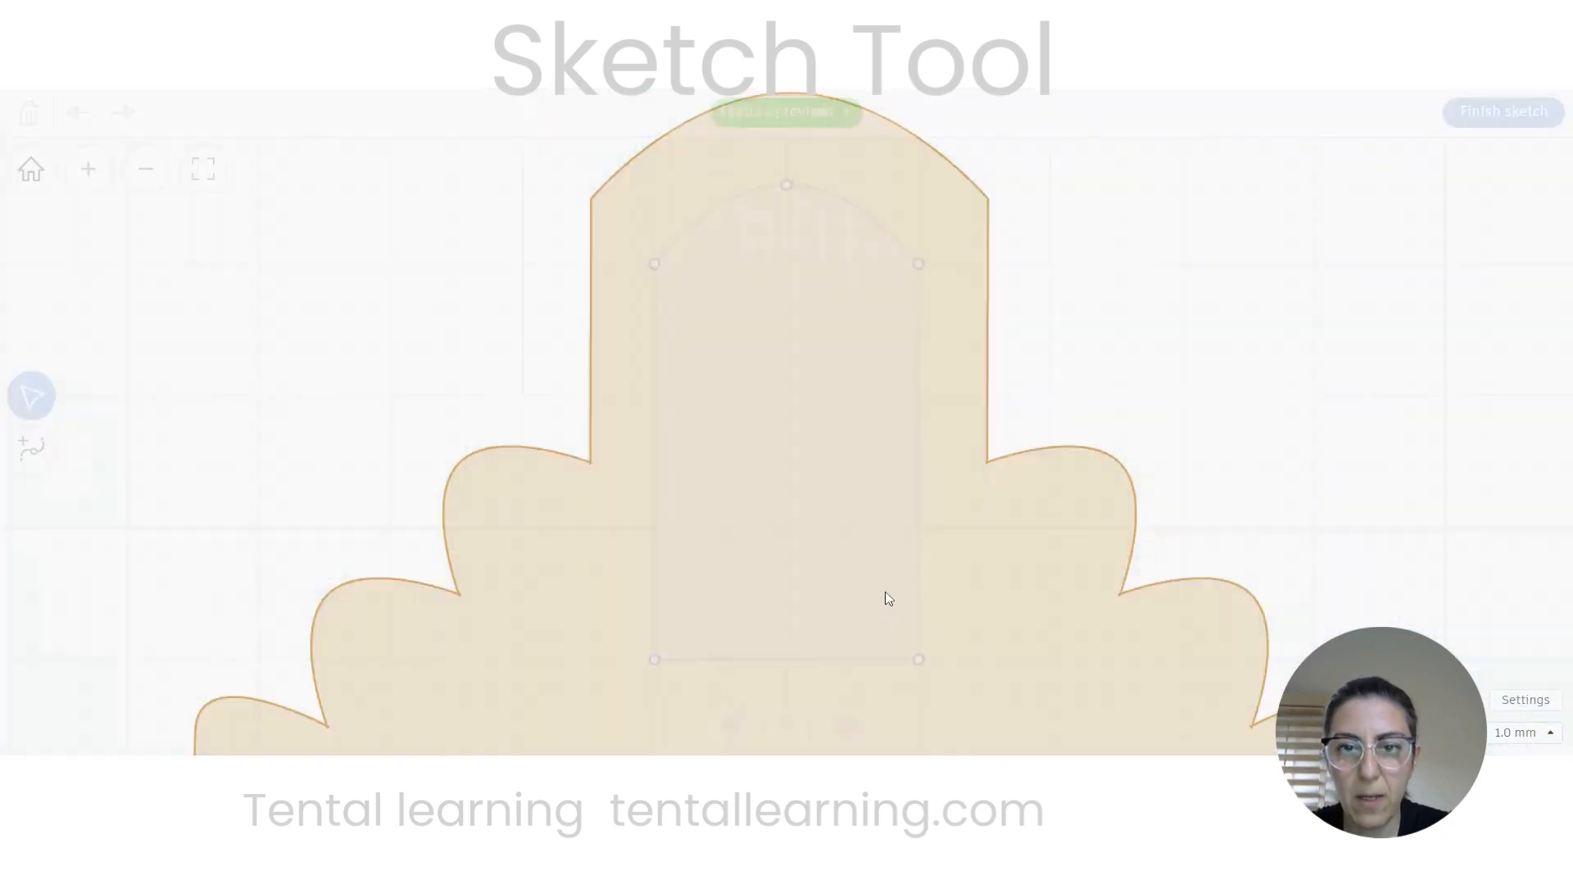
pyautogui.scroll(-5, 886, 592)
pyautogui.moveTo(889, 608)
pyautogui.mouseDown(button='middle')
pyautogui.moveTo(871, 595)
pyautogui.moveTo(823, 388)
pyautogui.mouseUp(button='middle')
pyautogui.scroll(3, 904, 567)
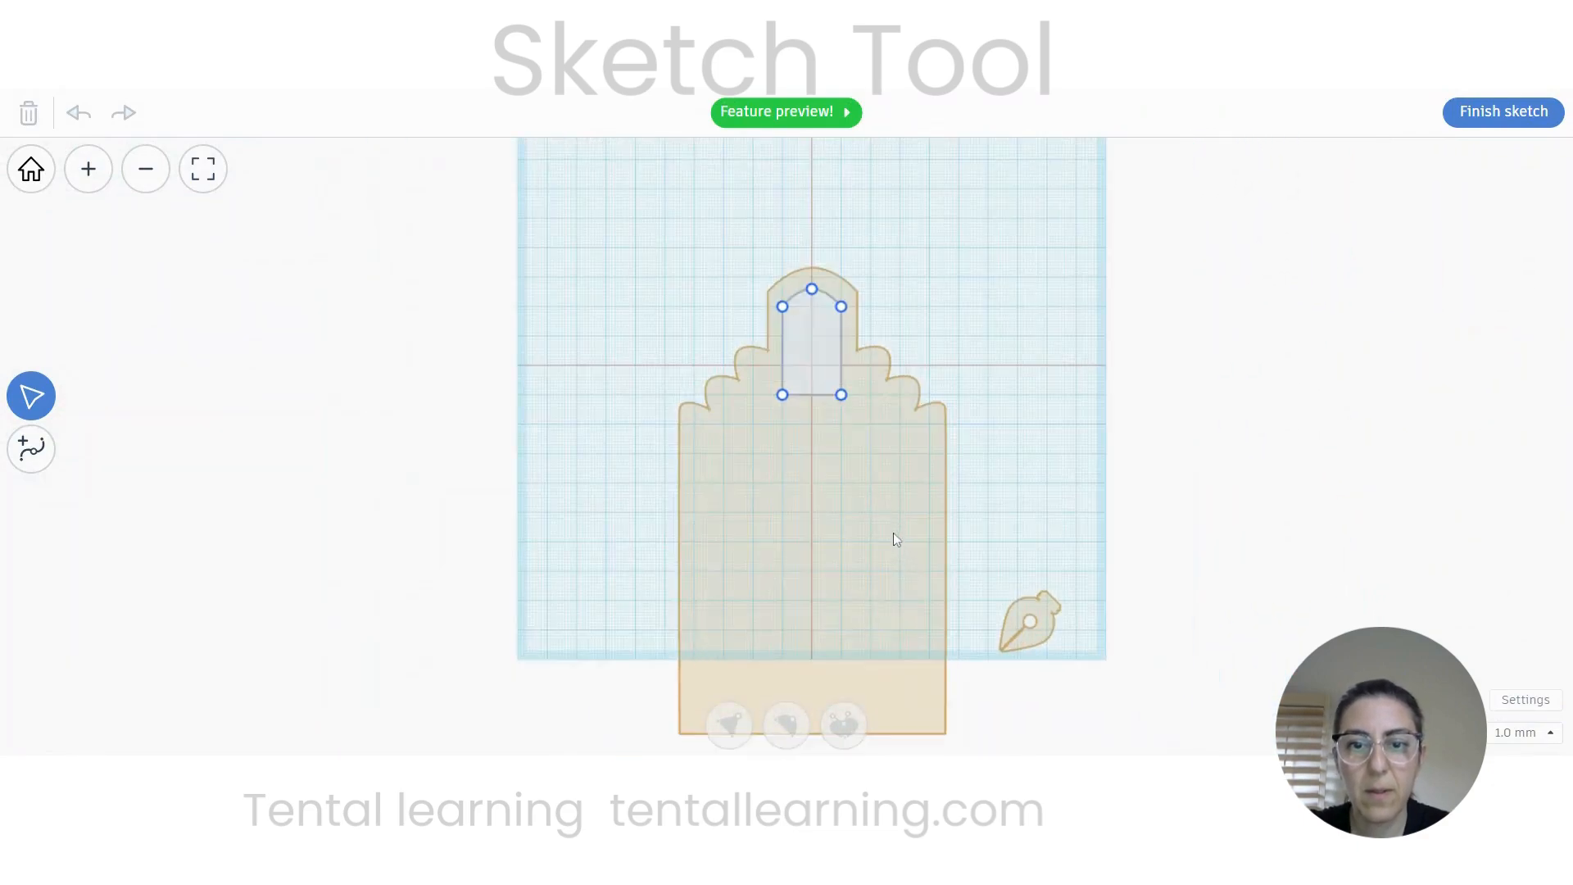
pyautogui.moveTo(896, 538); pyautogui.dragTo(885, 428, button='middle')
pyautogui.moveTo(771, 264)
pyautogui.mouseDown()
pyautogui.moveTo(707, 530)
pyautogui.moveTo(685, 531)
pyautogui.mouseUp()
pyautogui.moveTo(835, 277); pyautogui.dragTo(919, 532)
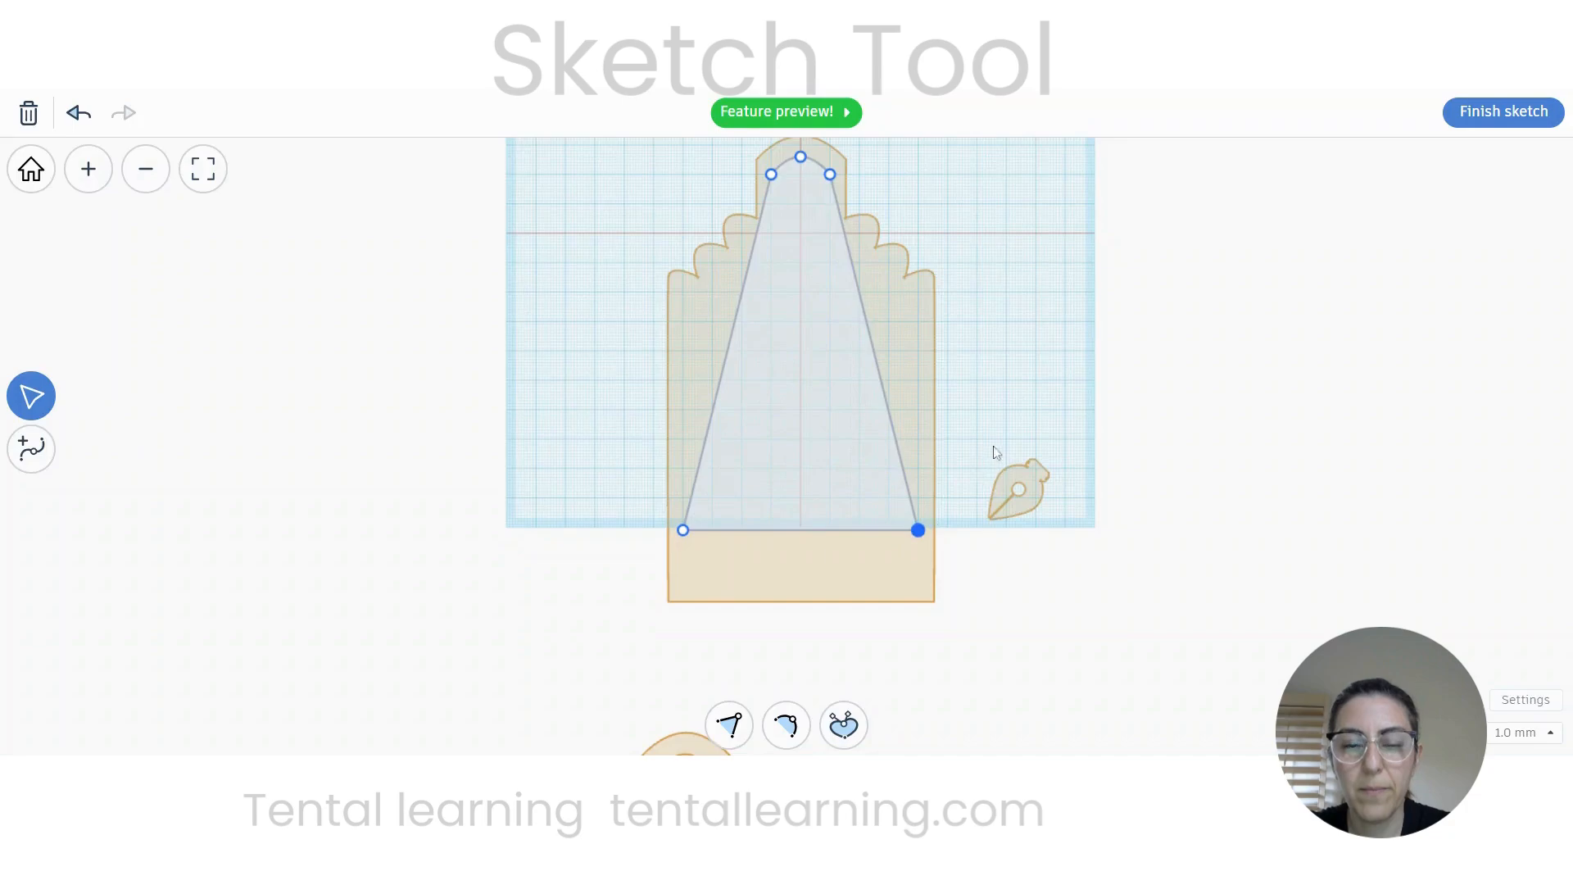
# Step: Raise both bottom corners of the trapezoid to the last major grid line inside the workplane's lower edge
pyautogui.scroll(3, 983, 442)
pyautogui.moveTo(852, 410); pyautogui.dragTo(877, 339, button='middle')
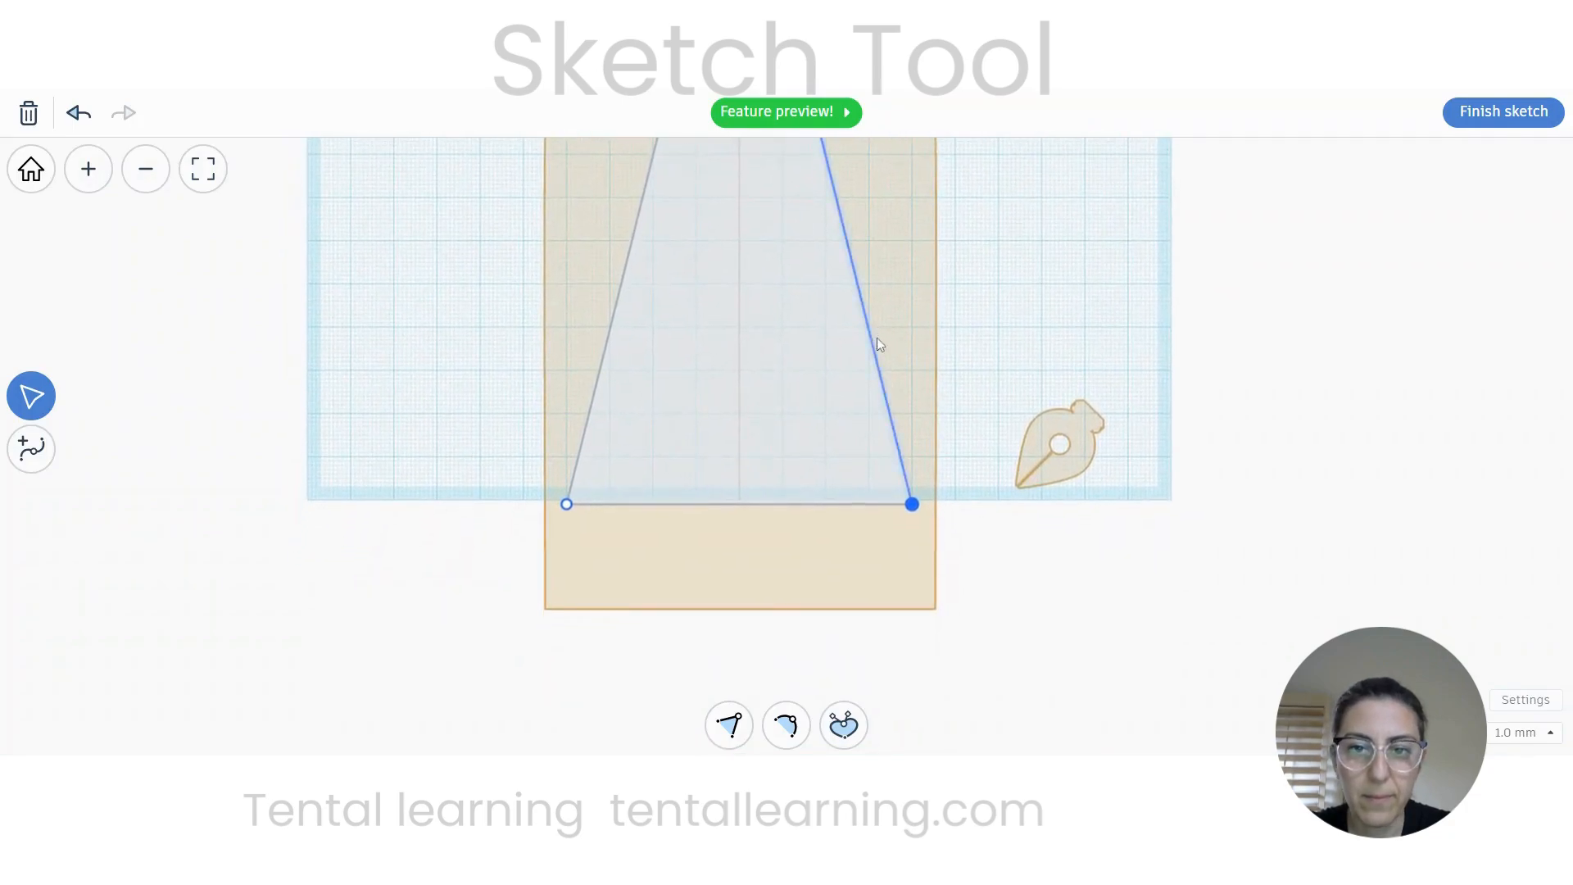
pyautogui.scroll(3, 910, 490)
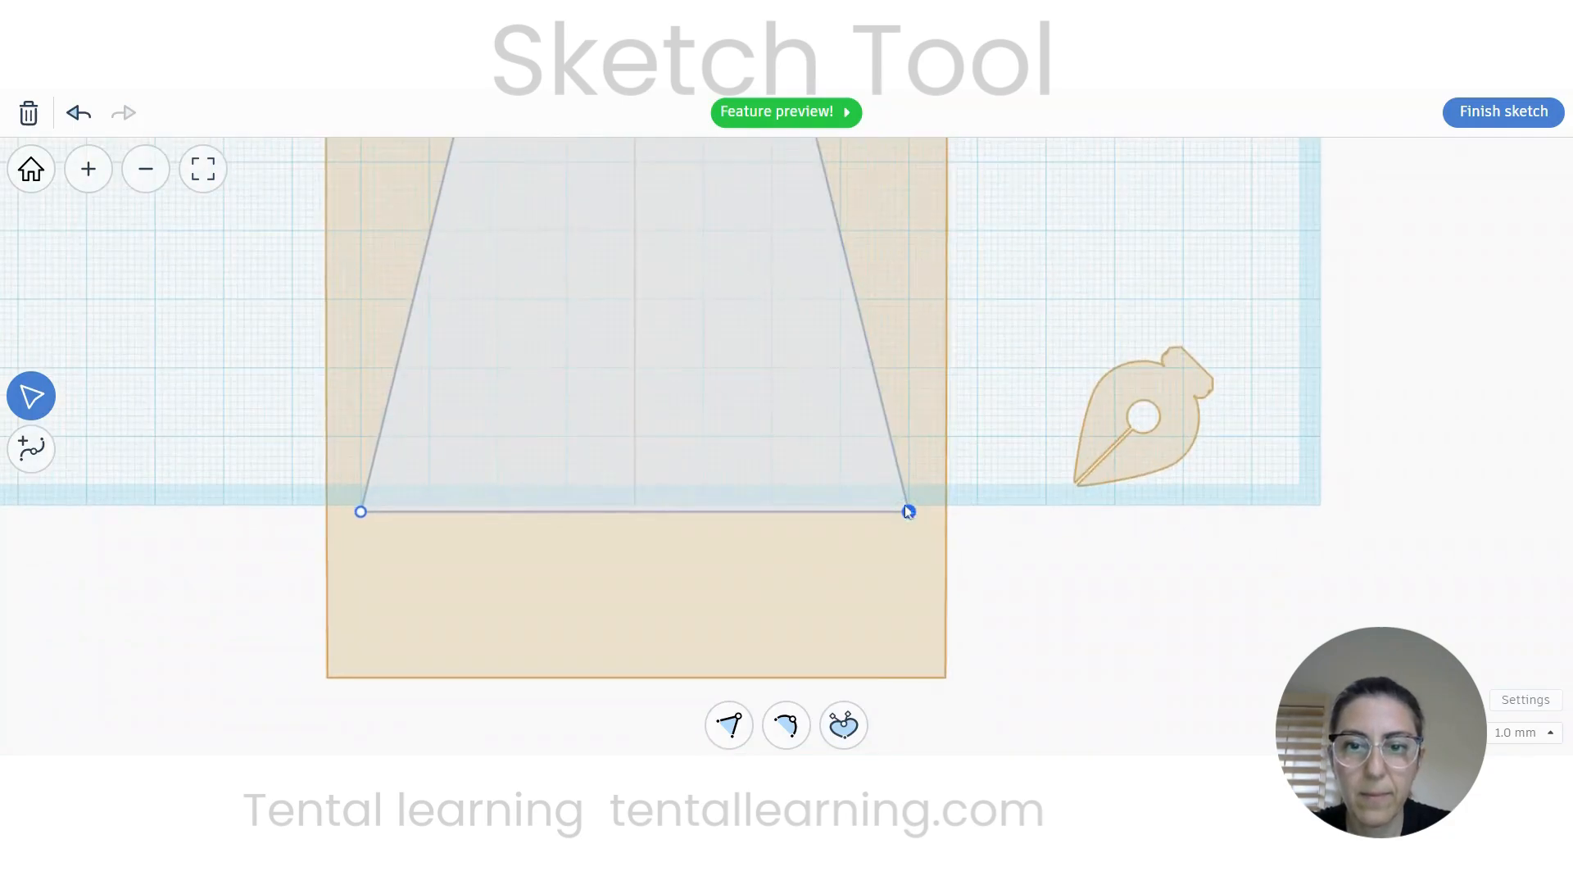
pyautogui.moveTo(908, 511); pyautogui.dragTo(908, 436)
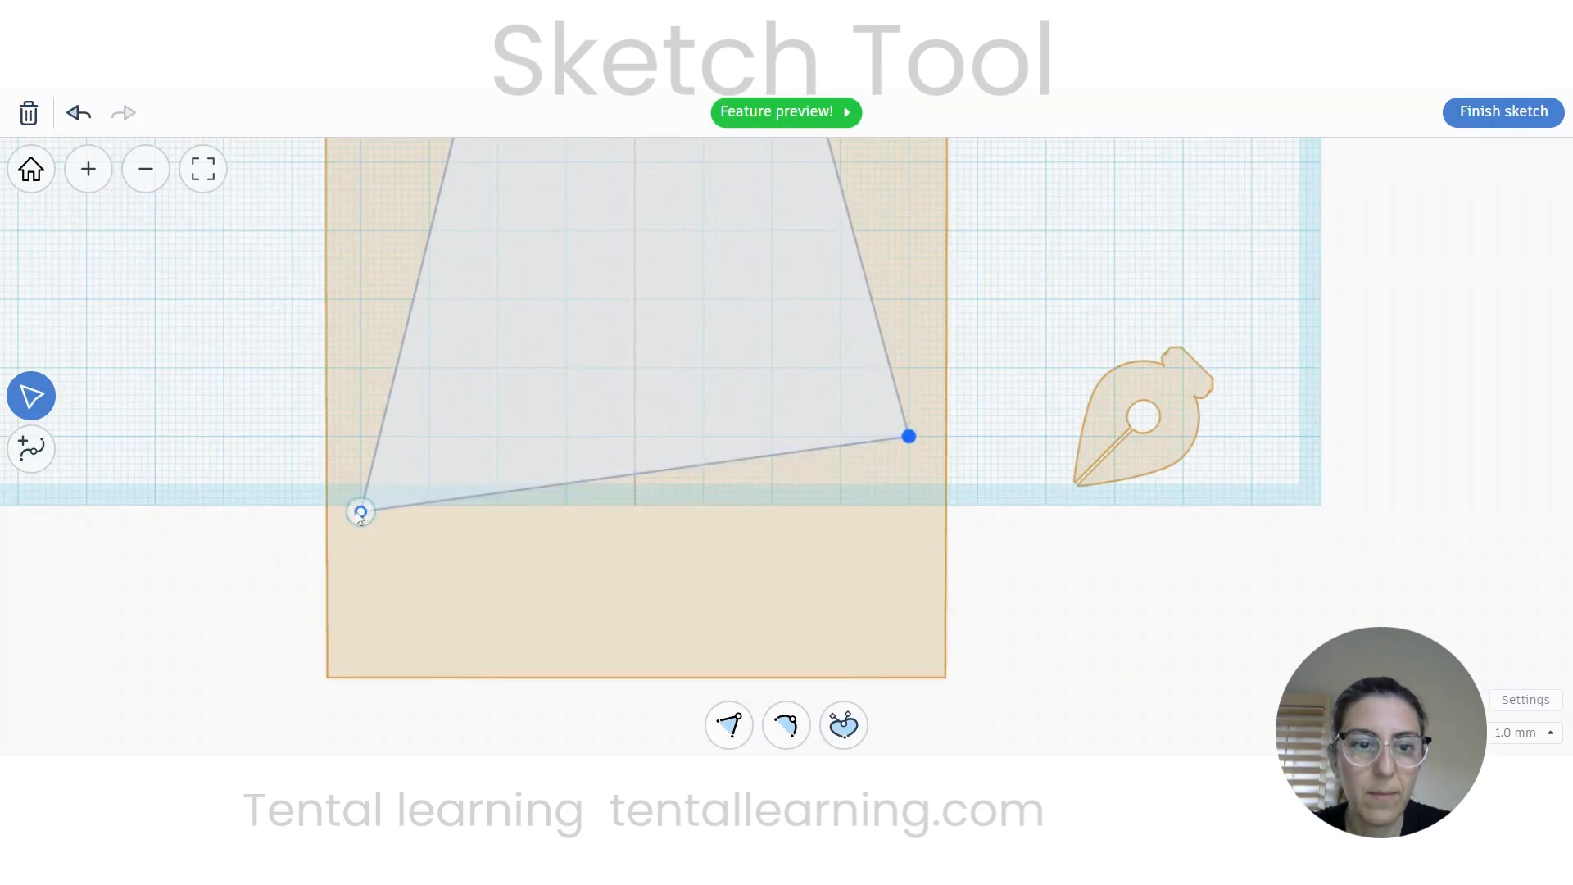
pyautogui.moveTo(360, 513); pyautogui.dragTo(361, 436)
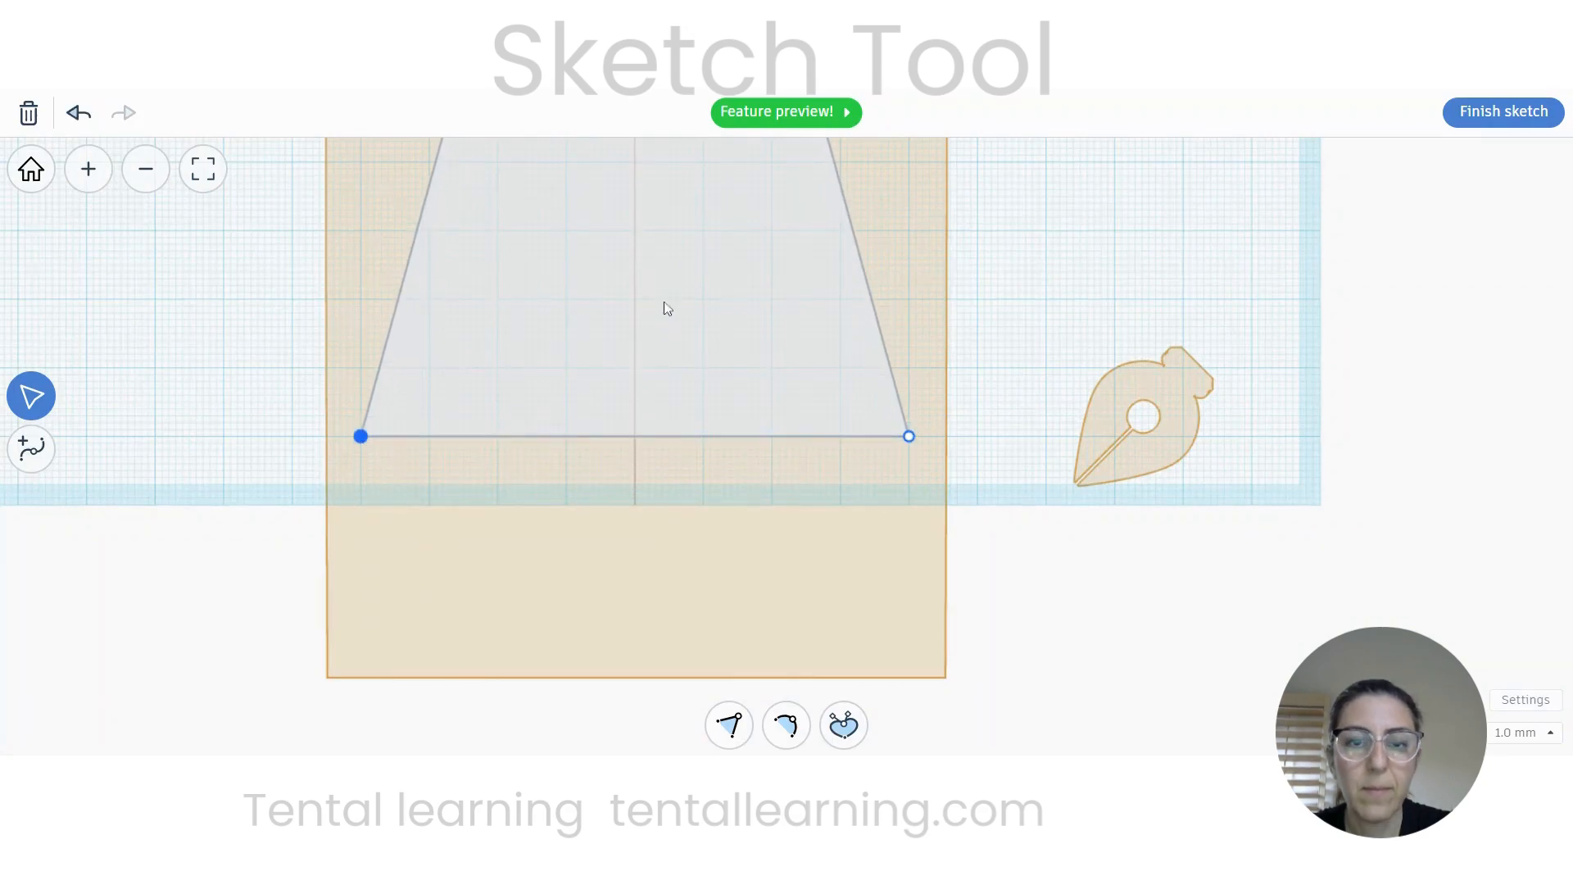
# Step: Move the two points flanking the window's peak down and outward to mid-height, placing them symmetrically on grid lines
pyautogui.scroll(-5, 668, 308)
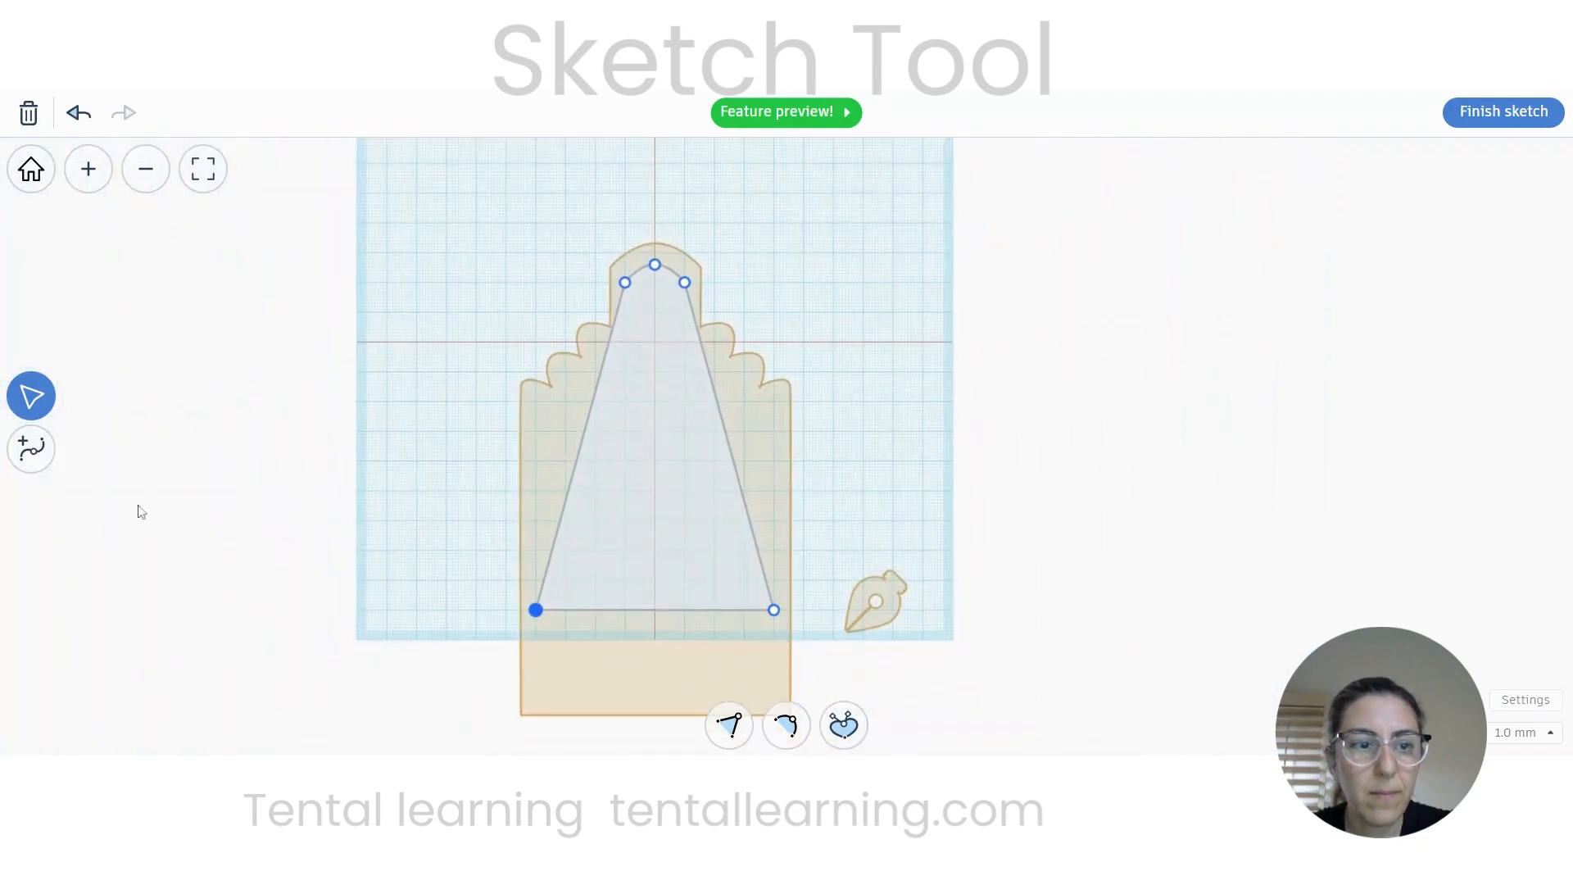
pyautogui.click(31, 448)
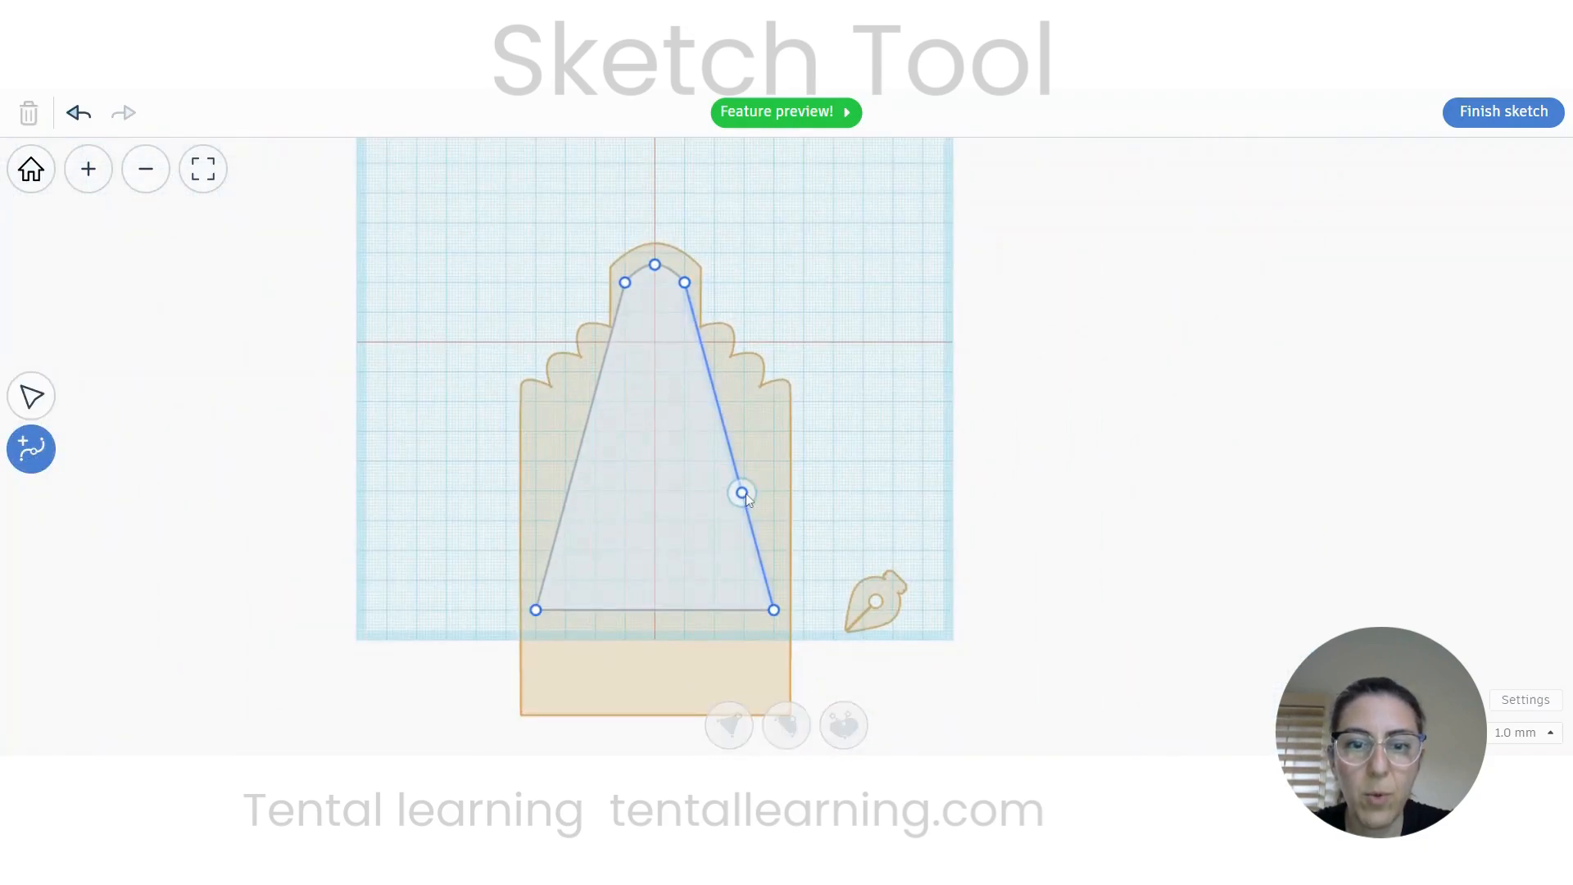
pyautogui.scroll(3, 713, 484)
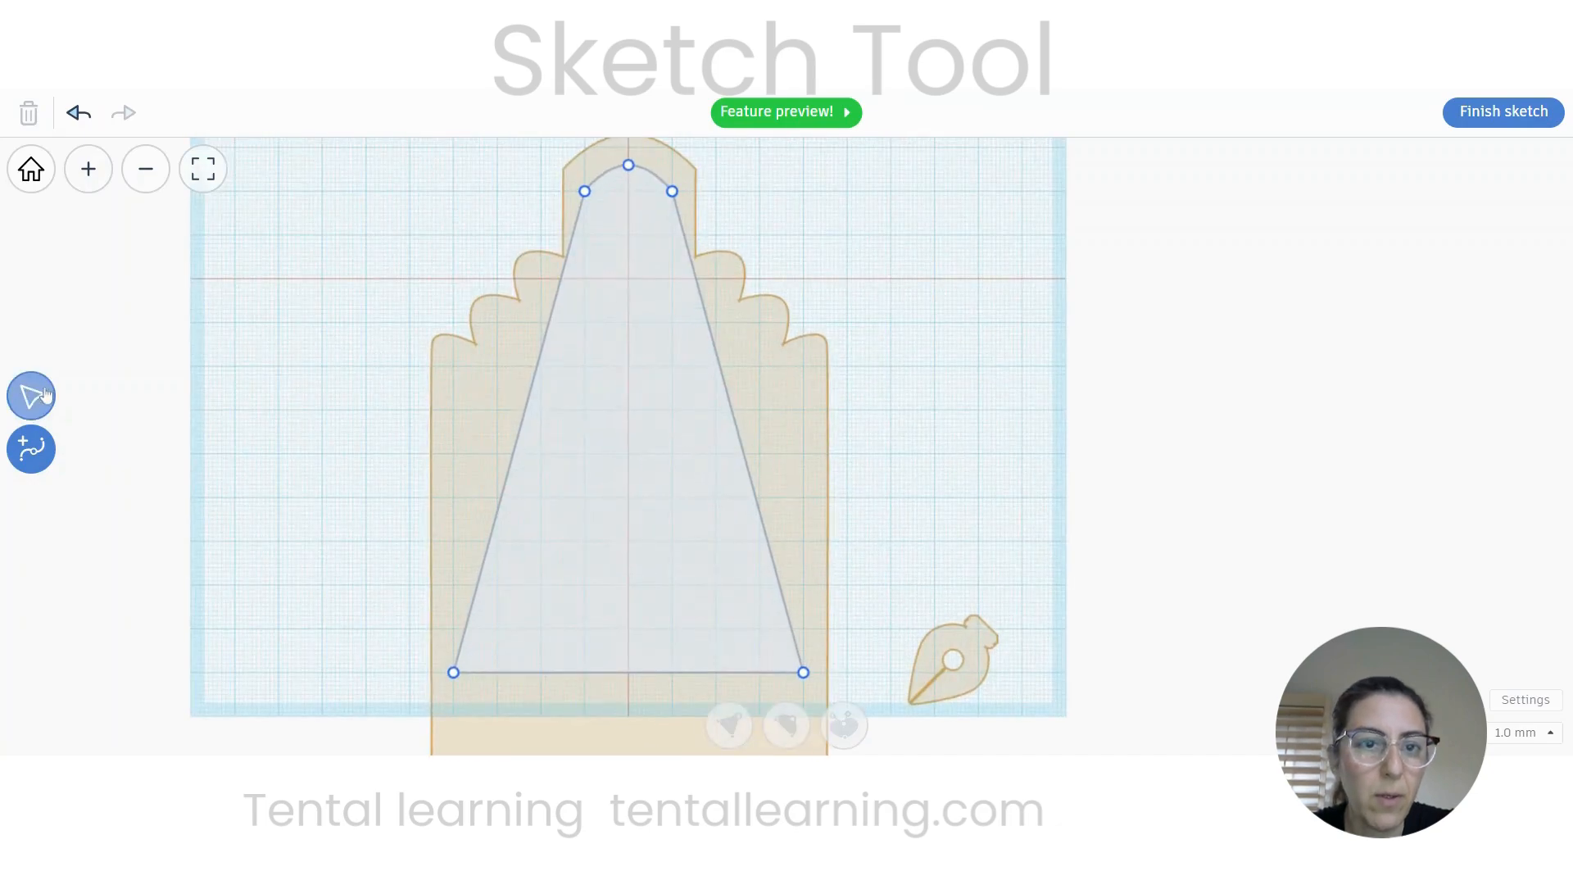
pyautogui.click(13, 394)
pyautogui.moveTo(584, 191); pyautogui.dragTo(540, 408)
pyautogui.moveTo(672, 192); pyautogui.dragTo(721, 414)
pyautogui.scroll(5, 700, 510)
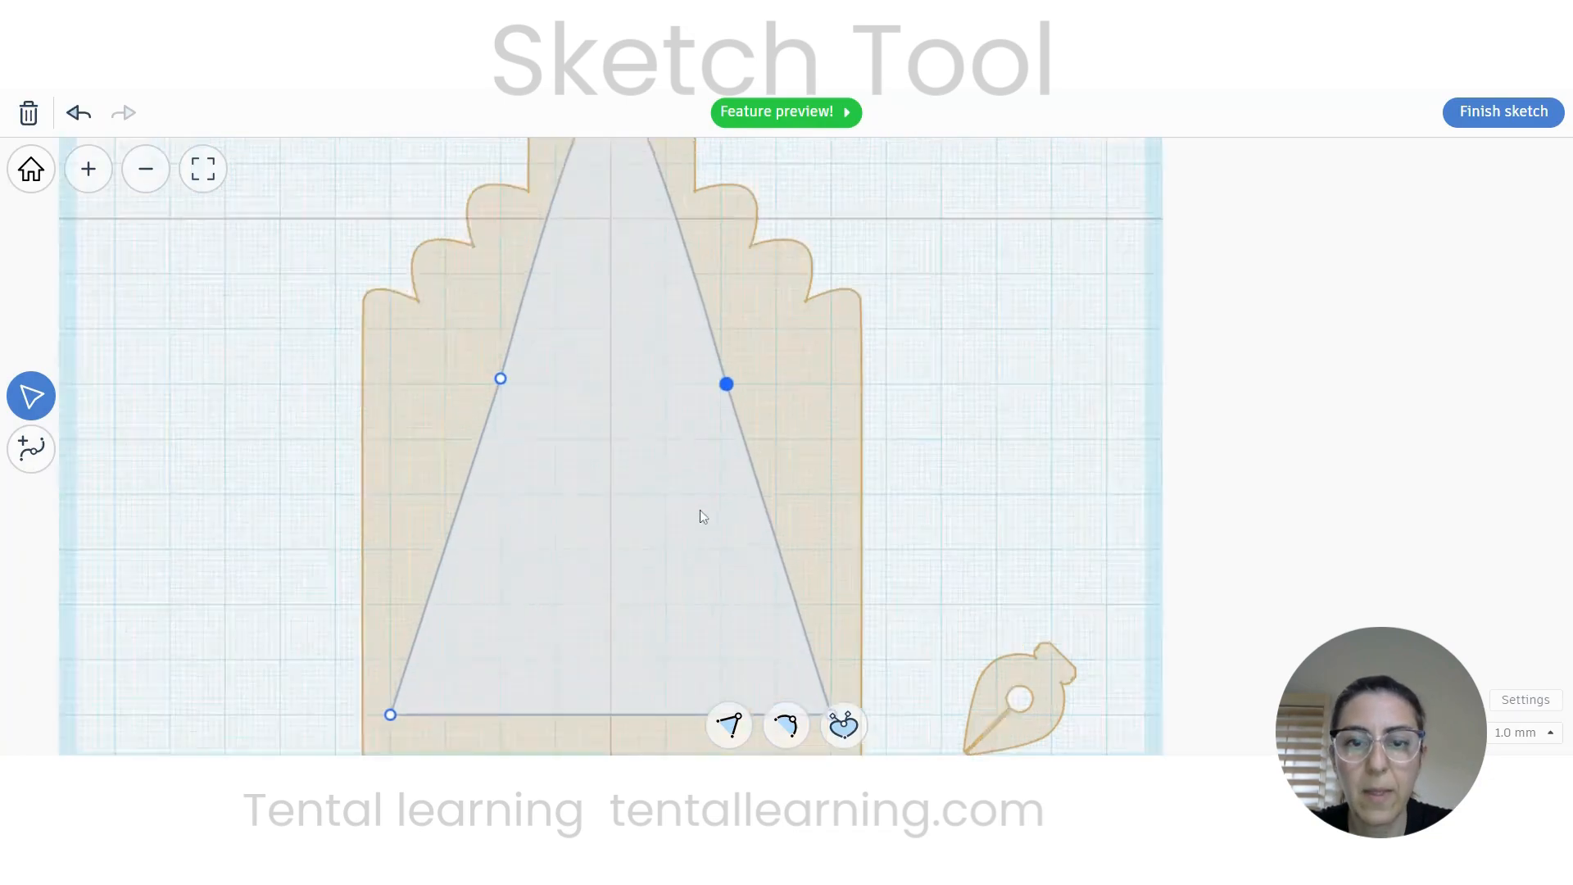
pyautogui.scroll(2, 664, 512)
pyautogui.moveTo(433, 421); pyautogui.dragTo(430, 434)
pyautogui.moveTo(881, 441); pyautogui.dragTo(871, 441)
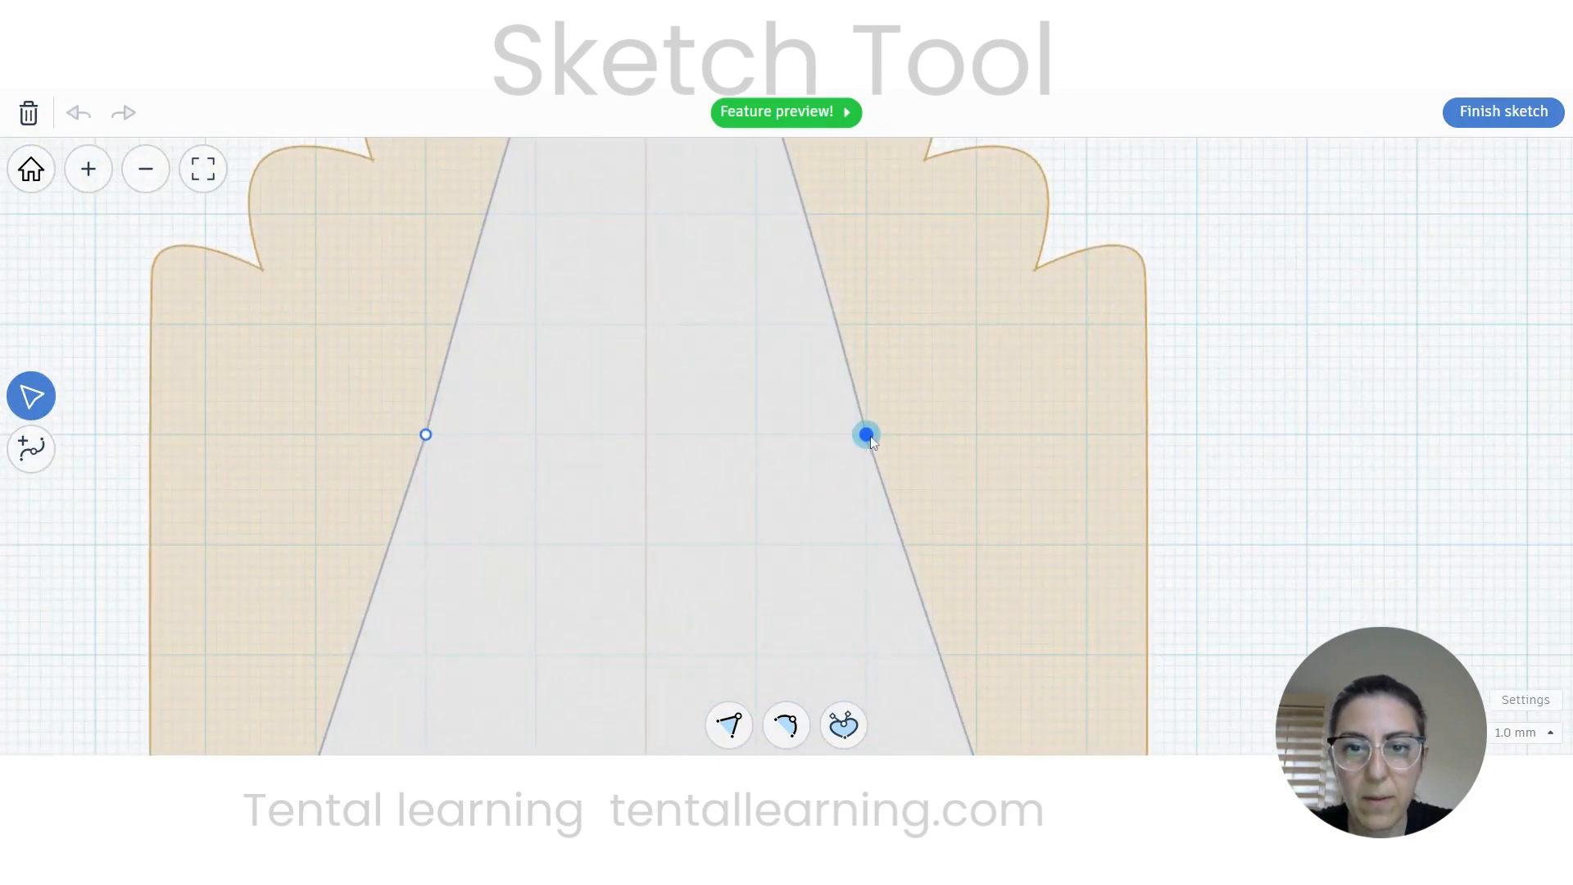
# Step: Lower the window outline's peak point along the vertical centre line to the workplane's horizontal centre line
pyautogui.scroll(-10, 689, 358)
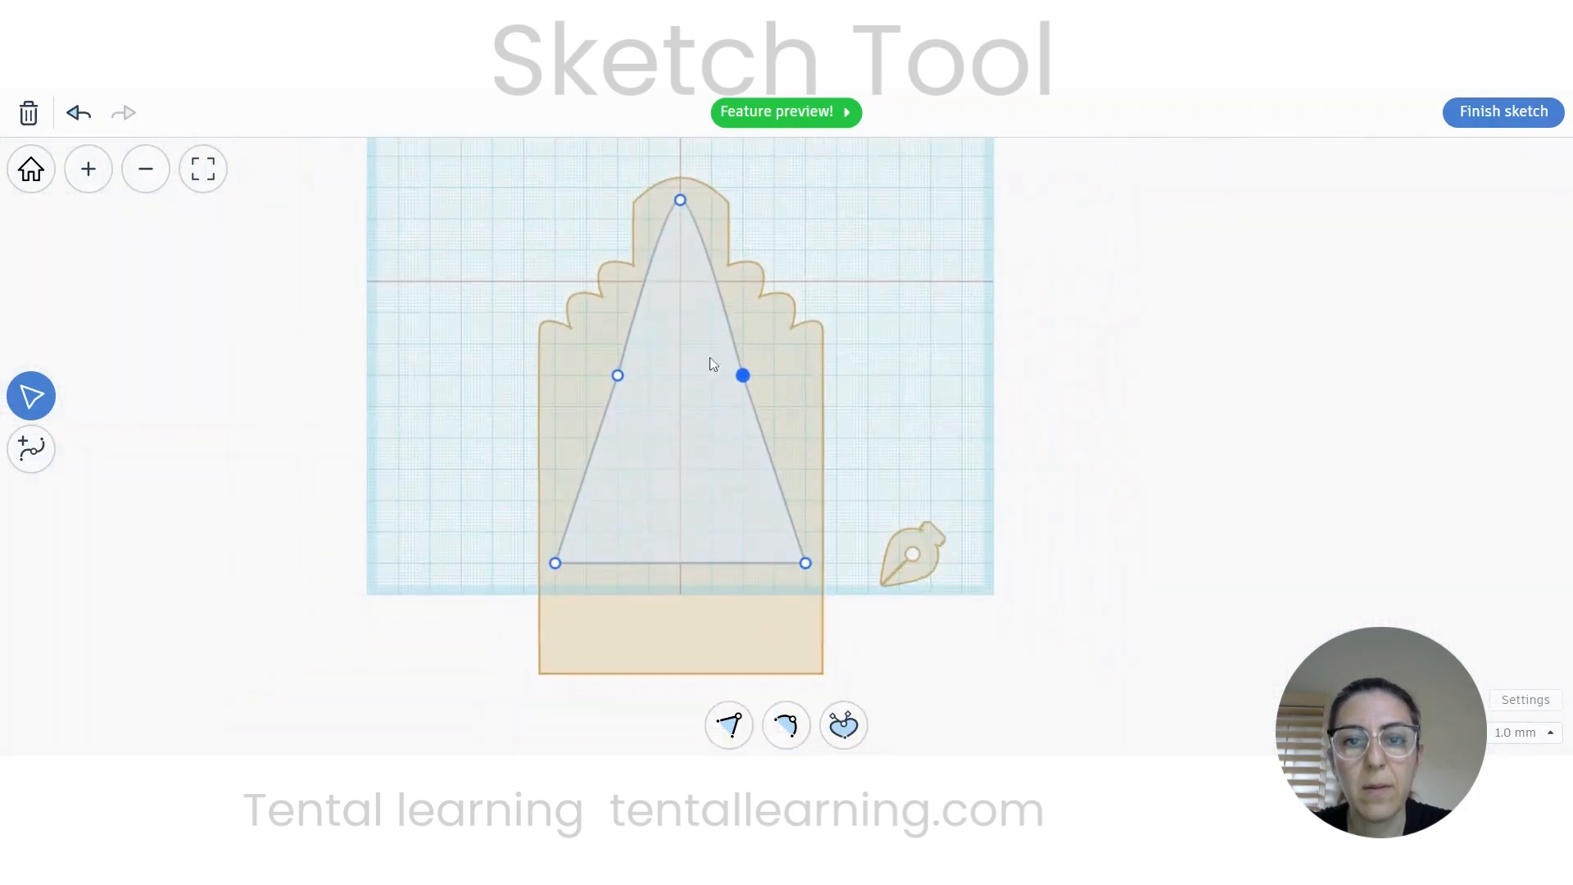
pyautogui.moveTo(689, 244); pyautogui.dragTo(683, 288)
pyautogui.doubleClick(688, 300)
pyautogui.scroll(6, 693, 311)
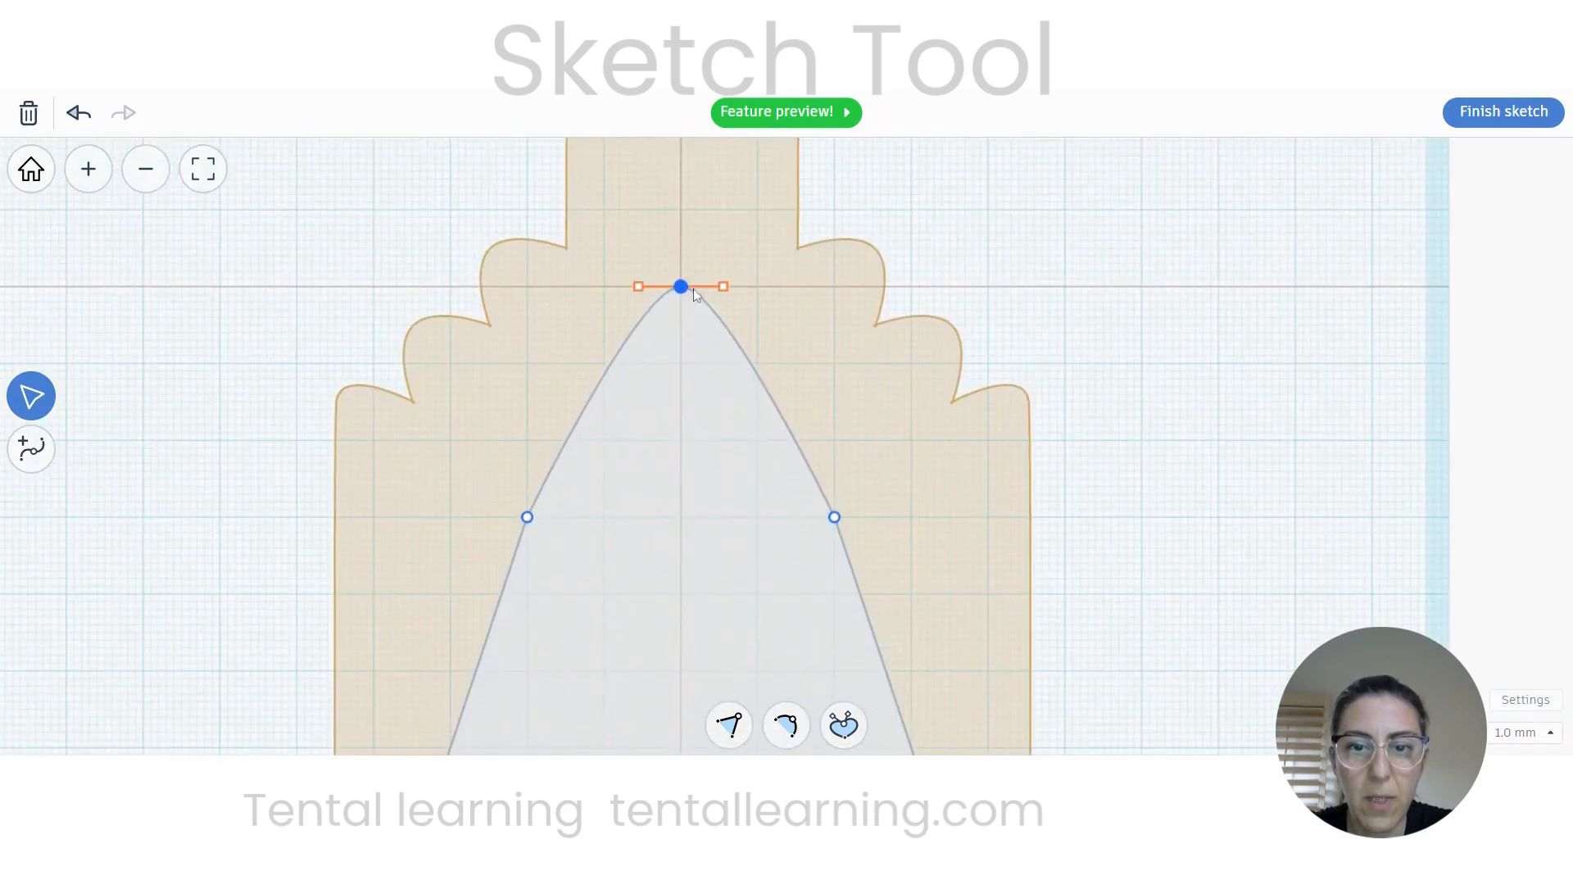
# Step: Delete the two mid-side points so the window outline has only its peak and two bottom corners
pyautogui.moveTo(701, 581); pyautogui.dragTo(706, 325, button='middle')
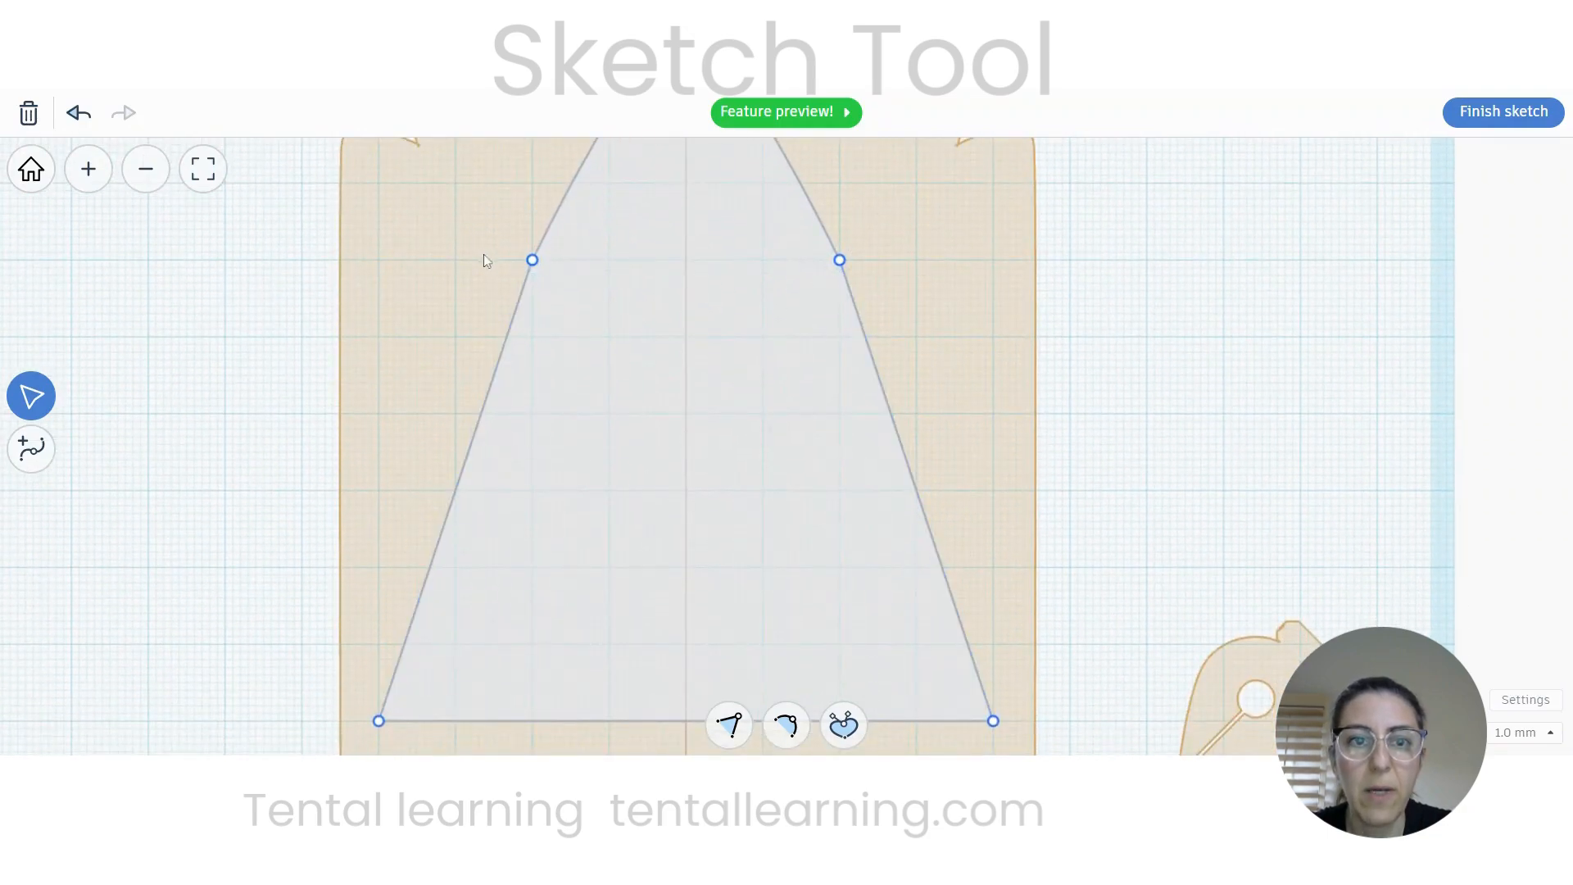
pyautogui.moveTo(257, 238); pyautogui.dragTo(1092, 313)
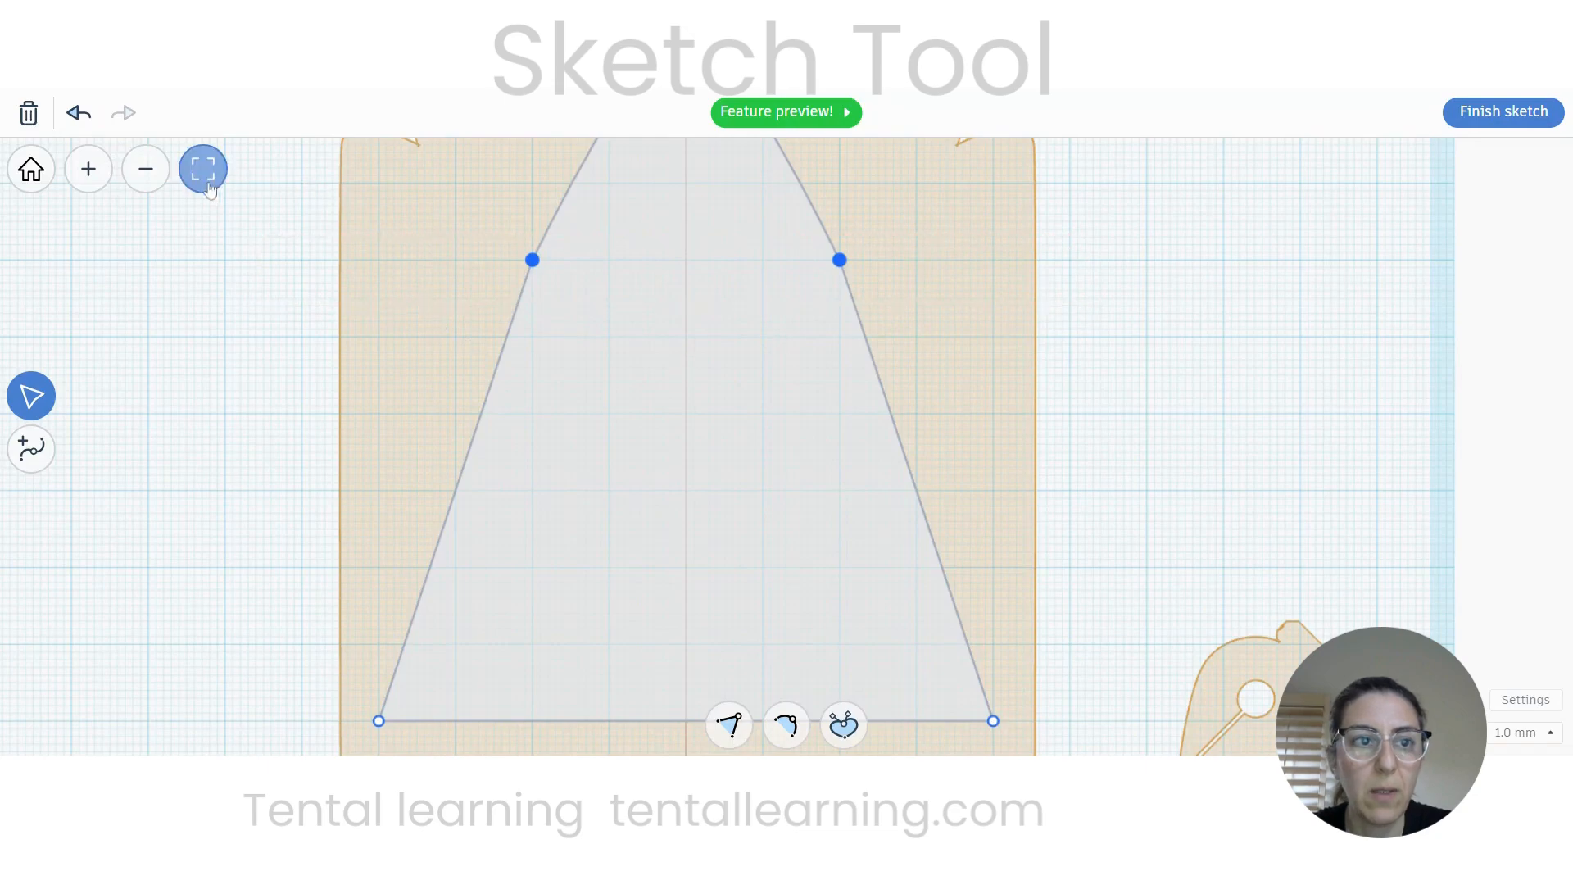
pyautogui.click(28, 113)
pyautogui.scroll(-1, 801, 400)
pyautogui.scroll(-3, 798, 395)
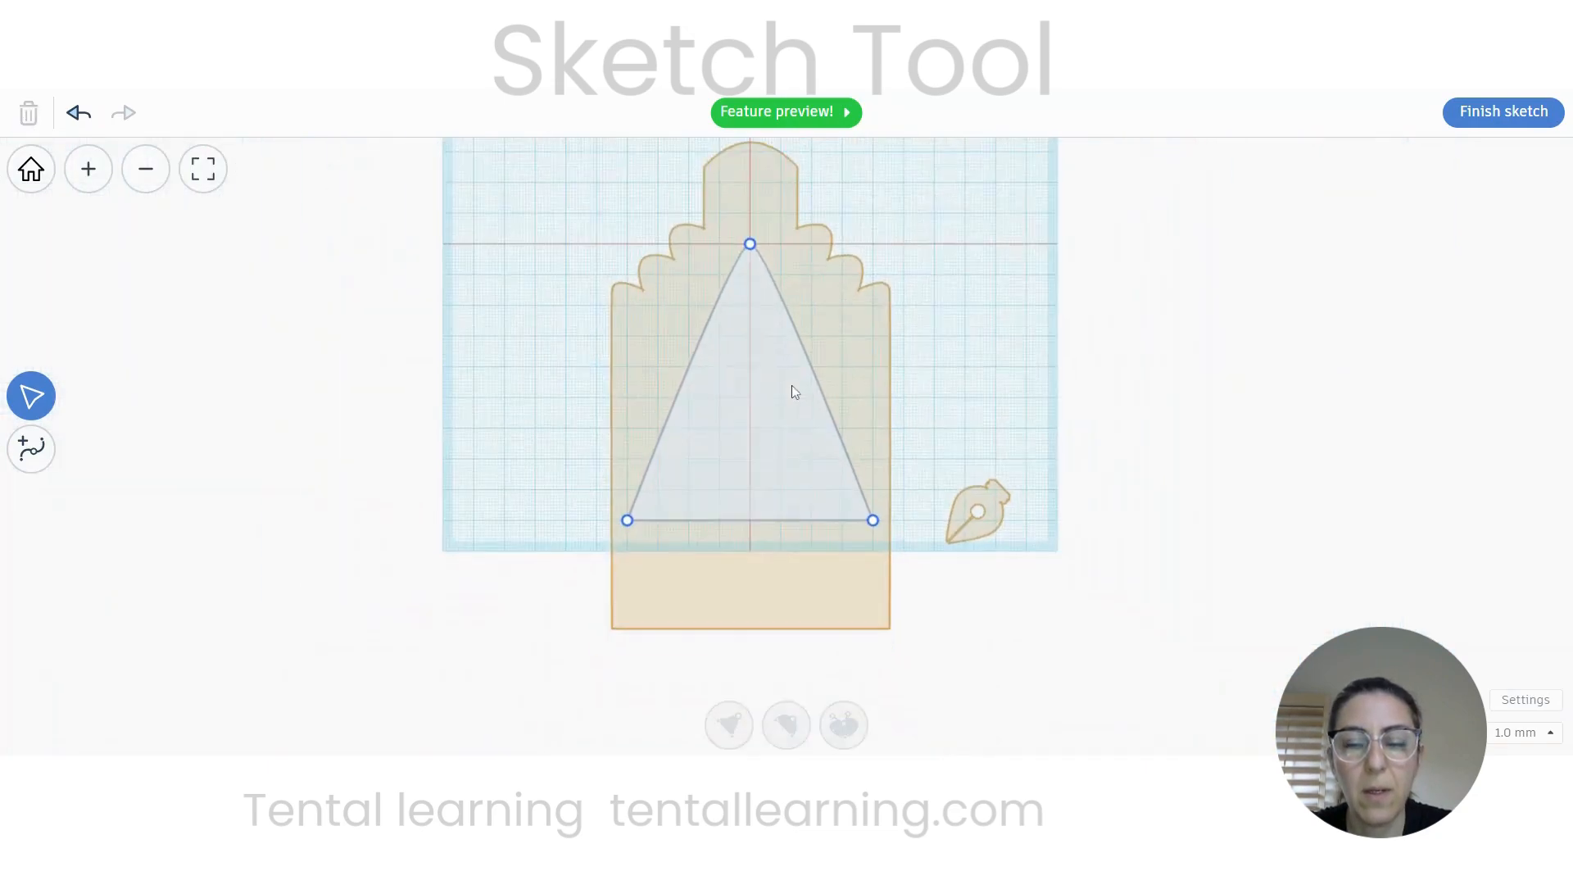
pyautogui.scroll(2, 697, 441)
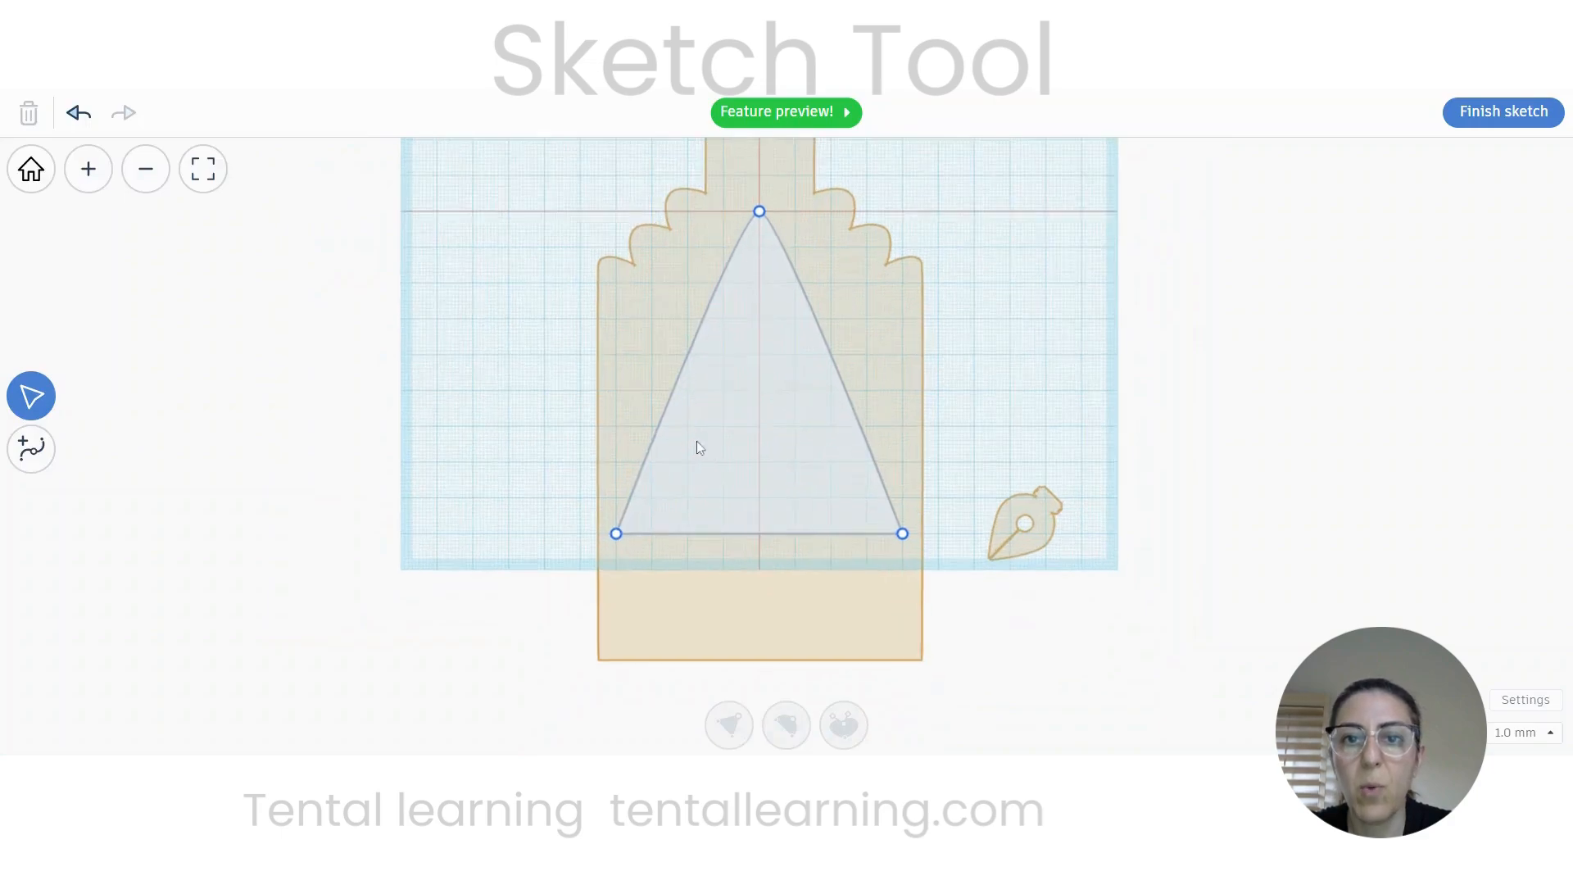
pyautogui.scroll(-2, 722, 439)
# Step: Delete the entire triangular outline and draw a closed four-sided window outline in the facade's lower half
pyautogui.moveTo(572, 227); pyautogui.dragTo(901, 541)
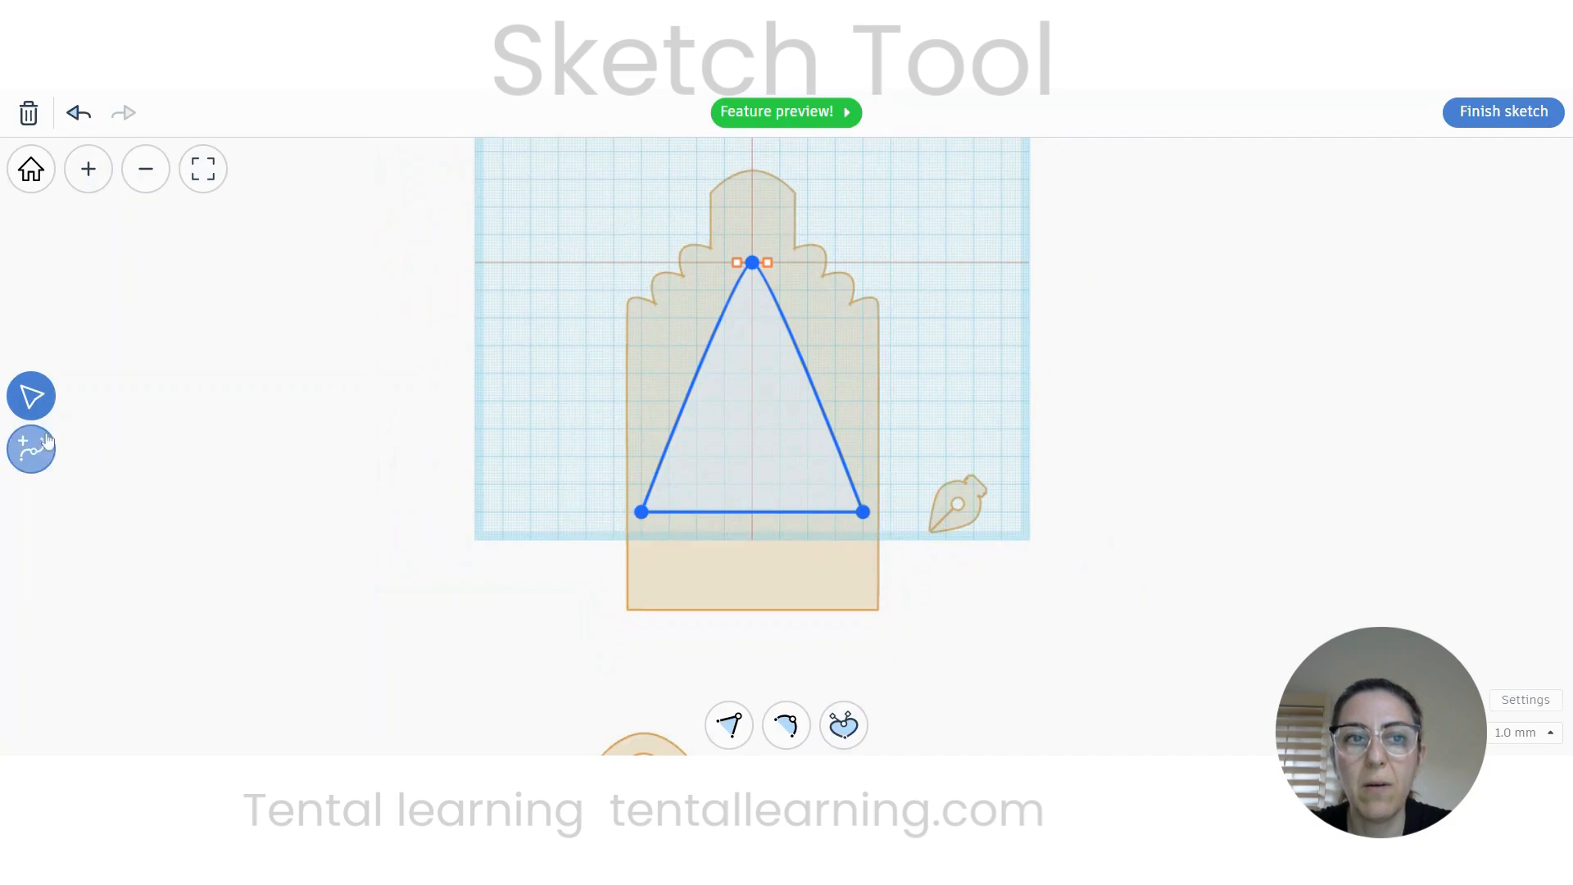
pyautogui.click(25, 115)
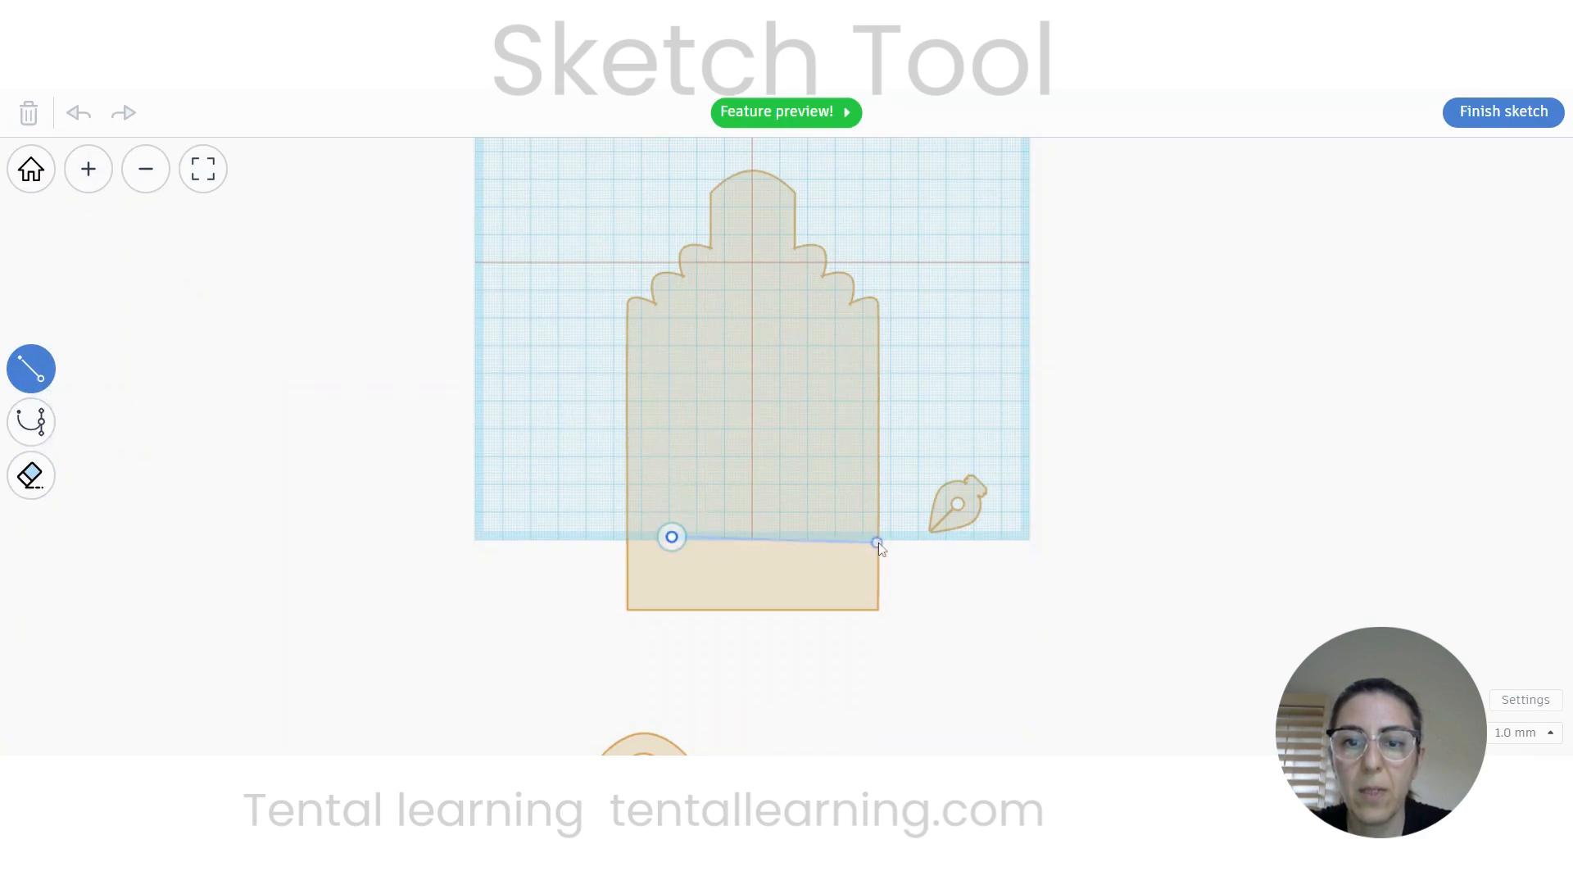
pyautogui.click(834, 538)
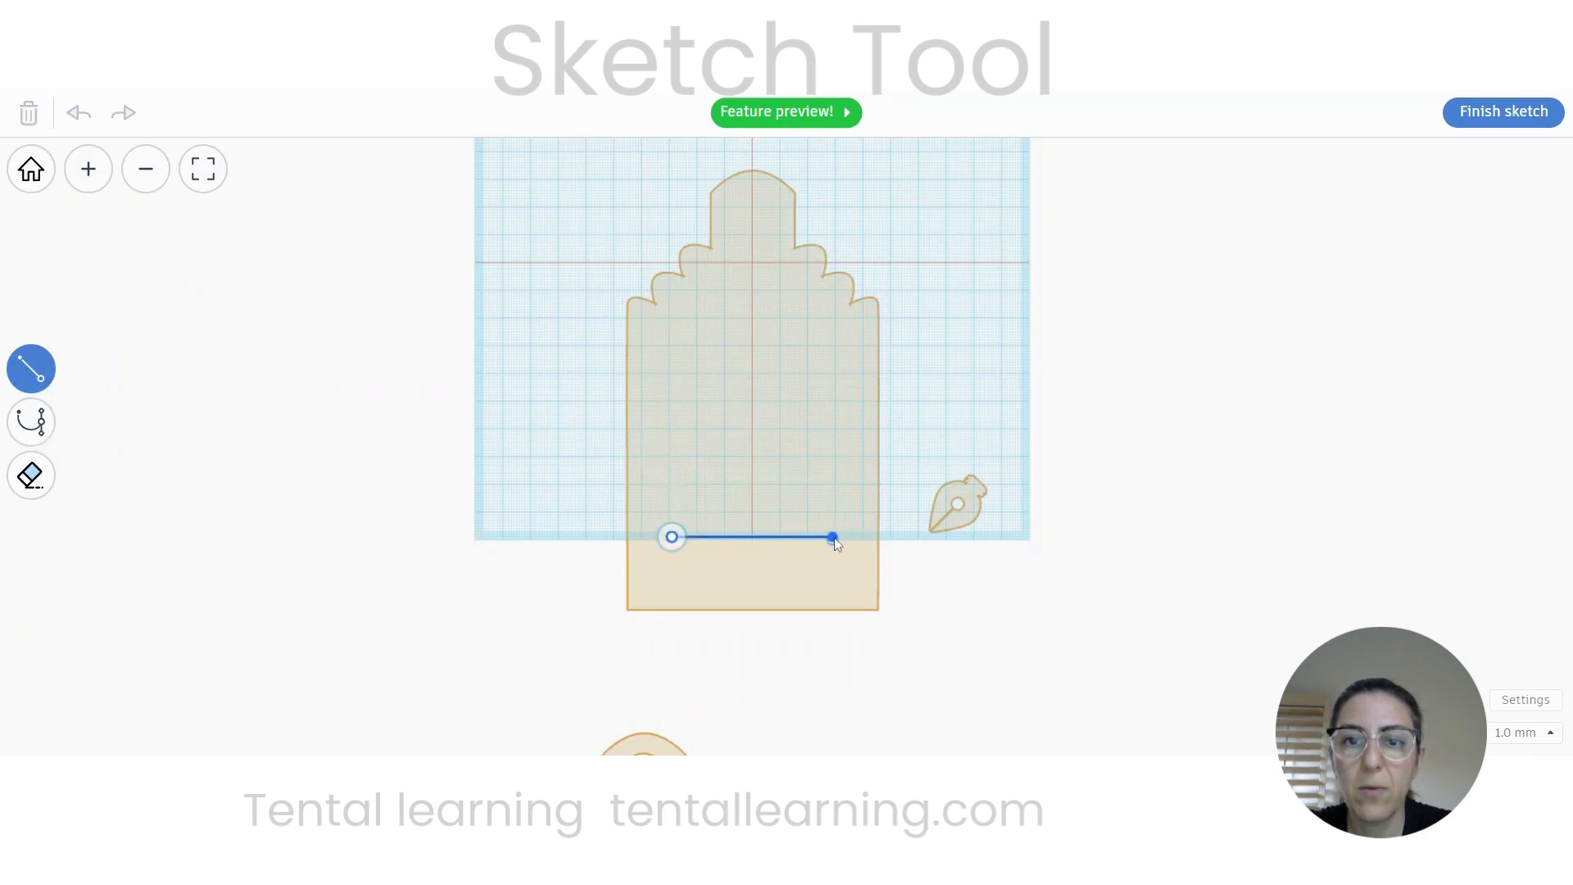
pyautogui.click(834, 348)
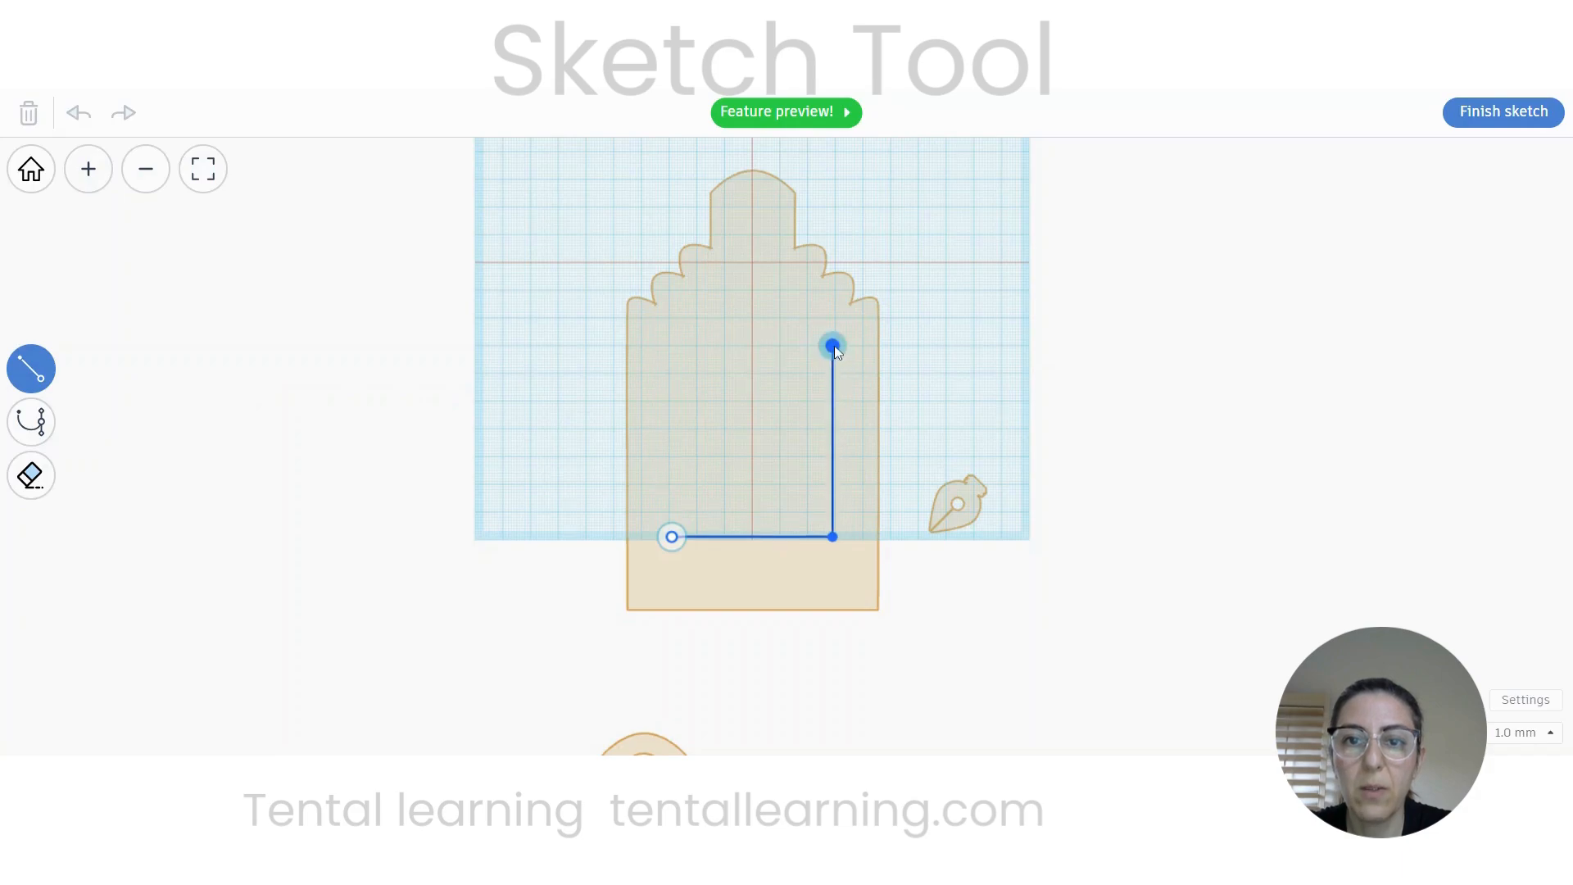
pyautogui.click(671, 346)
pyautogui.click(672, 537)
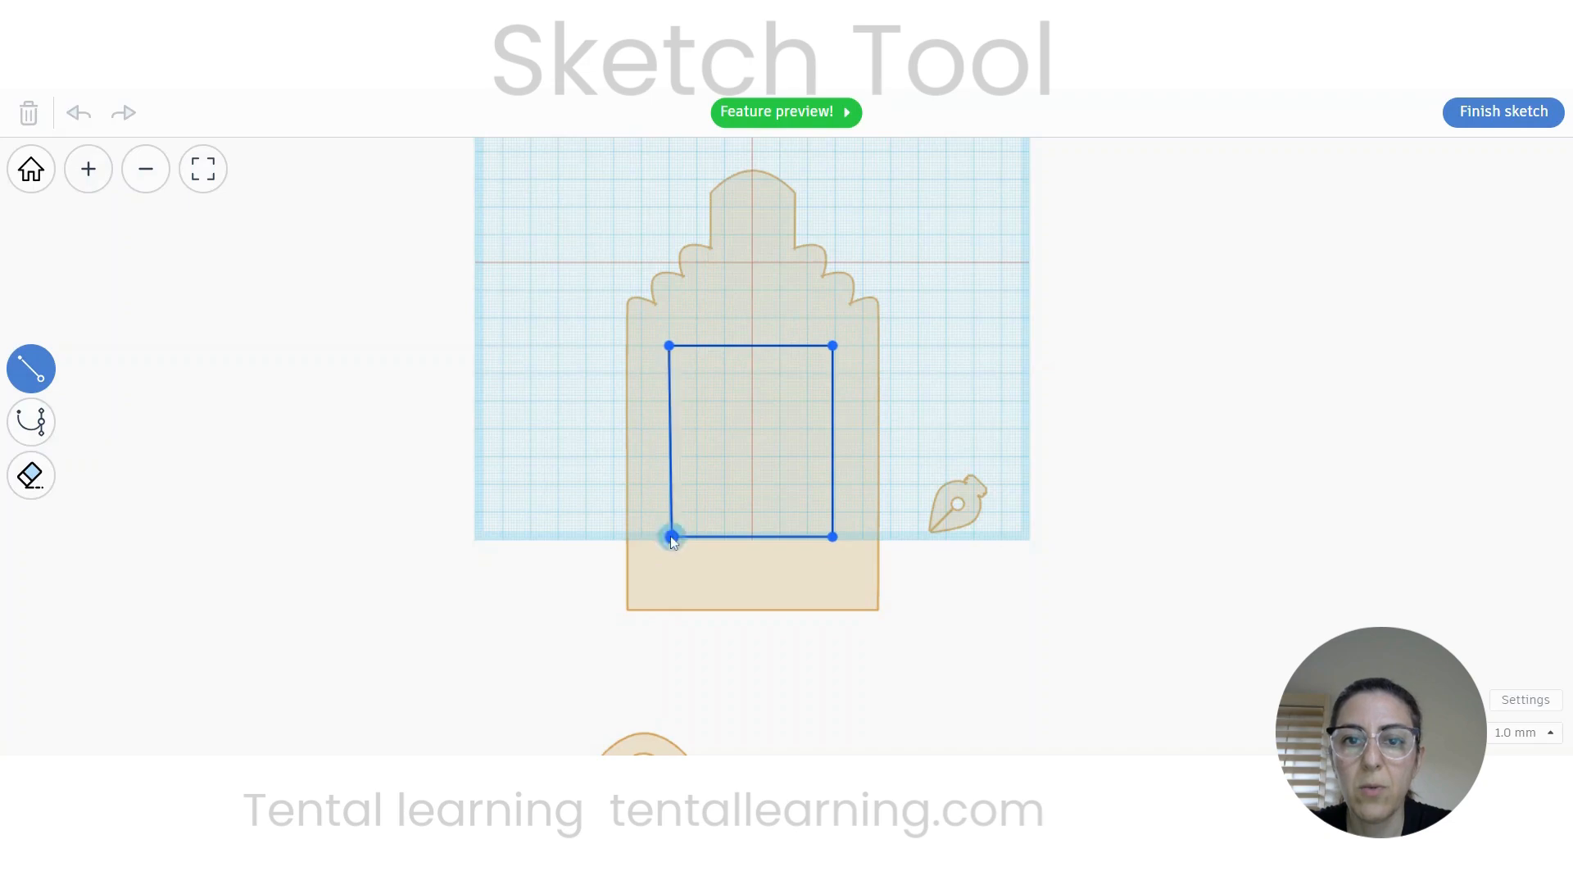
# Step: Raise the outline's two bottom corners to the major grid line and align its sides into a rectangle symmetric about the centre line
pyautogui.scroll(2, 681, 504)
pyautogui.scroll(2, 685, 510)
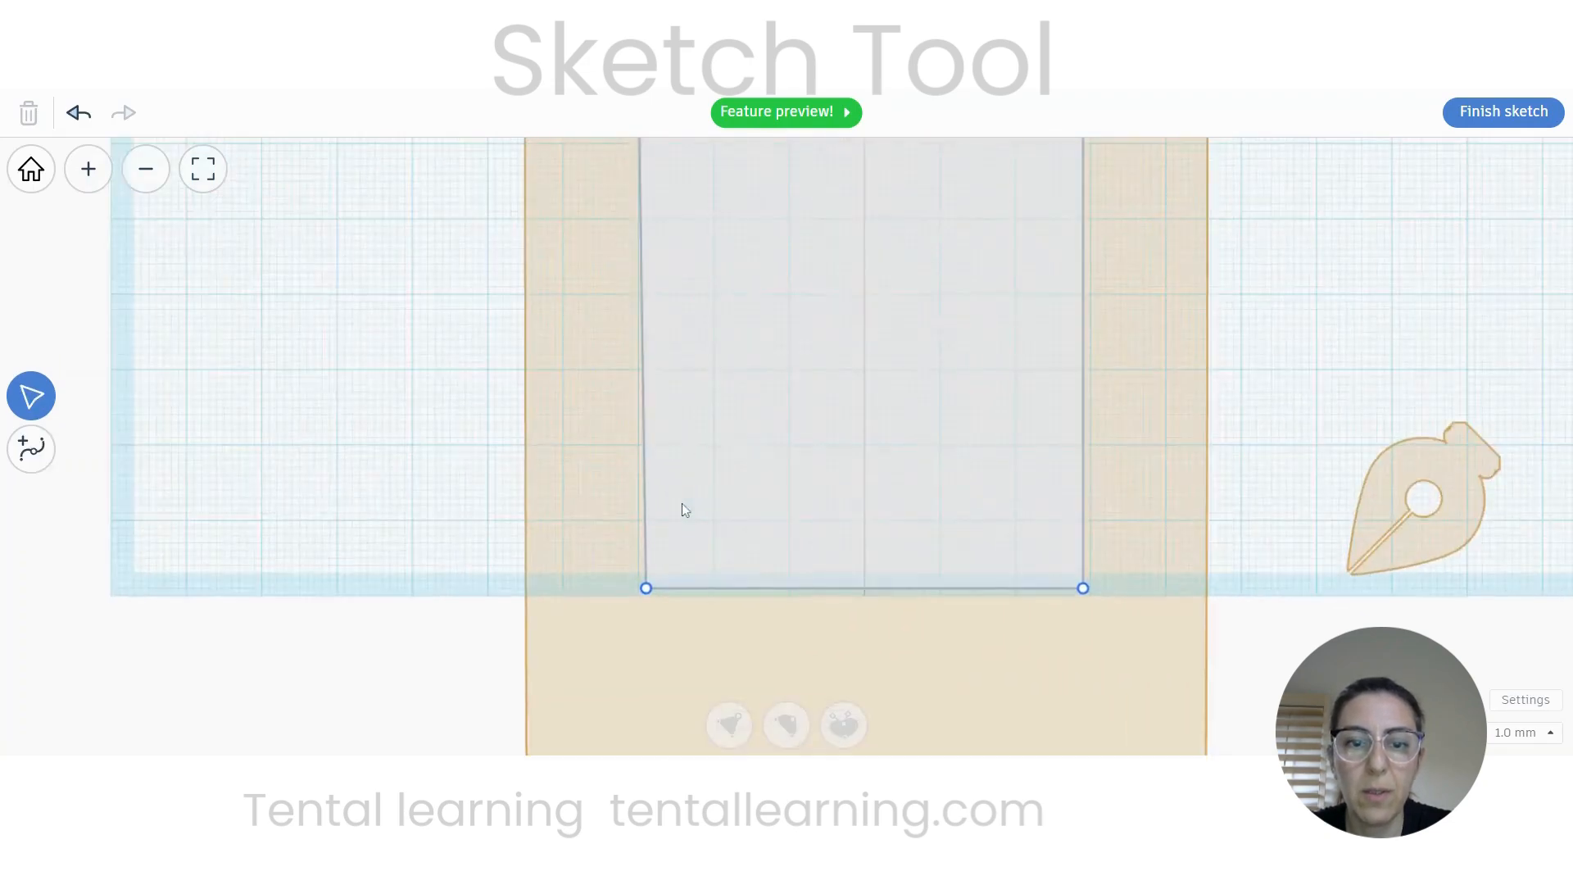
pyautogui.moveTo(645, 588); pyautogui.dragTo(639, 521)
pyautogui.moveTo(1083, 590); pyautogui.dragTo(1096, 527)
pyautogui.moveTo(909, 334); pyautogui.dragTo(871, 673, button='middle')
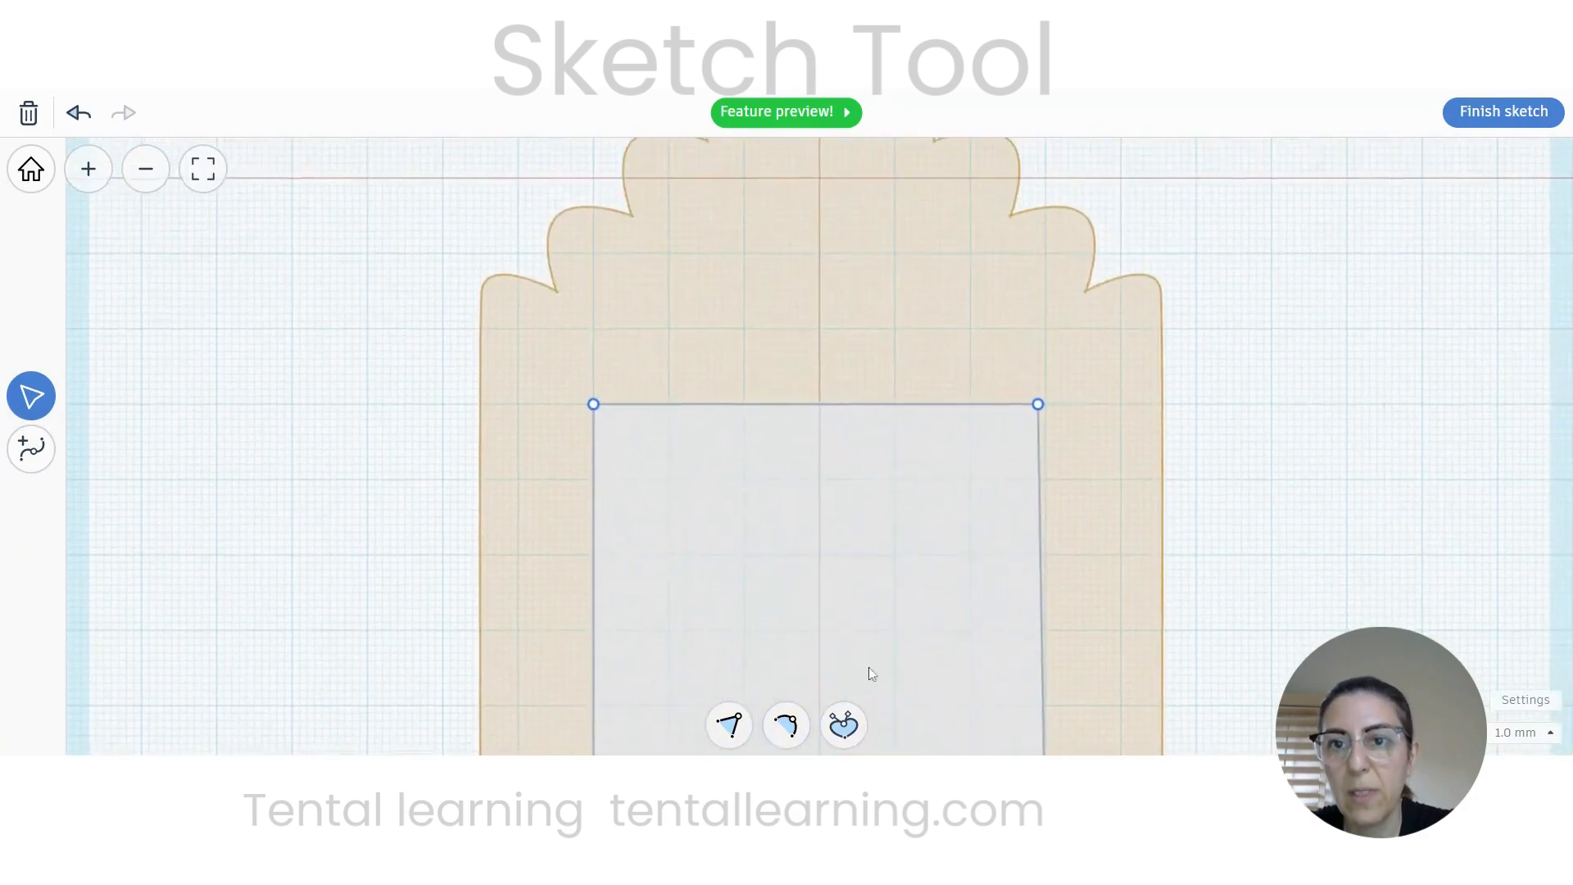
pyautogui.moveTo(1040, 404); pyautogui.dragTo(1045, 406)
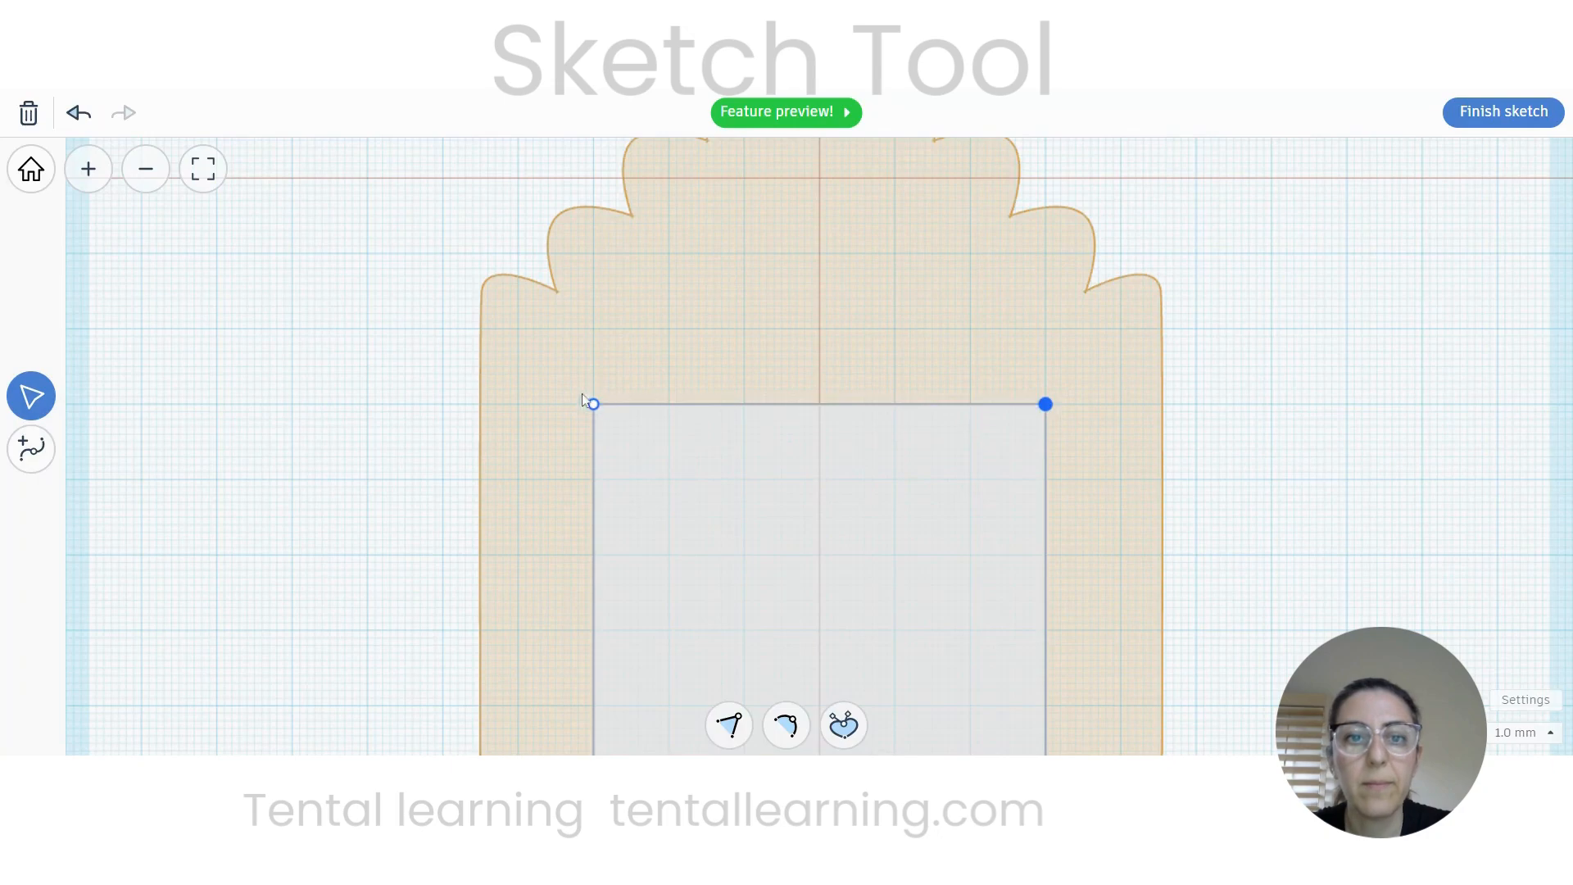
# Step: Add a point at the middle of the rectangle's top edge, raise it, smooth it into an arch and finish the sketch
pyautogui.click(32, 448)
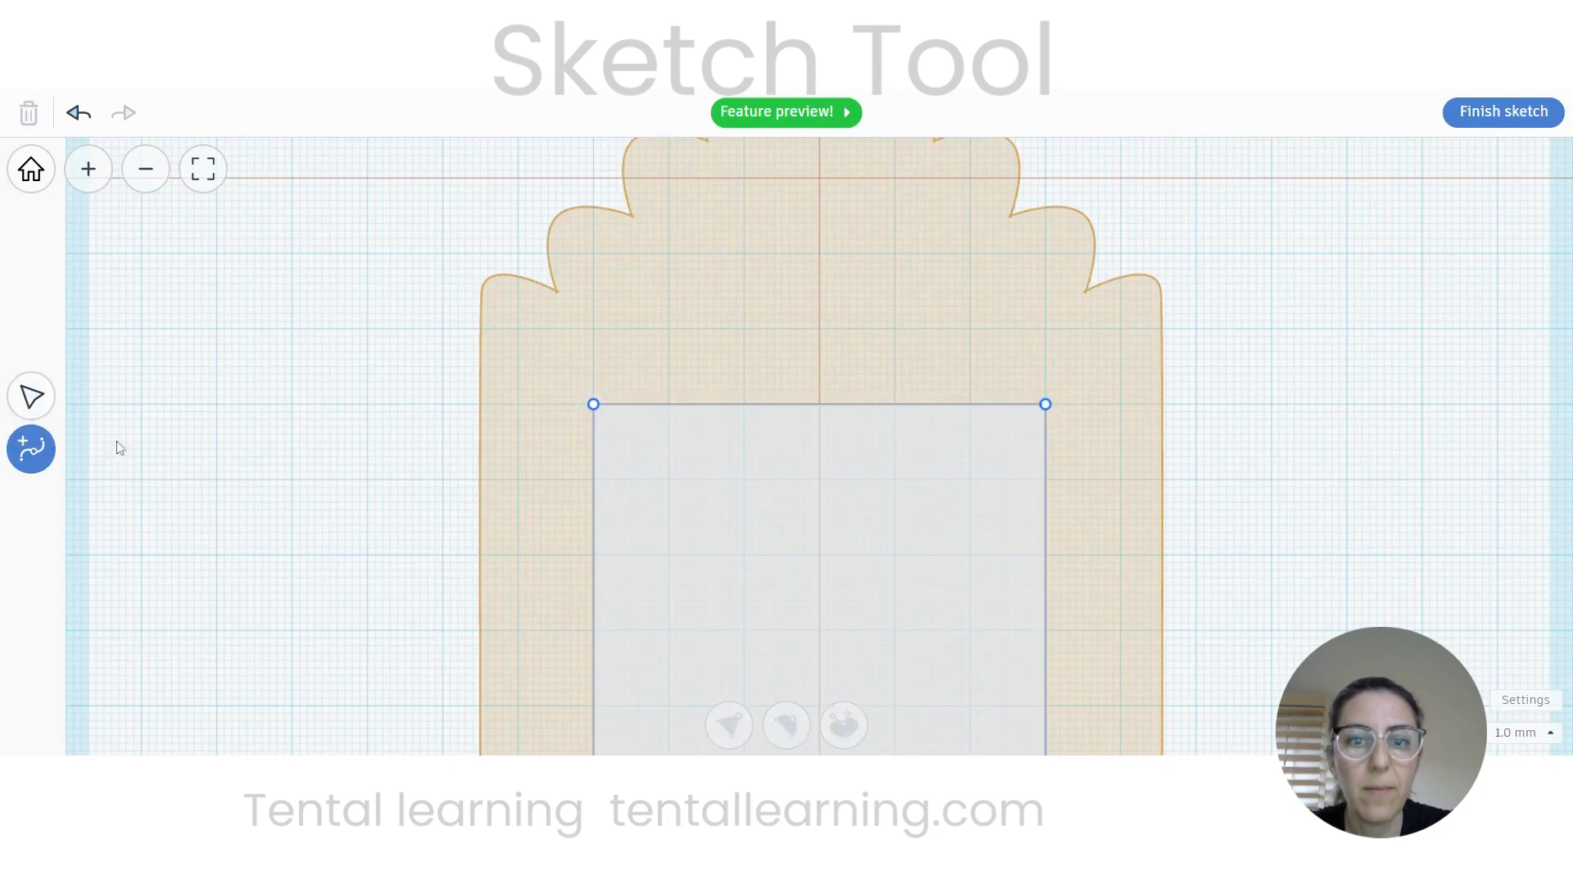
pyautogui.click(820, 407)
pyautogui.click(31, 397)
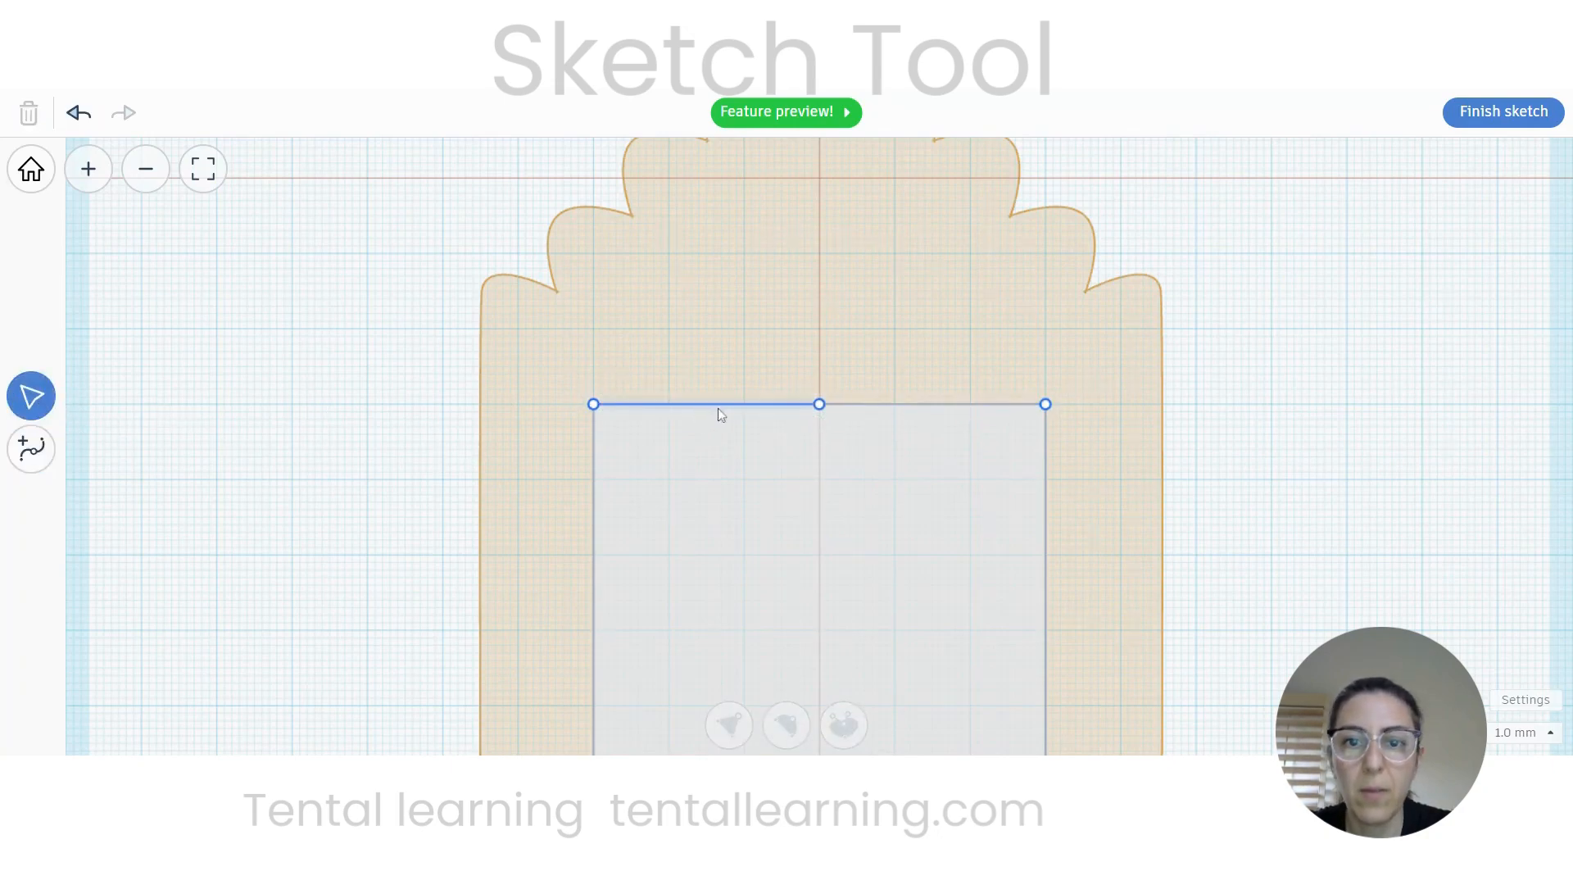
pyautogui.moveTo(820, 405); pyautogui.dragTo(819, 250)
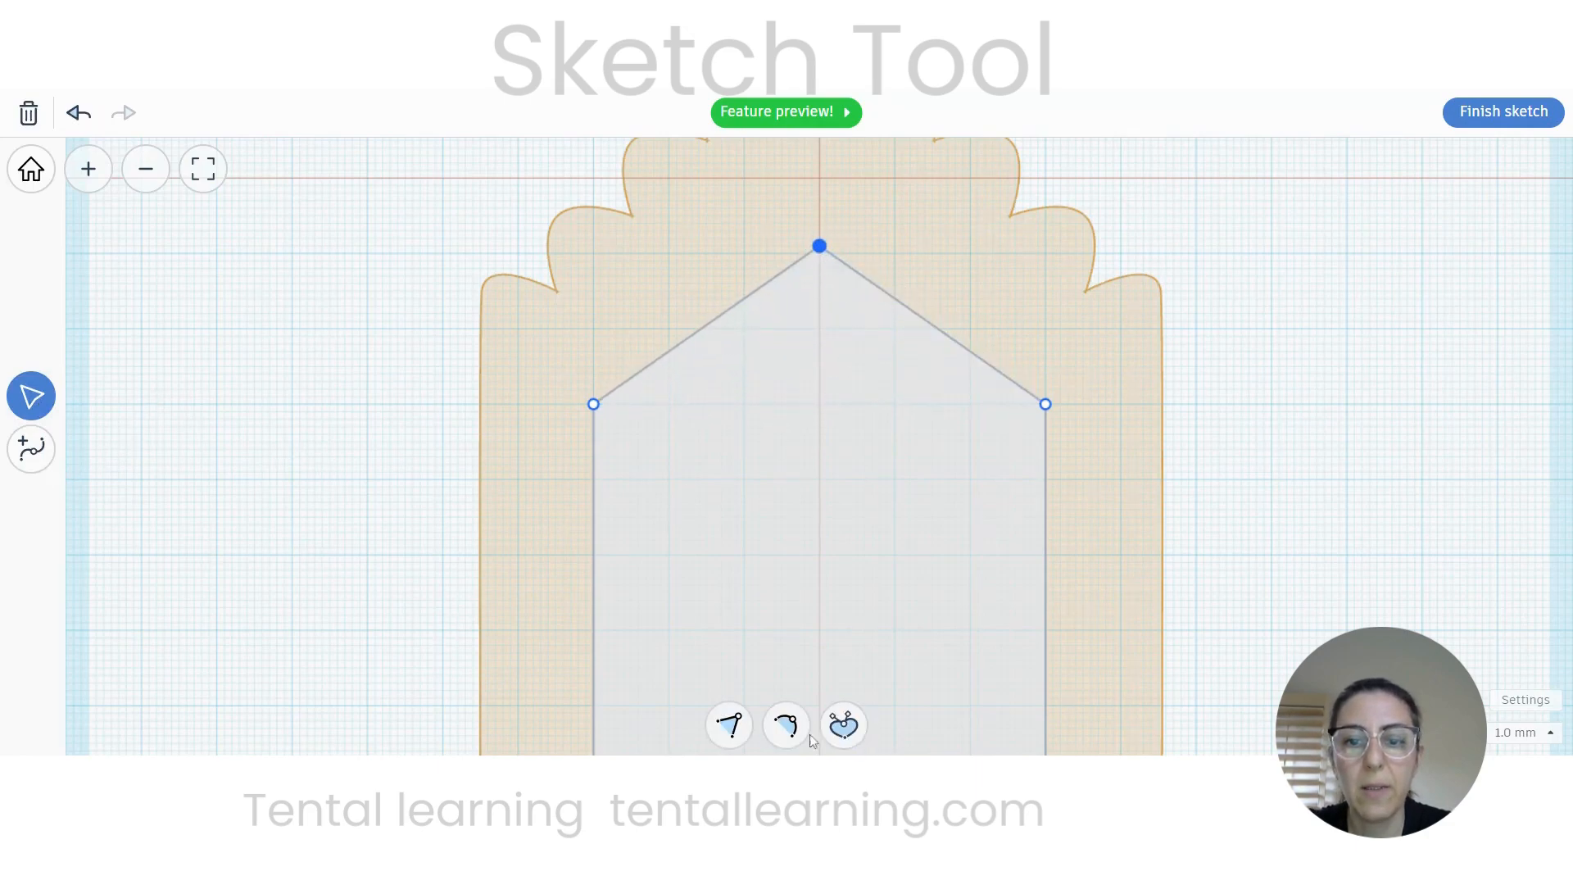
pyautogui.click(838, 729)
pyautogui.scroll(-4, 1114, 431)
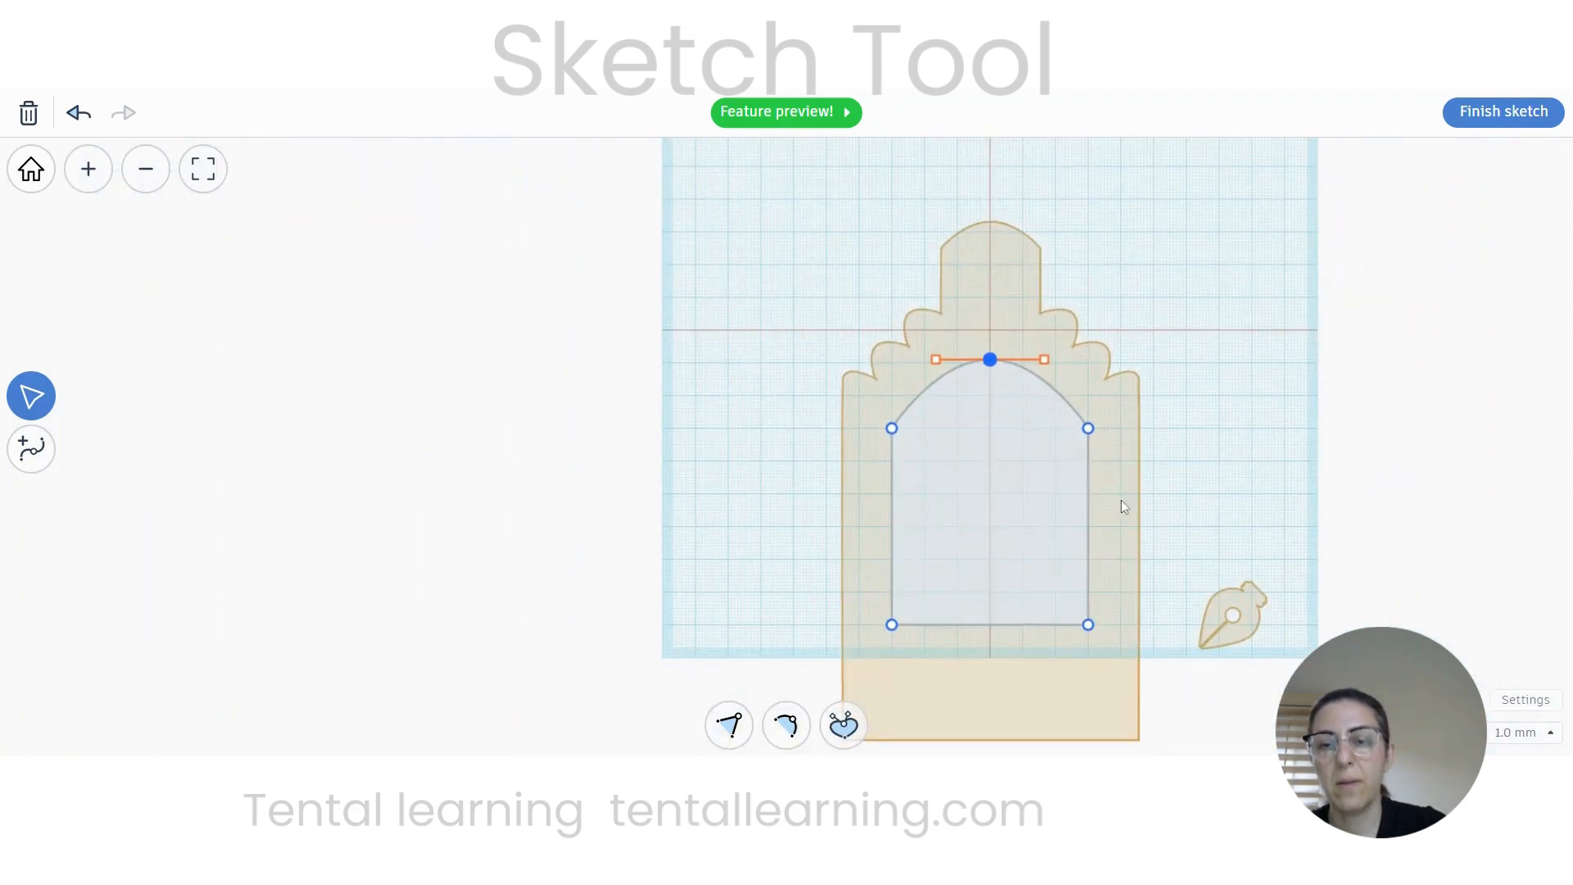
pyautogui.moveTo(1101, 634); pyautogui.dragTo(1025, 639, button='middle')
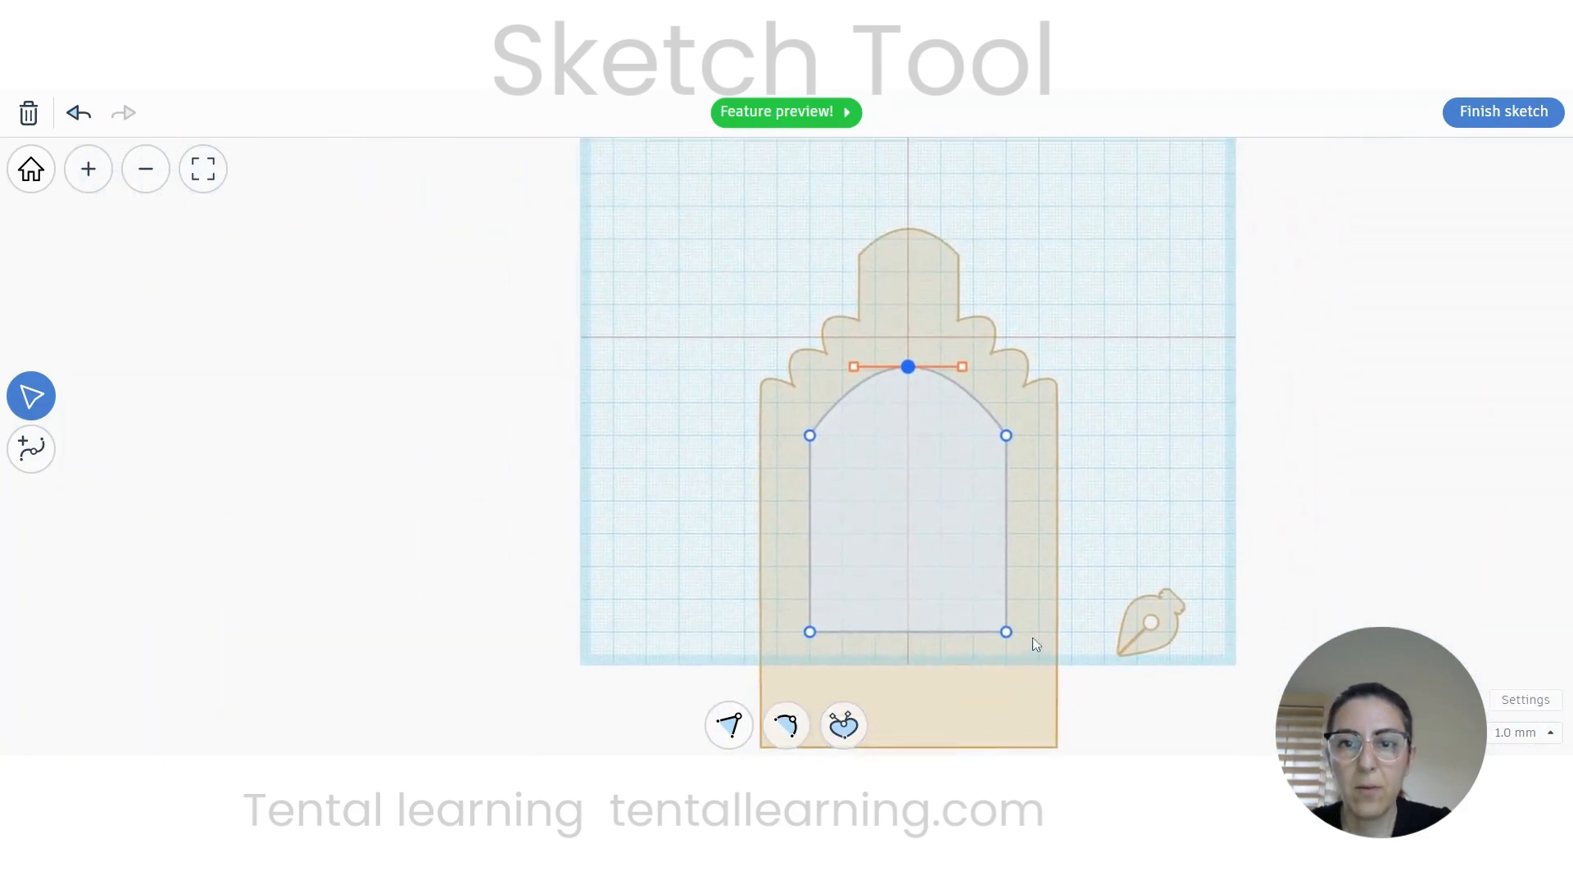
pyautogui.scroll(1, 1011, 546)
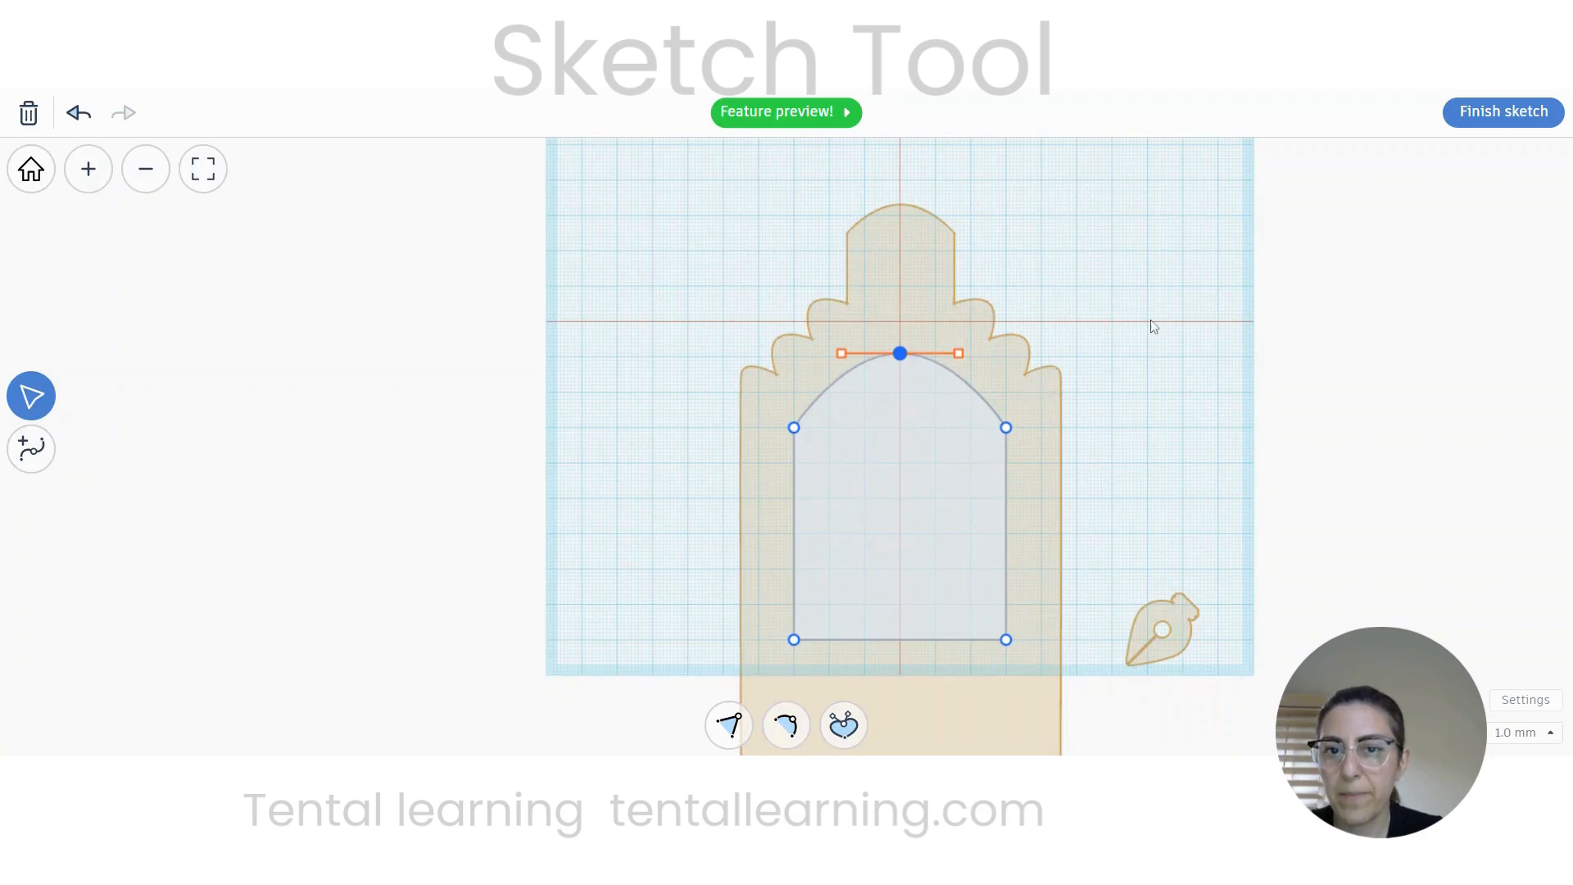
pyautogui.click(1488, 121)
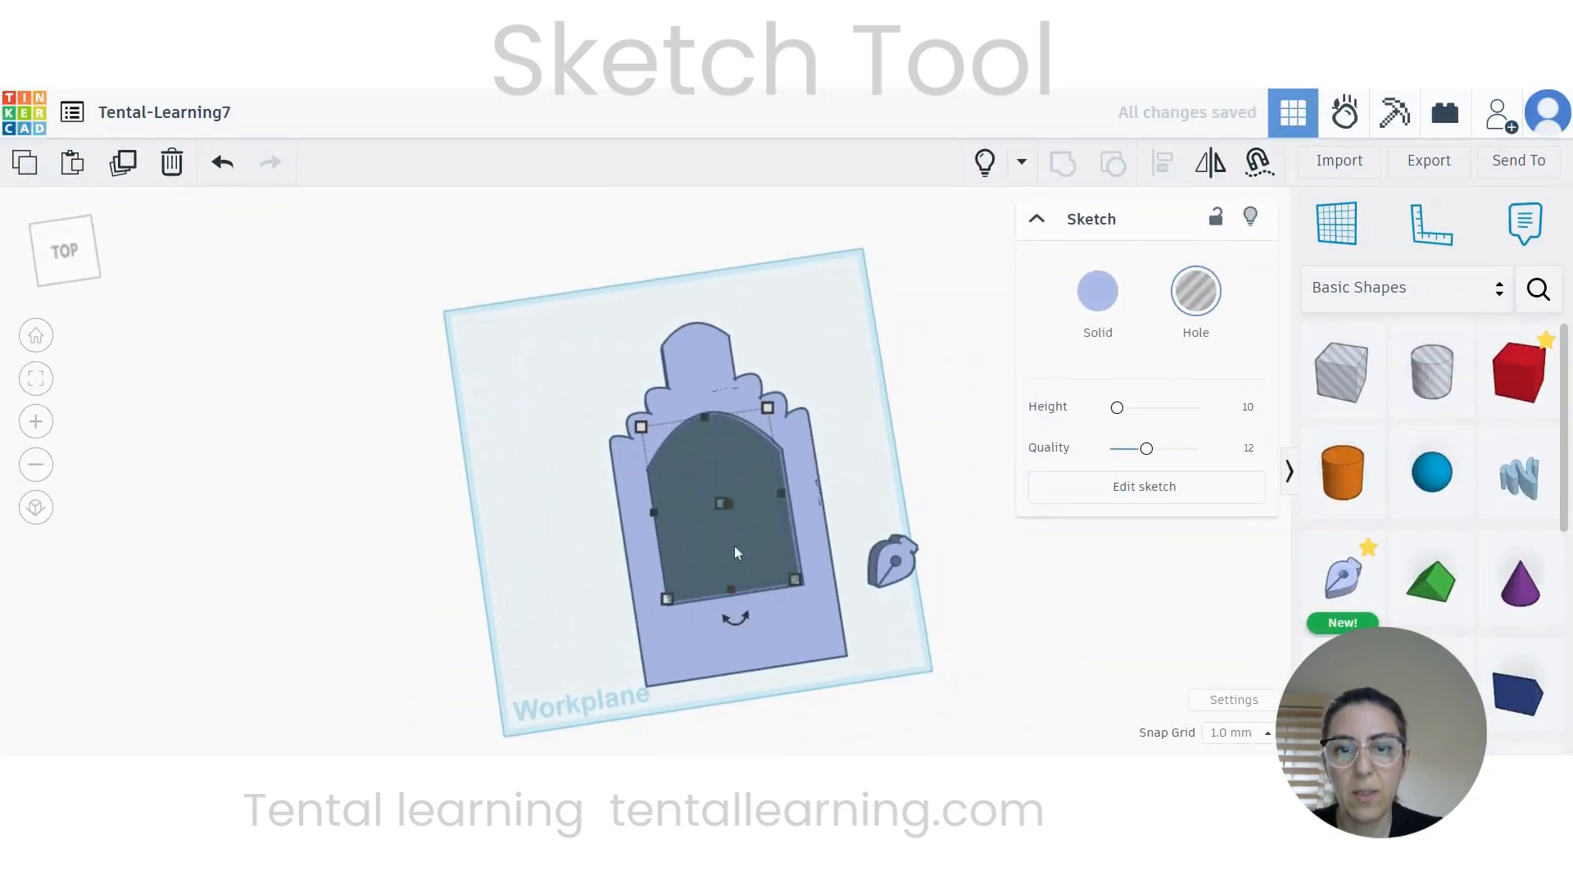
# Step: Move the arched window hole toward the facade's base and centre it across the facade's width
pyautogui.moveTo(734, 546); pyautogui.dragTo(746, 505)
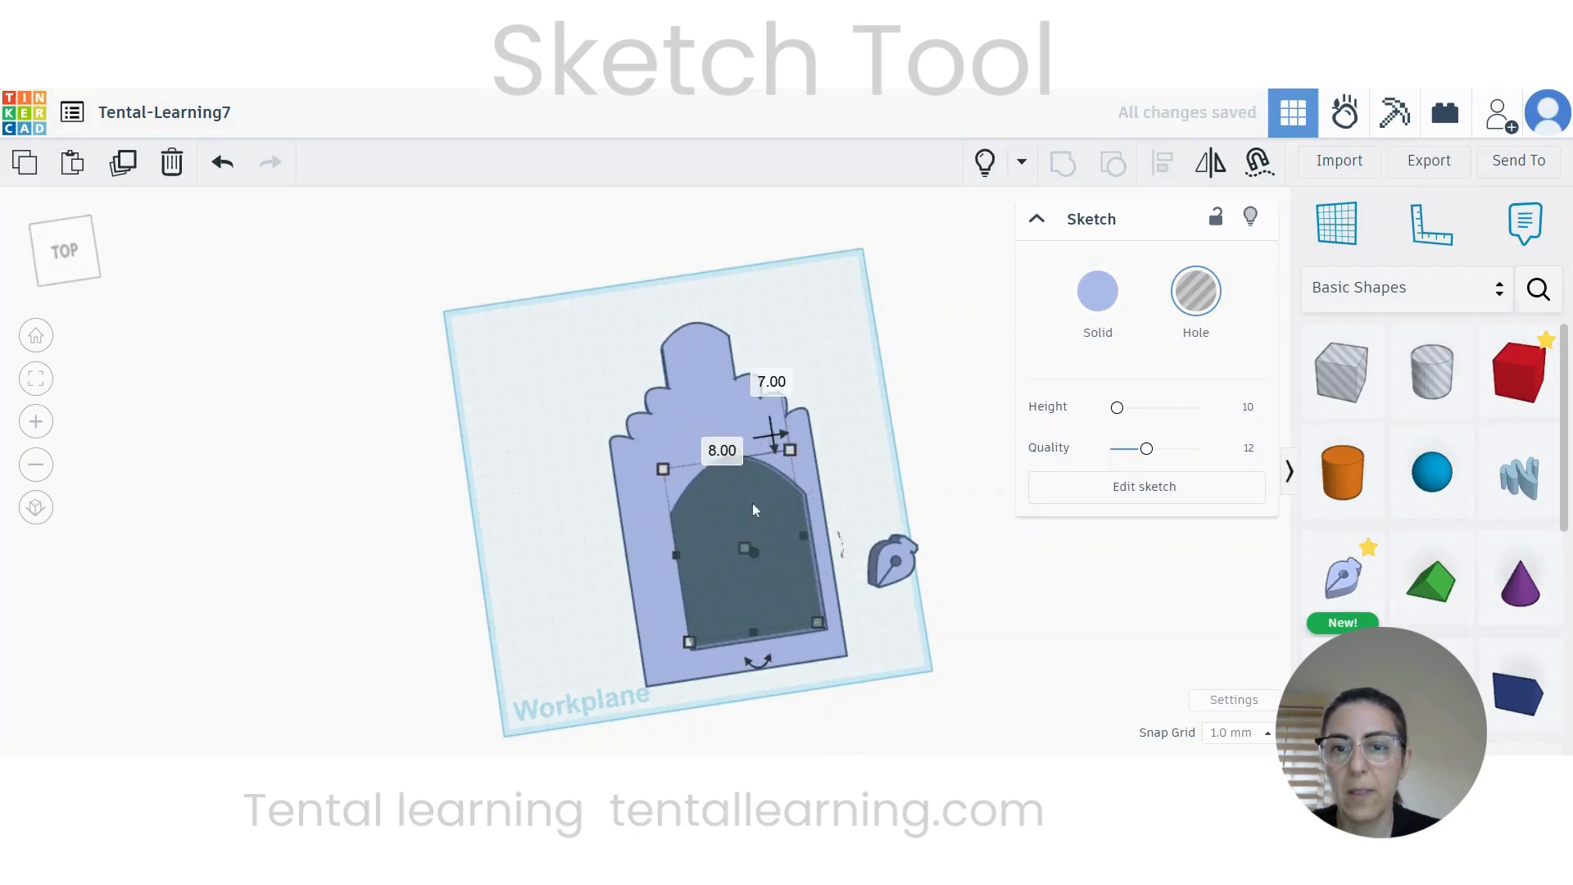
pyautogui.keyDown('shift'); pyautogui.click(713, 413); pyautogui.keyUp('shift')
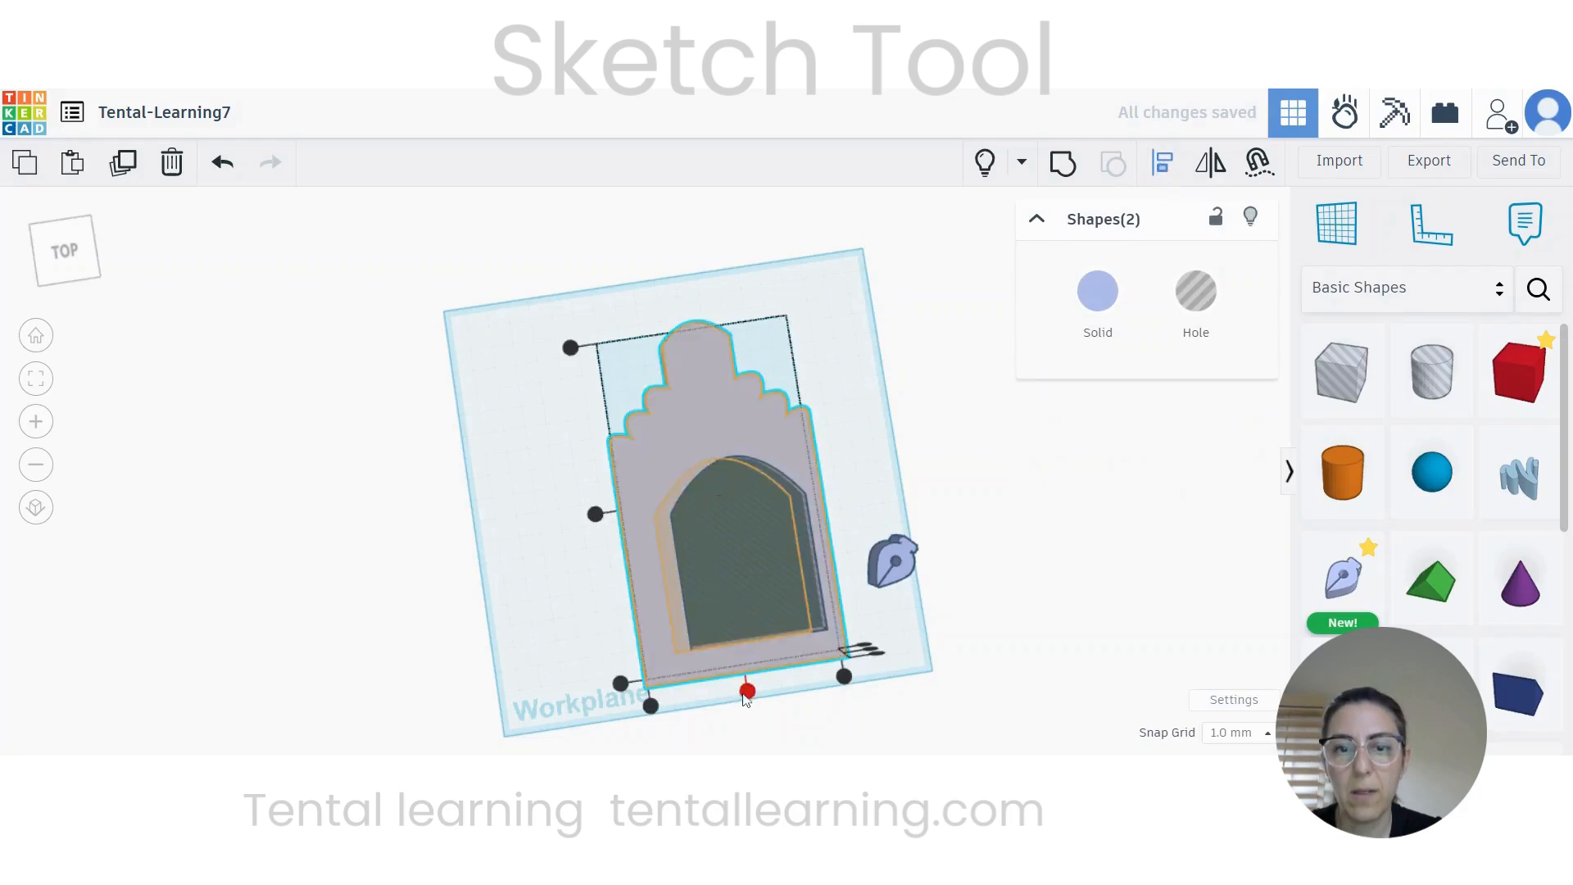
pyautogui.click(901, 436)
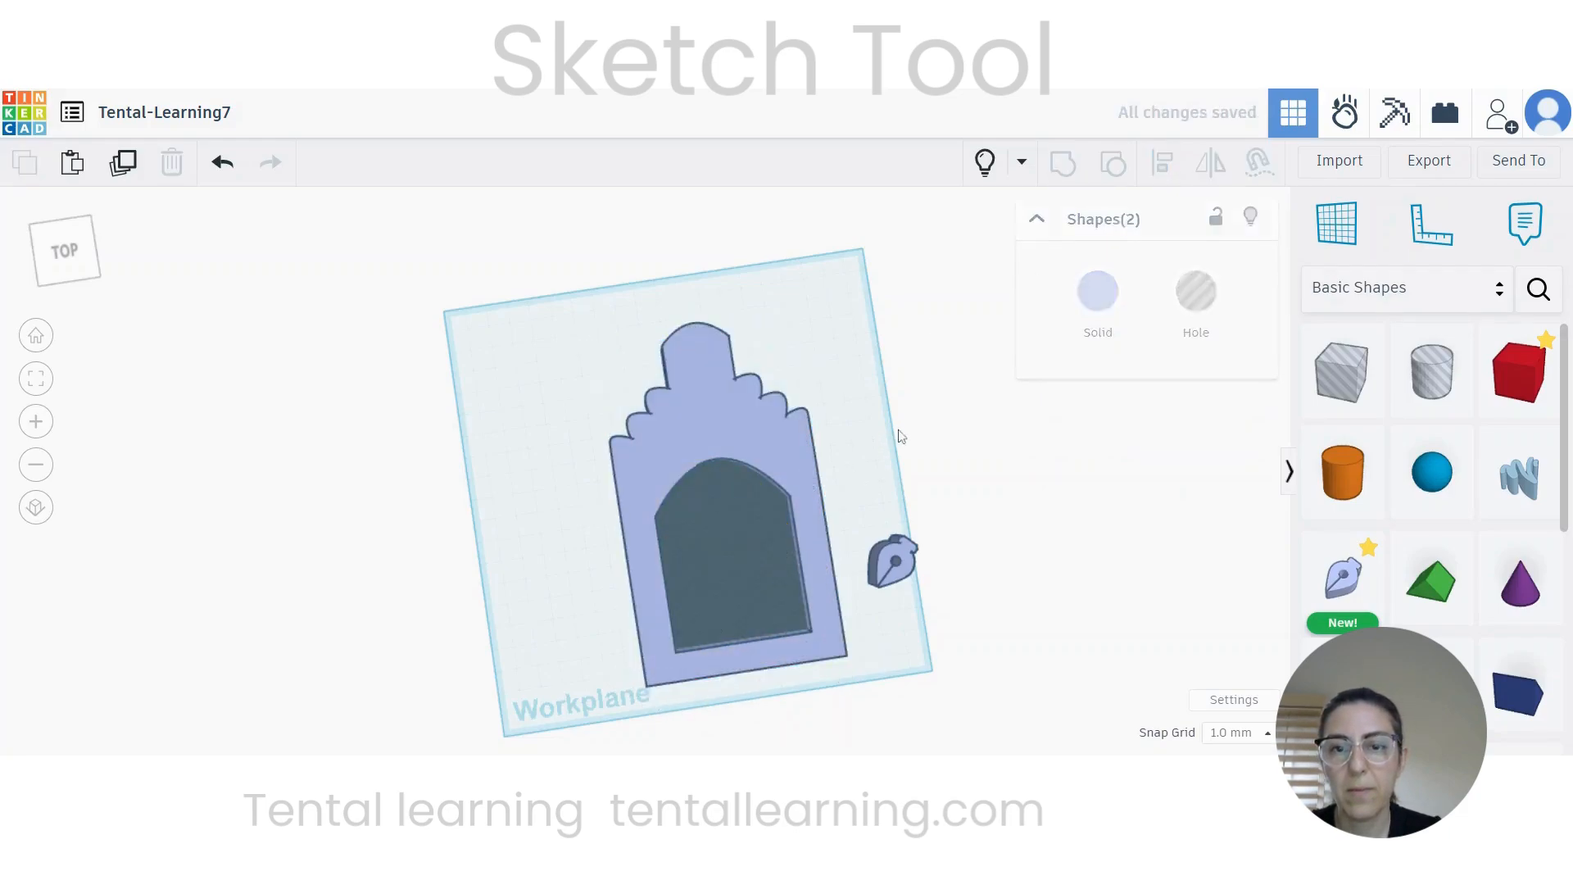
# Step: Raise the arched hole slightly above the workplane and group it with the facade to cut a recessed window
pyautogui.click(734, 536)
pyautogui.moveTo(645, 704)
pyautogui.mouseDown(button='right')
pyautogui.moveTo(899, 511)
pyautogui.moveTo(931, 557)
pyautogui.moveTo(942, 546)
pyautogui.moveTo(962, 562)
pyautogui.moveTo(957, 577)
pyautogui.mouseUp(button='right')
pyautogui.moveTo(746, 354); pyautogui.dragTo(740, 332)
pyautogui.moveTo(755, 509); pyautogui.dragTo(805, 512, button='right')
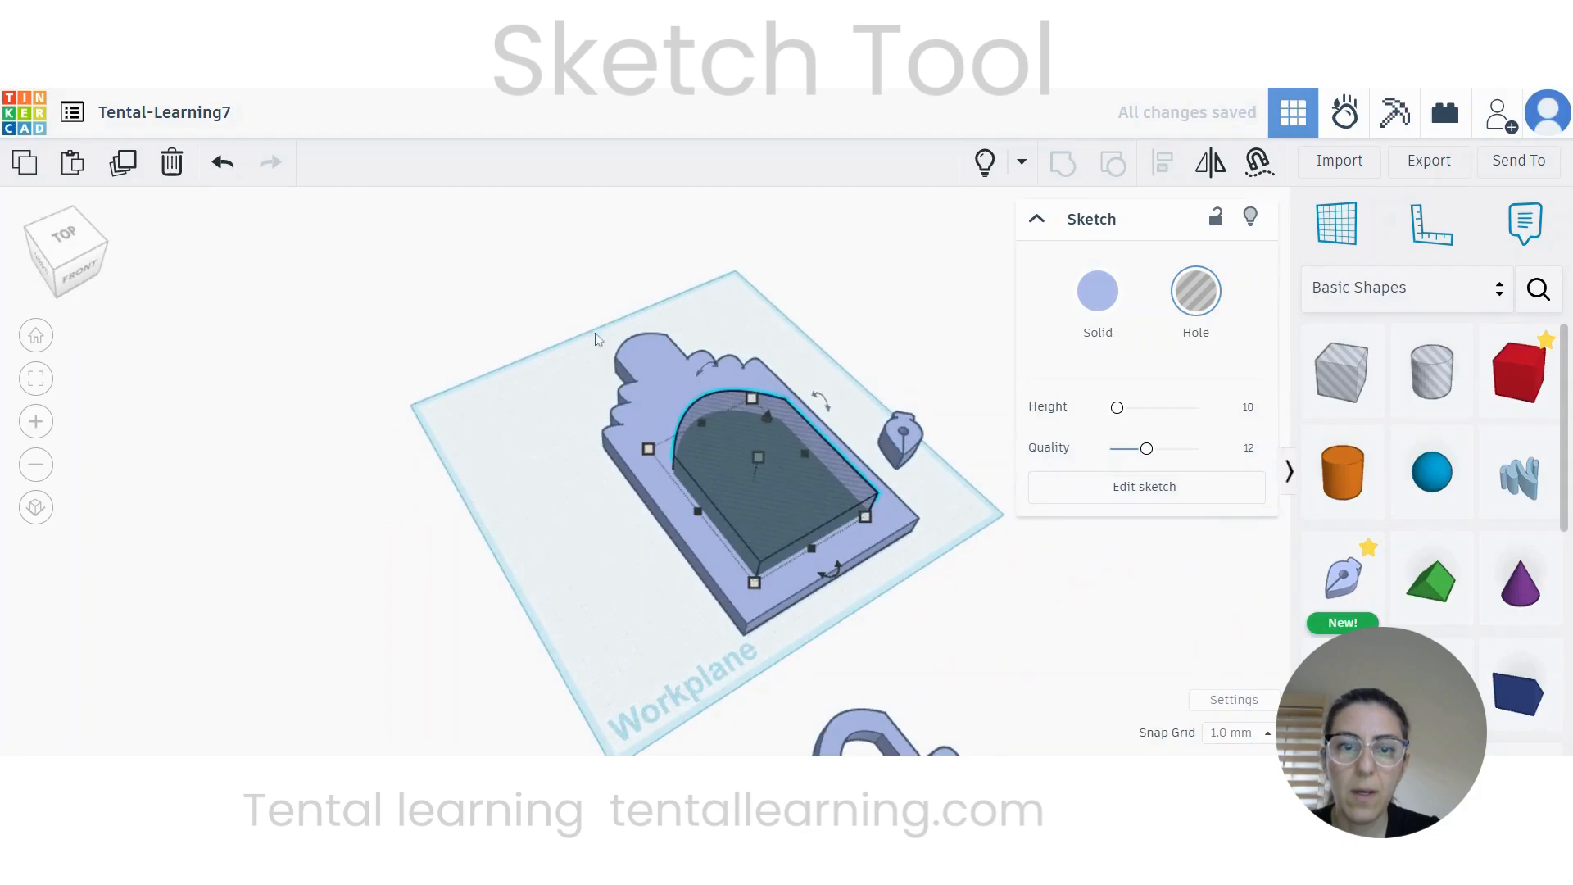
pyautogui.keyDown('shift'); pyautogui.click(721, 526); pyautogui.keyUp('shift')
pyautogui.click(1084, 166)
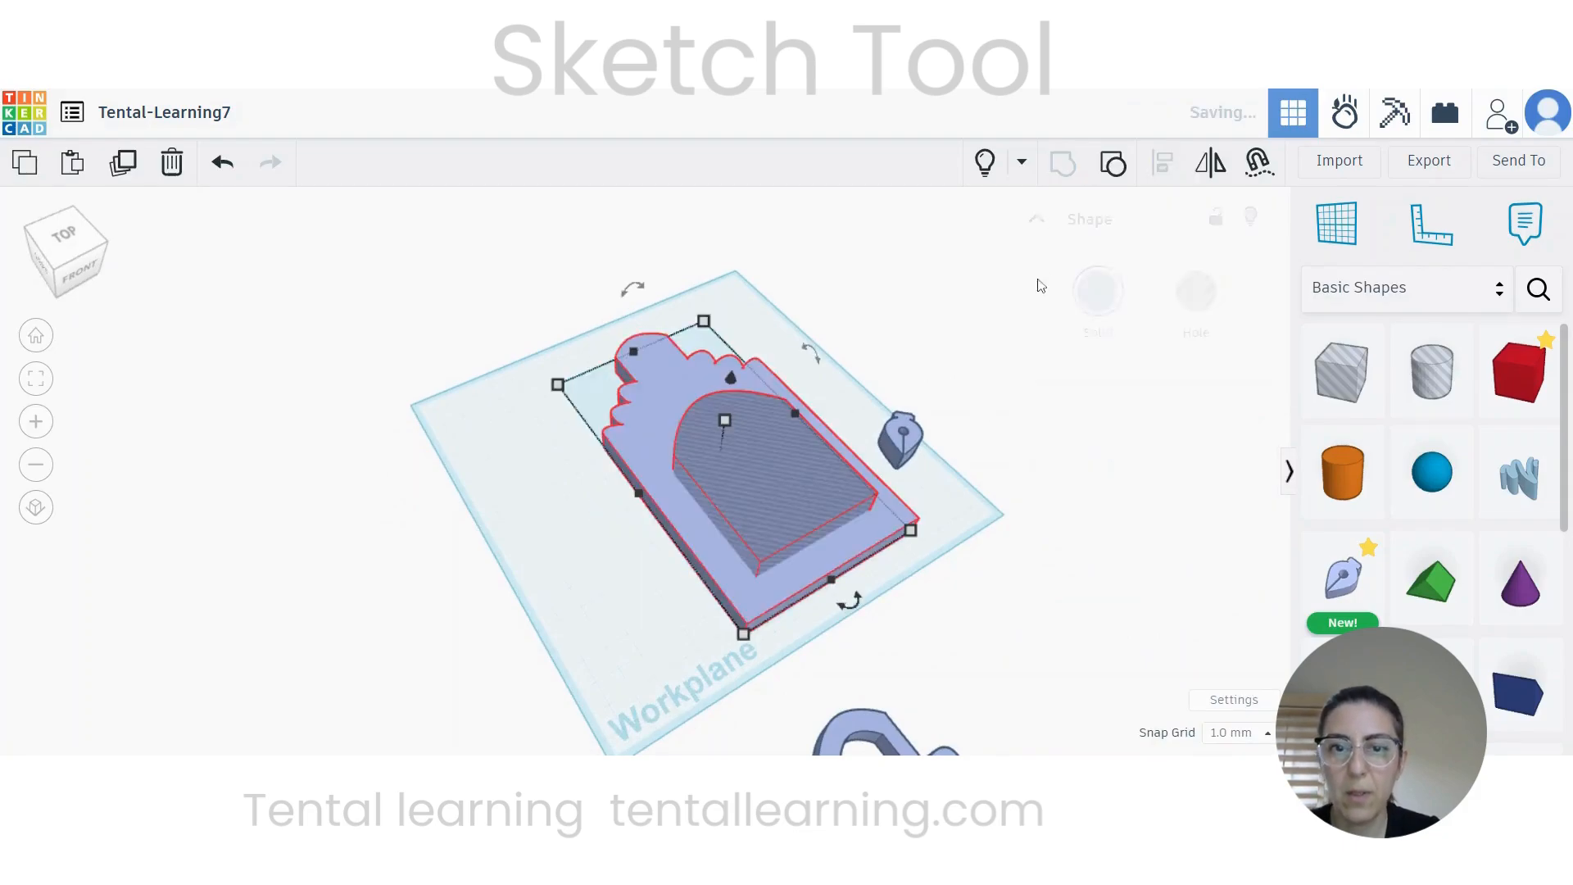
pyautogui.click(608, 587)
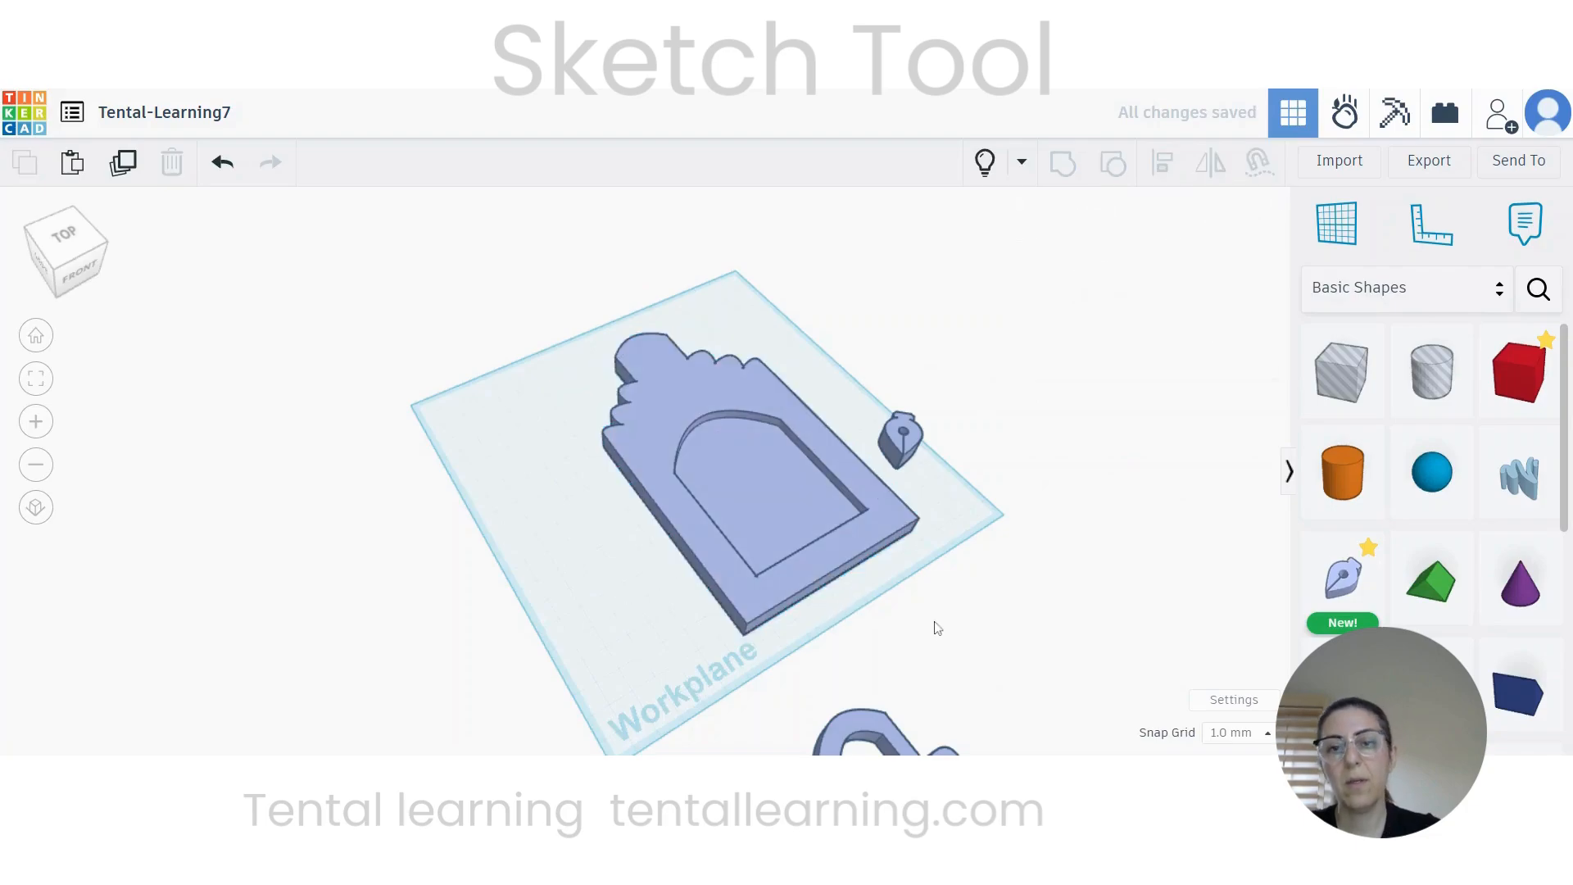
# Step: Show all hidden shapes in the design
pyautogui.moveTo(934, 625); pyautogui.dragTo(794, 580, button='right')
pyautogui.scroll(-2, 738, 528)
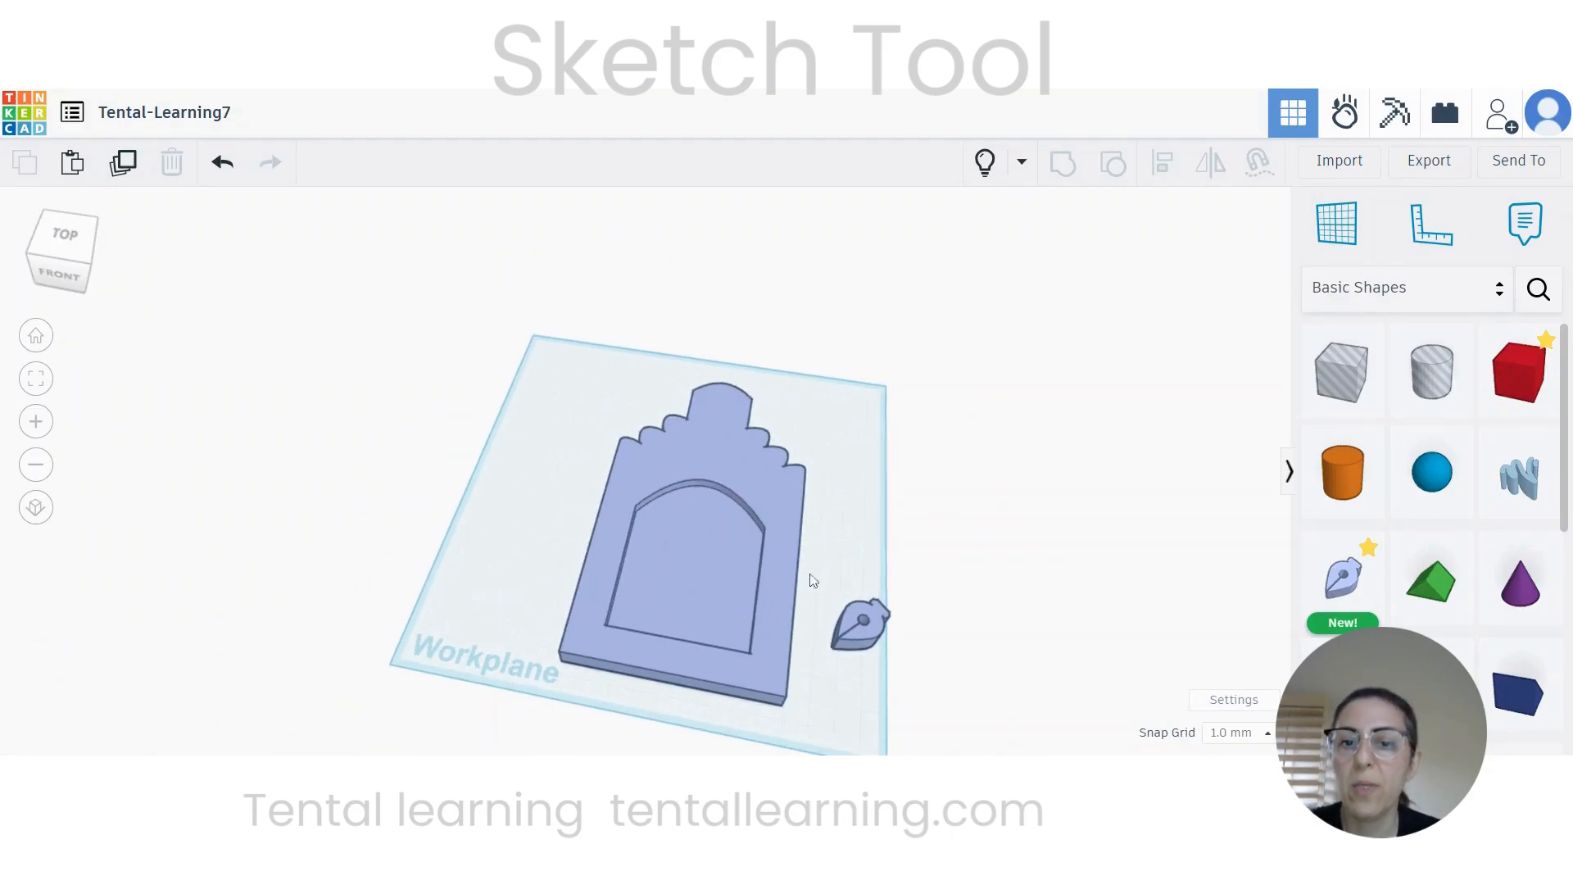
pyautogui.moveTo(812, 580); pyautogui.dragTo(934, 592, button='right')
pyautogui.click(985, 163)
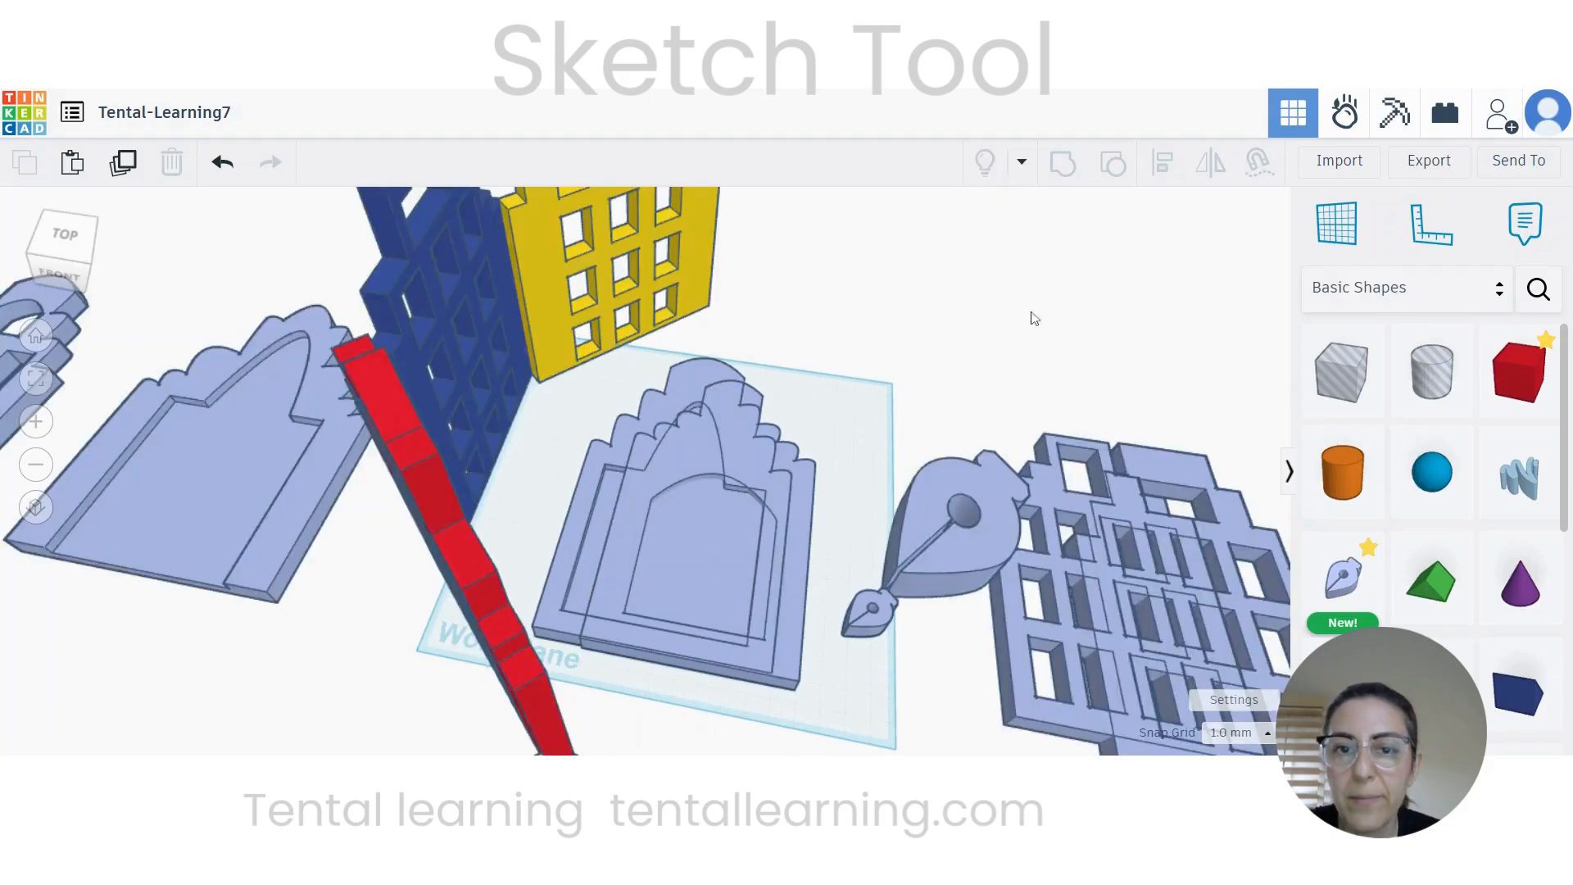
# Step: Move the overlapping facade with the pointed window off the arched one, about 122 mm and 126 mm along the workplane's two axes
pyautogui.moveTo(794, 535); pyautogui.dragTo(564, 459, button='right')
pyautogui.moveTo(423, 472); pyautogui.dragTo(744, 445, button='right')
pyautogui.click(744, 445)
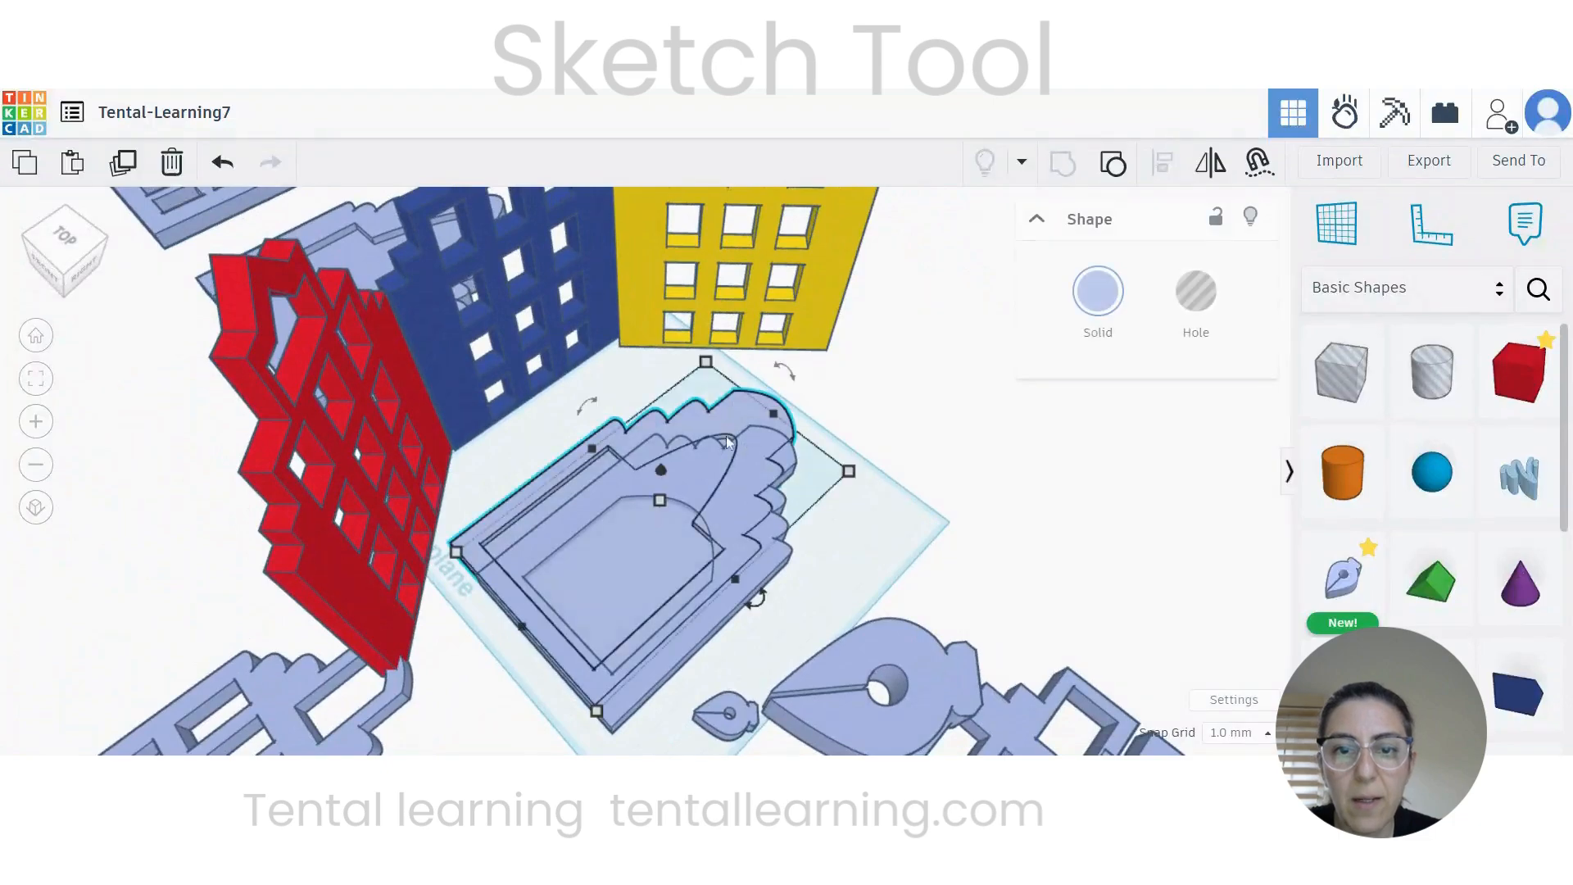
pyautogui.moveTo(746, 413)
pyautogui.mouseDown()
pyautogui.moveTo(1055, 430)
pyautogui.moveTo(968, 440)
pyautogui.mouseUp()
pyautogui.moveTo(969, 441); pyautogui.dragTo(925, 472, button='right')
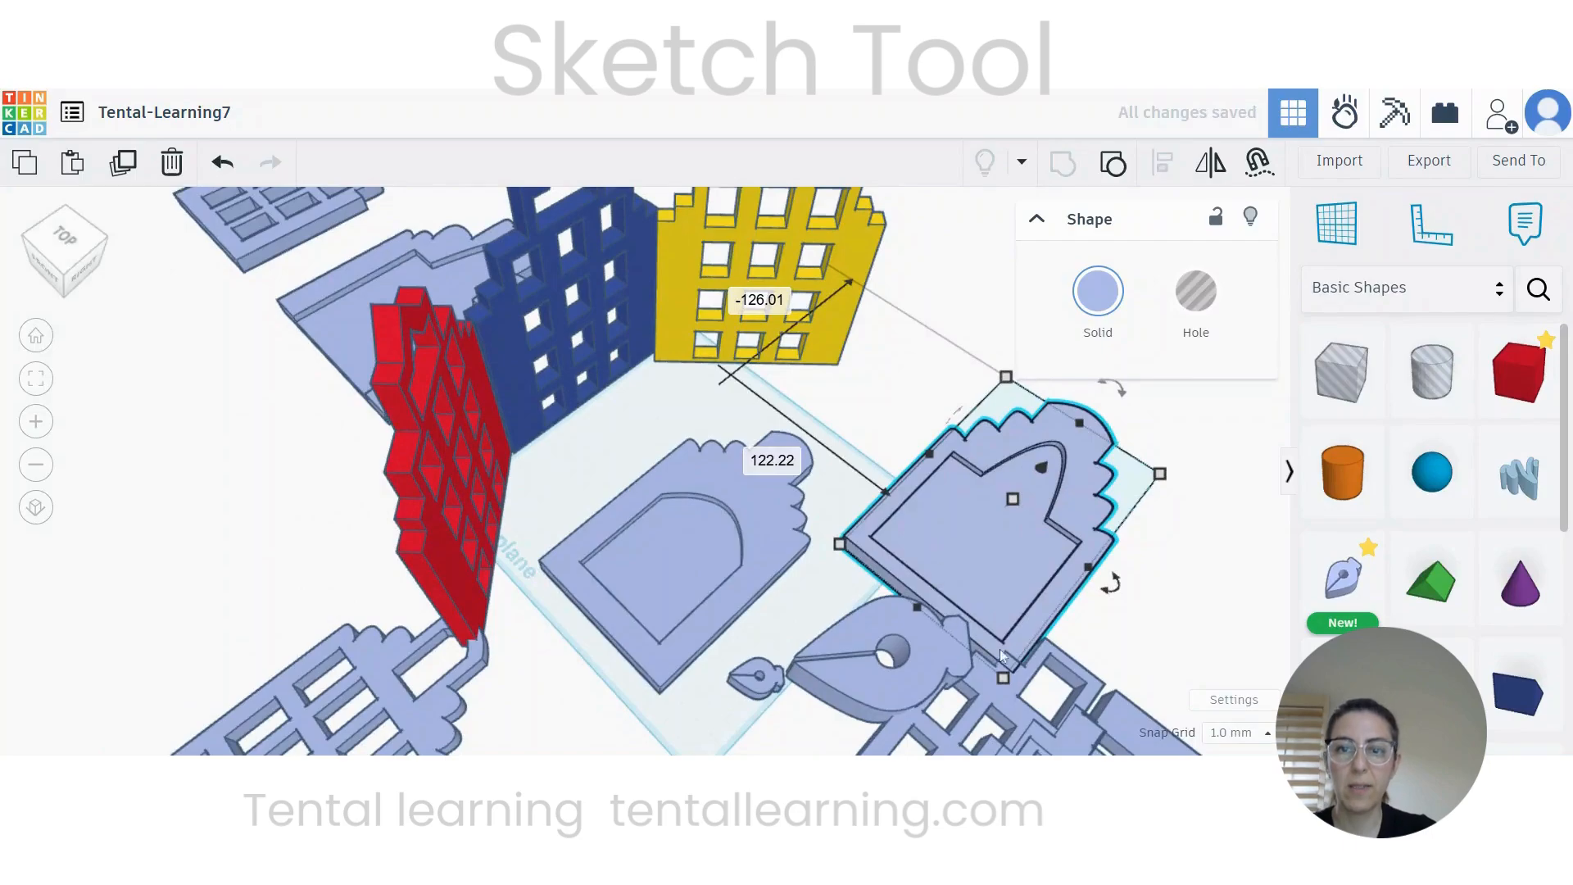
pyautogui.moveTo(1000, 649); pyautogui.dragTo(1169, 588, button='right')
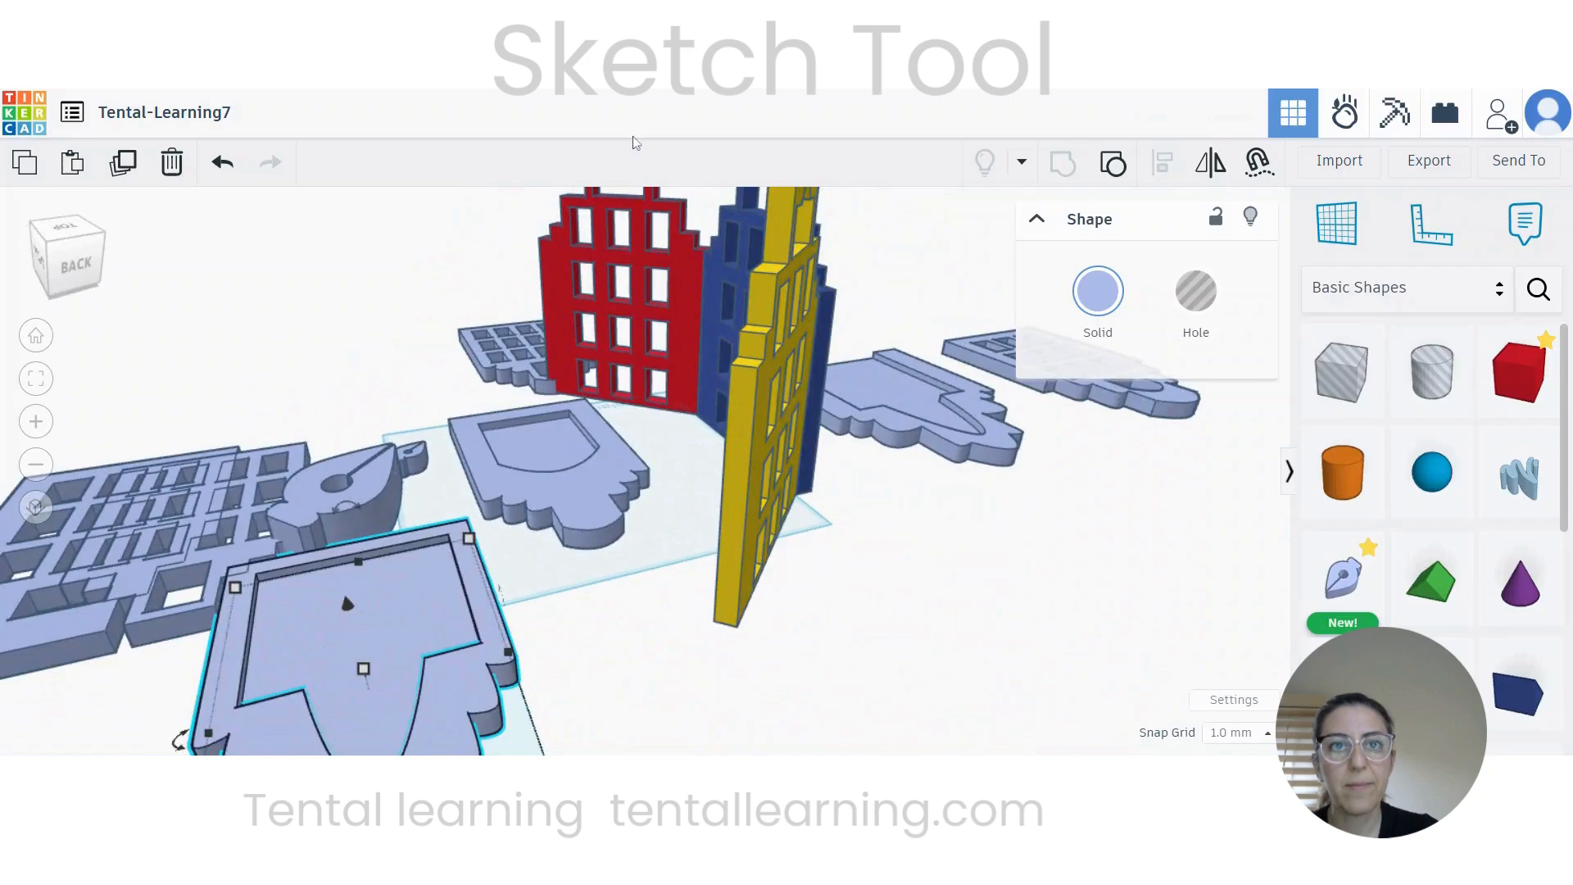